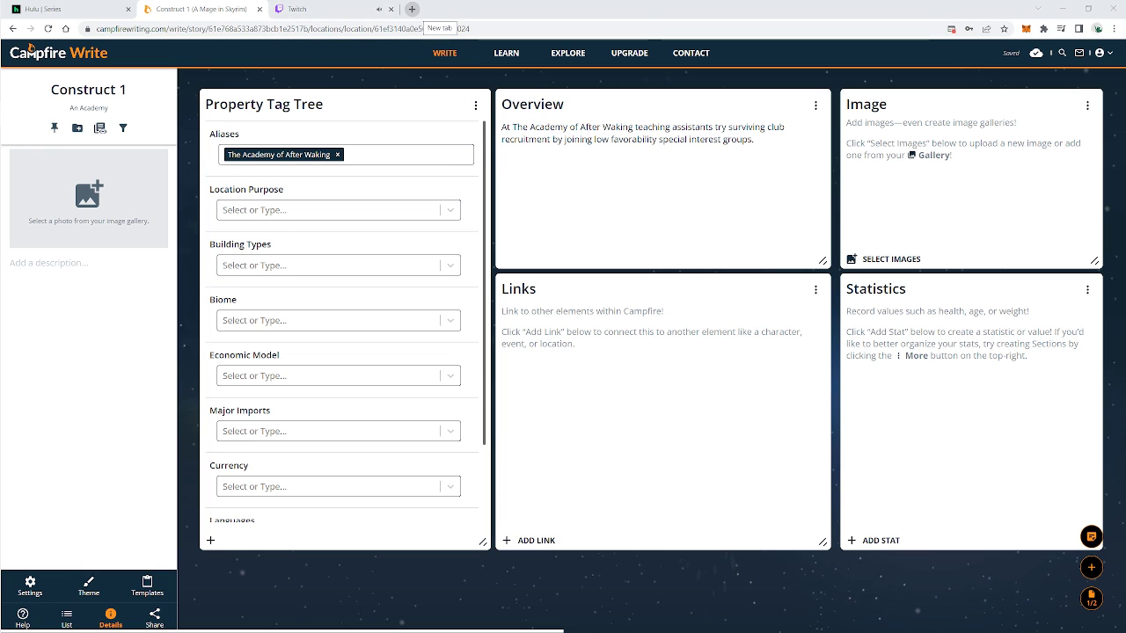
- Open two new browser tabs and detach the second one into its own window
left_click(412, 9)
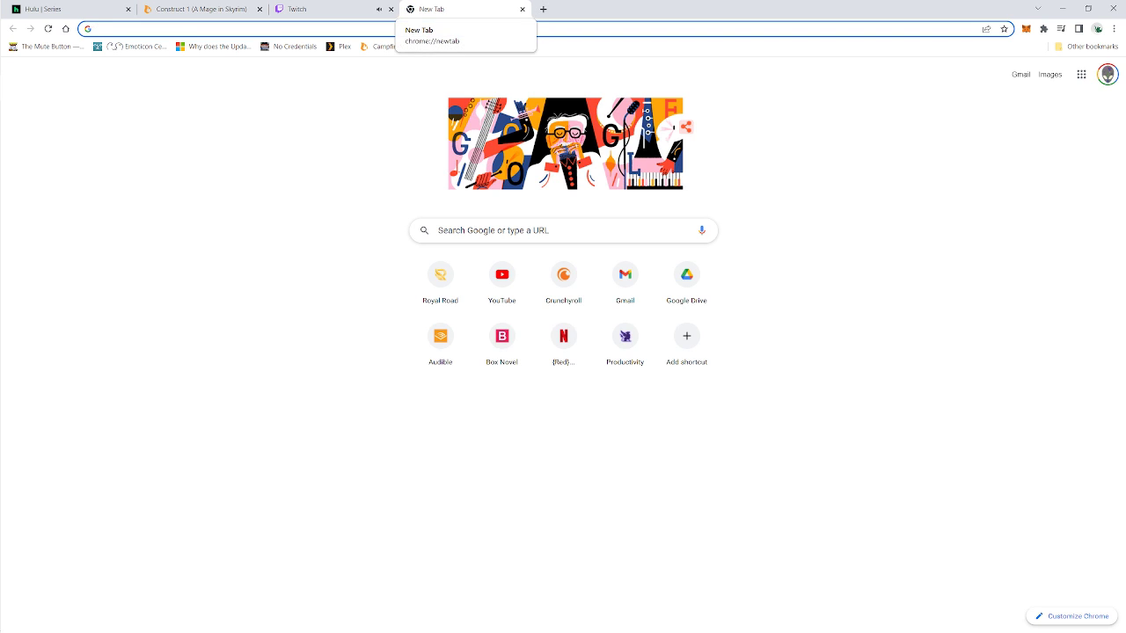
left_click(543, 8)
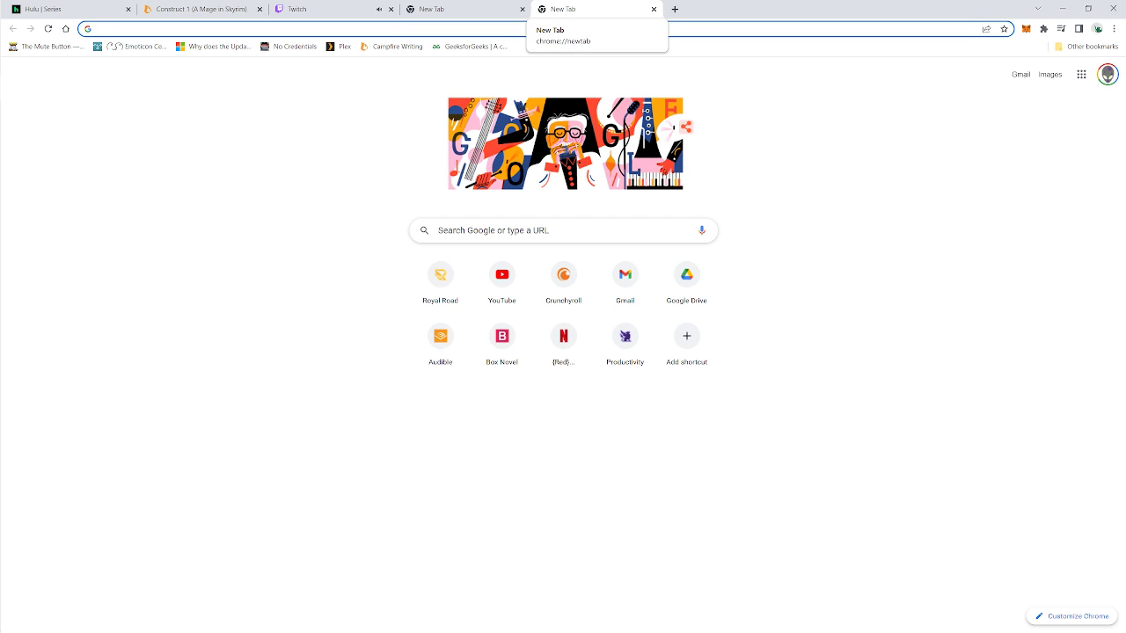
left_click_drag(572, 9, 510, 632)
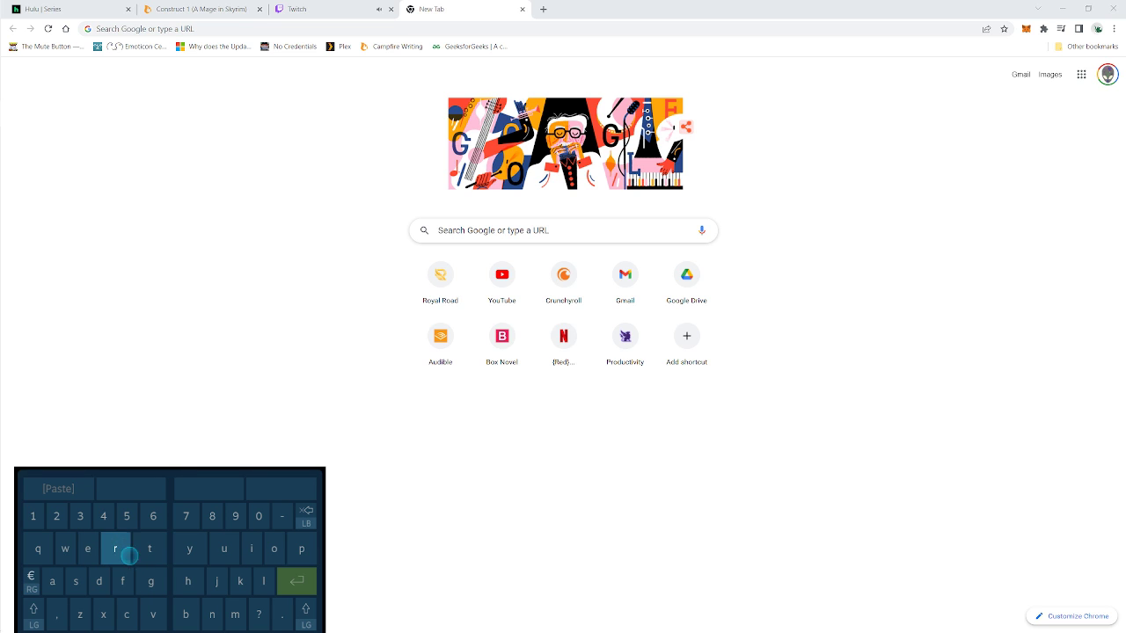
type("tw")
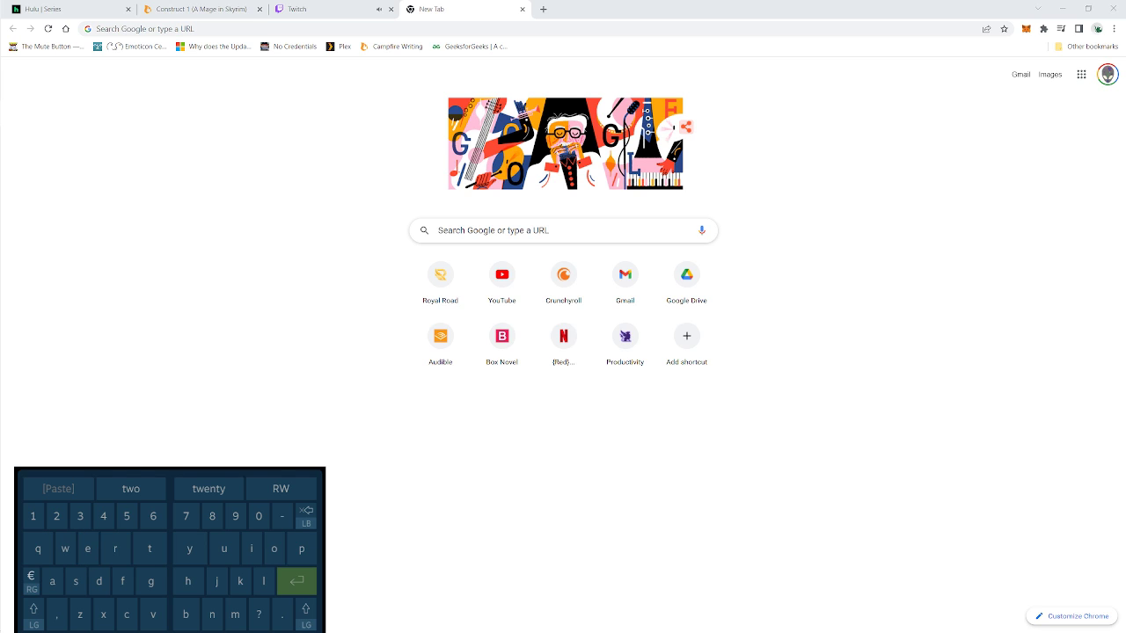
key("Escape")
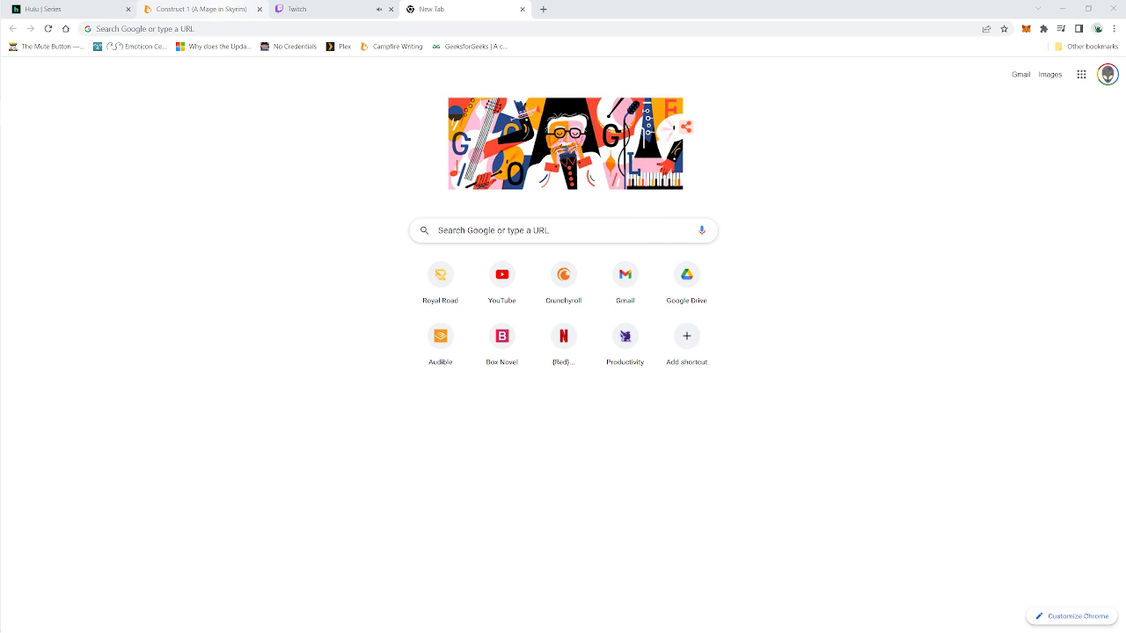
- Return to the Construct 1 page and add the gallery image Bertram.Temp to its Image panel
left_click(200, 9)
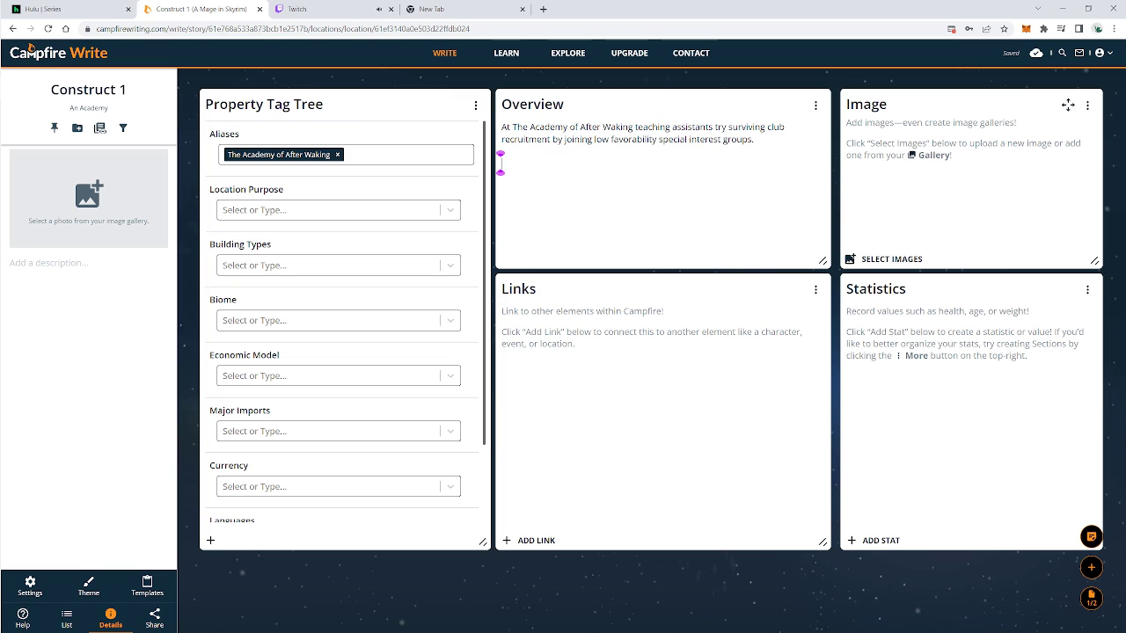
left_click(891, 258)
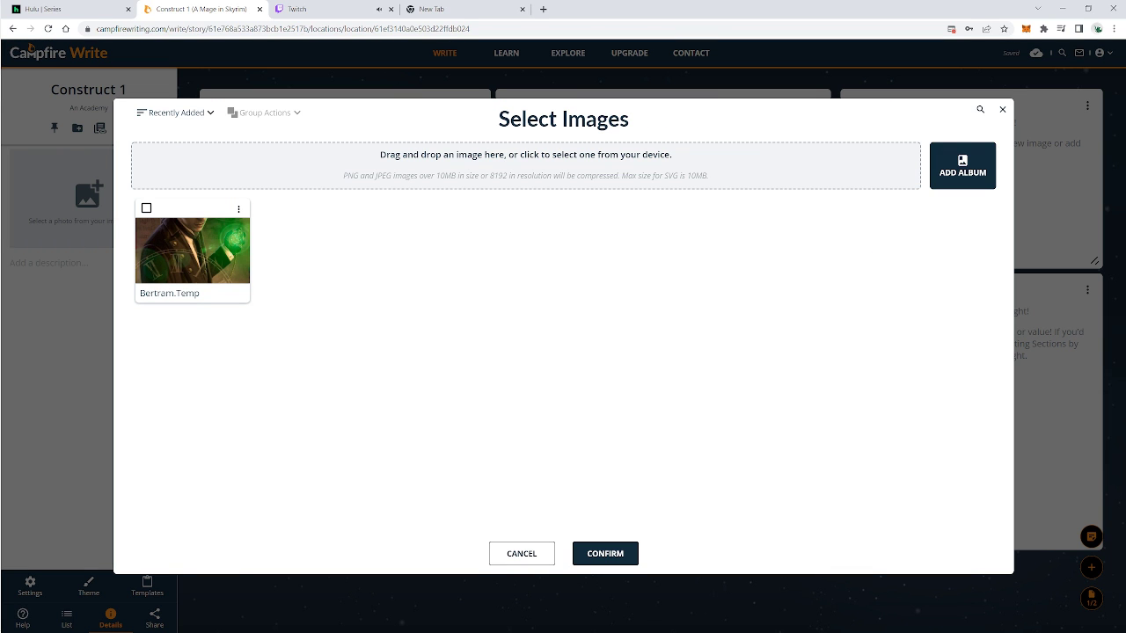
left_click(146, 208)
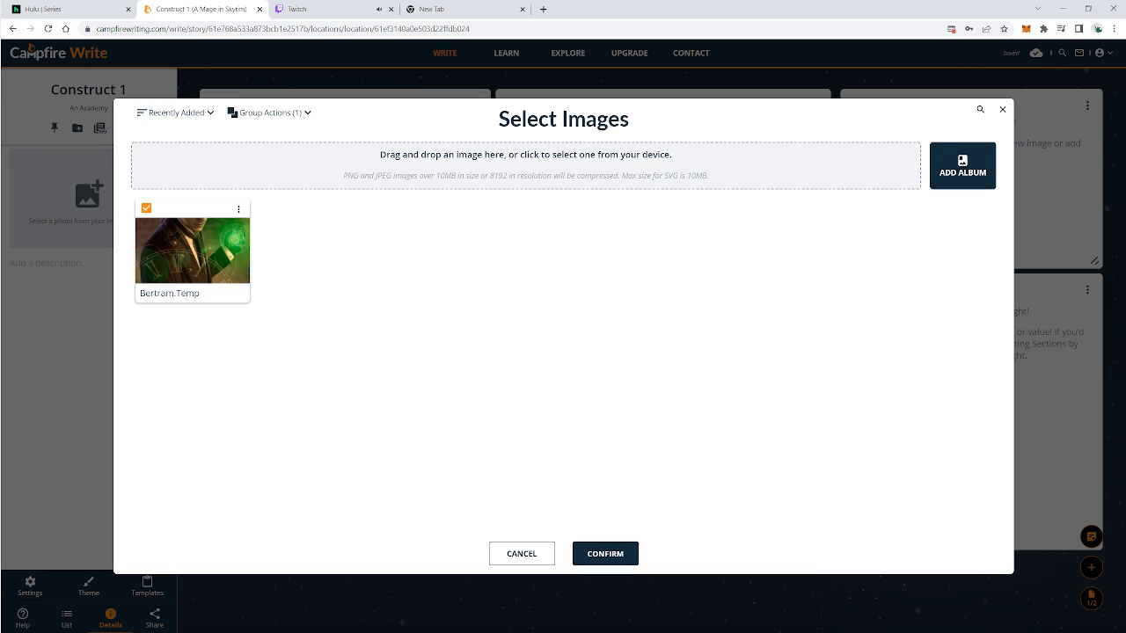
left_click(605, 555)
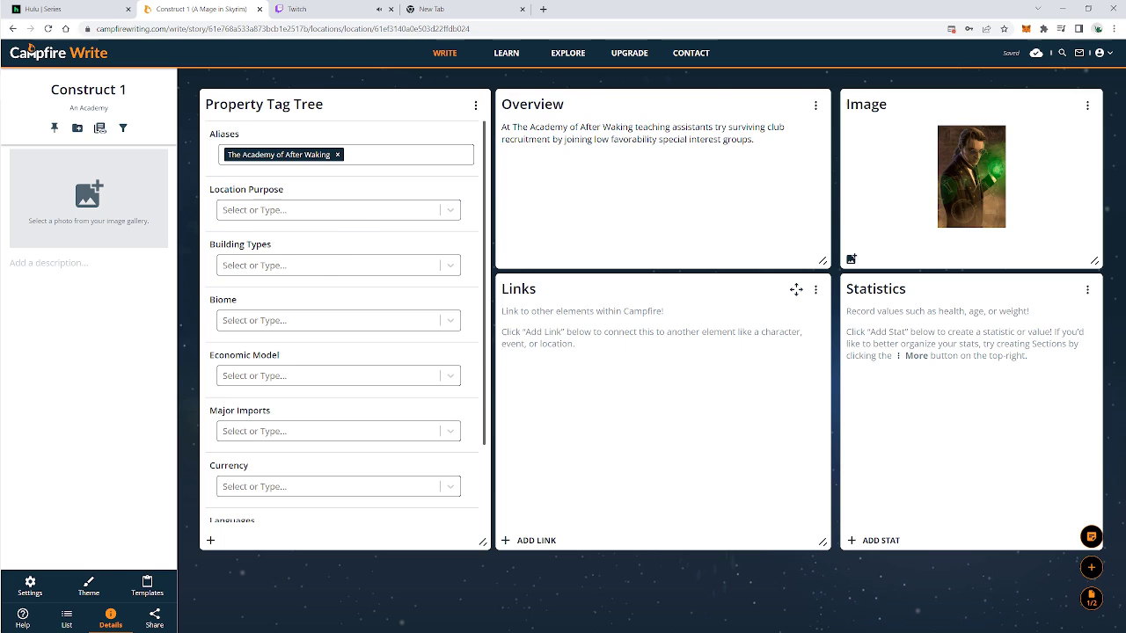
- Link the character element from A Mage in Skyrim to the Construct 1 location
left_click(530, 541)
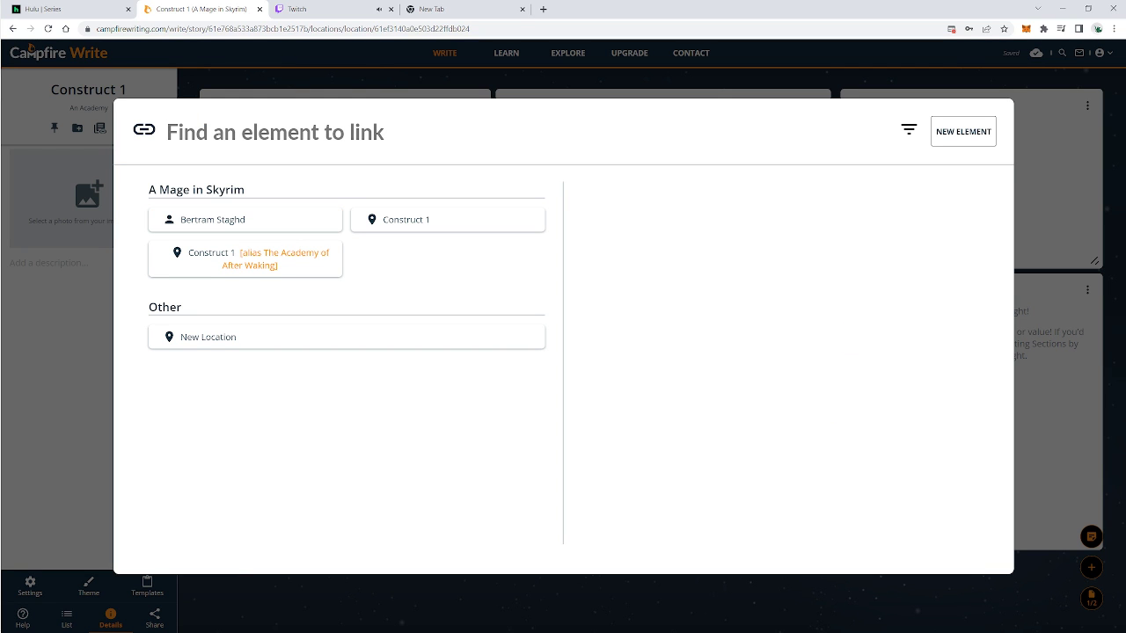
left_click(245, 220)
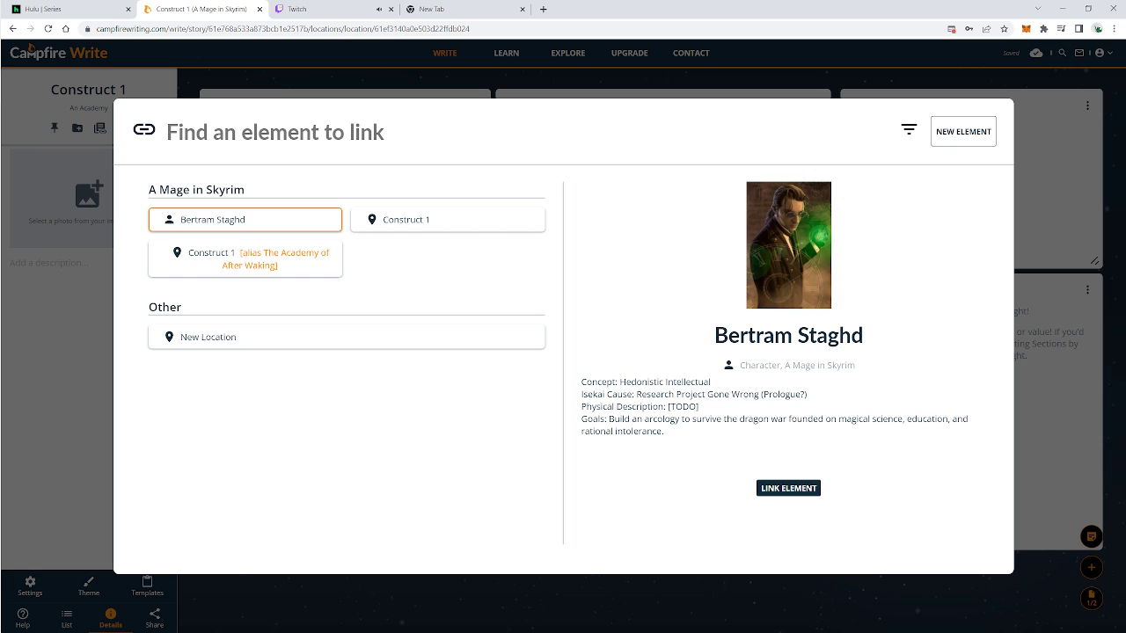
left_click(788, 489)
- Start editing the linked character's description and place the on-screen keyboard clear of the Links panel
left_click(529, 330)
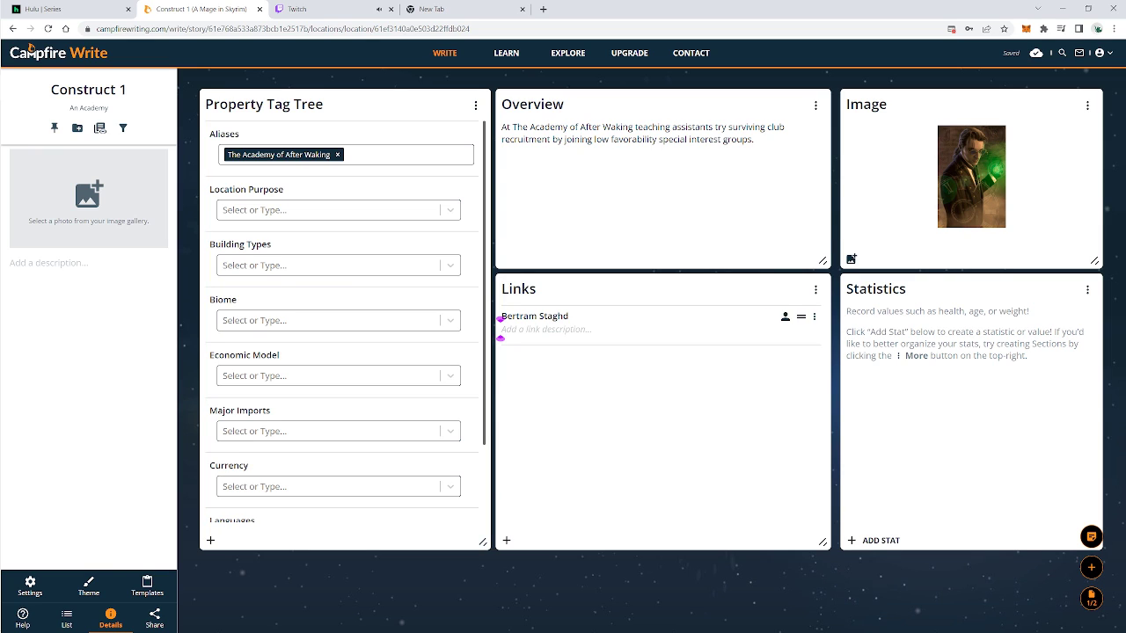
left_click(546, 330)
key("ctrl+super+o")
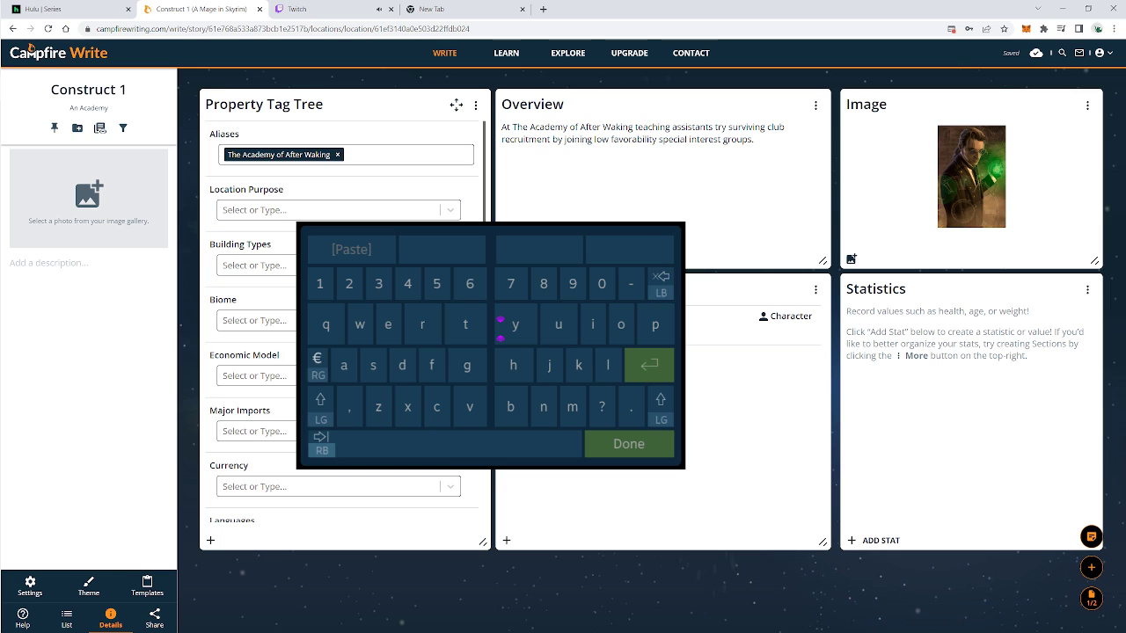
key("Escape")
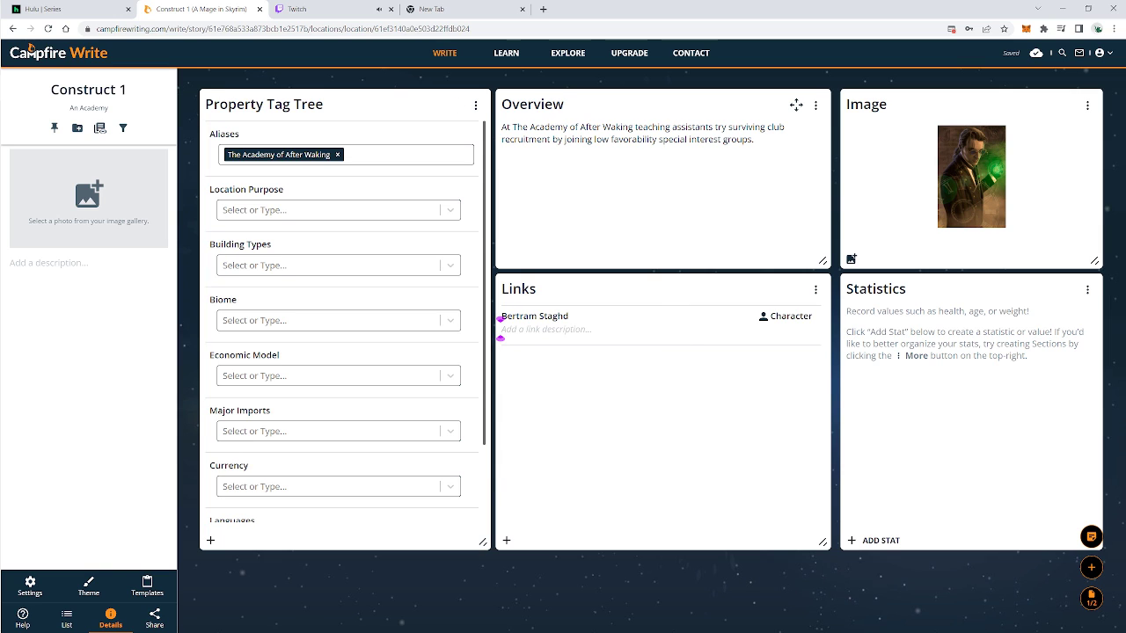
key("super+x")
key("super+x")
key("super+x")
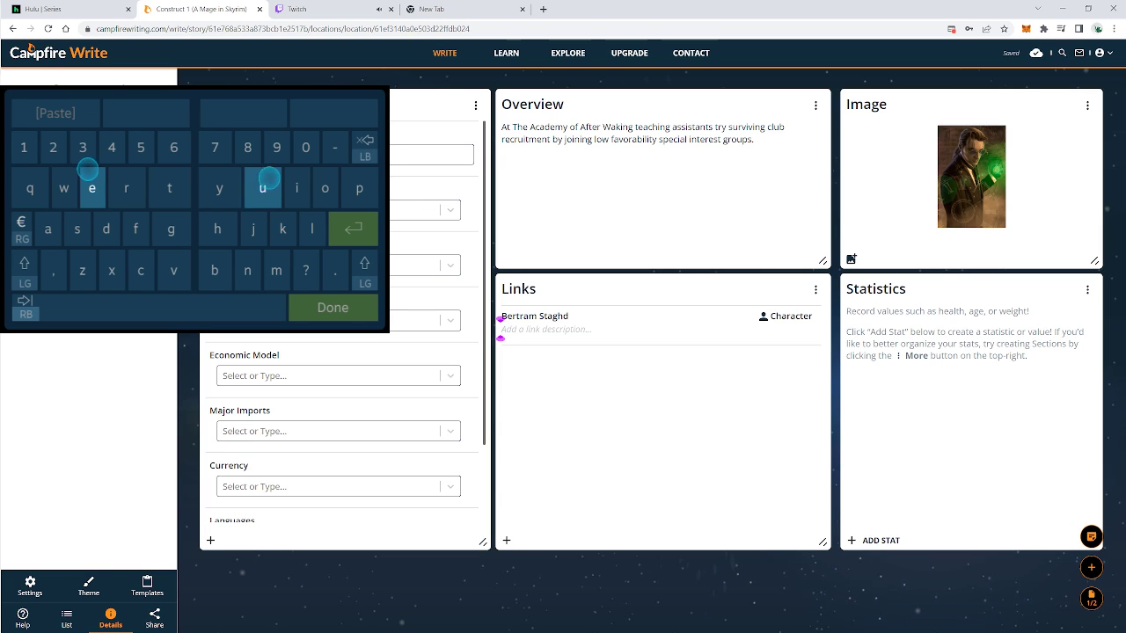
- Begin the character link's description with "The first TA to contruct an"
type("t")
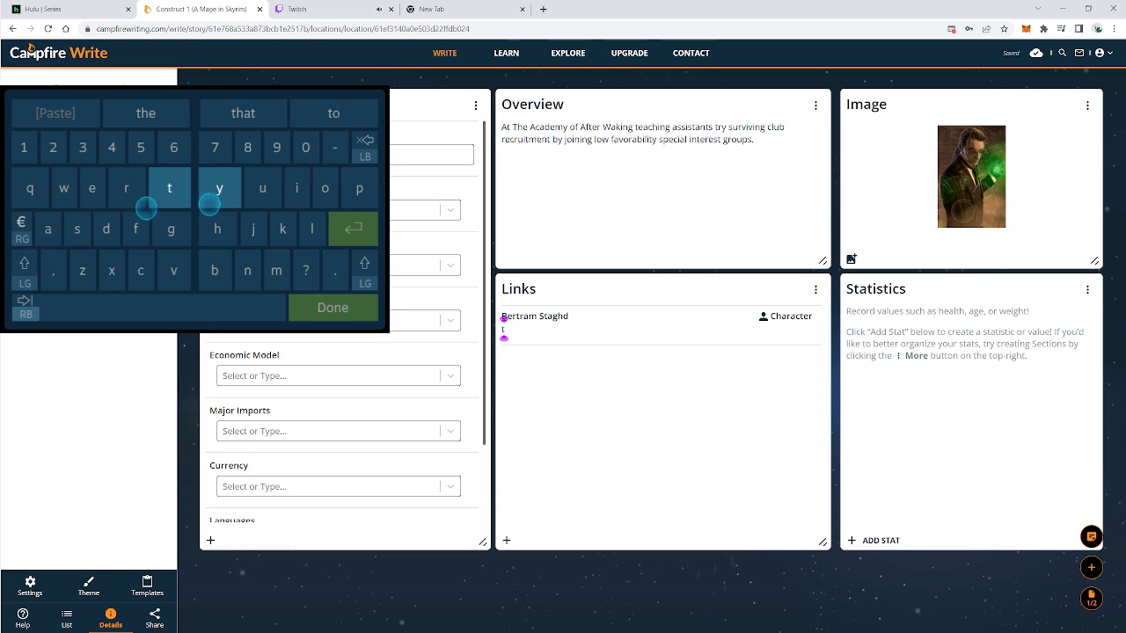
key("BackSpace")
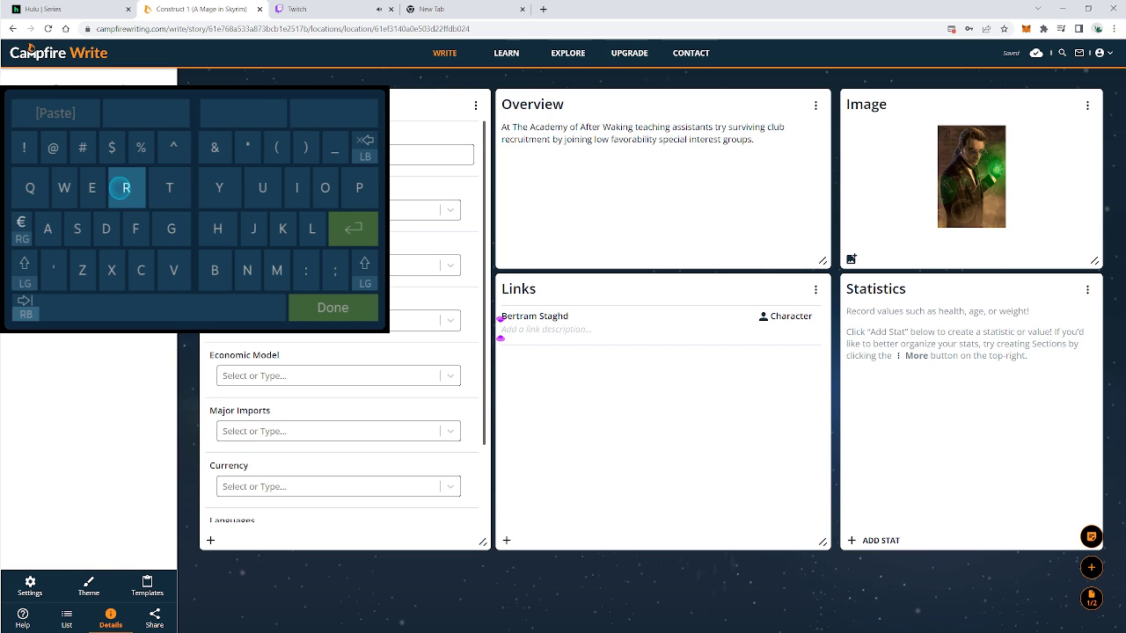
type("The")
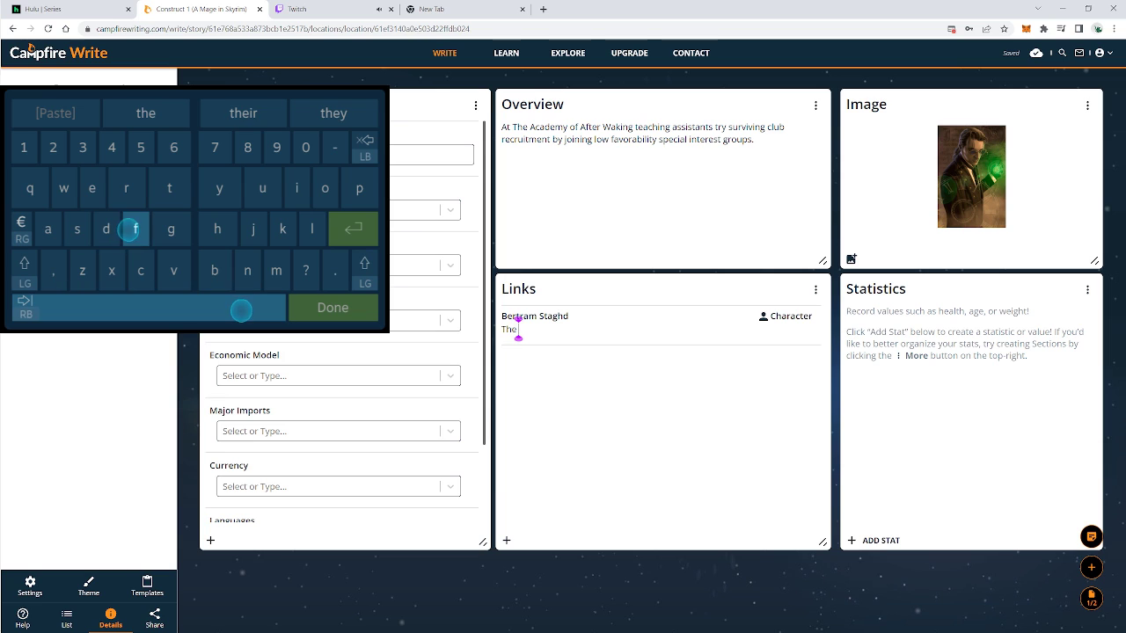
type(" firs")
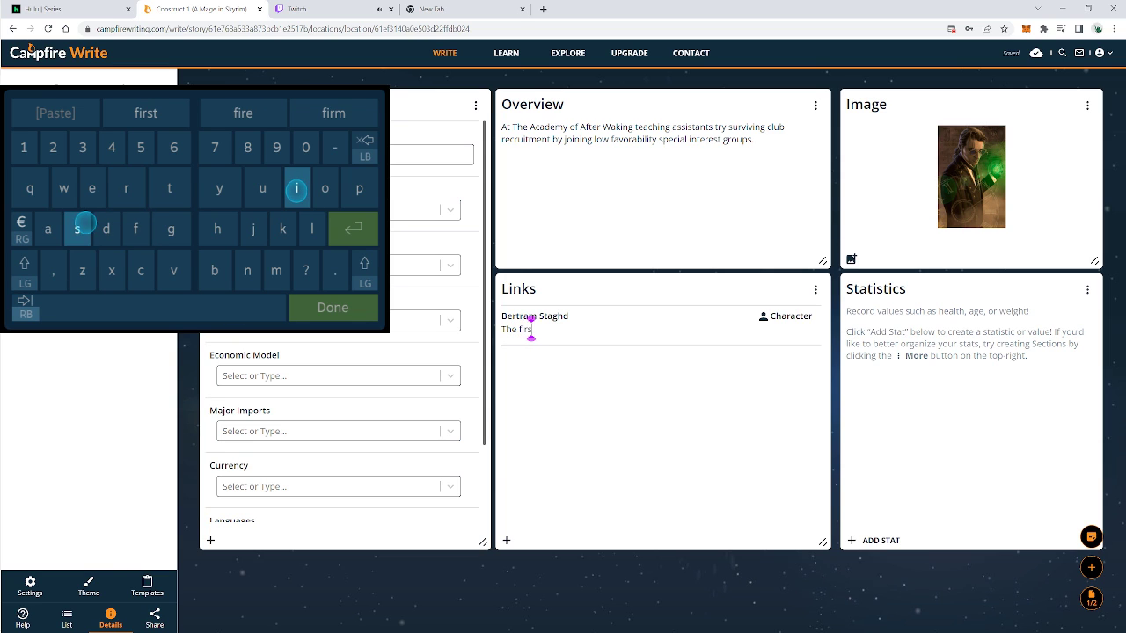
type("t")
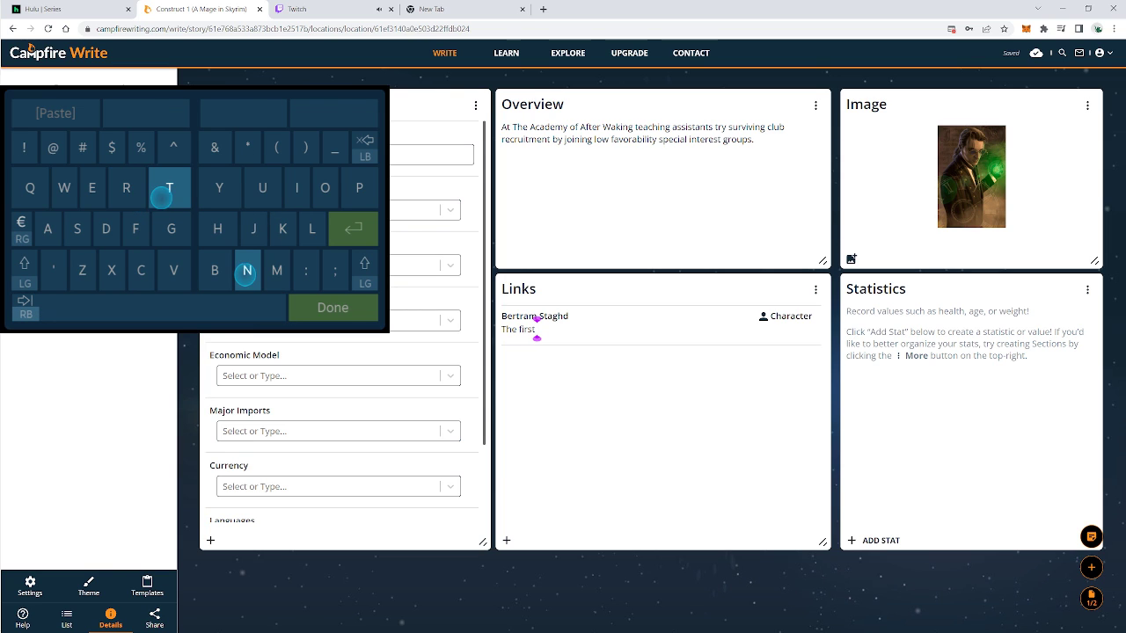
type(" TA ")
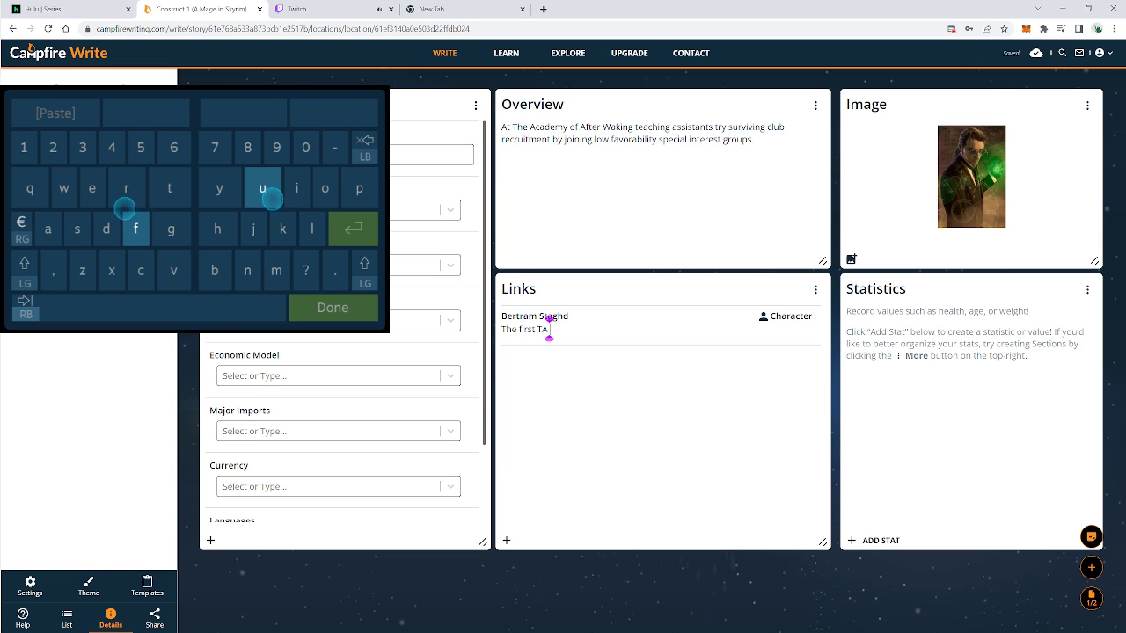
type("to")
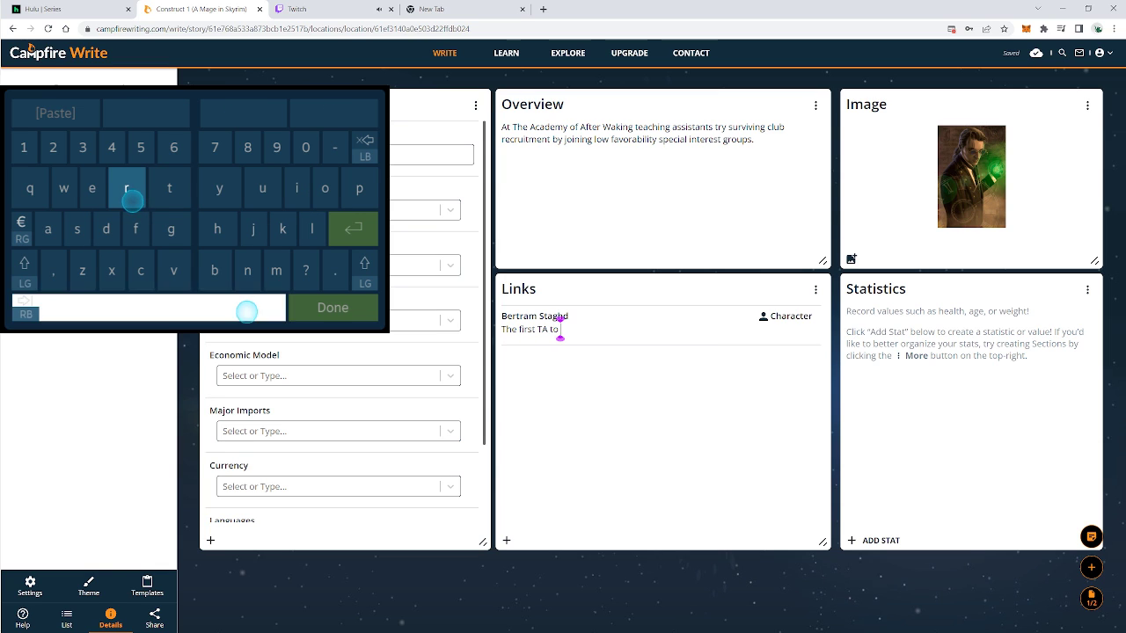
type(" con")
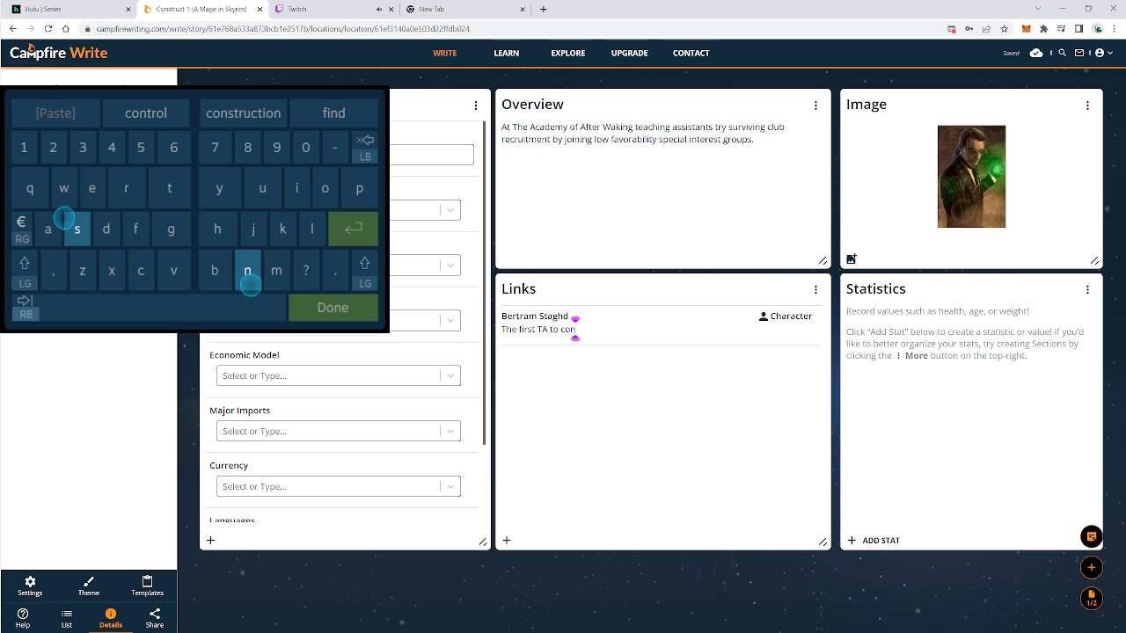
type("tru")
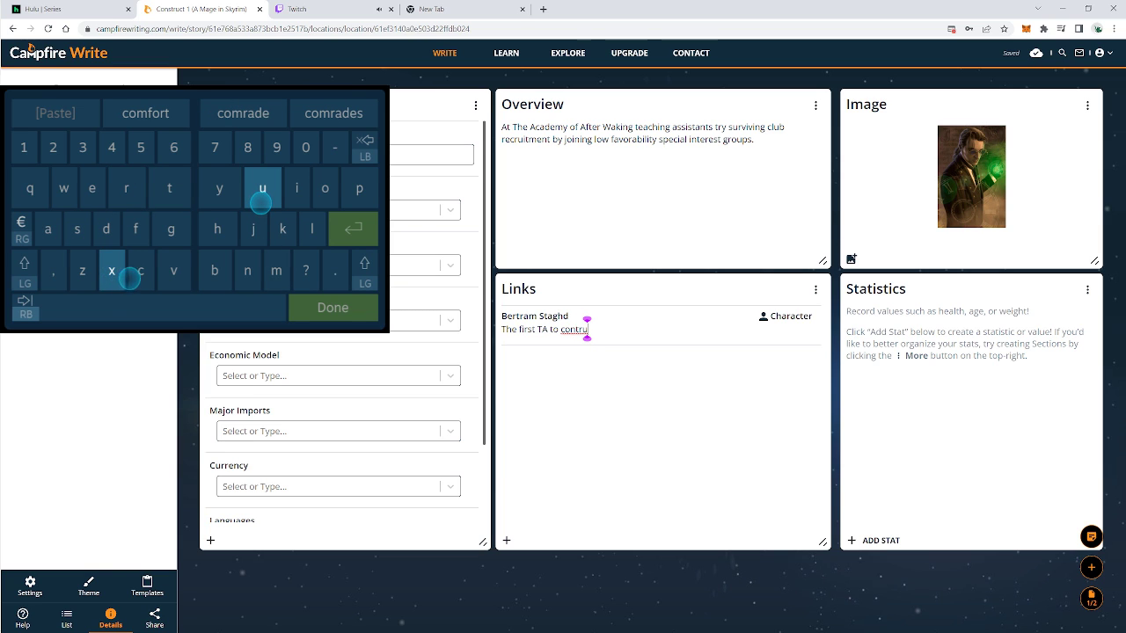
type("ct")
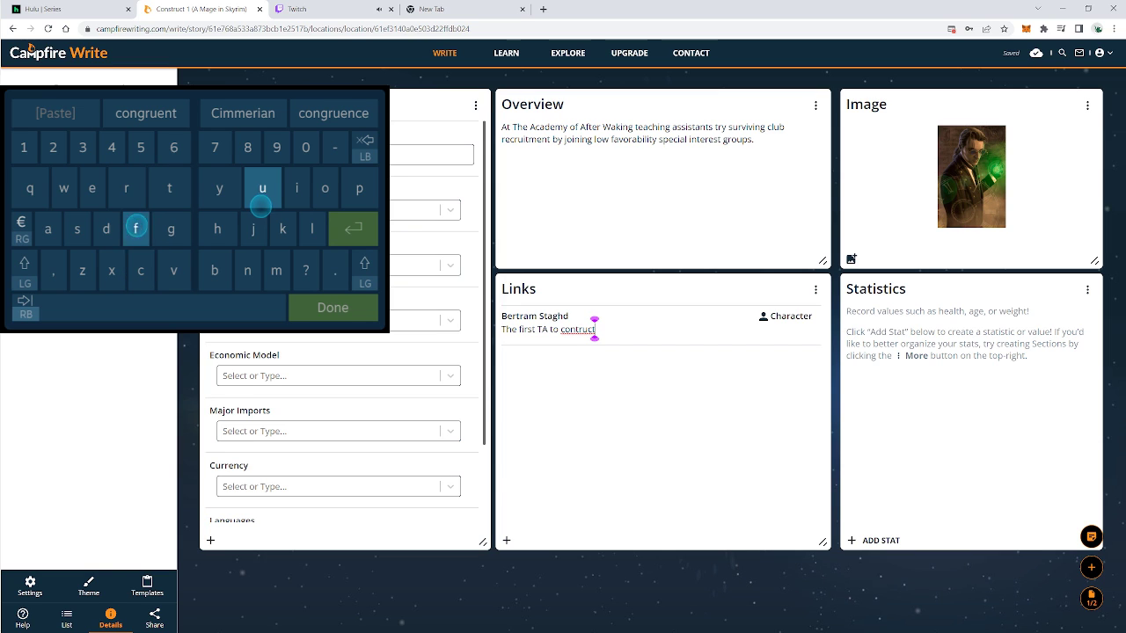
type(" a")
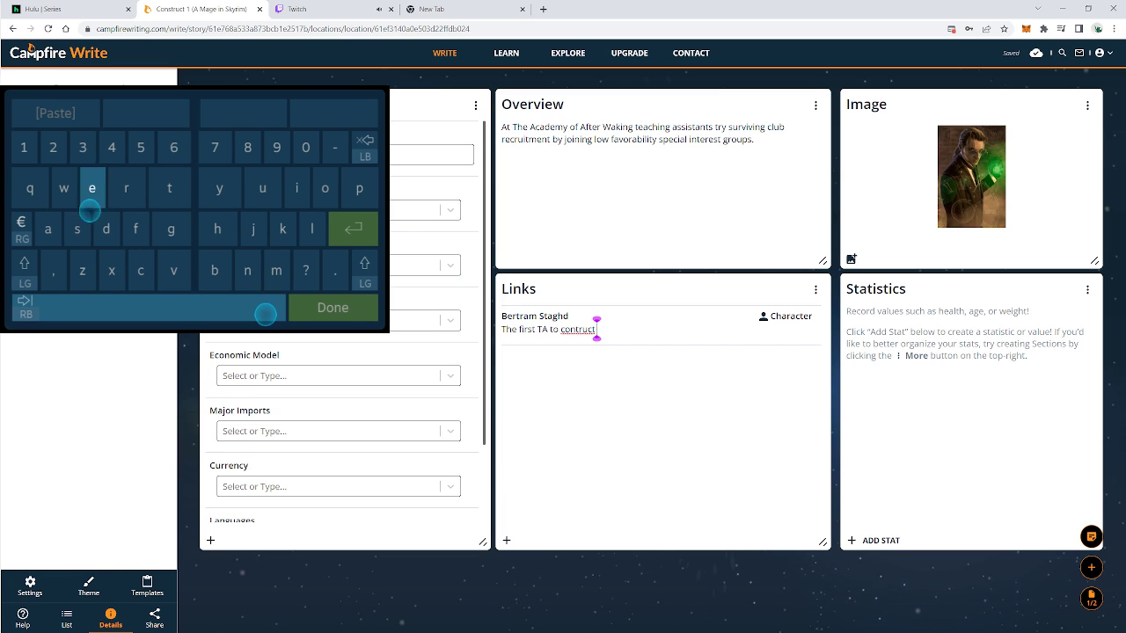
type("n")
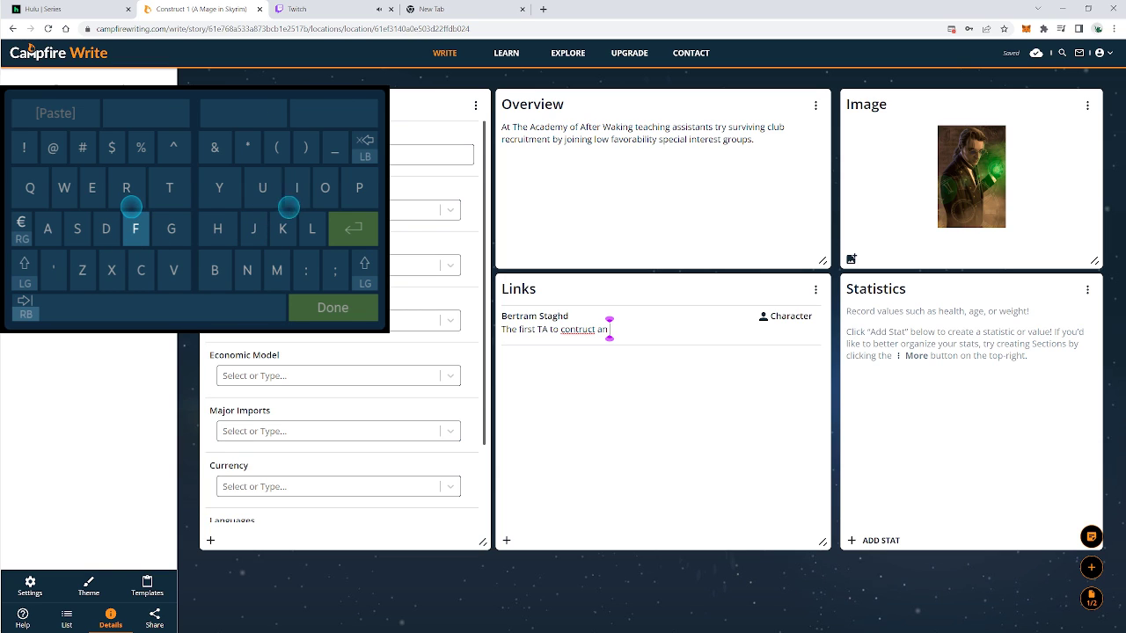
- Complete the linked character's description with "Undergrad Deterance Ward." and dismiss the on-screen keyboard
type(" Unde")
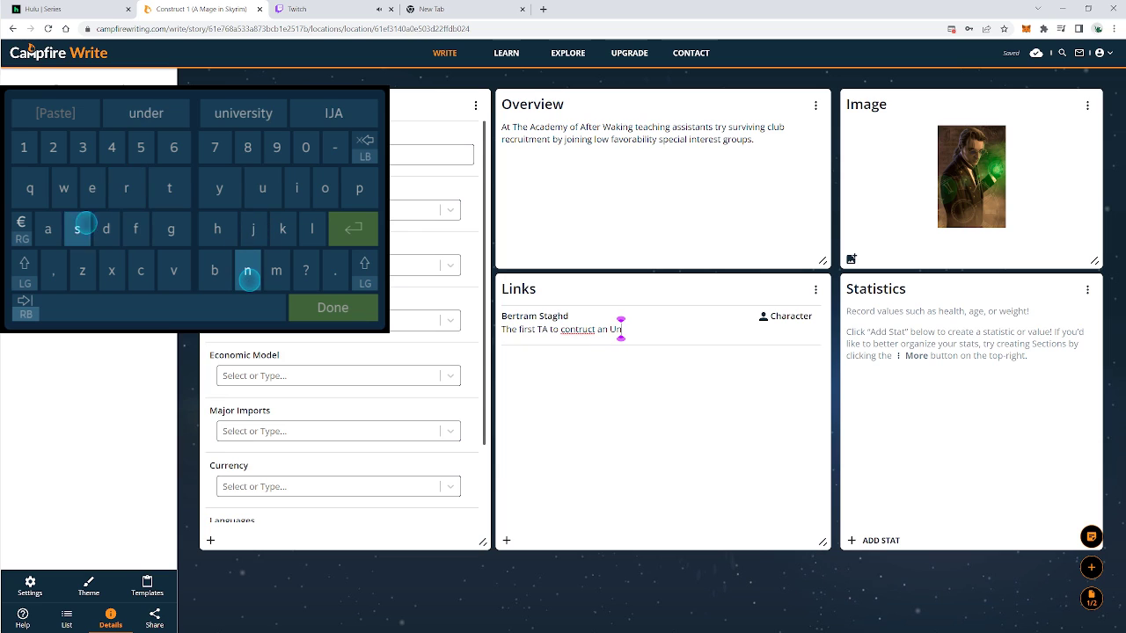
type("rgr")
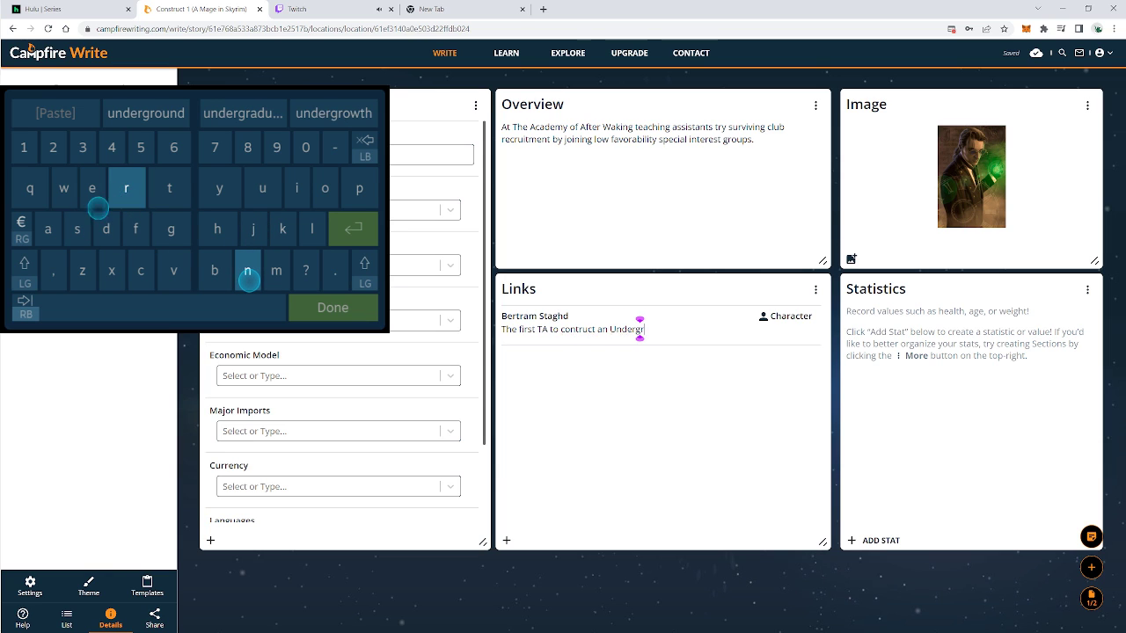
type("ad")
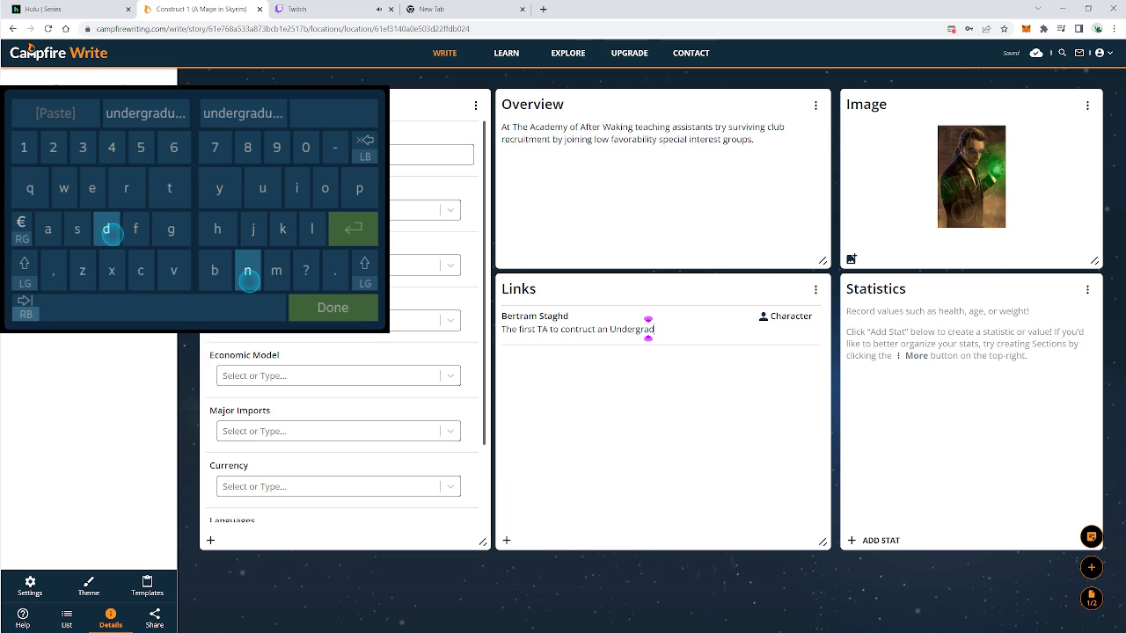
type(" D")
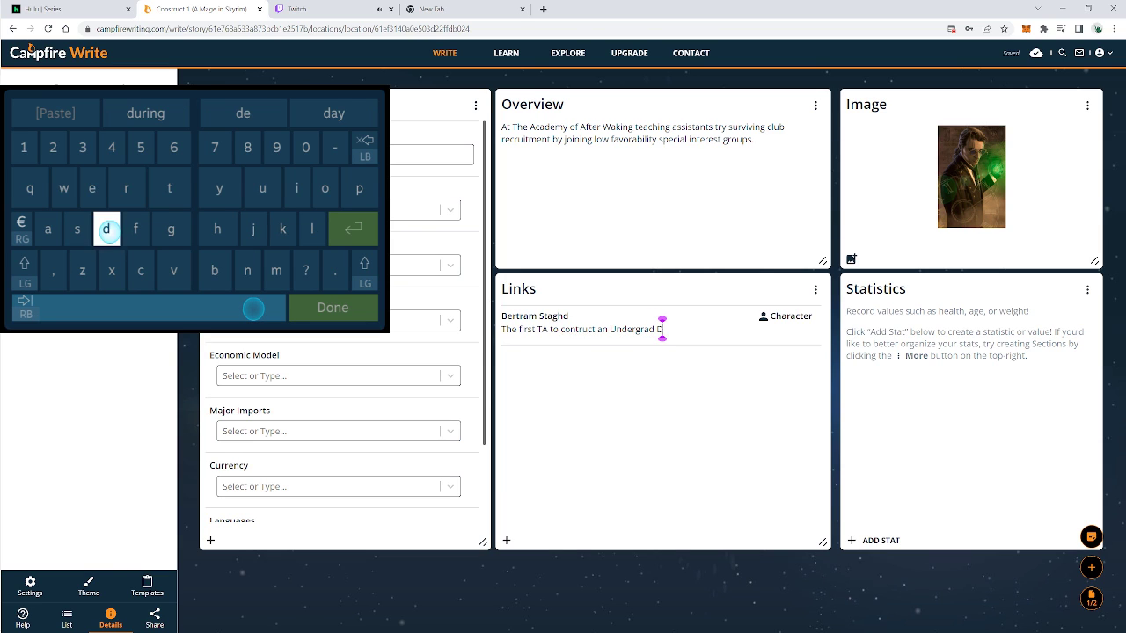
type("et")
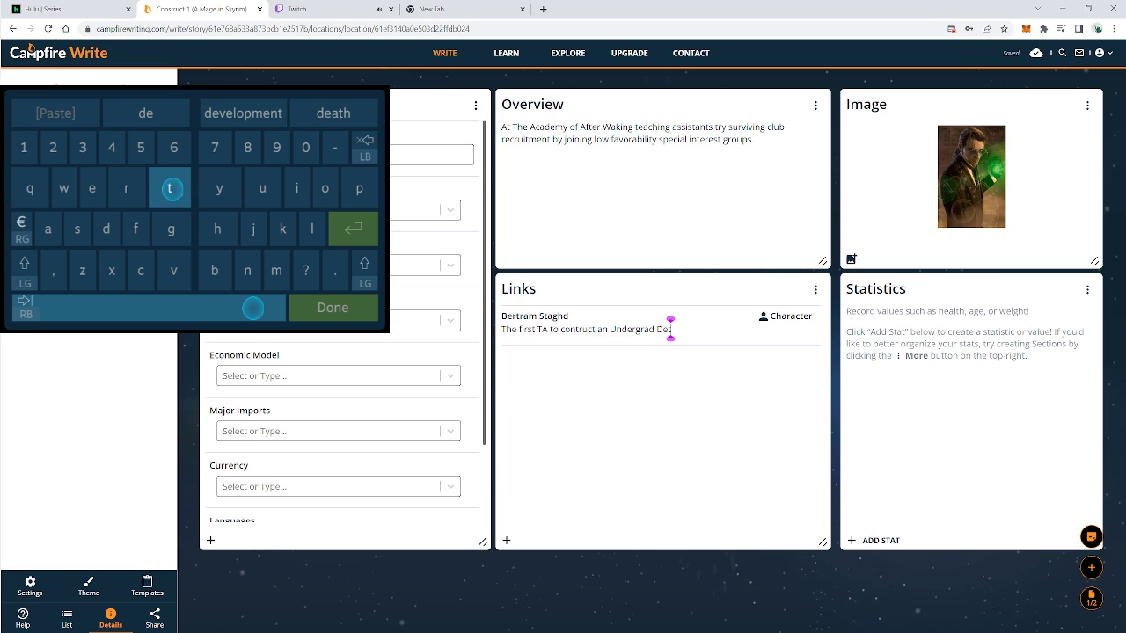
type("er")
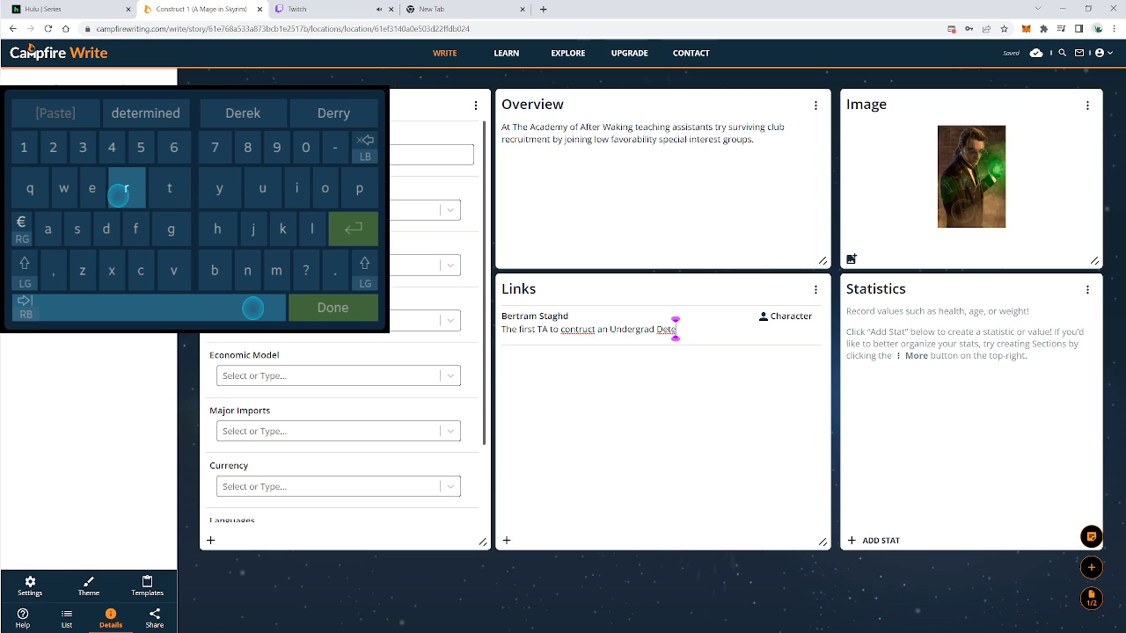
type("a")
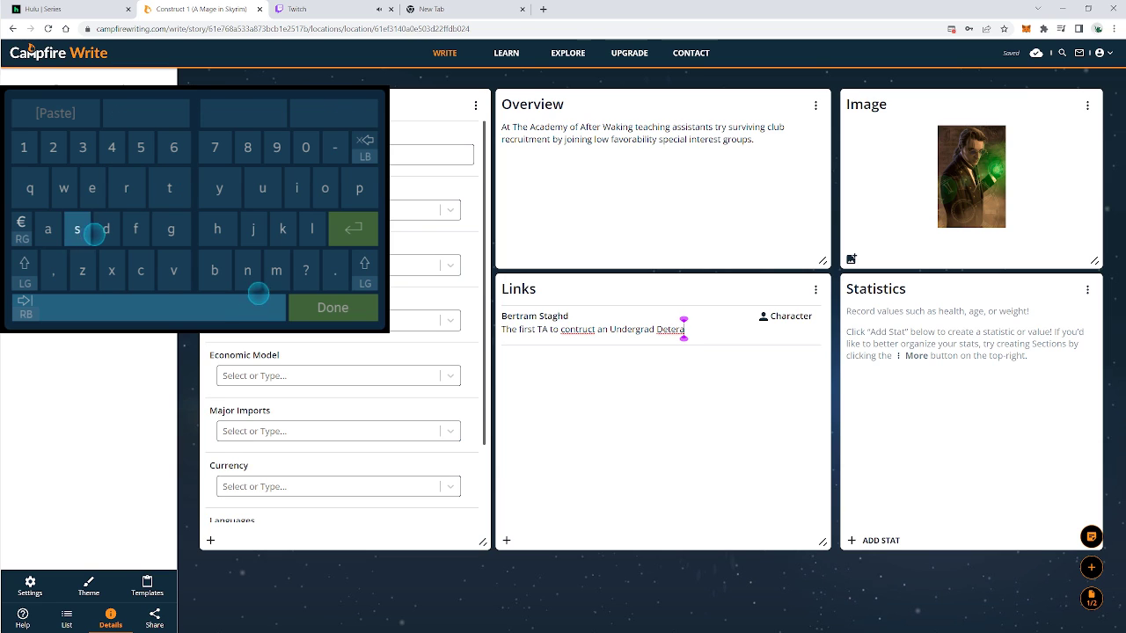
type("nce")
type("W")
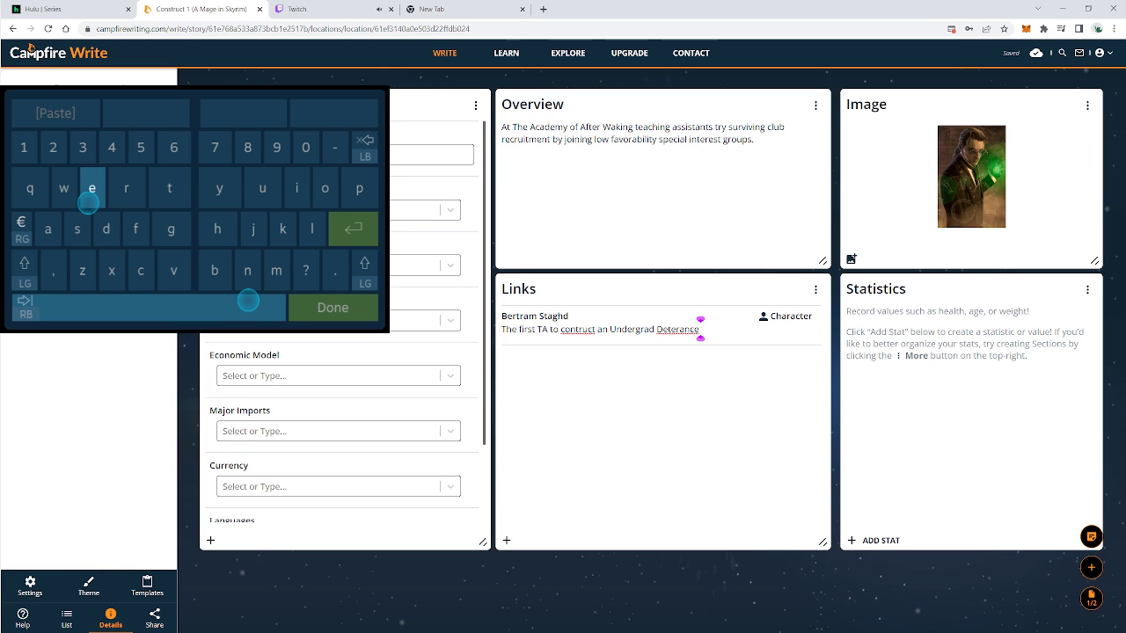
type("a")
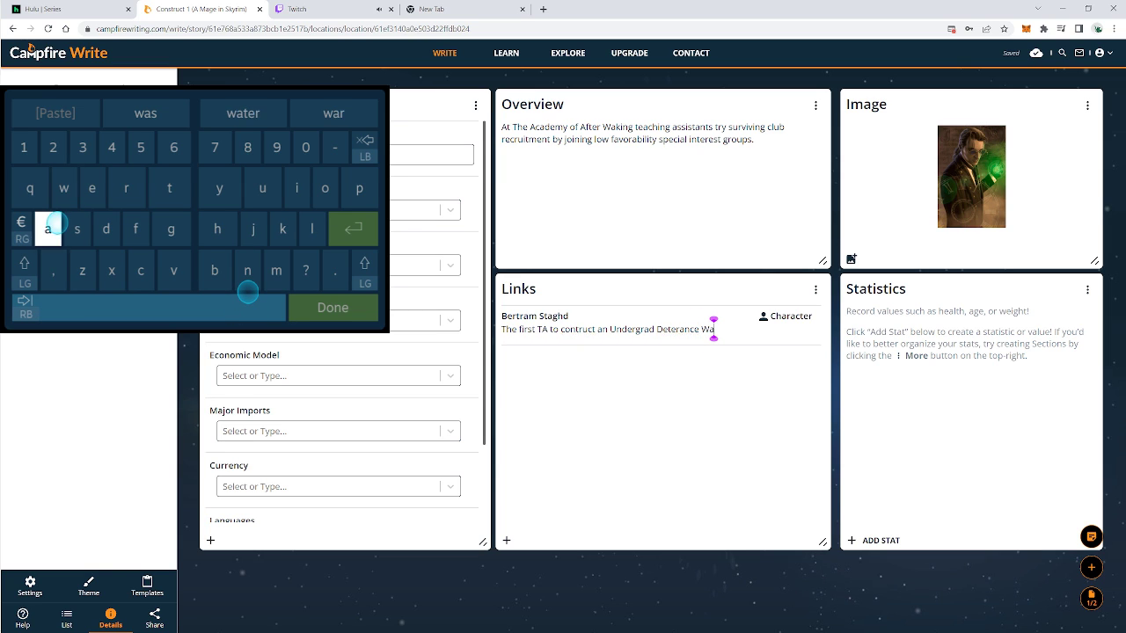
type("rd")
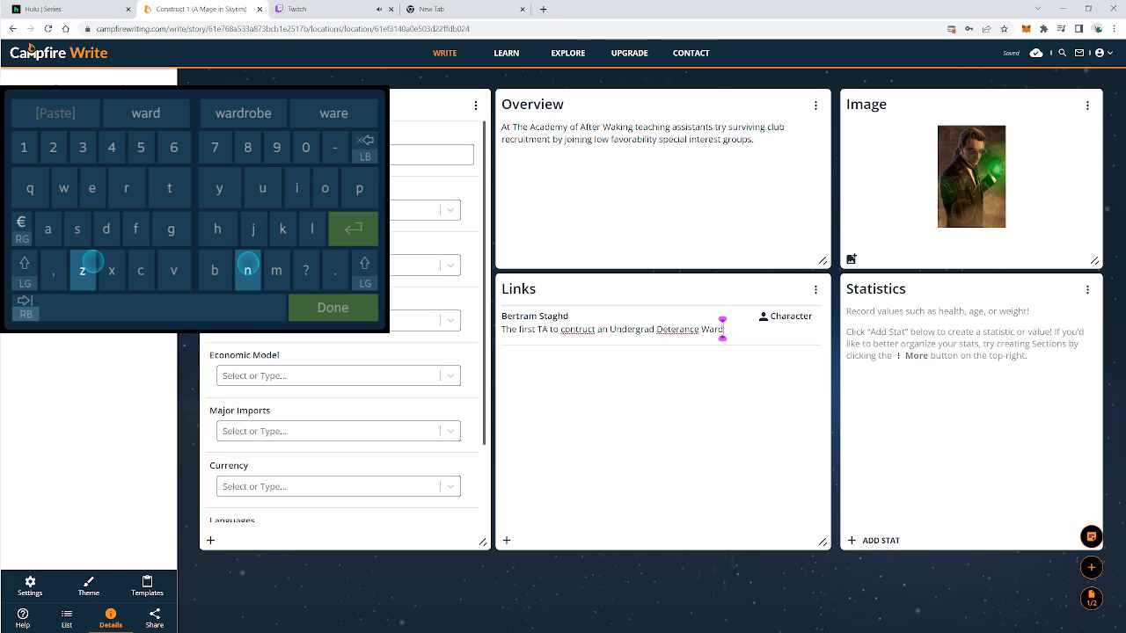
type(".")
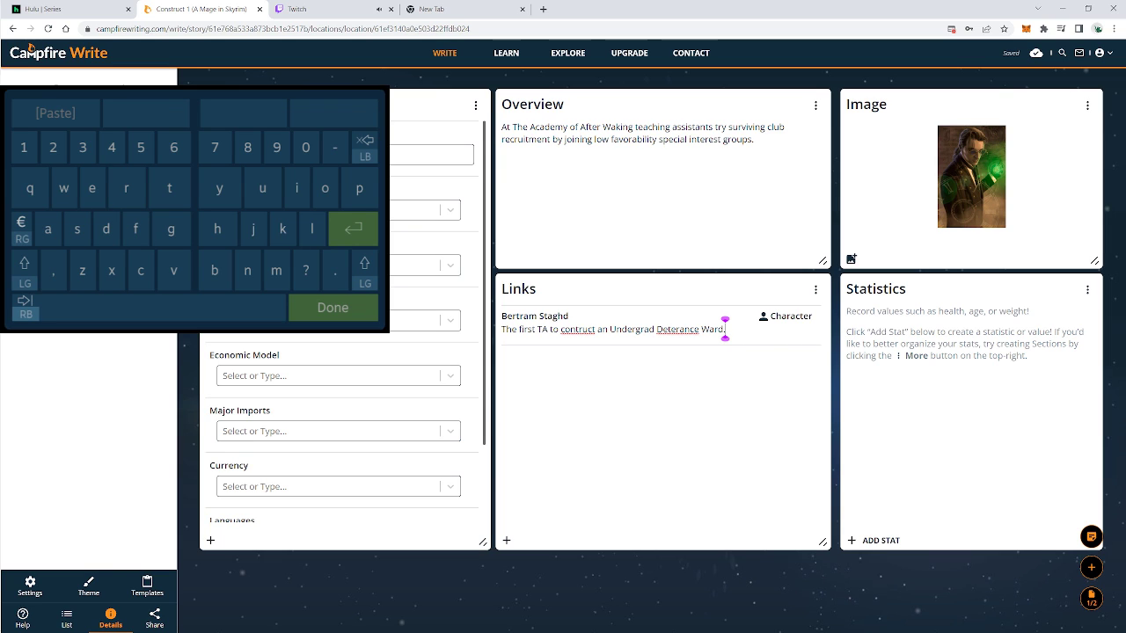
key("Escape")
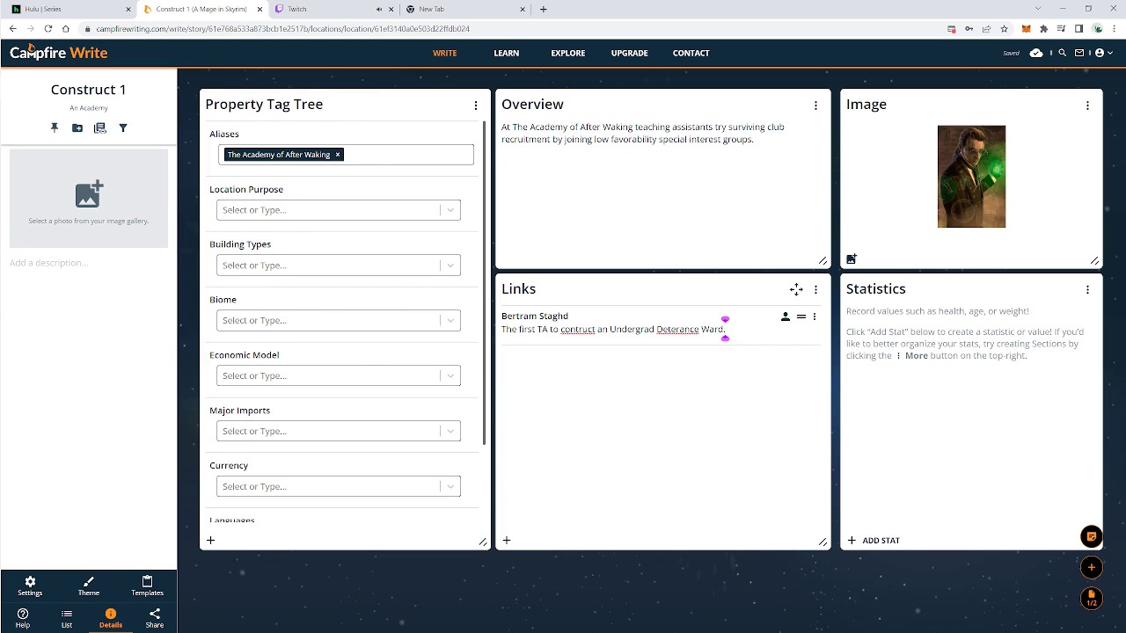
- Correct the misspelled "contruct" in the character link's description to the suggested spelling "construct"
right_click(573, 331)
key("Down")
key("Down")
key("Down")
key("Up")
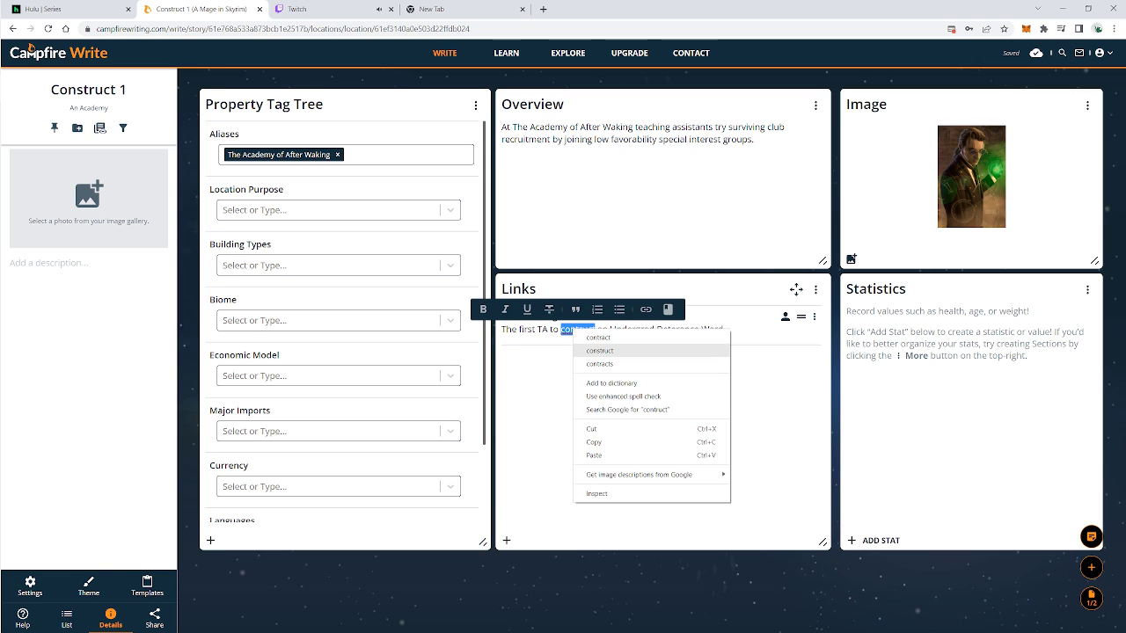
key("Return")
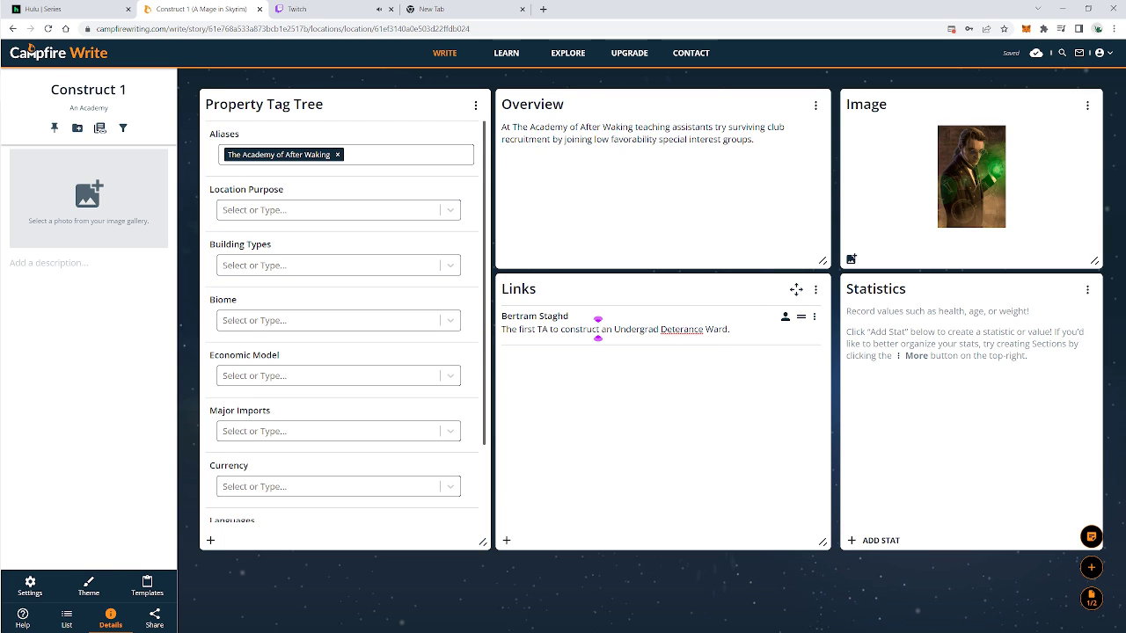
- Replace the misspelled "Deterance" in the link description with the suggested spelling "Deterrence"
right_click(666, 329)
key("Down")
key("Down")
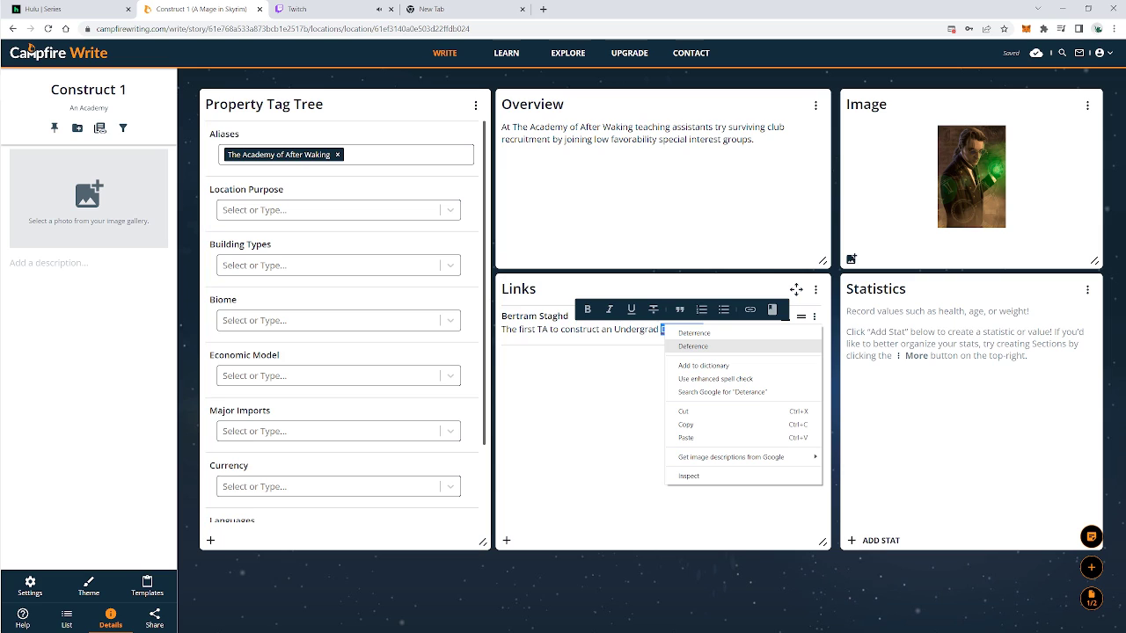
key("Up")
key("Return")
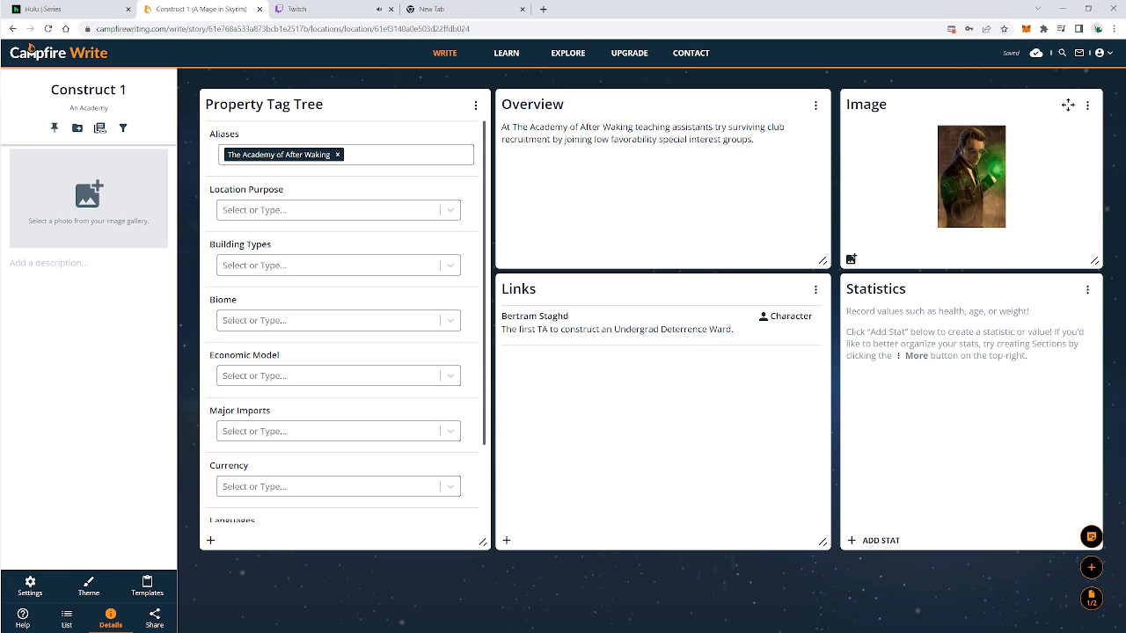
- Deselect Bertram.Temp in the Image panel's image selection and start choosing an image file from the device
left_click(852, 260)
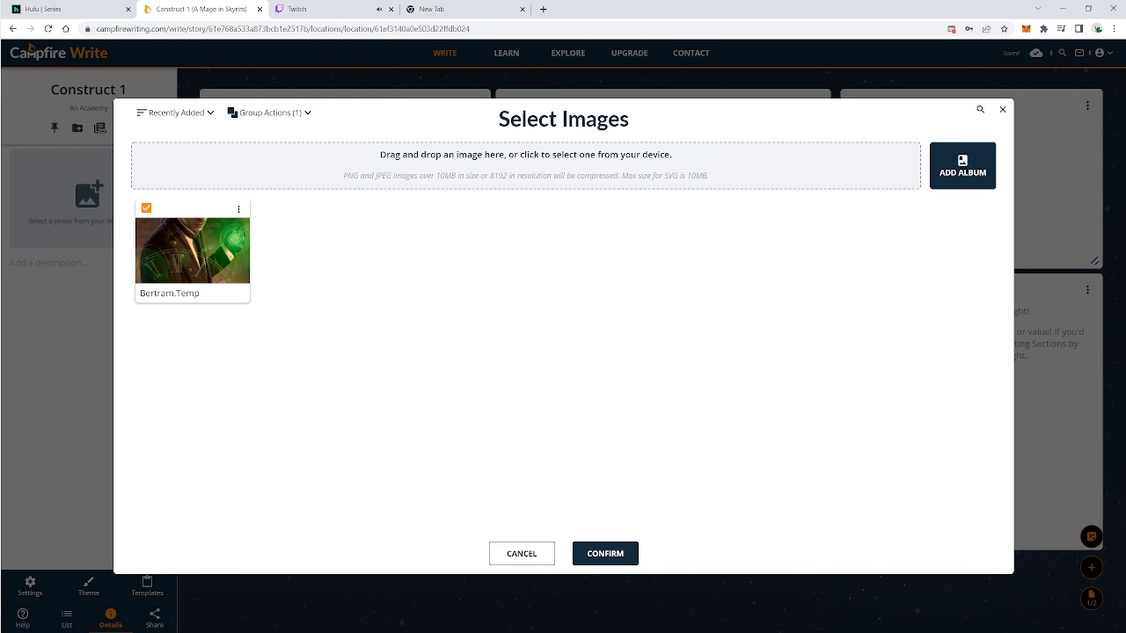
left_click(146, 209)
left_click(526, 165)
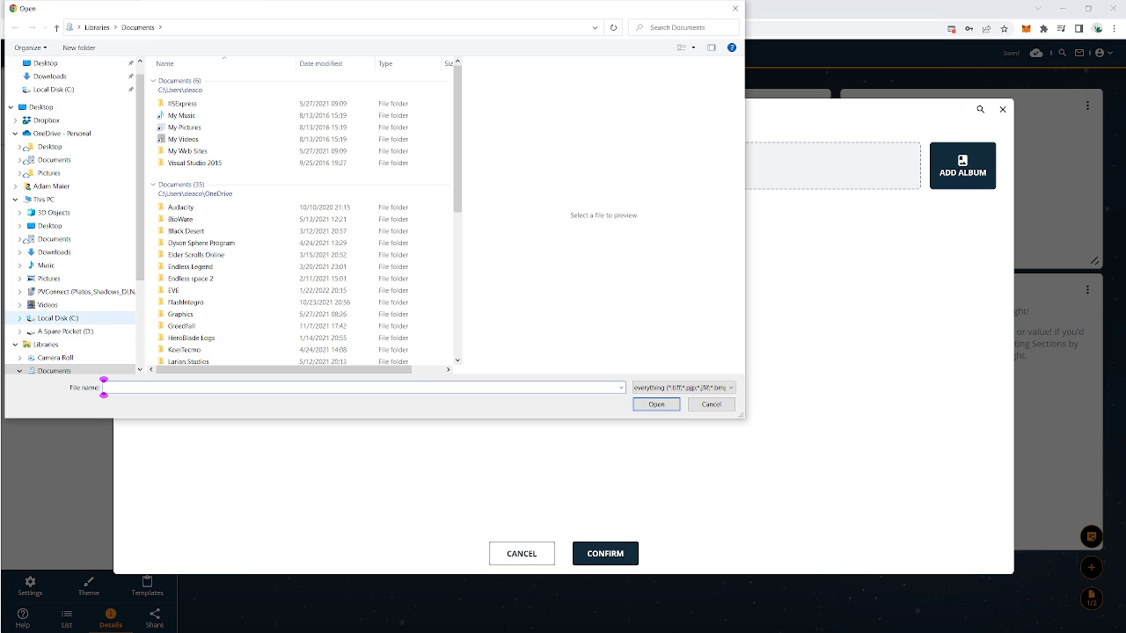
- Browse Pictures on Local Disk (C:) for an image, checking the Art.Pathing.Edge.functor, Authorship.Resources and Rendered.ScreenCaps.Apps.Rasterized folders
left_click(21, 318)
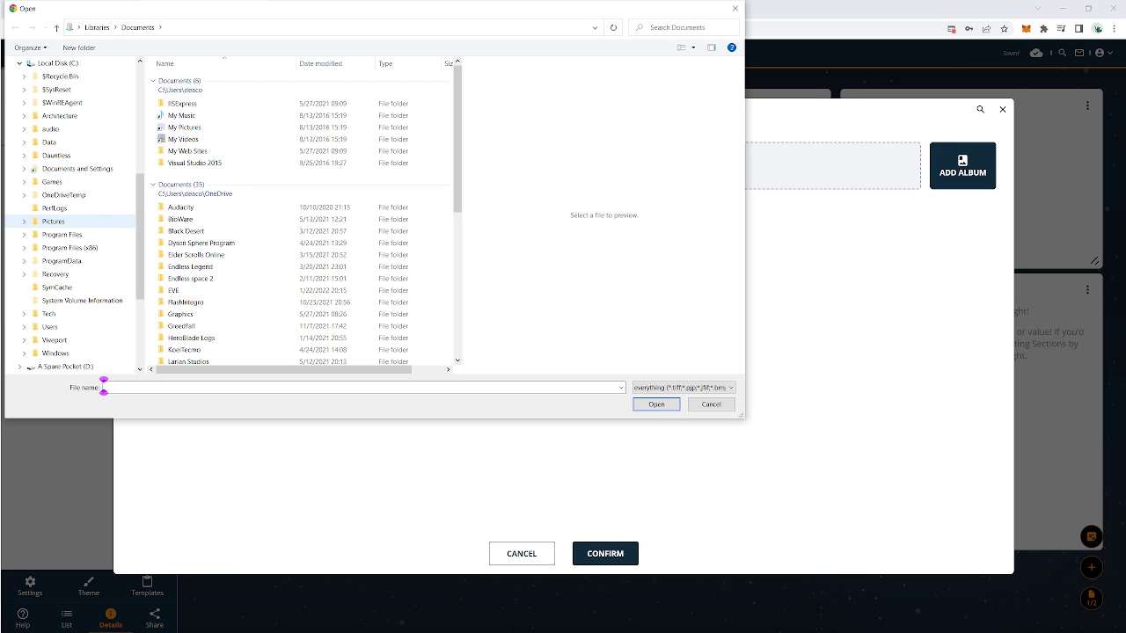
left_click(53, 221)
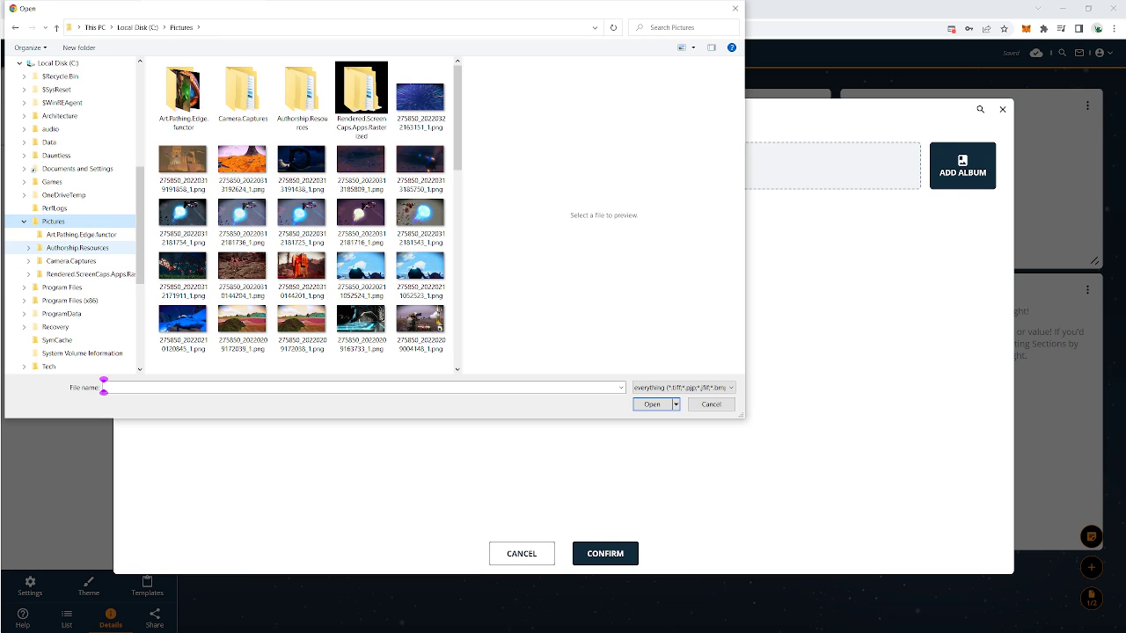
left_click(81, 235)
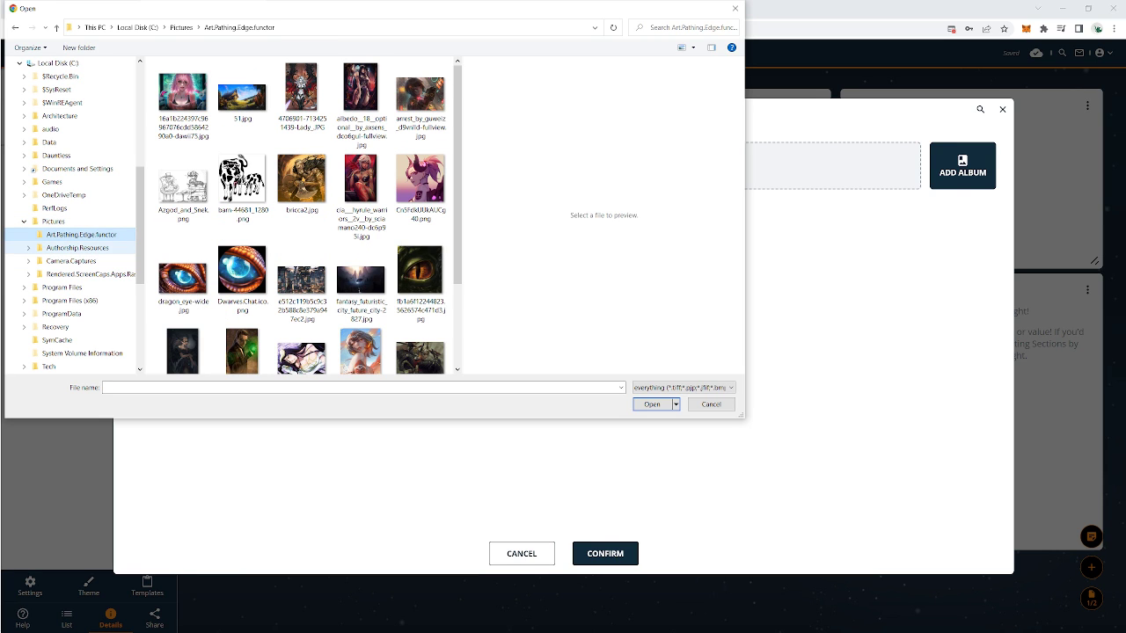
left_click(77, 248)
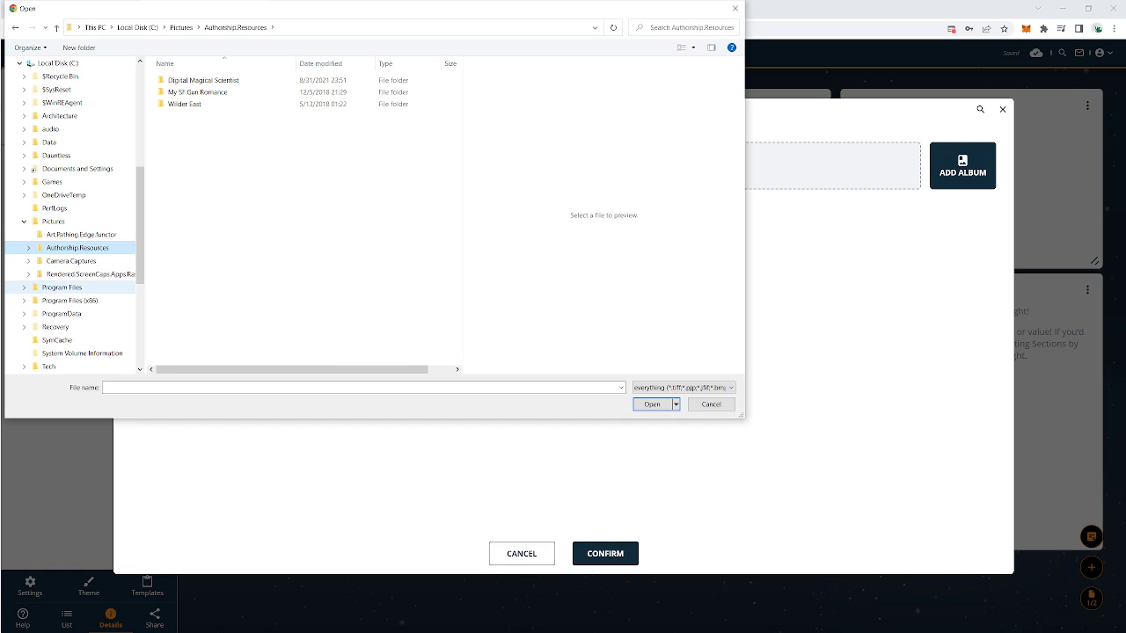
left_click(88, 274)
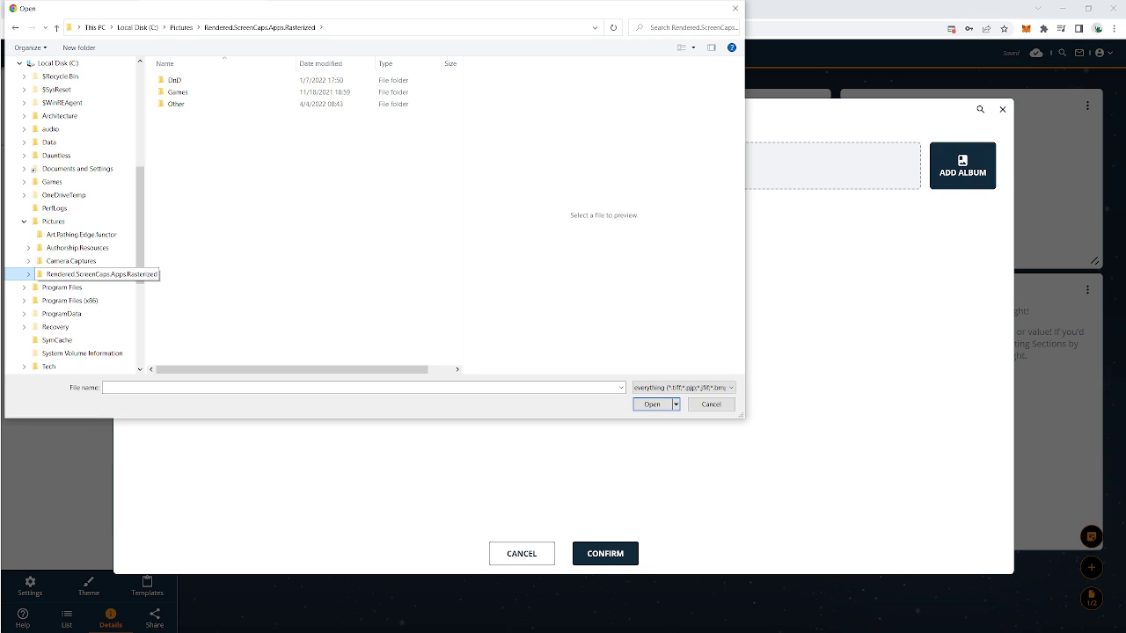
- Expand the Games and Other subfolders of Rendered.ScreenCaps.Apps.Rasterized, then preview the images in the Elder Scrolls folder
left_click(28, 274)
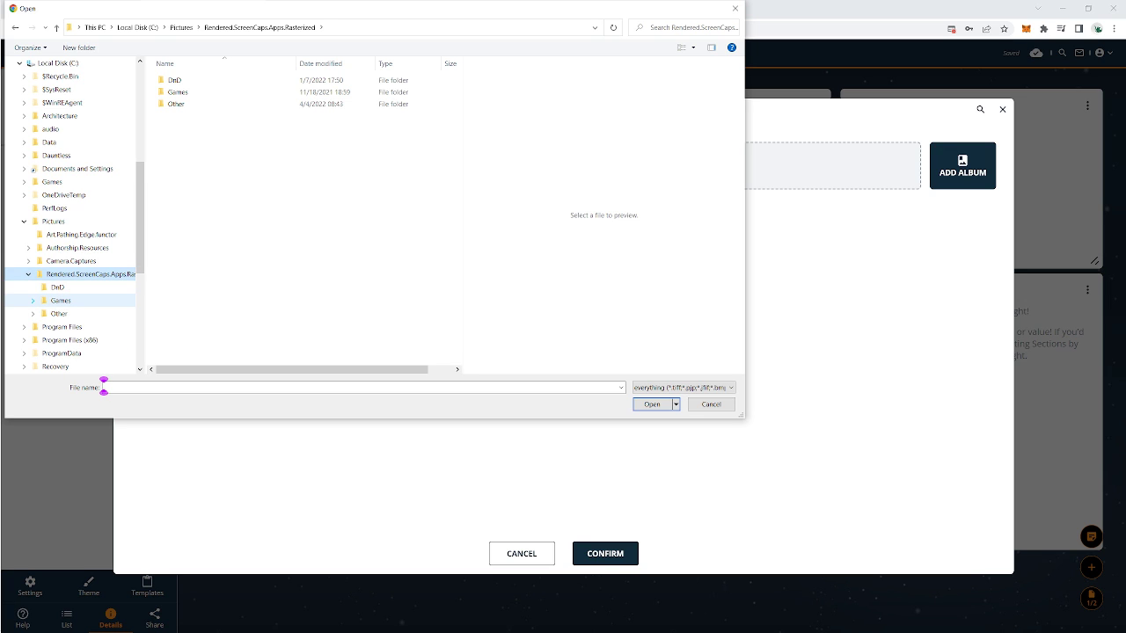
left_click(34, 301)
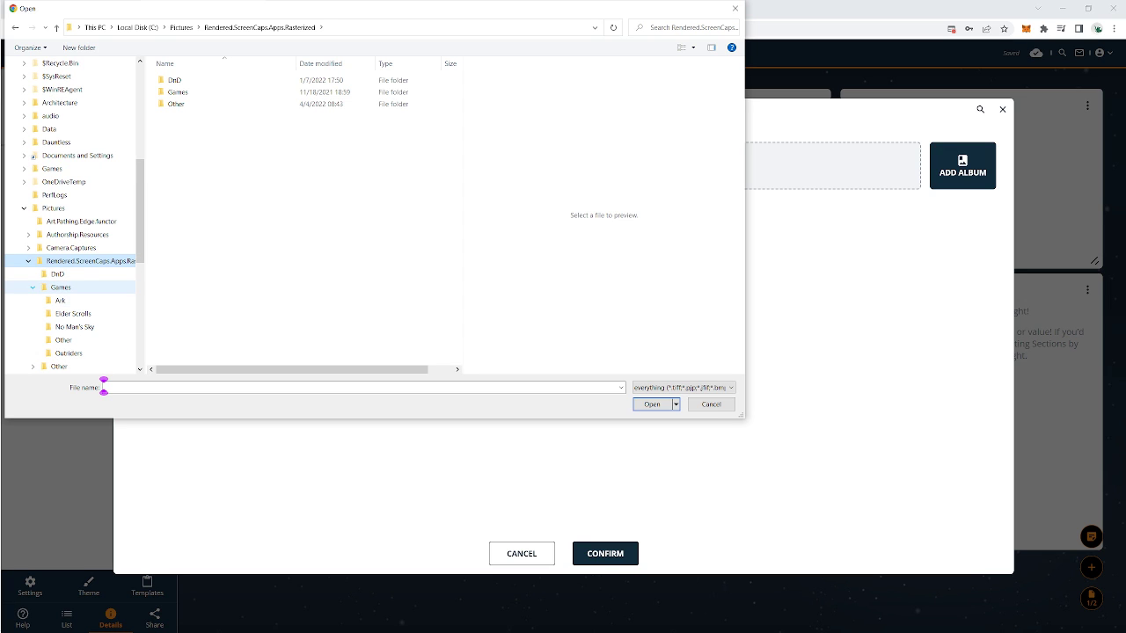
scroll(62, 221, "down", 4)
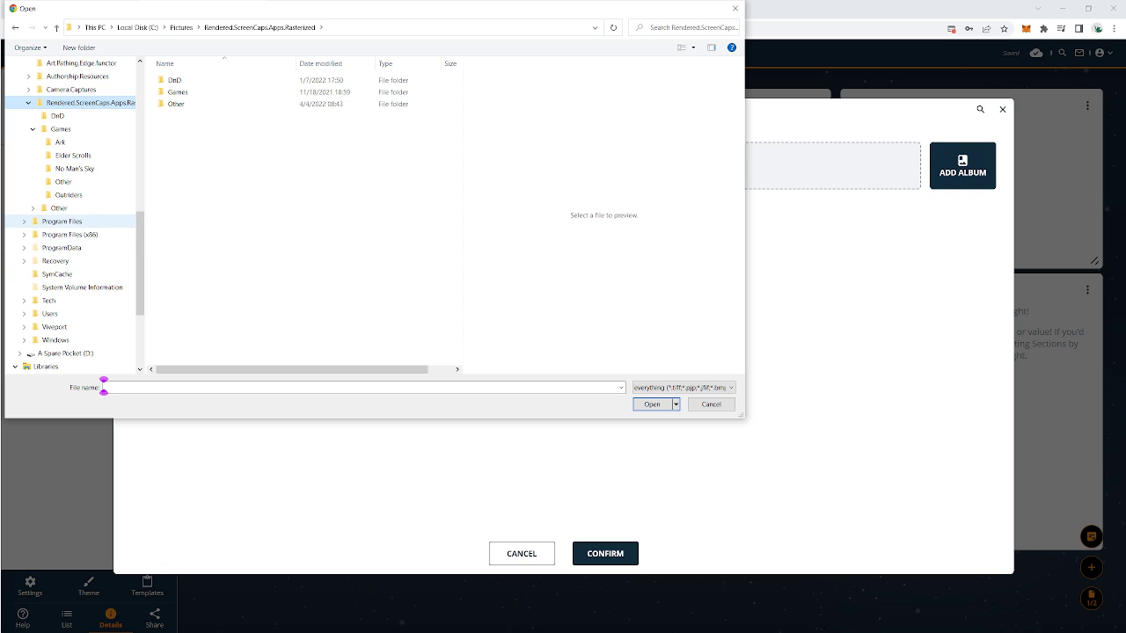
left_click(32, 207)
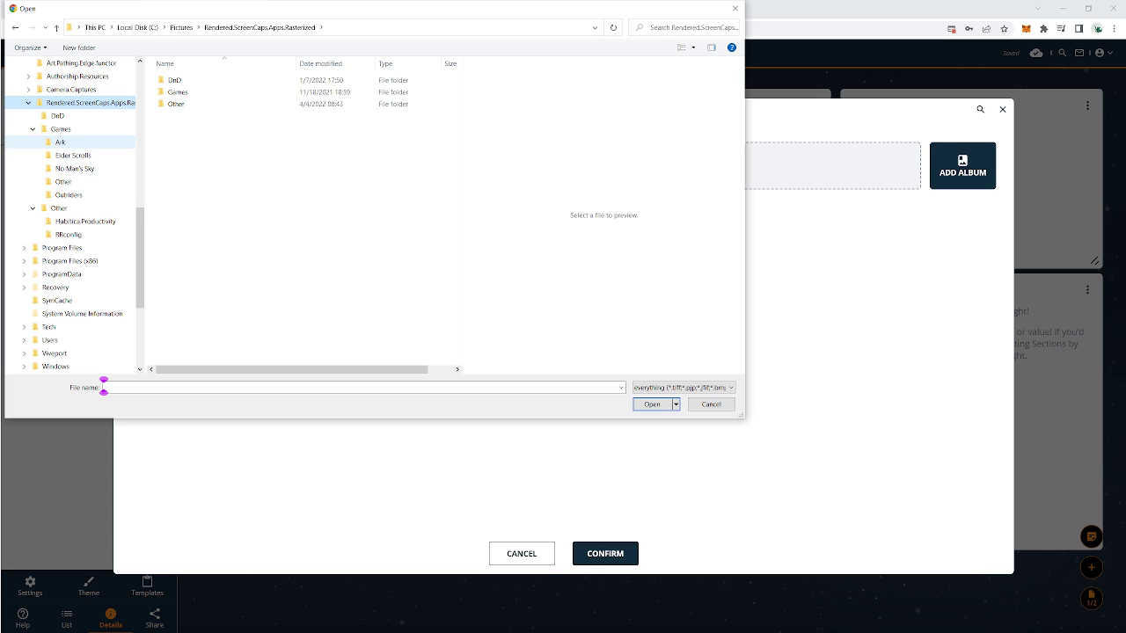
left_click(73, 156)
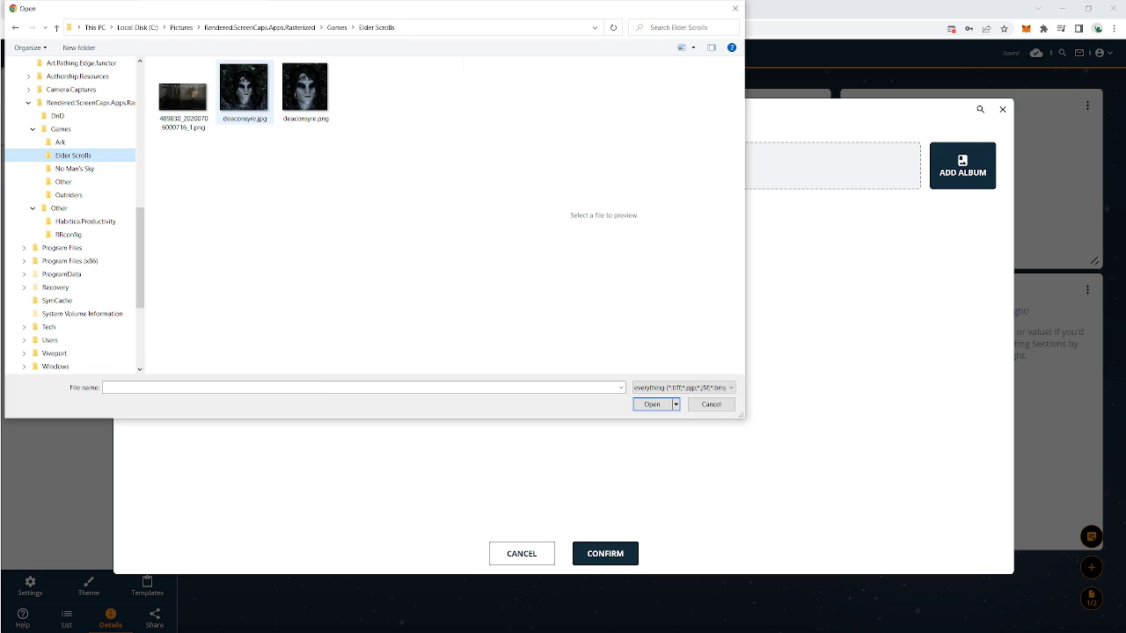
left_click(182, 95)
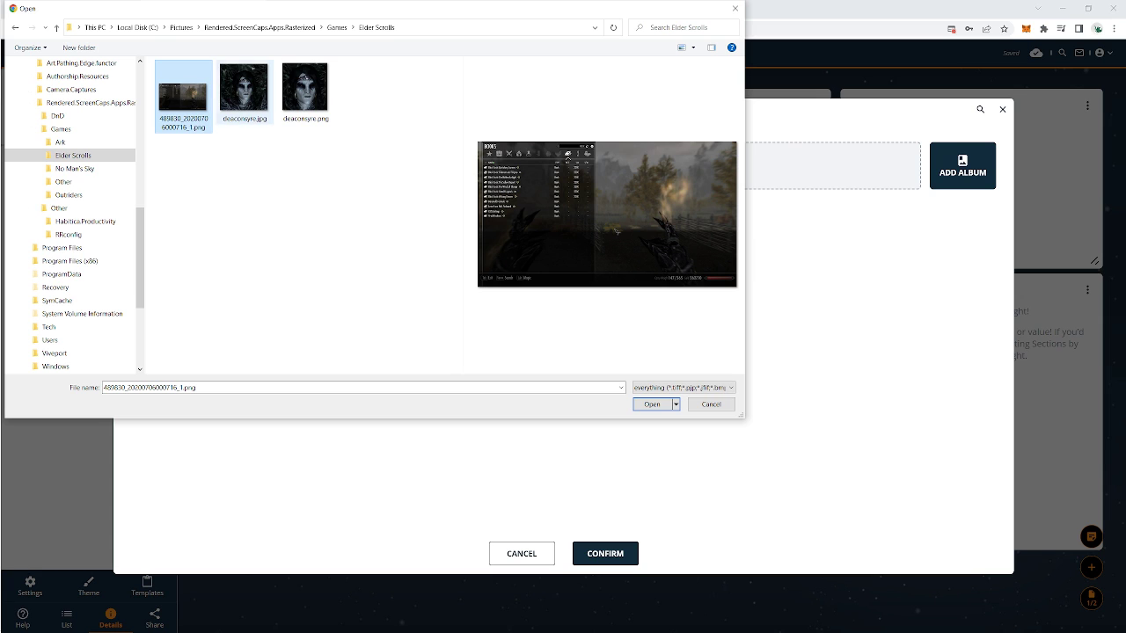
left_click(243, 88)
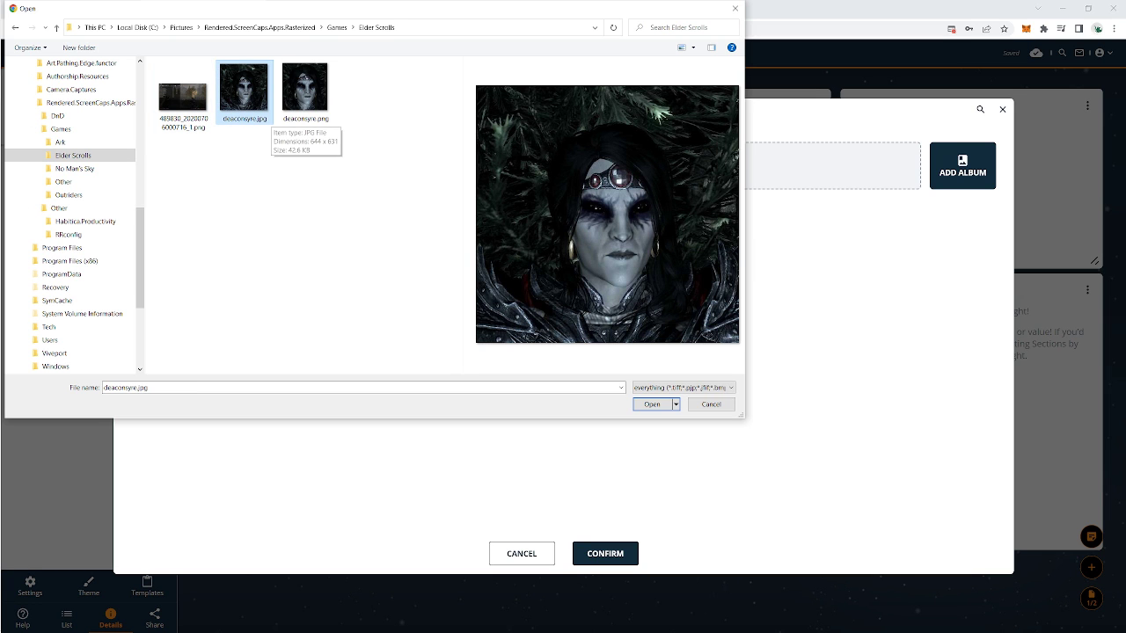
left_click(304, 88)
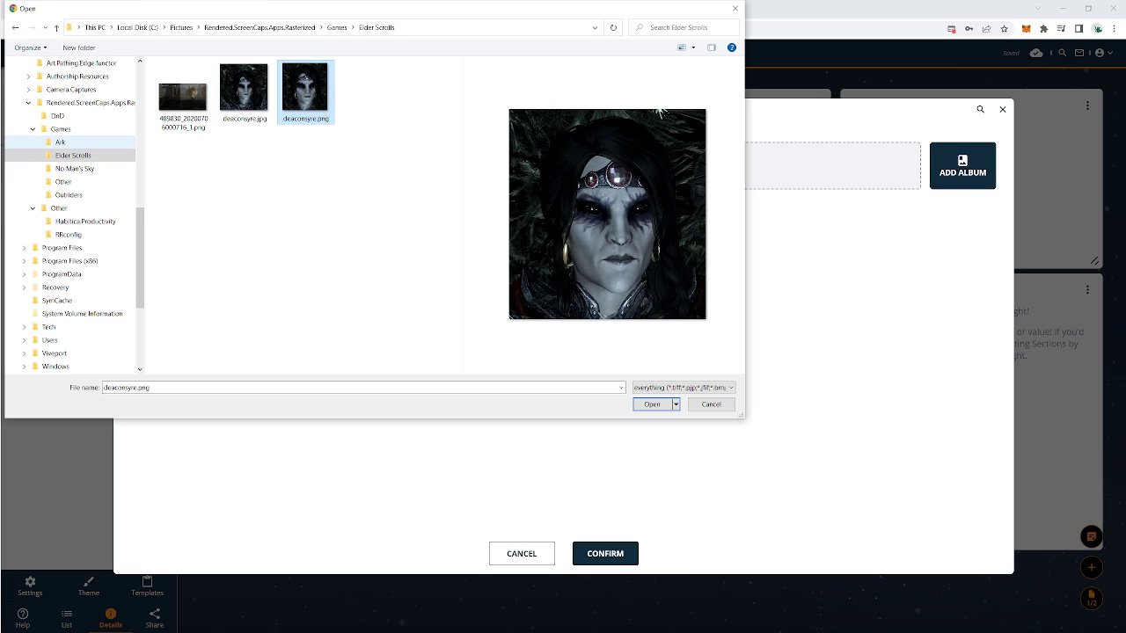
- Preview the three images in the Ark folder, including the blue underwater scene
left_click(59, 142)
left_click(183, 96)
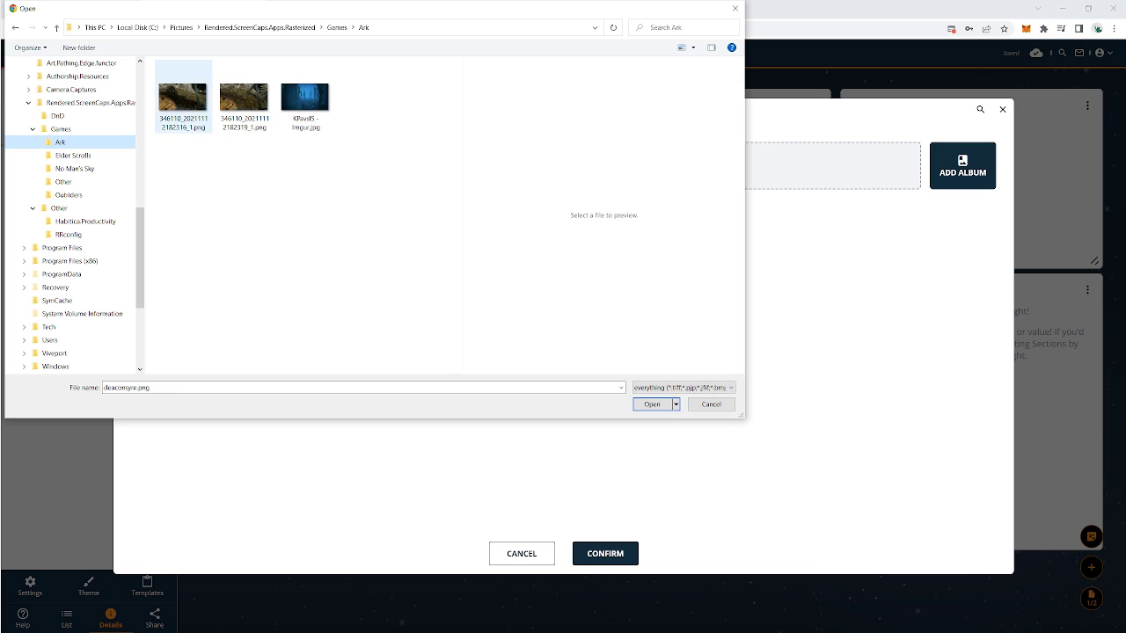
left_click(245, 97)
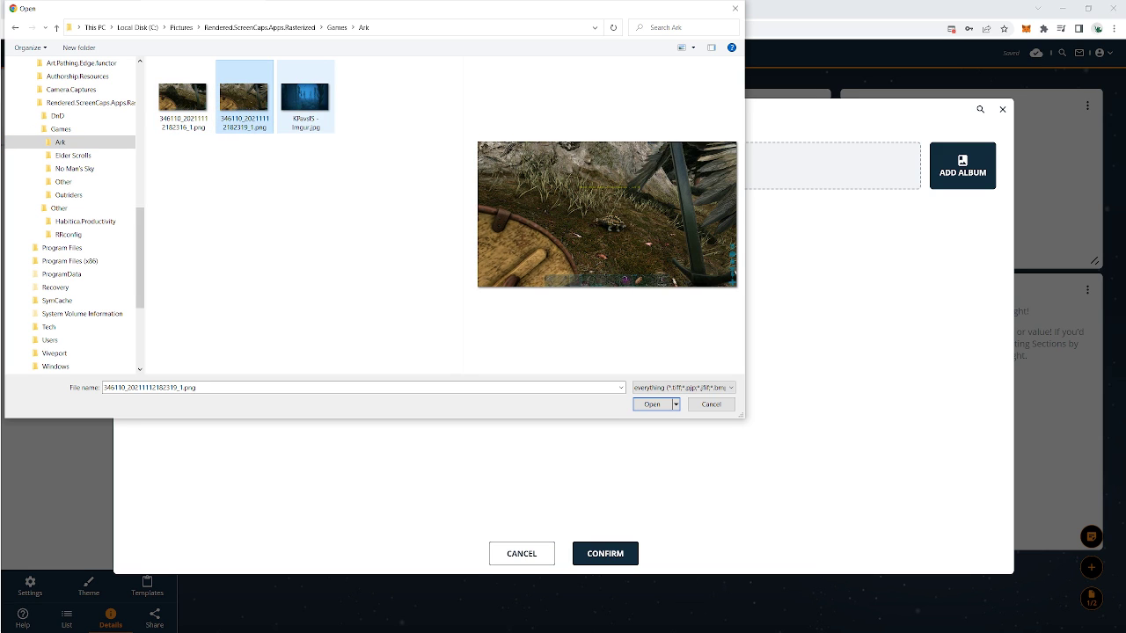
left_click(305, 97)
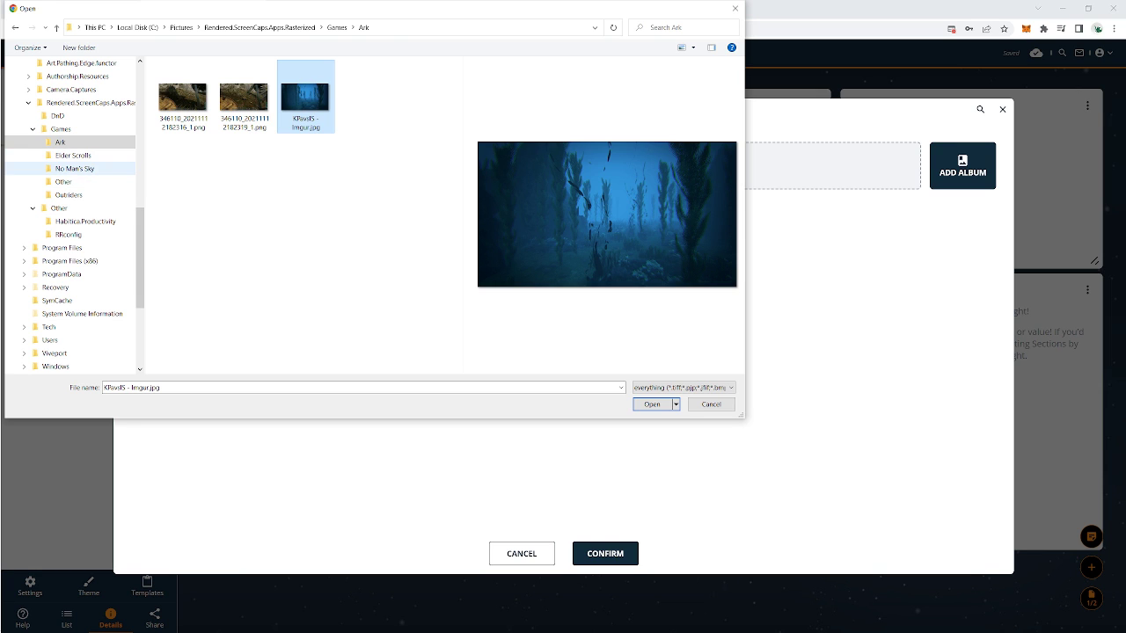
- Preview several landscape, monolith and creature screenshots in the No Man's Sky folder
left_click(75, 168)
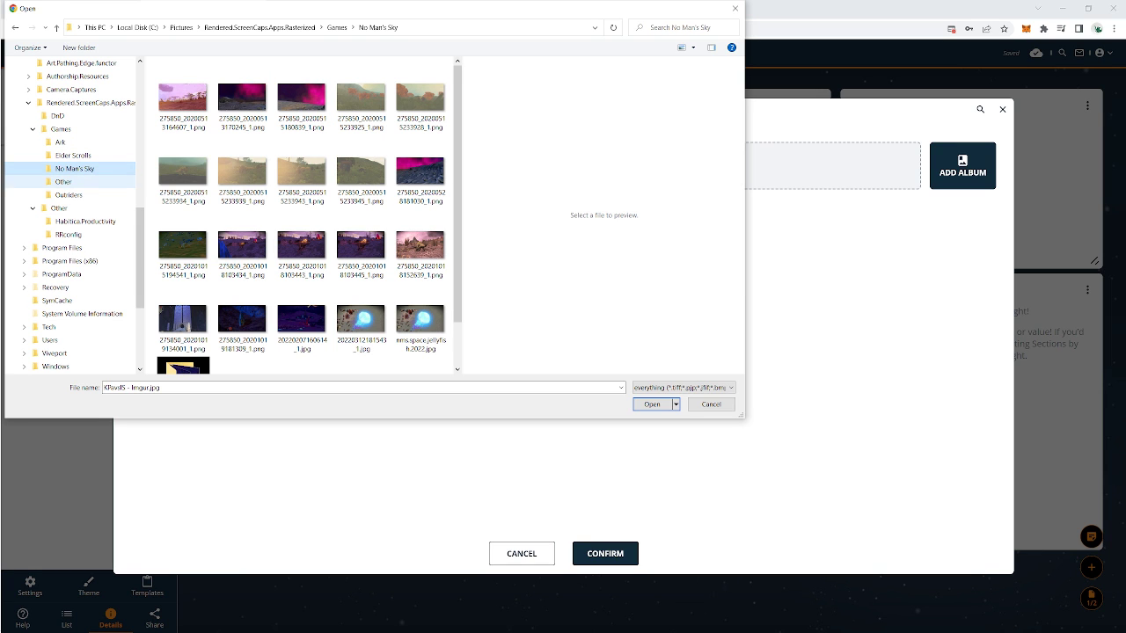
left_click(183, 98)
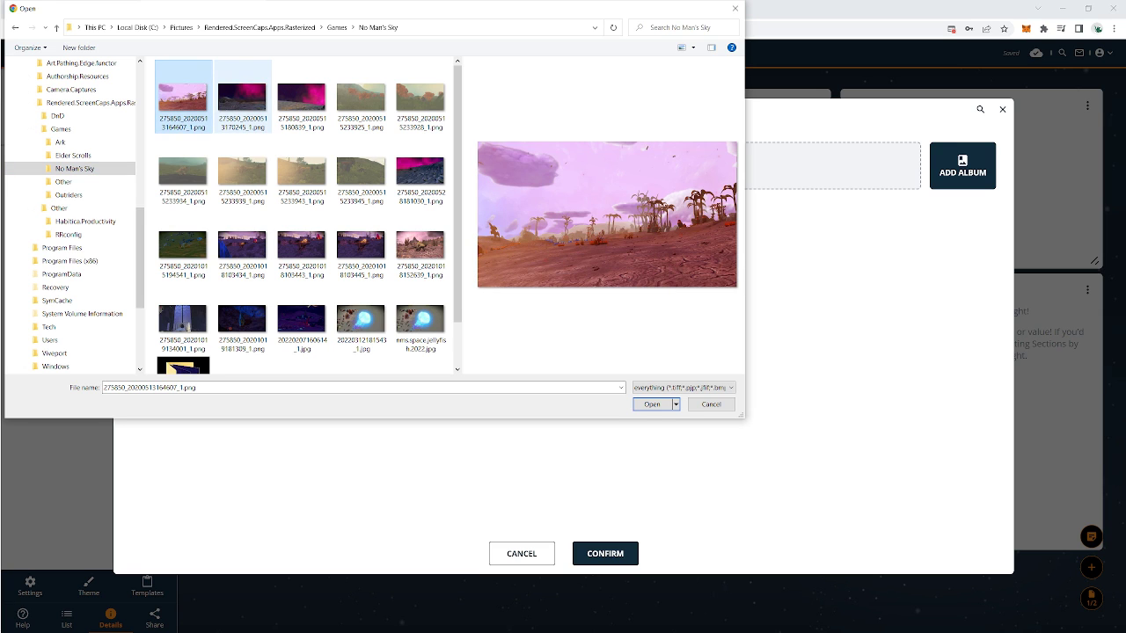
key("Right")
key("Right")
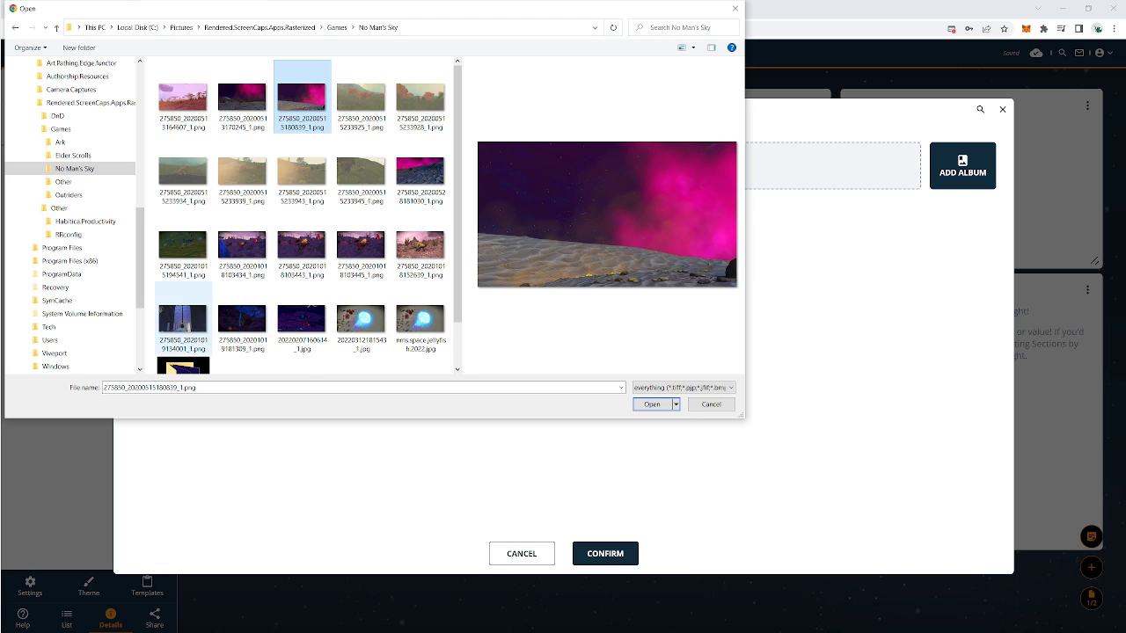
left_click(183, 318)
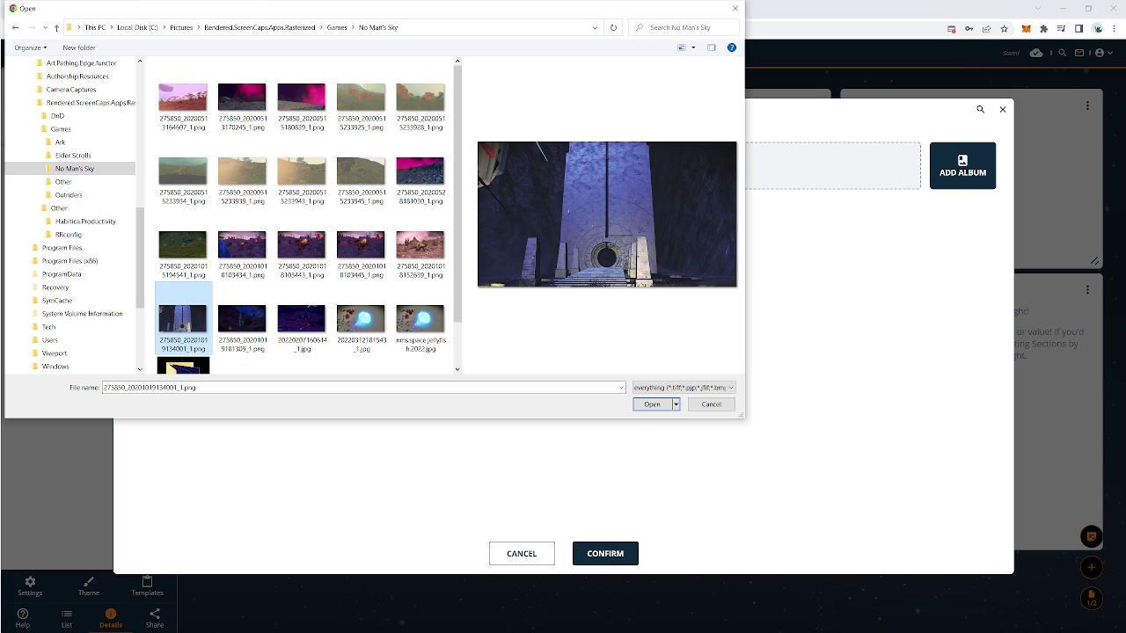
left_click(421, 247)
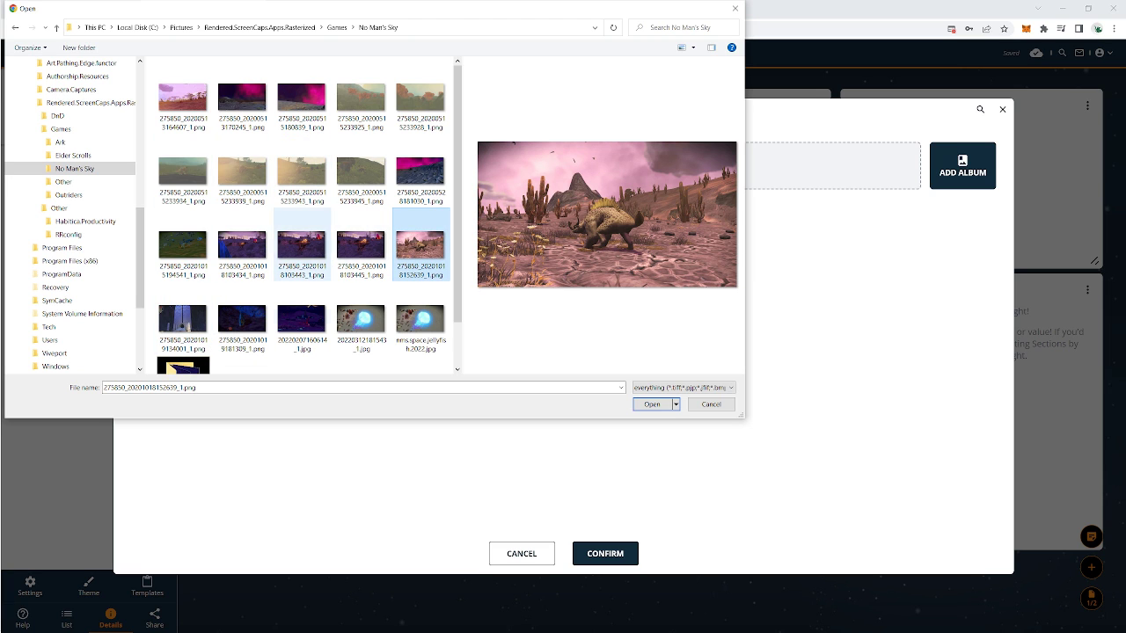
scroll(299, 263, "down", 1)
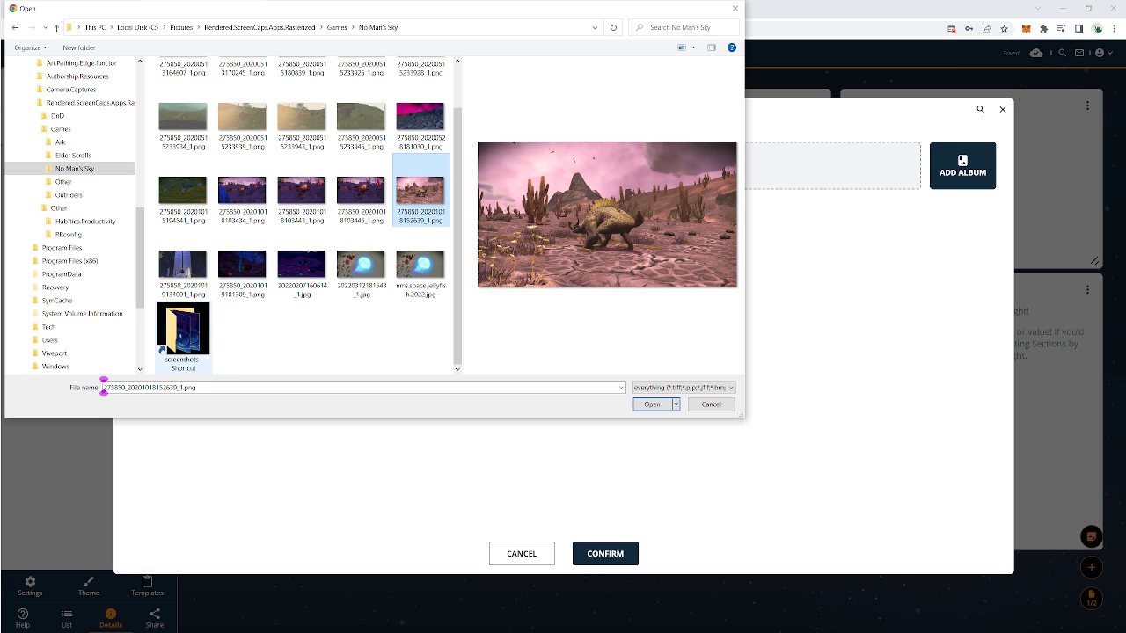
- Look through the Steam screenshots folder behind the screenshots shortcut, and return to the No Man's Sky folder
left_click(183, 337)
double_click(183, 338)
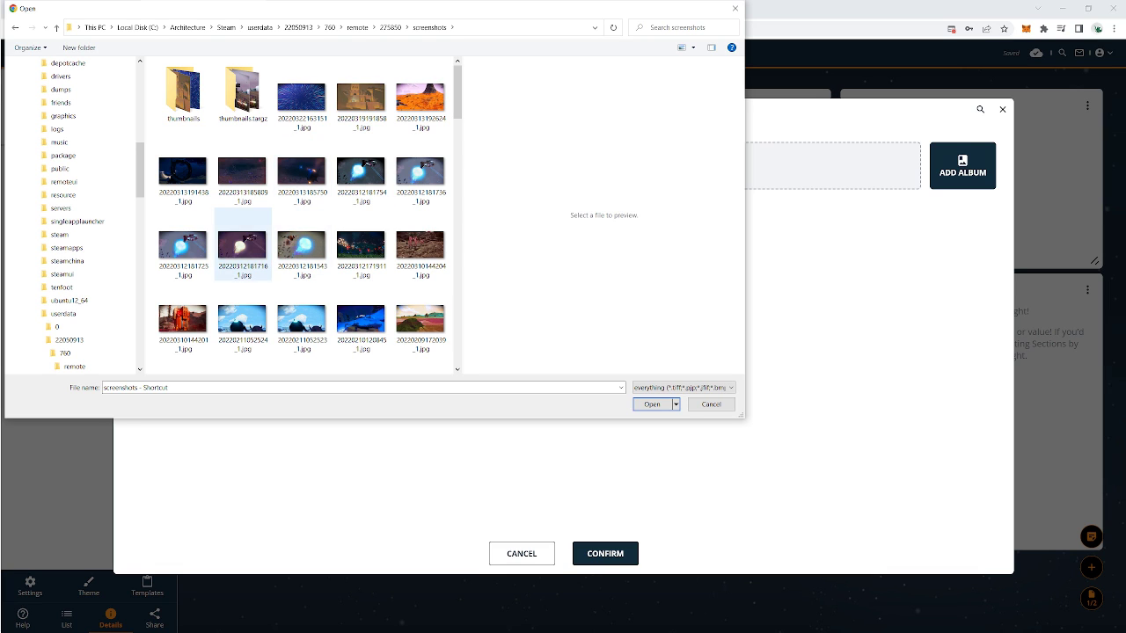
scroll(264, 256, "down", 10)
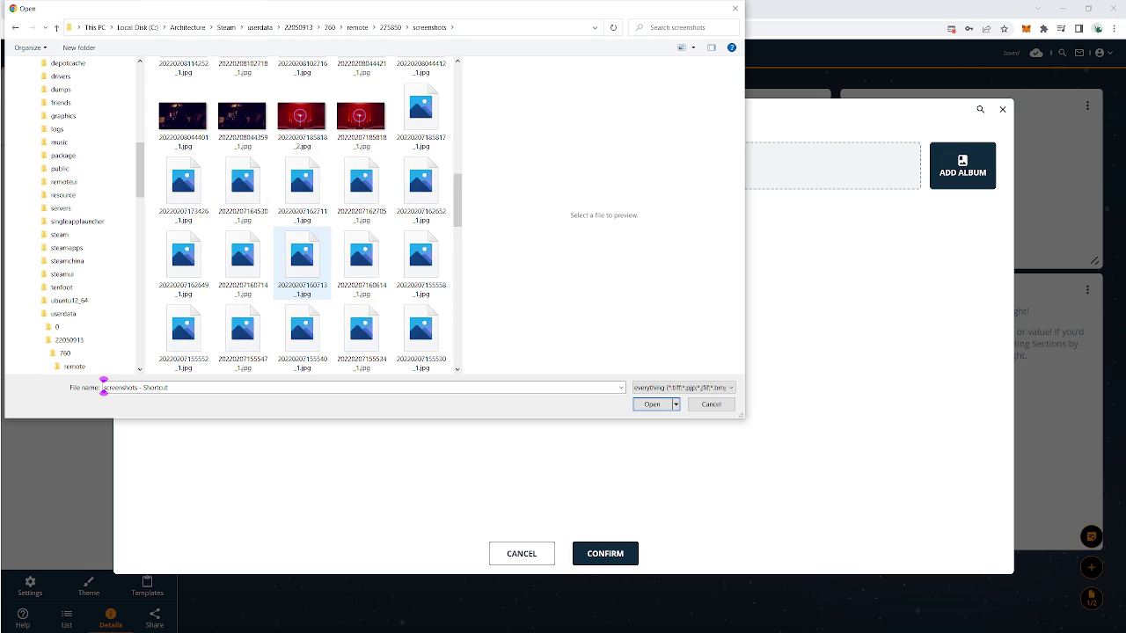
scroll(301, 264, "up", 10)
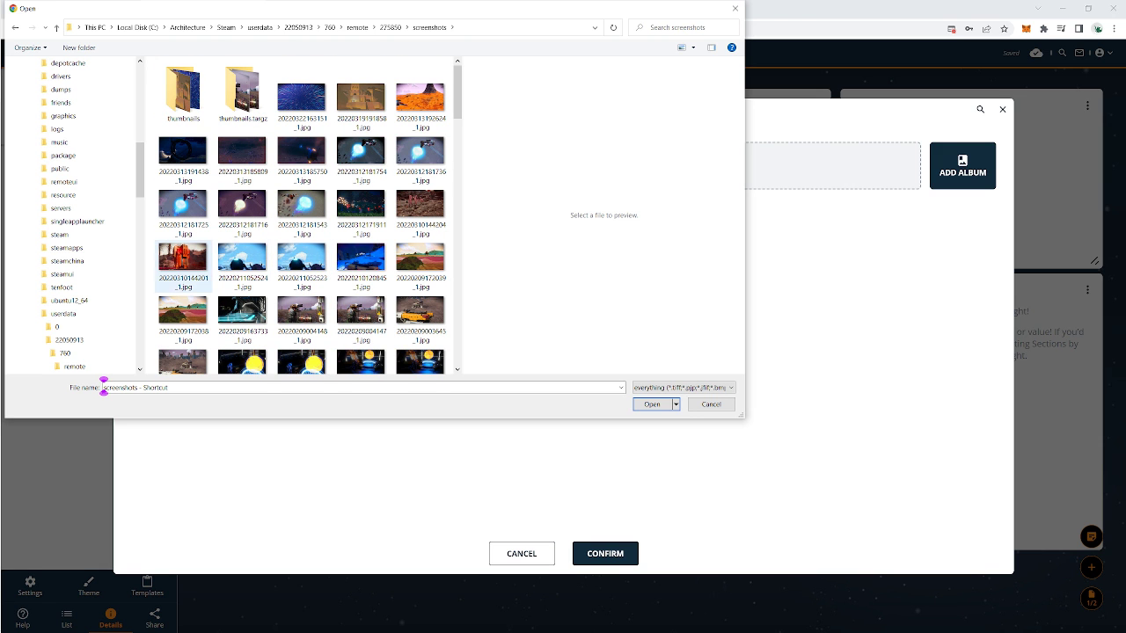
left_click(15, 27)
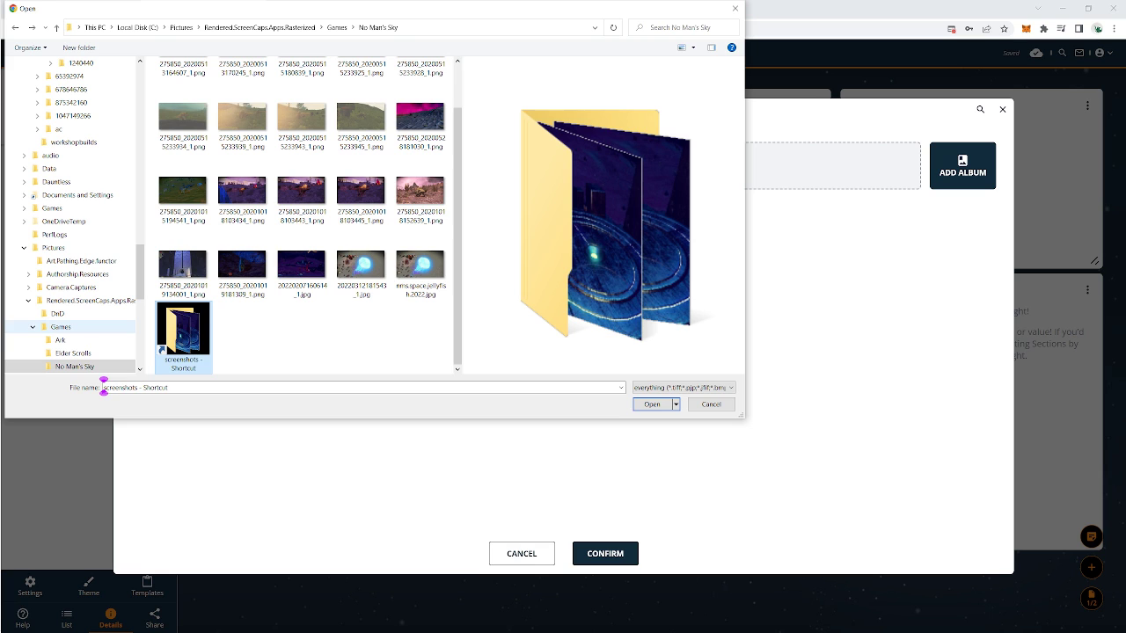
left_click(74, 366)
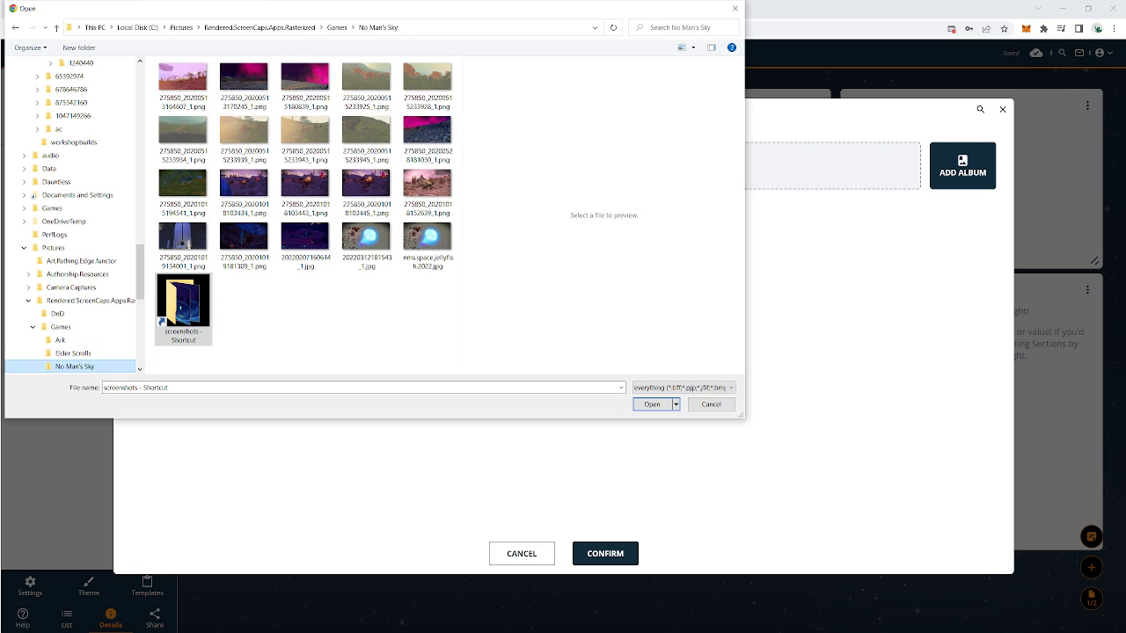
- Check the Other folder under Games, and preview the four images in the Outriders folder
scroll(74, 367, "down", 2)
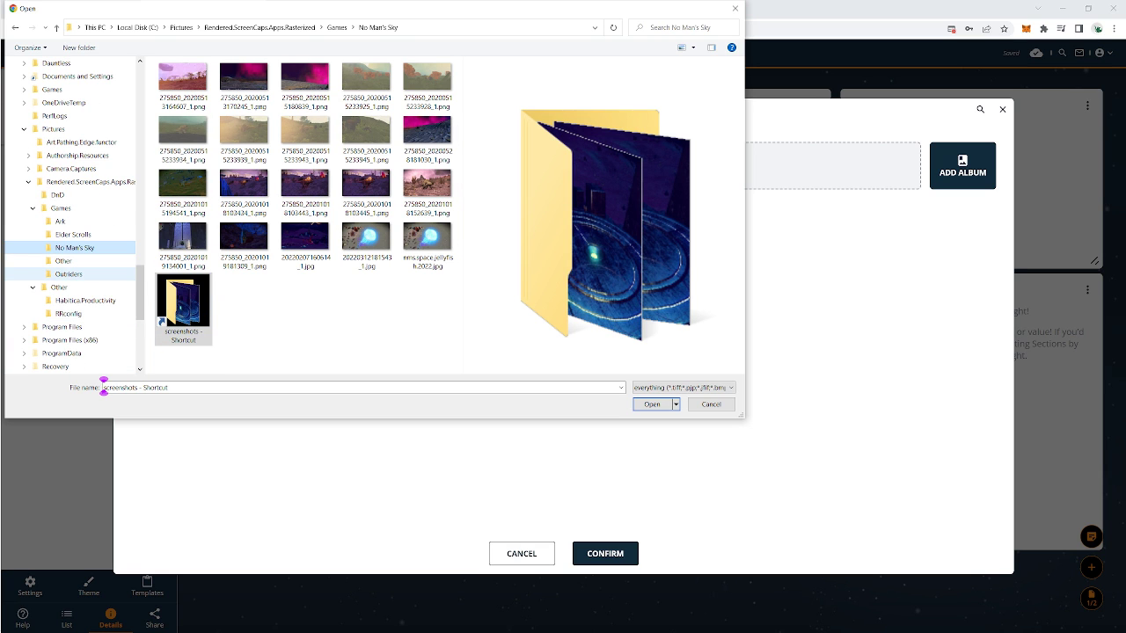
key("Return")
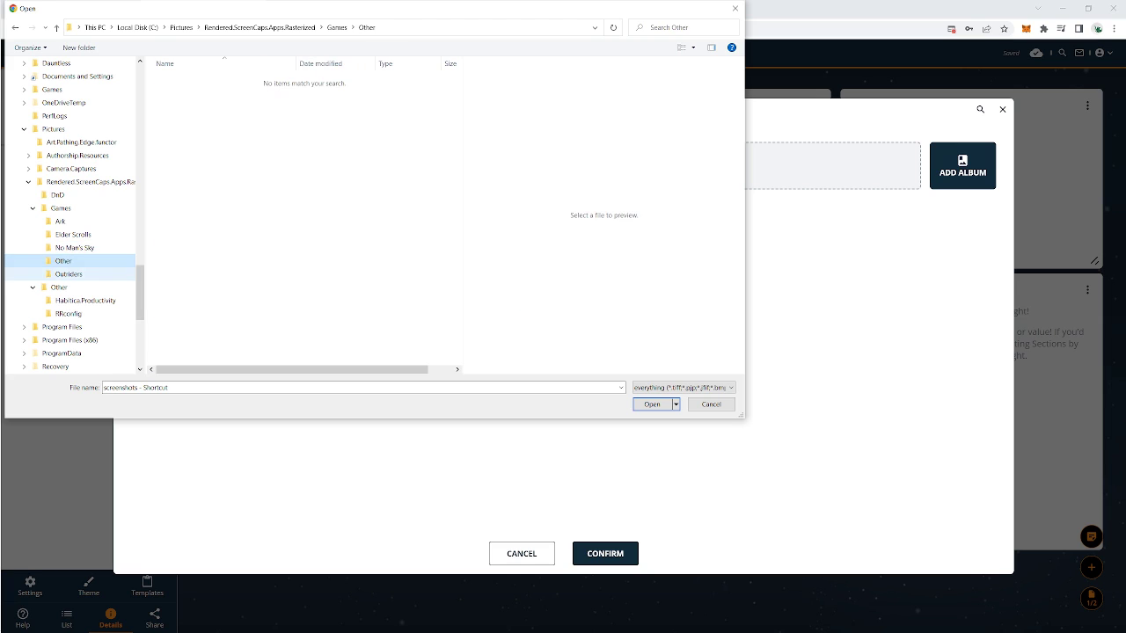
left_click(68, 274)
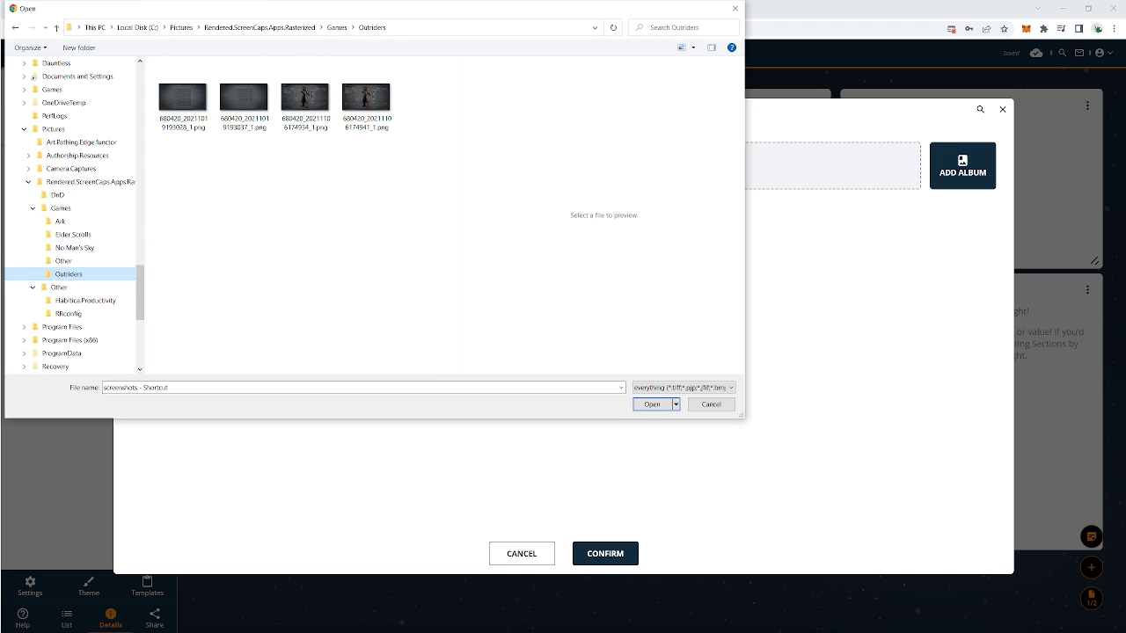
left_click(182, 97)
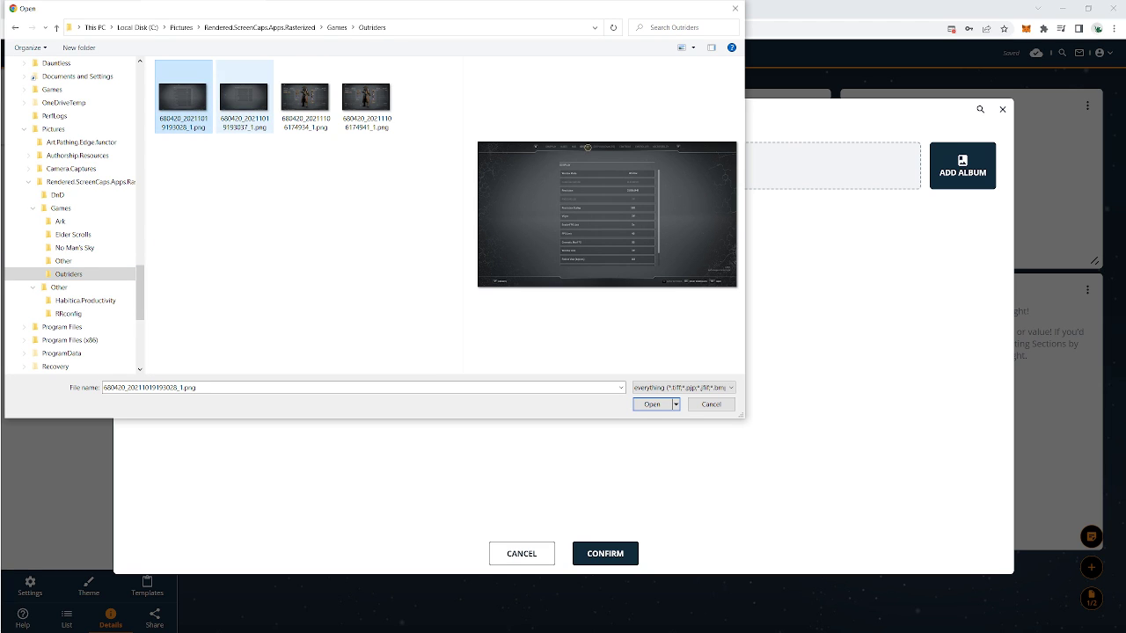
left_click(244, 98)
left_click(305, 98)
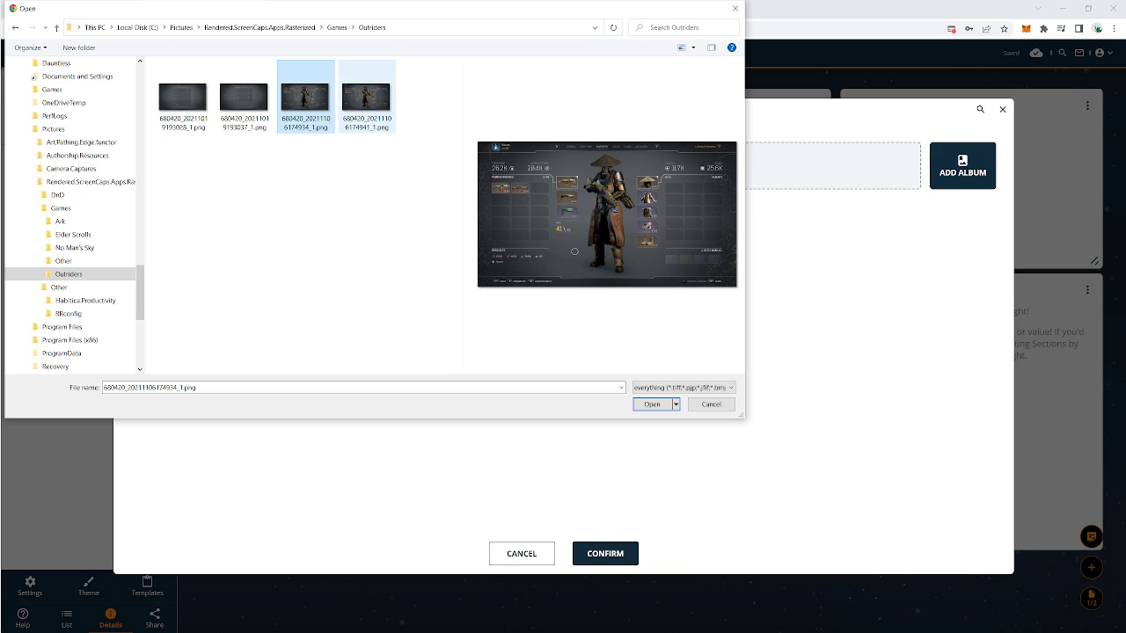
left_click(366, 98)
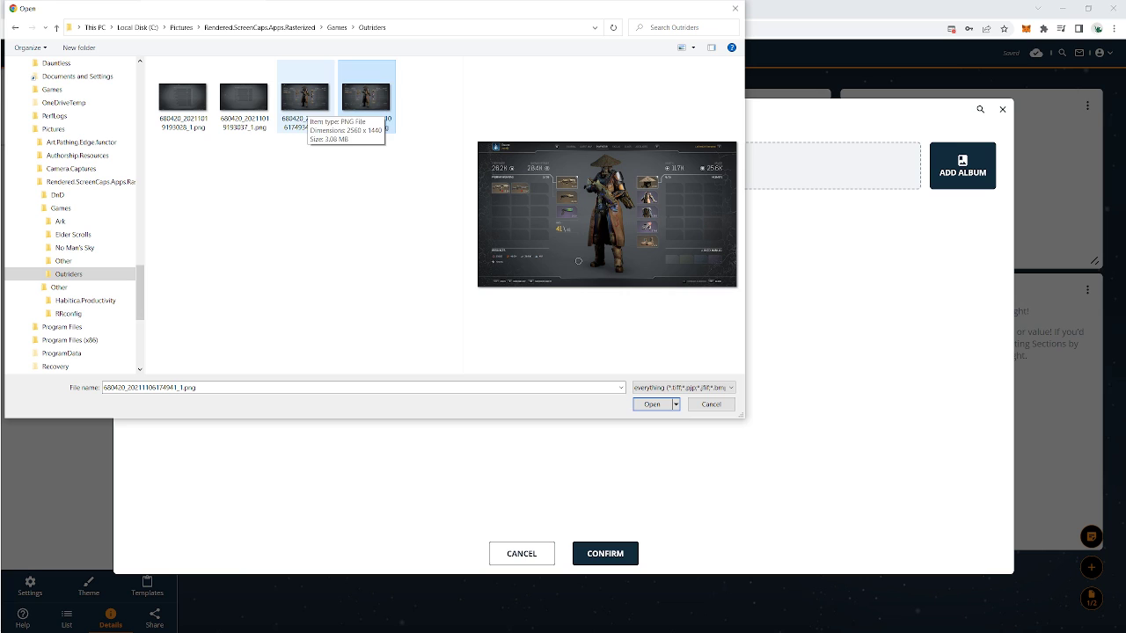
left_click(305, 99)
double_click(305, 99)
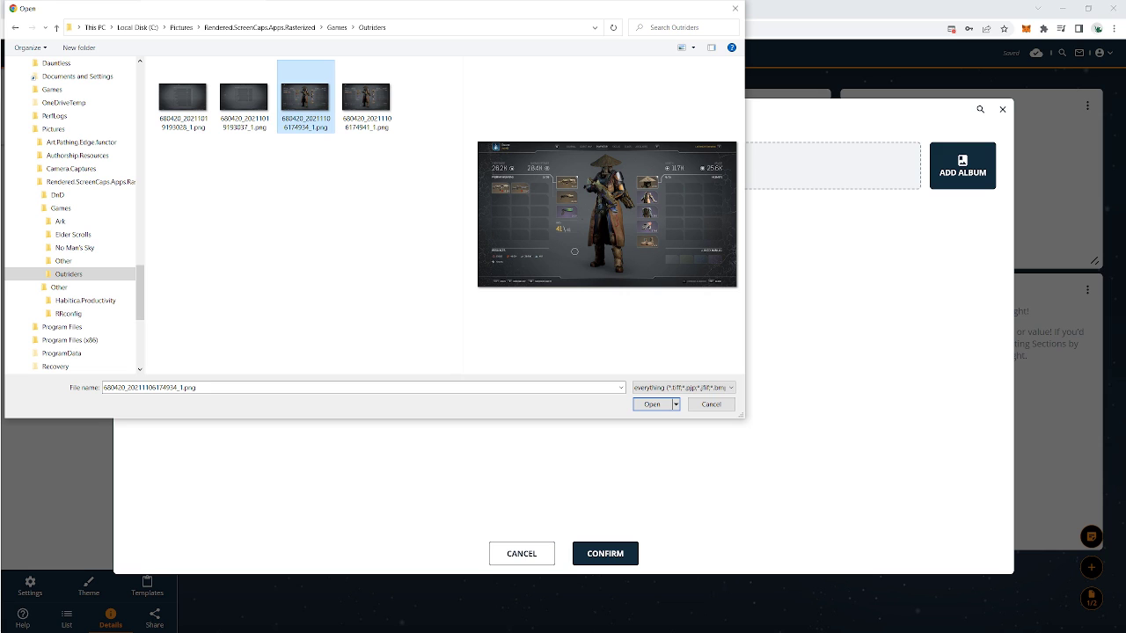
left_click(652, 405)
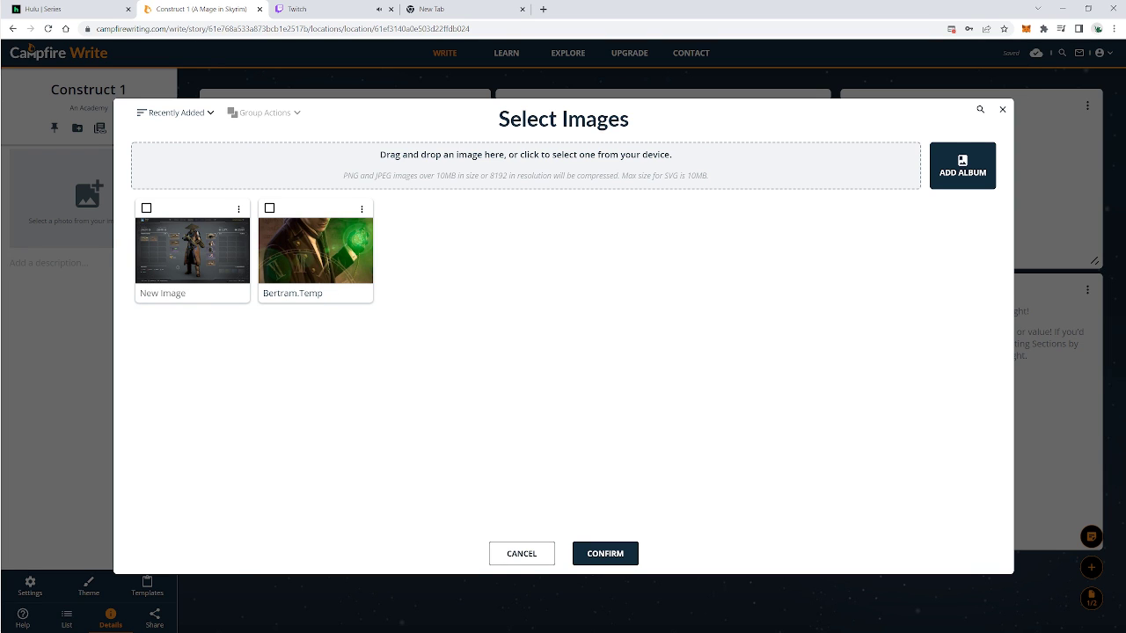
left_click(475, 166)
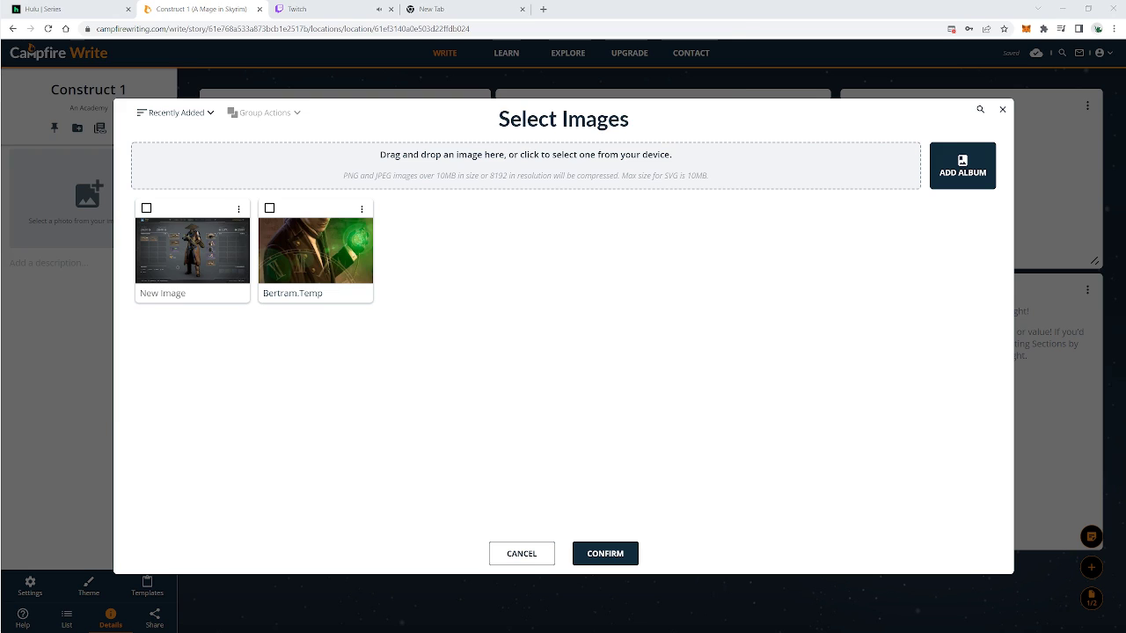
left_click(366, 98)
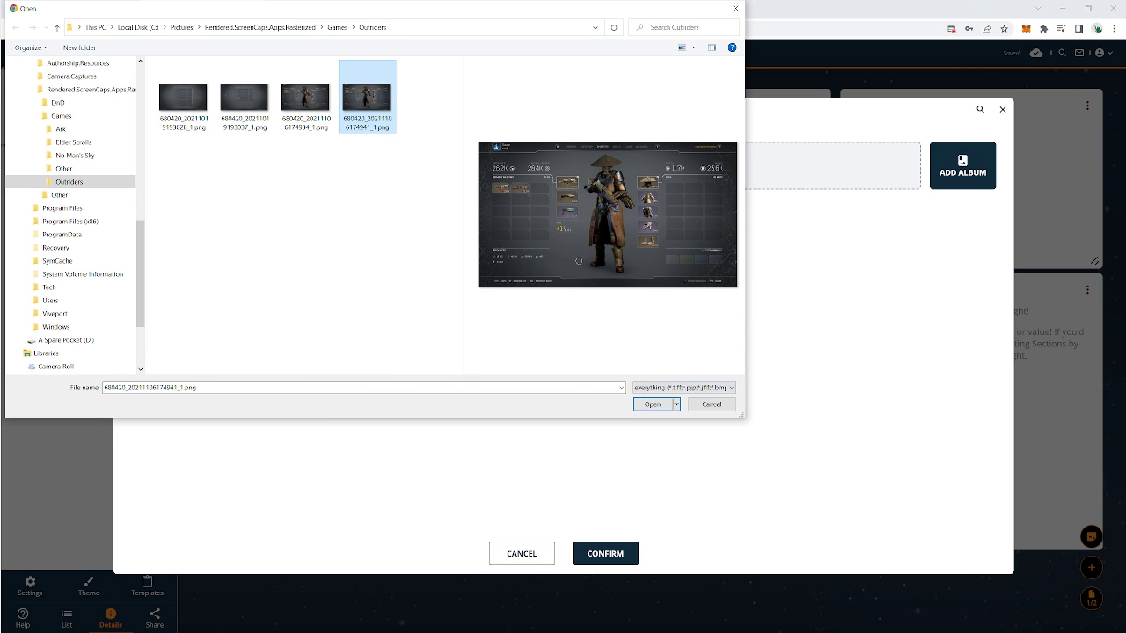
left_click(652, 403)
- Upload the blue underwater Imgur JPG from the Ark folder to the image library
left_click(525, 167)
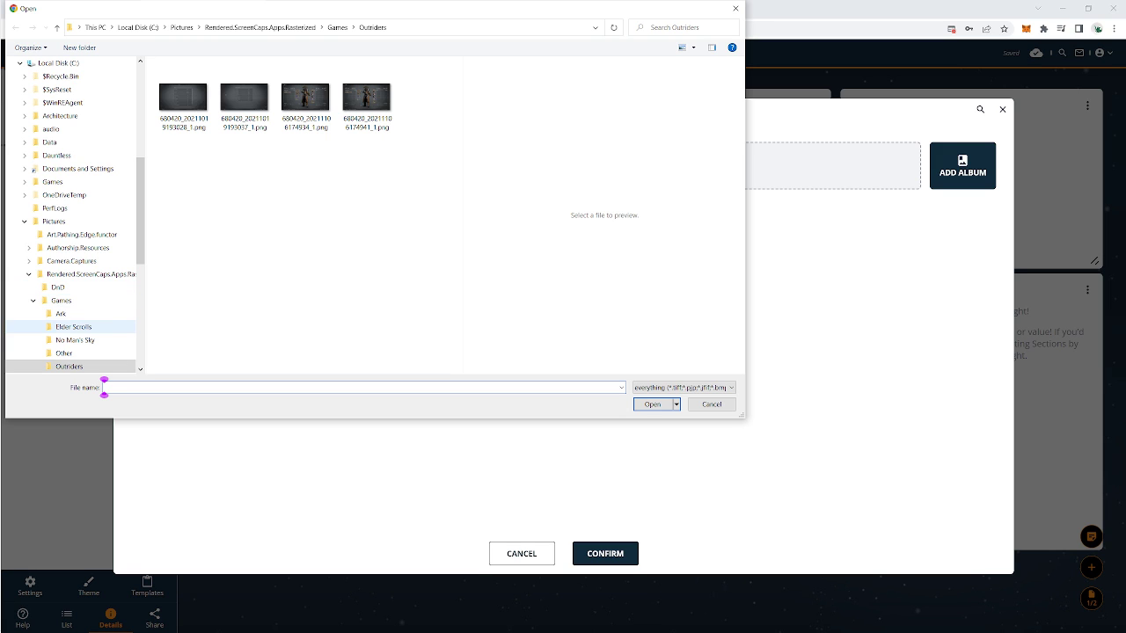
left_click(60, 313)
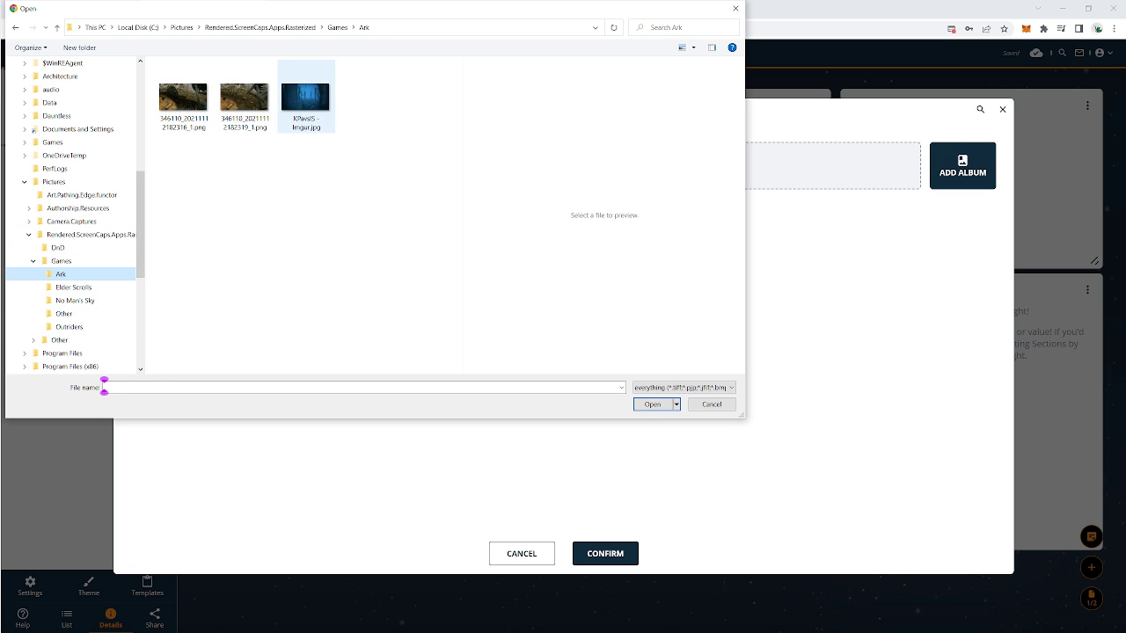
left_click(305, 98)
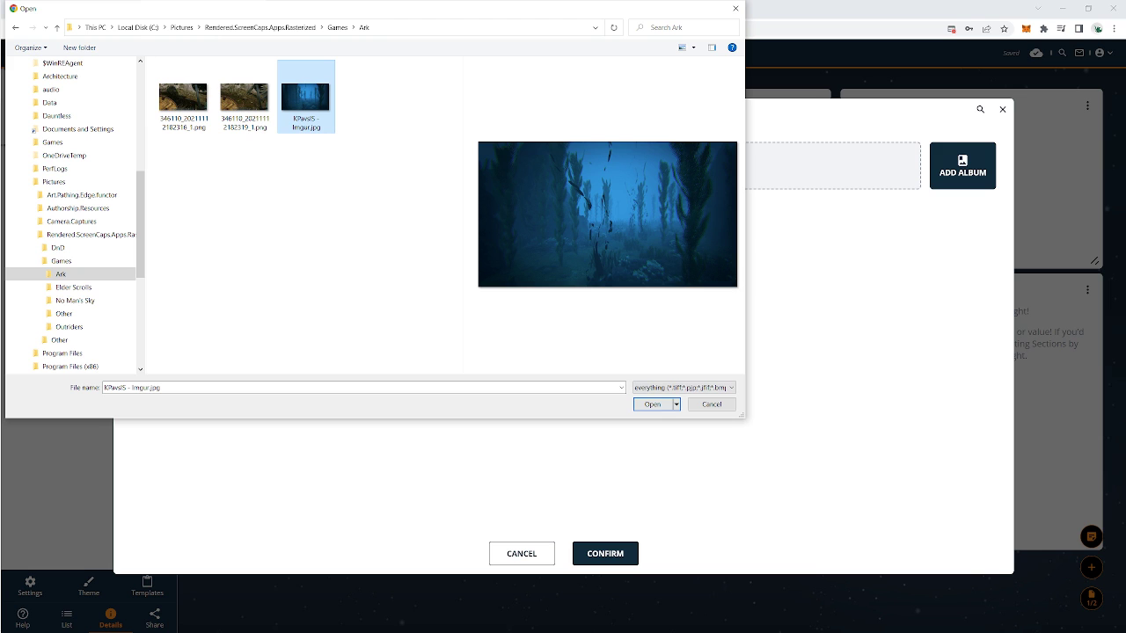
key("Return")
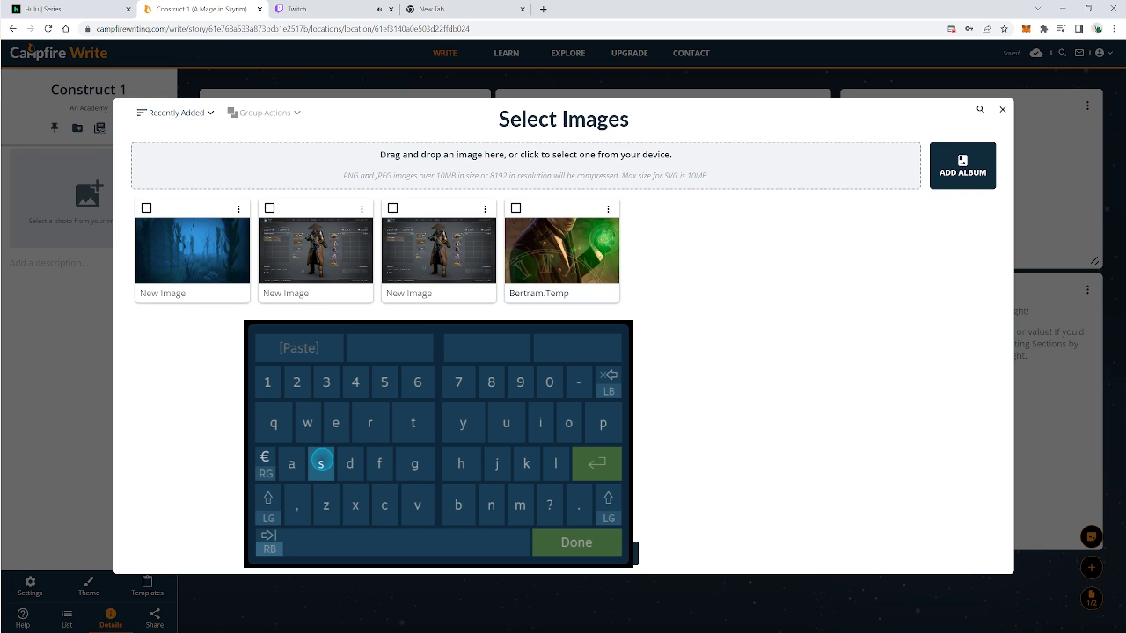
- Name the unnamed character screenshot beside Bertram.Temp "scavenger 01A"
type("scav")
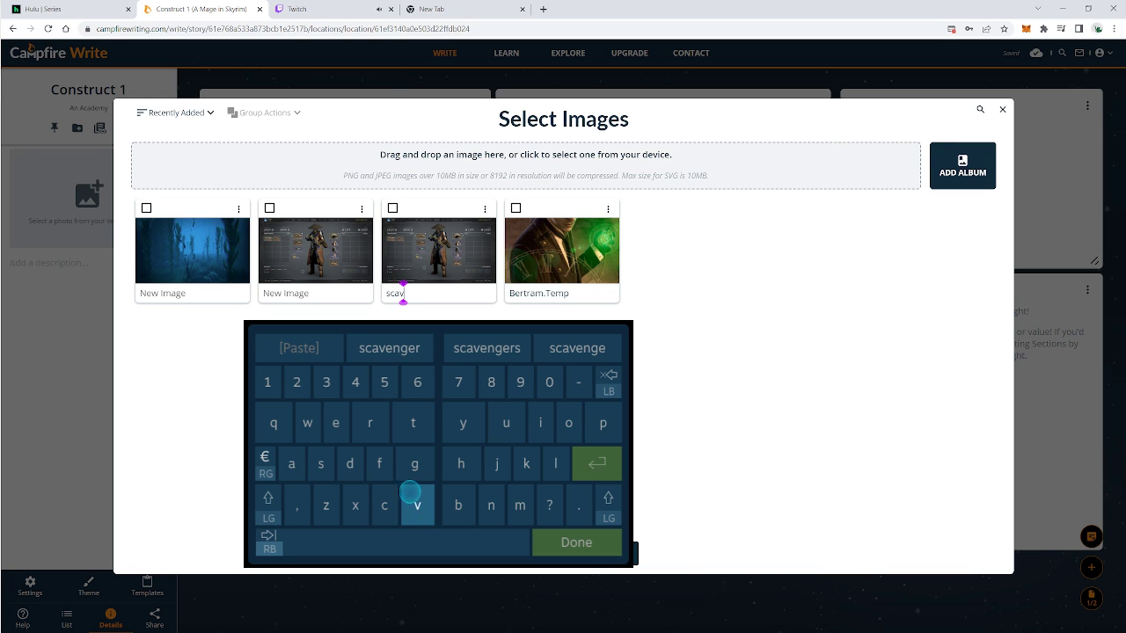
key("shift")
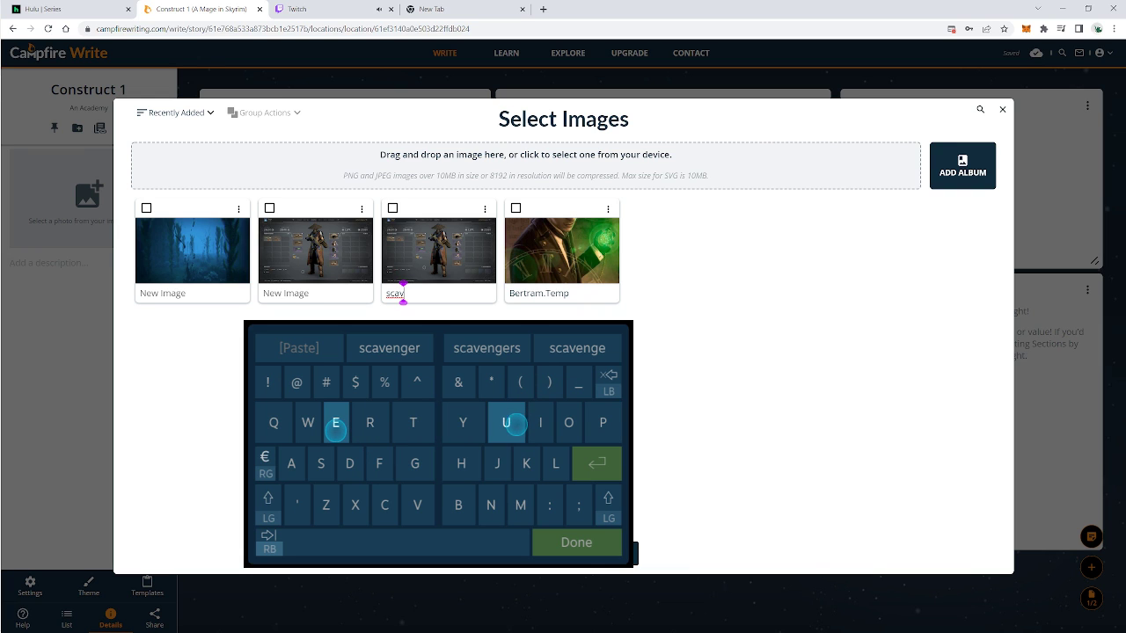
left_click(388, 348)
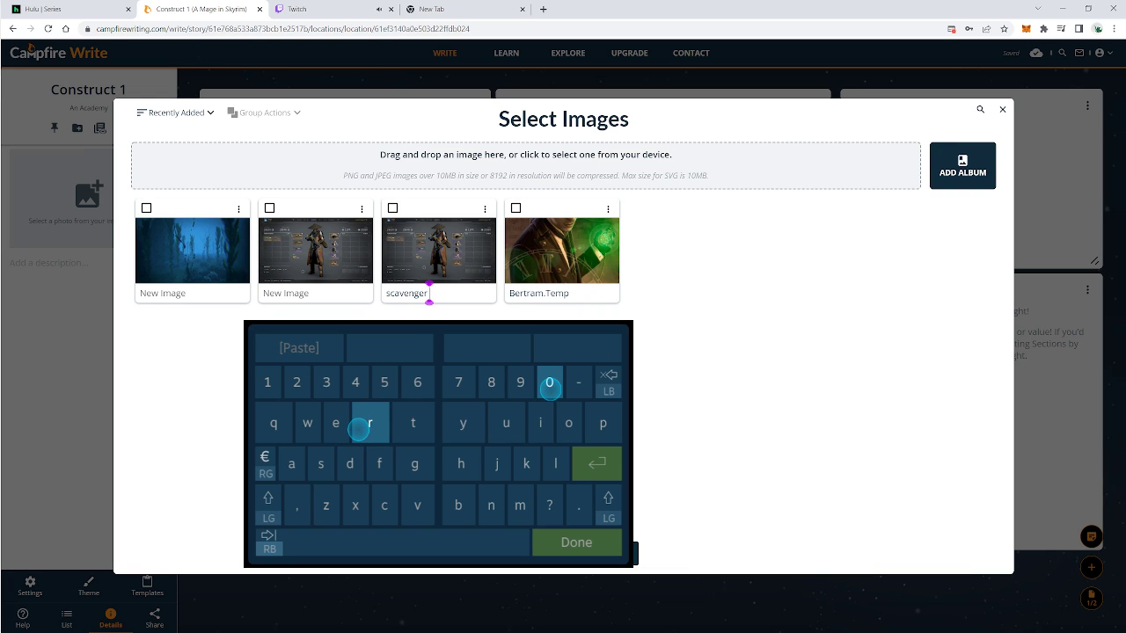
type("01A")
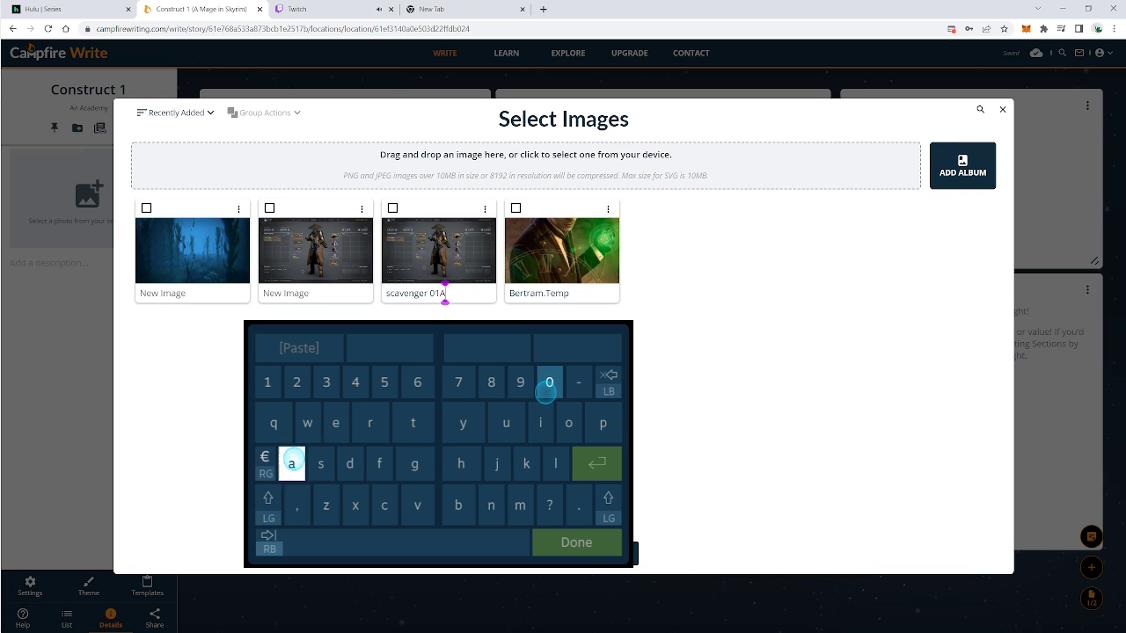
left_click(559, 547)
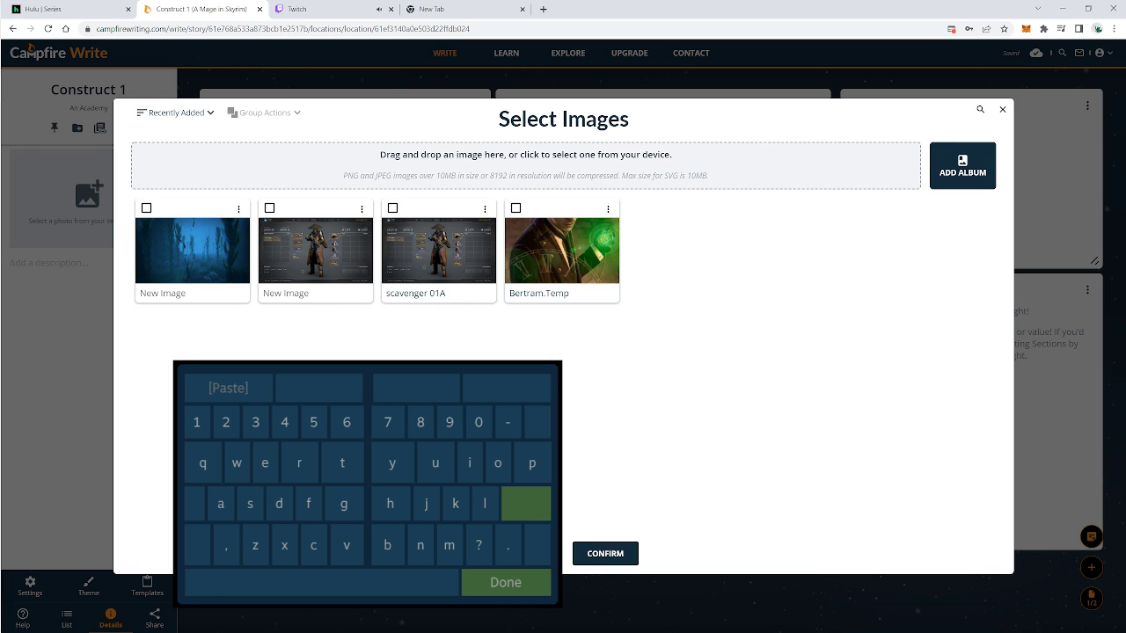
- Name the unnamed character screenshot beside scavenger 01A "scavenger 01B"
type("s")
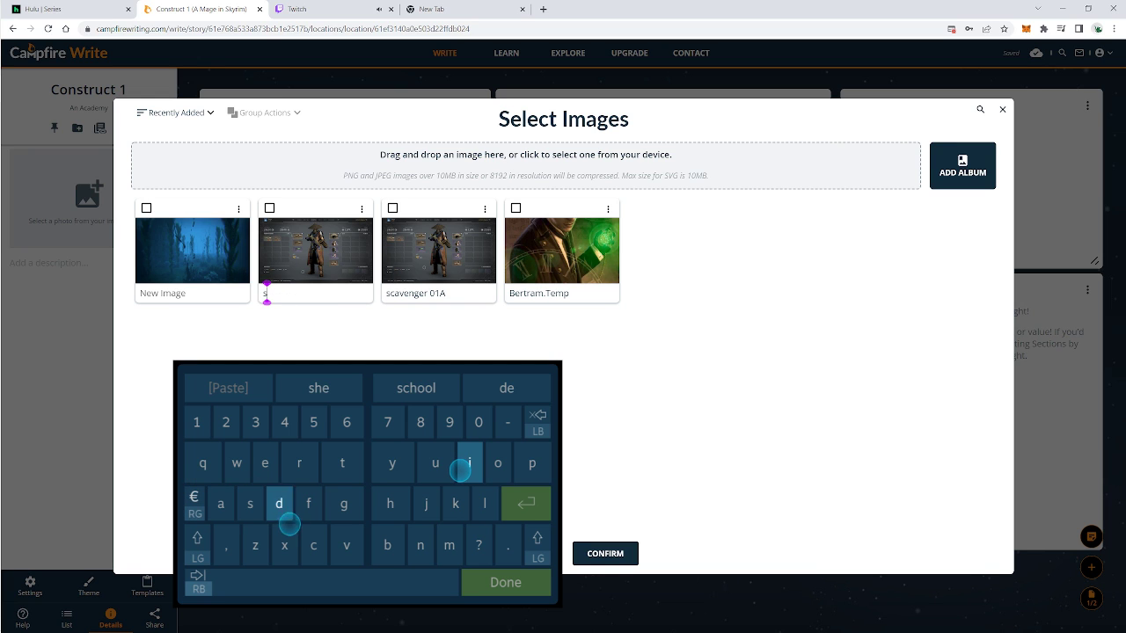
type("cav")
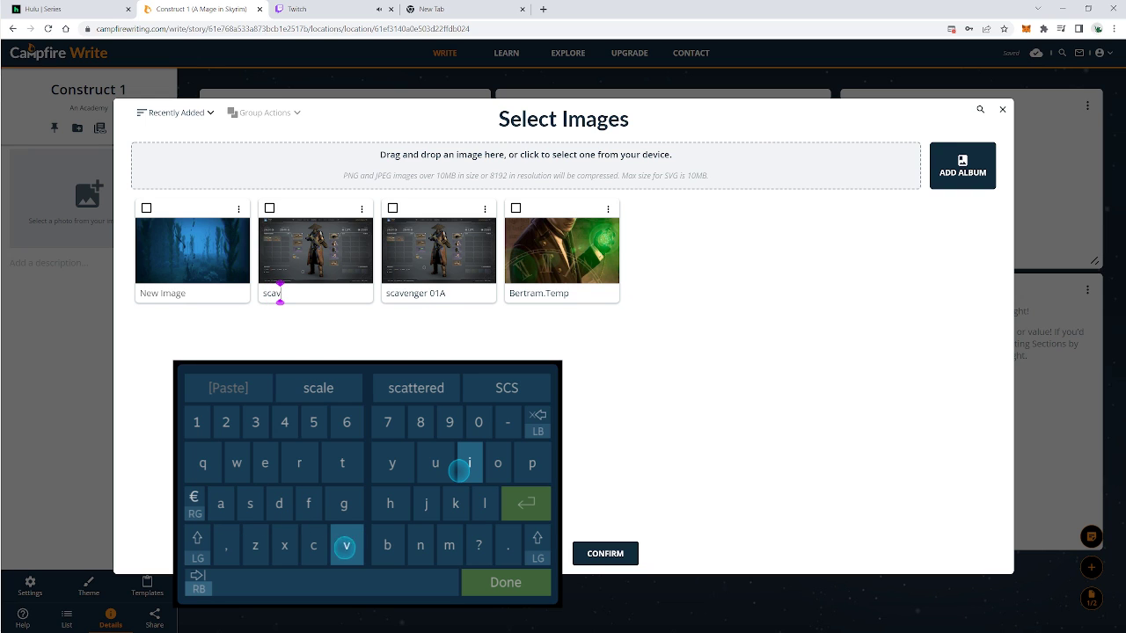
left_click(318, 388)
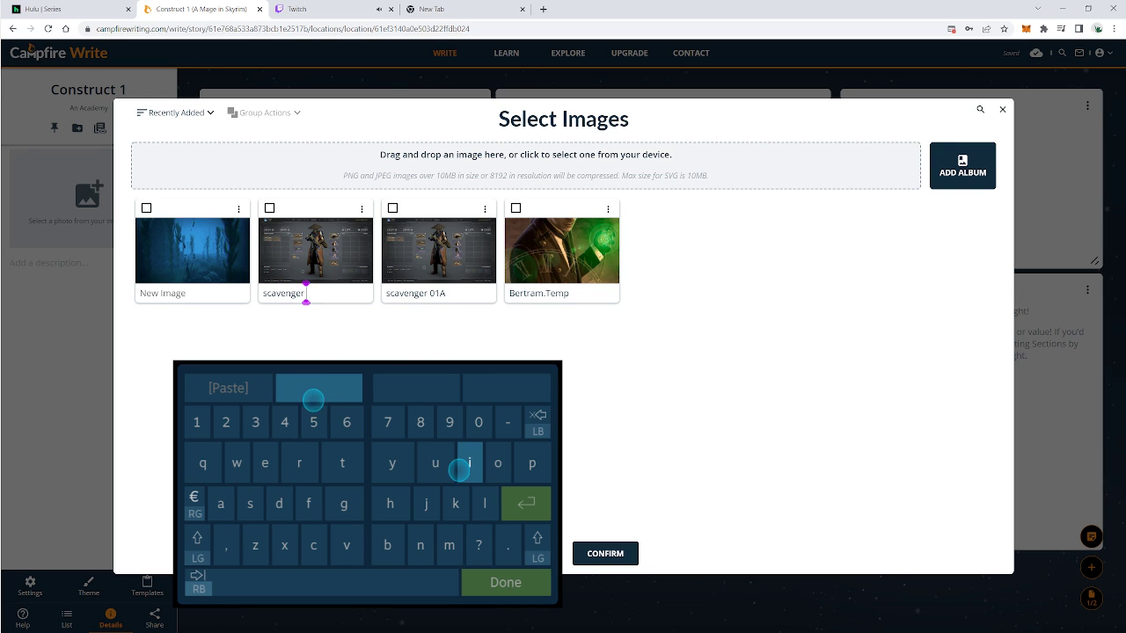
type("0")
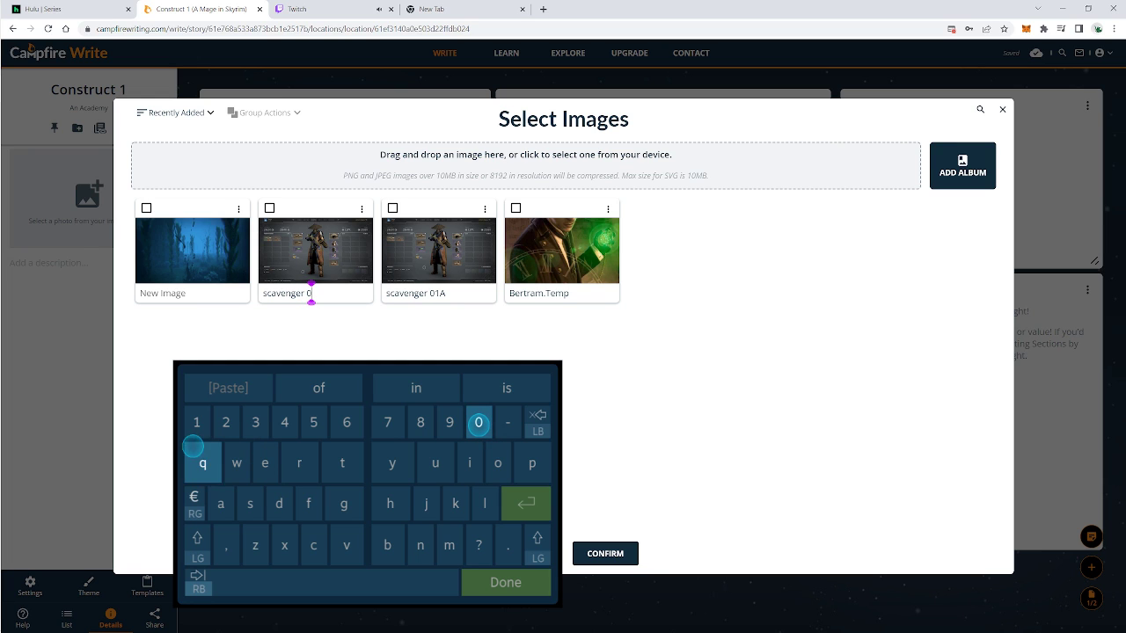
type("1")
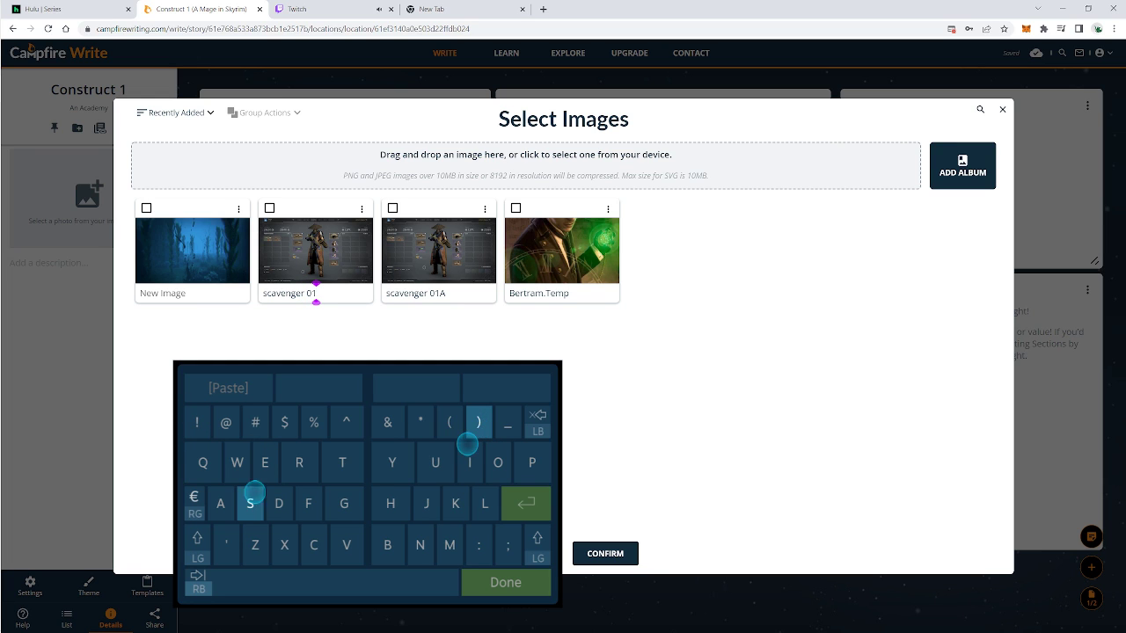
type("B")
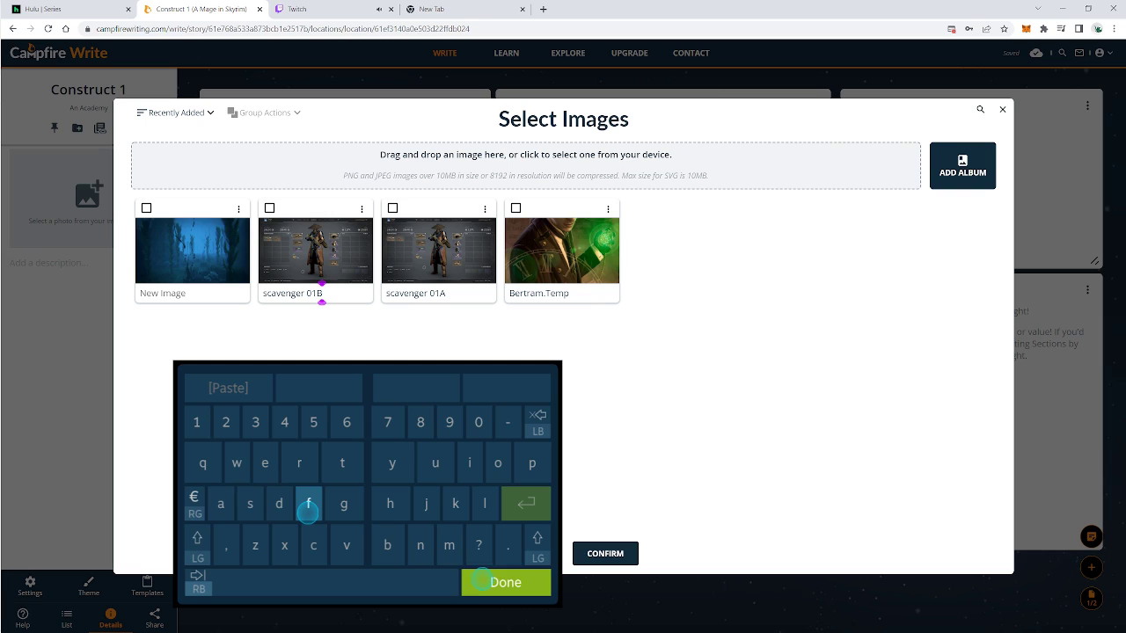
left_click(497, 583)
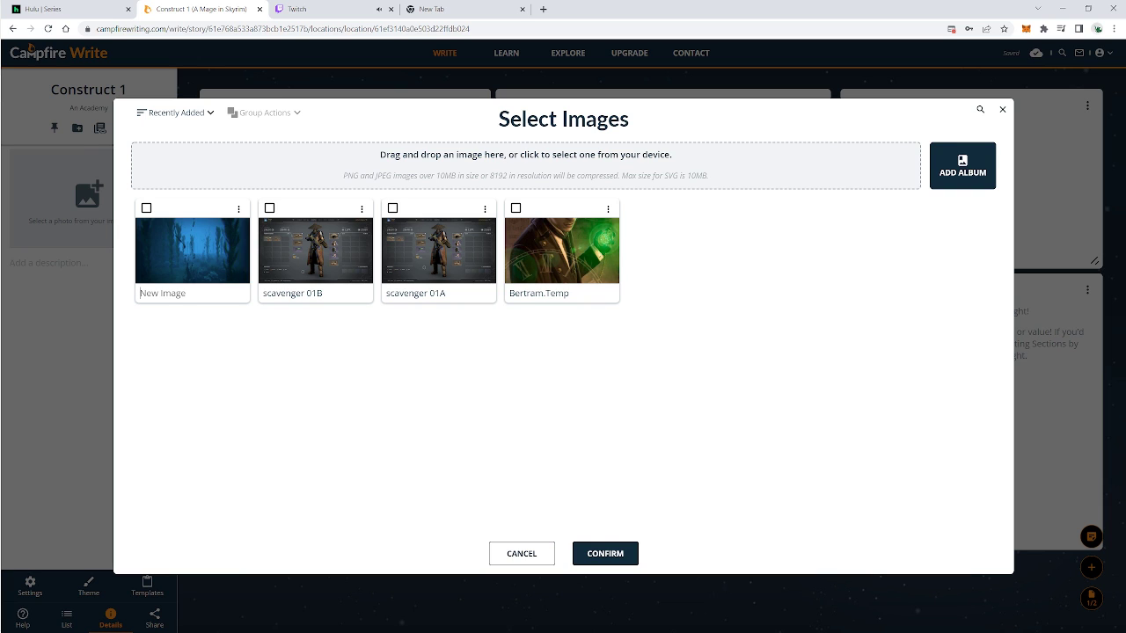
- Name the blue underwater image "Vista: kelp" and confirm the image selection dialog
left_click(163, 293)
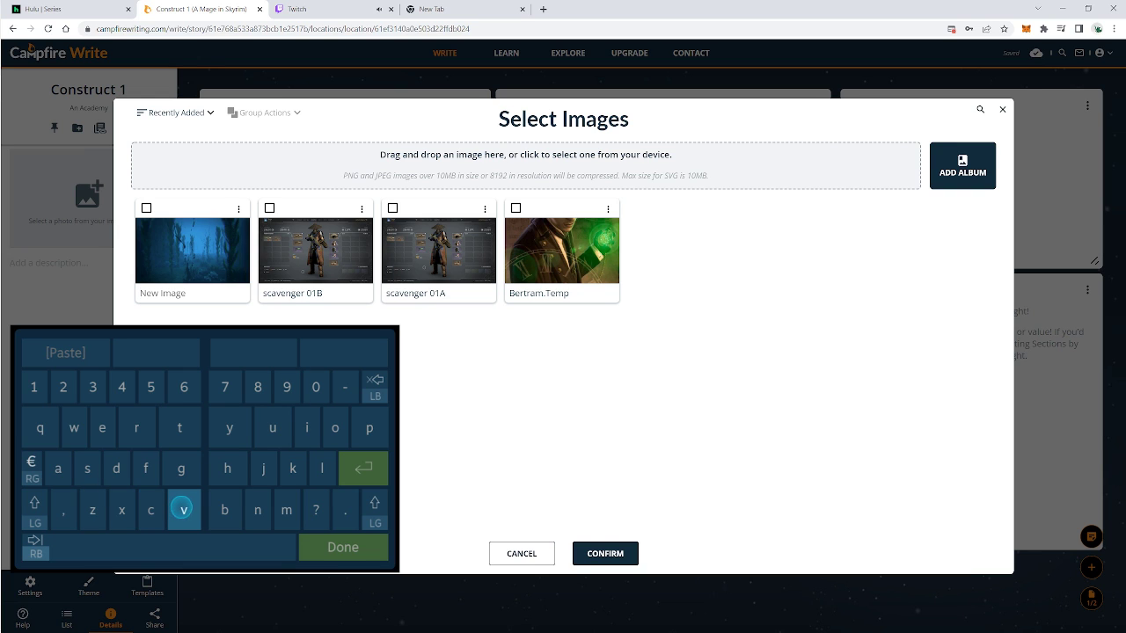
key("shift")
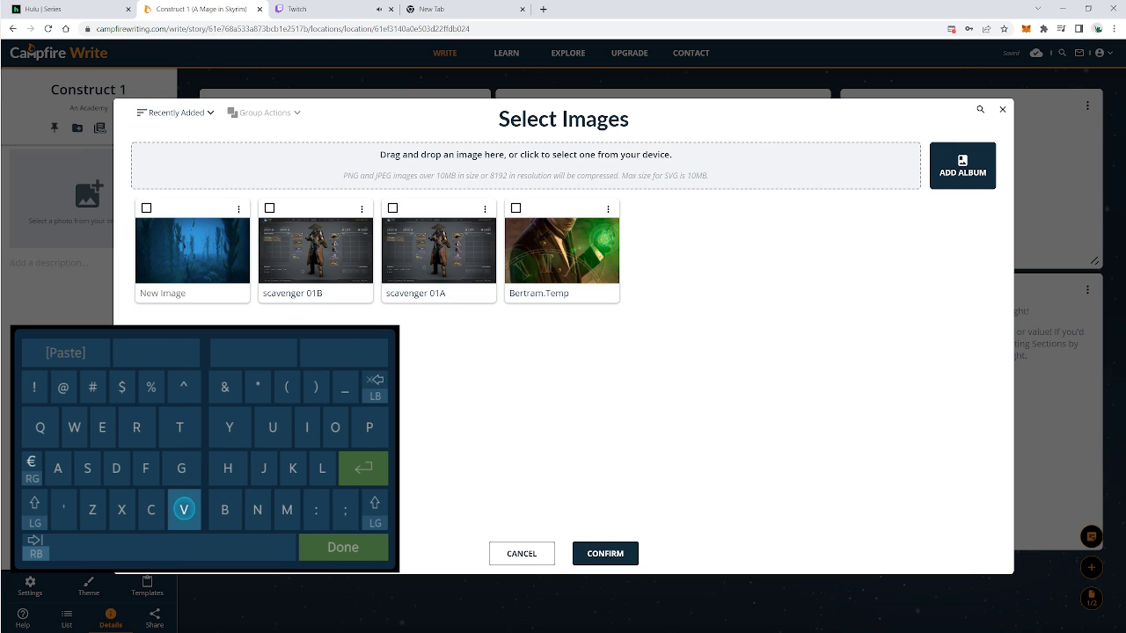
type("Vista")
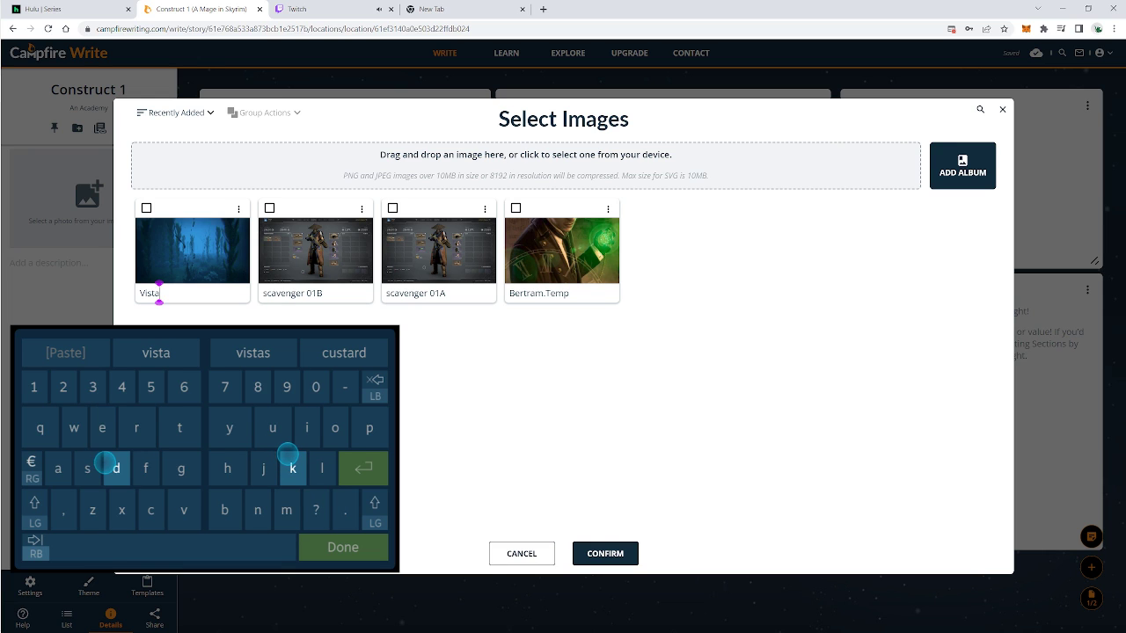
type(":")
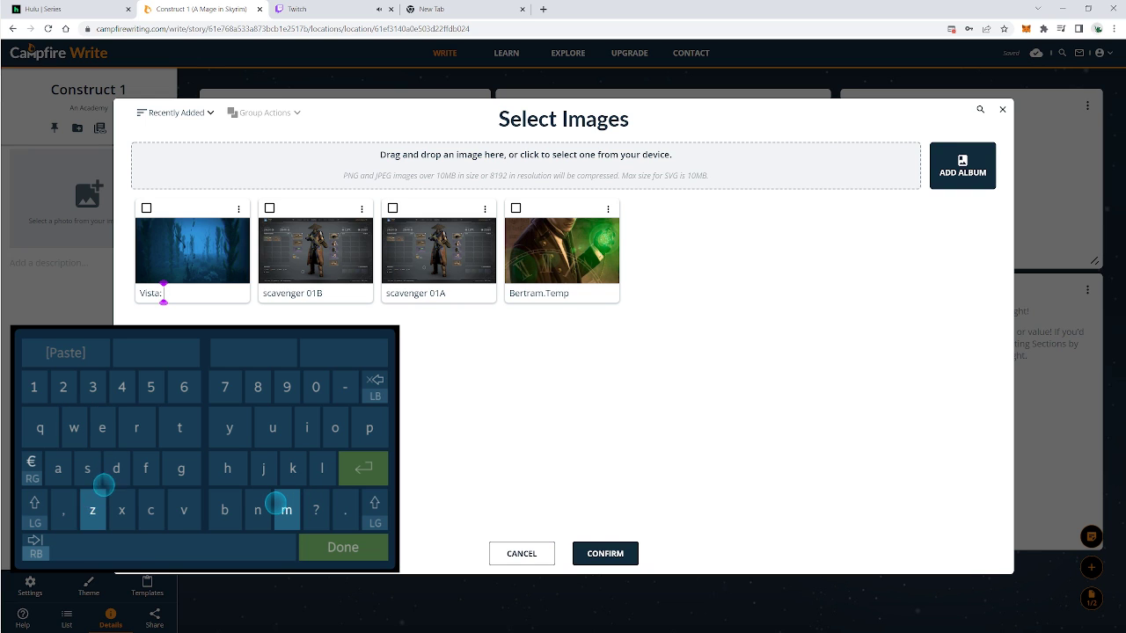
type("k")
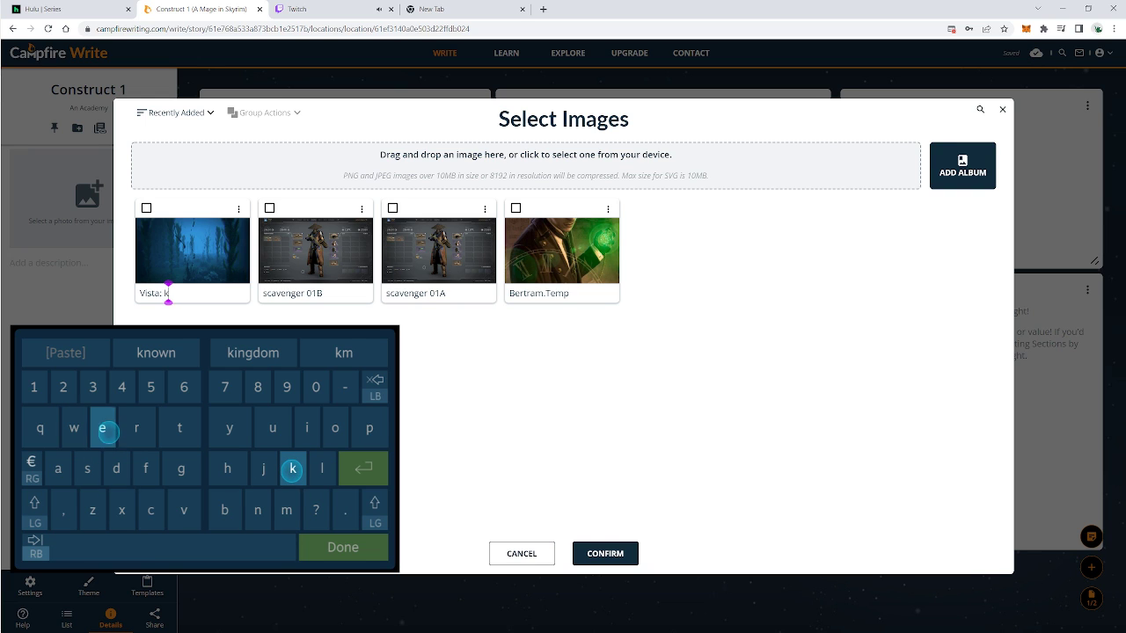
type("el")
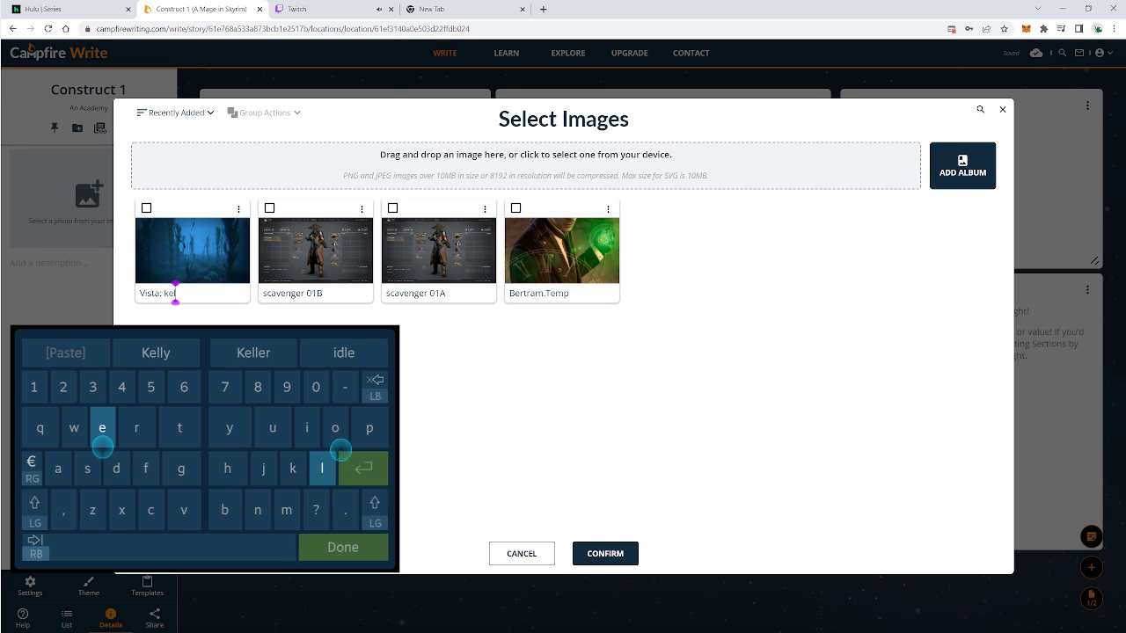
type("p")
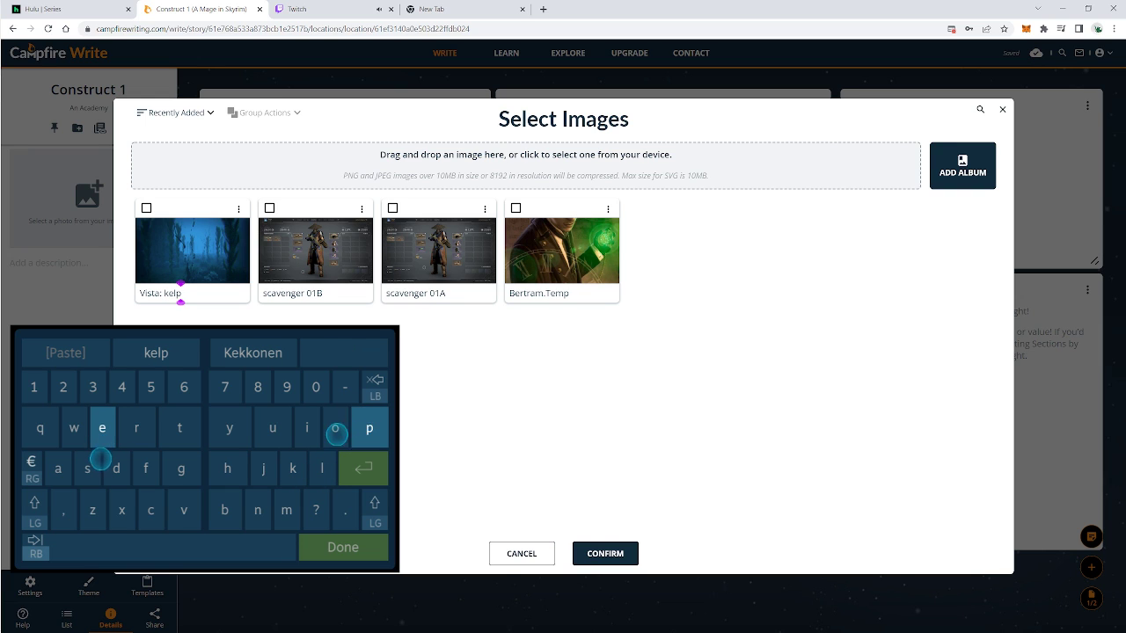
left_click(316, 548)
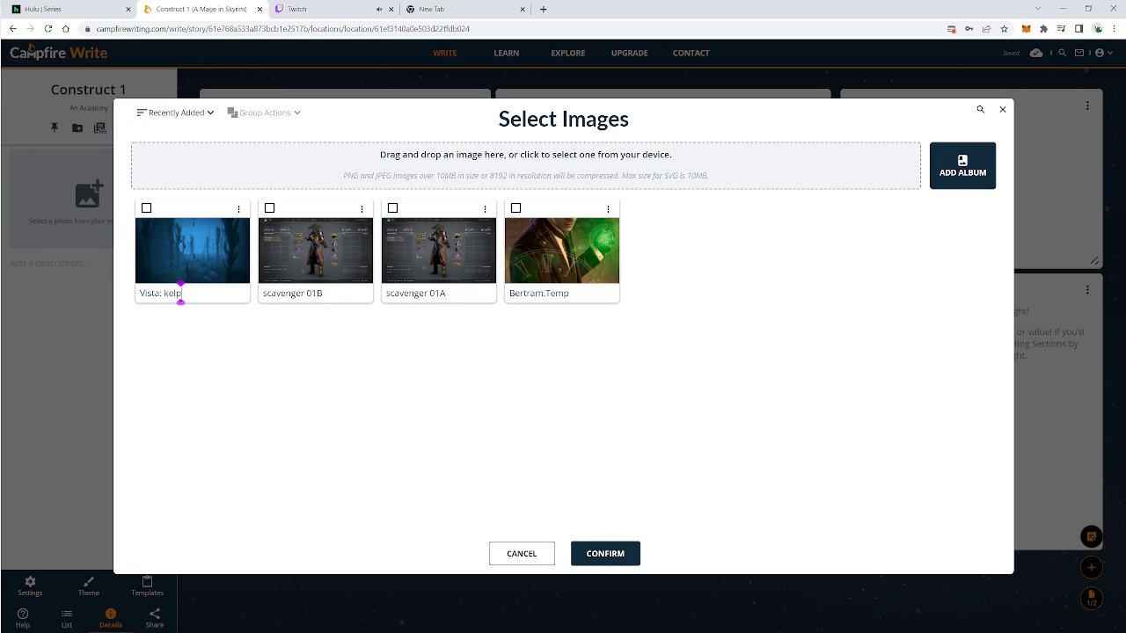
left_click(605, 554)
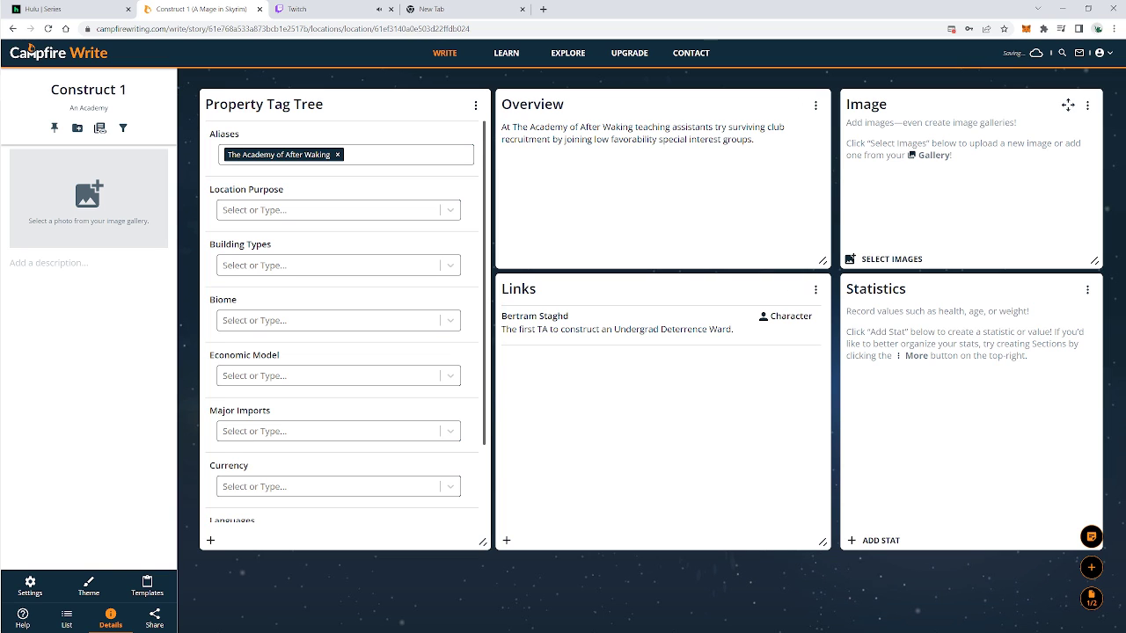
- Reopen the location's image selection and move scavenger 01A, scavenger 01B and Bertram.Temp together into a new album
left_click(885, 260)
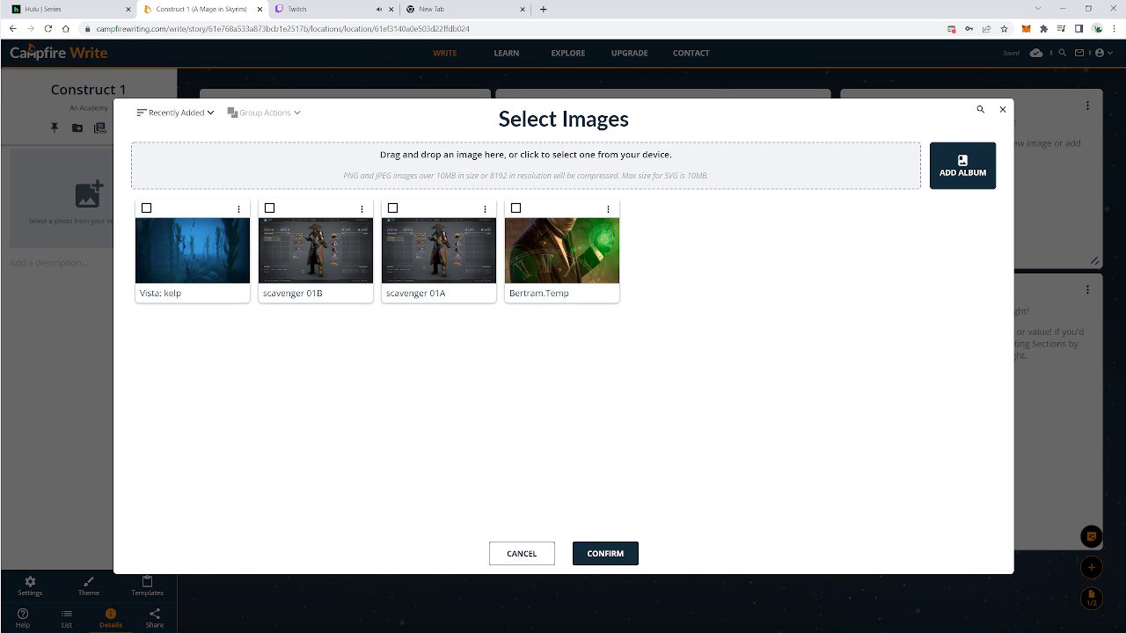
left_click(147, 209)
left_click(147, 208)
left_click(271, 209)
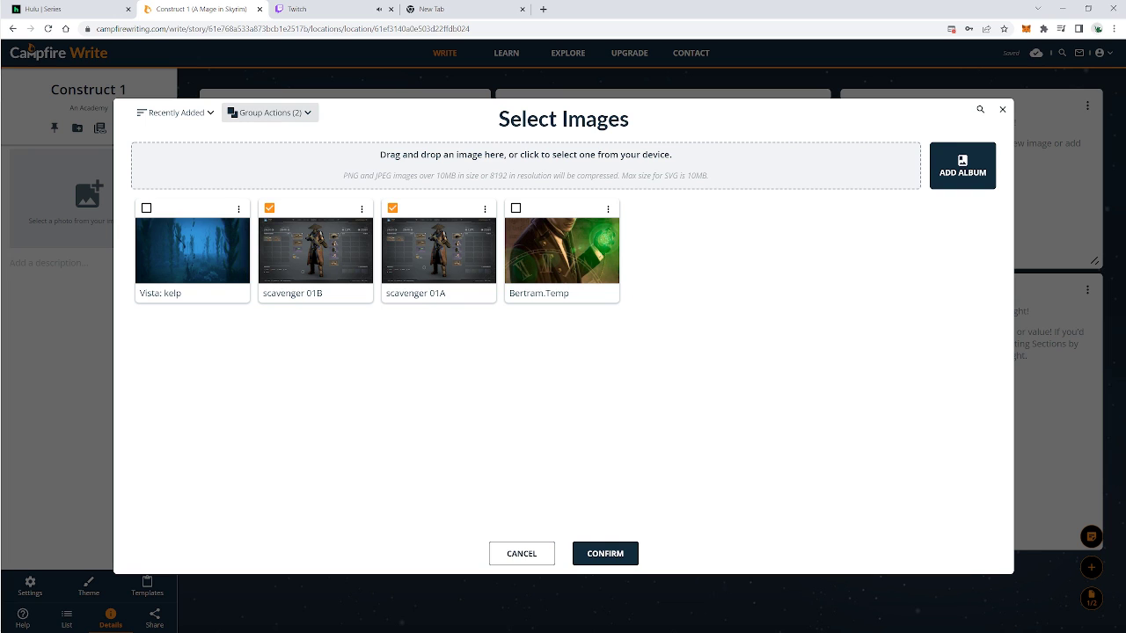
left_click(269, 112)
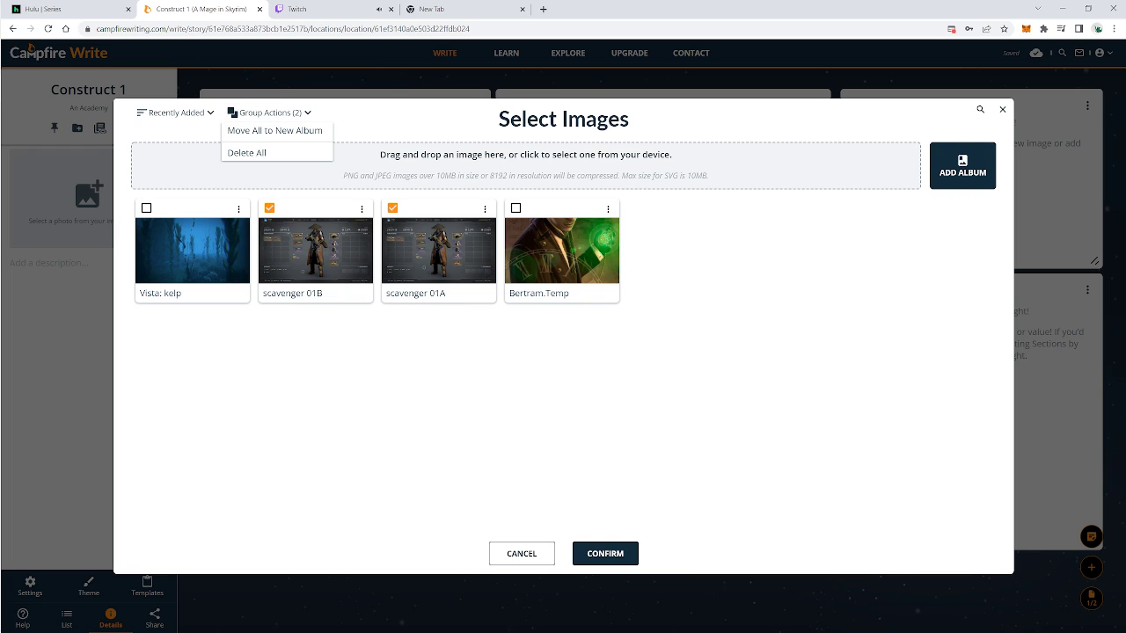
left_click(515, 208)
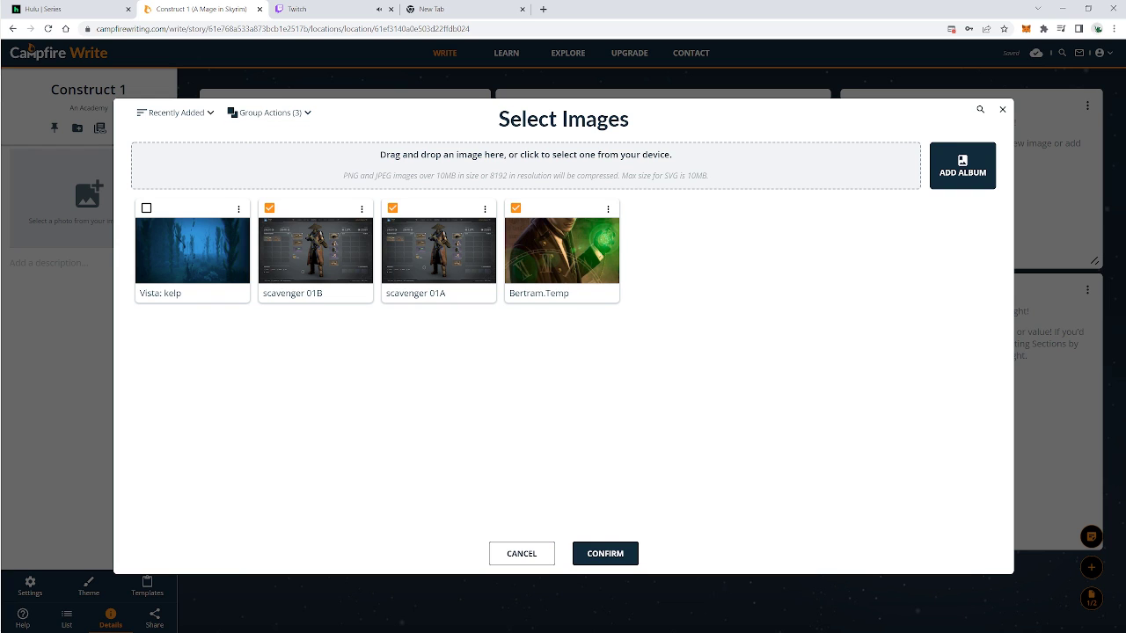
left_click(268, 113)
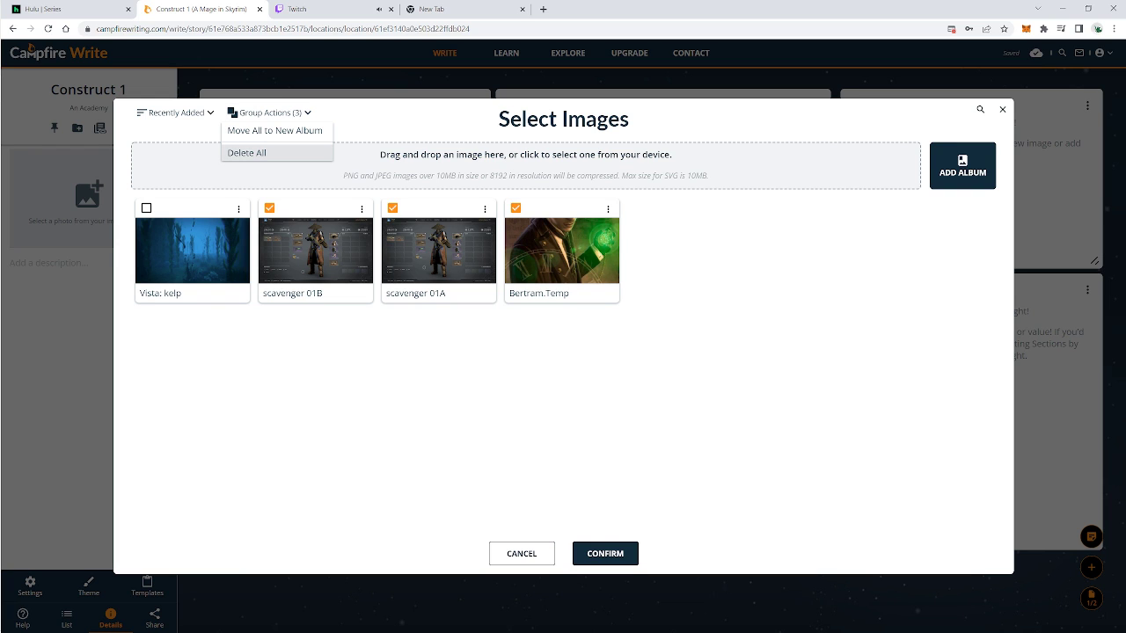
left_click(274, 130)
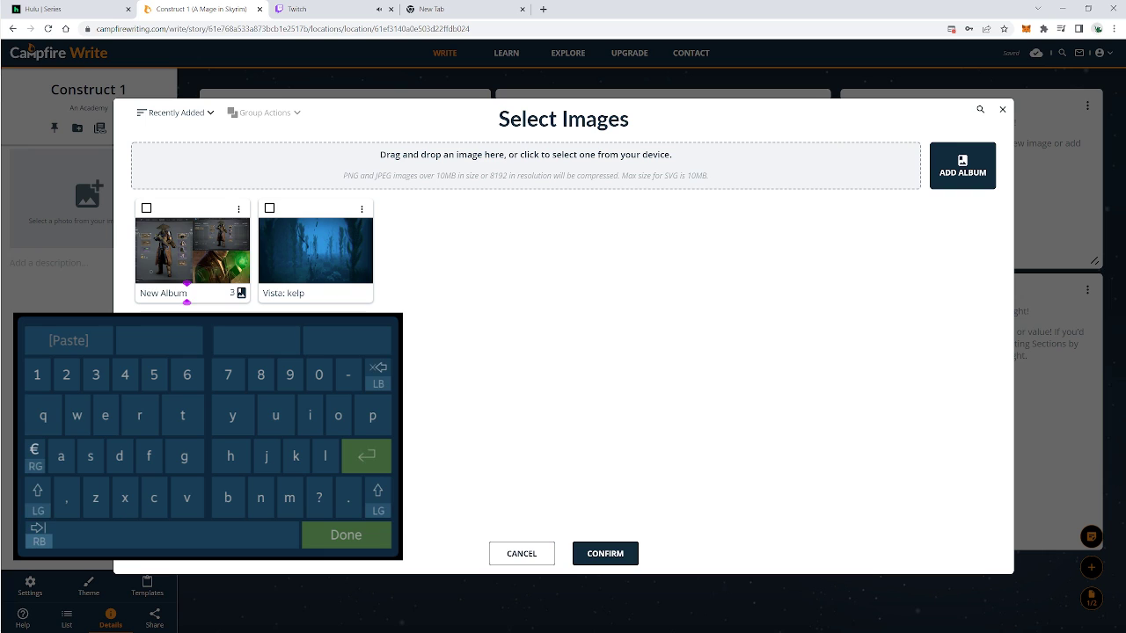
- Rename the new album holding the three character images to "Res.Characters.01"
key("BackSpace")
key("BackSpace")
key("BackSpace")
key("BackSpace")
key("BackSpace")
key("BackSpace")
key("BackSpace")
key("BackSpace")
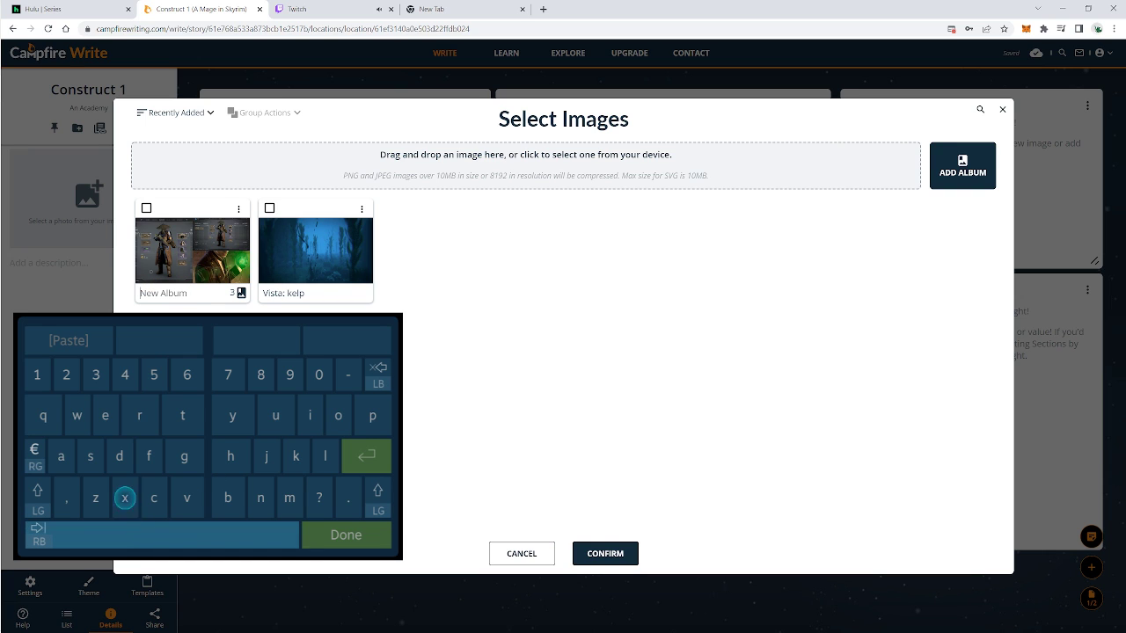
key("shift")
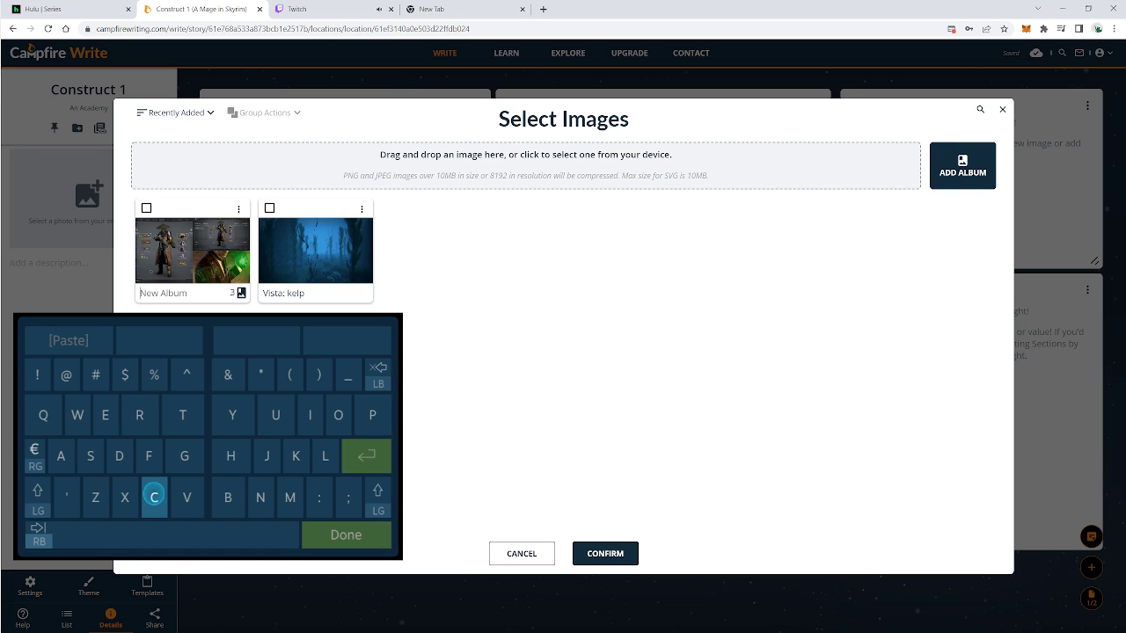
type("Res")
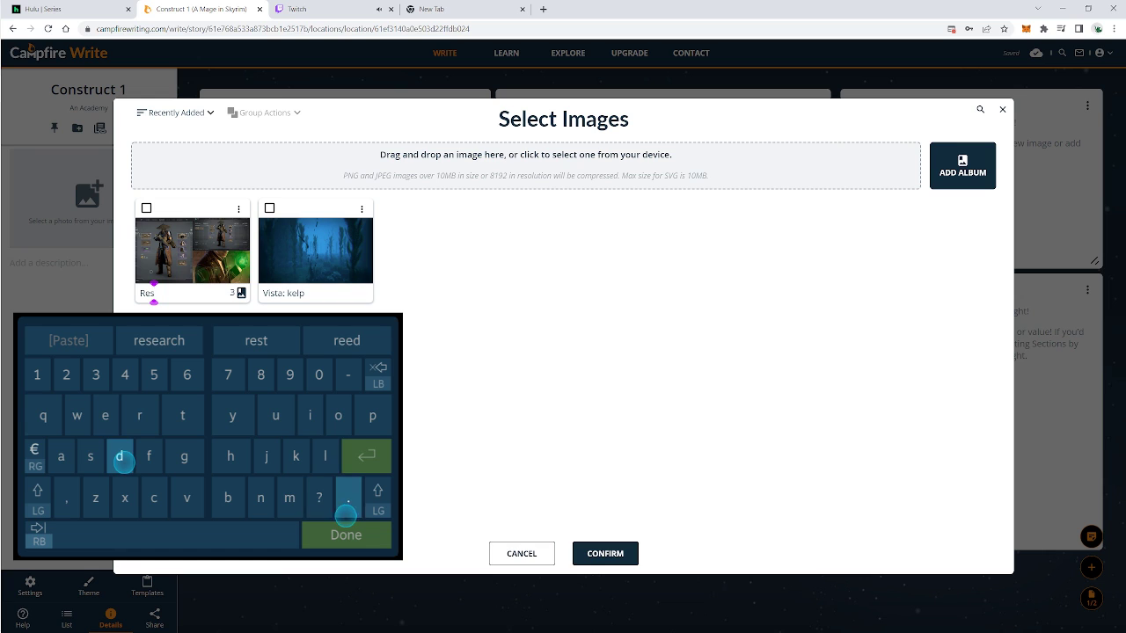
type(".")
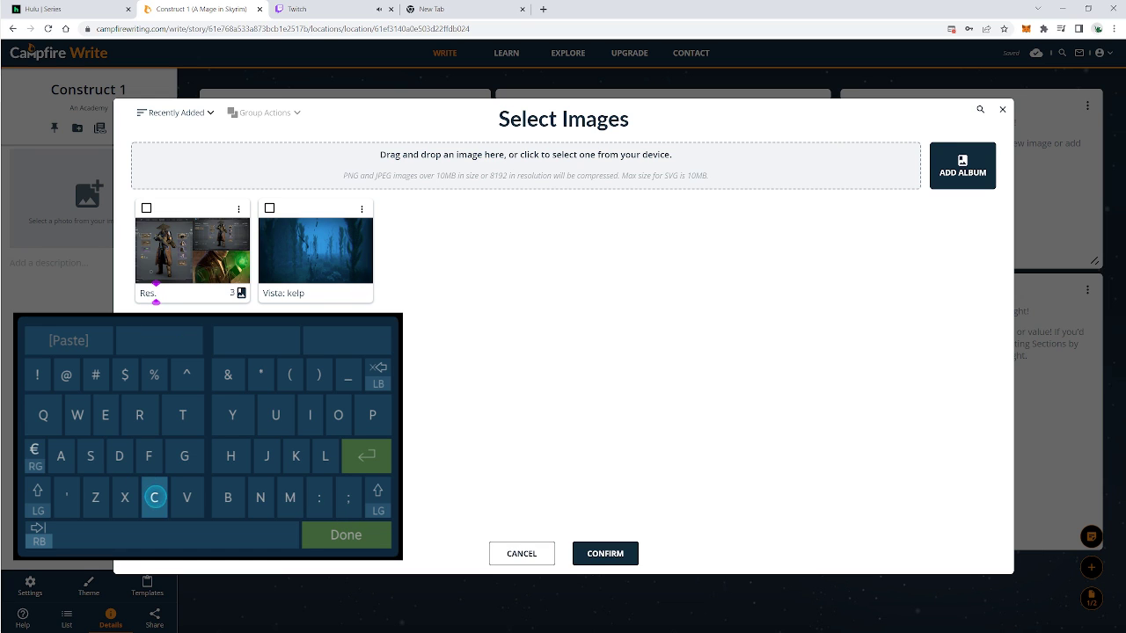
type("Chara")
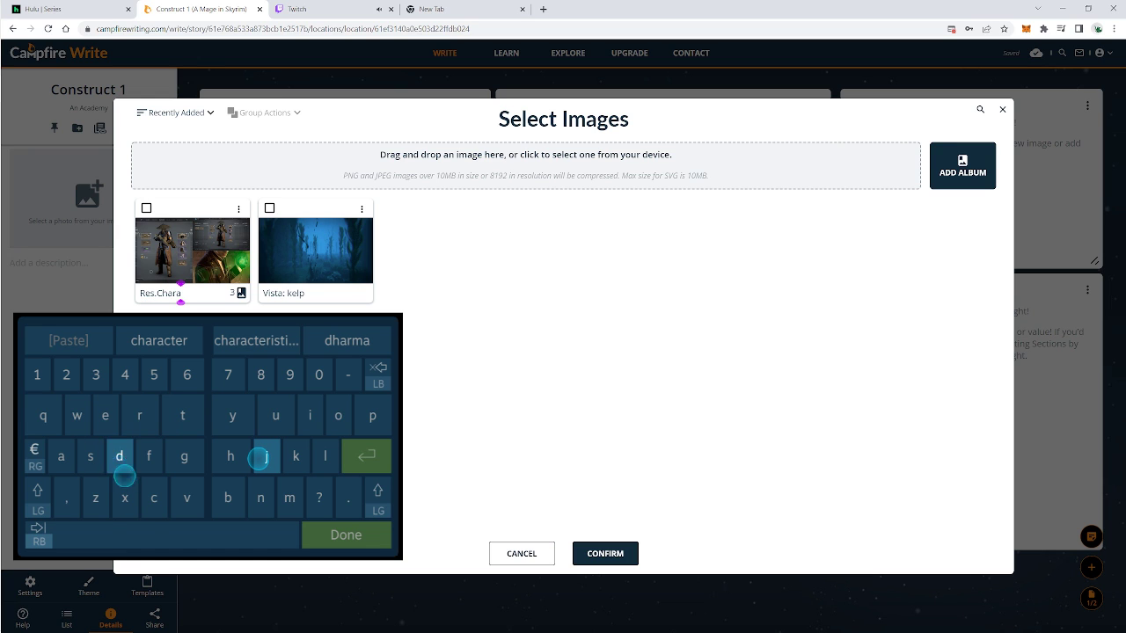
type("ct")
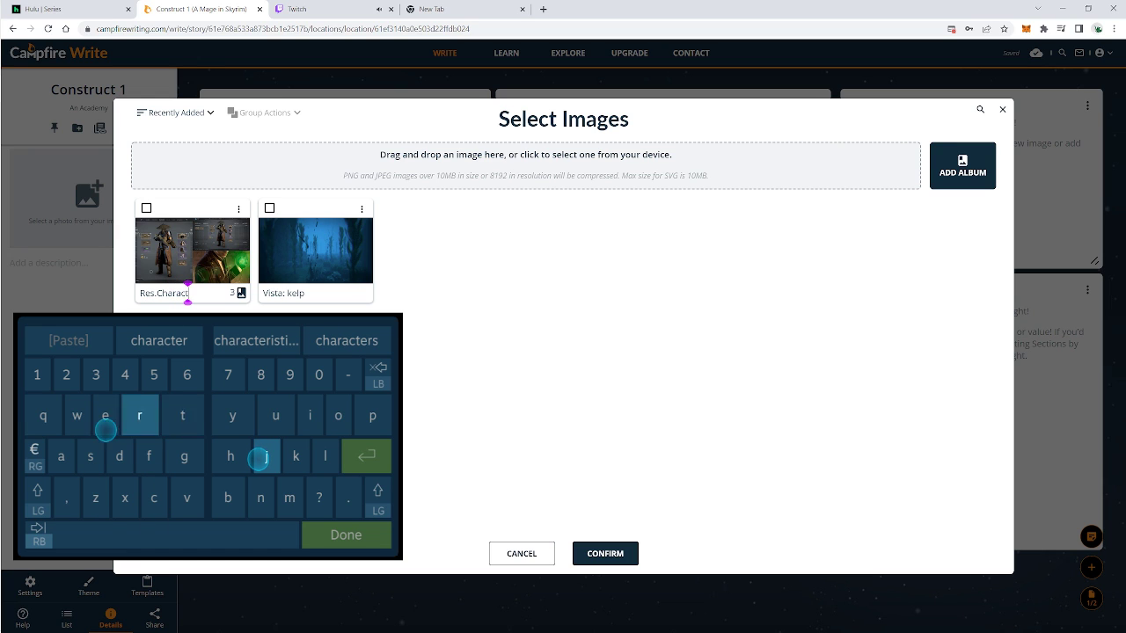
type("ers")
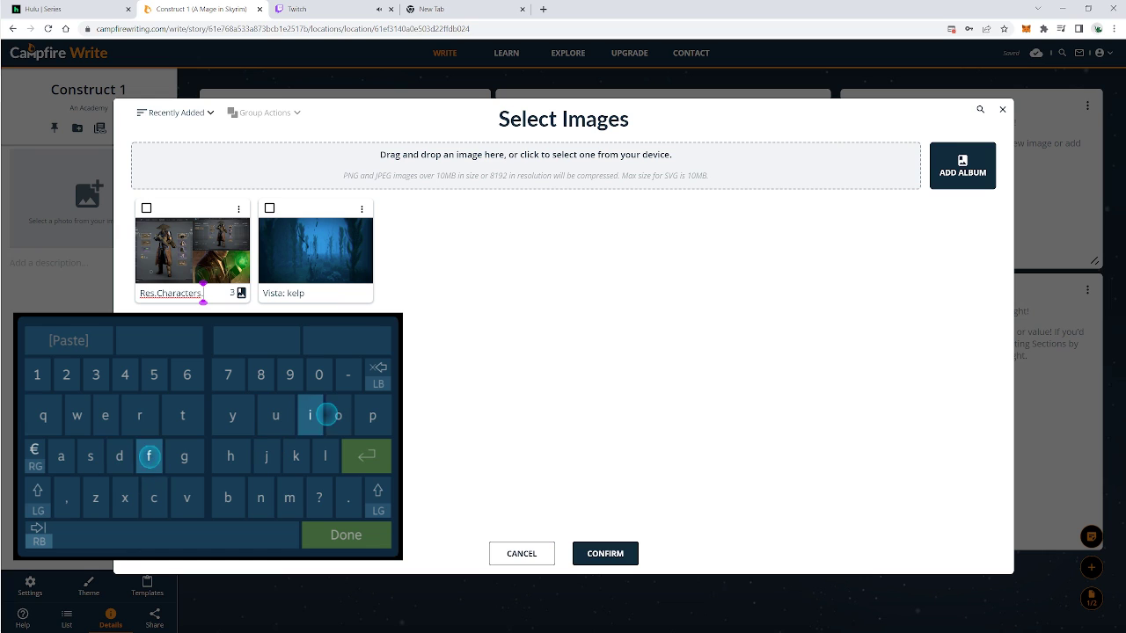
type(" 01")
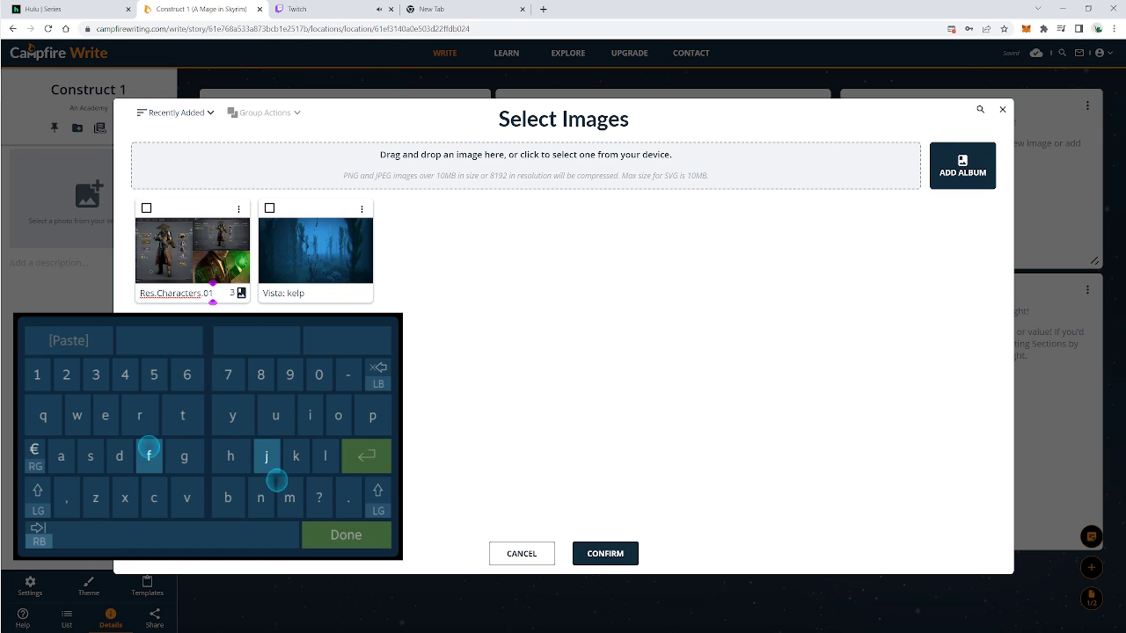
left_click(346, 535)
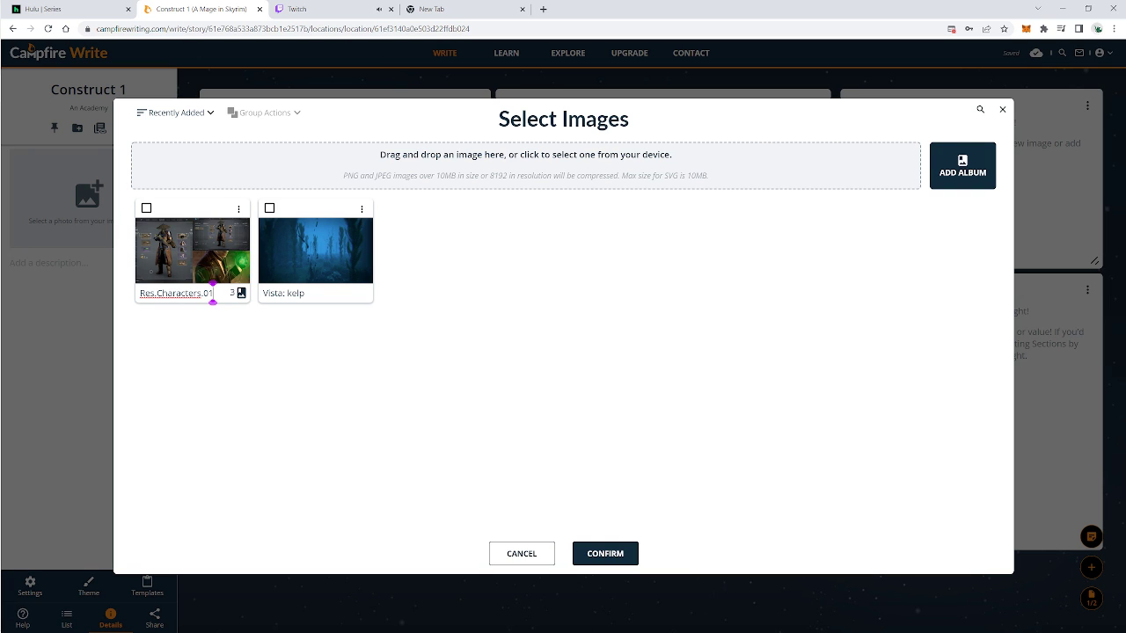
- Add the Vista: kelp image to the location's Image panel
left_click(269, 208)
left_click(606, 554)
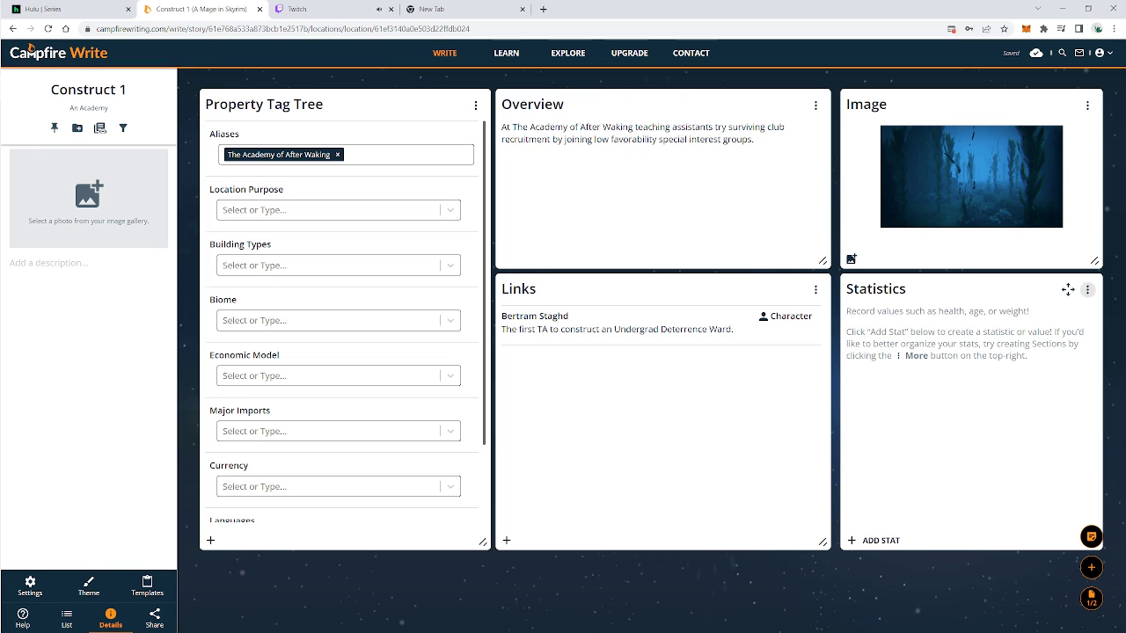
- Delete the empty Statistics panel from the Construct 1 page and confirm the deletion
left_click(1087, 289)
mouse_move(1025, 319)
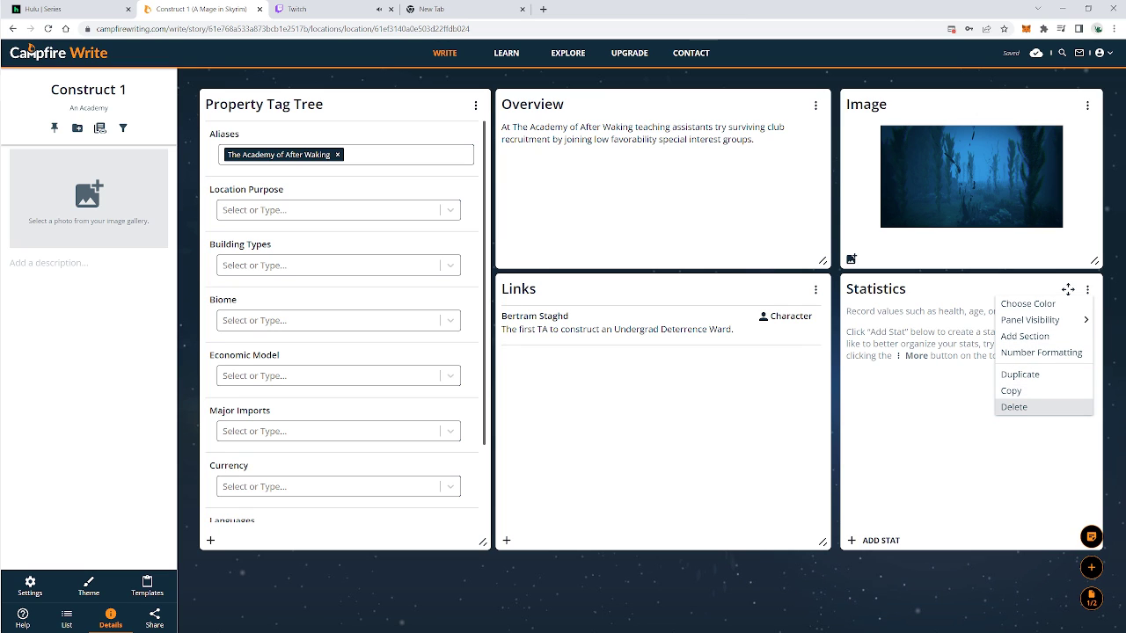
left_click(1014, 407)
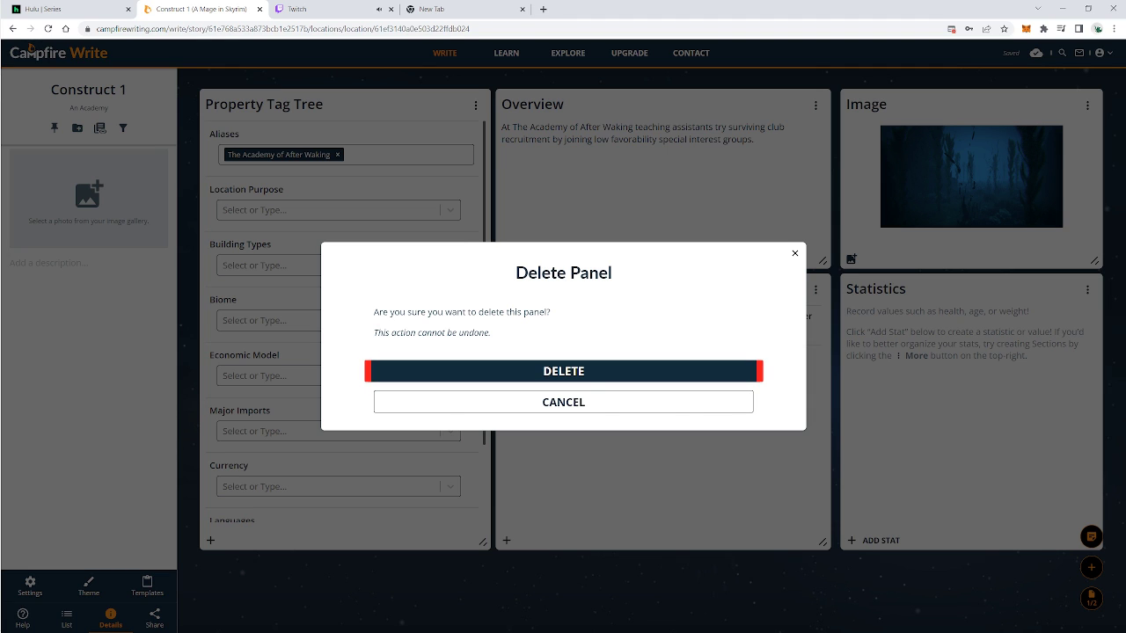
key("Return")
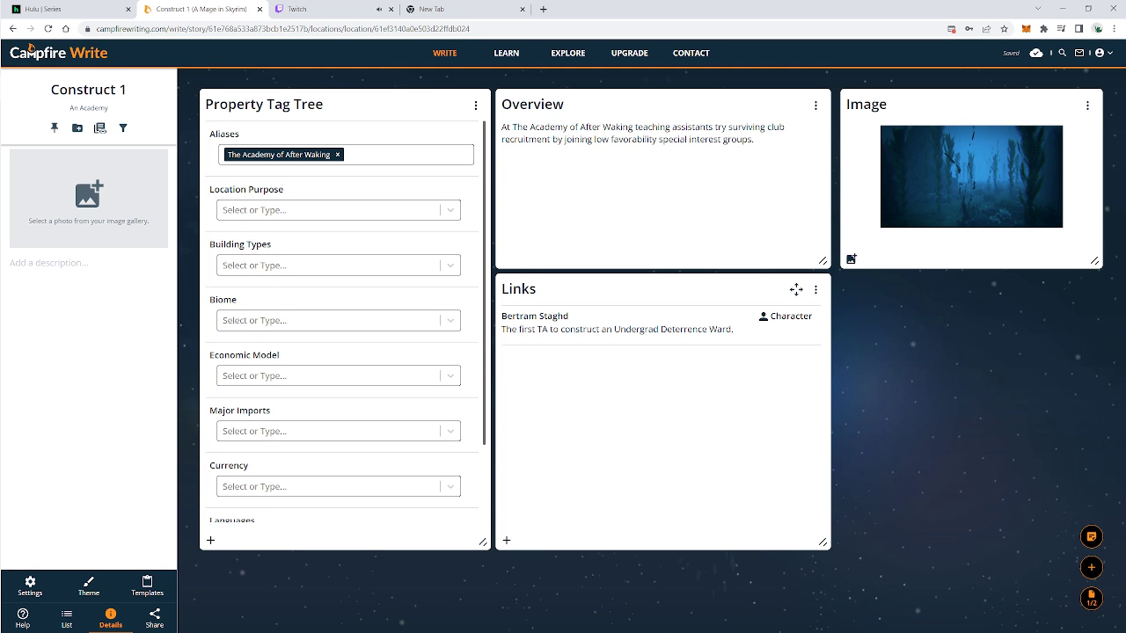
- Set the Vista: kelp image as the Construct 1 location's main image
left_click(89, 195)
left_click(271, 208)
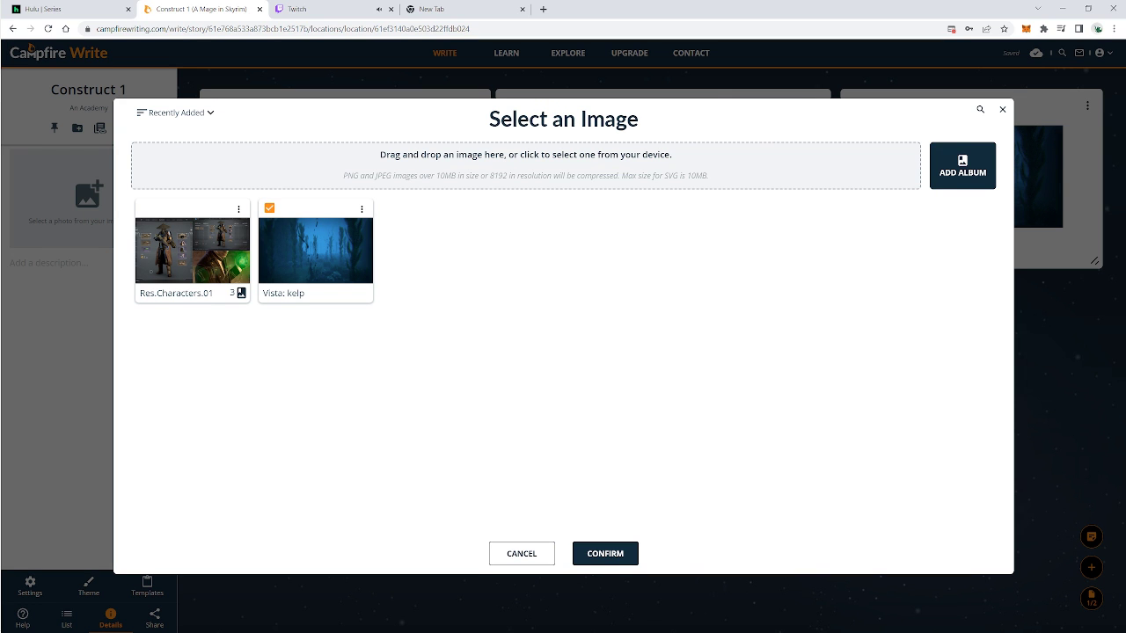
left_click(605, 553)
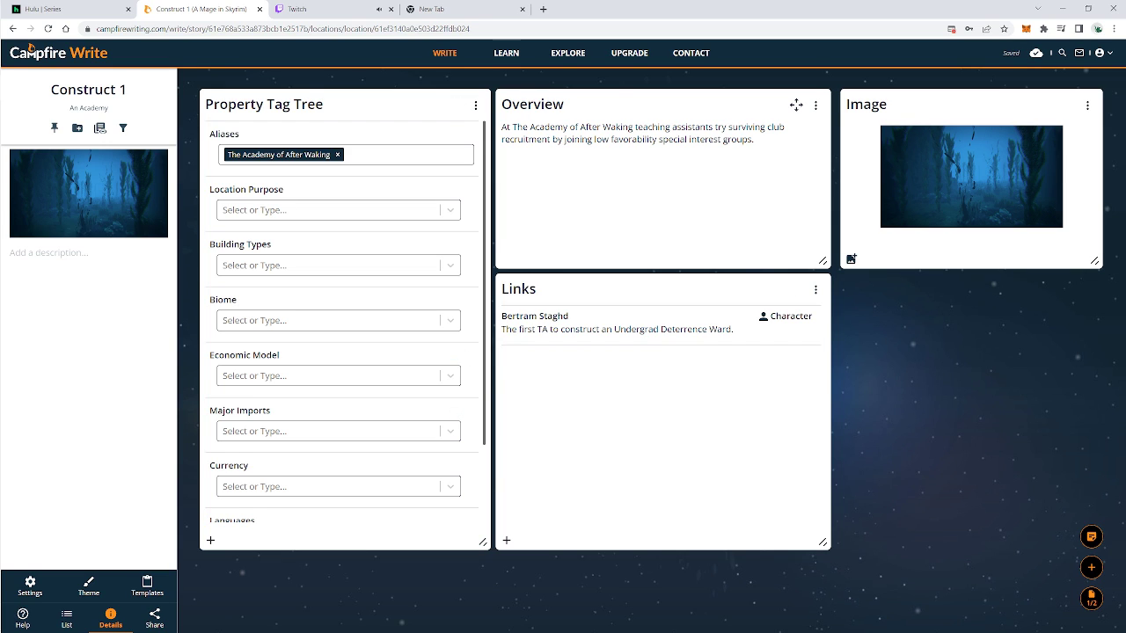
- Copy the Overview paragraph and try to paste it into the location's empty description
triple_click(545, 126)
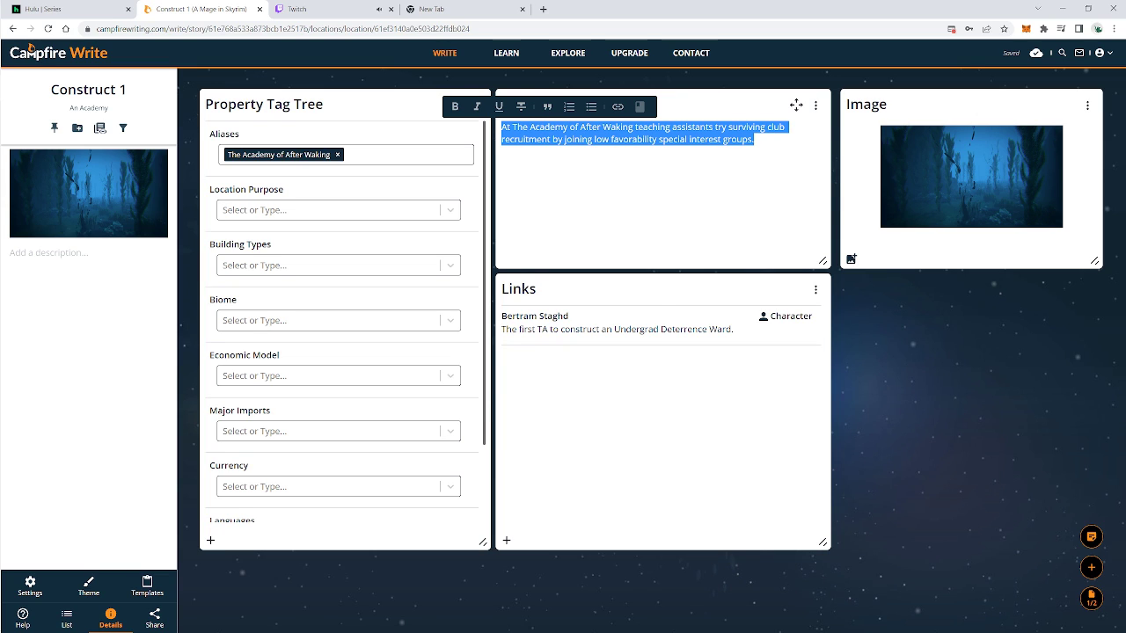
right_click(539, 133)
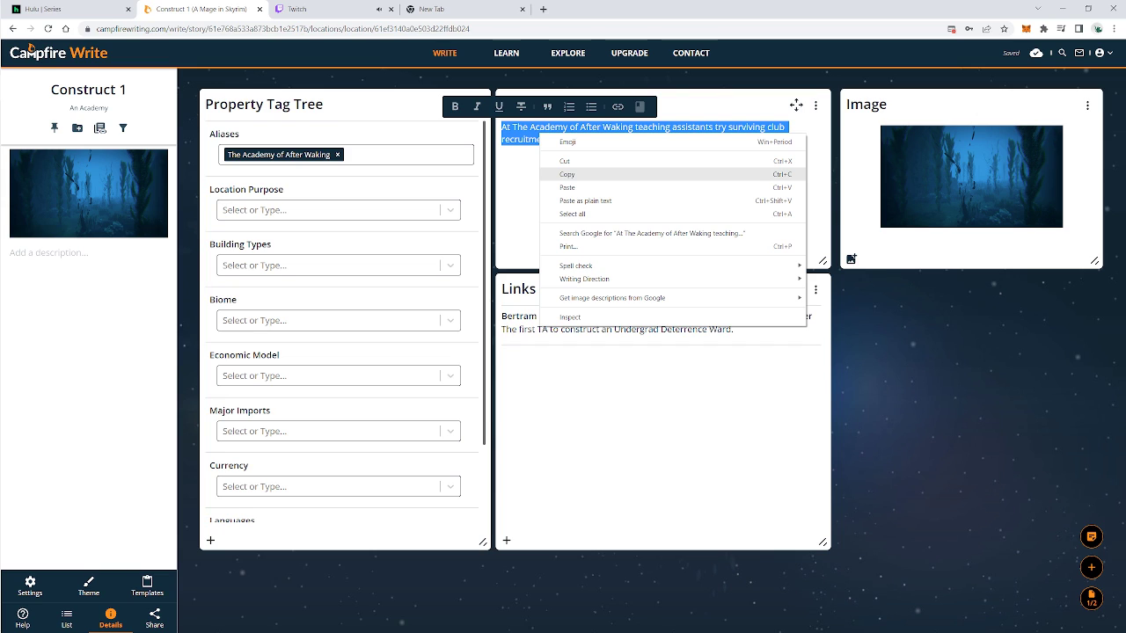
left_click(567, 174)
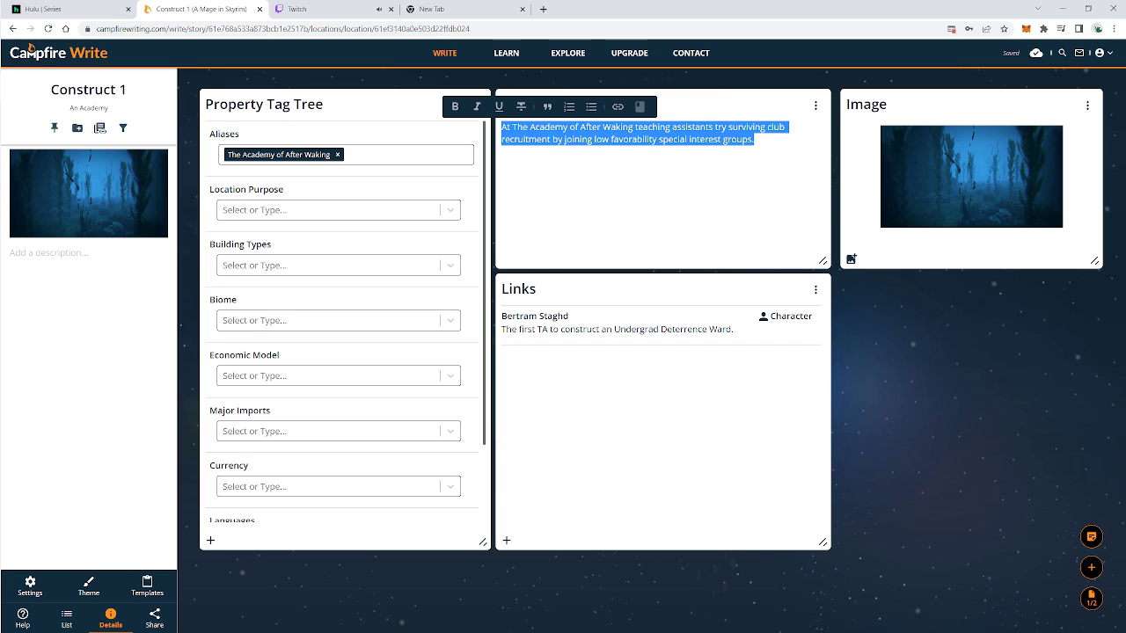
left_click(9, 253)
right_click(93, 272)
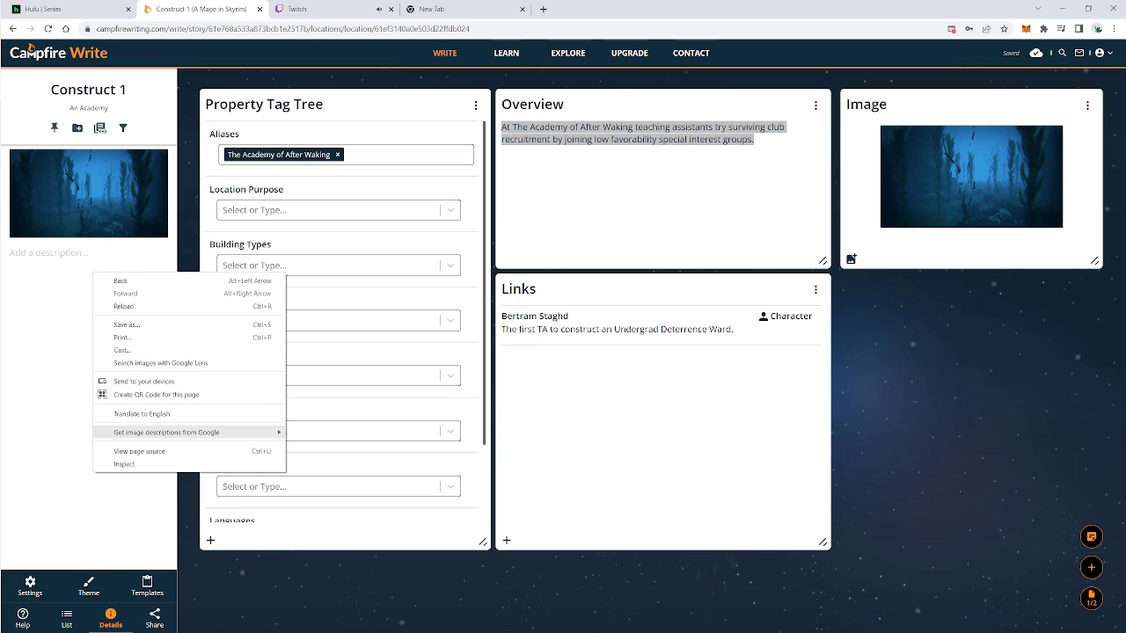
left_click(9, 252)
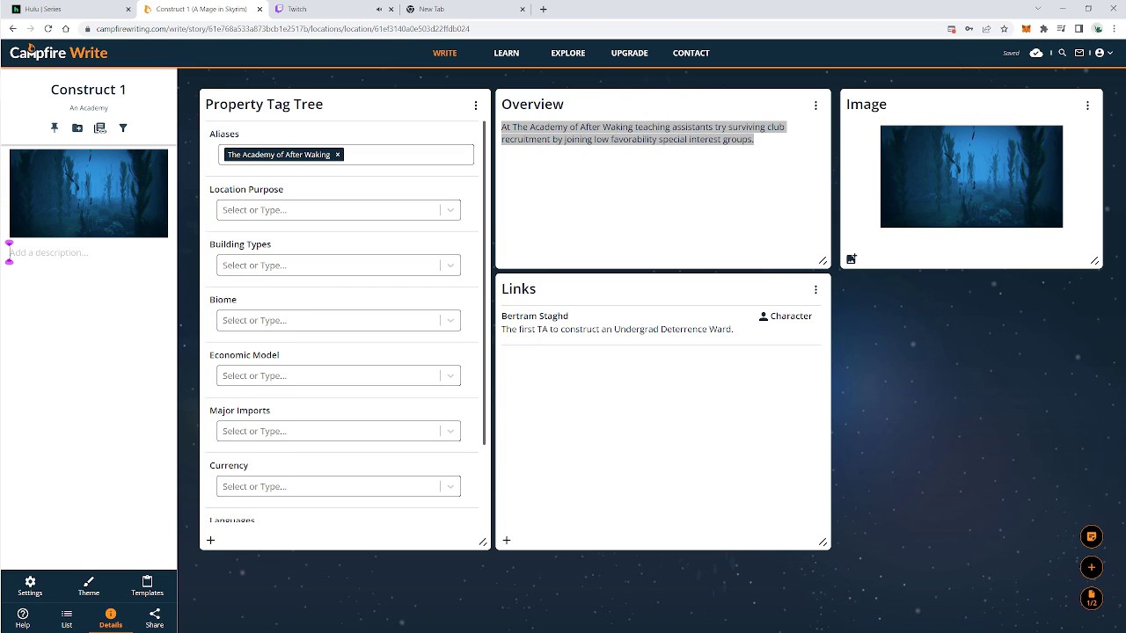
right_click(56, 253)
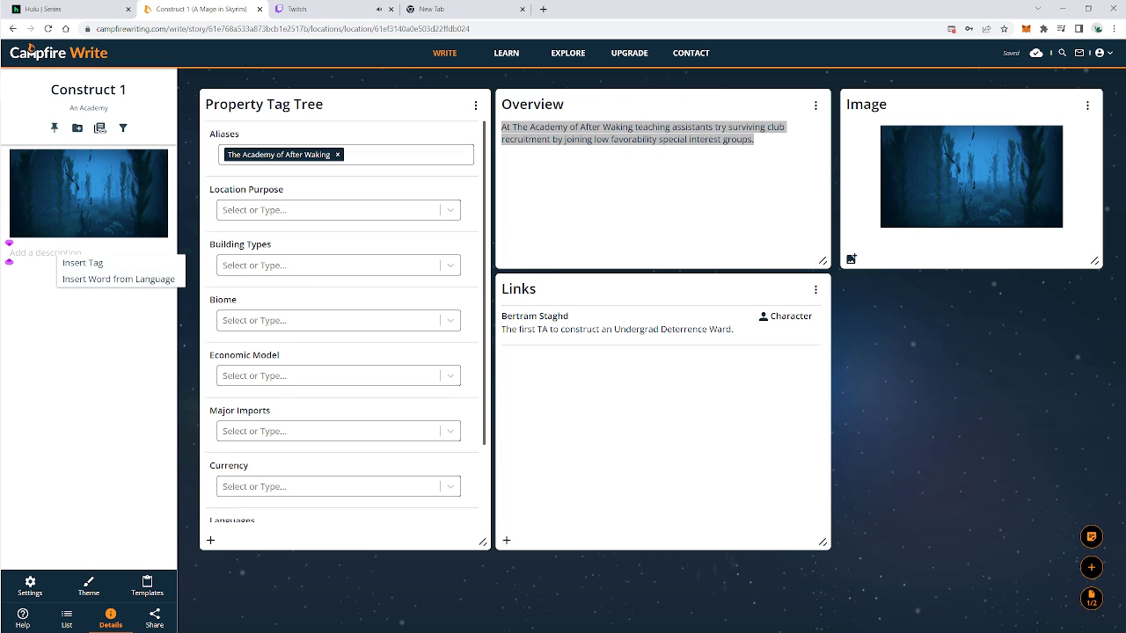
right_click(47, 263)
left_click(44, 257)
- Open the word library from the location's description, search it for "testing" and close it
right_click(8, 253)
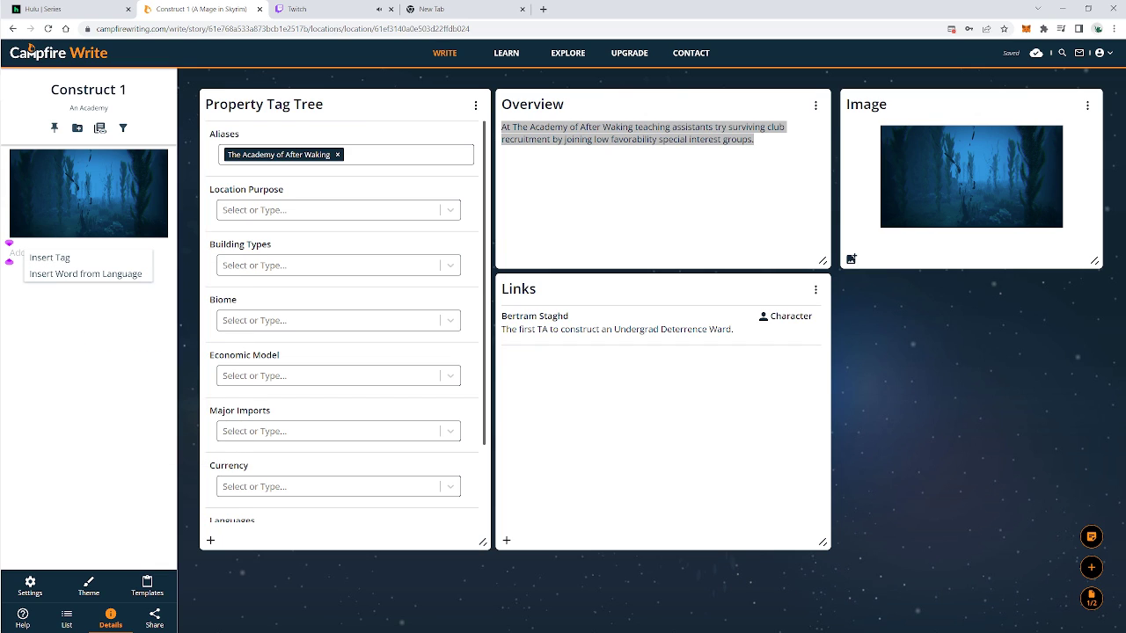
left_click(49, 257)
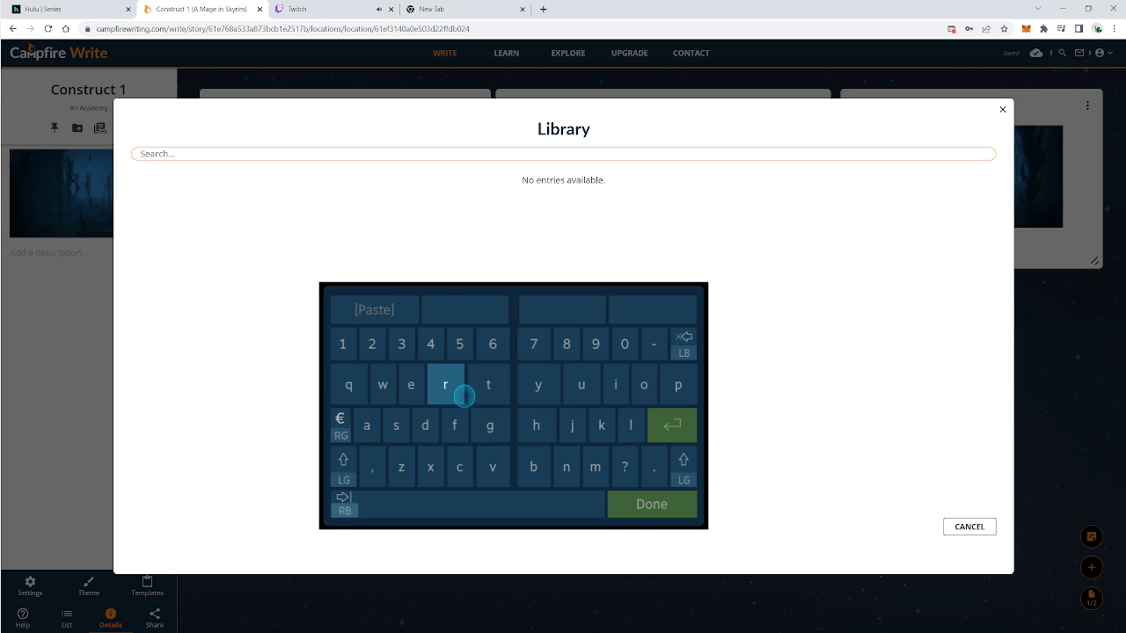
type("t")
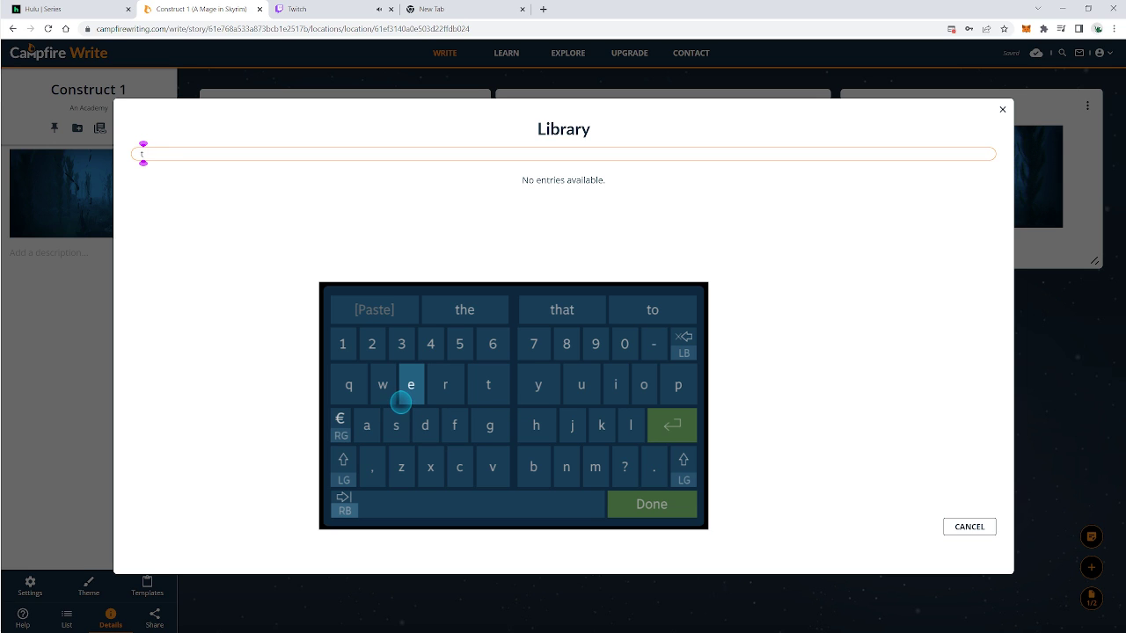
type("esting")
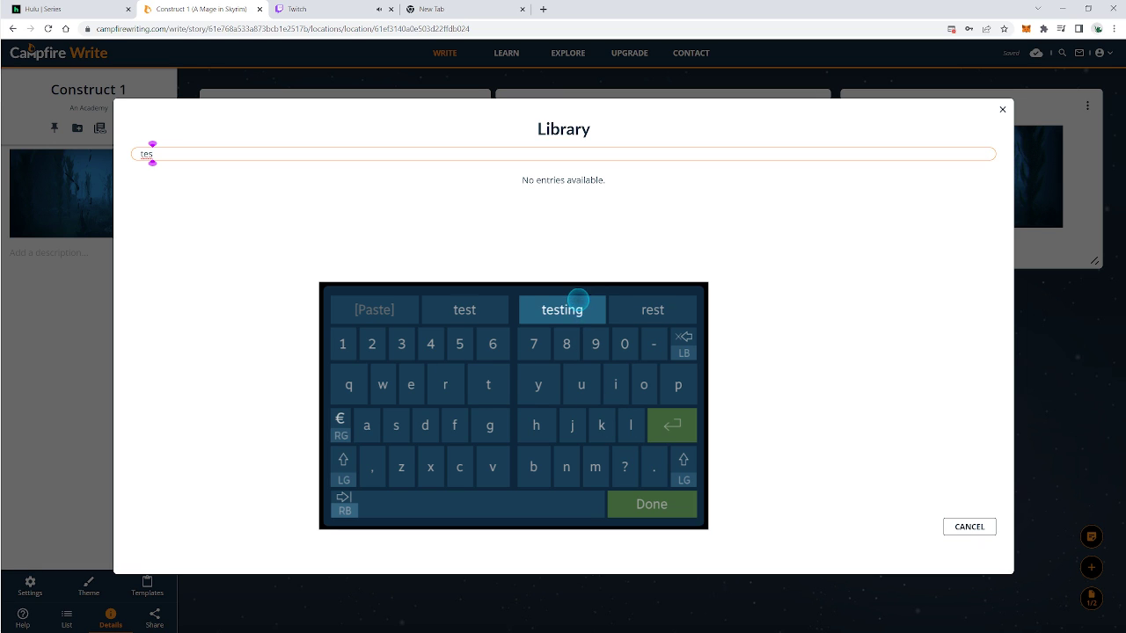
left_click(562, 309)
left_click(652, 504)
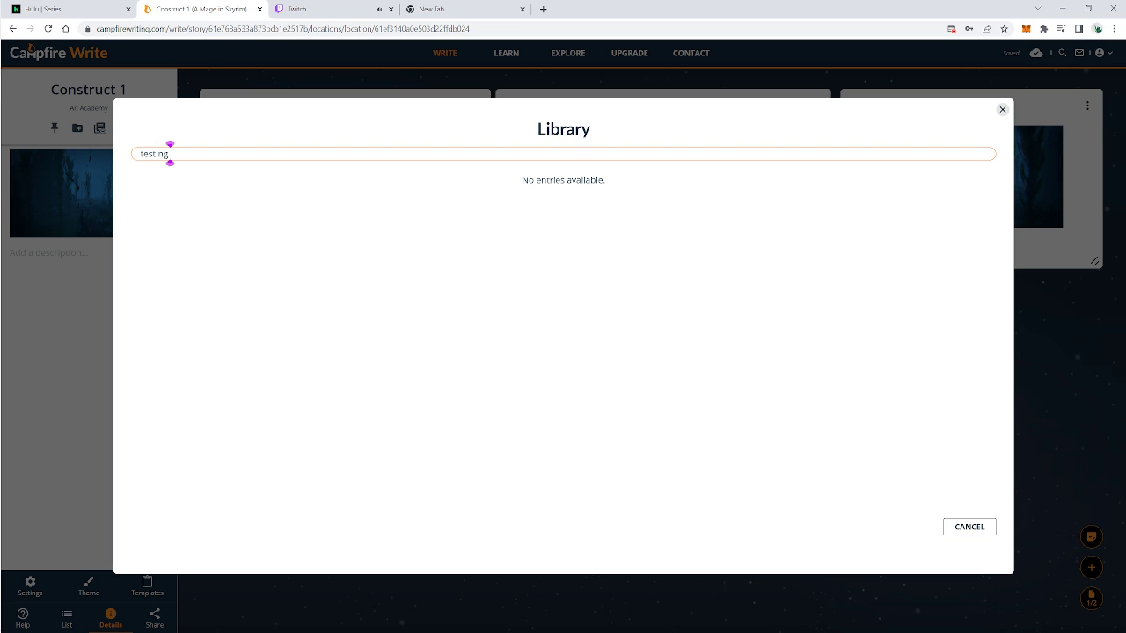
left_click(1002, 110)
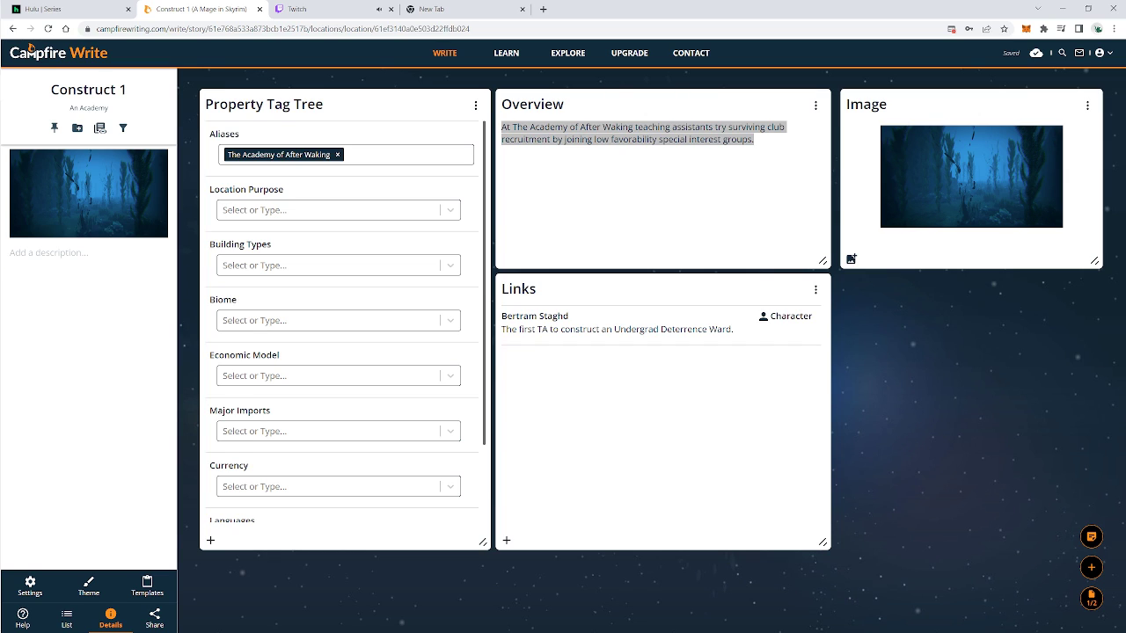
- Insert a tag to Construct 1 under its alias The Academy of After Waking in the description, followed by two line breaks
right_click(24, 255)
key("Escape")
key("at")
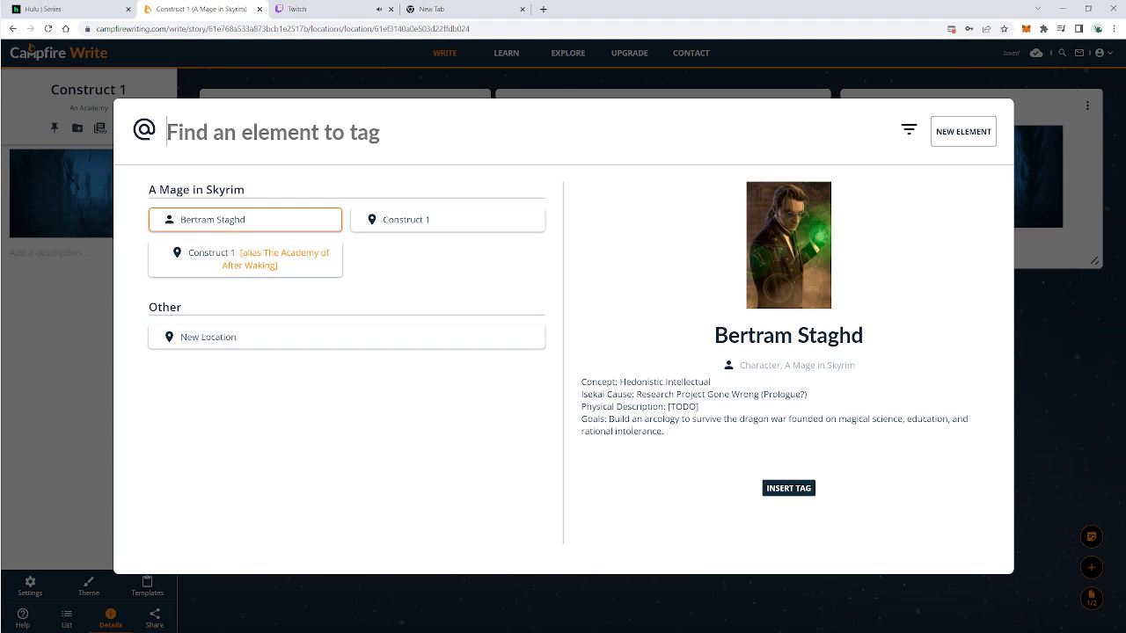
key("Down")
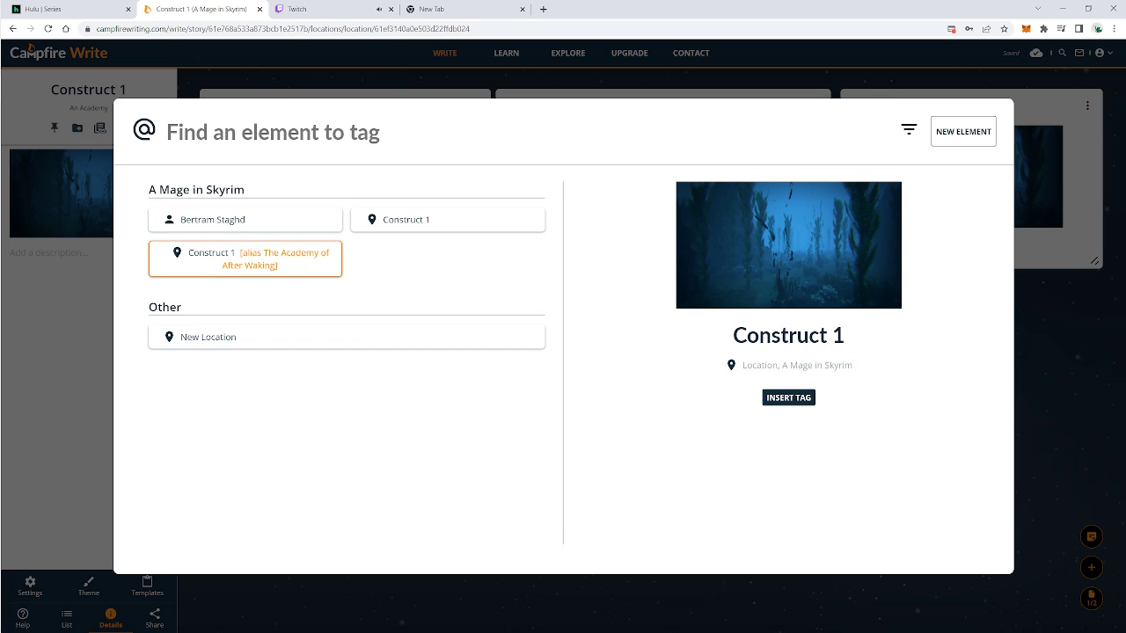
key("Up")
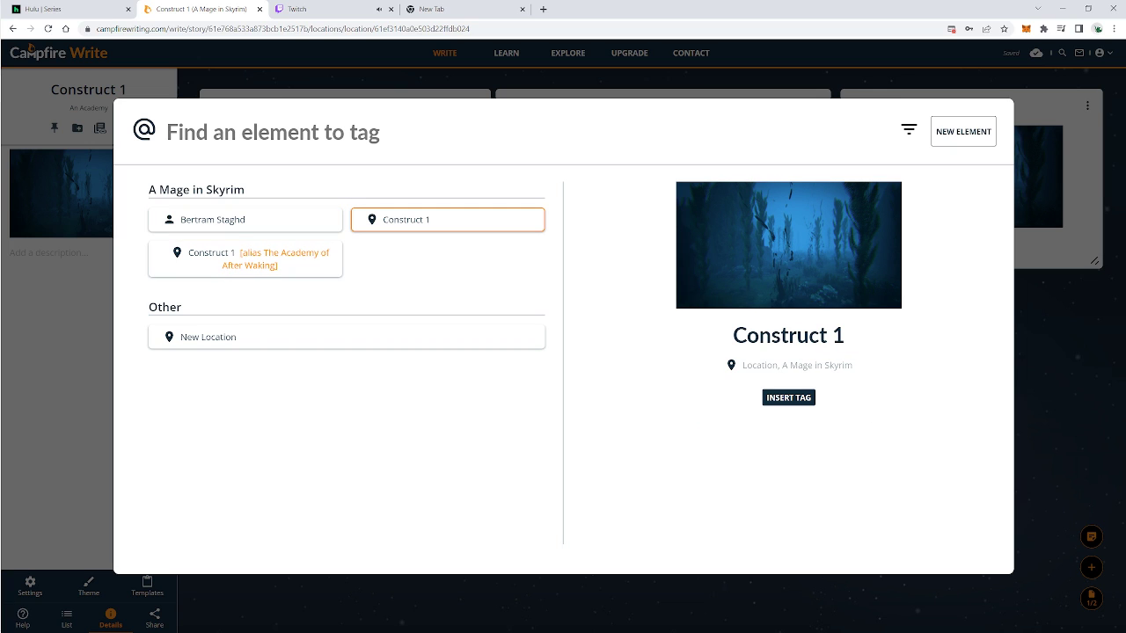
key("Down")
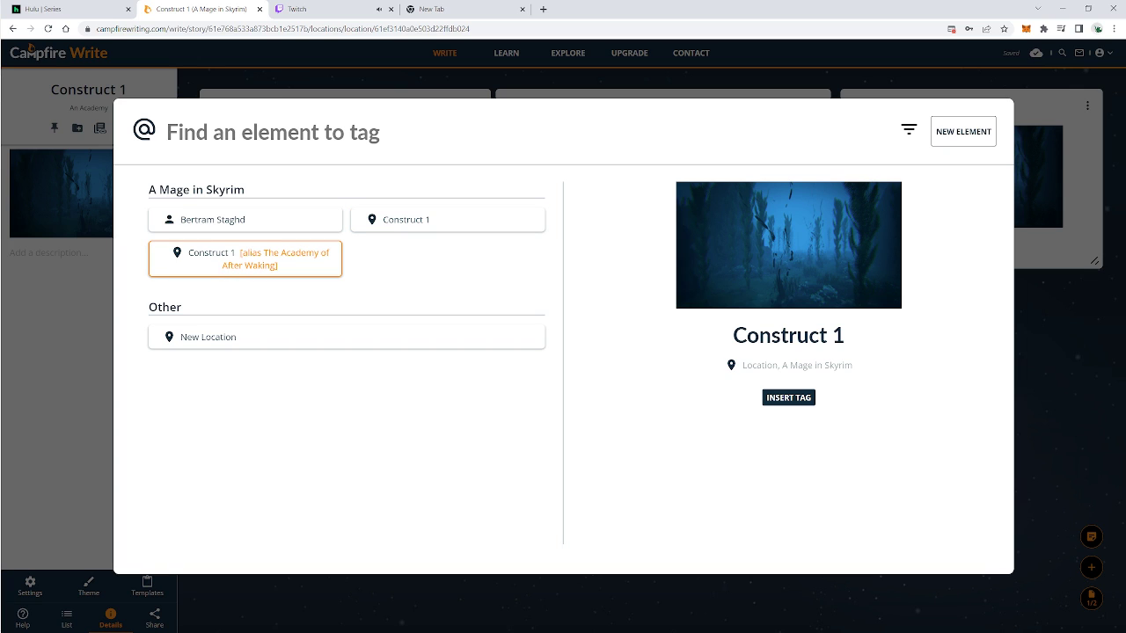
key("Return")
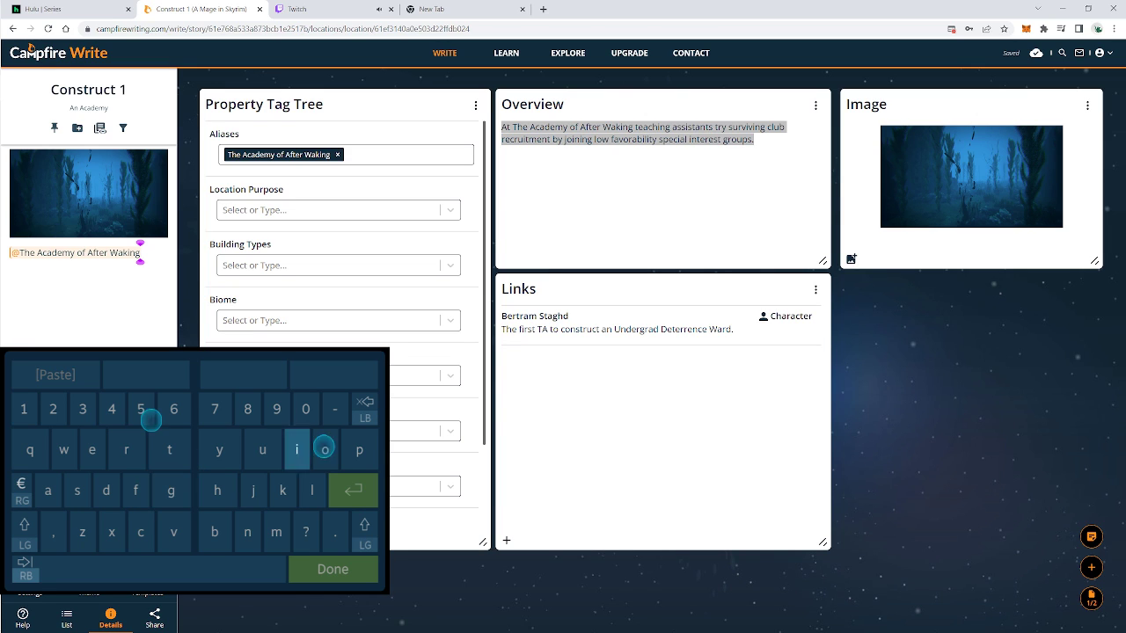
key("Return")
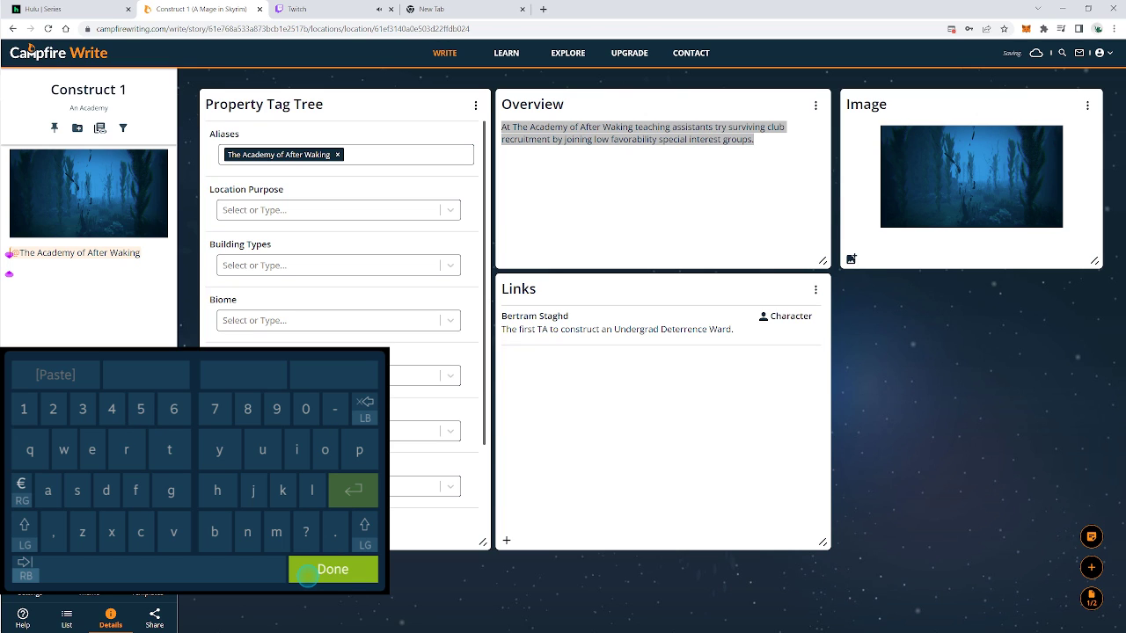
key("Return")
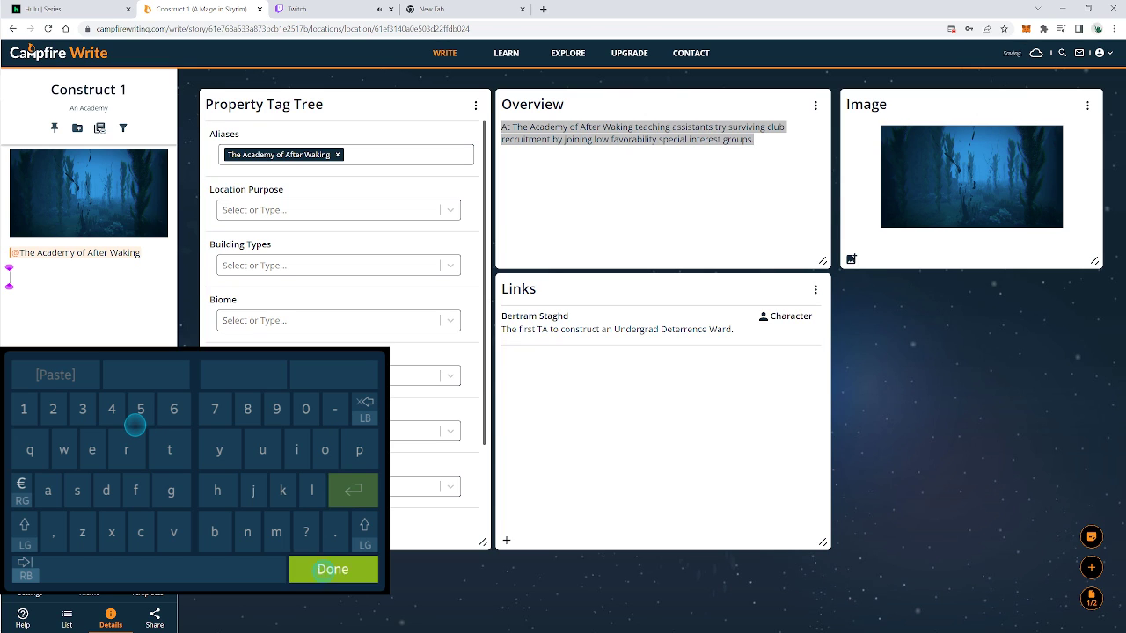
left_click(333, 569)
right_click(143, 327)
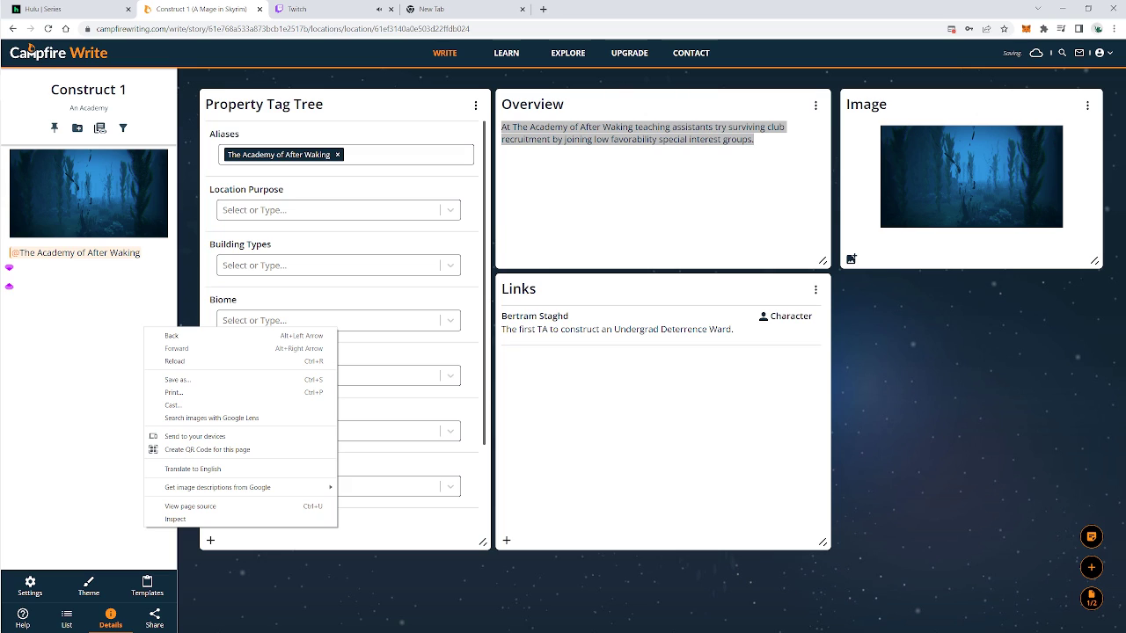
key("Escape")
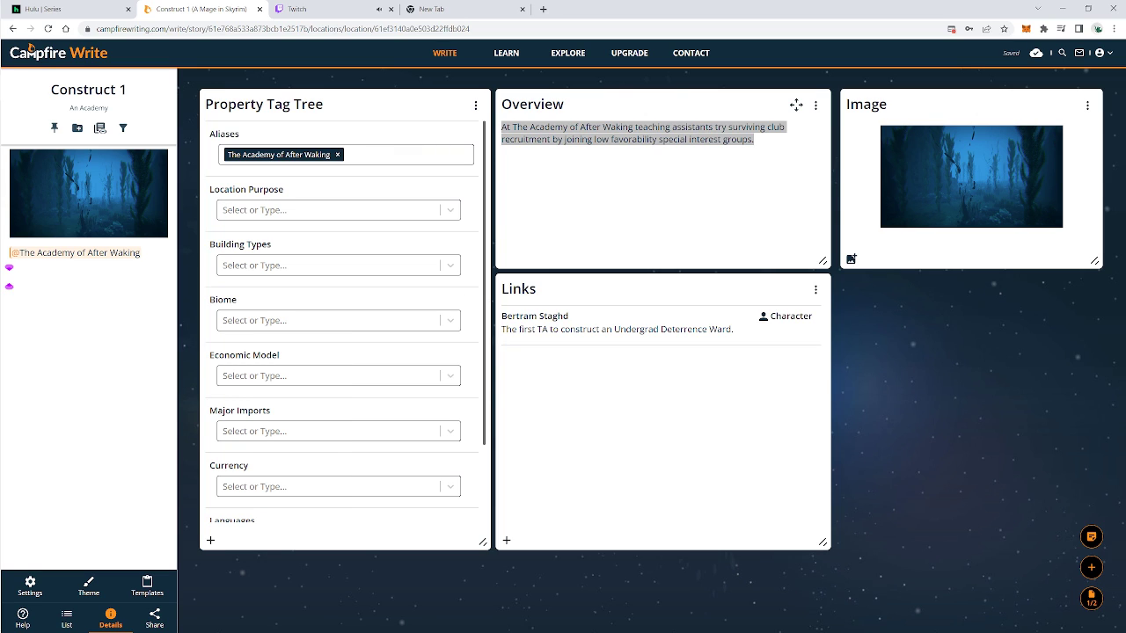
left_click(502, 141)
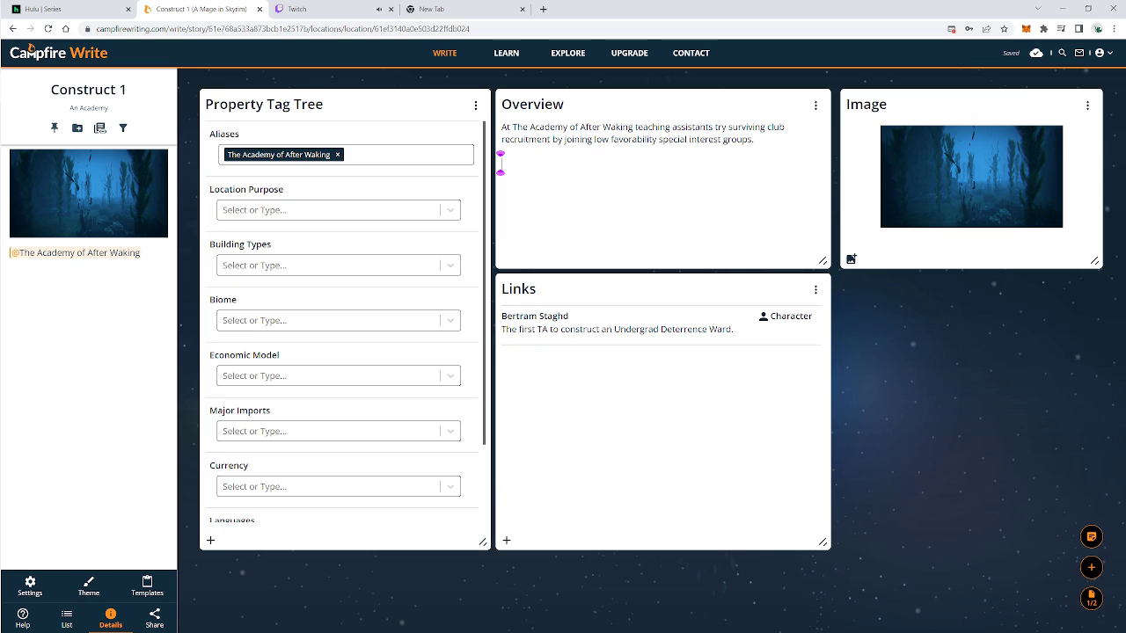
- Show the project's element list and look through its categories from Characters to Philosophies
left_click(67, 617)
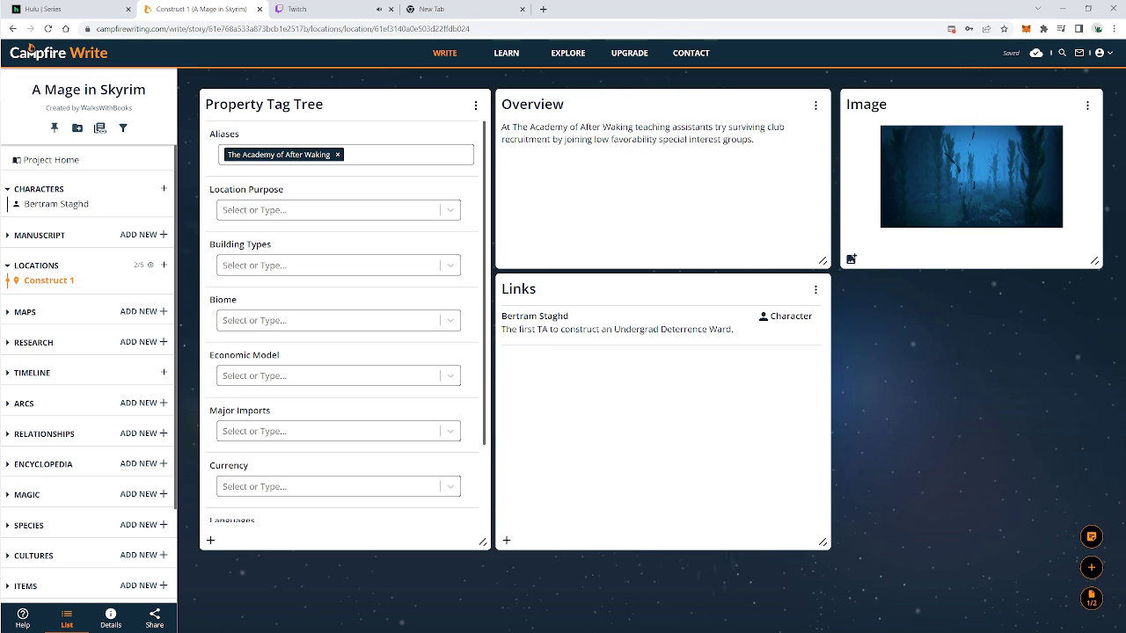
scroll(87, 369, "down", 2)
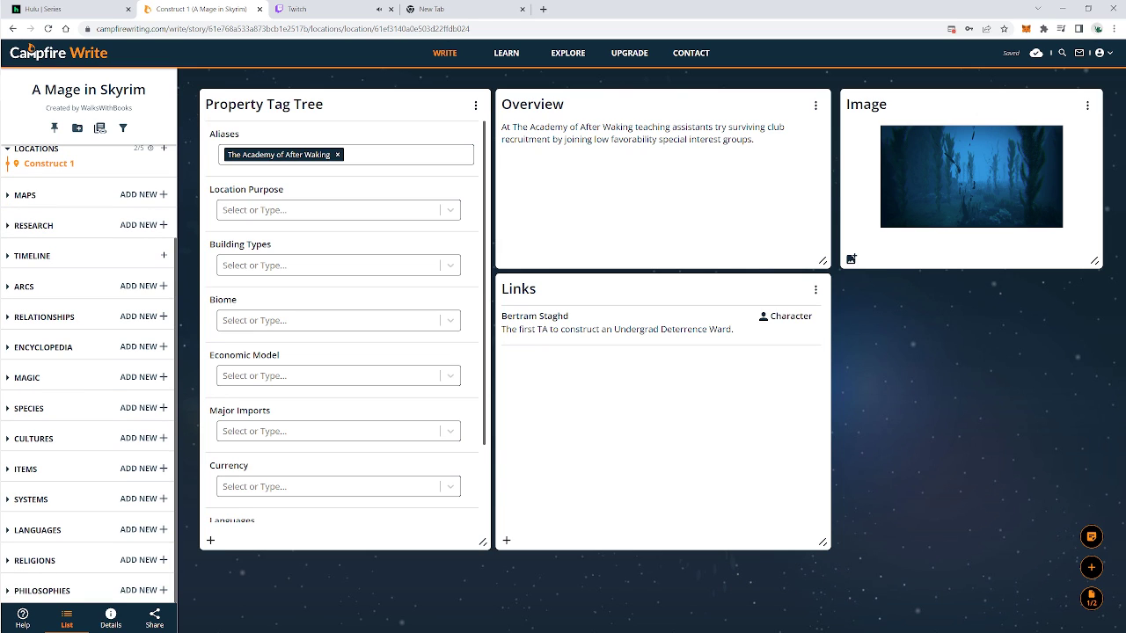
scroll(88, 369, "up", 2)
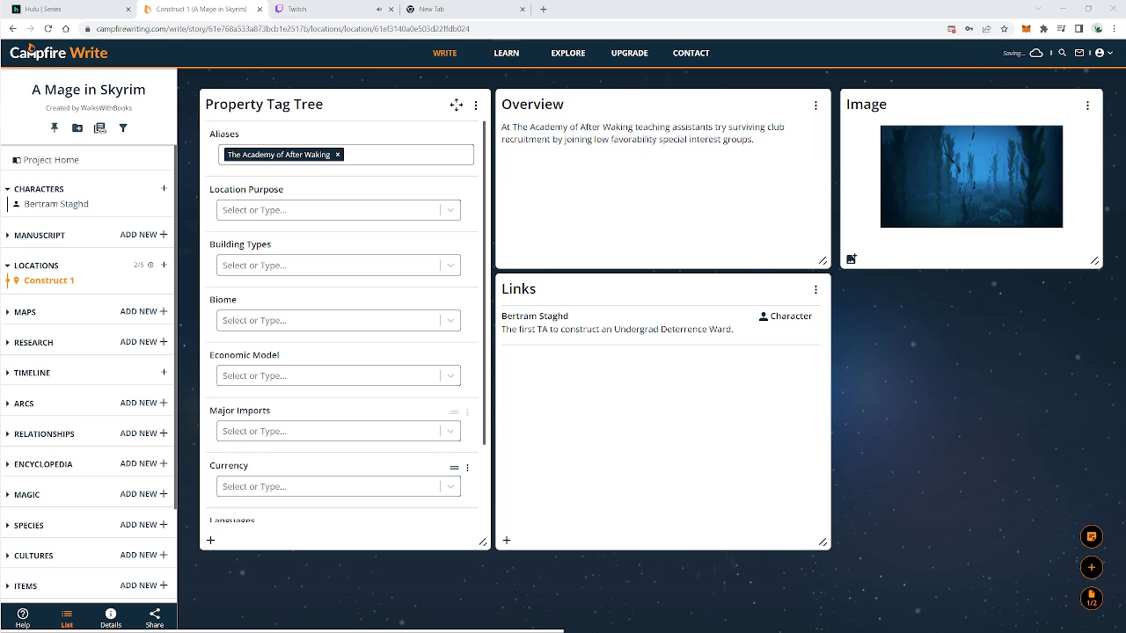
- Search the computer's apps for "pa", launch Paint 3D and start a new project
mouse_move(5, 11)
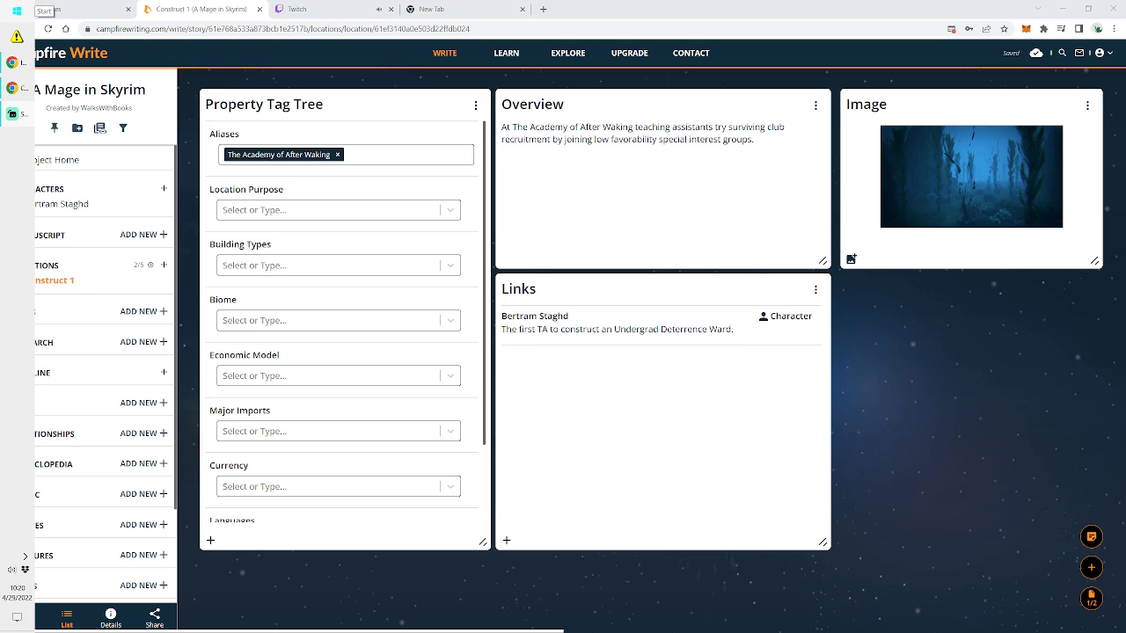
left_click(17, 11)
mouse_move(49, 65)
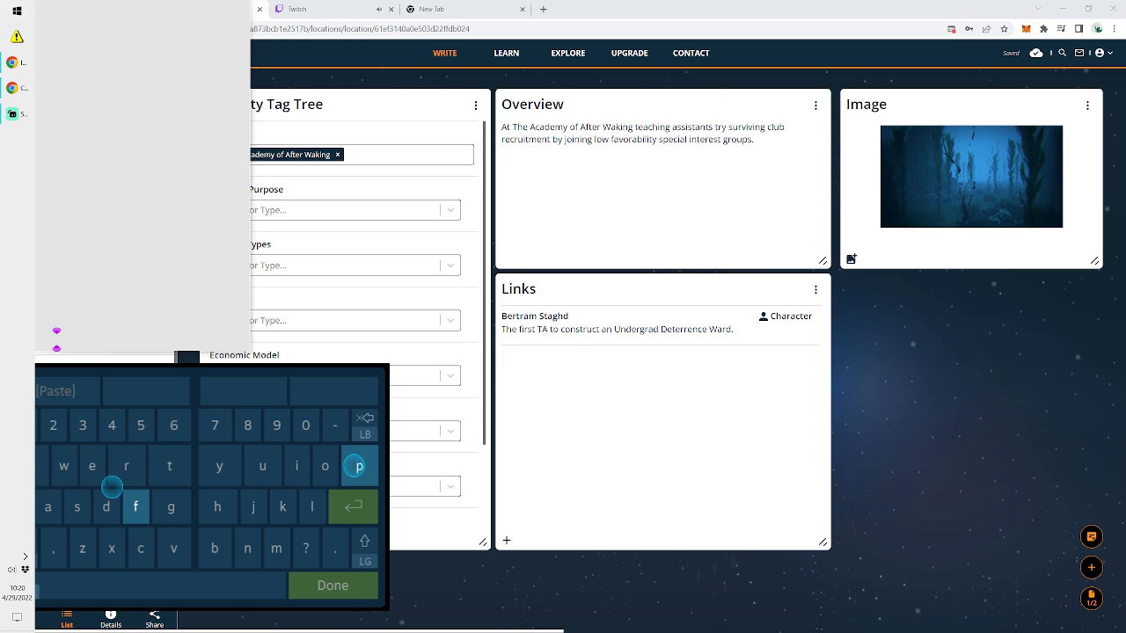
type("pa")
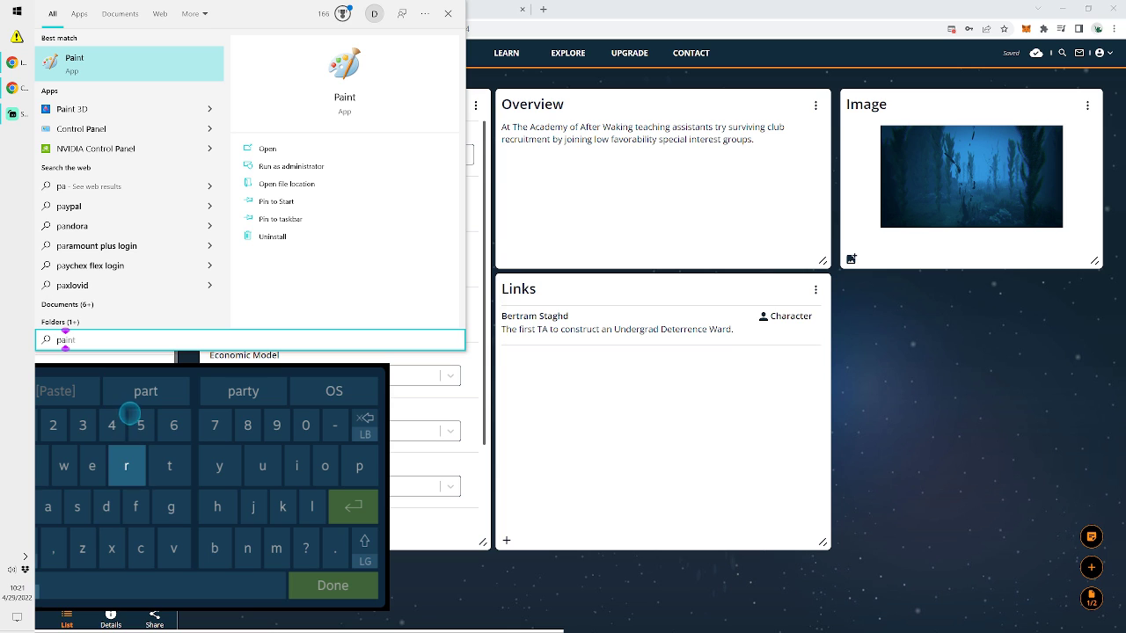
key("Escape")
key("Up")
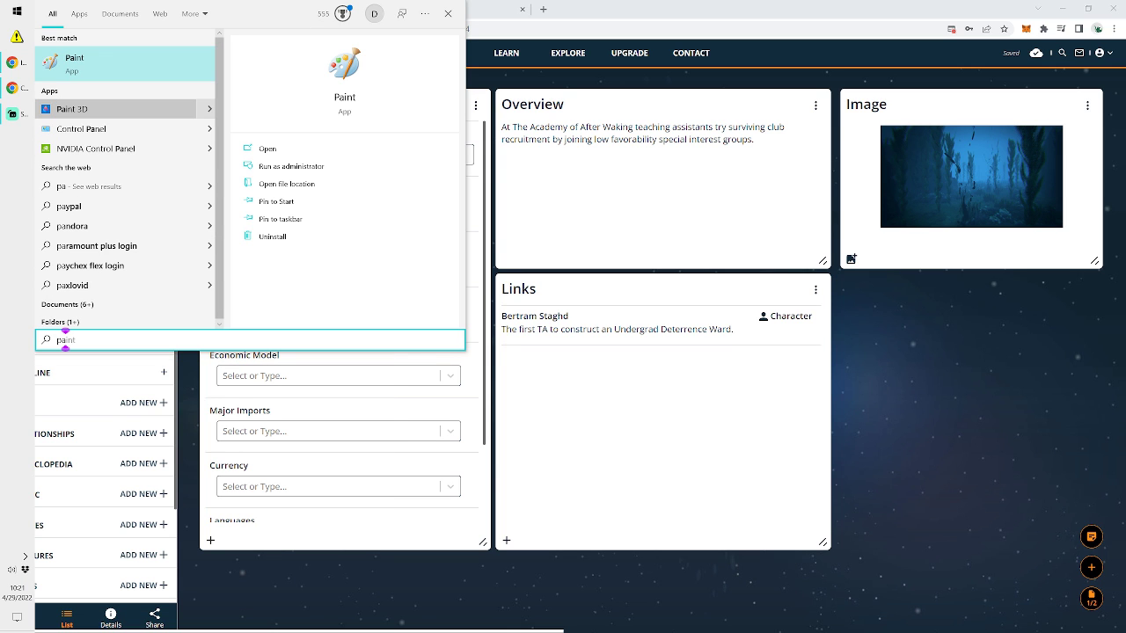
key("Return")
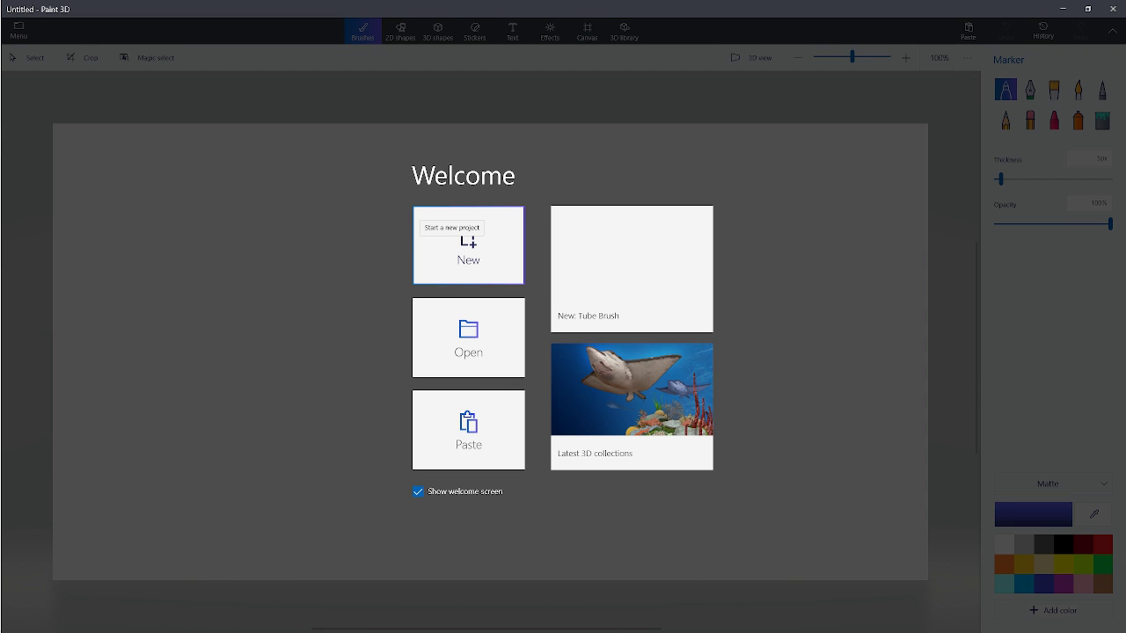
left_click(486, 257)
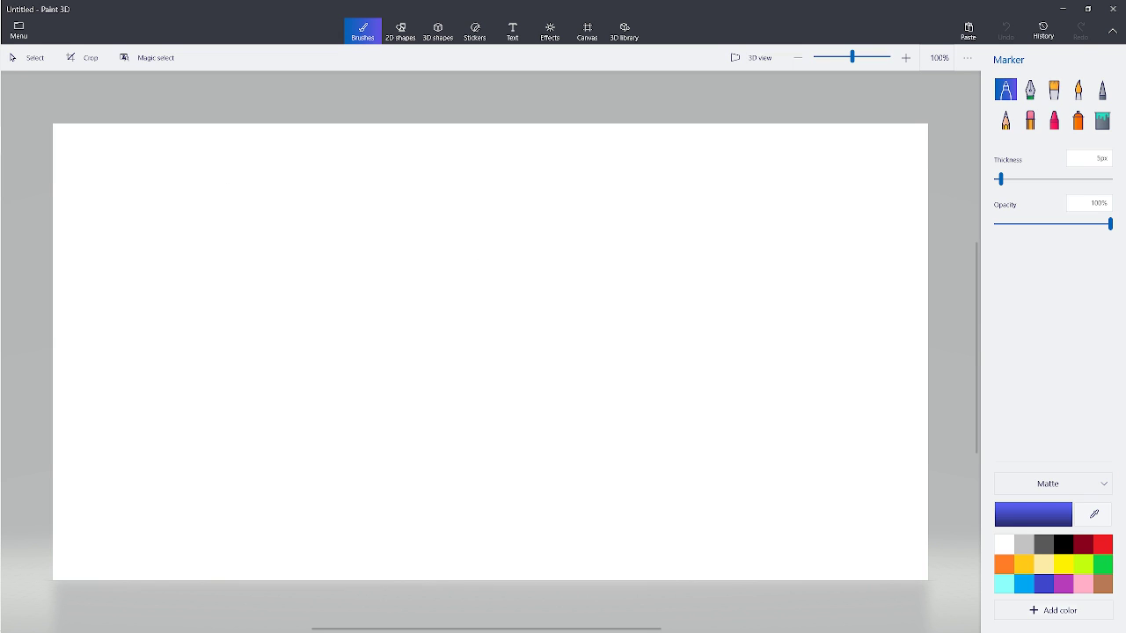
- Start saving the project as a 2D image and browse to the multimedia projects folder inside Data
mouse_move(1, 317)
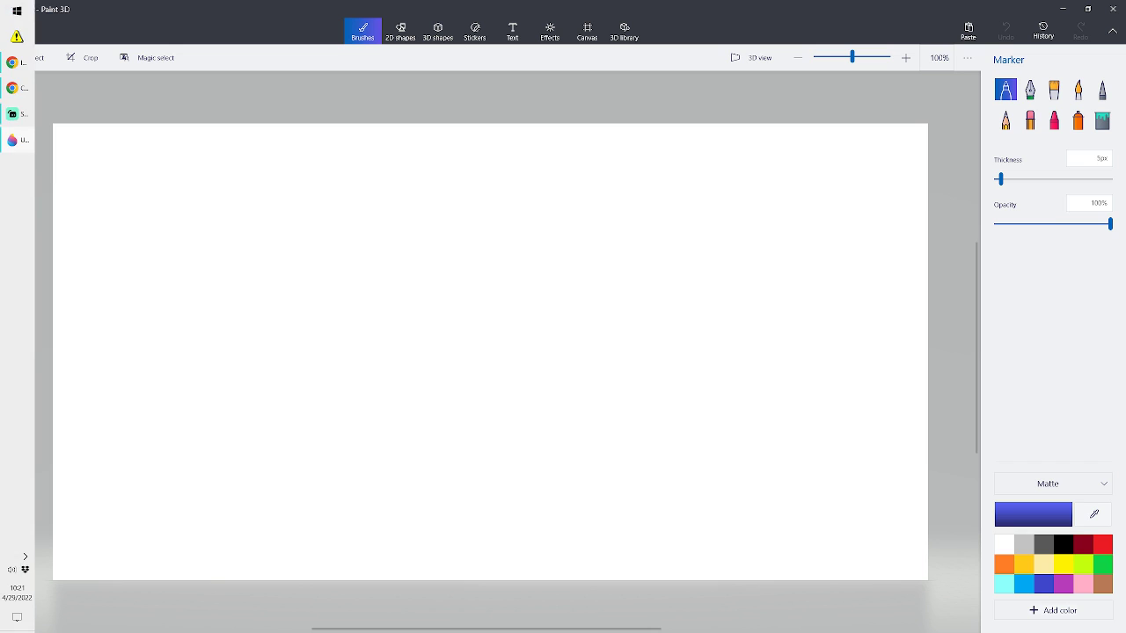
left_click(19, 31)
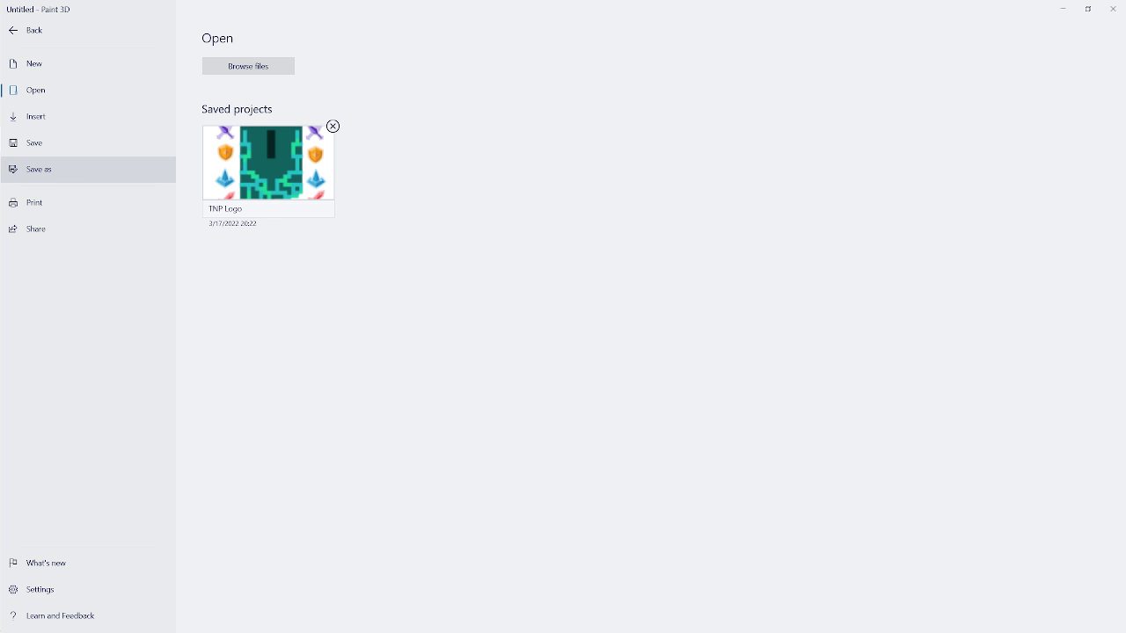
left_click(128, 146)
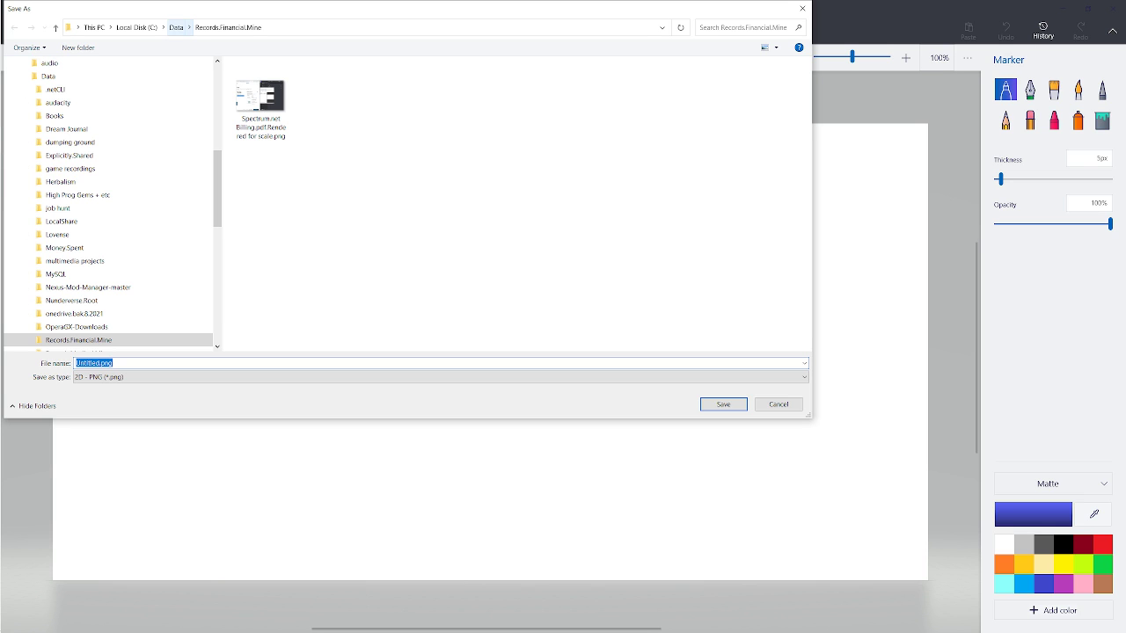
left_click(176, 28)
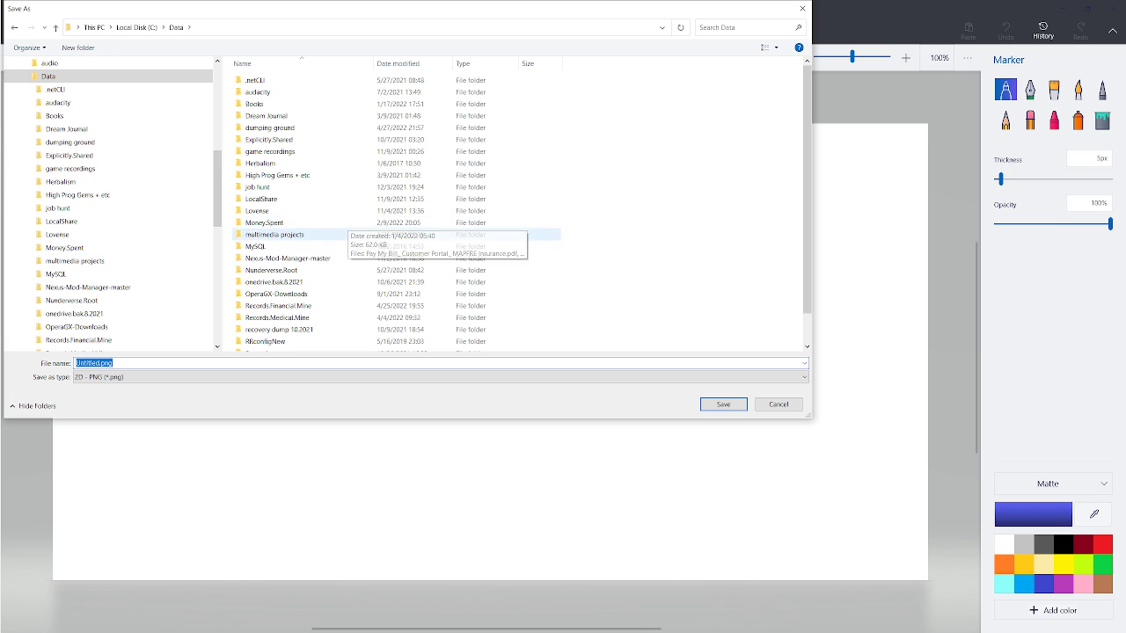
left_click(275, 235)
double_click(275, 235)
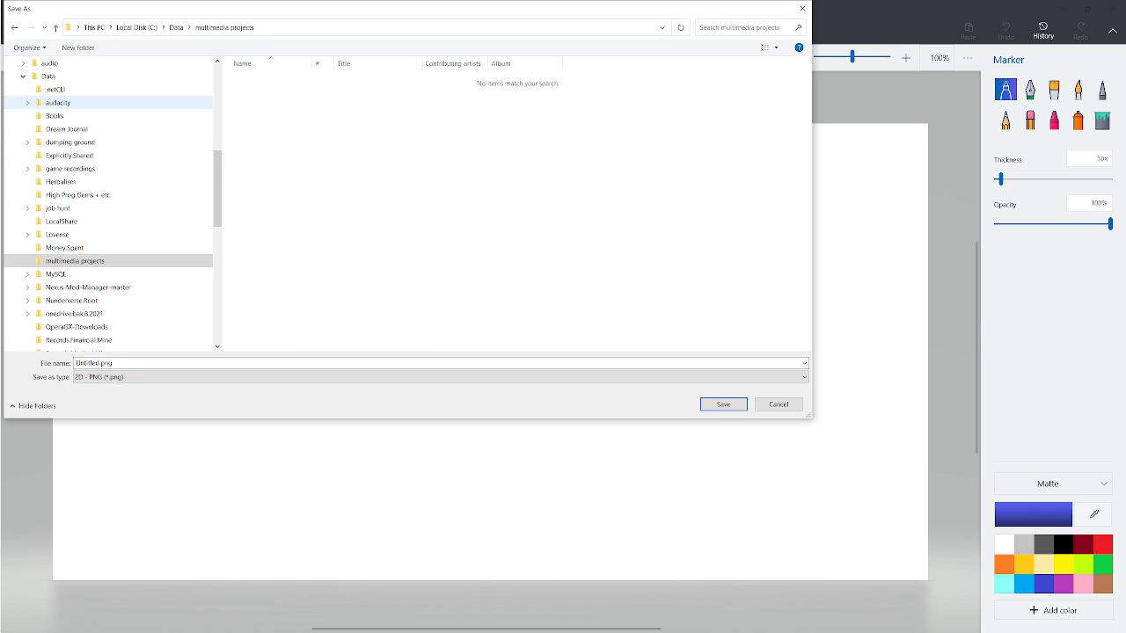
- Create a folder named MS Paint 3D Root inside multimedia projects and open it
left_click(78, 47)
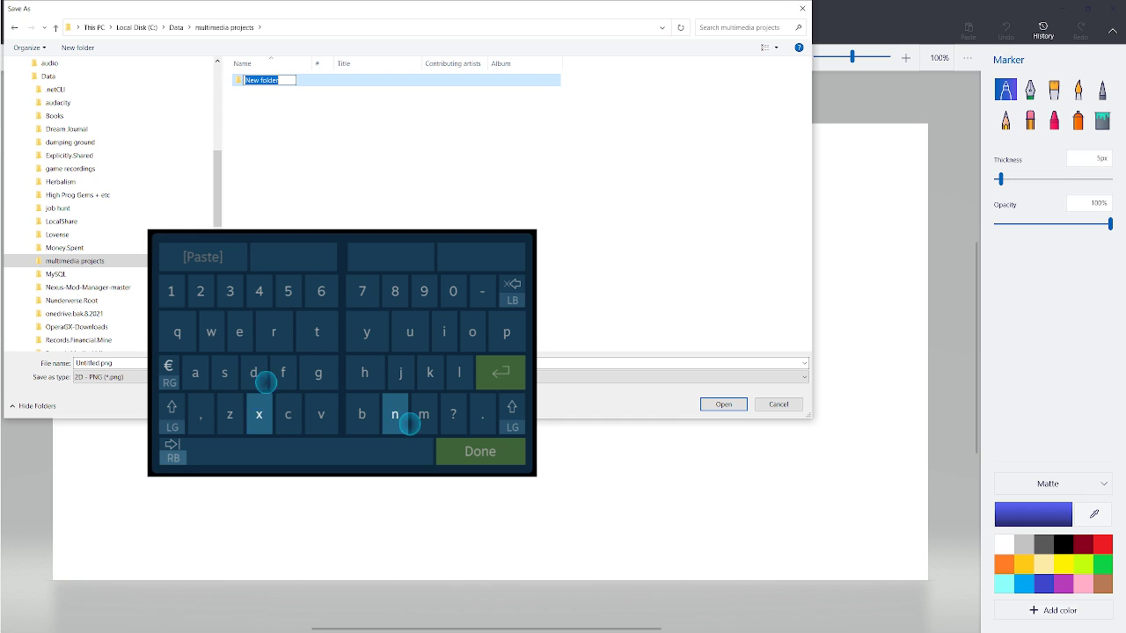
key("shift")
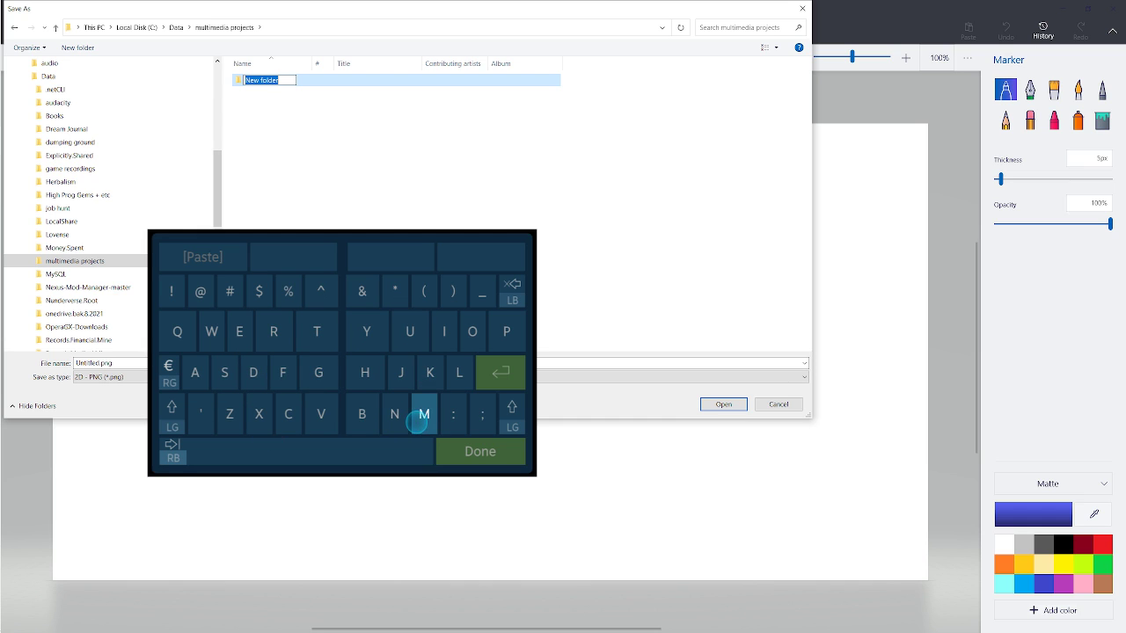
type("MS")
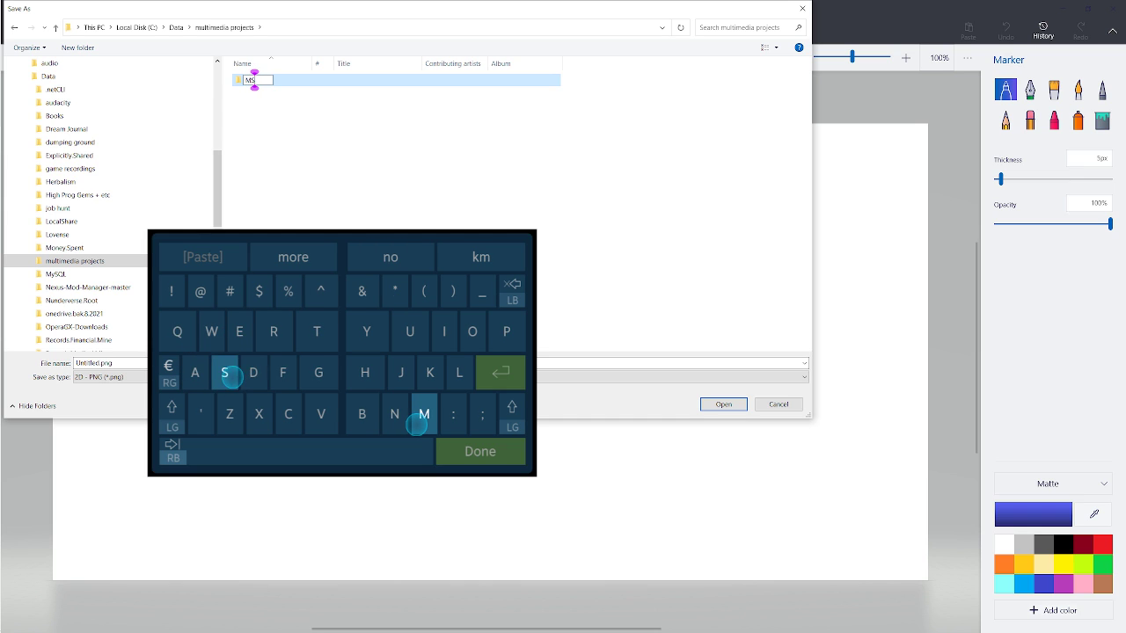
type(" P")
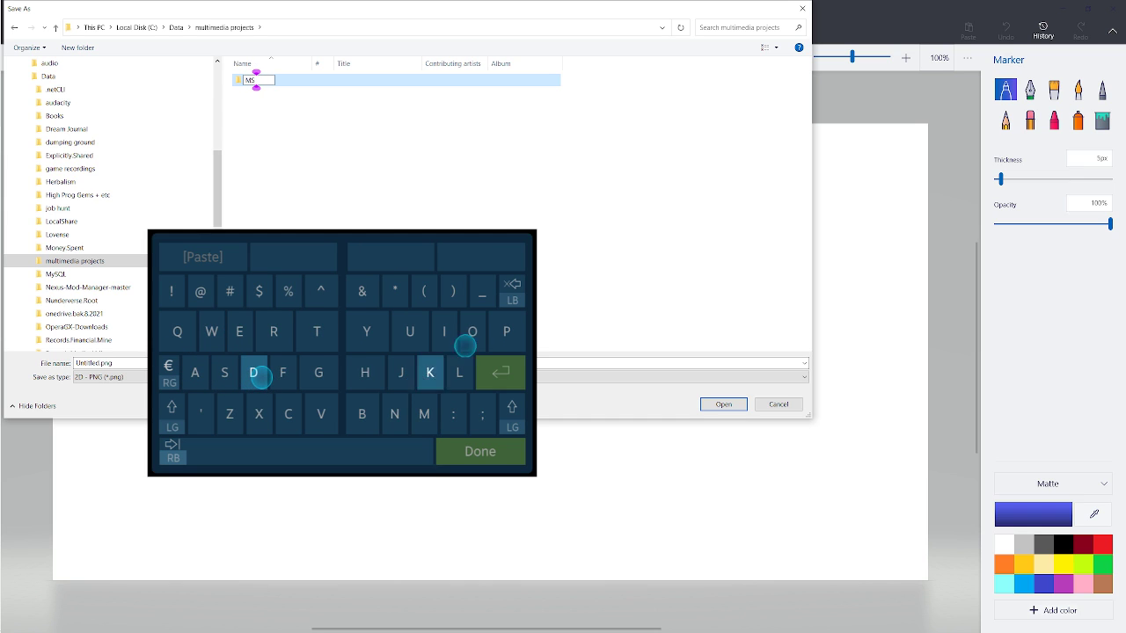
type("a")
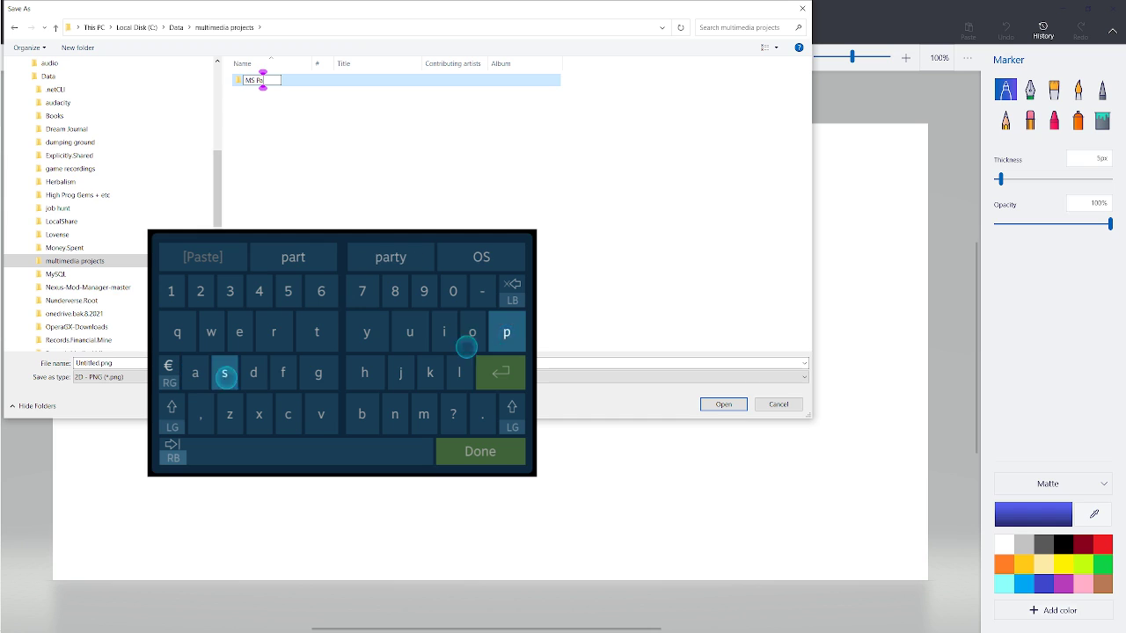
type("int 3")
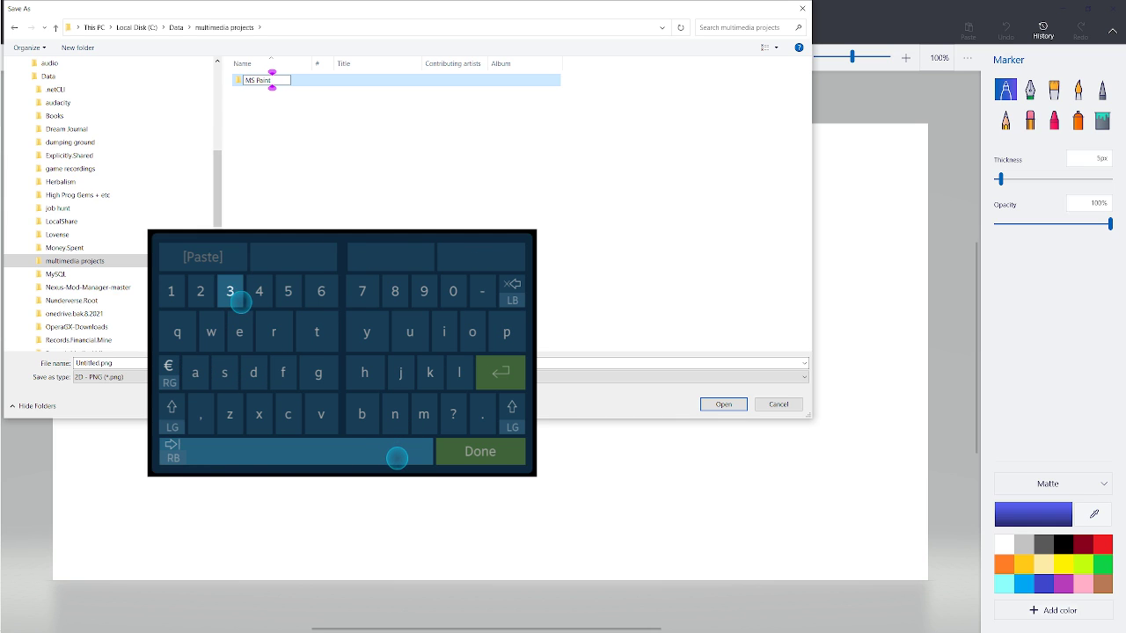
type("D")
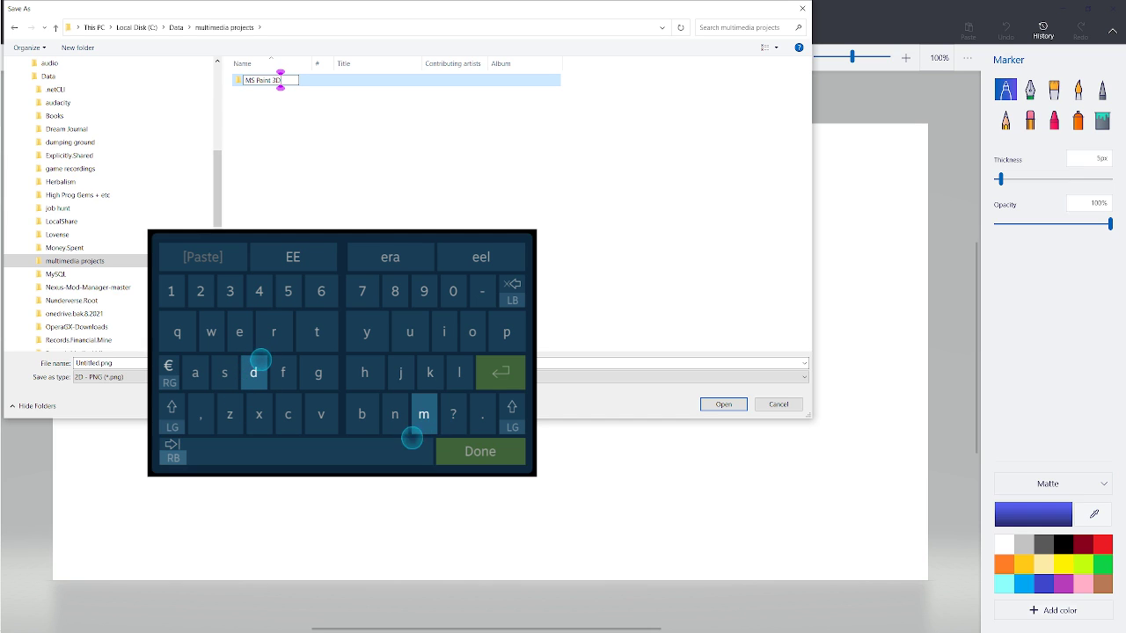
key("shift")
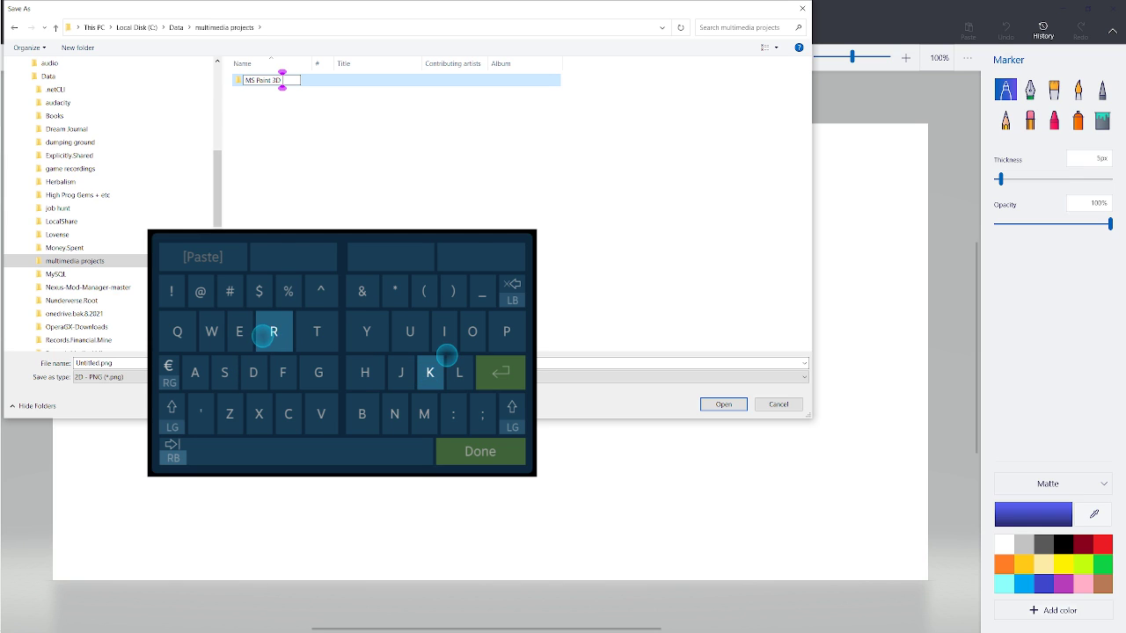
type("Root")
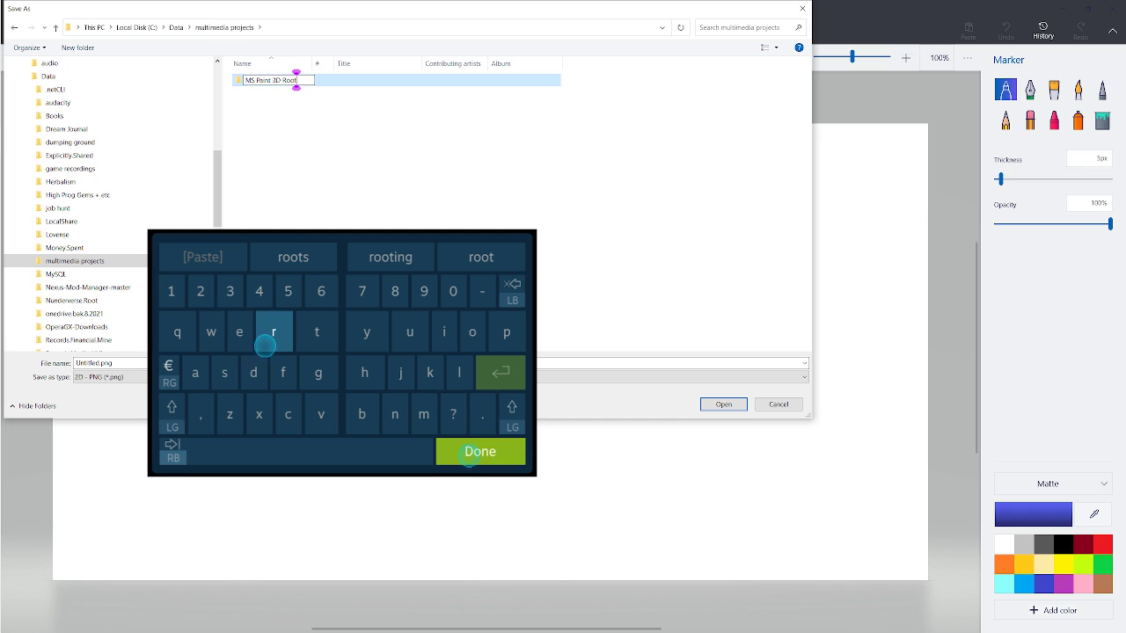
left_click(469, 459)
key("Return")
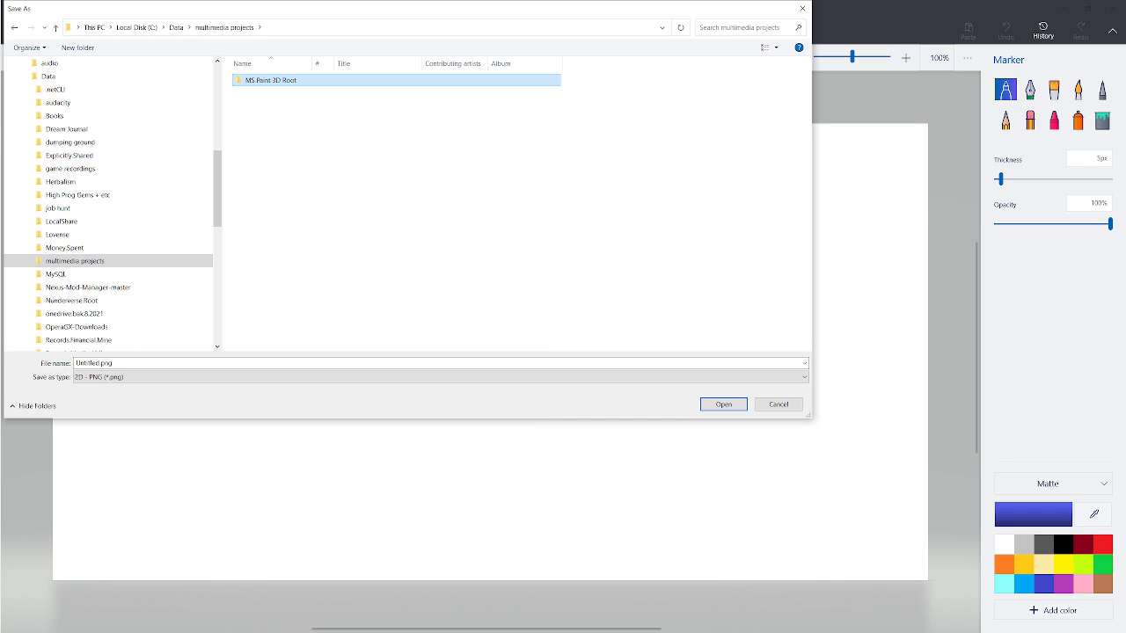
key("F2")
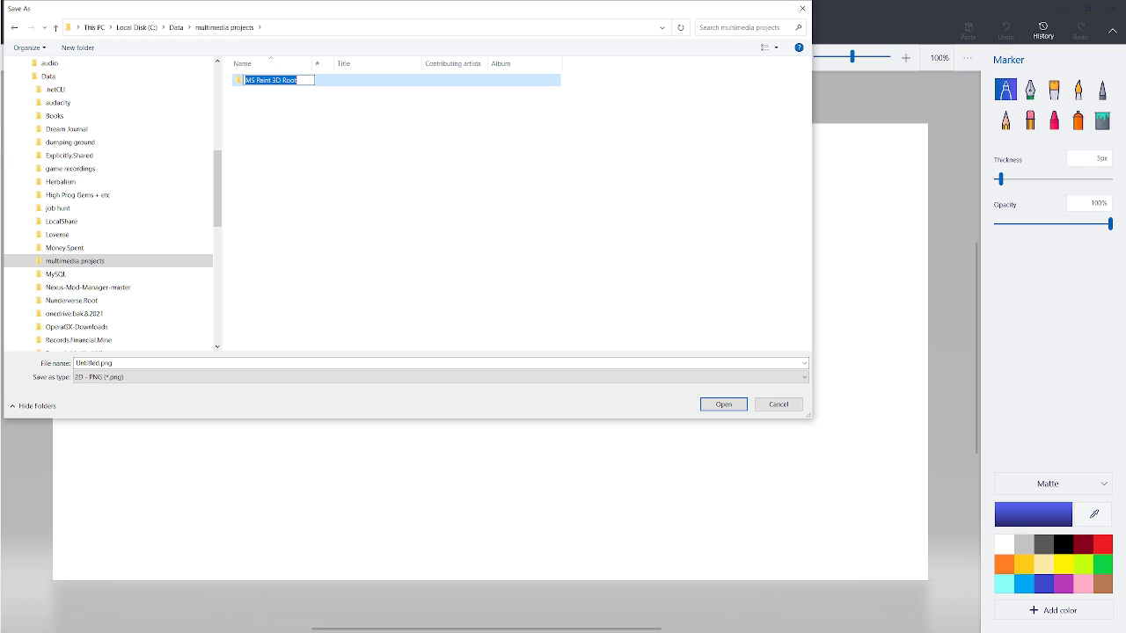
left_click(303, 168)
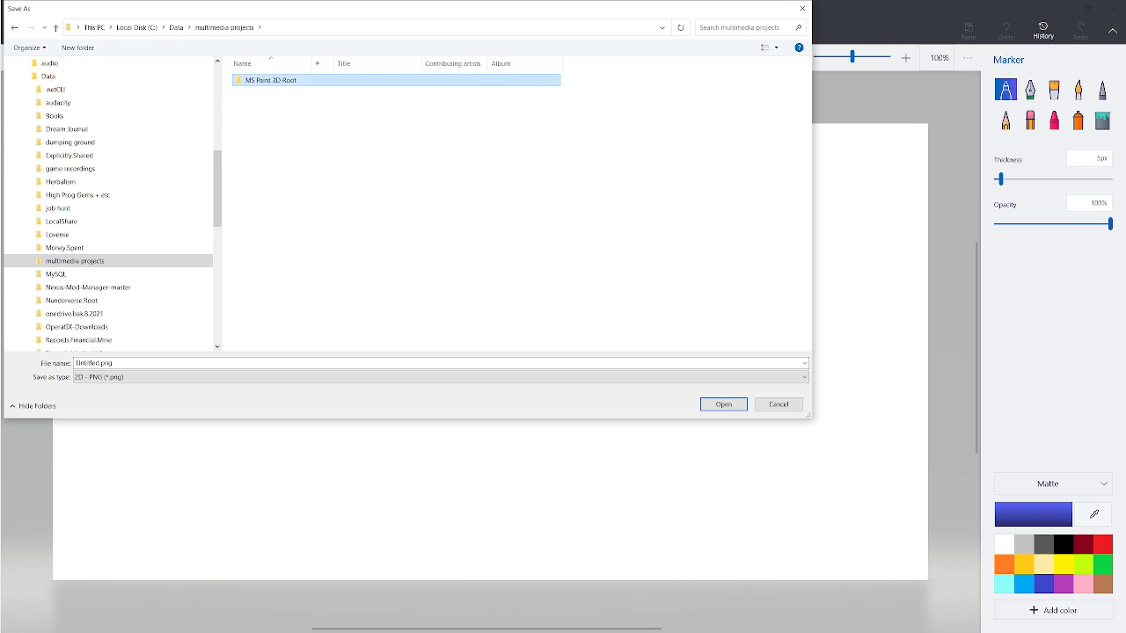
key("Return")
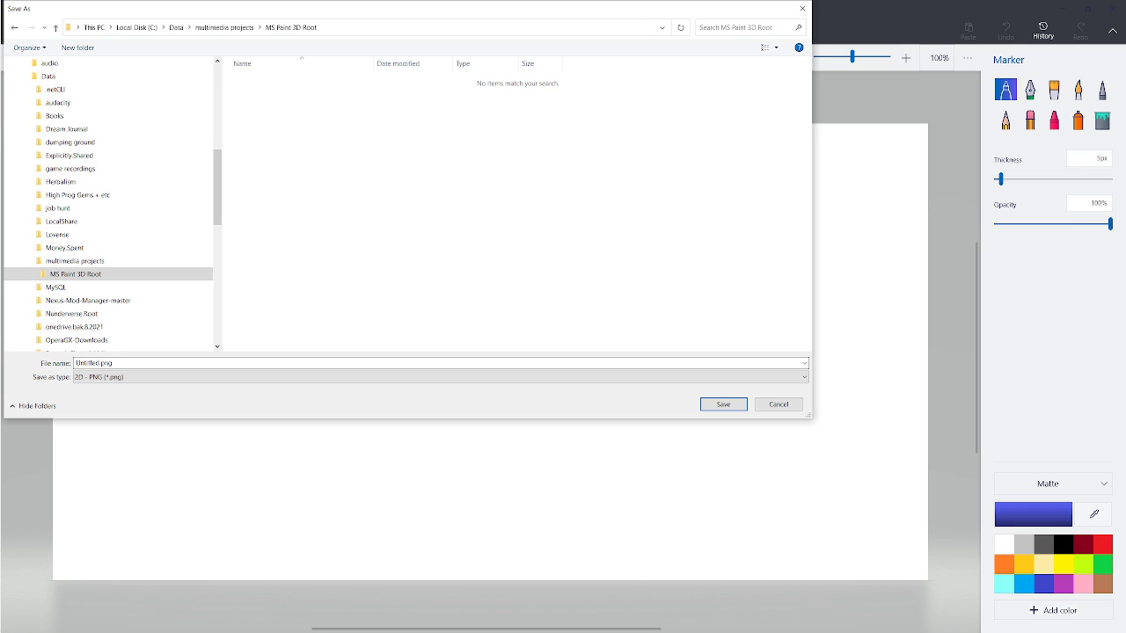
- Name the file tbd and save it as a PNG image in the MS Paint 3D Root folder
left_click(95, 364)
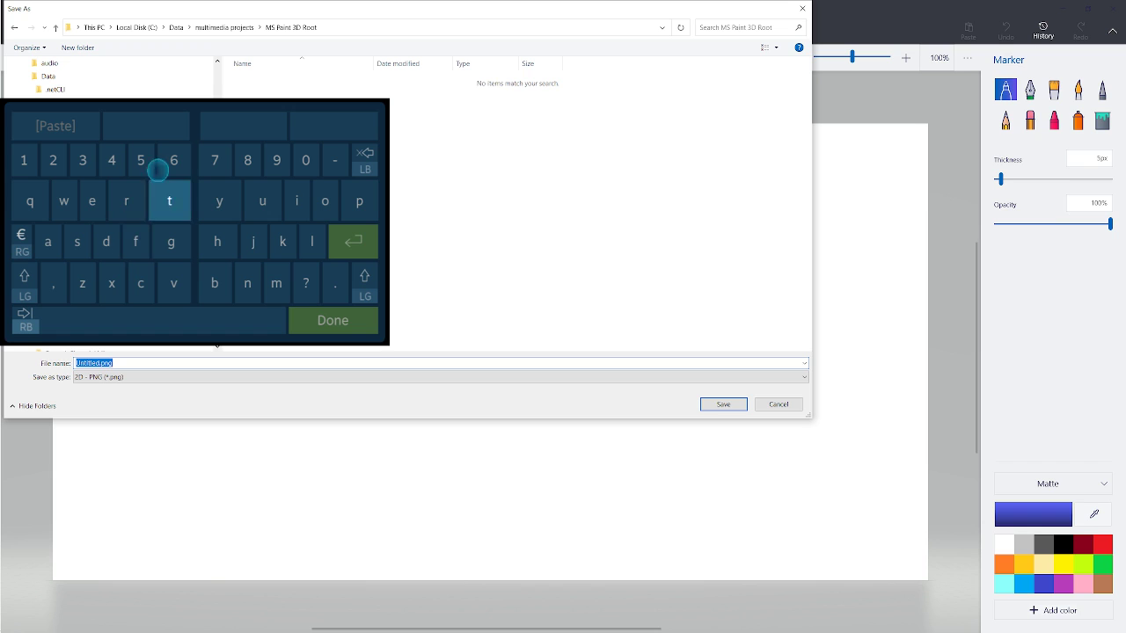
type("t")
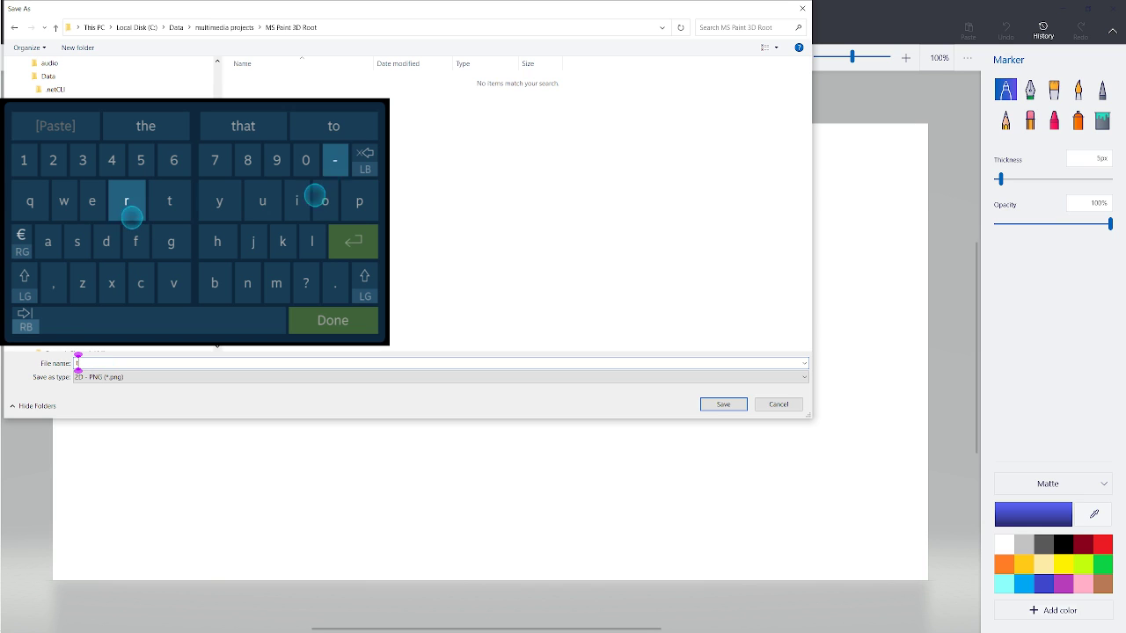
type("bd")
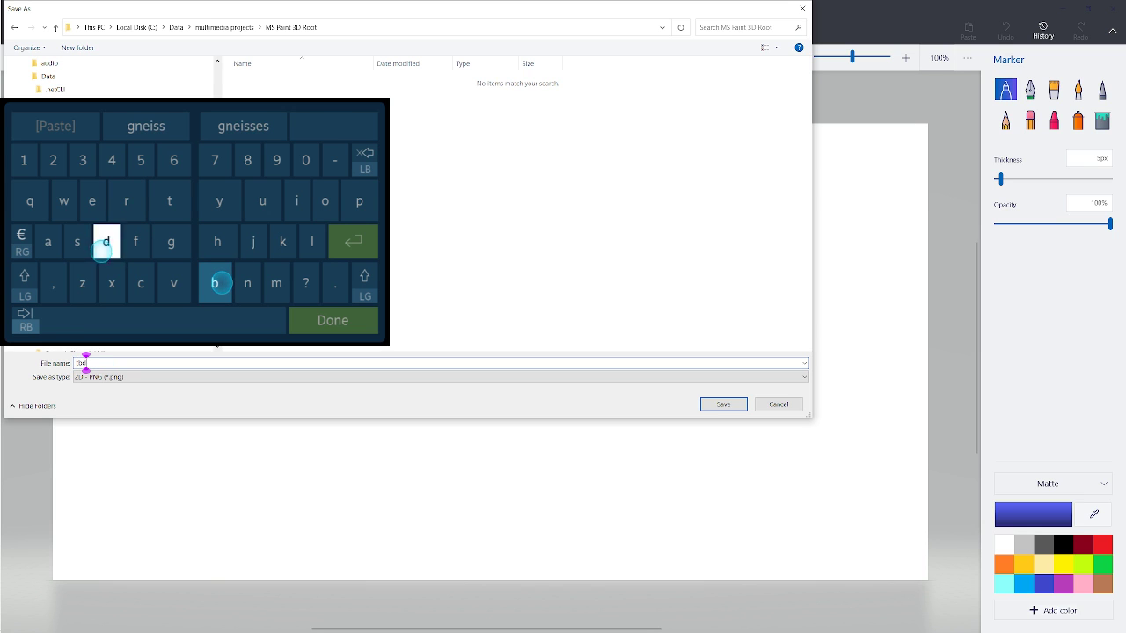
left_click(330, 320)
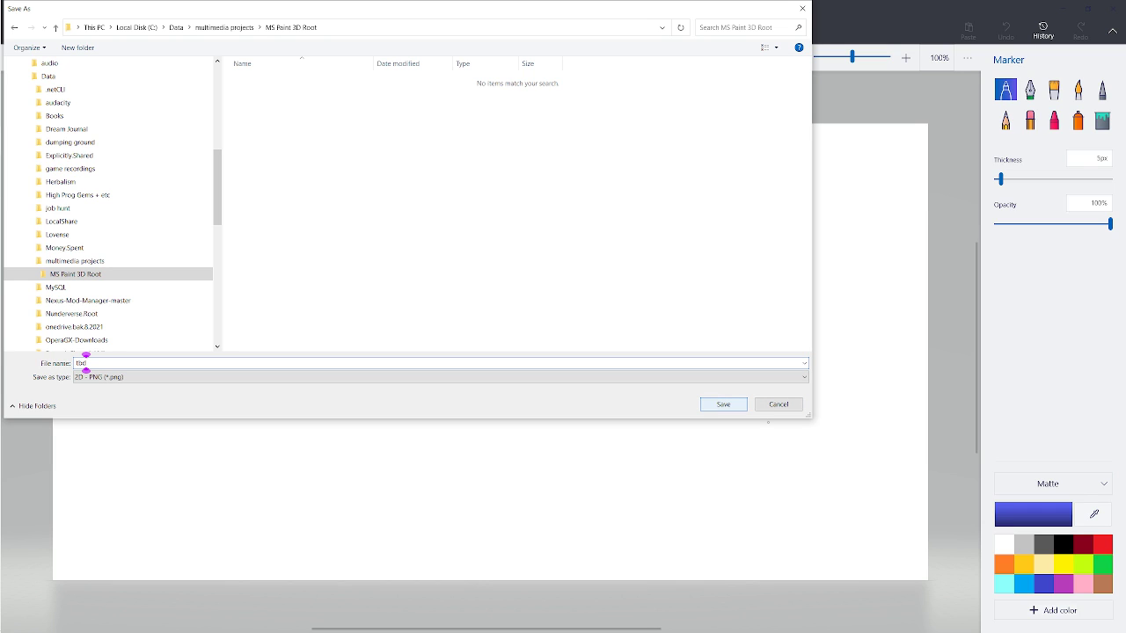
key("Return")
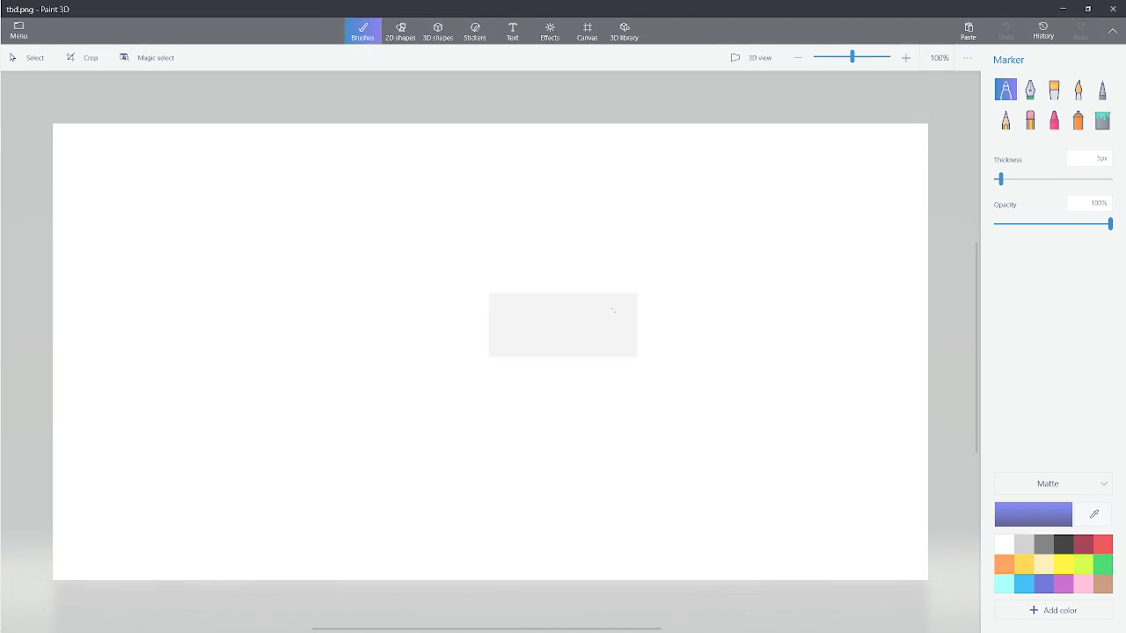
scroll(725, 400, "down", 4)
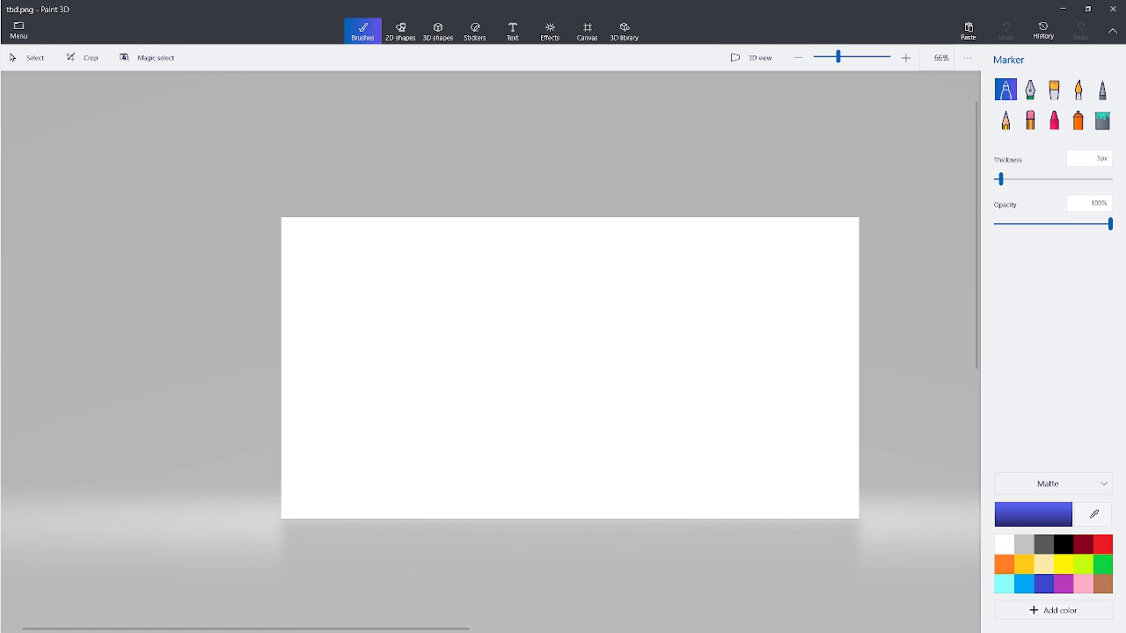
scroll(411, 334, "down", 4)
scroll(502, 345, "up", 4)
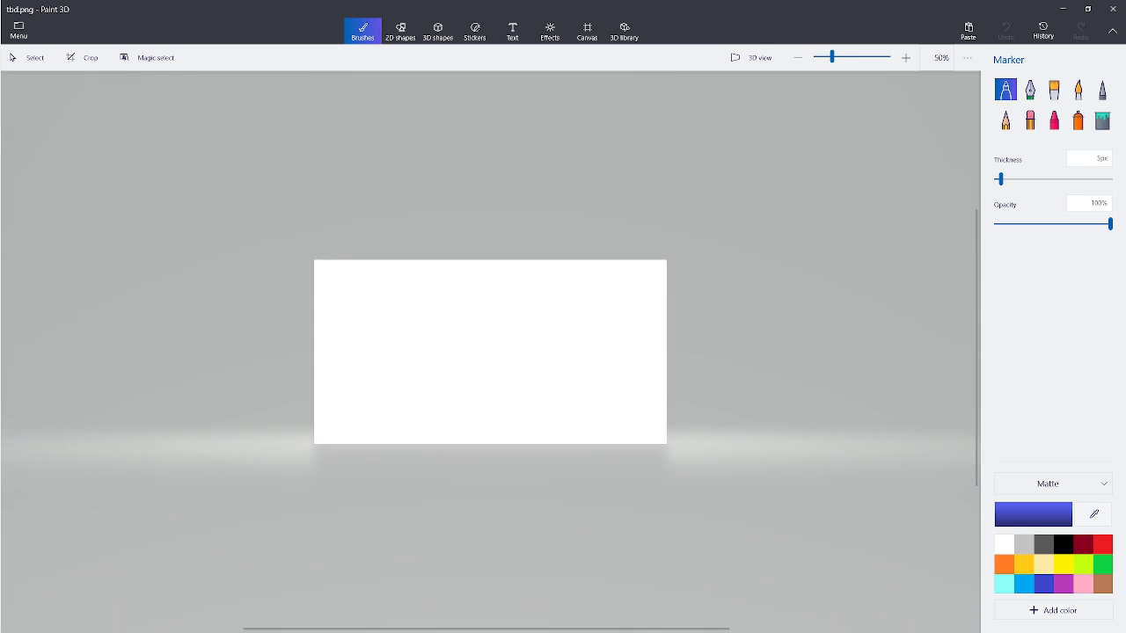
scroll(499, 348, "down", 4)
scroll(456, 339, "up", 6)
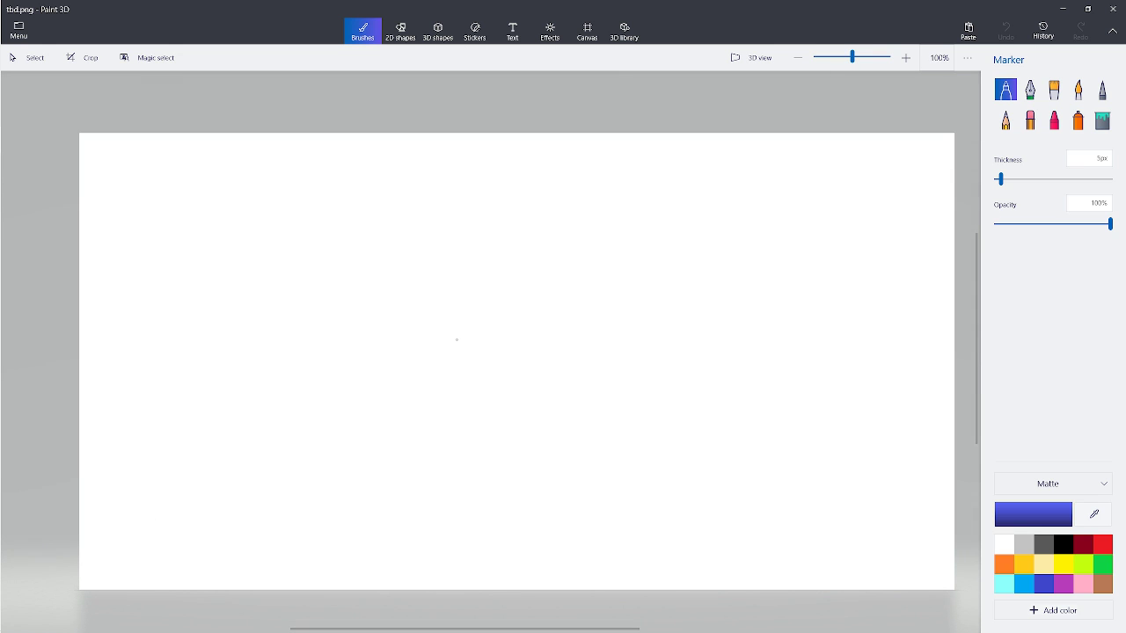
scroll(456, 340, "down", 2)
scroll(457, 339, "up", 2)
scroll(454, 337, "down", 2)
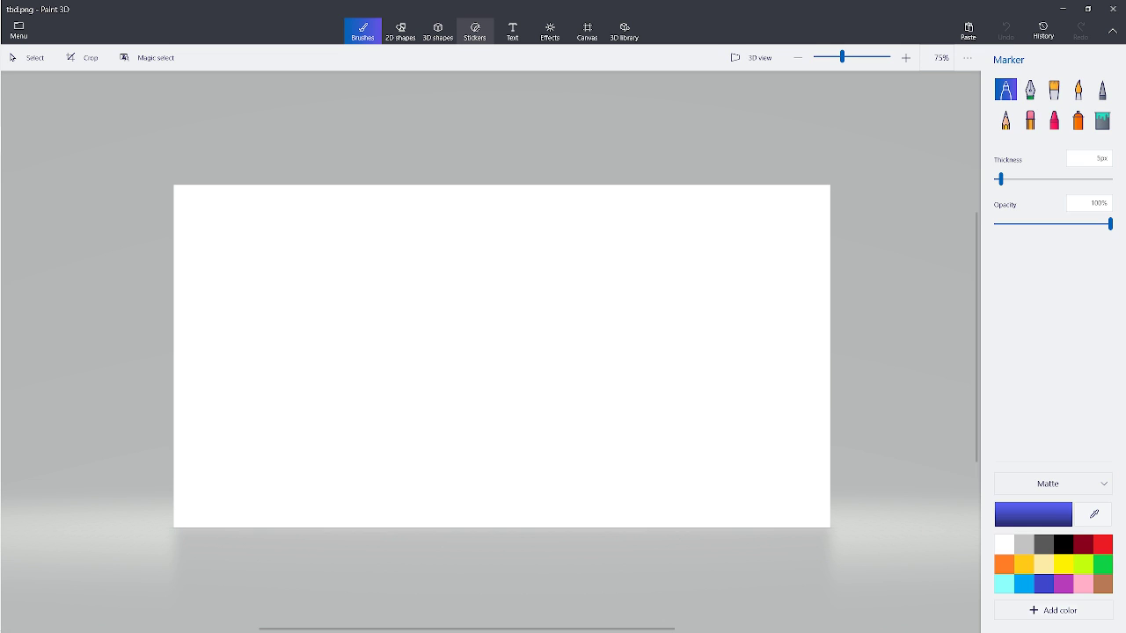
- Look through the sticker and texture collections and place the blue cat eye sticker near the middle of the canvas
left_click(475, 32)
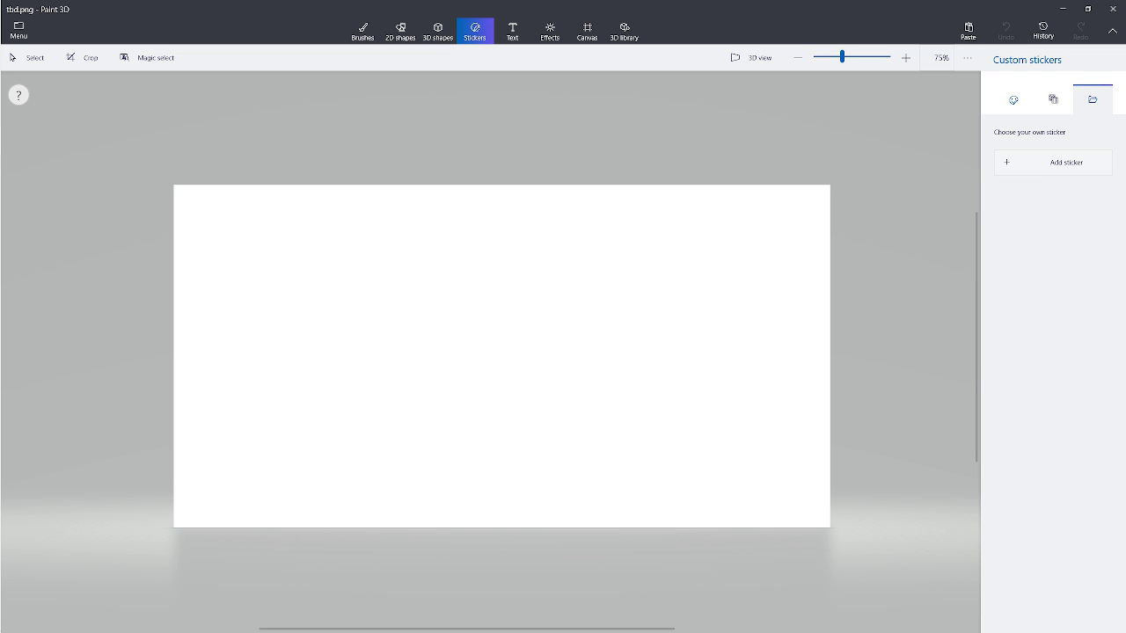
left_click(1013, 99)
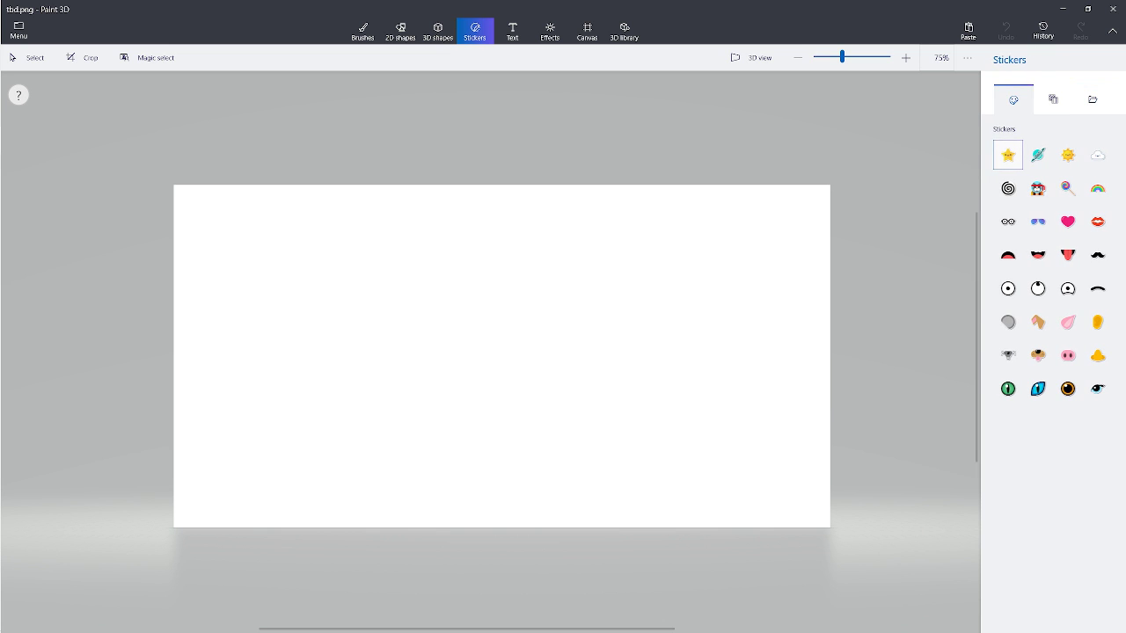
left_click(1053, 99)
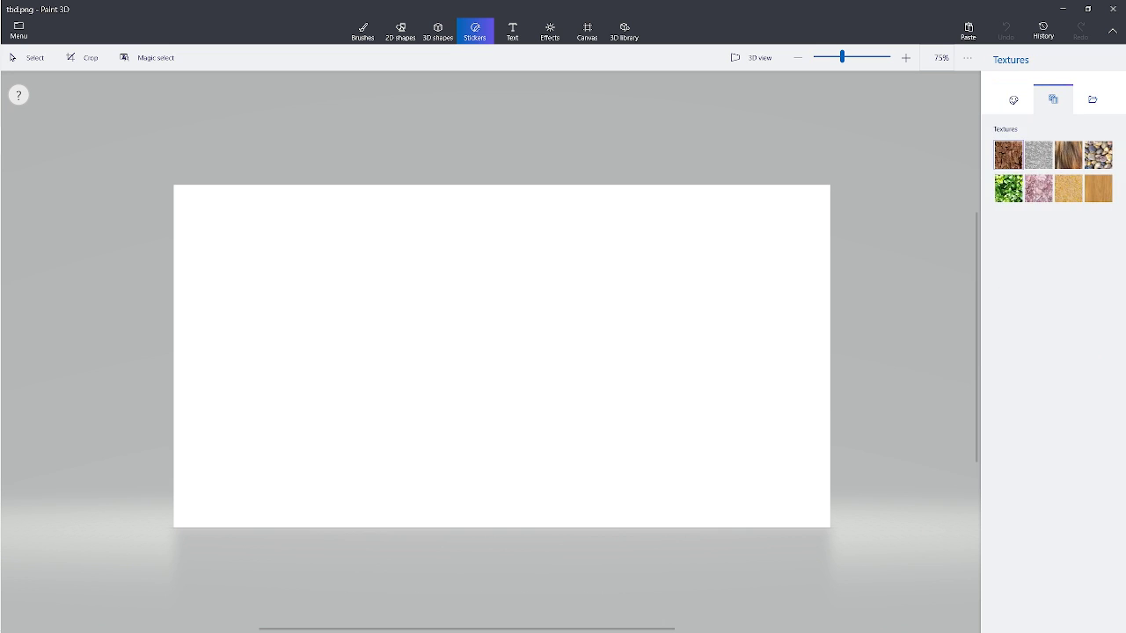
left_click(1092, 100)
left_click(1013, 99)
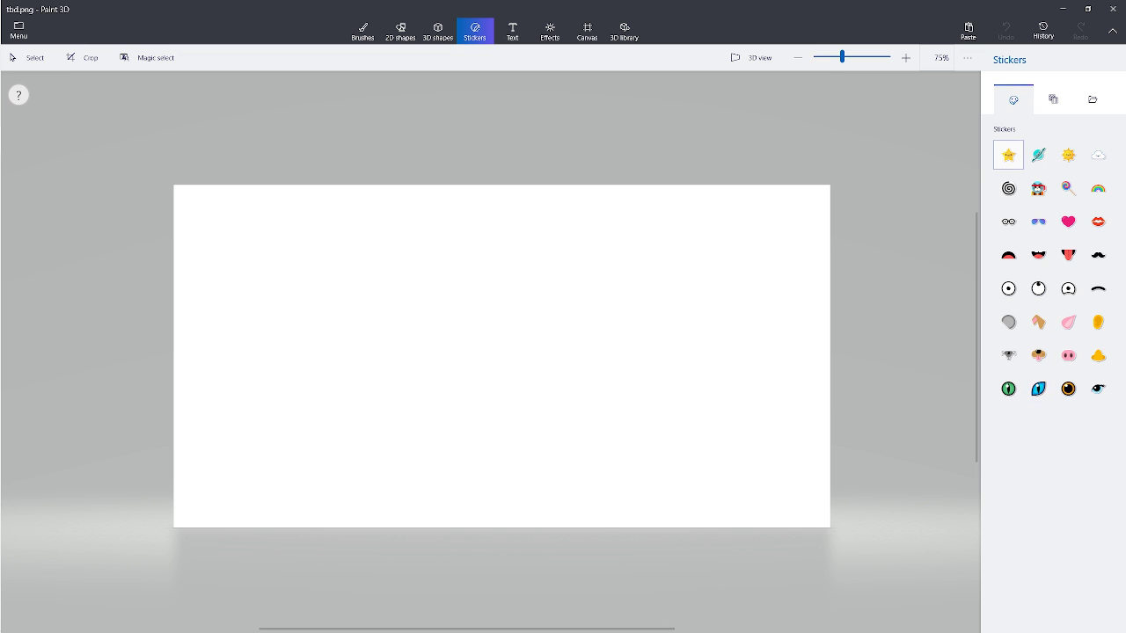
left_click(1037, 388)
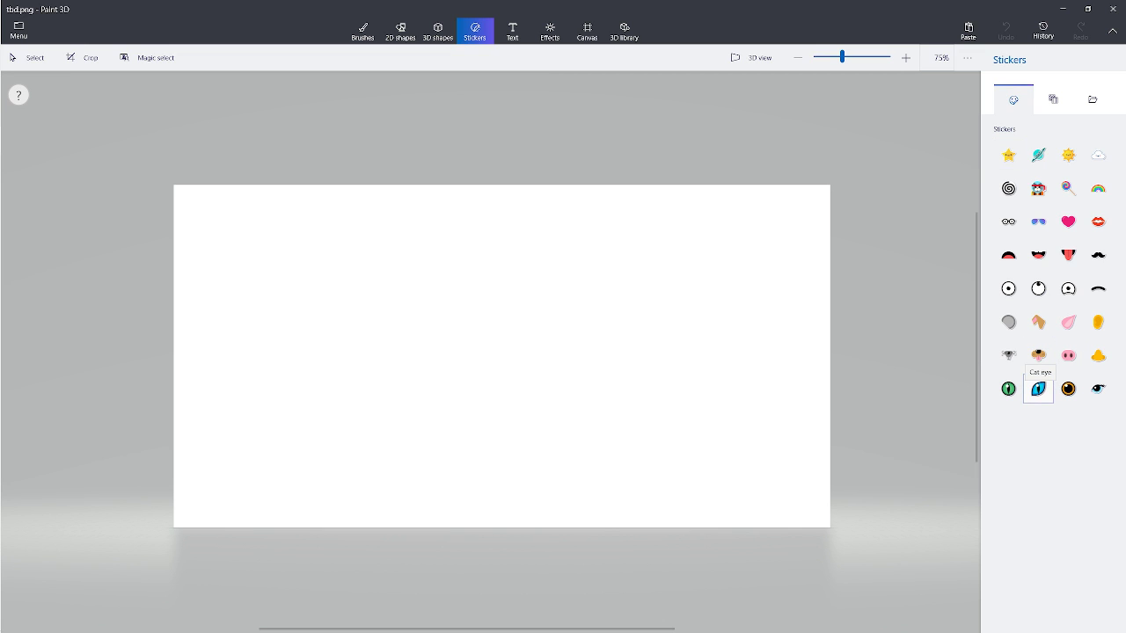
right_click(565, 322)
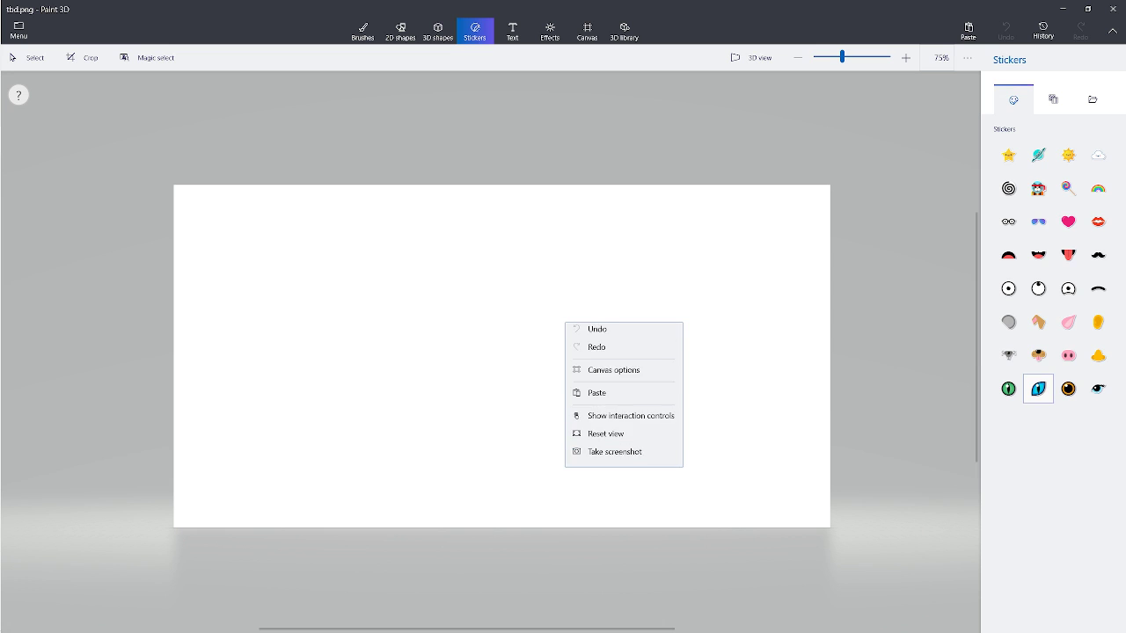
left_click(597, 400)
left_click(537, 327)
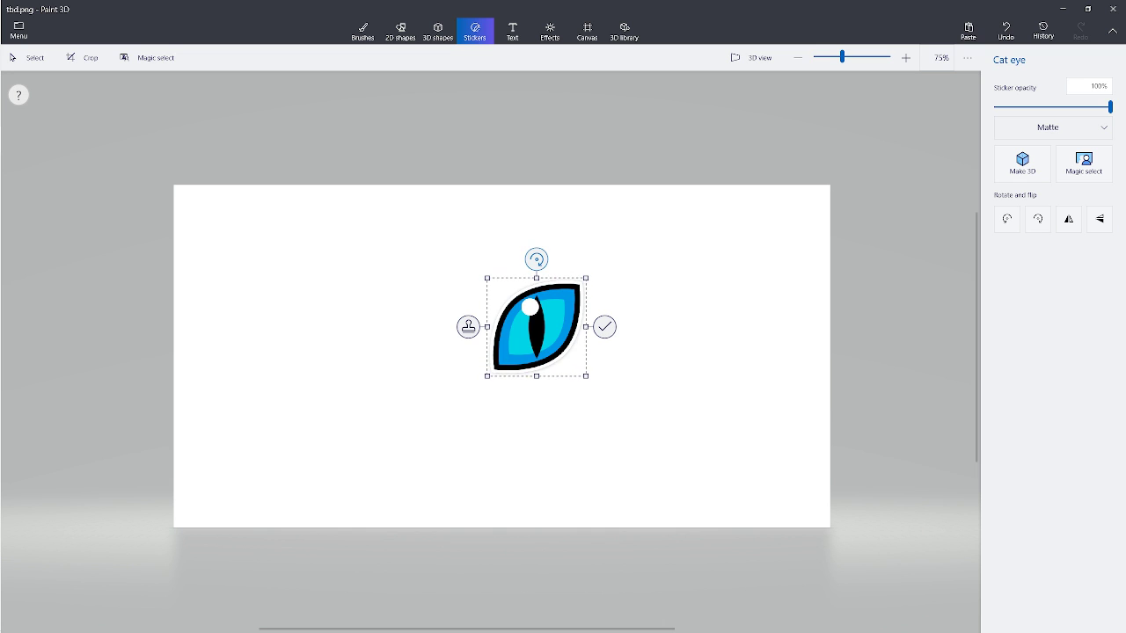
- Rotate the cat eye sticker until the eye lies horizontally and apply it to the canvas
left_click_drag(536, 259, 569, 268)
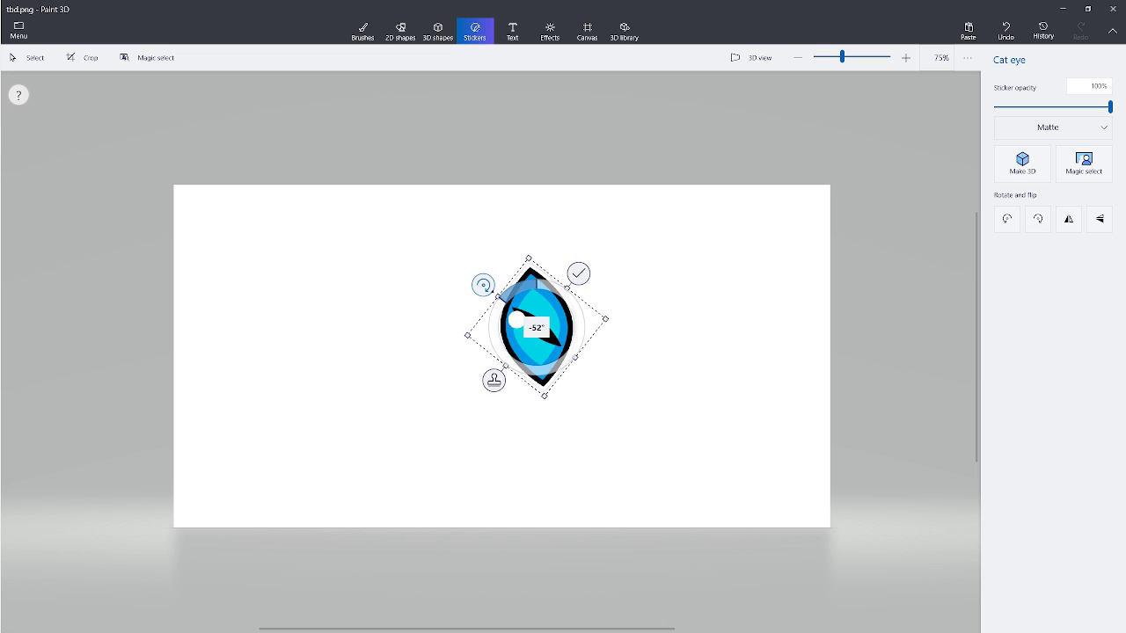
left_click_drag(554, 315, 546, 308)
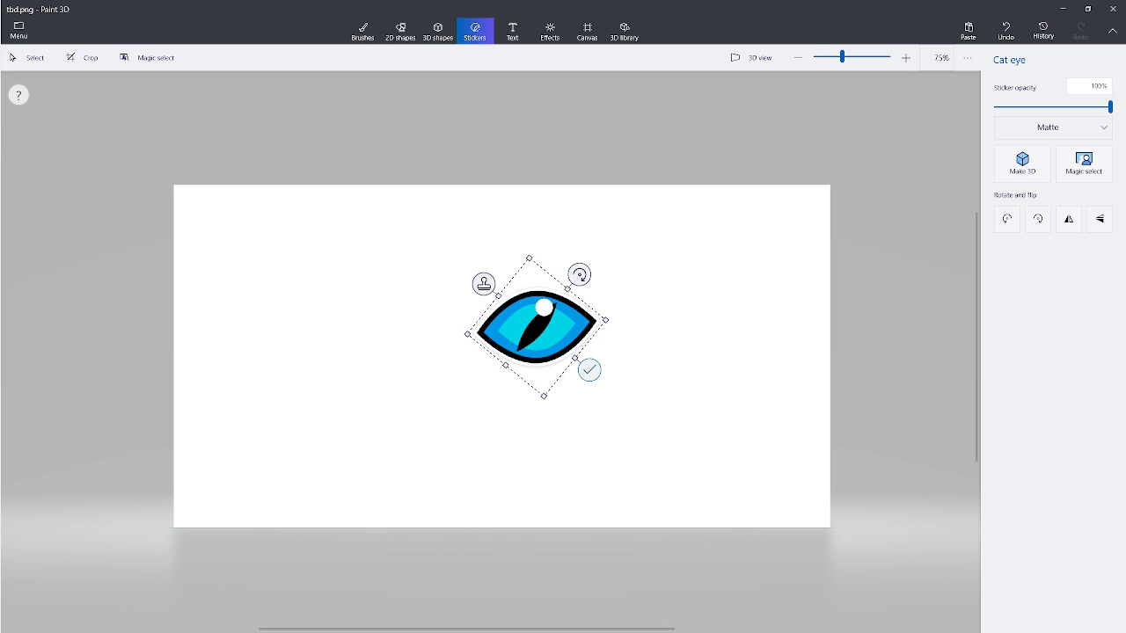
left_click(589, 370)
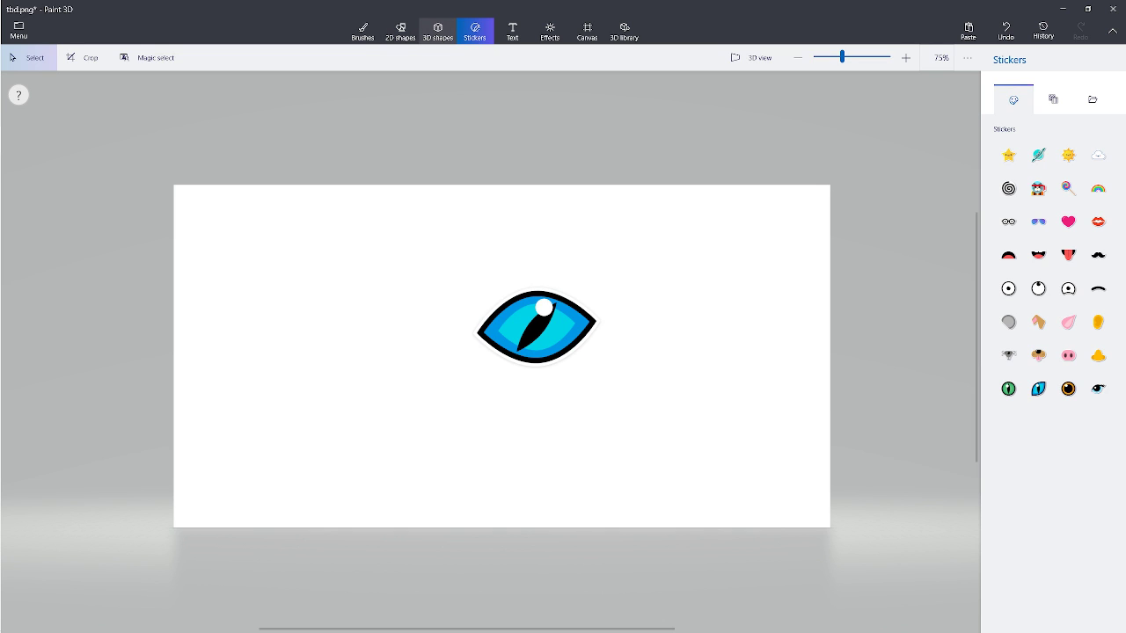
- Draw an upright blue 3D cylinder on the canvas to the right of the cat eye
left_click(437, 31)
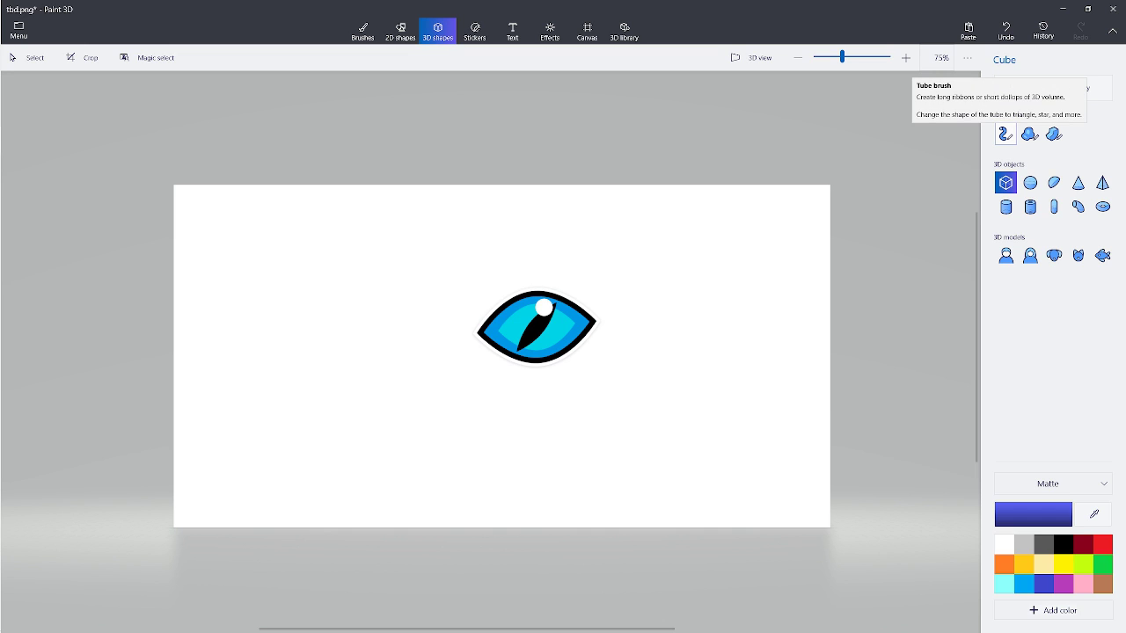
left_click(1004, 134)
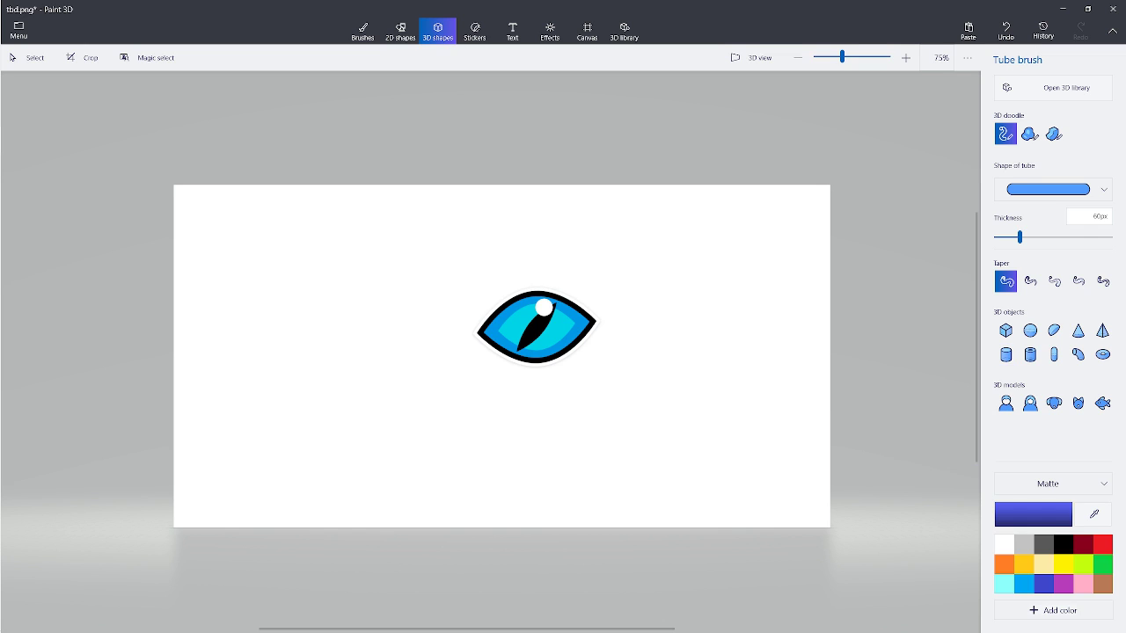
left_click(1005, 354)
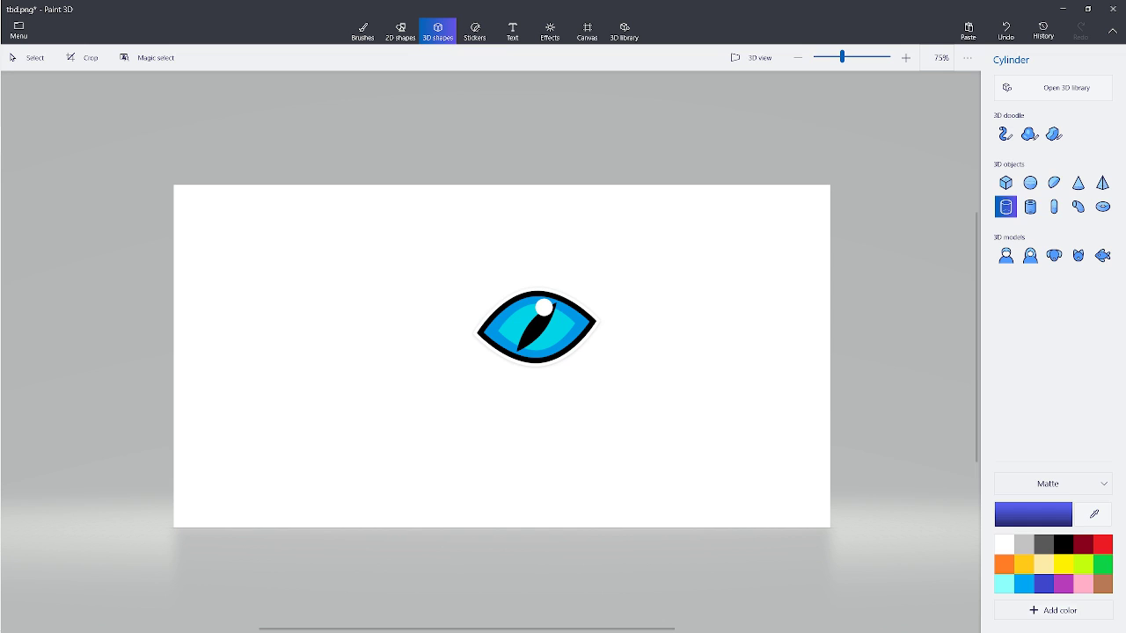
left_click_drag(677, 298, 730, 396)
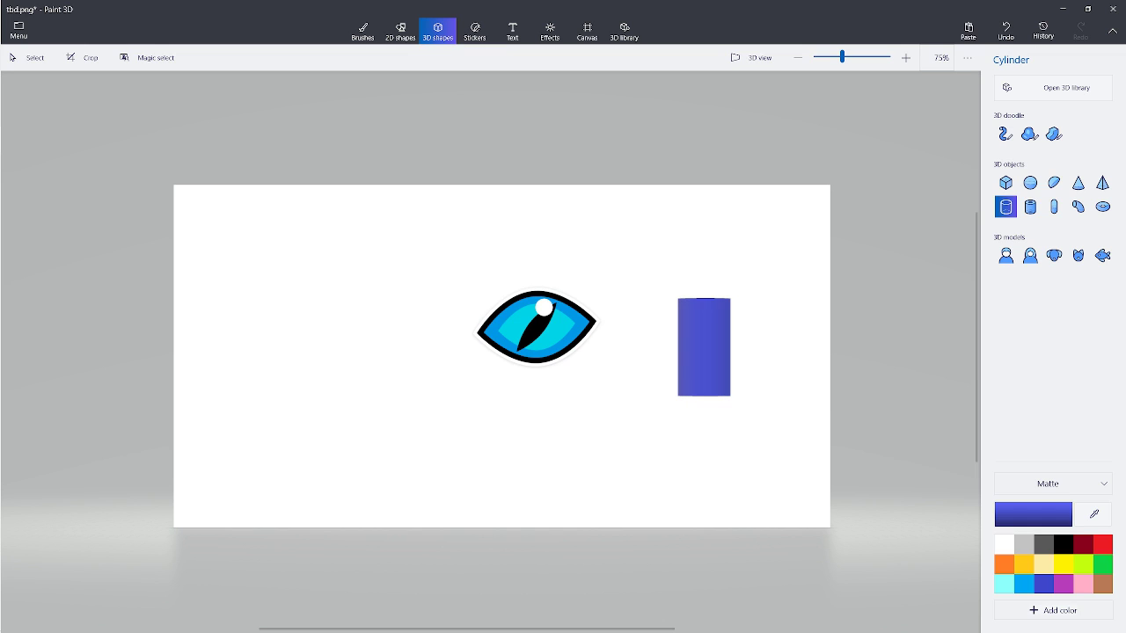
left_click_drag(401, 254, 350, 403)
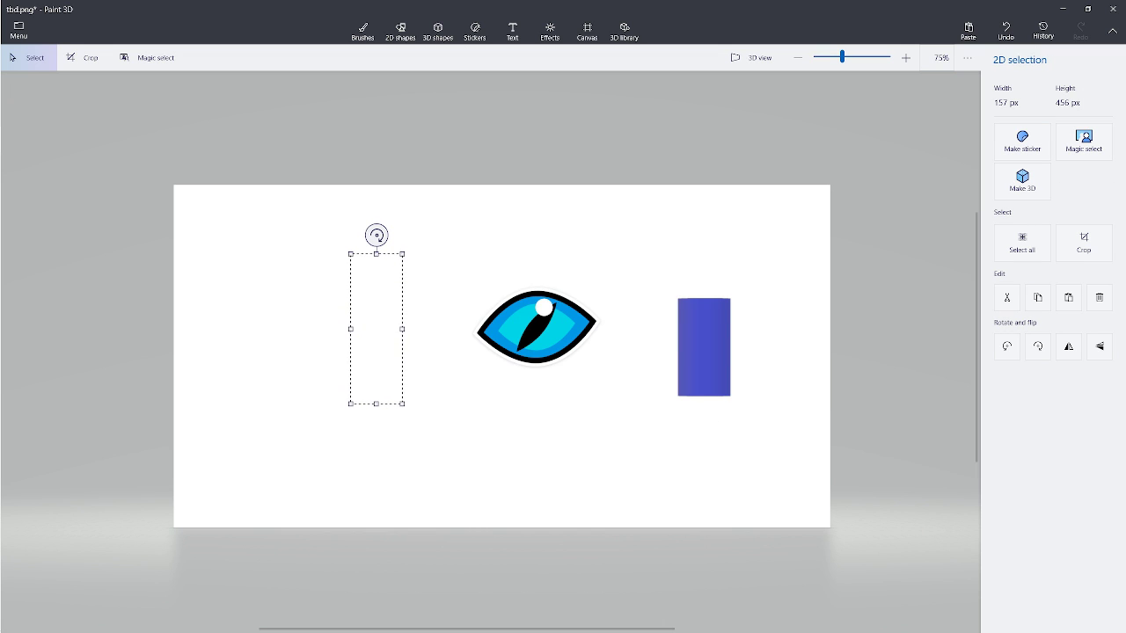
- Rotate the cylinder around all three axes so it lies tilted with one end facing right, and bring it slightly forward in depth
left_click(704, 348)
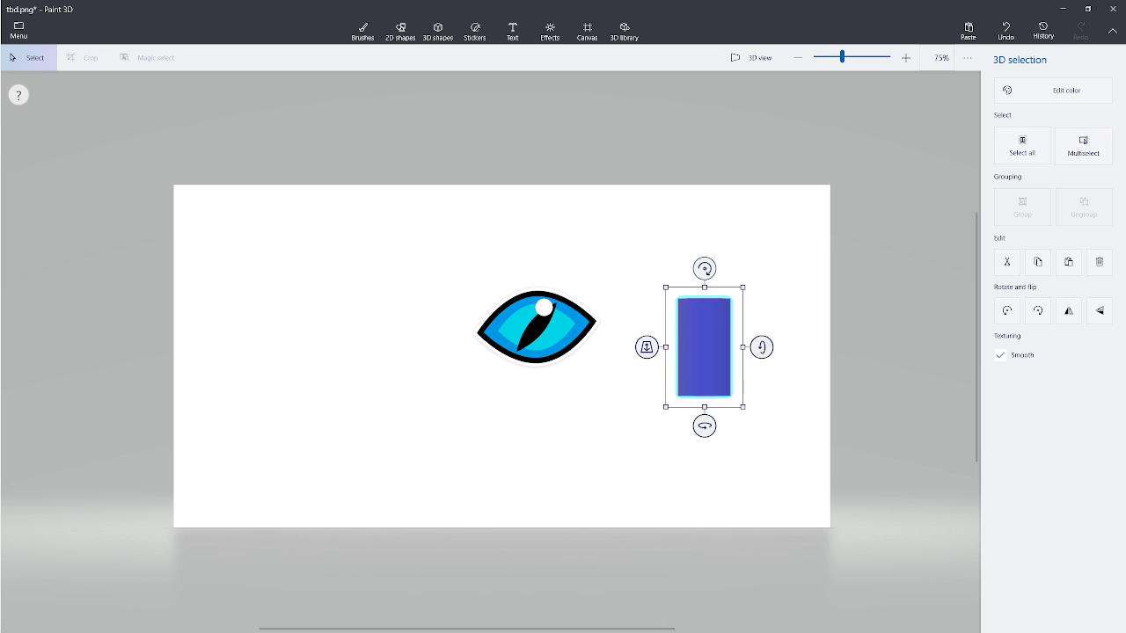
left_click_drag(761, 347, 762, 376)
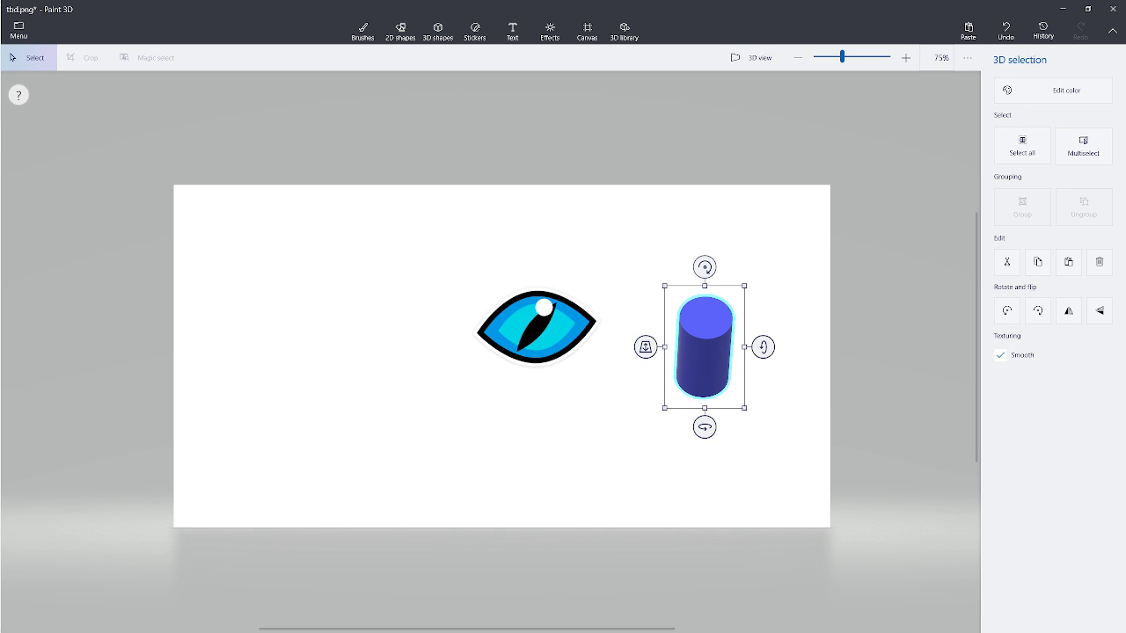
left_click(704, 267)
left_click_drag(704, 266, 636, 307)
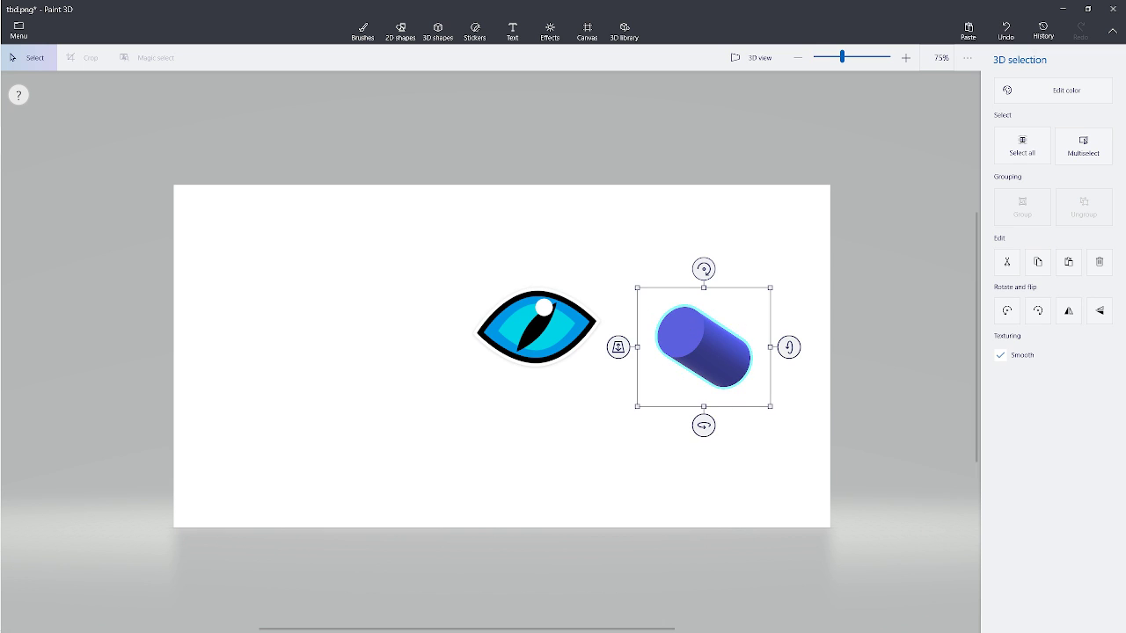
left_click_drag(704, 425, 663, 426)
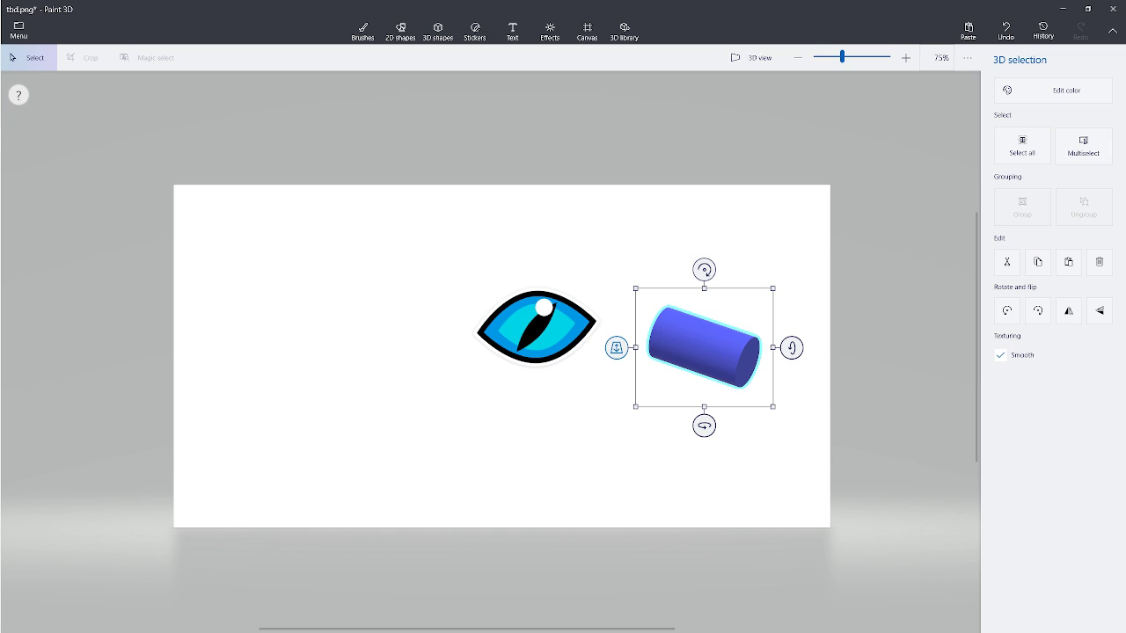
mouse_move(616, 347)
left_mouse_down()
mouse_move(616, 430)
mouse_move(619, 347)
left_mouse_up()
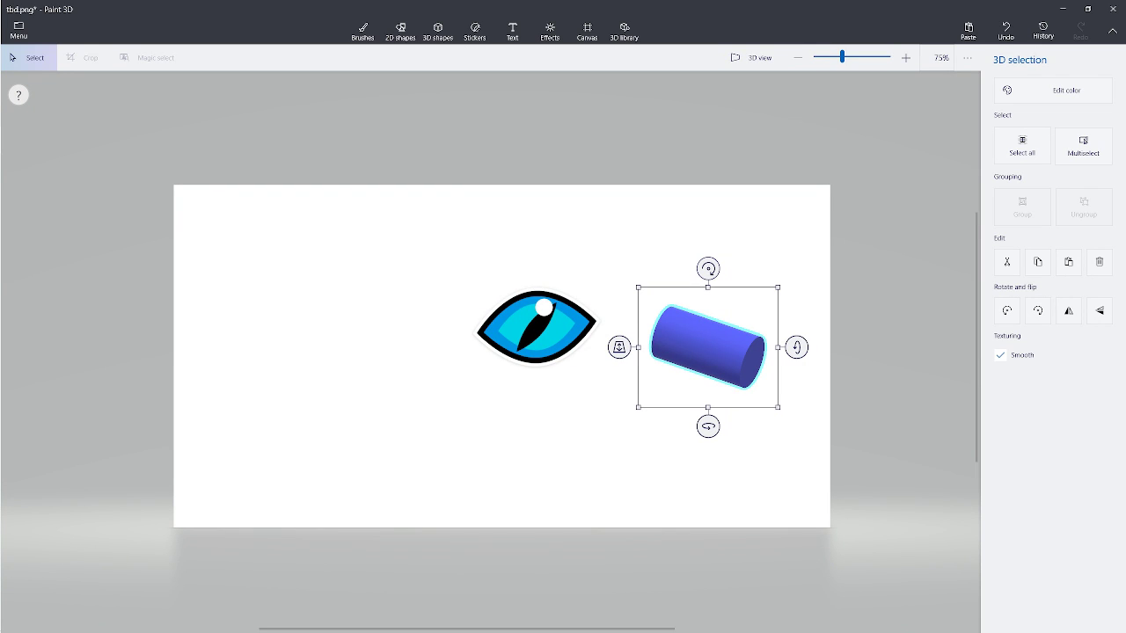
- Draw a closed triangle over the left part of the cylinder with the Sharp edge 3D doodle
left_click(438, 32)
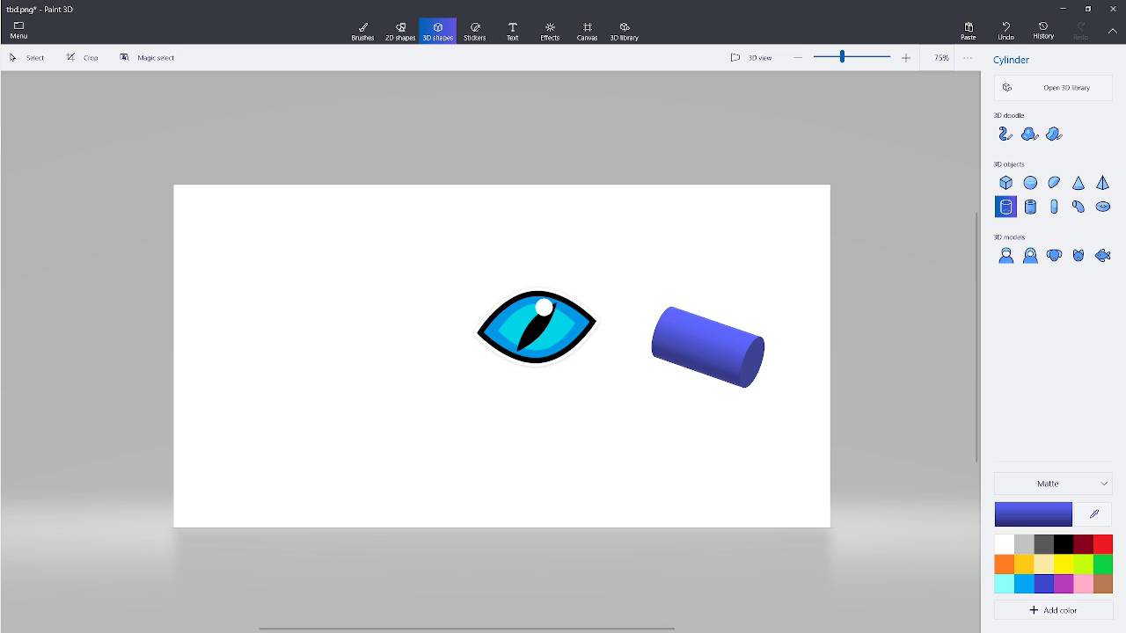
scroll(839, 185, "down", 1)
scroll(779, 302, "up", 4)
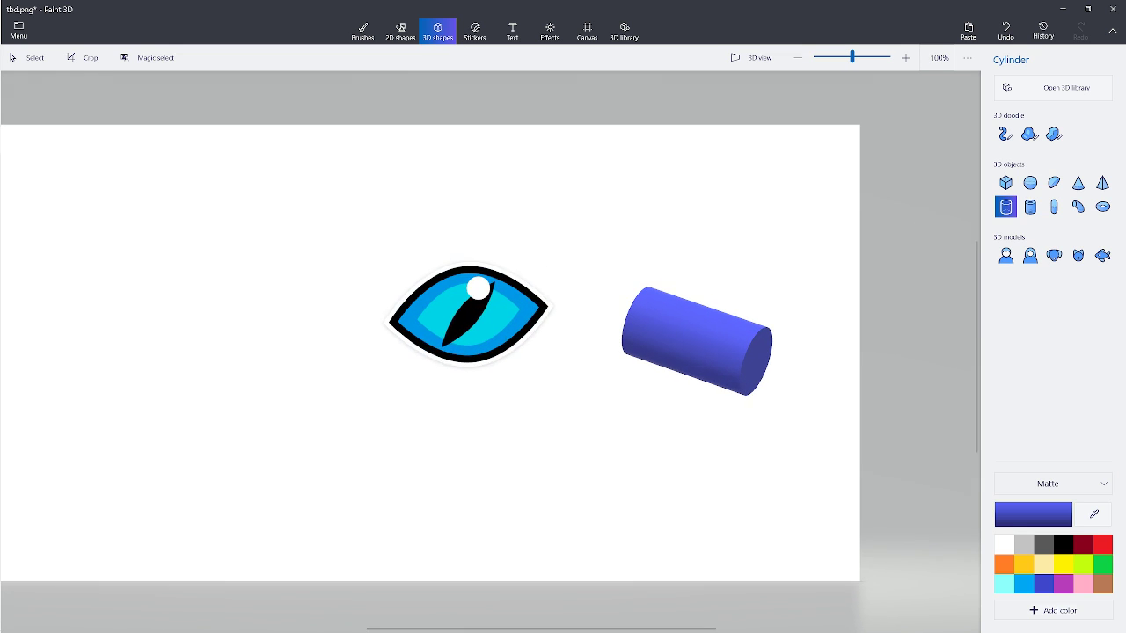
scroll(707, 380, "down", 8)
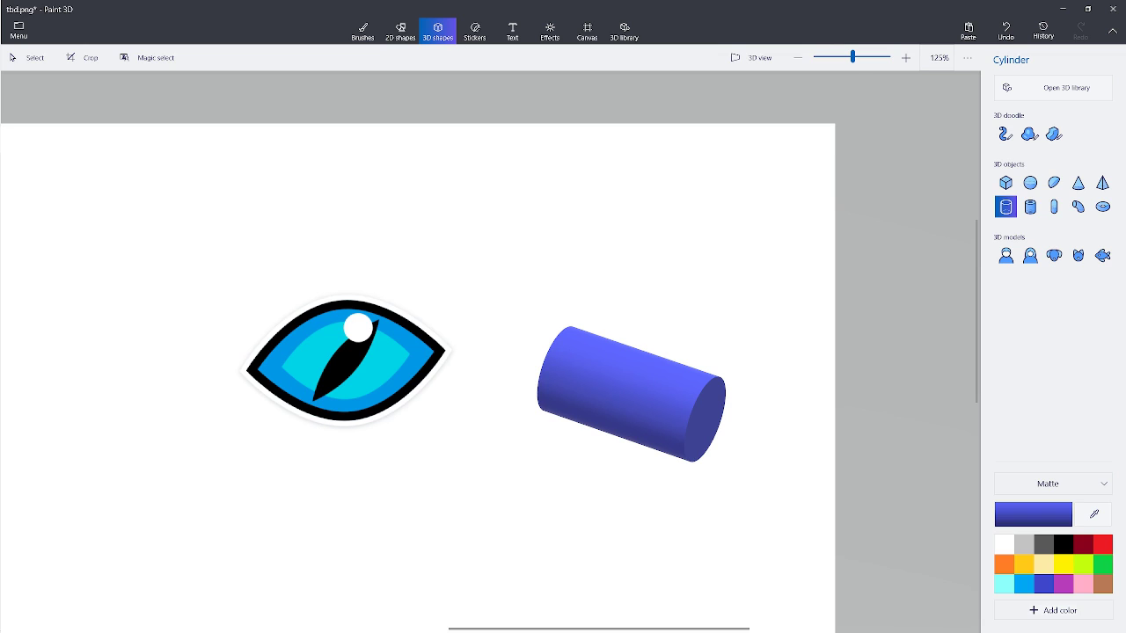
scroll(715, 383, "up", 1)
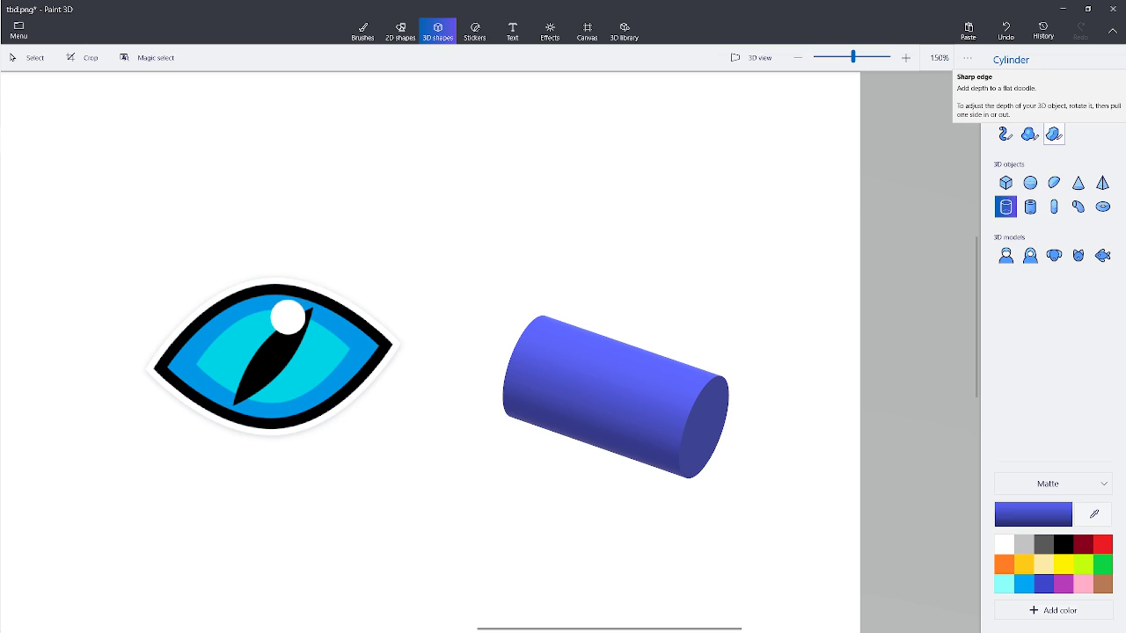
left_click(1054, 133)
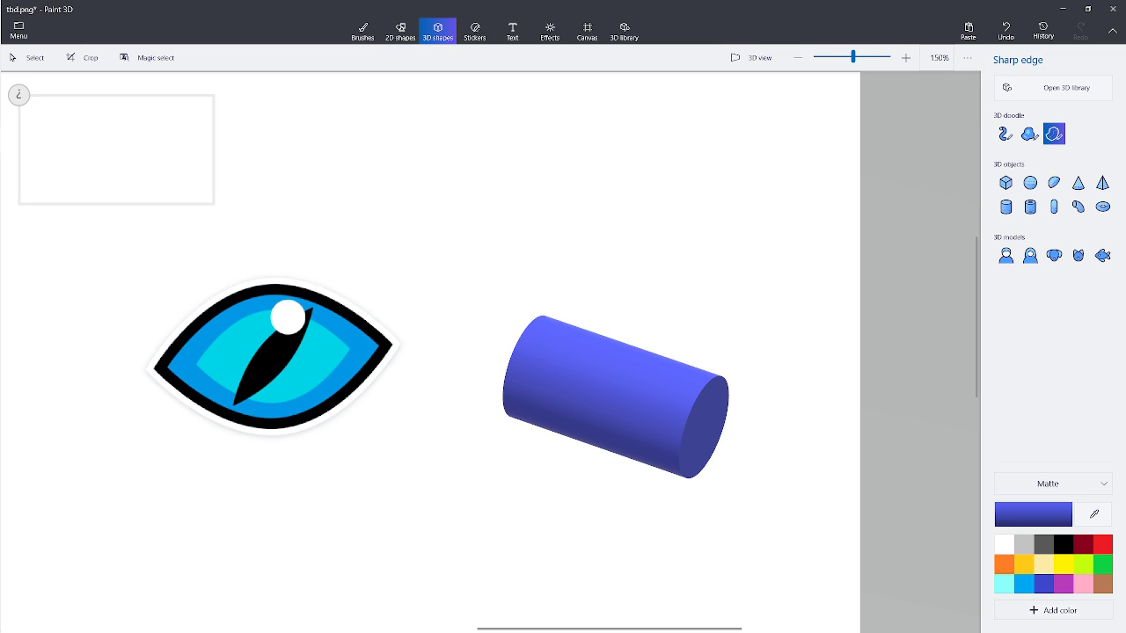
left_click_drag(560, 338, 563, 344)
right_click(518, 391)
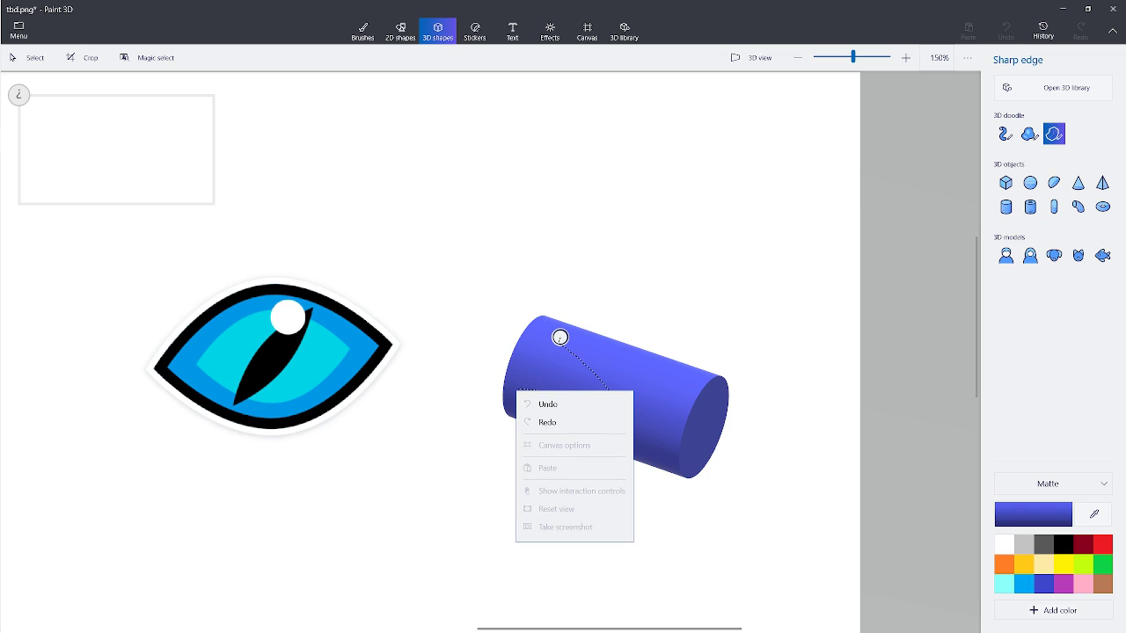
left_click(517, 390)
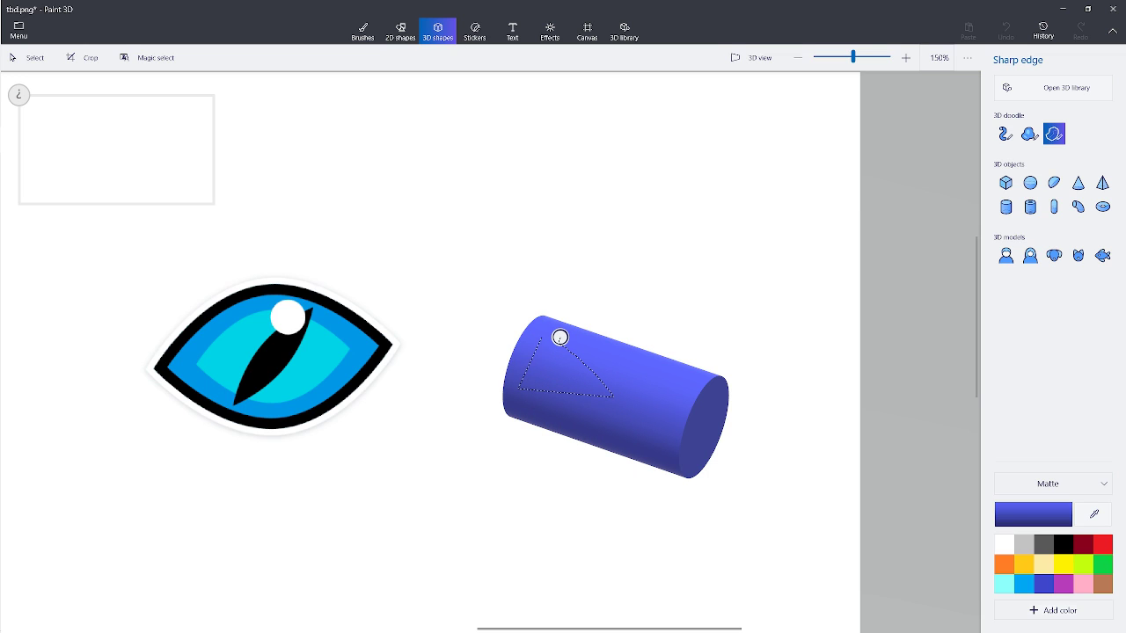
left_click(561, 338)
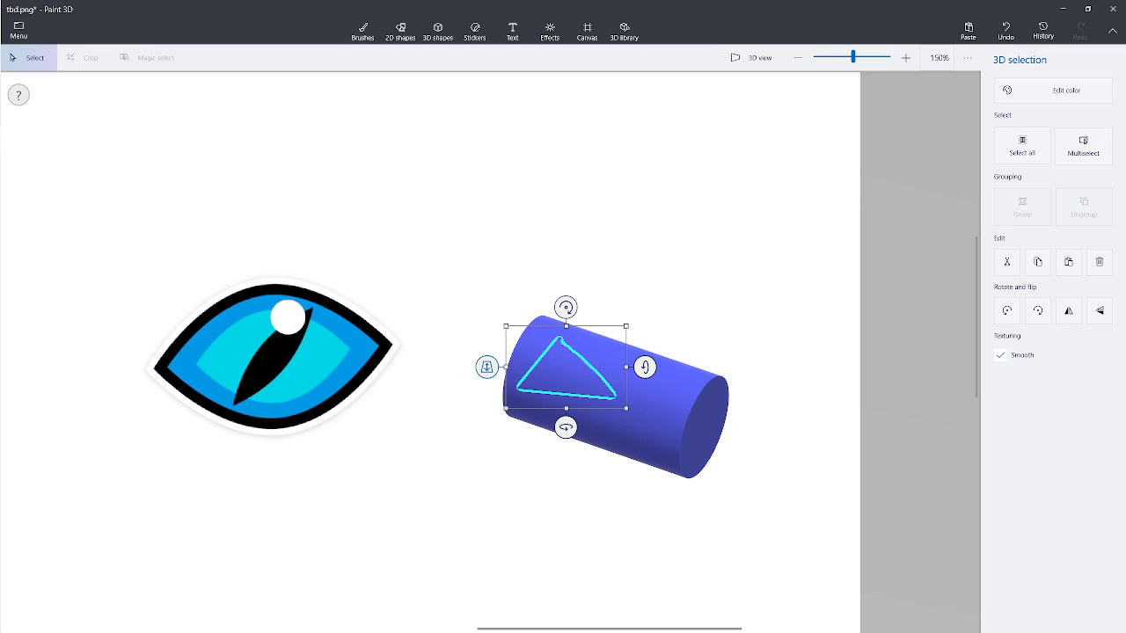
- Bring the triangle doodle forward in depth and move it to the empty area above the cat eye
mouse_move(486, 367)
left_mouse_down()
mouse_move(486, 596)
mouse_move(485, 555)
left_mouse_up()
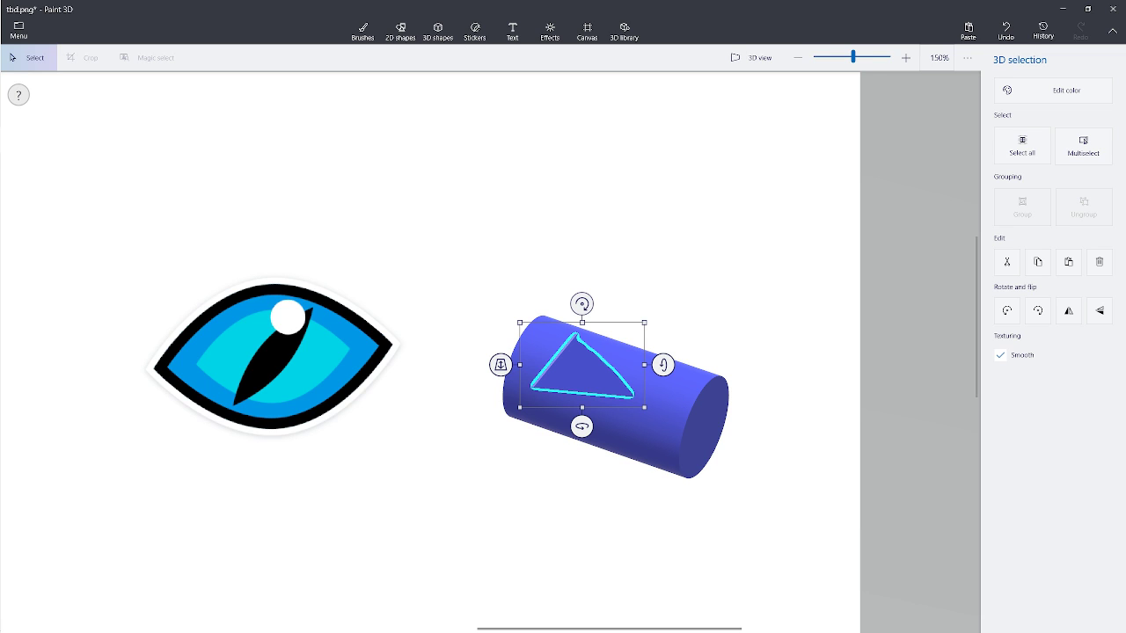
mouse_move(582, 373)
left_mouse_down()
mouse_move(560, 380)
mouse_move(496, 278)
mouse_move(361, 215)
left_mouse_up()
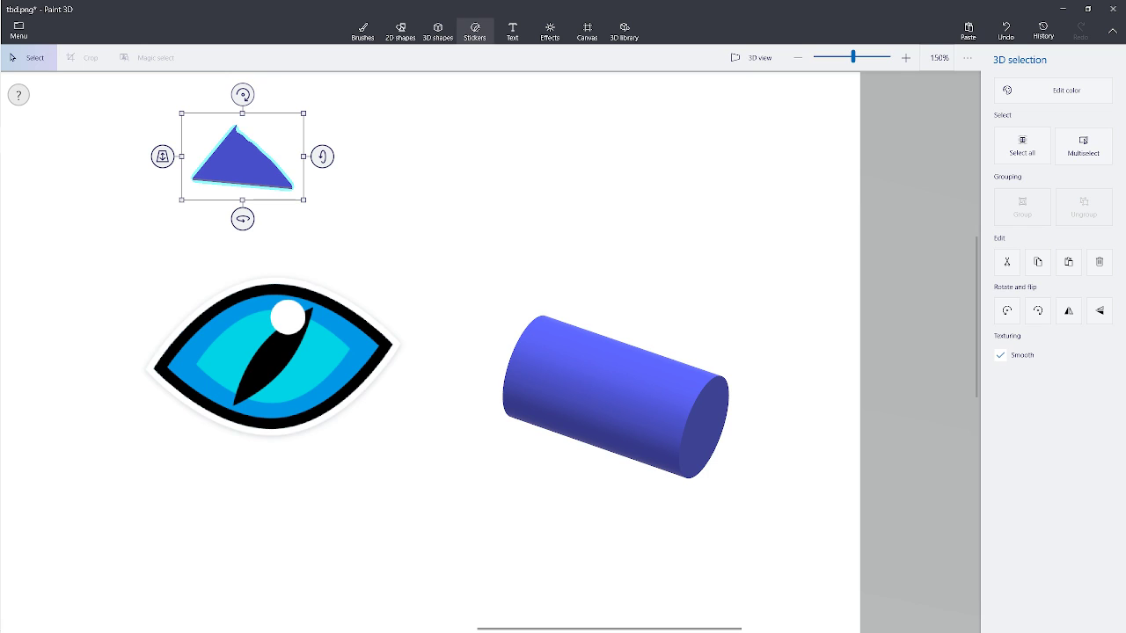
- Draw a curved S-like shape above the cylinder with the Soft edge 3D doodle and bring it forward in depth
left_click(437, 31)
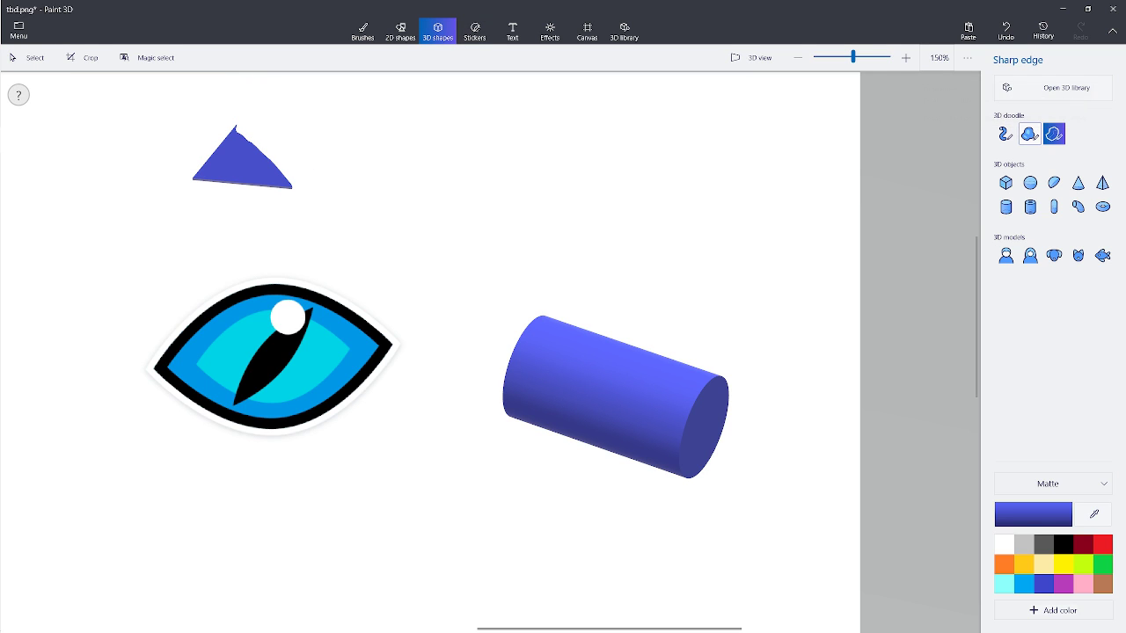
left_click(1029, 134)
mouse_move(636, 166)
left_mouse_down()
mouse_move(530, 269)
mouse_move(701, 251)
left_mouse_up()
mouse_move(720, 303)
left_mouse_down()
mouse_move(682, 192)
mouse_move(567, 243)
mouse_move(637, 167)
left_mouse_up()
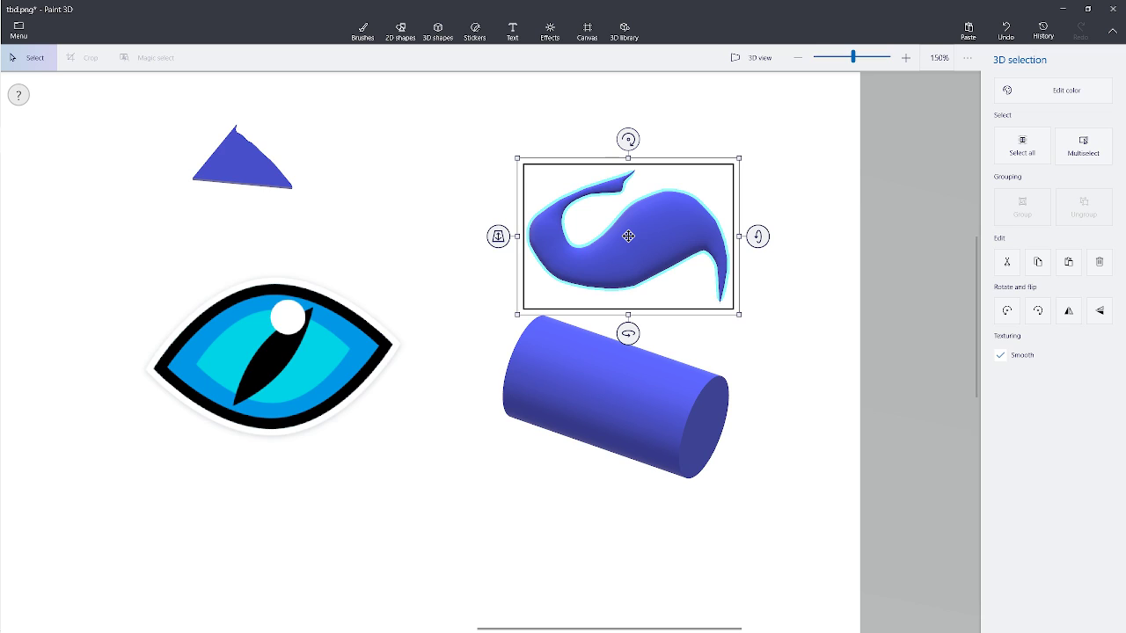
left_click_drag(498, 235, 498, 309)
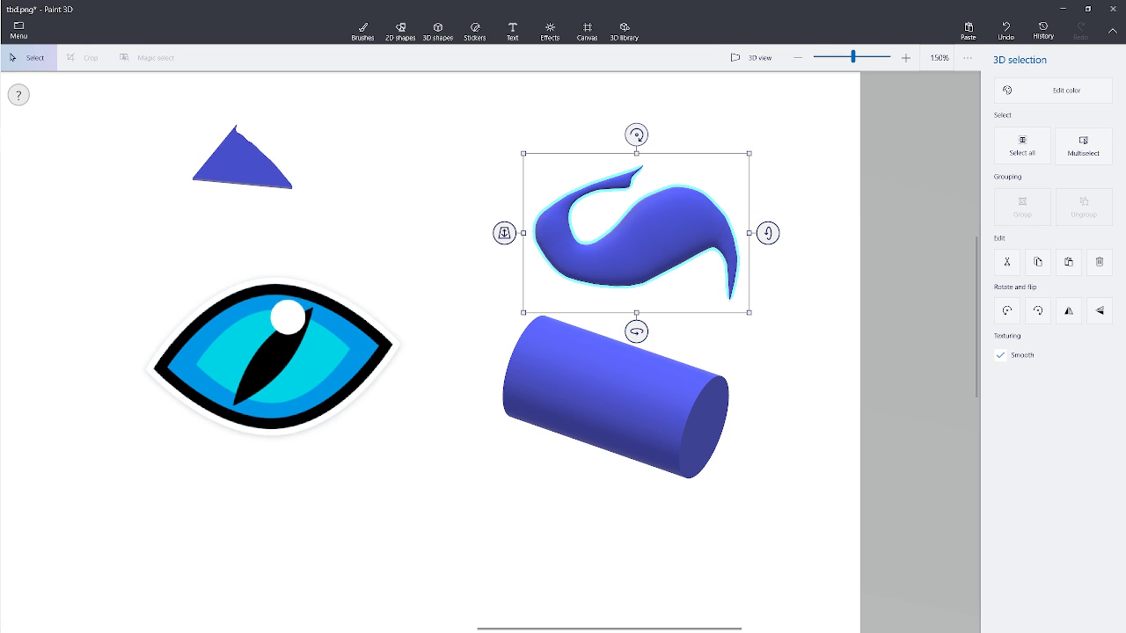
left_click(437, 32)
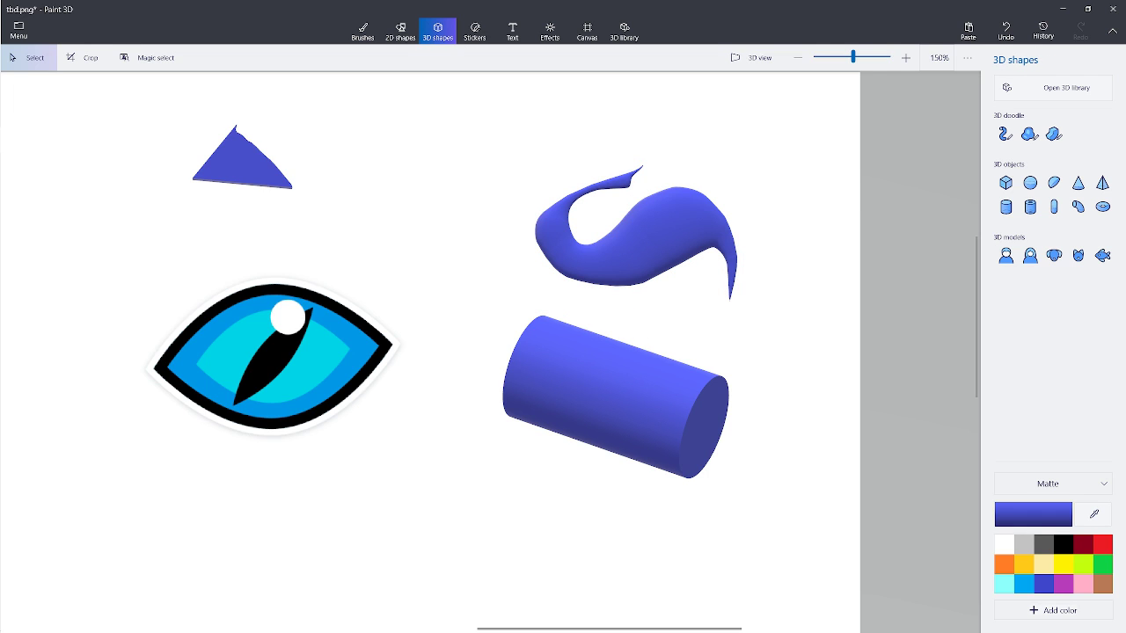
left_click(640, 241)
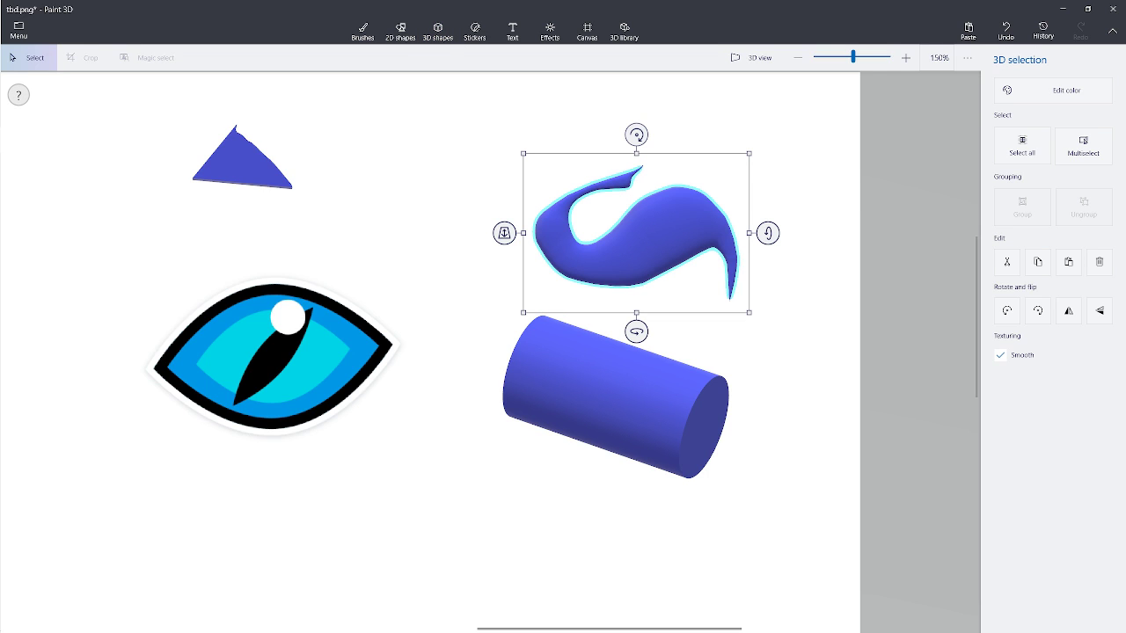
- Rotate the S-like doodle above the cylinder around all three axes, turning it until its curve faces the opposite way
left_click_drag(636, 331, 567, 332)
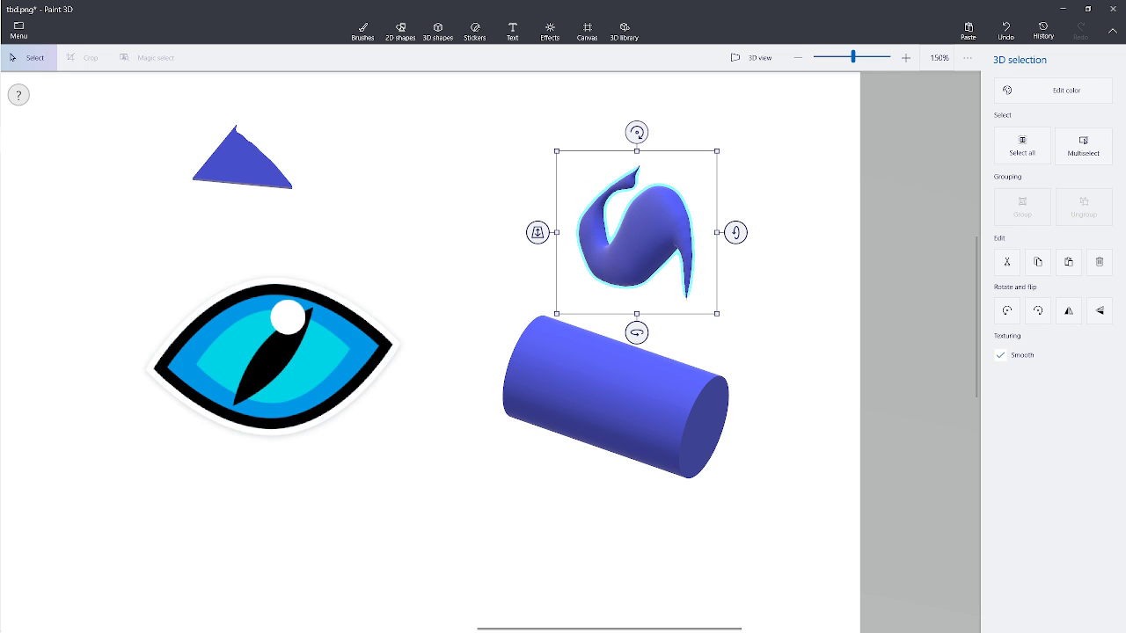
mouse_move(735, 232)
left_mouse_down()
mouse_move(733, 329)
mouse_move(736, 233)
left_mouse_up()
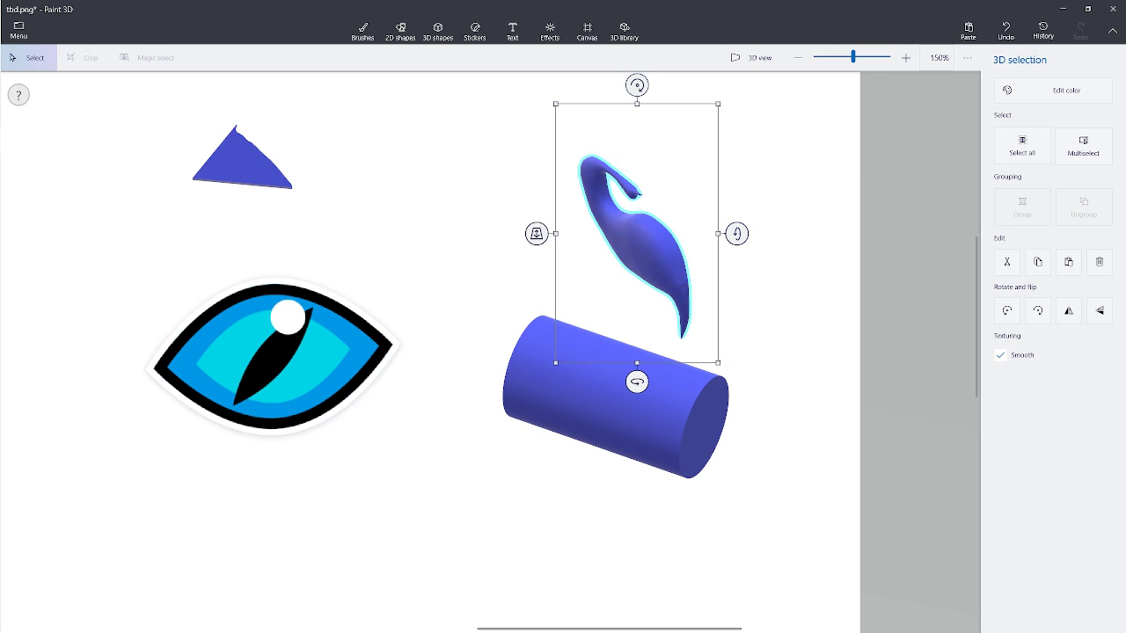
left_click_drag(637, 84, 584, 95)
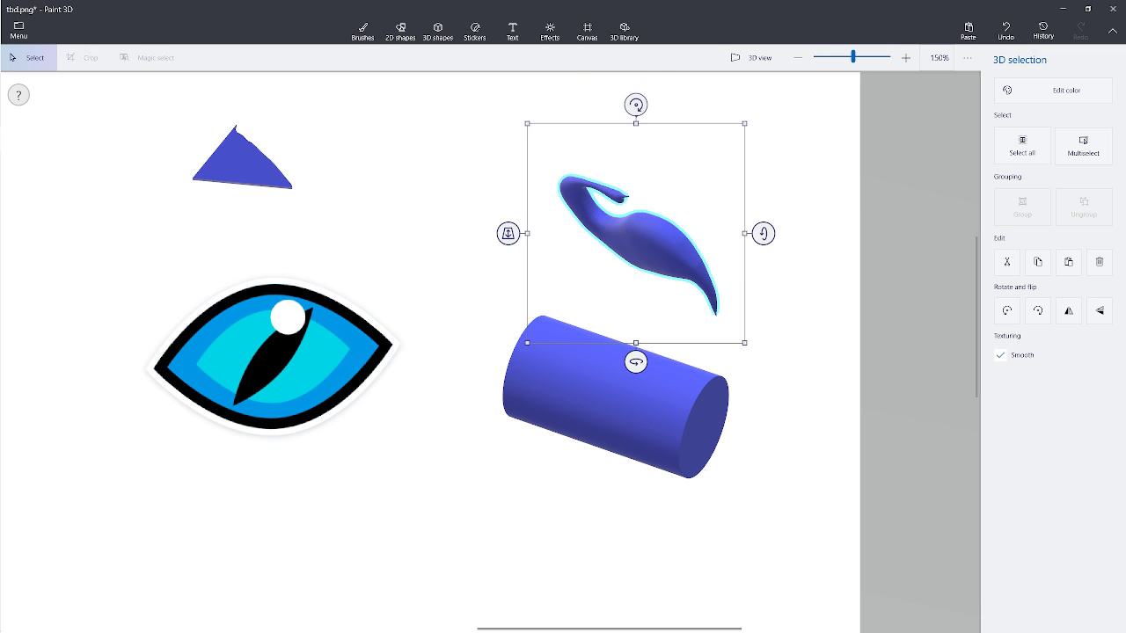
right_click(636, 356)
left_click(630, 360)
left_click_drag(635, 362, 543, 361)
left_click_drag(595, 362, 542, 362)
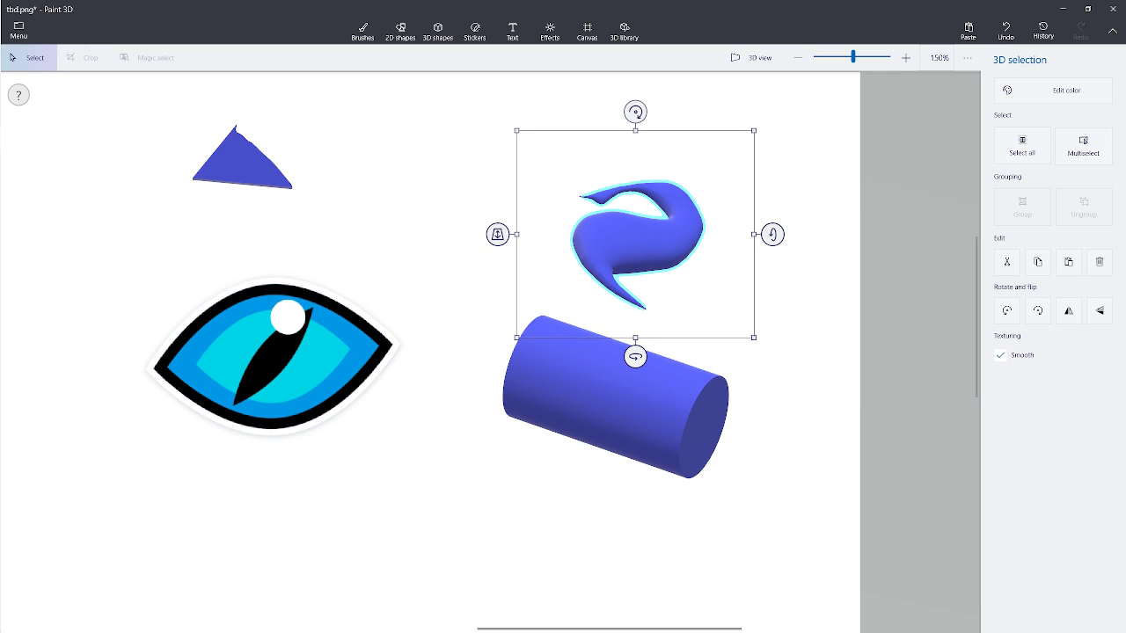
- Examine the depth arrangement of the eye, triangle, cylinder and S-like shape in 3D view from near and far
scroll(560, 310, "down", 5)
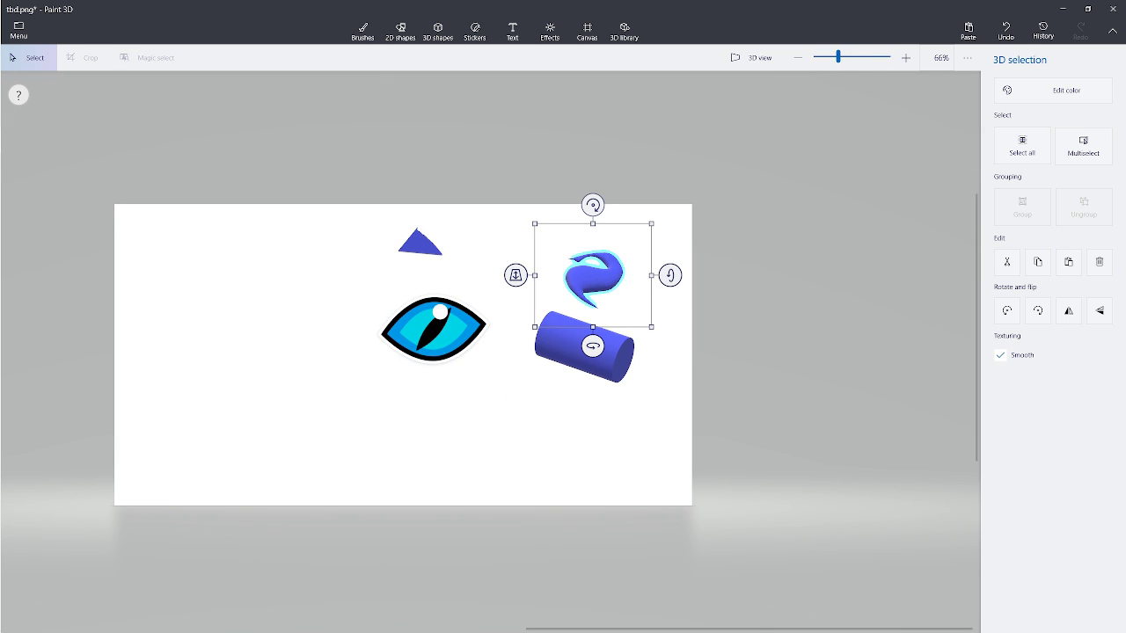
left_click(752, 58)
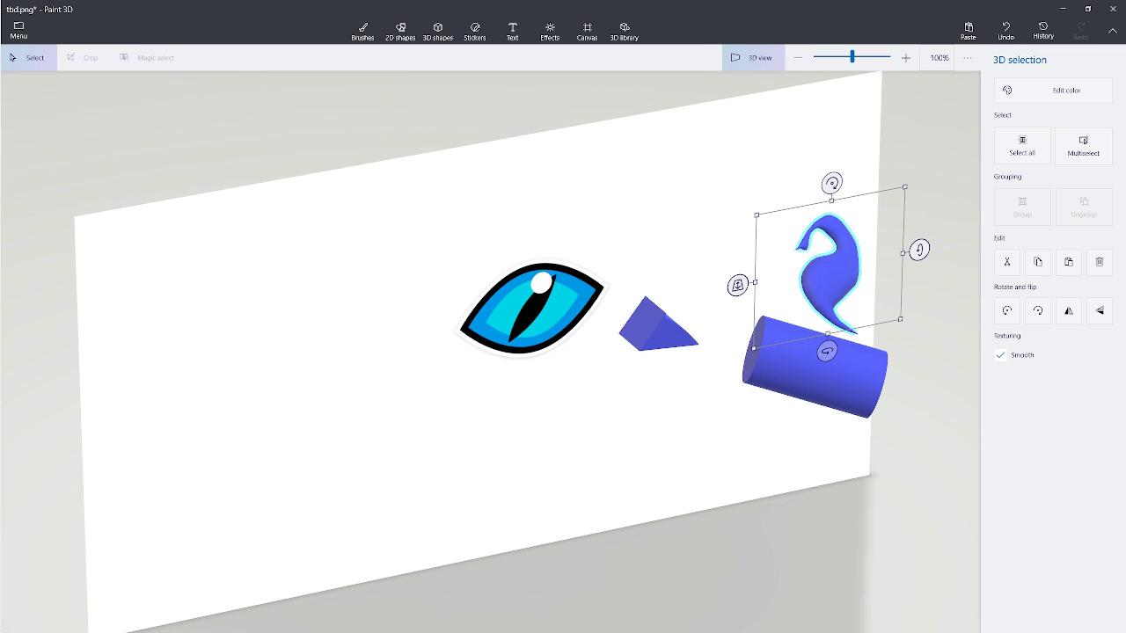
scroll(489, 352, "down", 2)
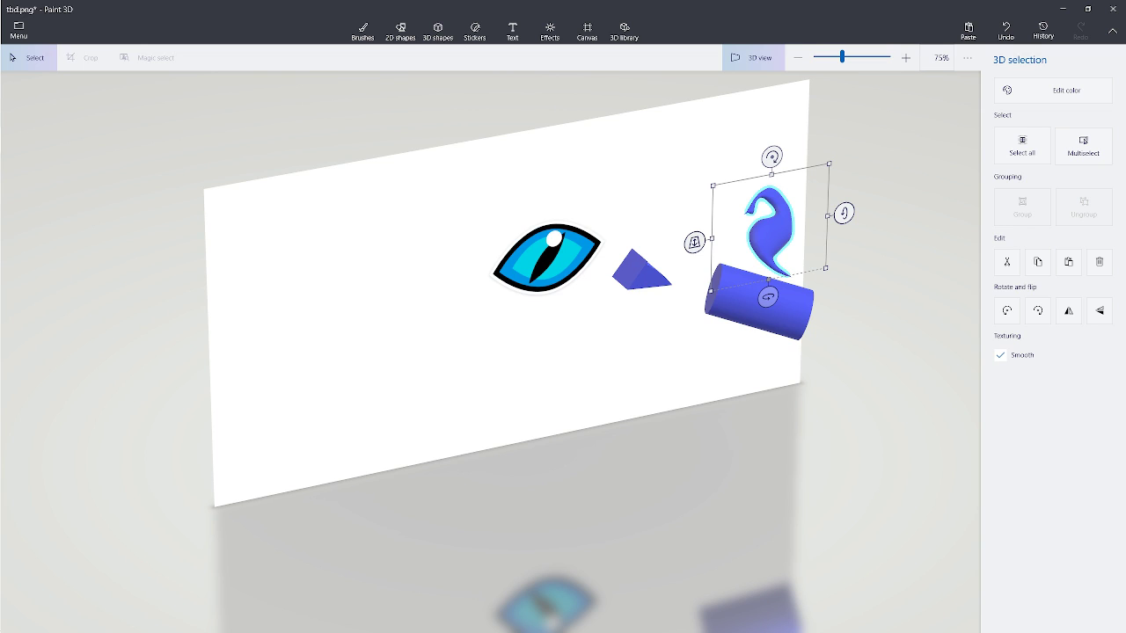
left_click(437, 32)
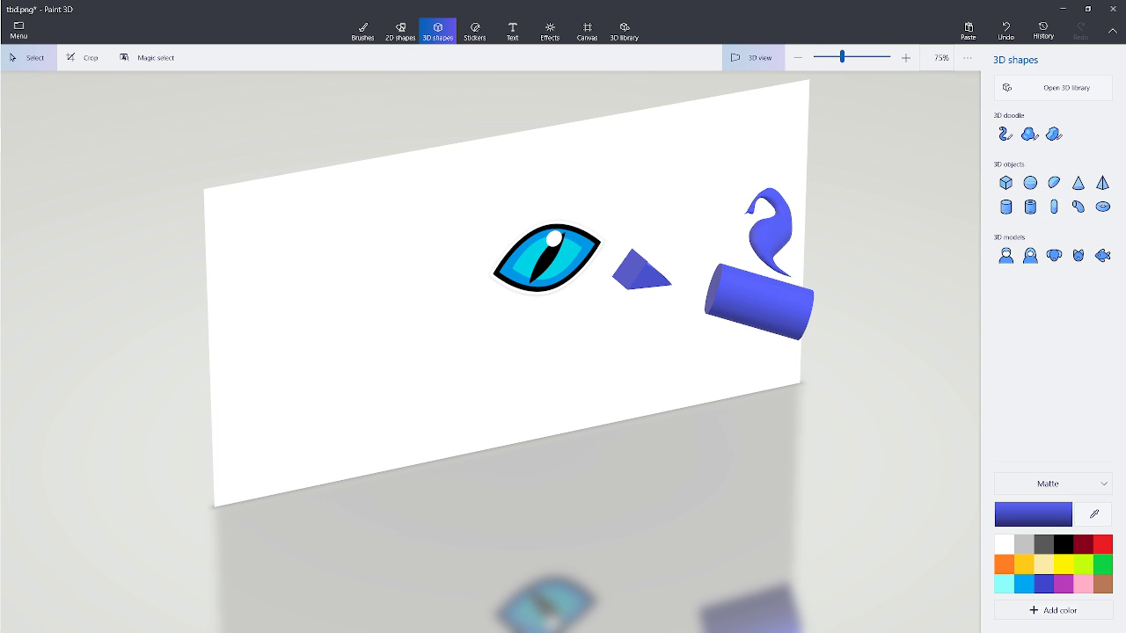
scroll(491, 352, "up", 3)
scroll(491, 352, "down", 6)
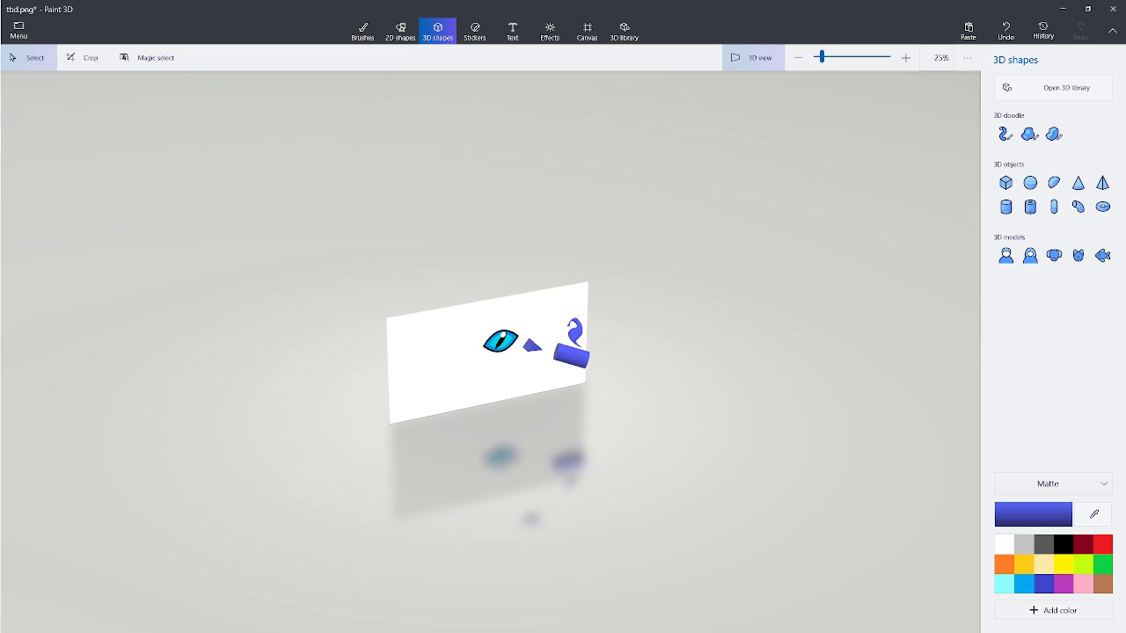
scroll(487, 352, "up", 1)
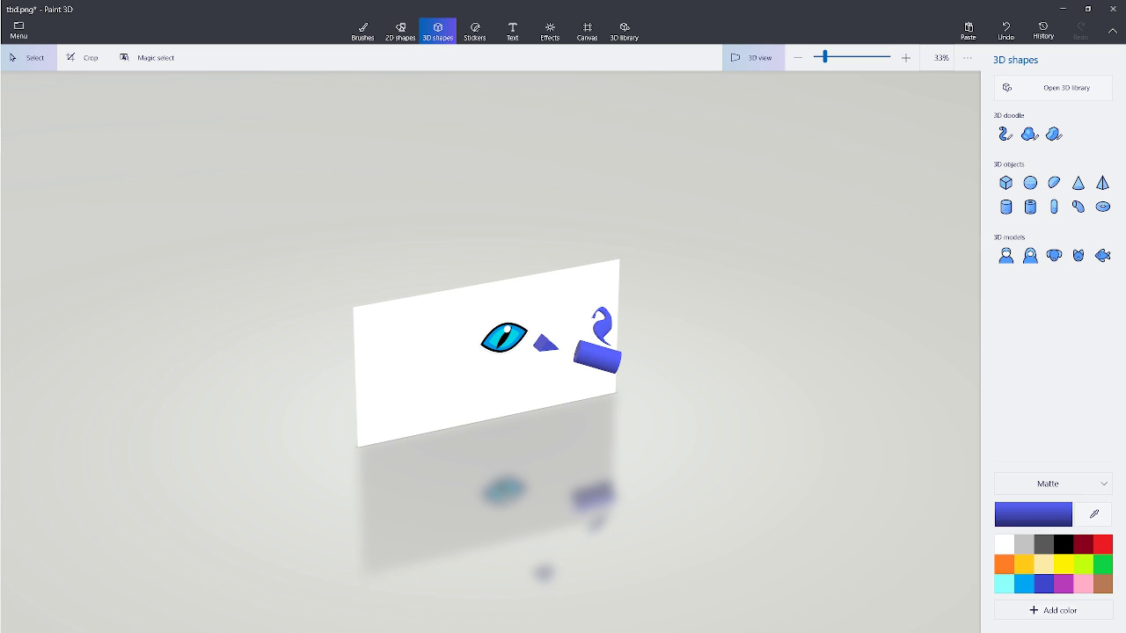
- Paint looping green strokes on the canvas area beside the cat eye with the Watercolor brush at 79px thickness
left_click(362, 30)
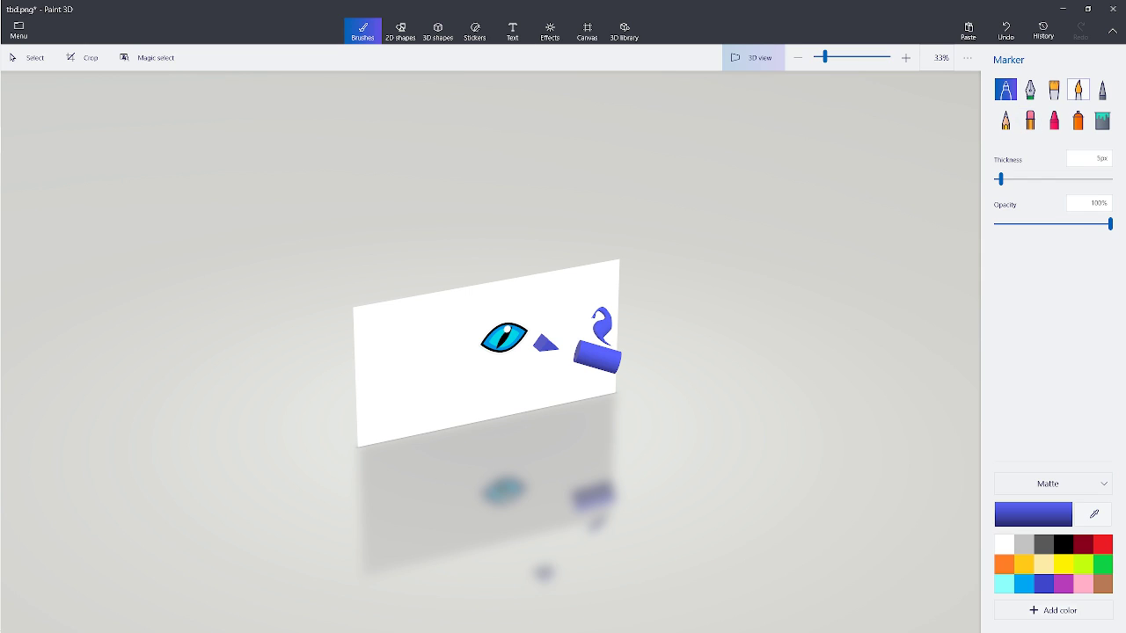
left_click(1079, 89)
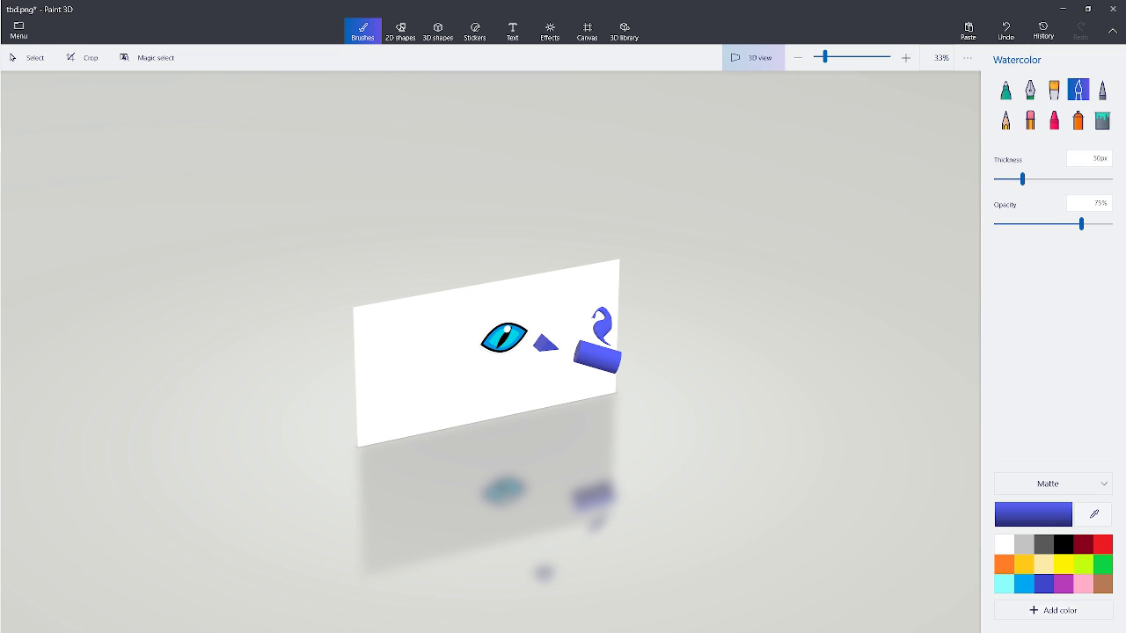
mouse_move(1022, 179)
left_mouse_down()
mouse_move(1061, 178)
mouse_move(1039, 179)
left_mouse_up()
left_click(1103, 565)
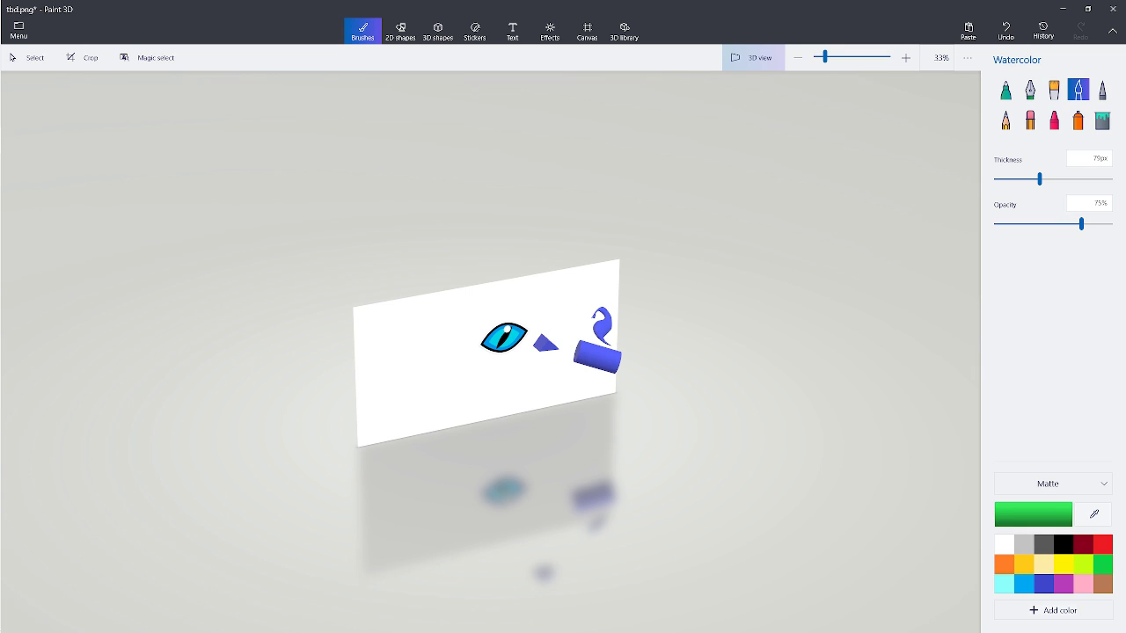
mouse_move(387, 314)
left_mouse_down()
mouse_move(400, 387)
mouse_move(420, 414)
left_mouse_up()
mouse_move(386, 314)
left_mouse_down()
mouse_move(426, 324)
mouse_move(424, 392)
mouse_move(440, 368)
mouse_move(413, 414)
left_mouse_up()
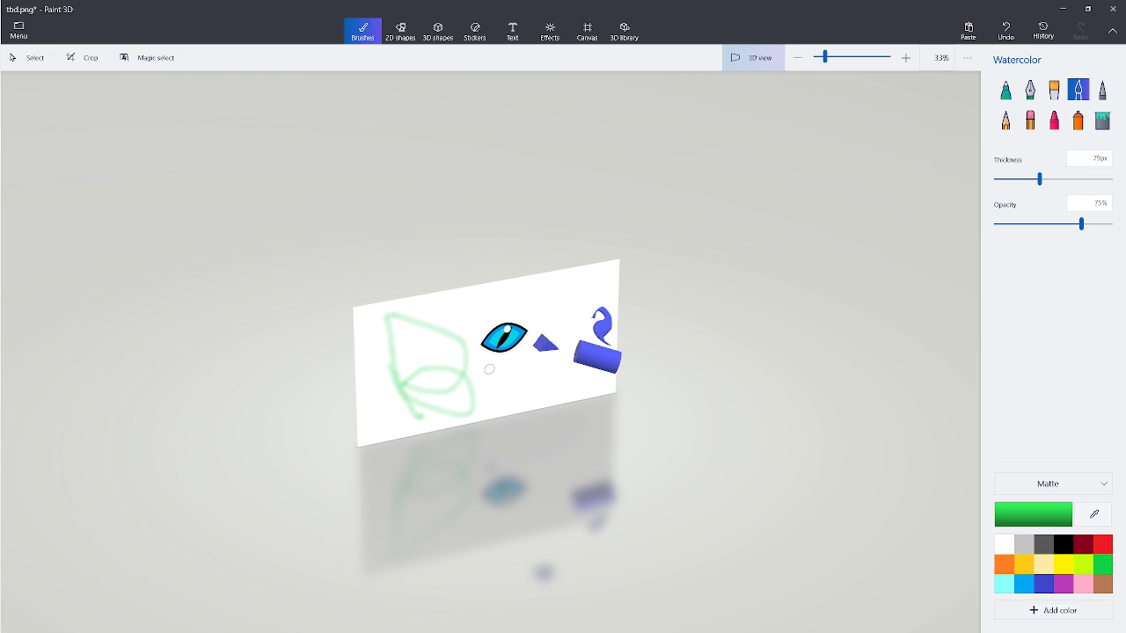
- Paint crossing green watercolor strokes below the eye and behind the cylinder, plus a scribble in the canvas corner above the S-like shape
scroll(490, 370, "down", 3)
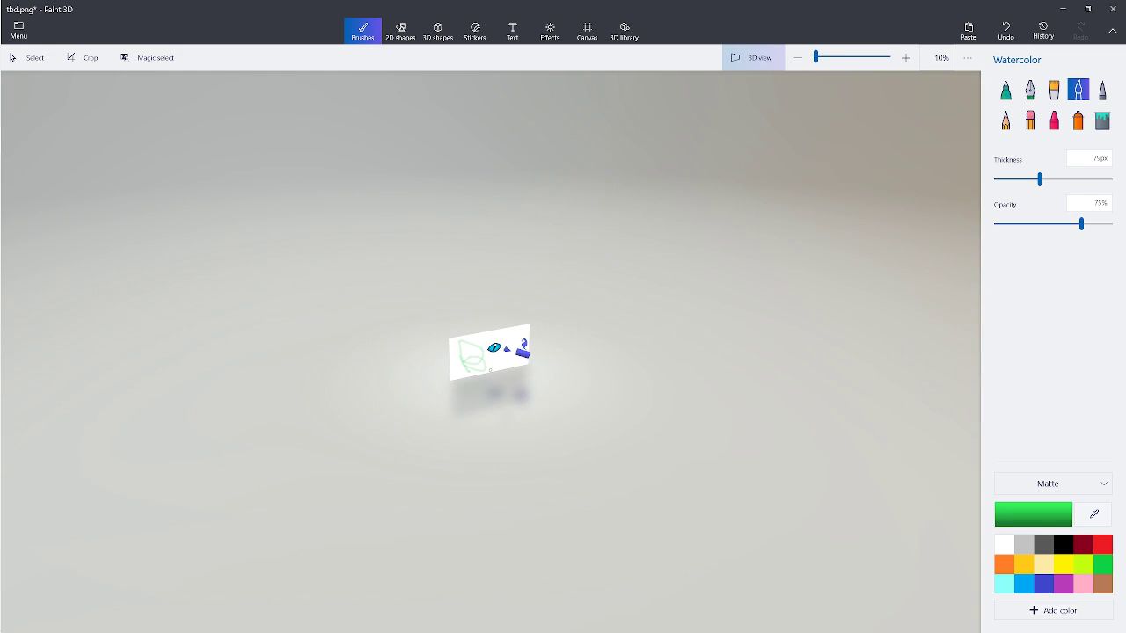
scroll(489, 370, "up", 3)
scroll(490, 370, "up", 3)
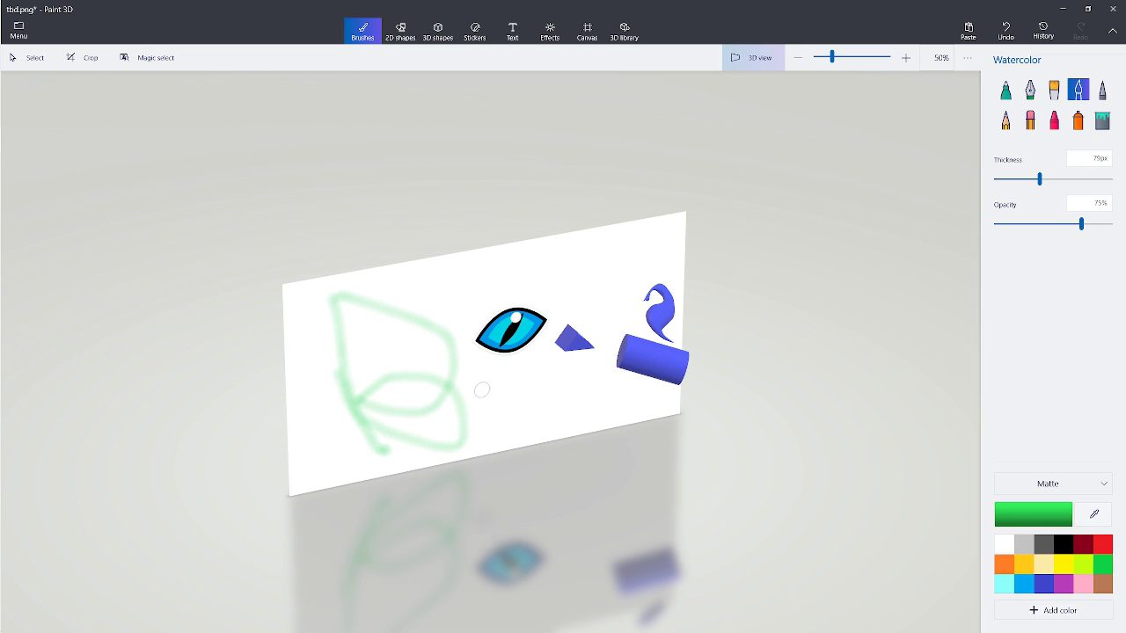
left_click_drag(494, 379, 576, 433)
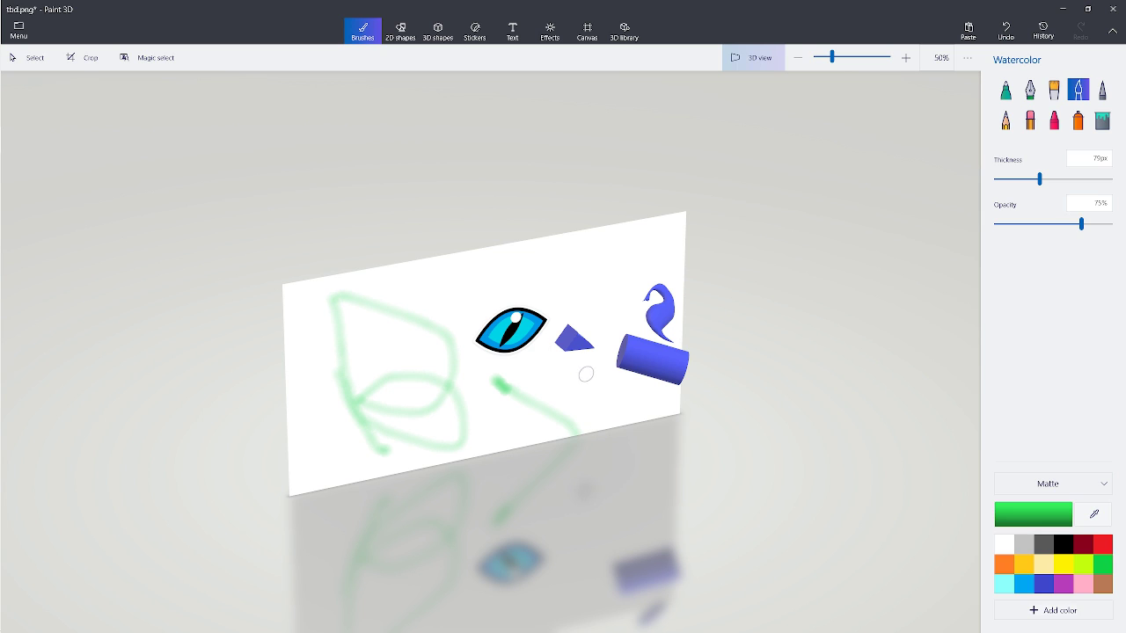
mouse_move(570, 373)
left_mouse_down()
mouse_move(511, 441)
mouse_move(541, 429)
mouse_move(571, 383)
mouse_move(510, 432)
mouse_move(579, 387)
mouse_move(503, 369)
mouse_move(564, 400)
mouse_move(501, 368)
mouse_move(559, 396)
mouse_move(506, 377)
mouse_move(576, 384)
mouse_move(592, 303)
mouse_move(568, 386)
mouse_move(595, 330)
mouse_move(595, 386)
mouse_move(558, 401)
mouse_move(600, 331)
mouse_move(581, 385)
mouse_move(539, 432)
mouse_move(563, 412)
left_mouse_up()
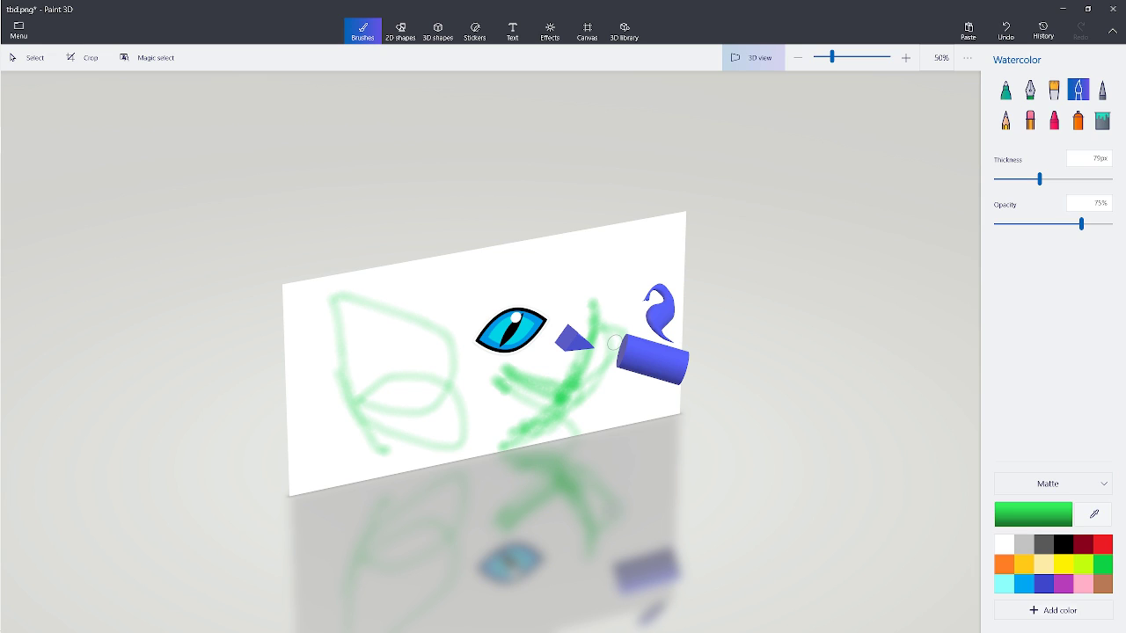
mouse_move(628, 265)
left_mouse_down()
mouse_move(664, 252)
mouse_move(621, 265)
mouse_move(605, 248)
mouse_move(644, 230)
mouse_move(663, 234)
mouse_move(660, 249)
mouse_move(635, 232)
mouse_move(620, 261)
mouse_move(650, 274)
mouse_move(679, 259)
mouse_move(669, 255)
left_mouse_up()
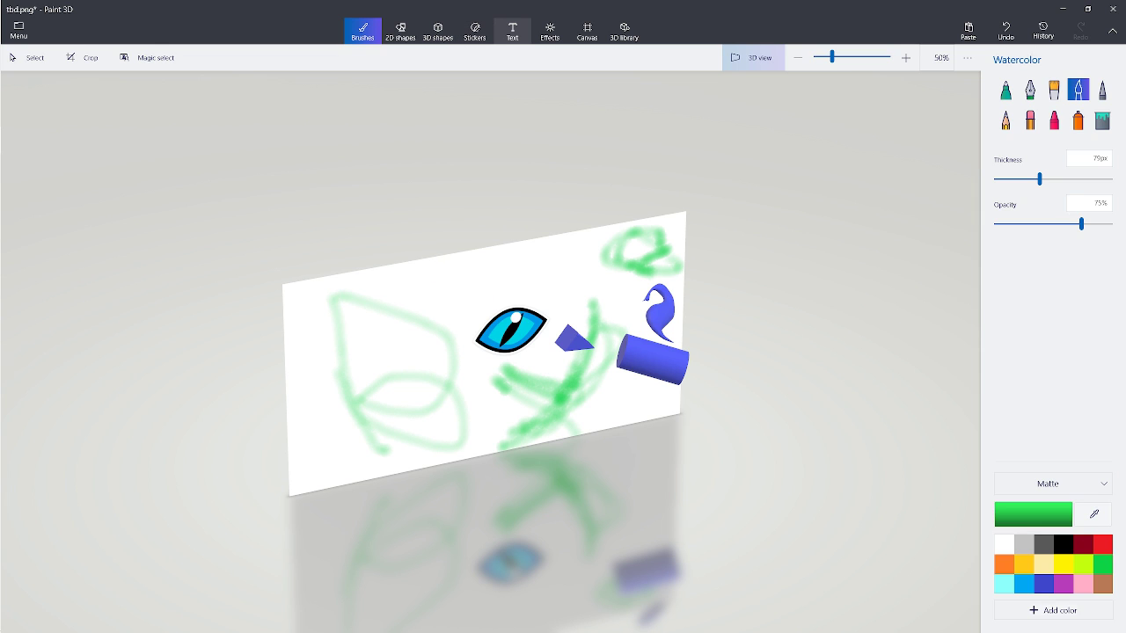
- Add the 2D text "TTYL. gg glhf." in black Segoe UI size 48 above the cat eye
left_click(512, 32)
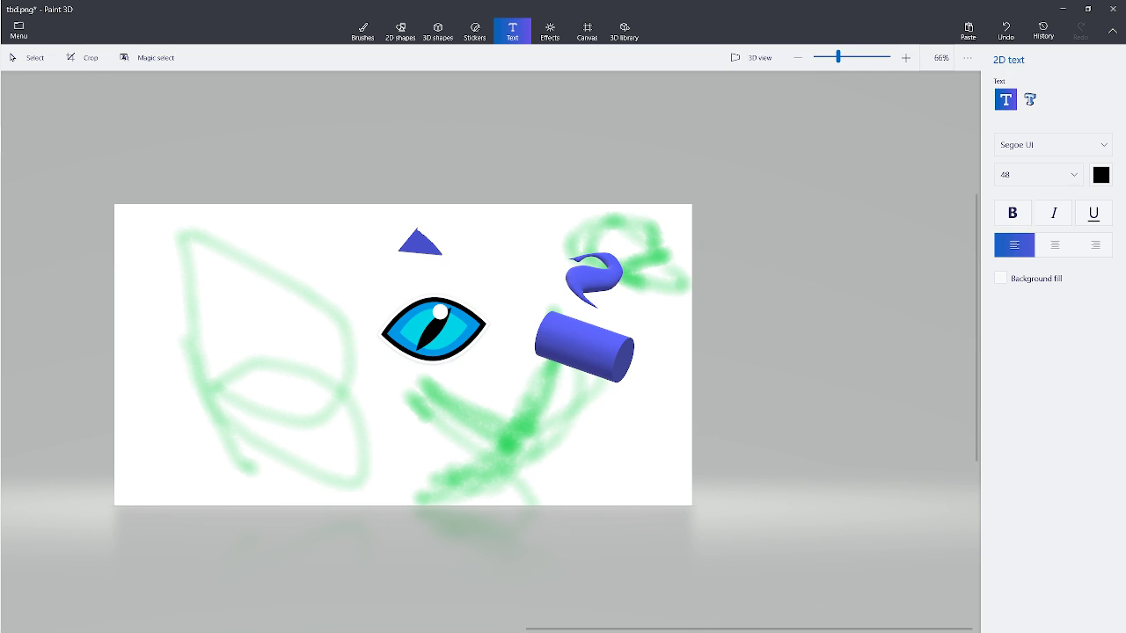
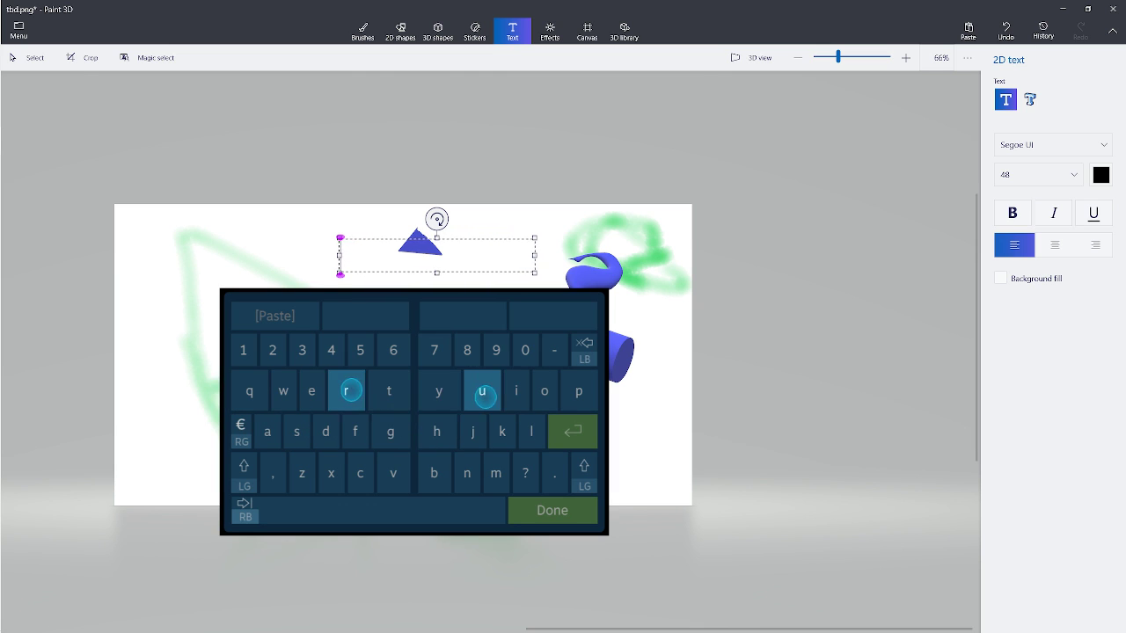
key("shift")
key("shift")
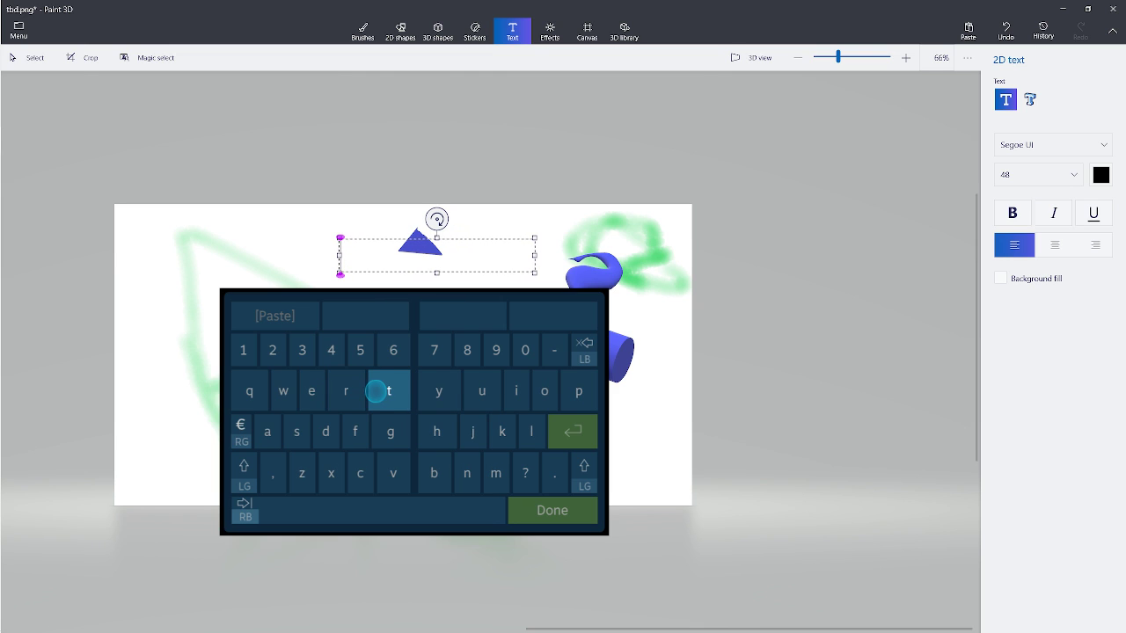
key("shift")
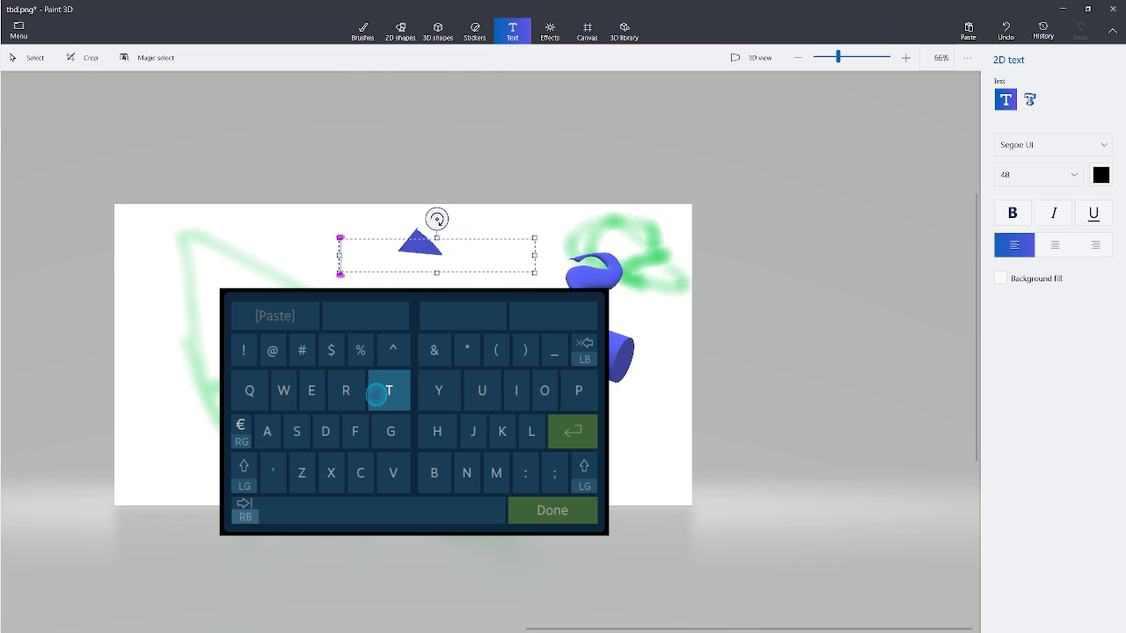
type("T")
key("shift")
type("TY")
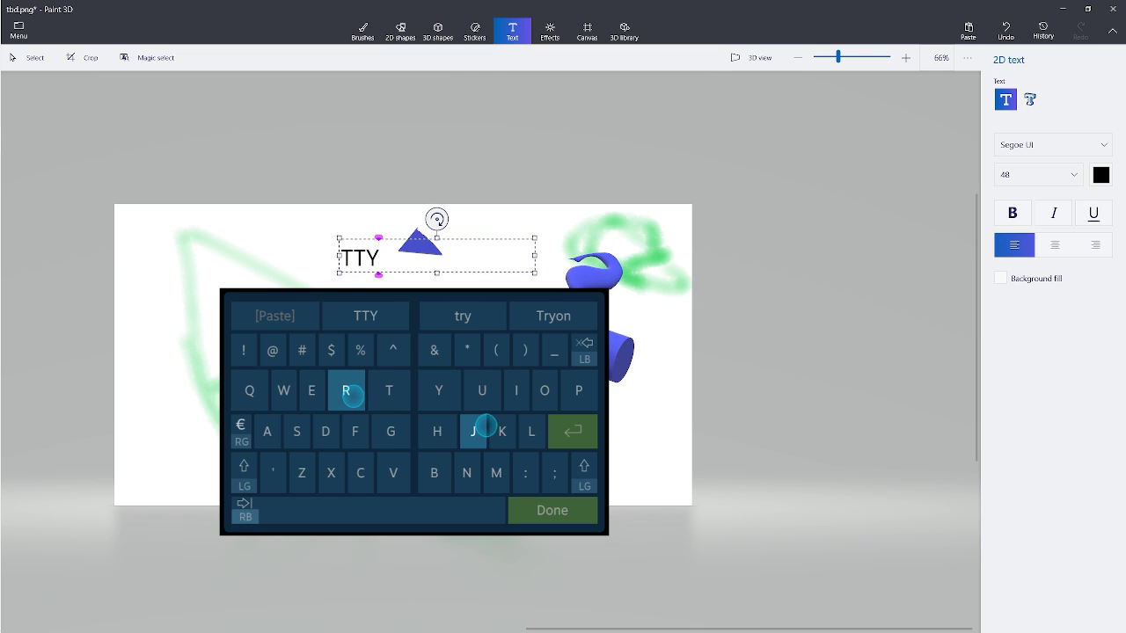
type("L")
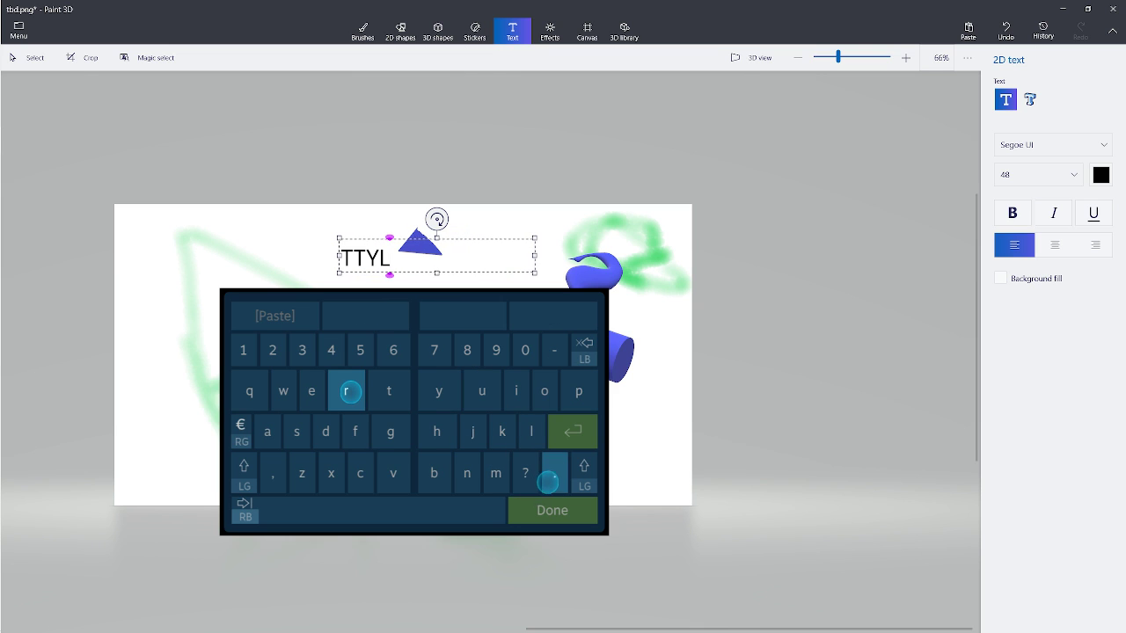
type(".")
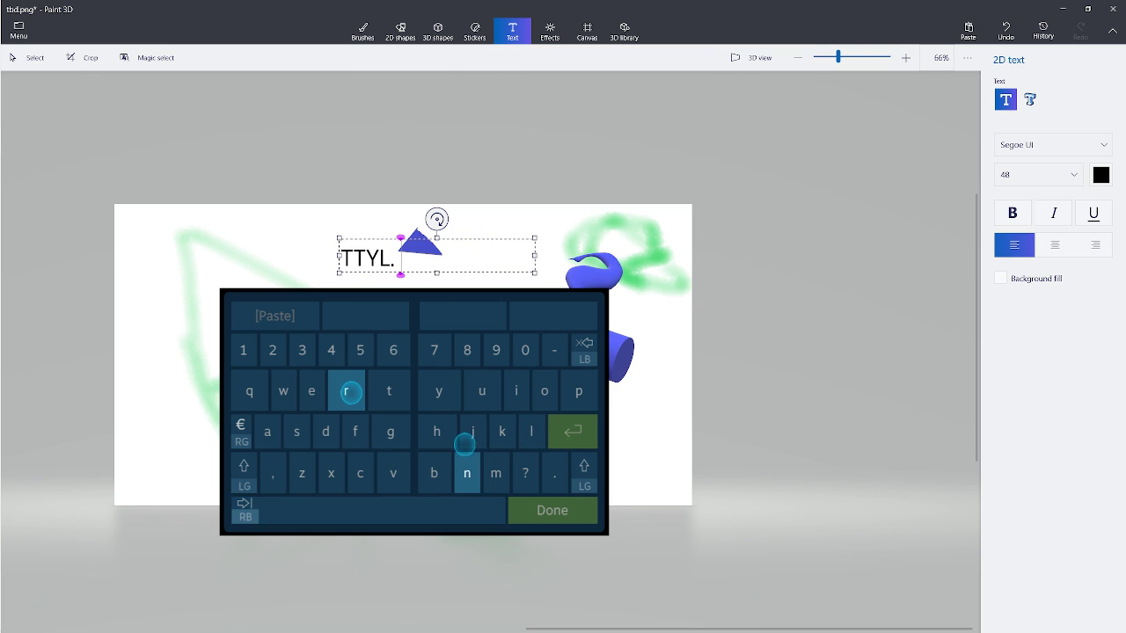
type(" g")
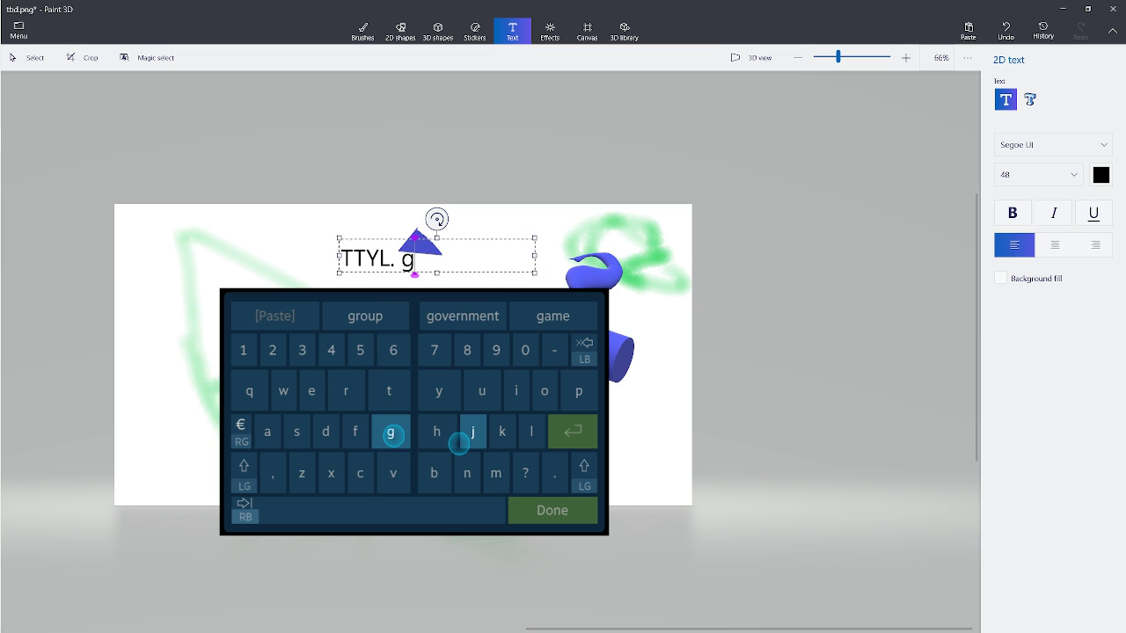
type("g g")
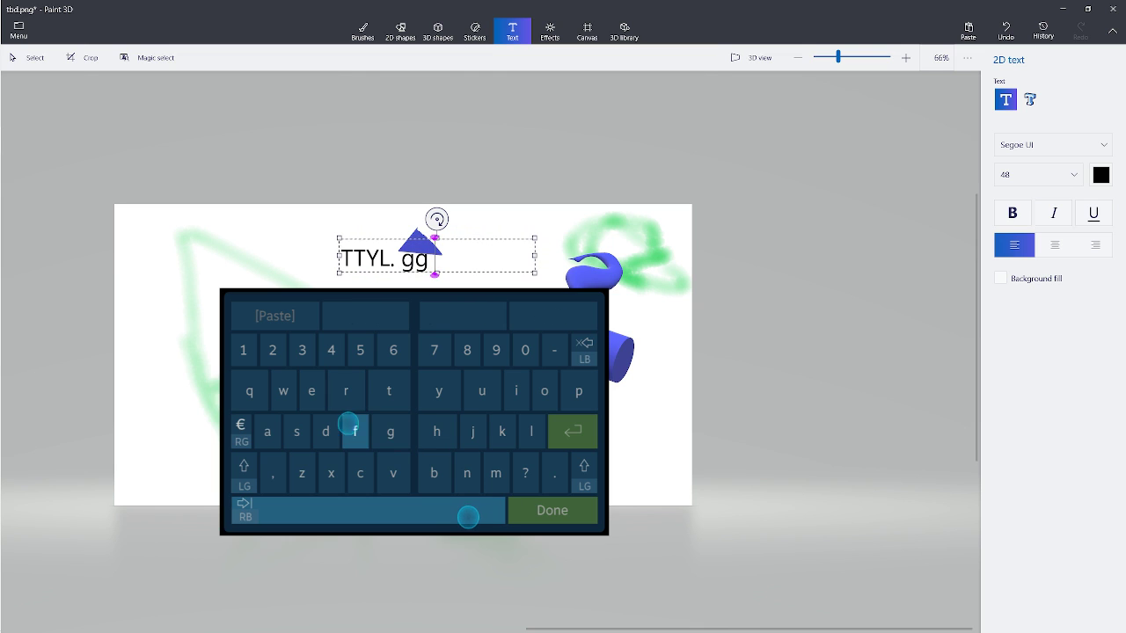
type(" glh")
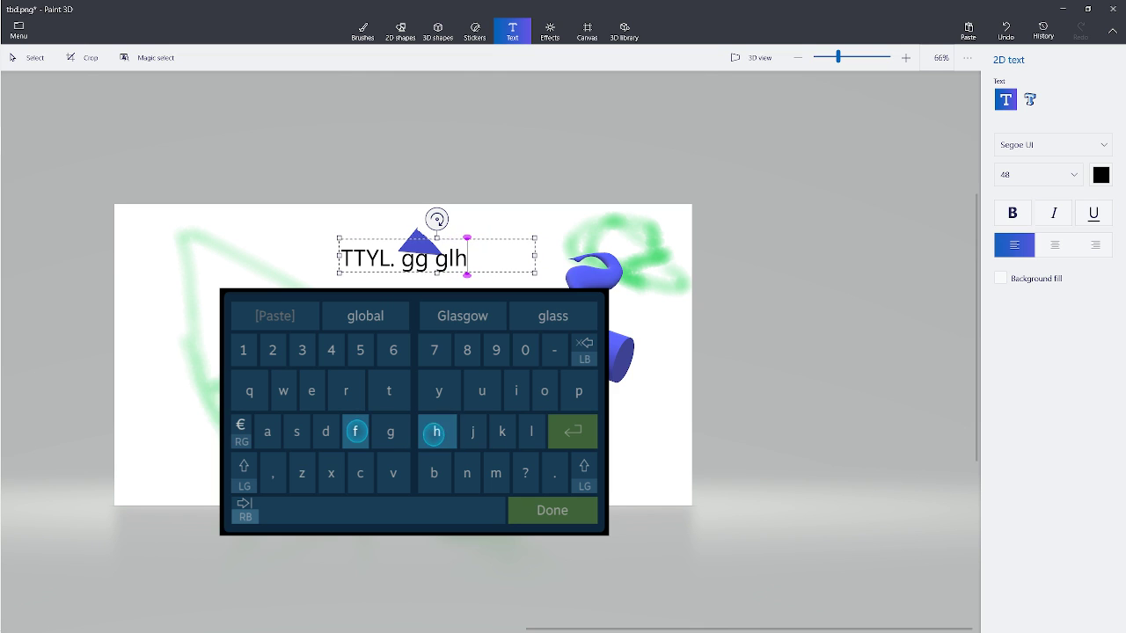
type("f.")
left_click(552, 511)
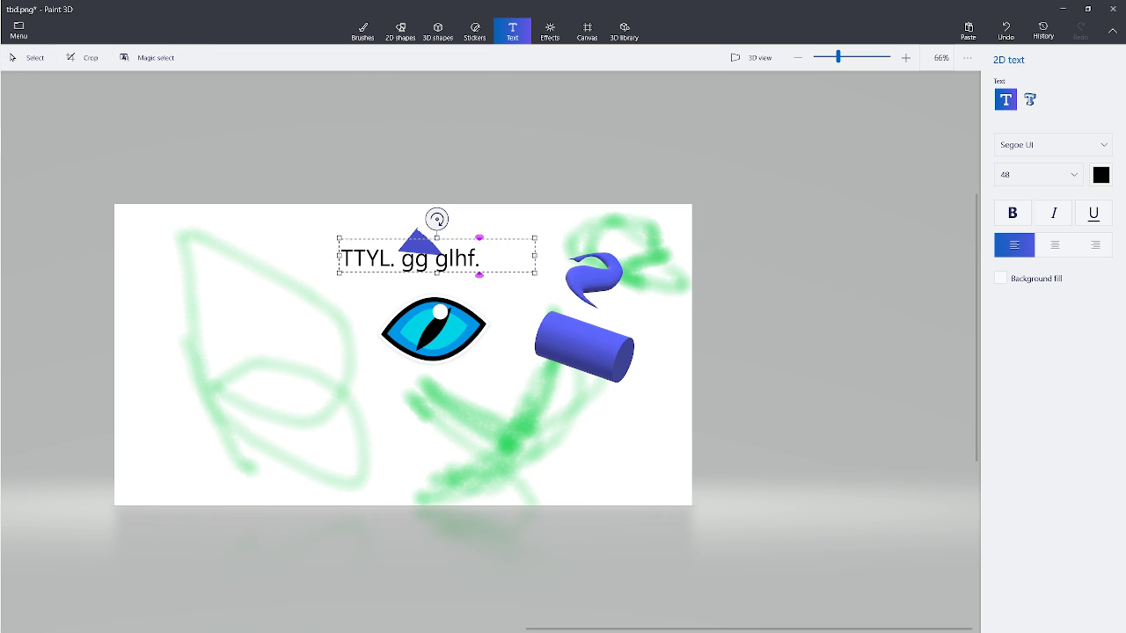
- Save a copy of the scene as the GLB 3D model tbd.glb in C:\Data\multimedia projects\MS Paint 3D Root
left_click(19, 31)
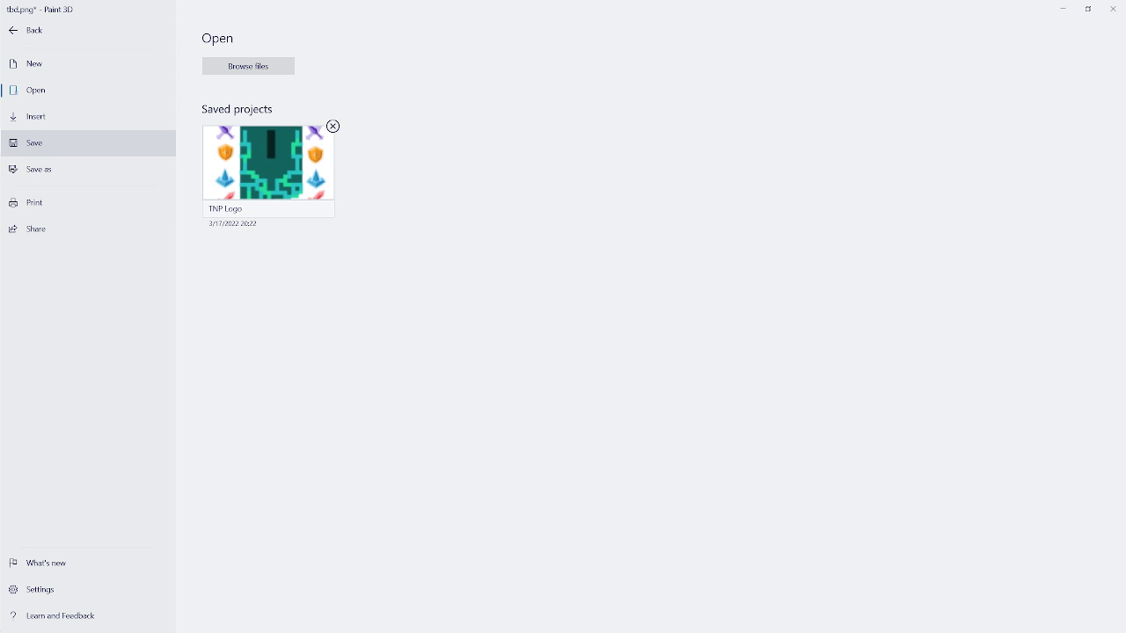
left_click(36, 143)
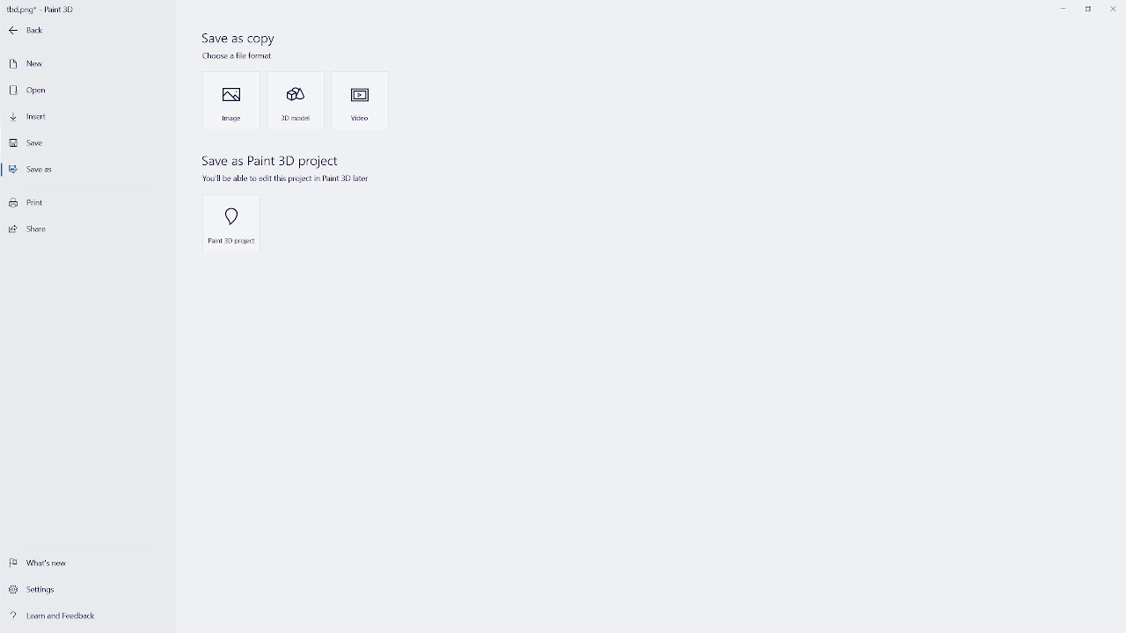
left_click(296, 100)
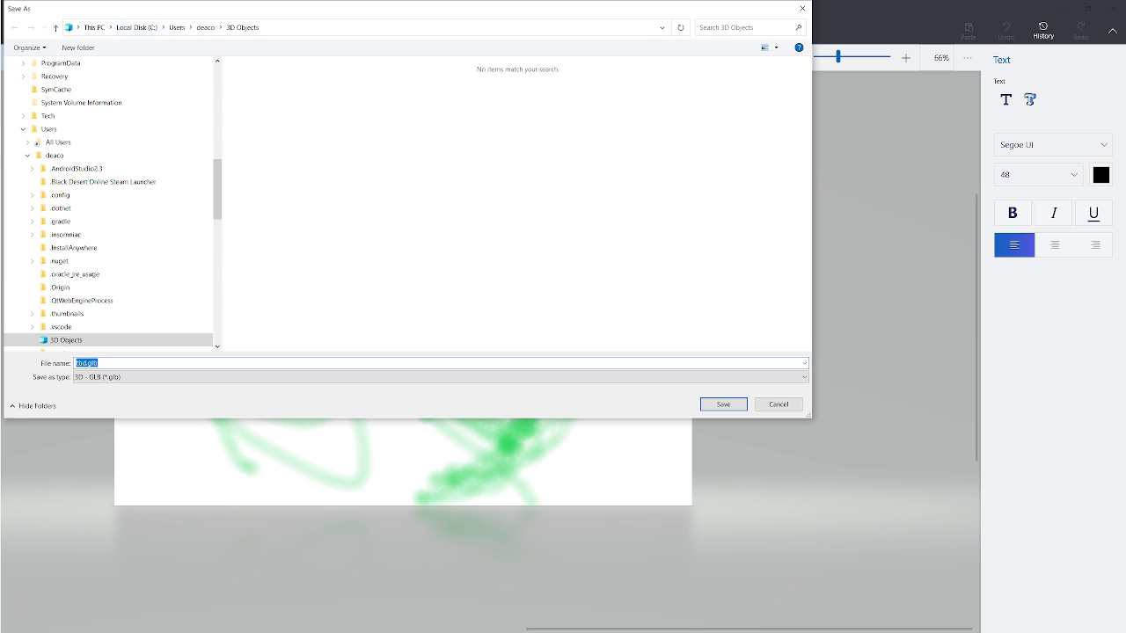
left_click(136, 28)
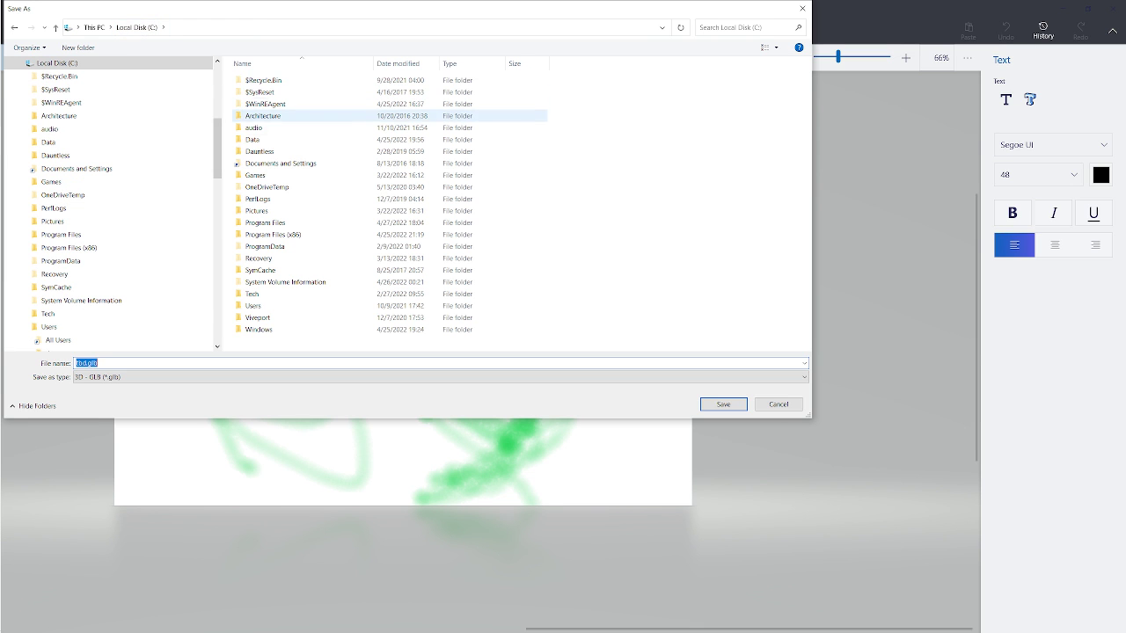
double_click(252, 139)
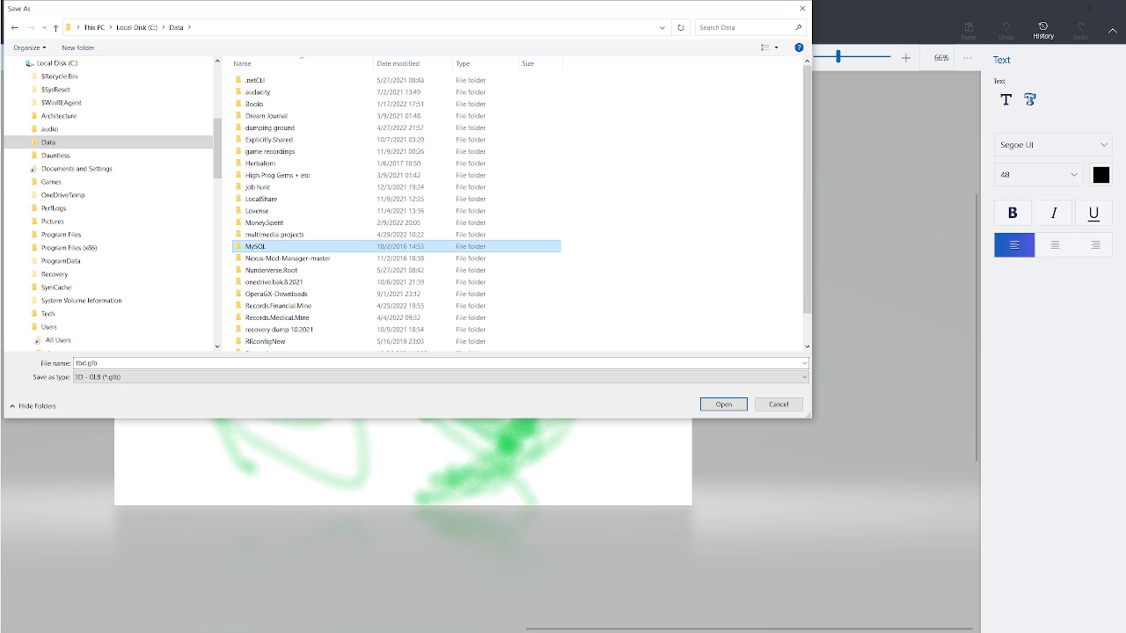
double_click(275, 234)
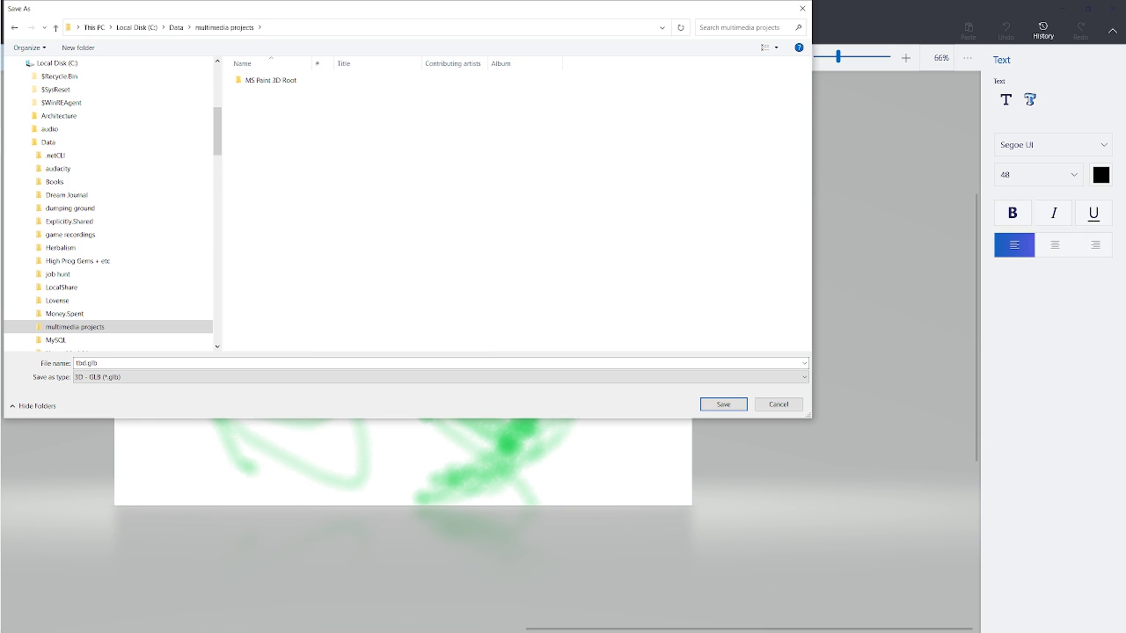
double_click(270, 80)
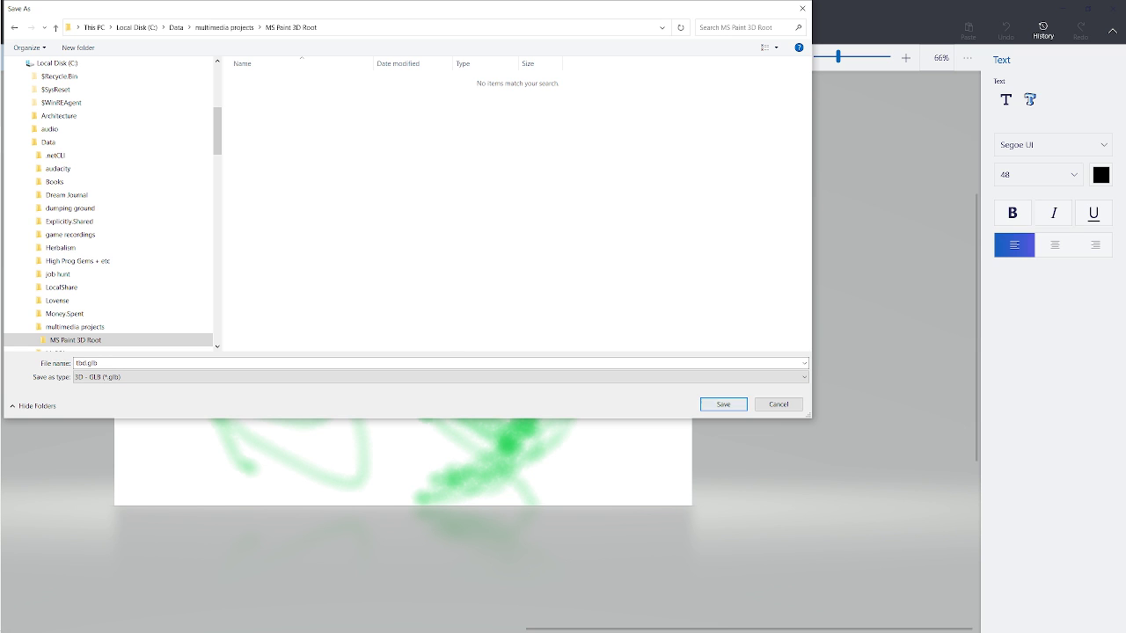
left_click(723, 403)
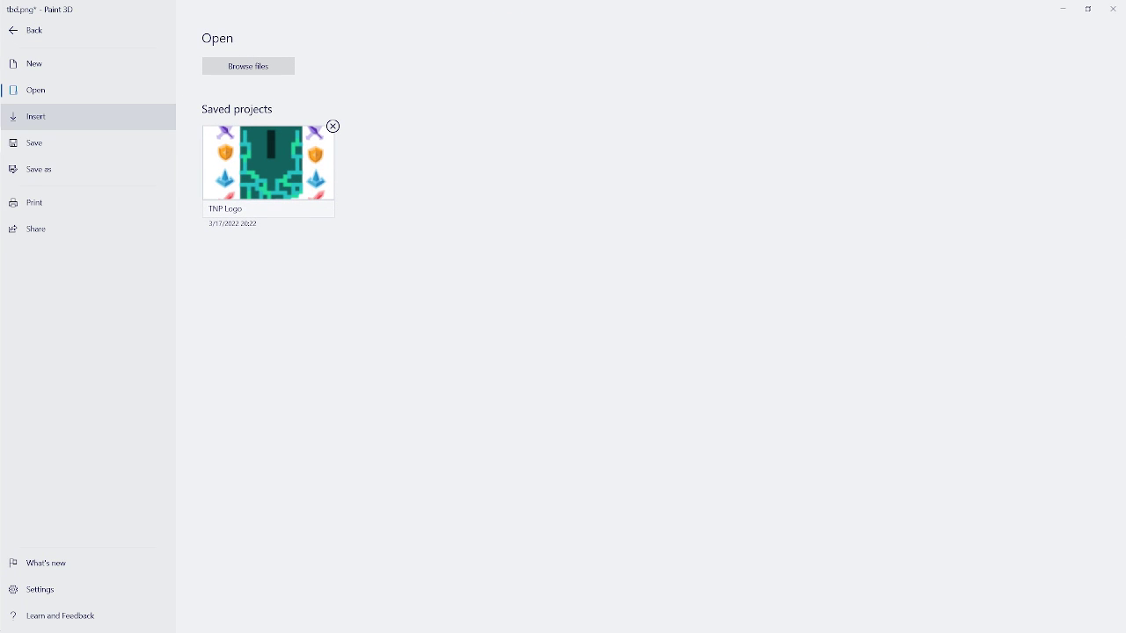
- Save another 3D model copy of the scene in FBX format as tbd.fbx in the MS Paint 3D Root folder
left_click(38, 168)
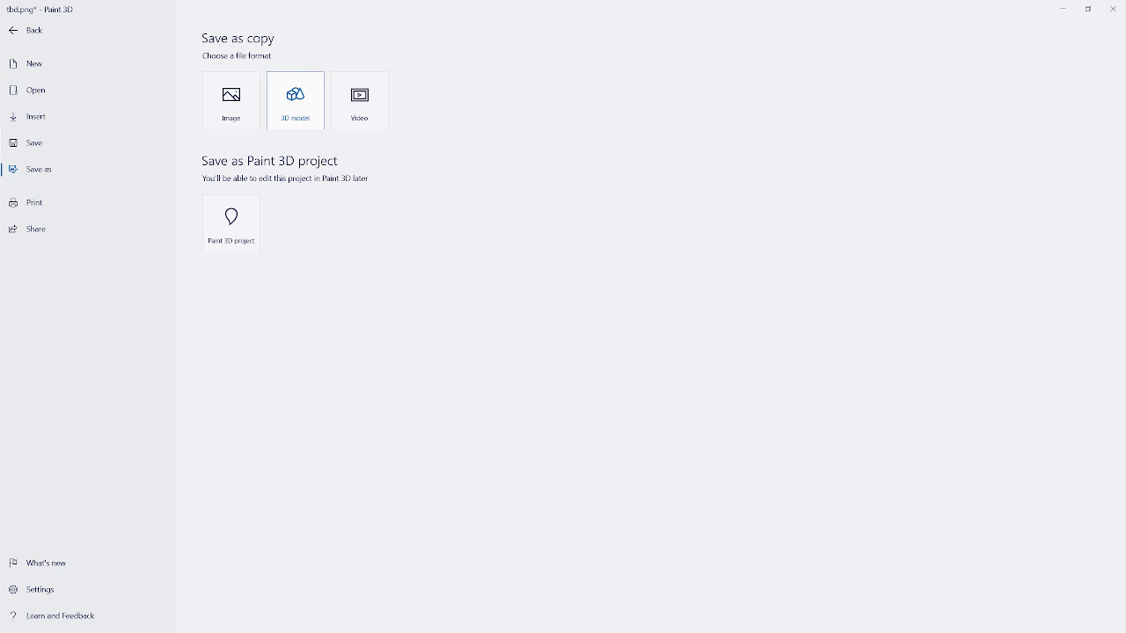
key("Escape")
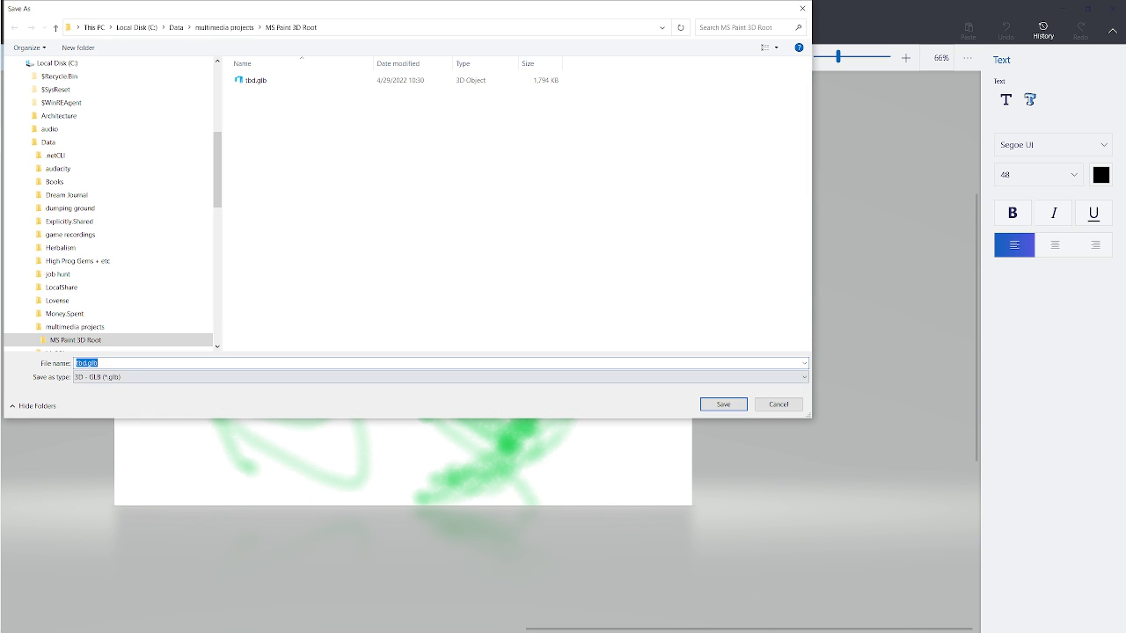
left_click(440, 377)
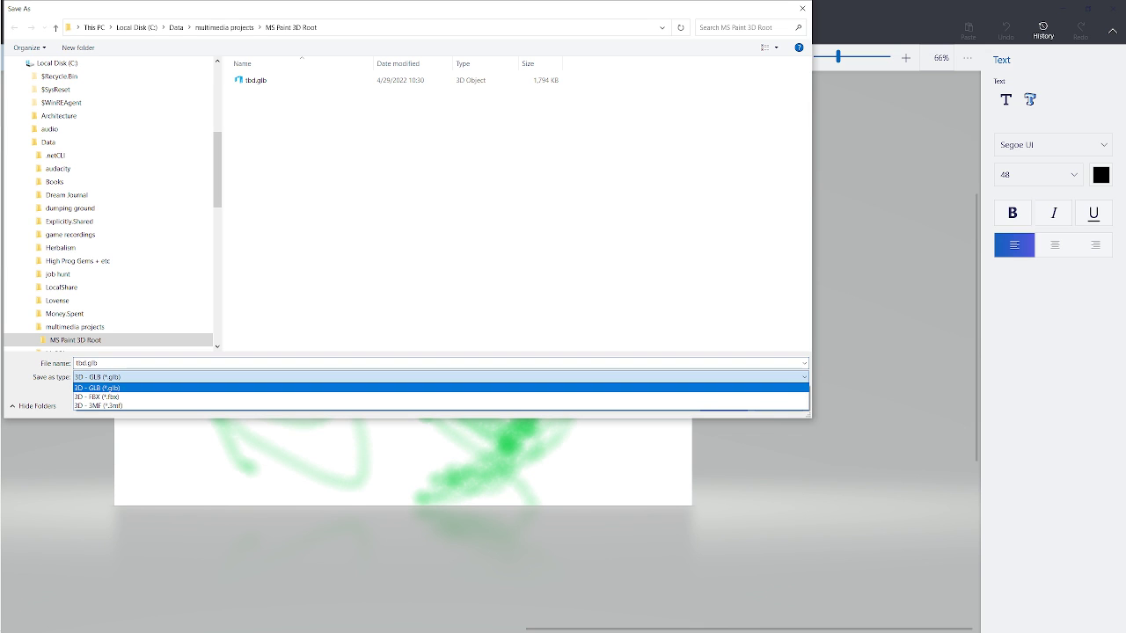
left_click(439, 397)
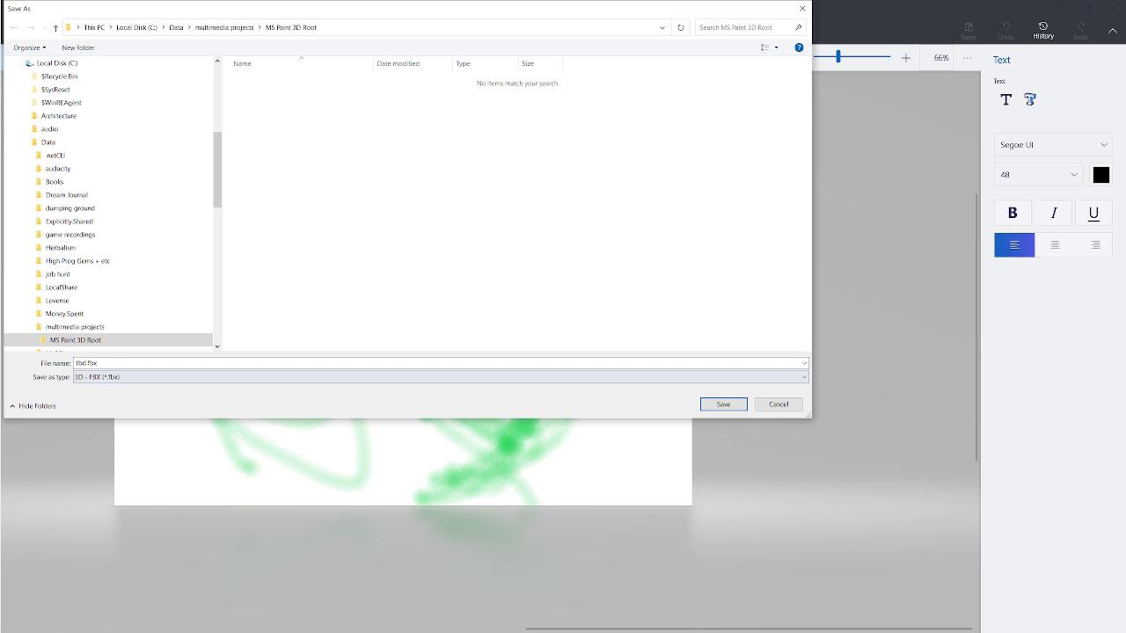
key("Return")
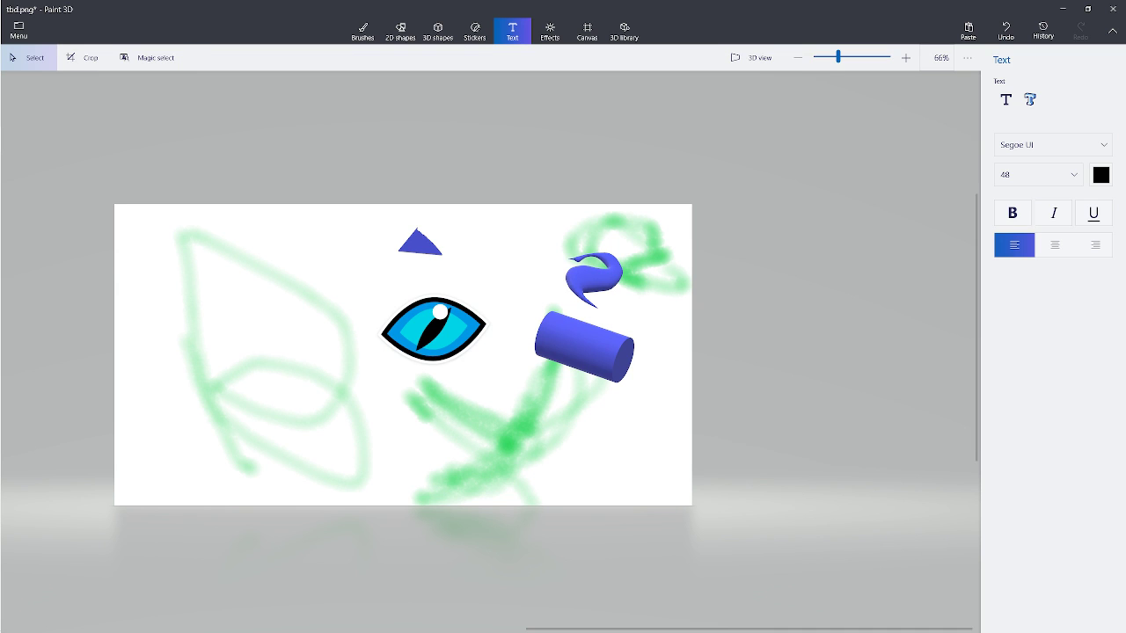
- Save a further 3D model copy of the scene in 3MF format in the MS Paint 3D Root folder
left_click(18, 31)
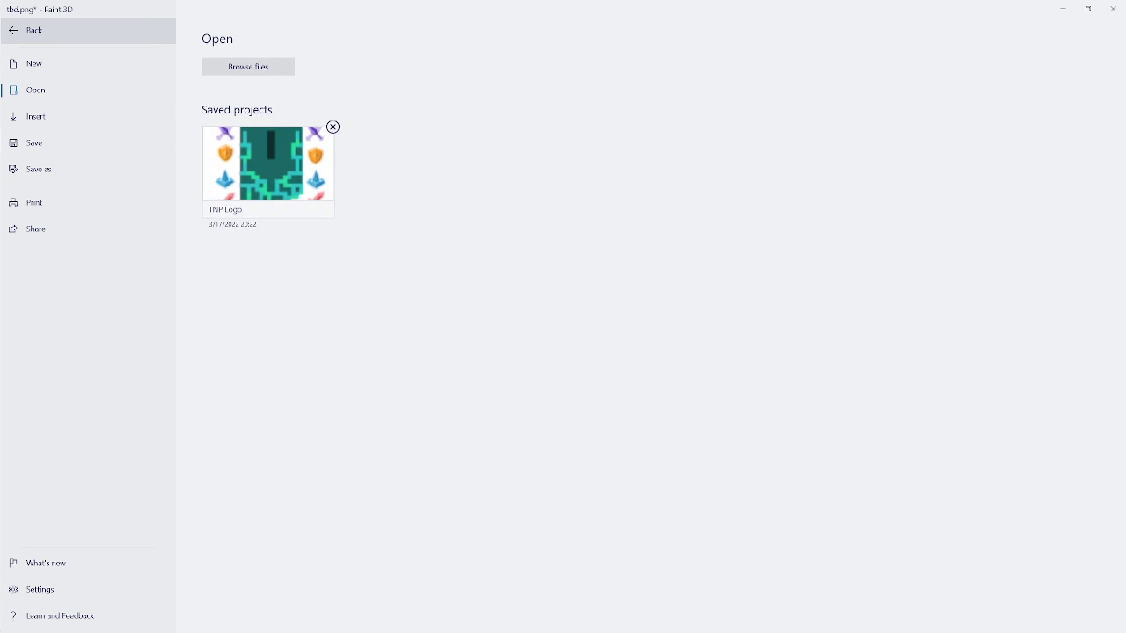
left_click(39, 169)
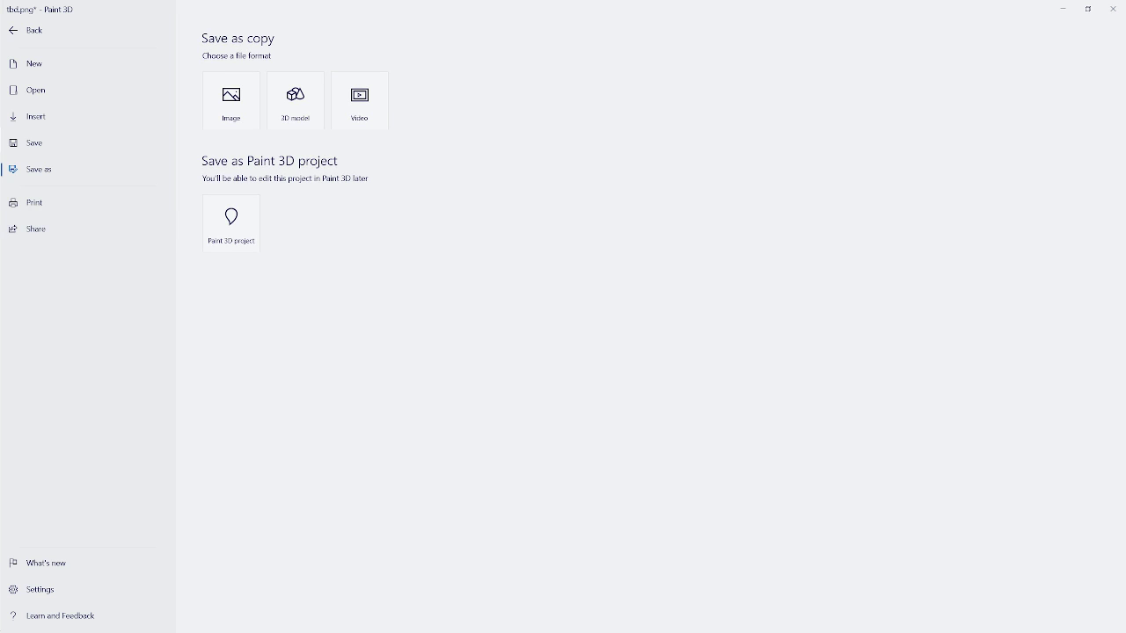
left_click(296, 101)
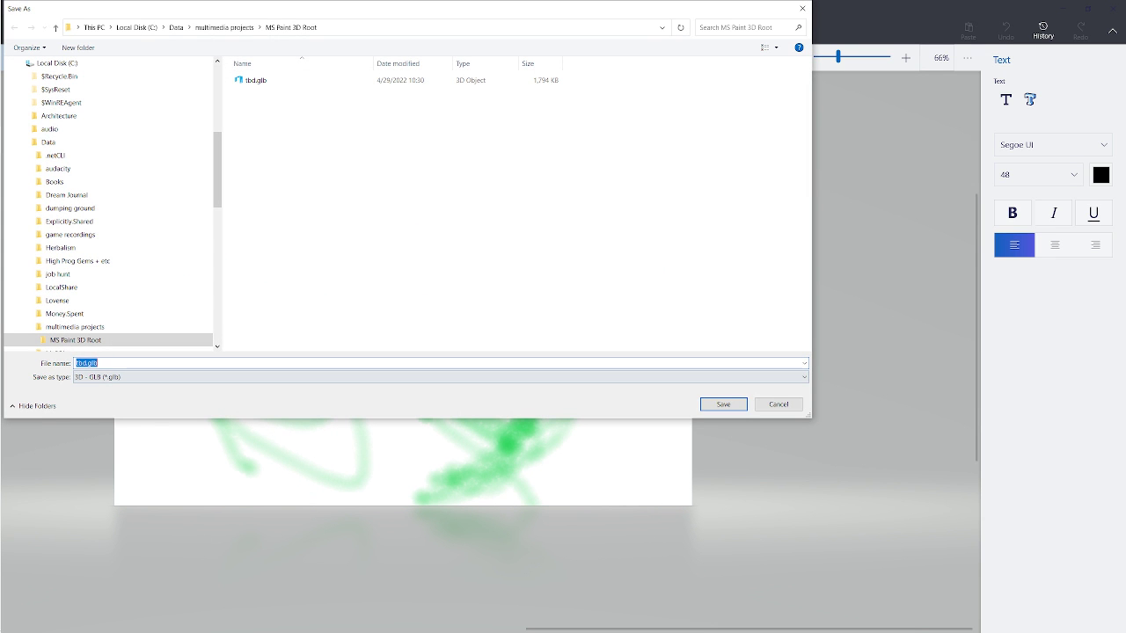
left_click(352, 377)
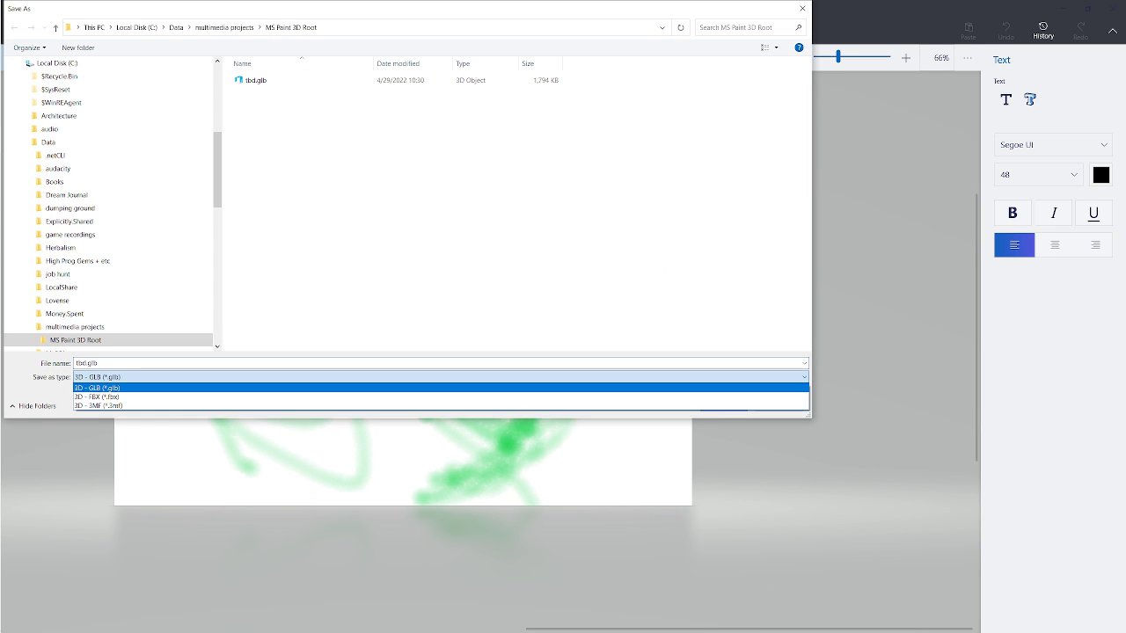
key("Escape")
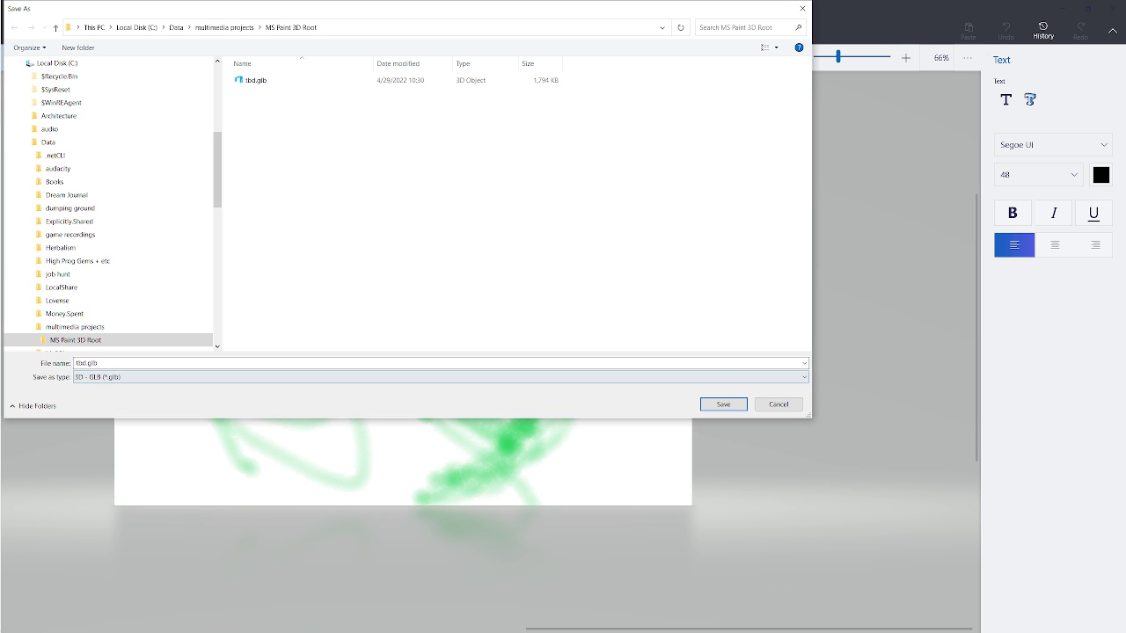
left_click(352, 377)
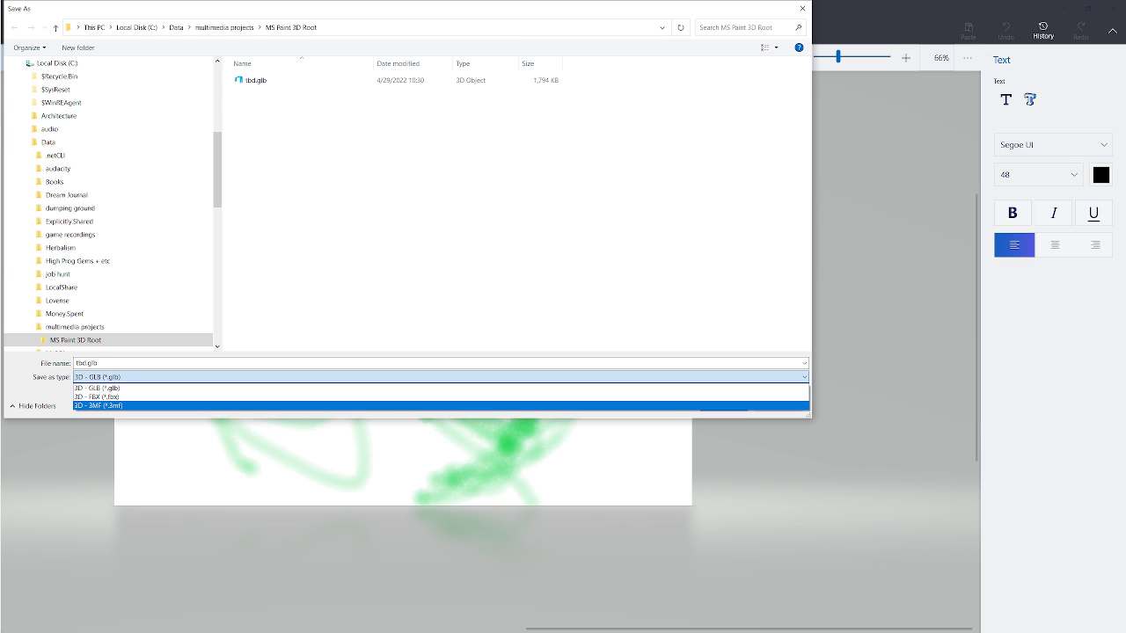
- Save the 3D model copy in 3MF format as tbd.3mf in the MS Paint 3D Root folder
key("Return")
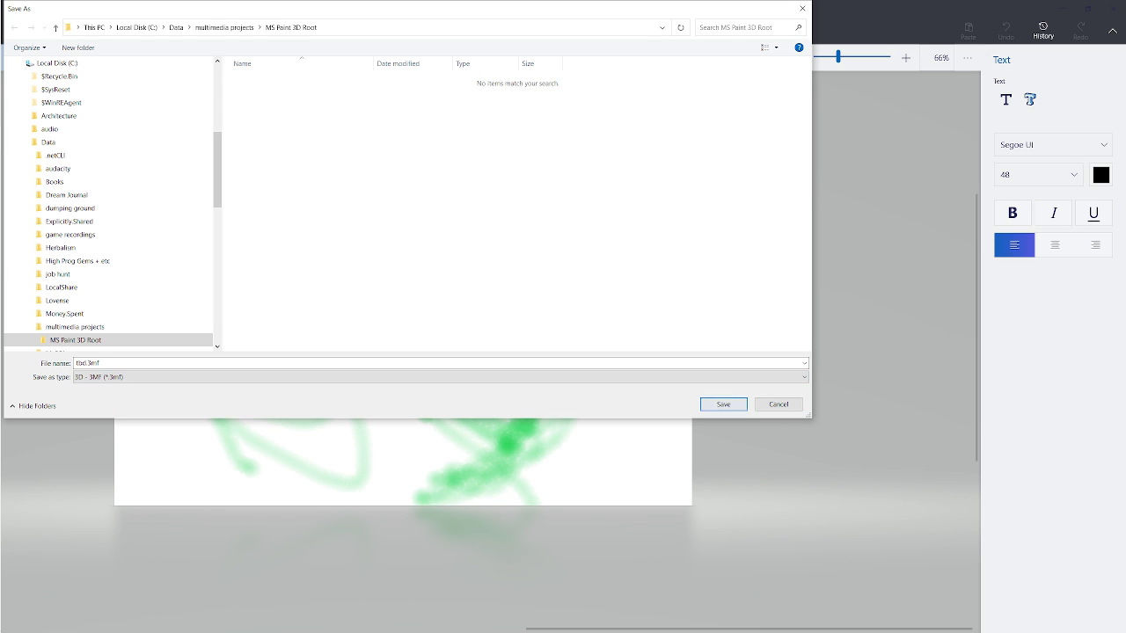
key("Return")
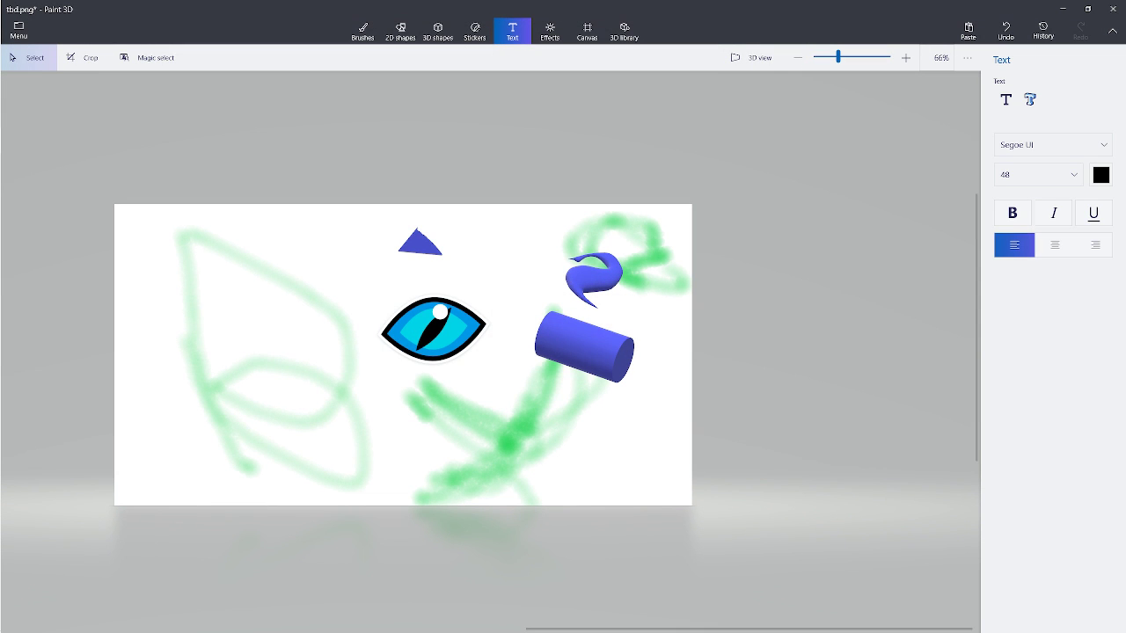
- Open File Explorer and go to the C:\Data\multimedia projects folder
mouse_move(2, 317)
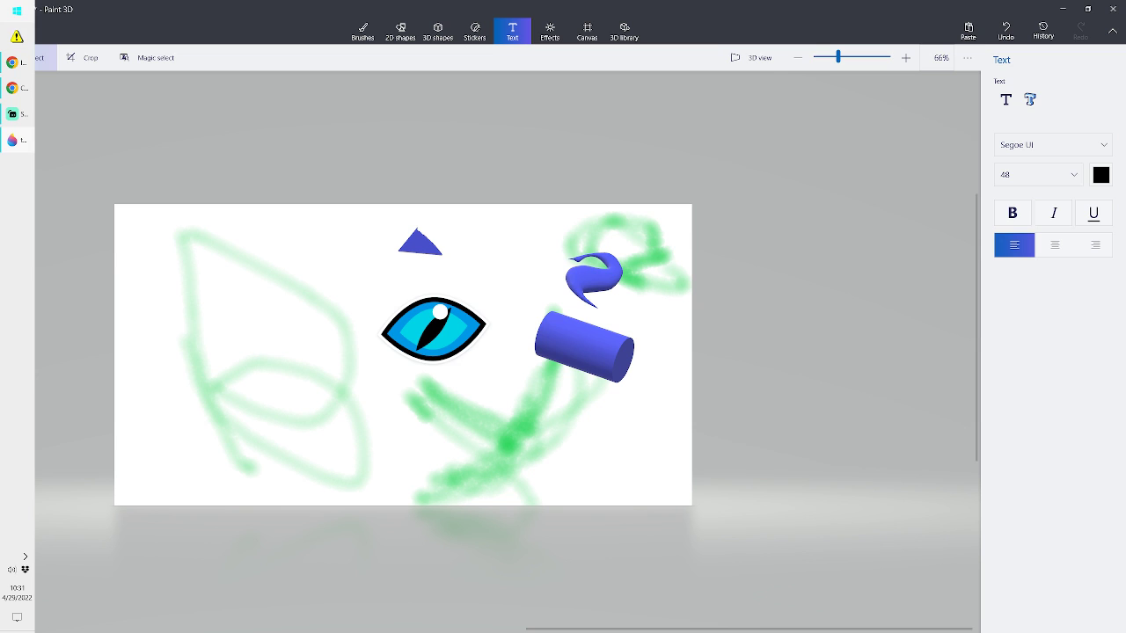
key("super")
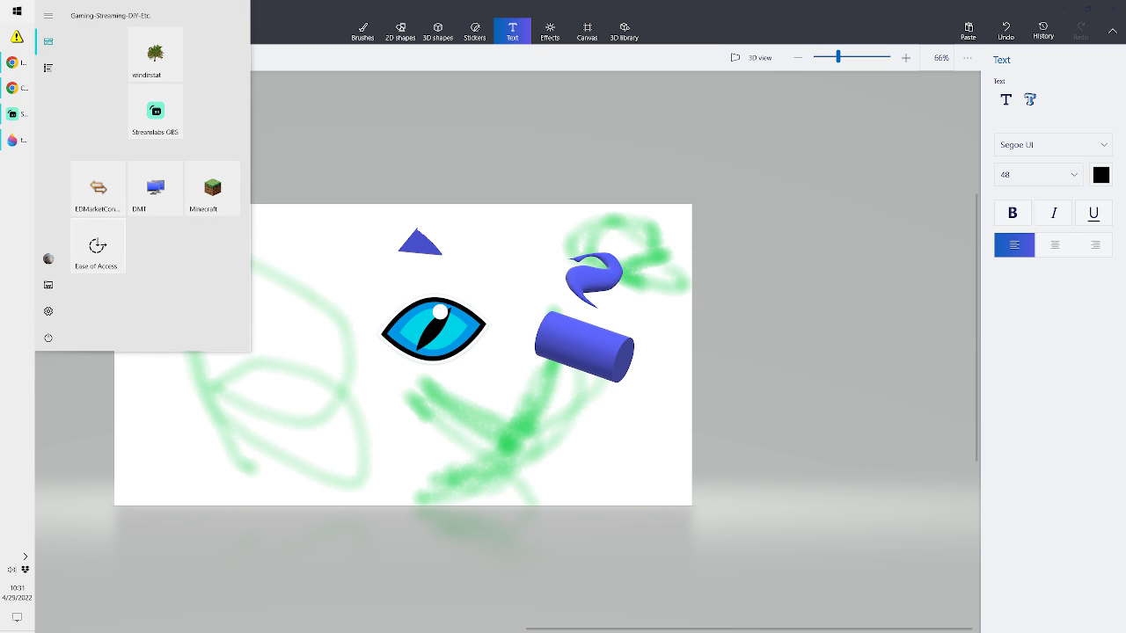
left_click(48, 285)
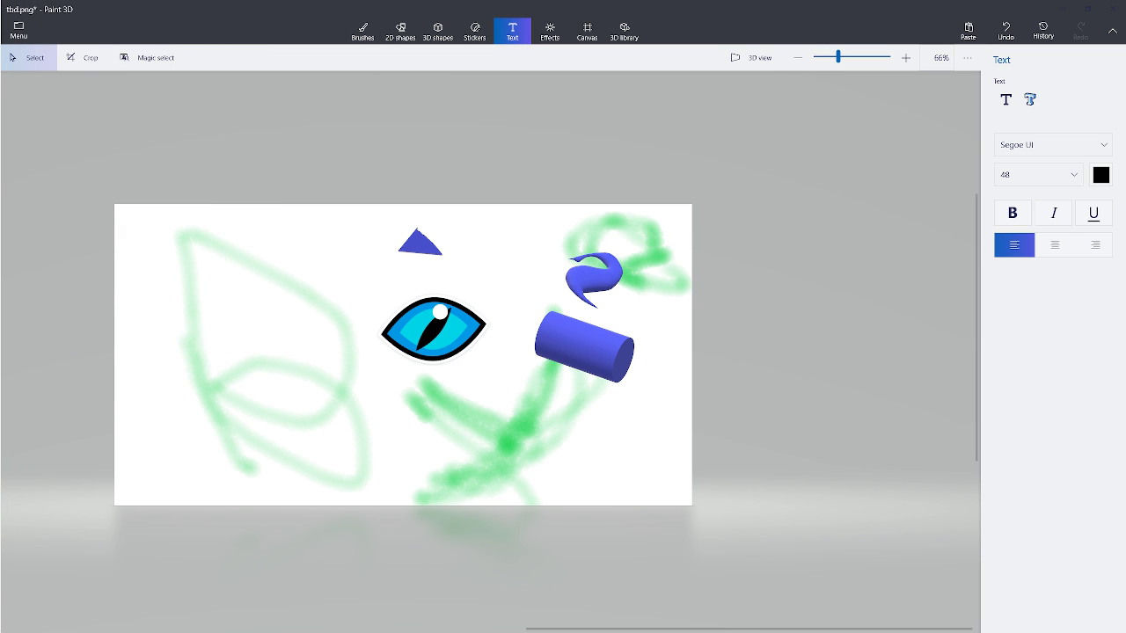
key("super+e")
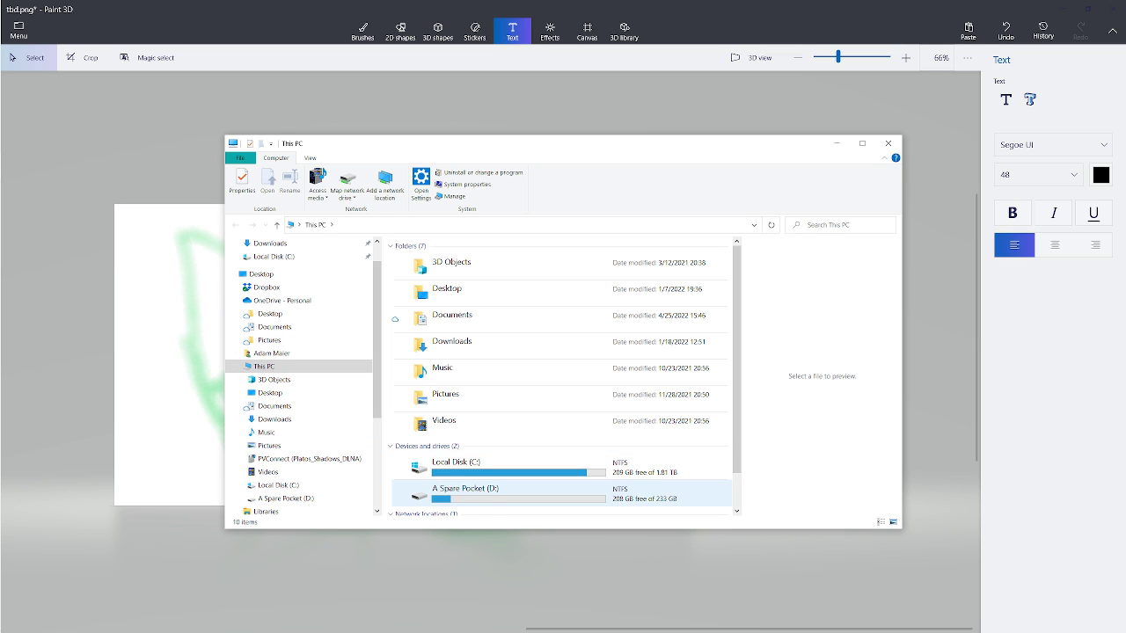
double_click(455, 467)
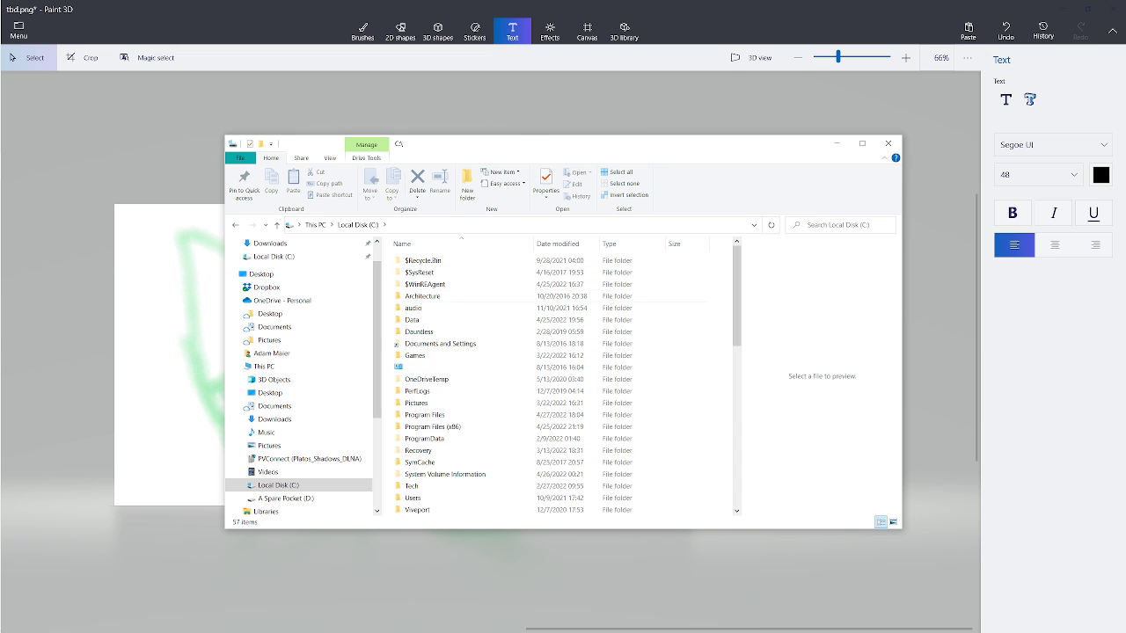
left_click(456, 320)
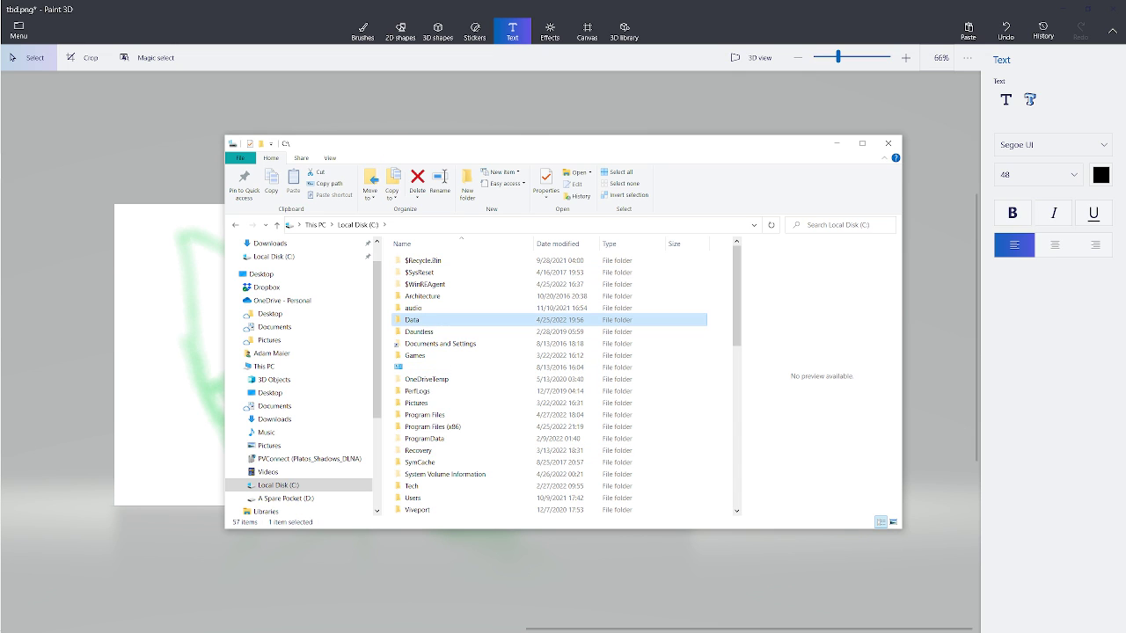
double_click(457, 319)
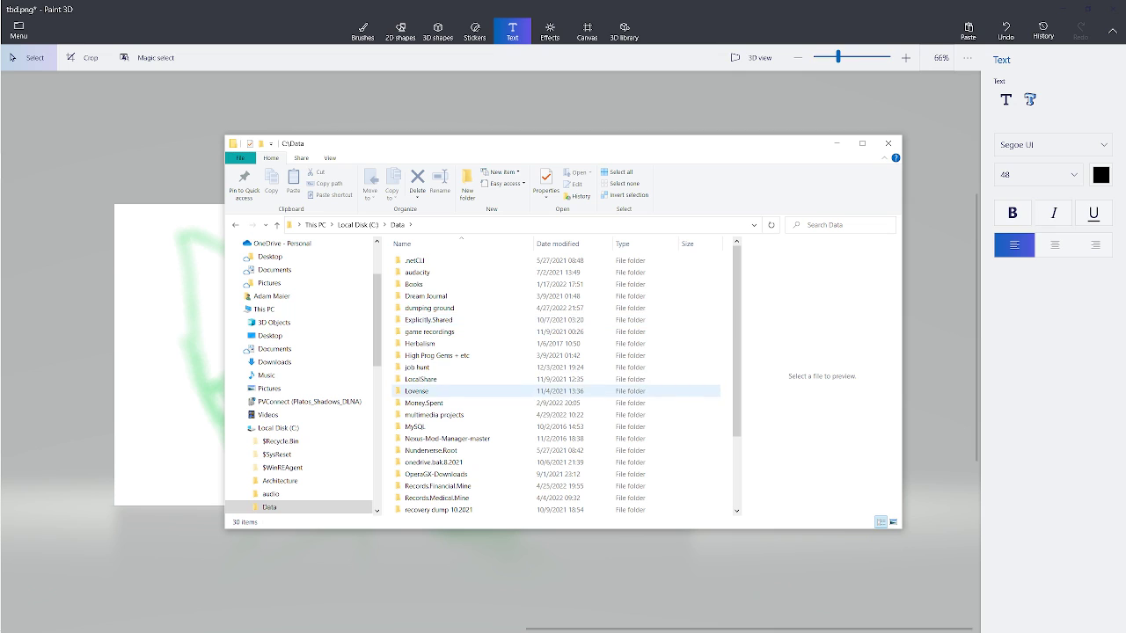
left_click(456, 415)
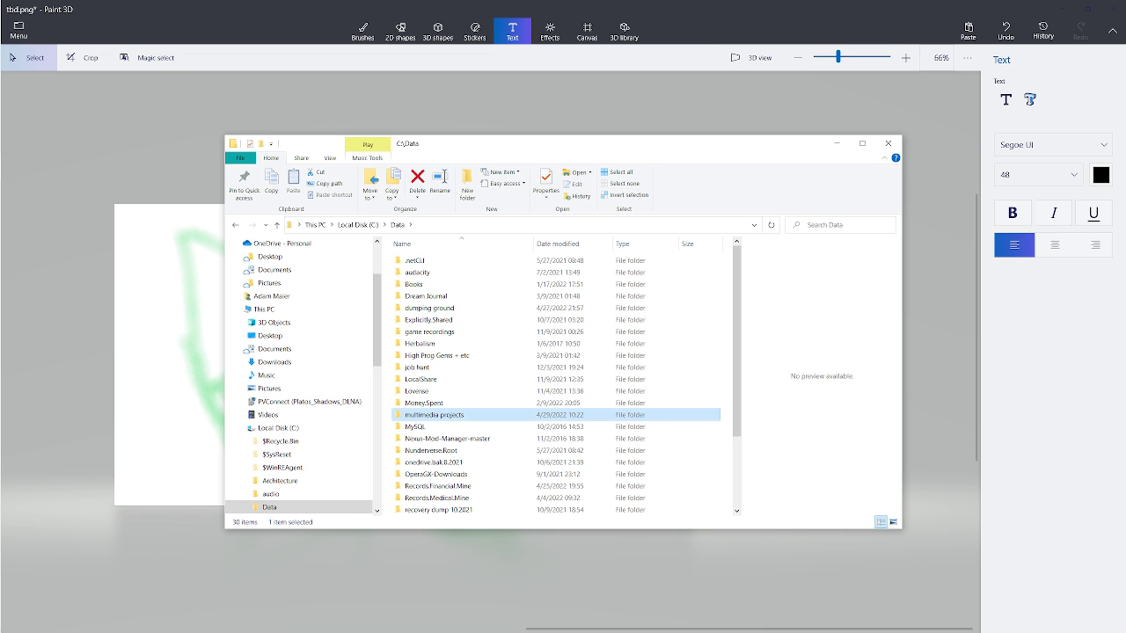
double_click(456, 416)
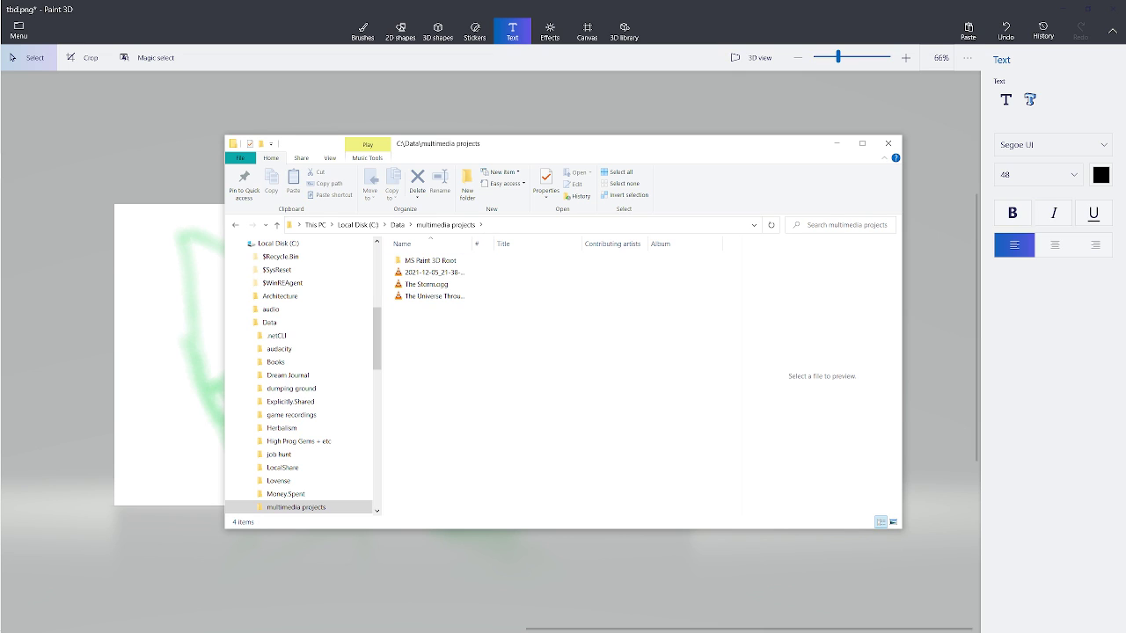
- Widen the Name column, then open the MS Paint 3D Root folder and sort its files by type
left_click_drag(471, 243, 586, 244)
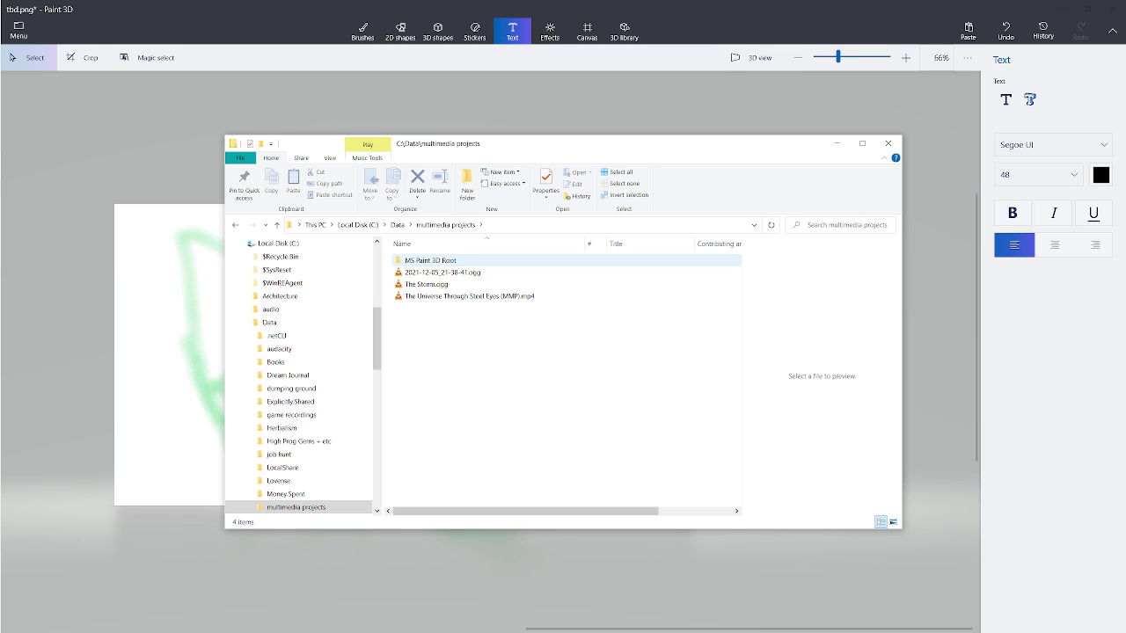
double_click(430, 261)
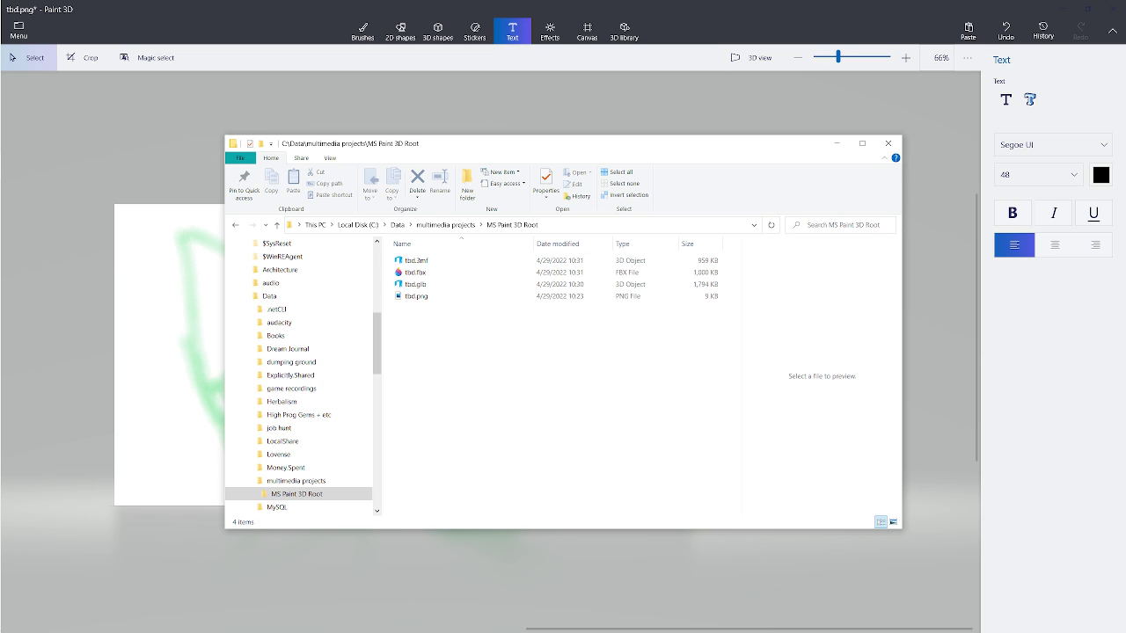
left_click(642, 244)
- Switch to Paint 3D to bring up the save-a-copy formats, and show the MS Paint 3D Root folder window again
key("alt+Tab")
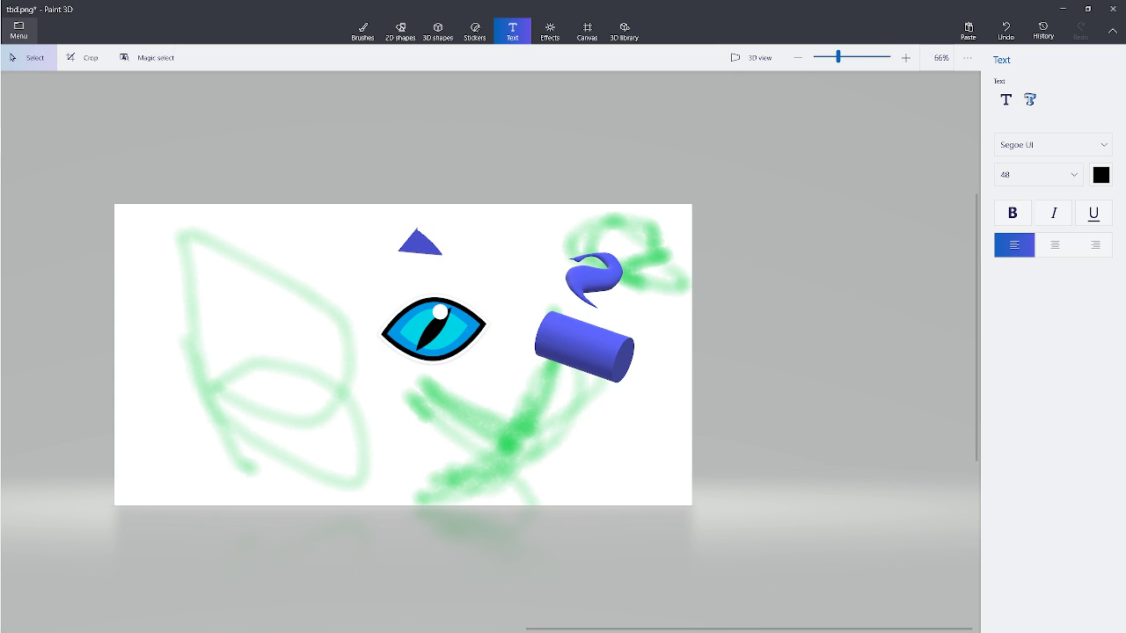
left_click(19, 30)
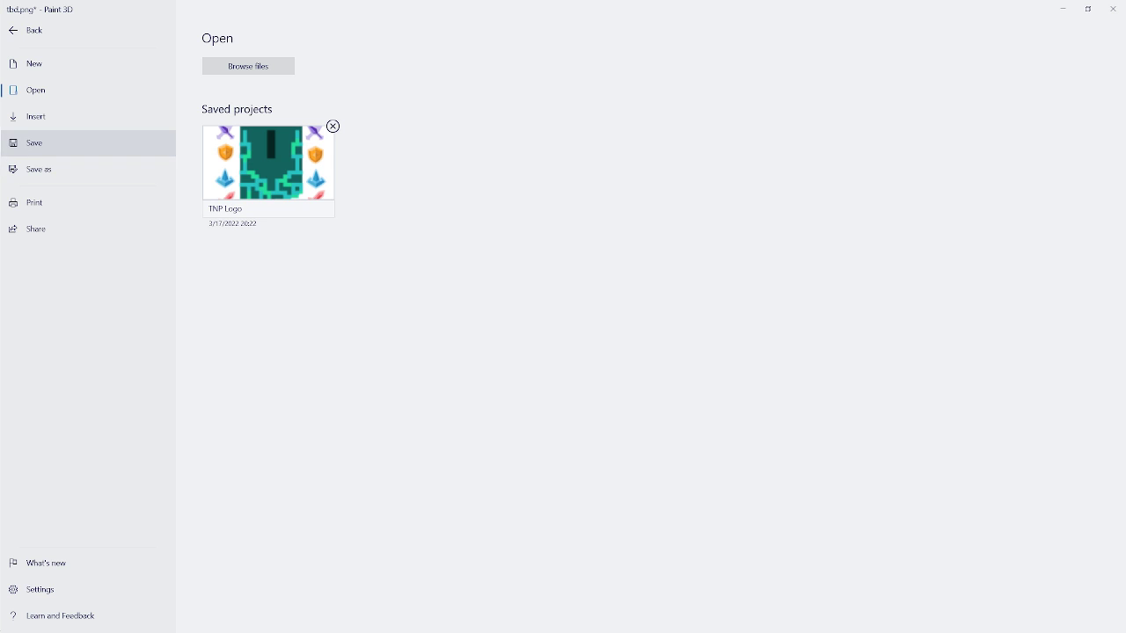
left_click(34, 143)
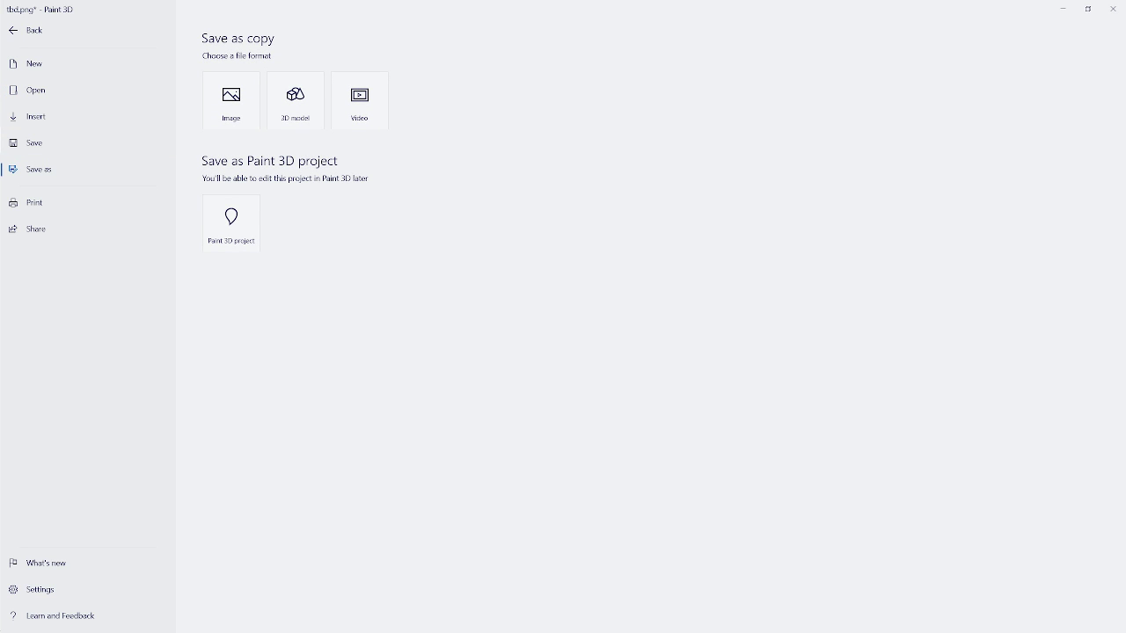
mouse_move(7, 88)
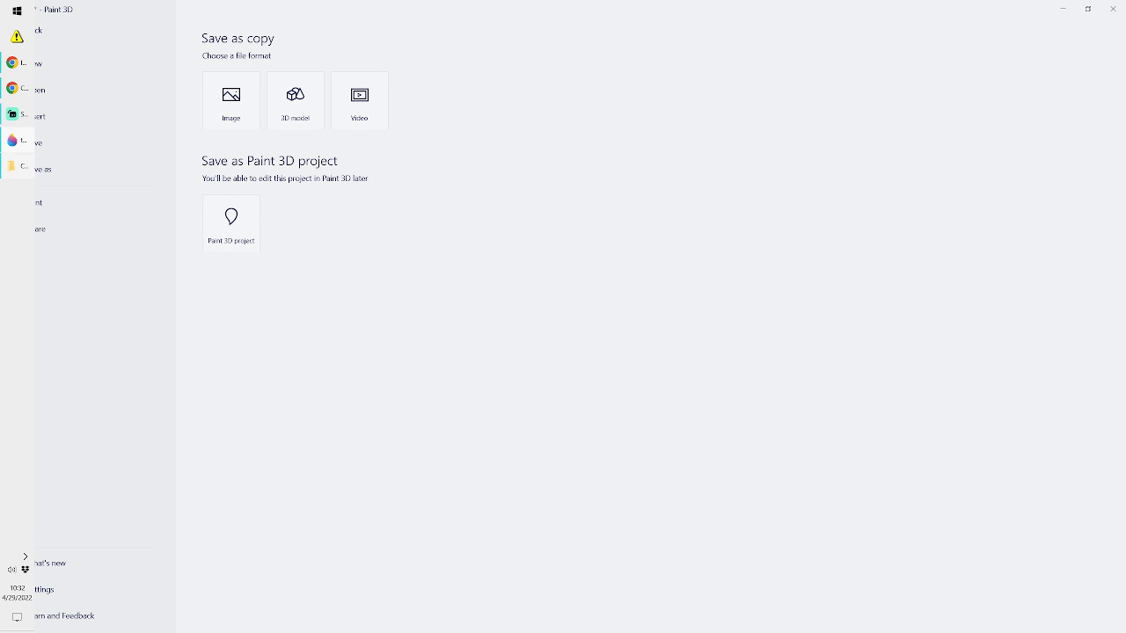
left_click(12, 166)
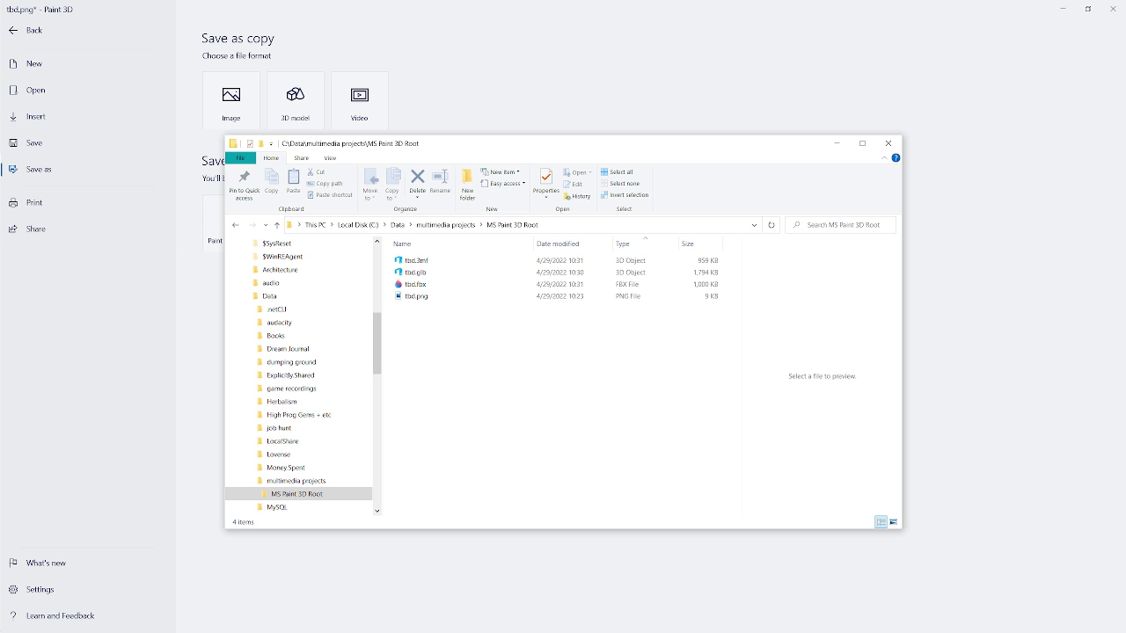
- Start saving an image copy in PNG format with transparency enabled
left_click(232, 100)
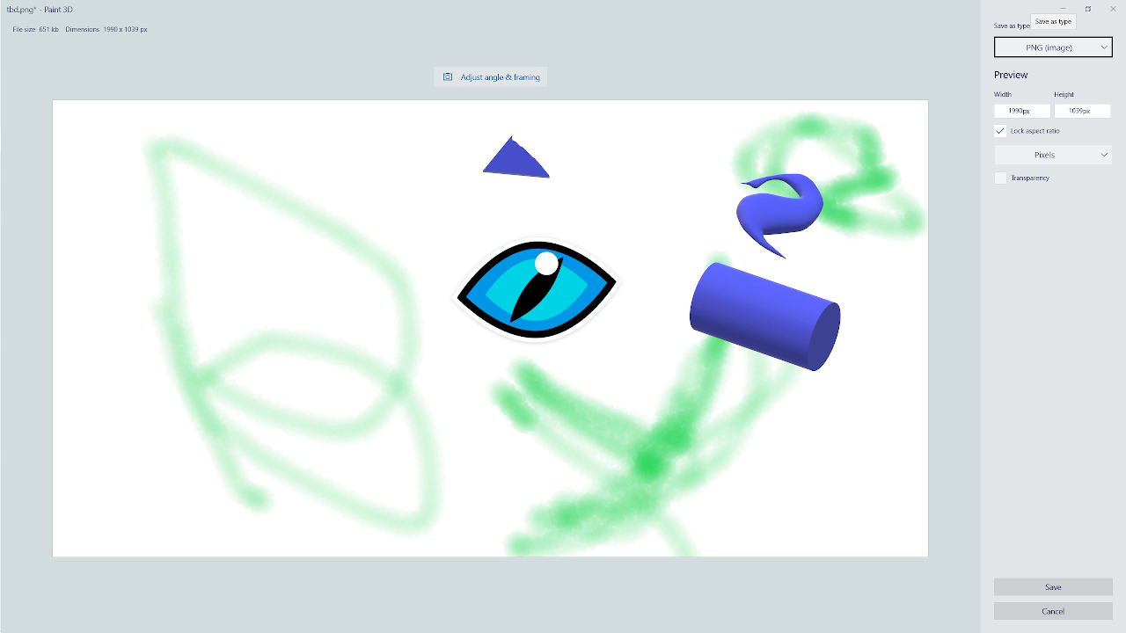
left_click(1000, 178)
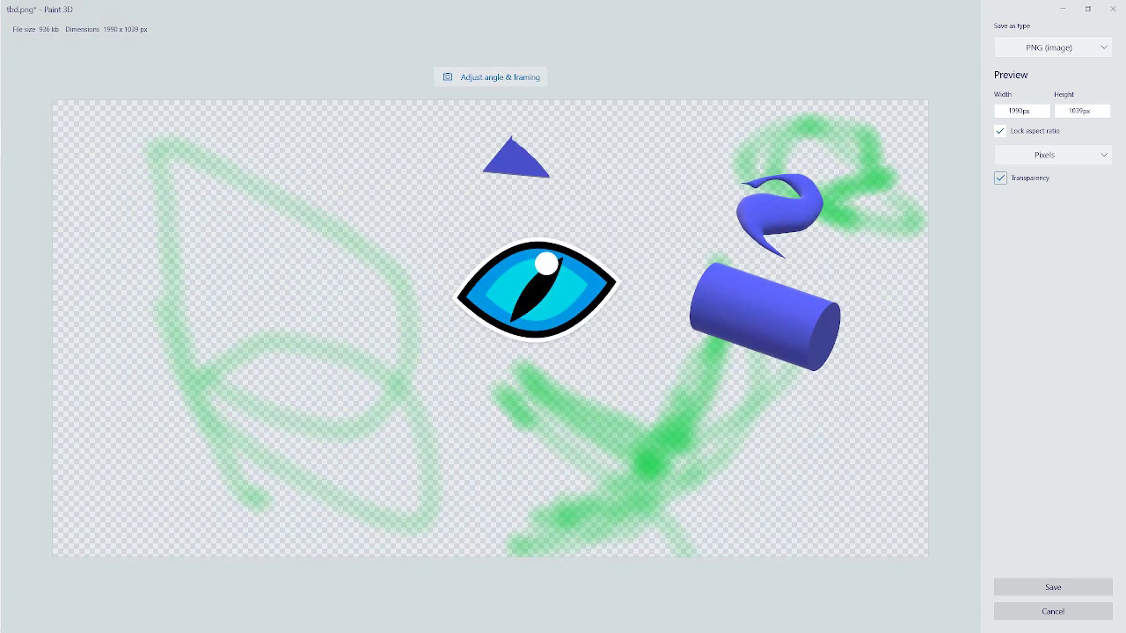
left_click(1000, 177)
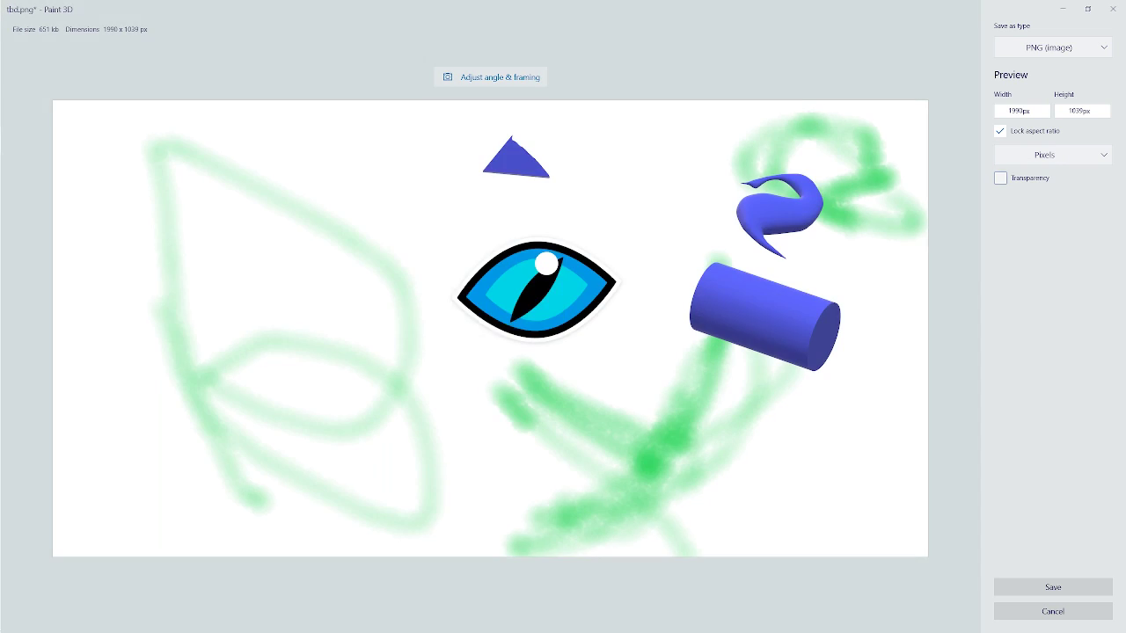
left_click(1000, 178)
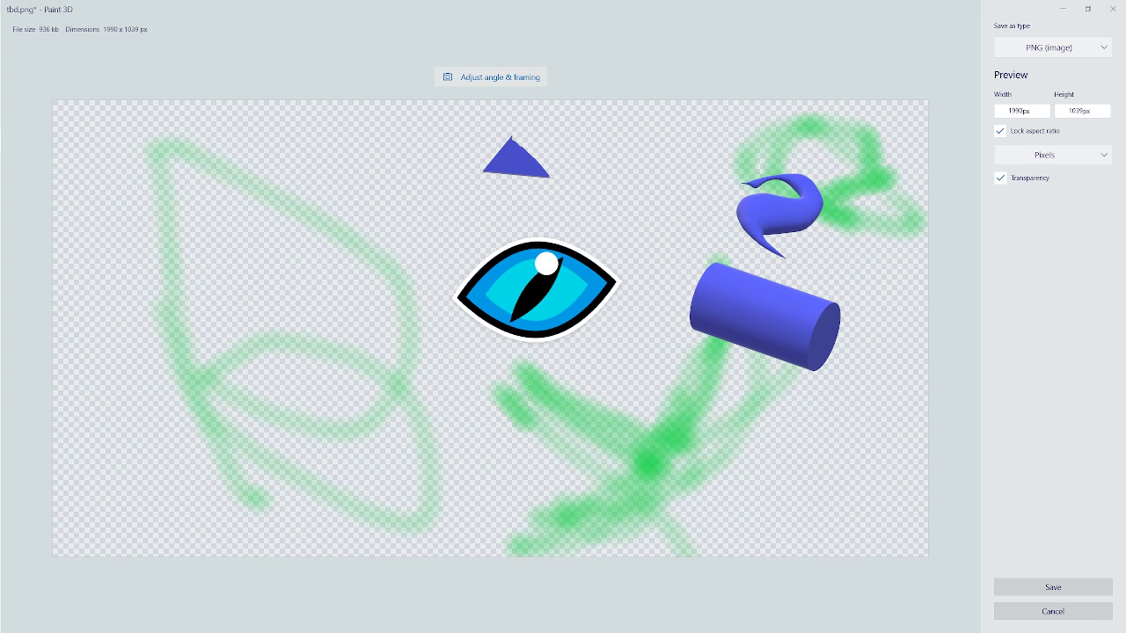
- Save the transparent image as tbd.png in the MS Paint 3D Root folder, replacing the existing file
left_click(1053, 586)
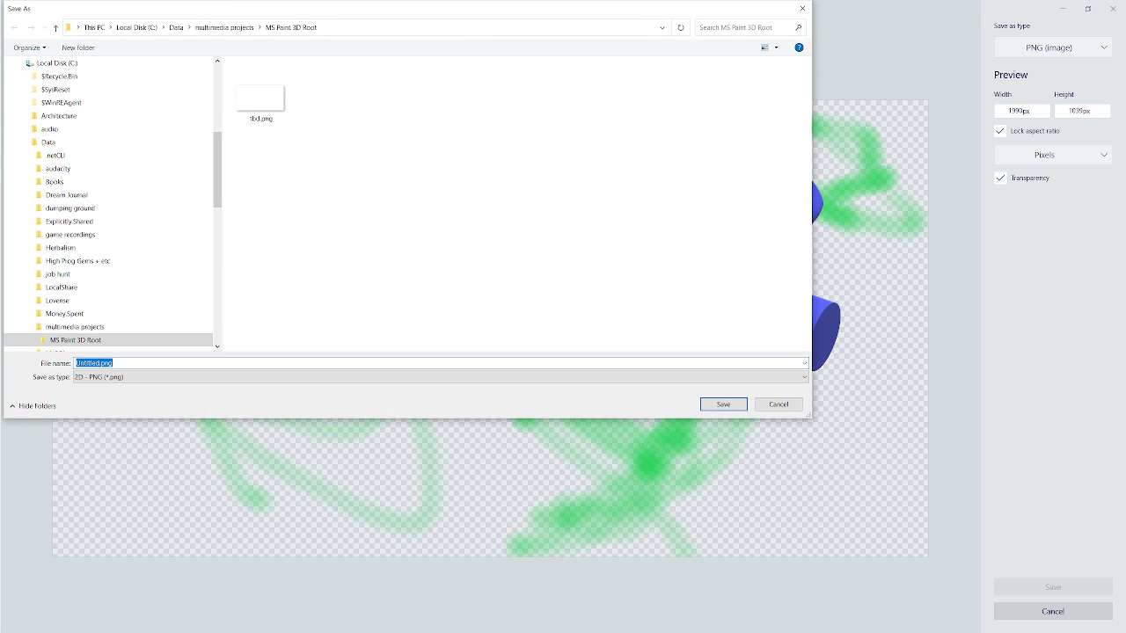
left_click(261, 93)
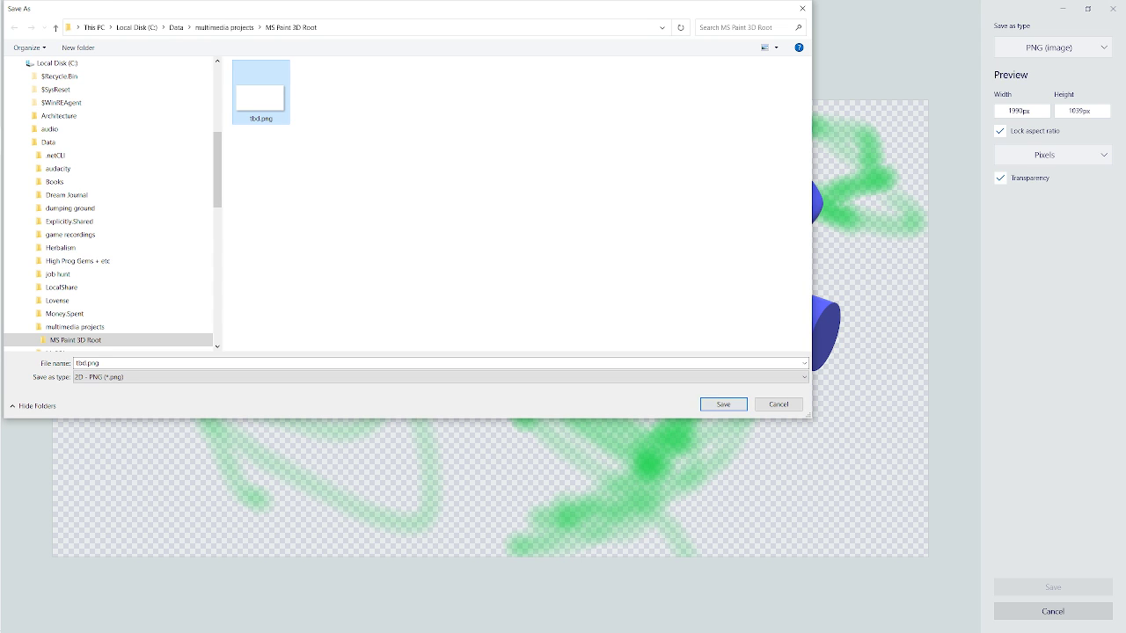
left_click(723, 404)
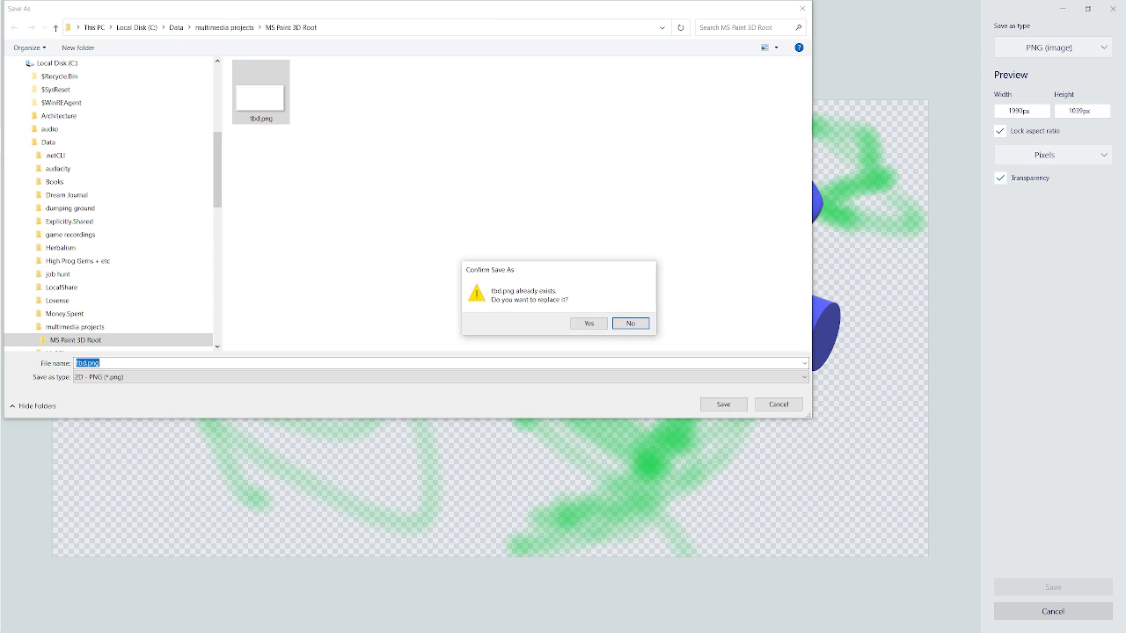
left_click(589, 323)
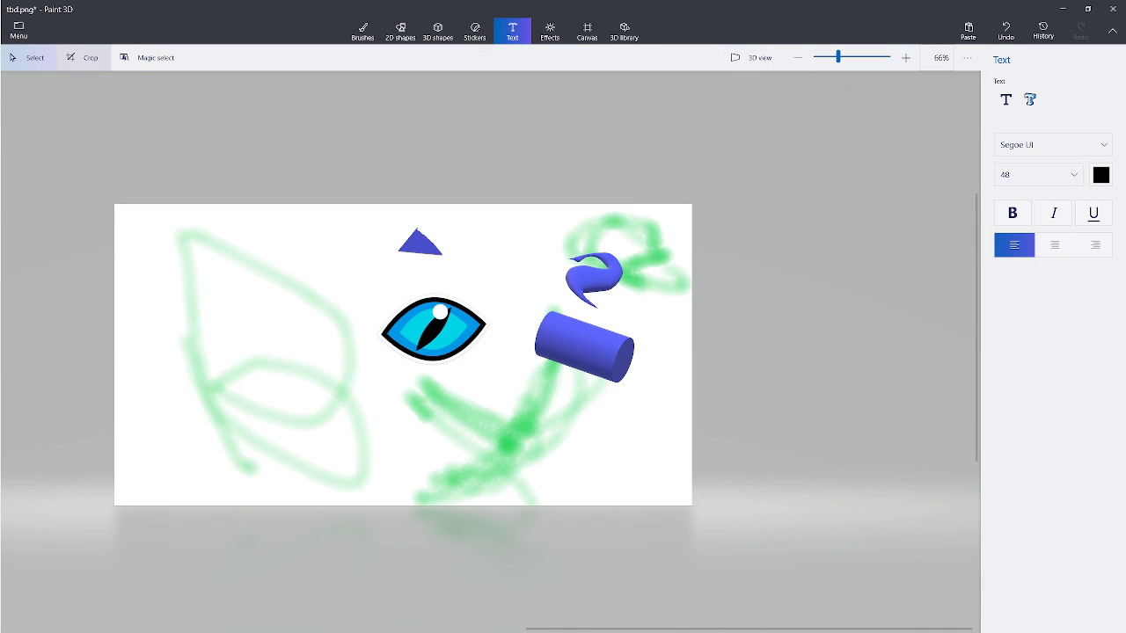
- Start another image copy of the drawing as PNG and turn on transparency for it
left_click(19, 31)
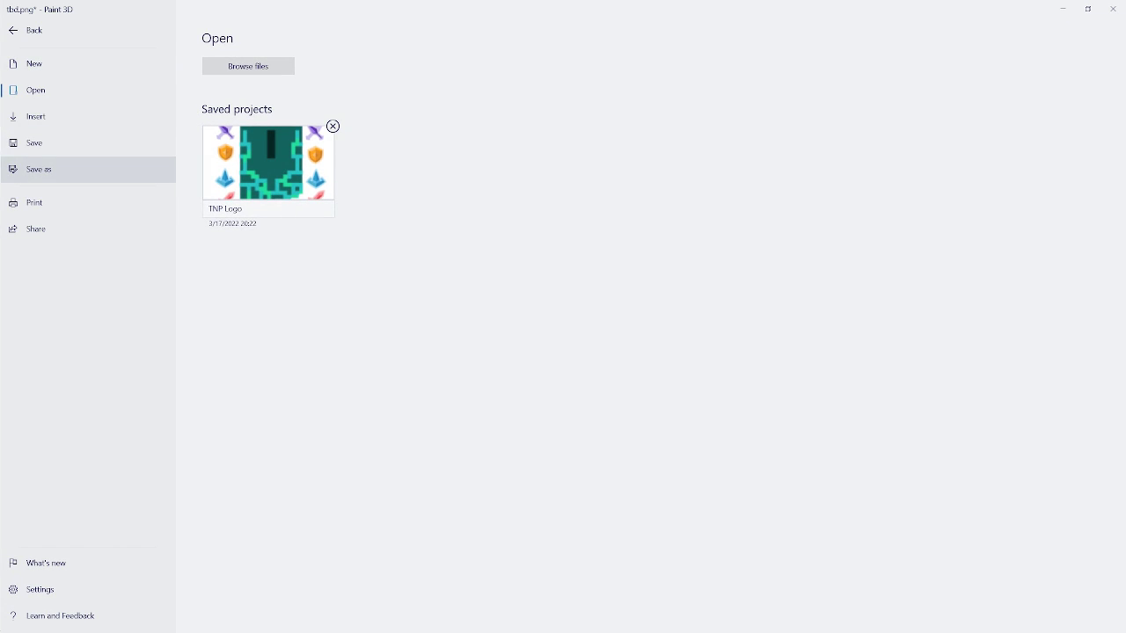
left_click(39, 169)
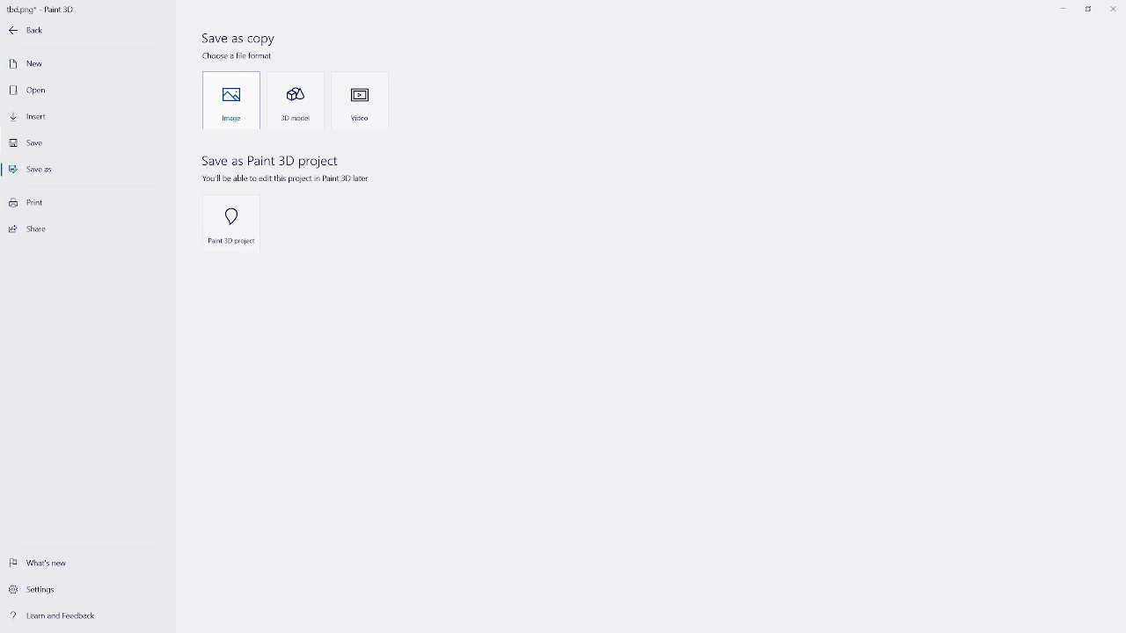
left_click(231, 100)
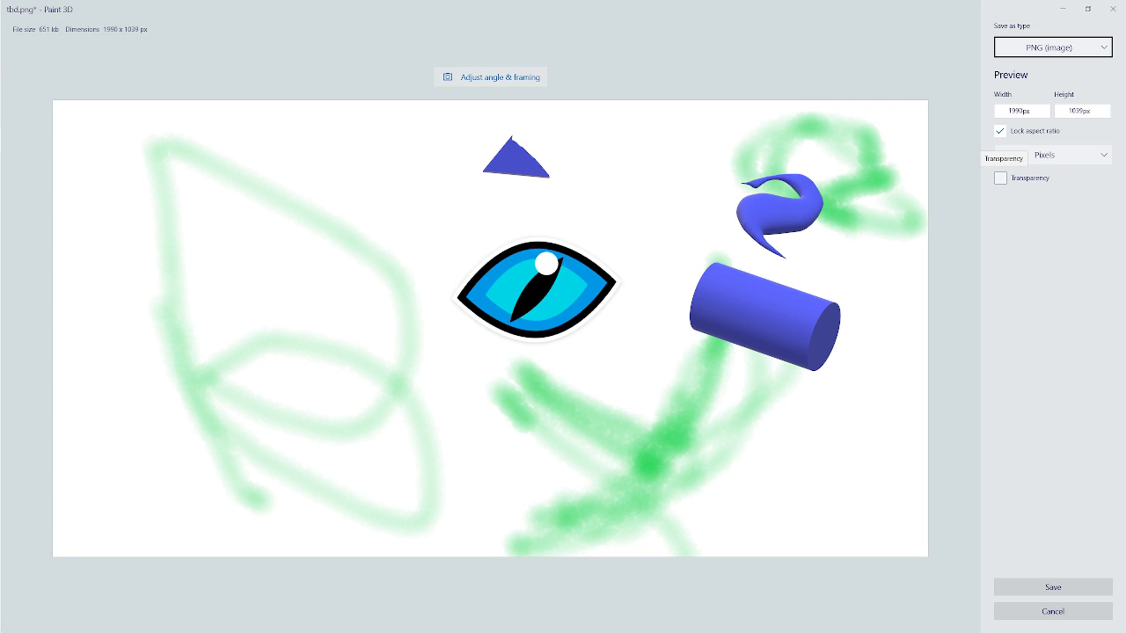
left_click(1000, 178)
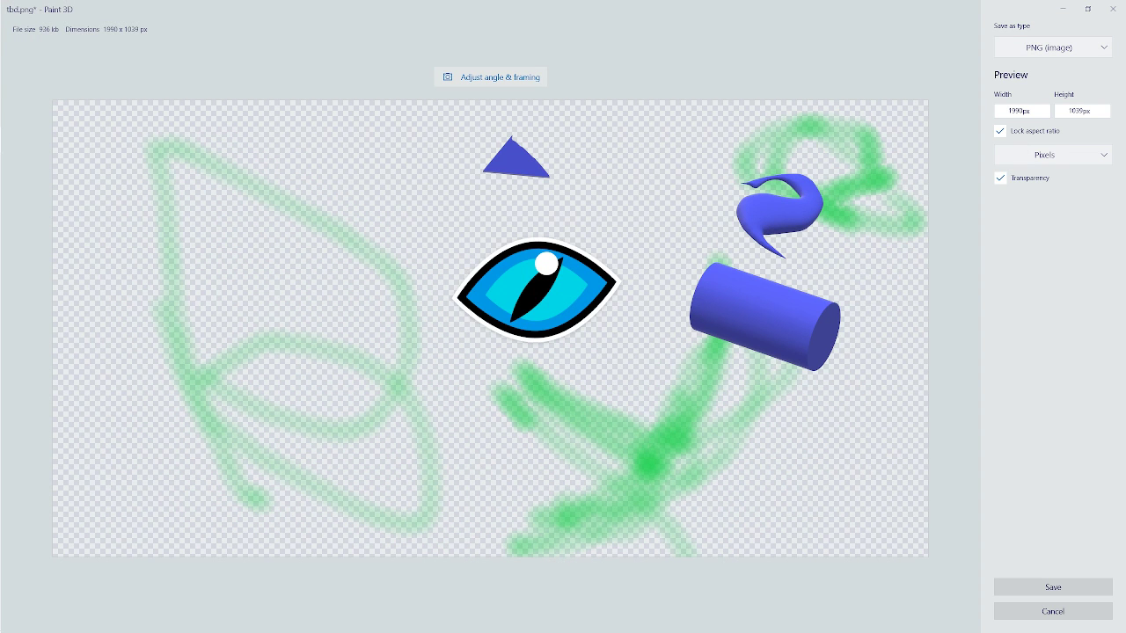
- Compare the JPEG, BMP, GIF and TIFF image formats for the copy, checking file size and transparency support of each
left_click(1053, 47)
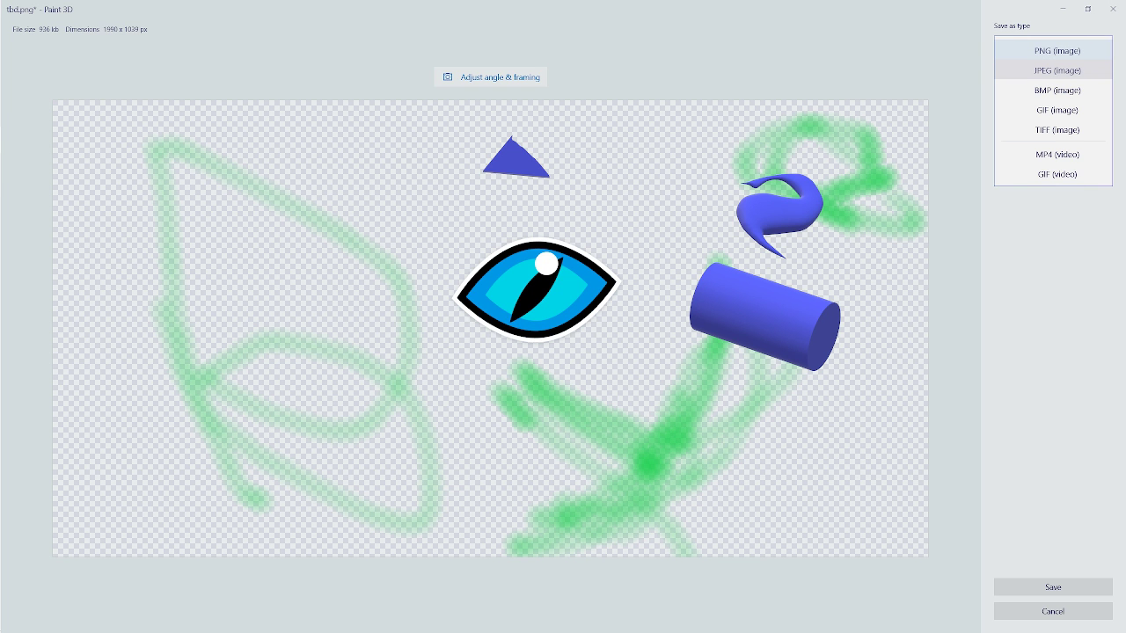
left_click(1057, 70)
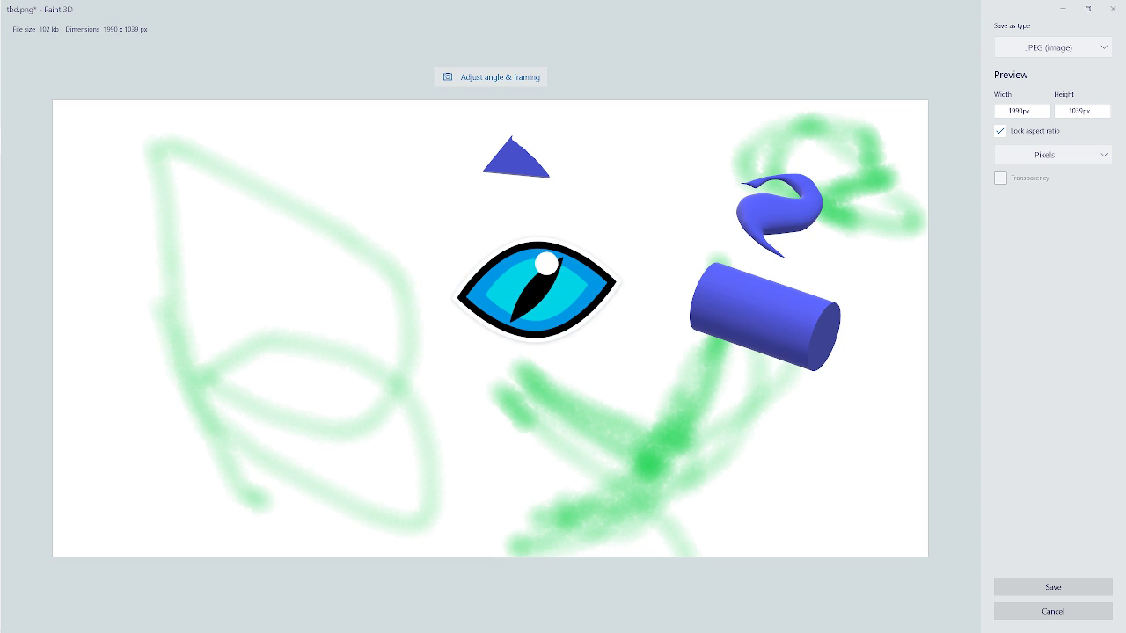
left_click(1052, 46)
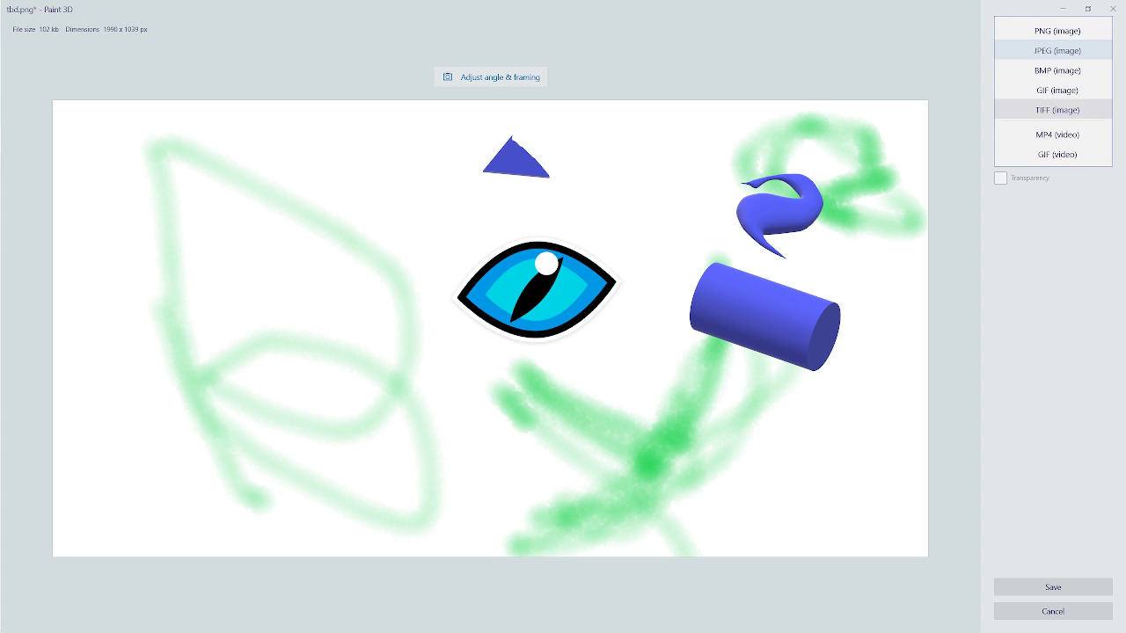
left_click(1057, 70)
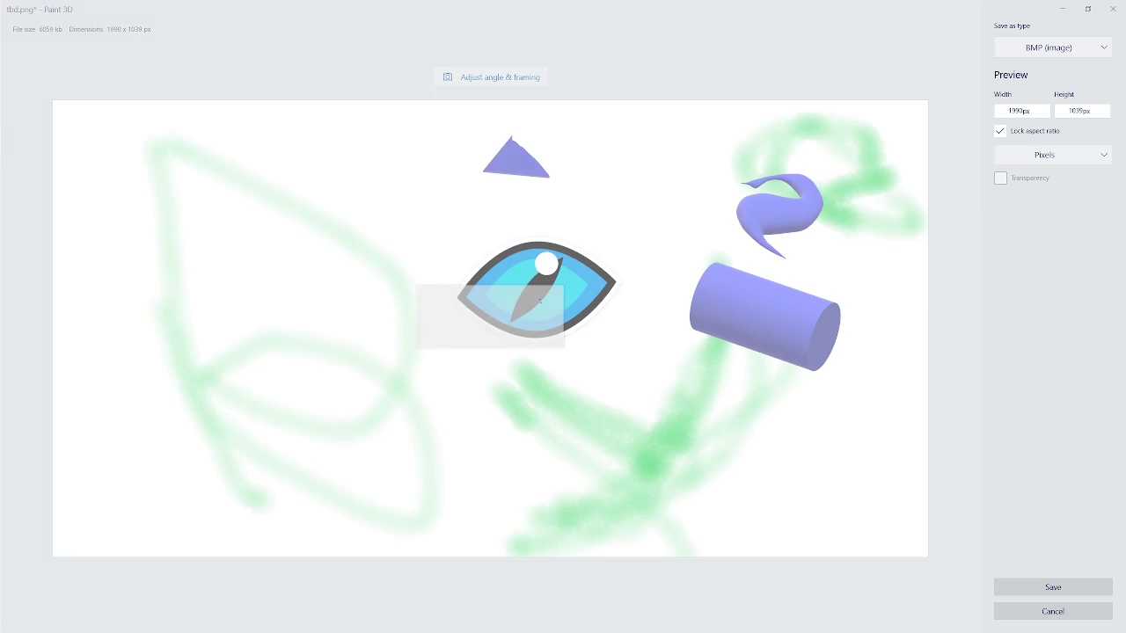
left_click(1053, 47)
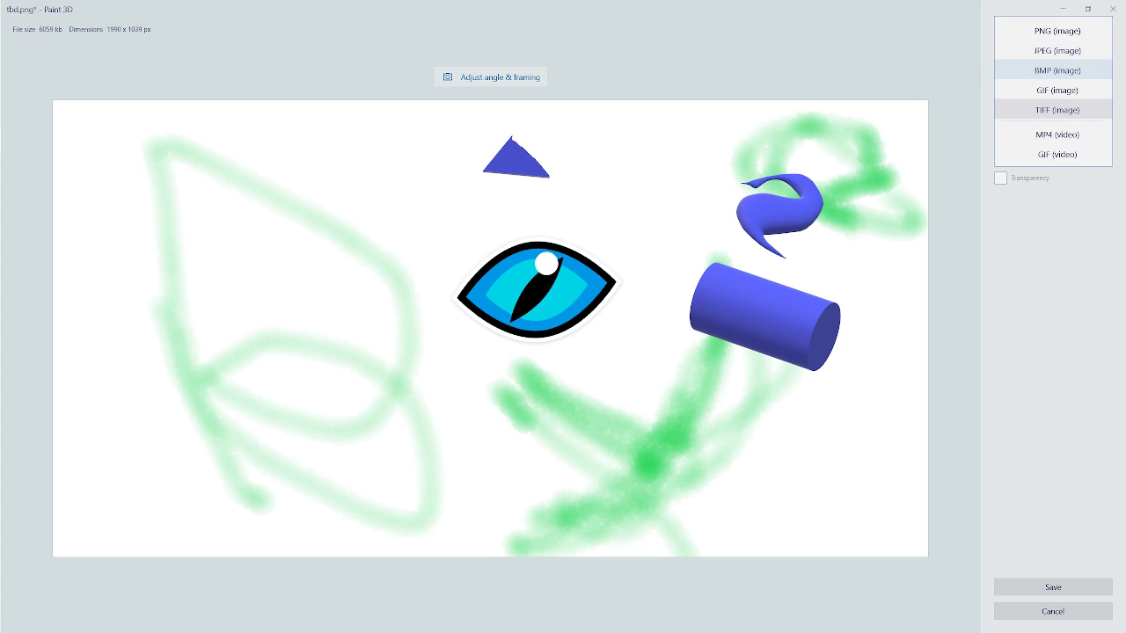
left_click(1057, 89)
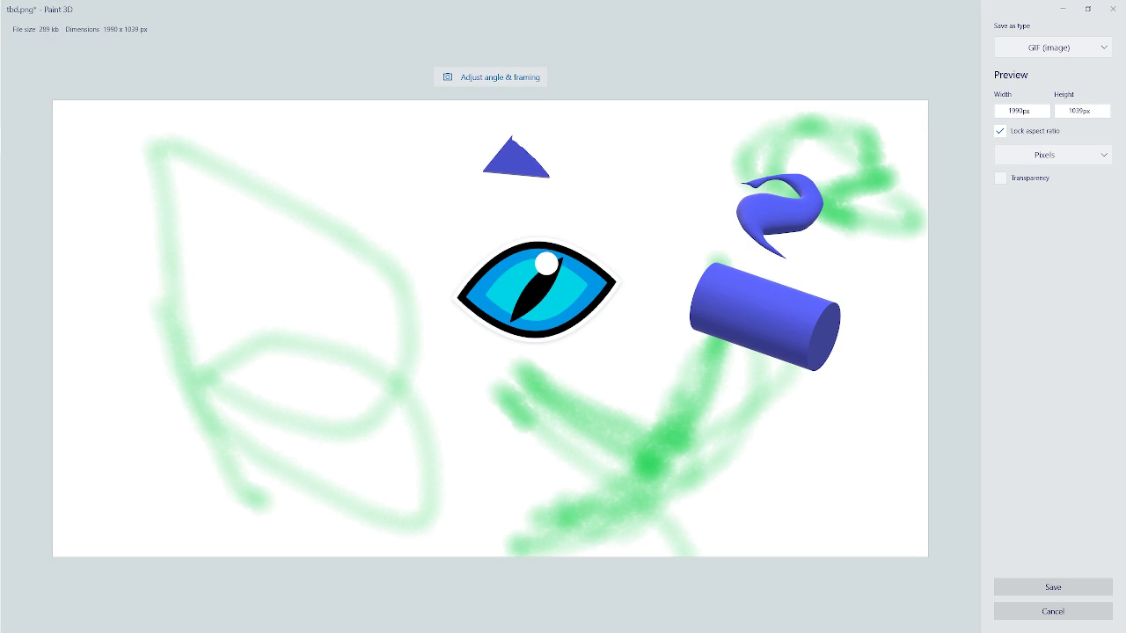
left_click(1053, 46)
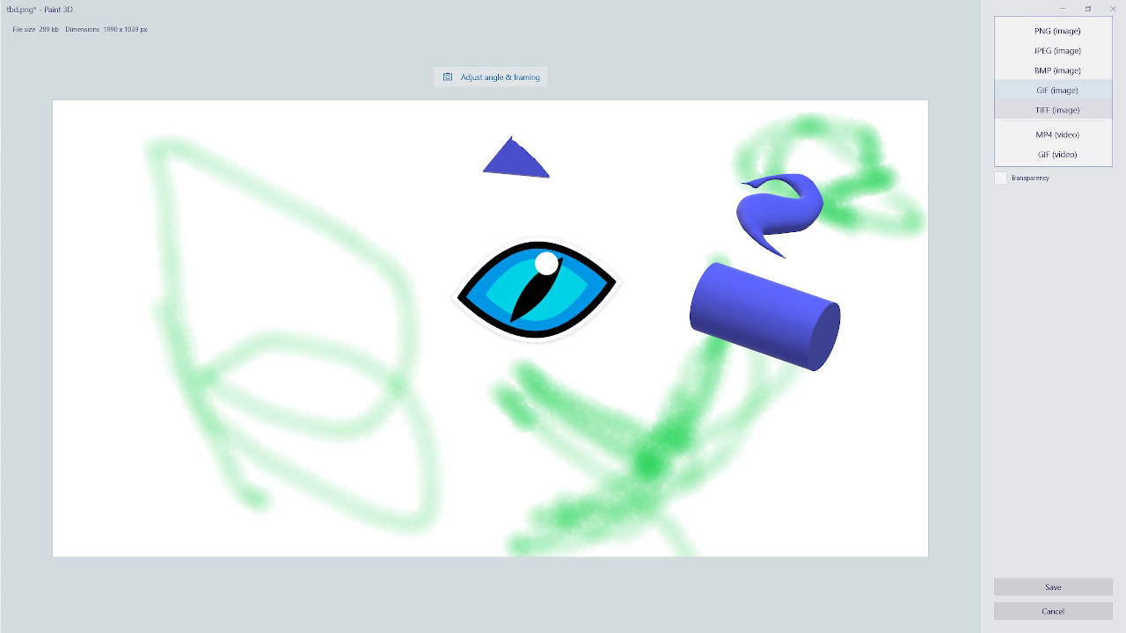
left_click(1058, 109)
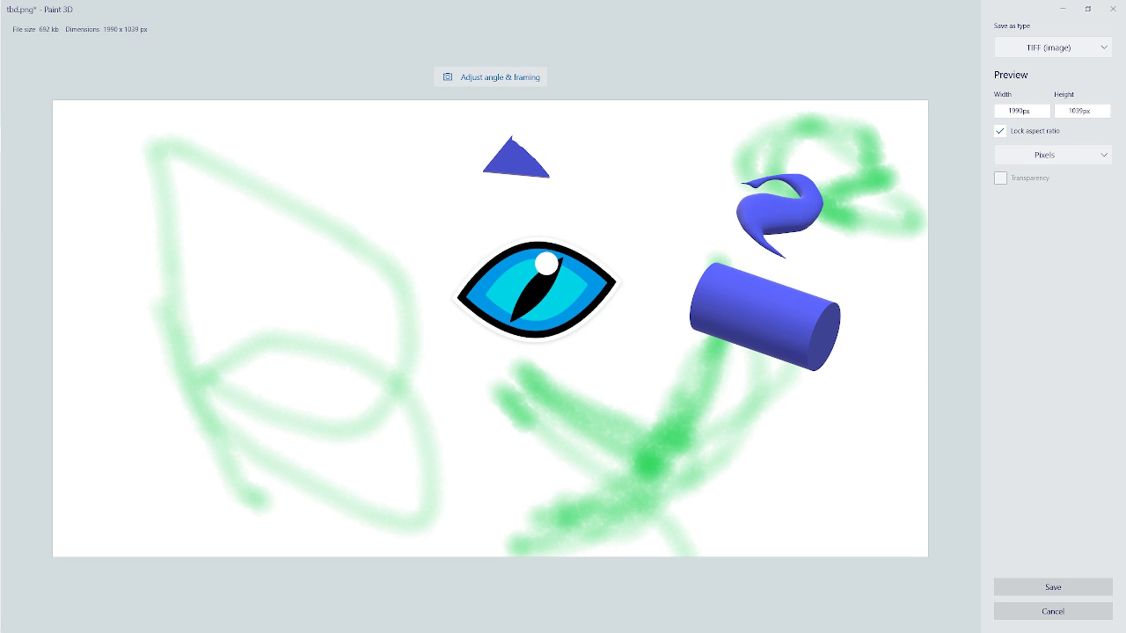
left_click(1053, 46)
left_click(1057, 90)
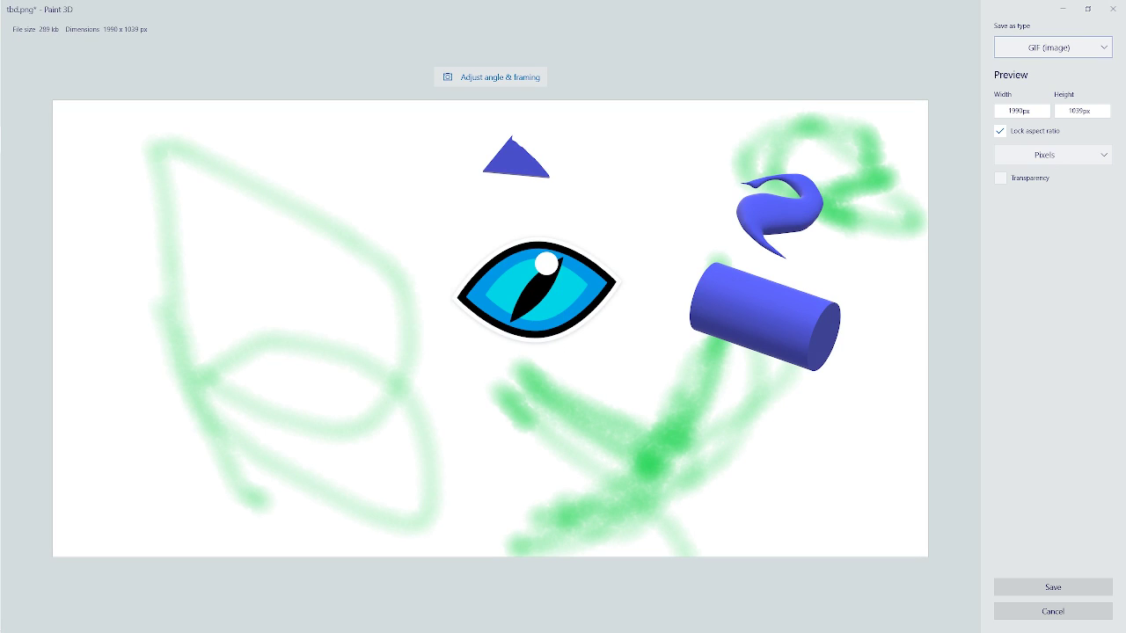
left_click(1053, 46)
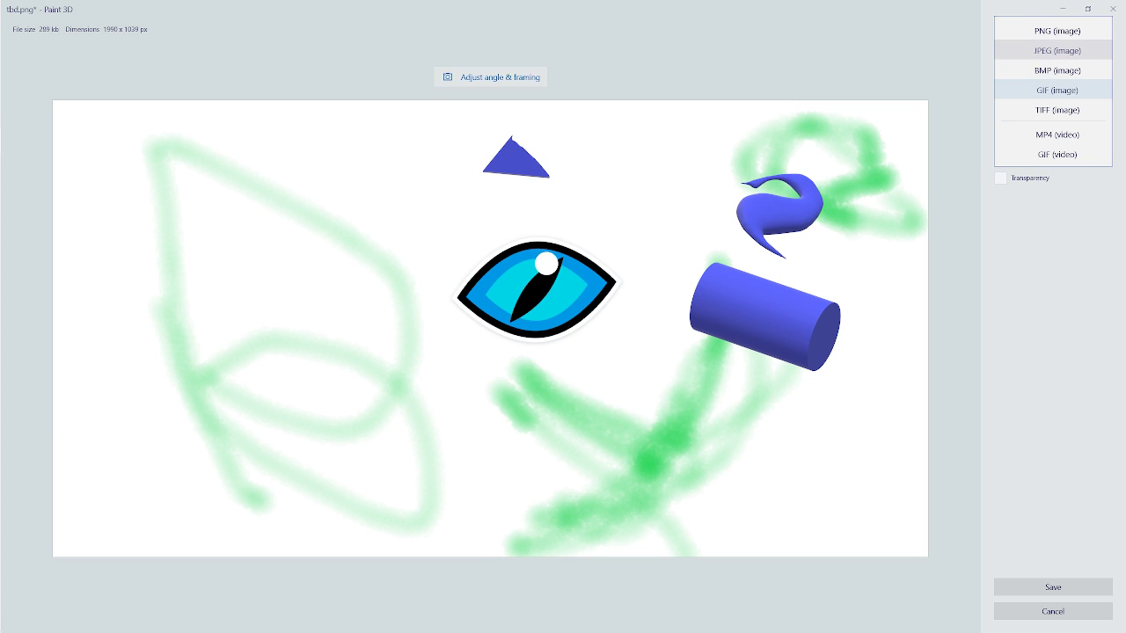
left_click(1058, 50)
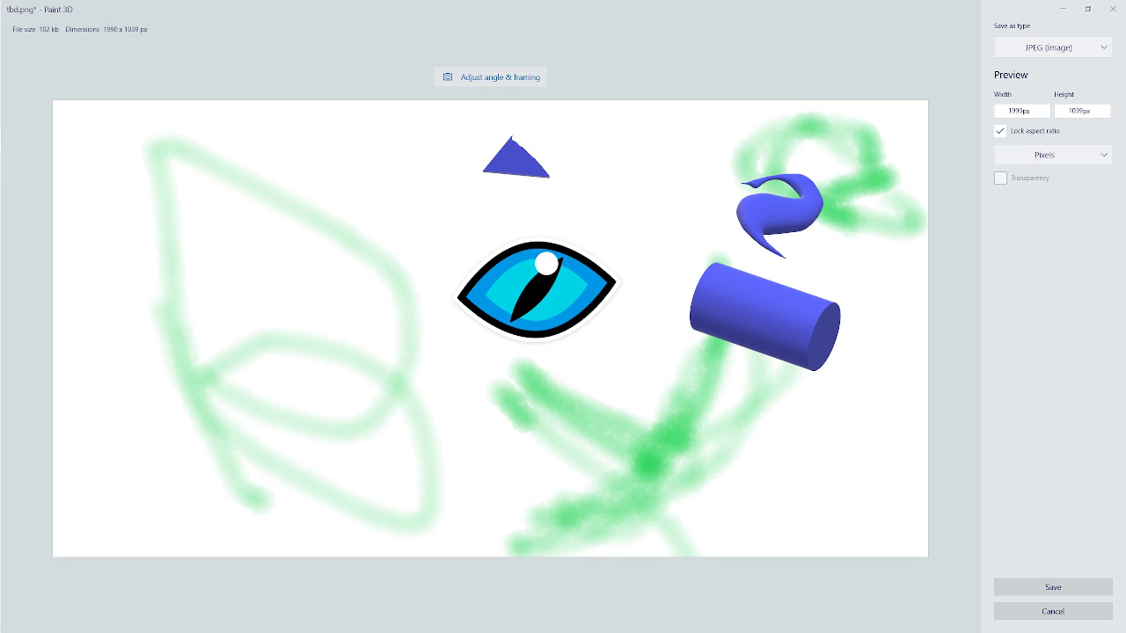
- Set the image copy's format to BMP and save it as tbd in the MS Paint 3D Root folder
left_click(1053, 47)
left_click(1057, 70)
left_click(1053, 588)
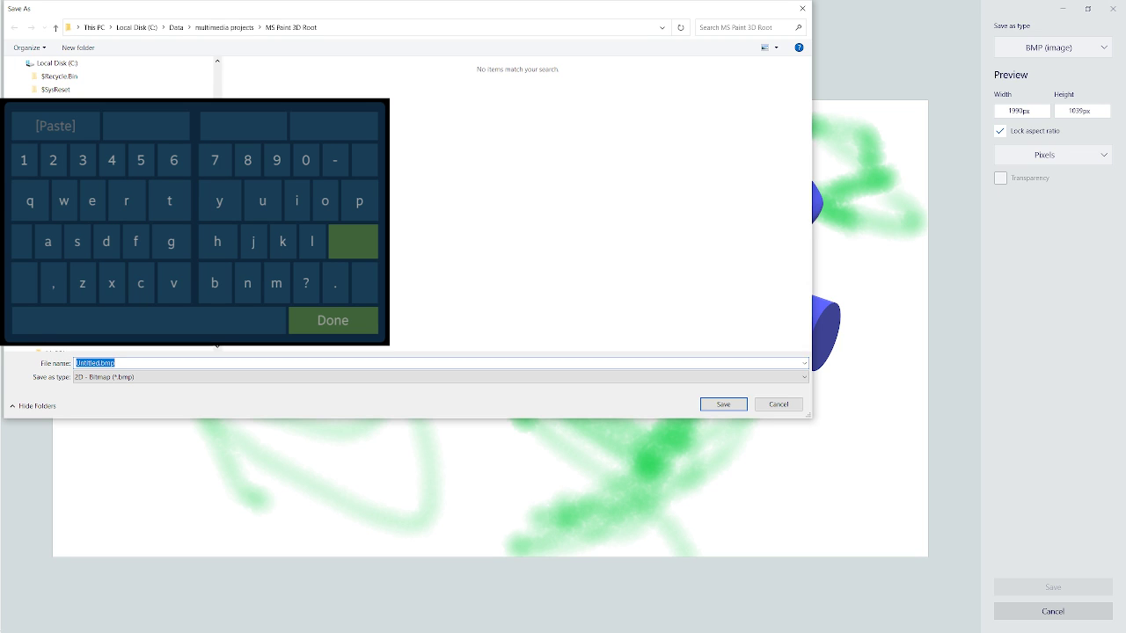
left_click(156, 207)
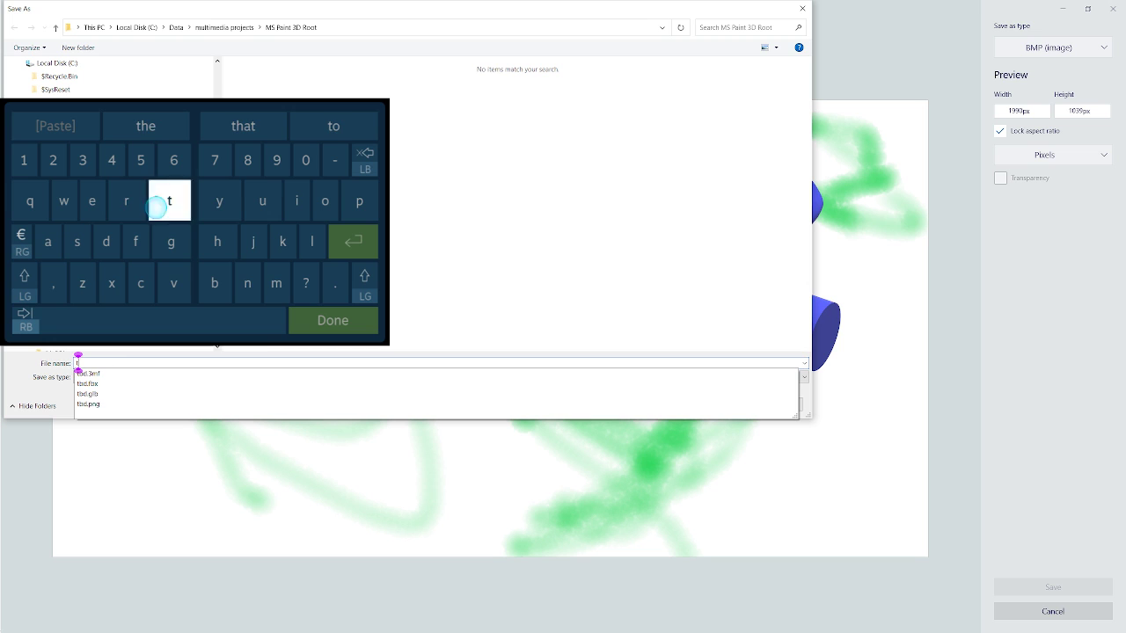
left_click(218, 281)
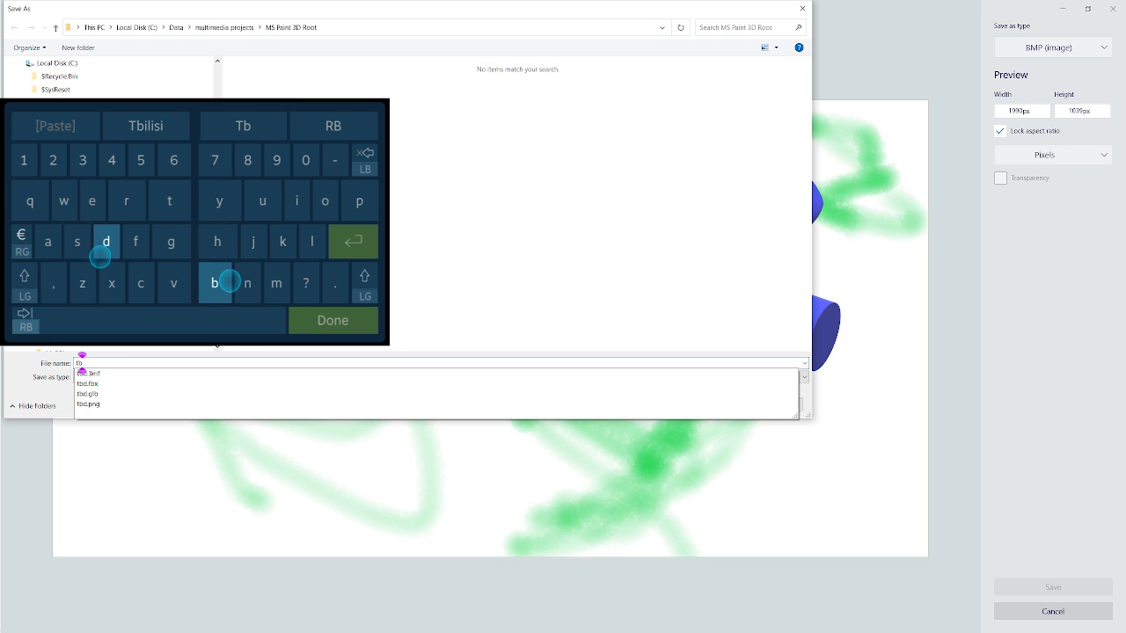
left_click(104, 254)
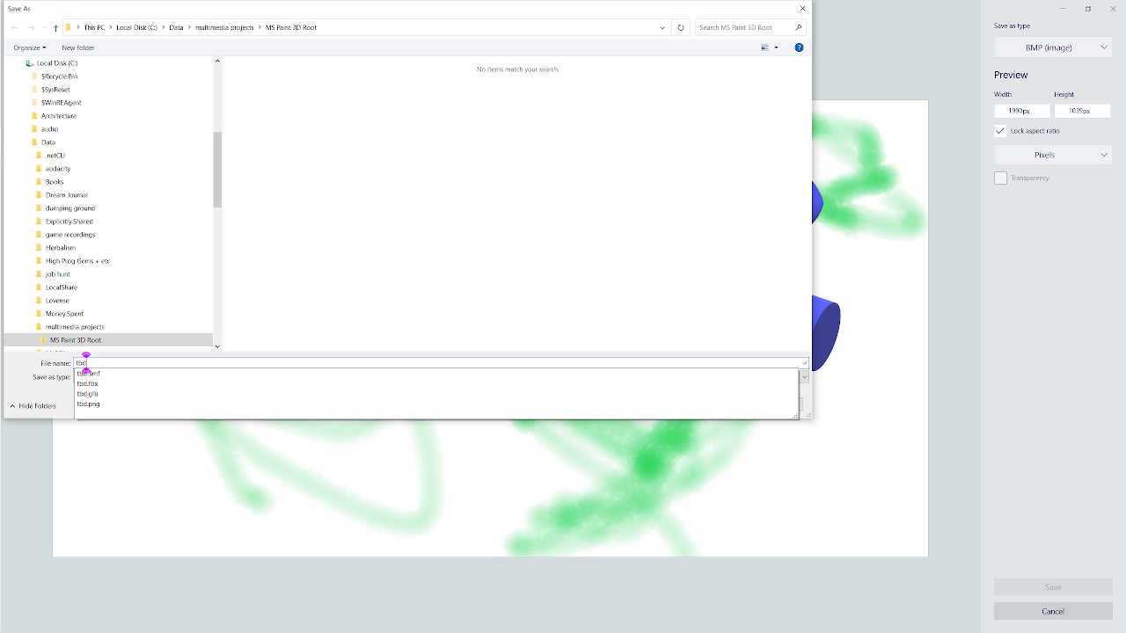
key("Return")
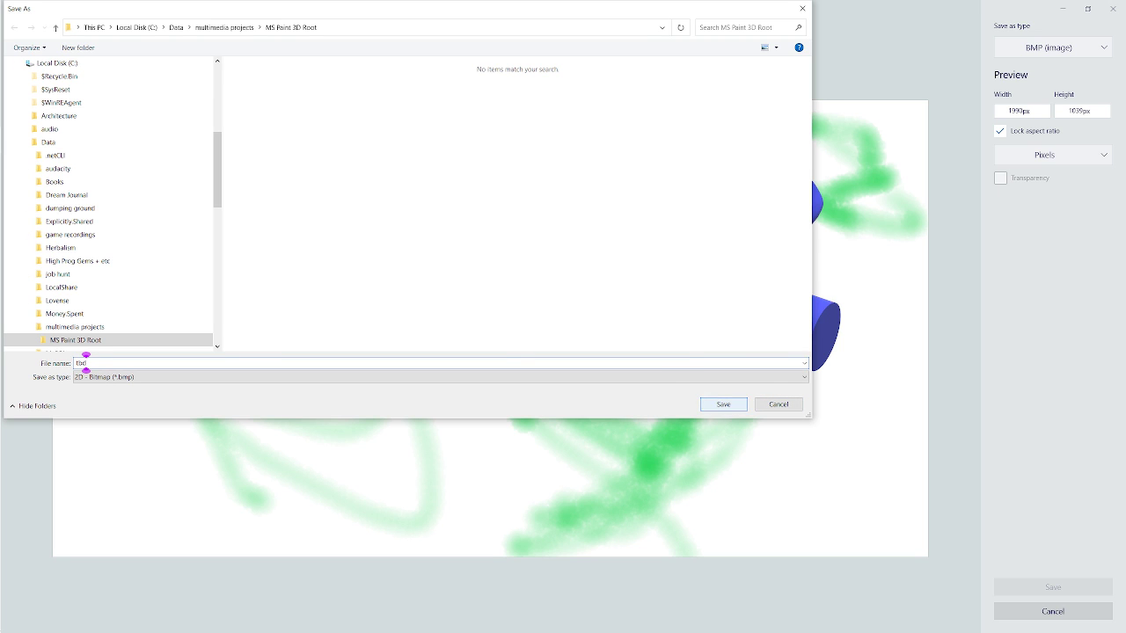
key("Return")
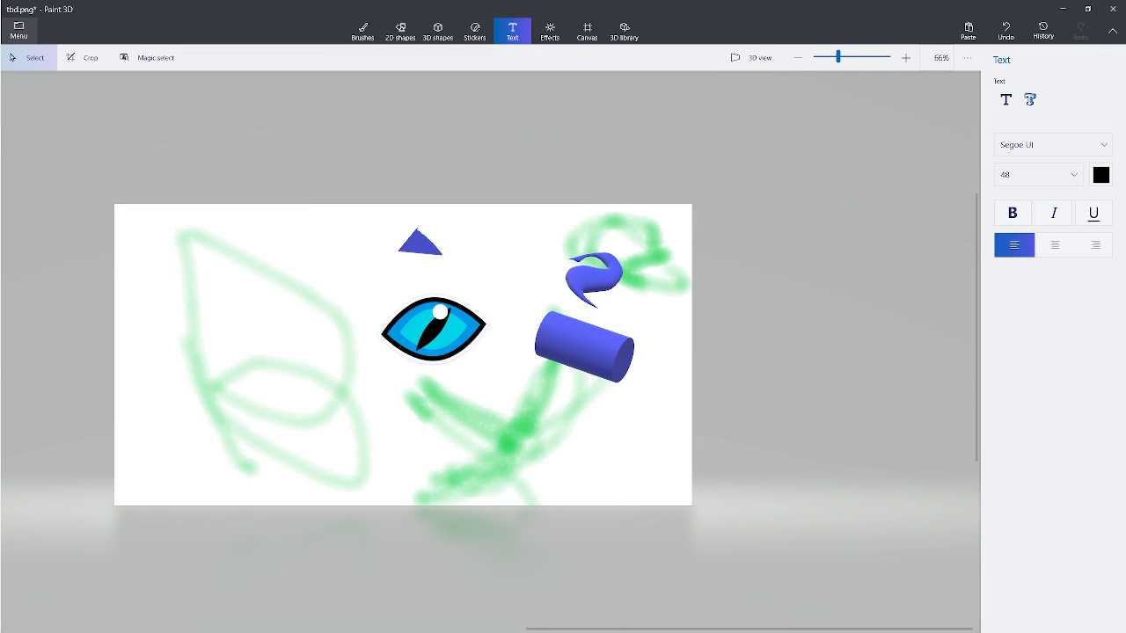
- Save another image copy as a PNG without transparency, named tbd.opaque, in the MS Paint 3D Root folder
left_click(19, 31)
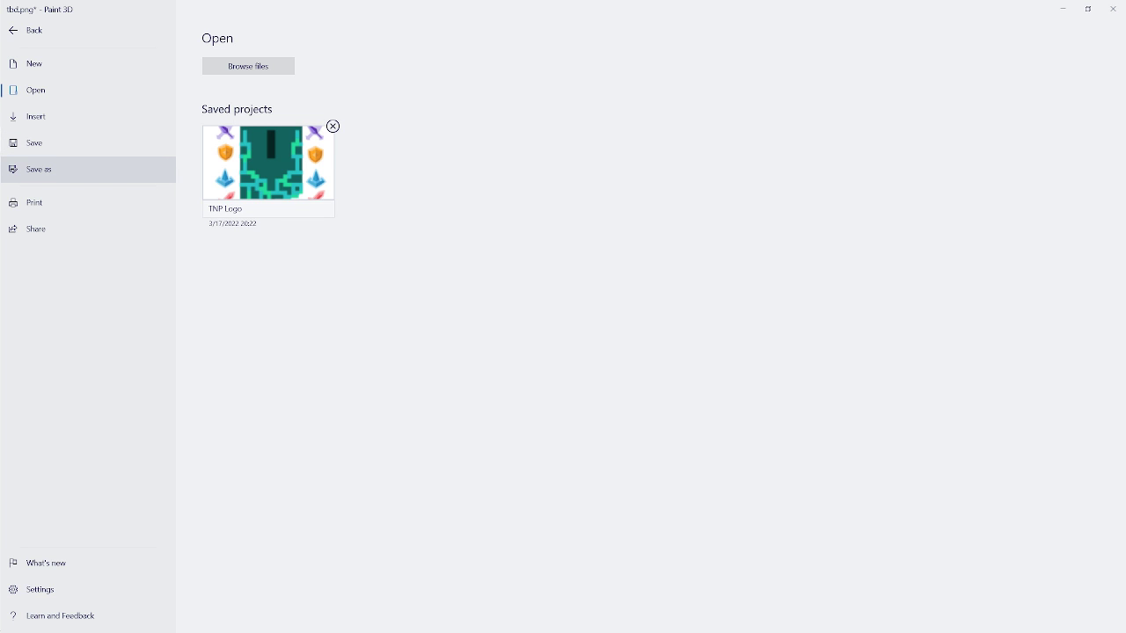
left_click(38, 169)
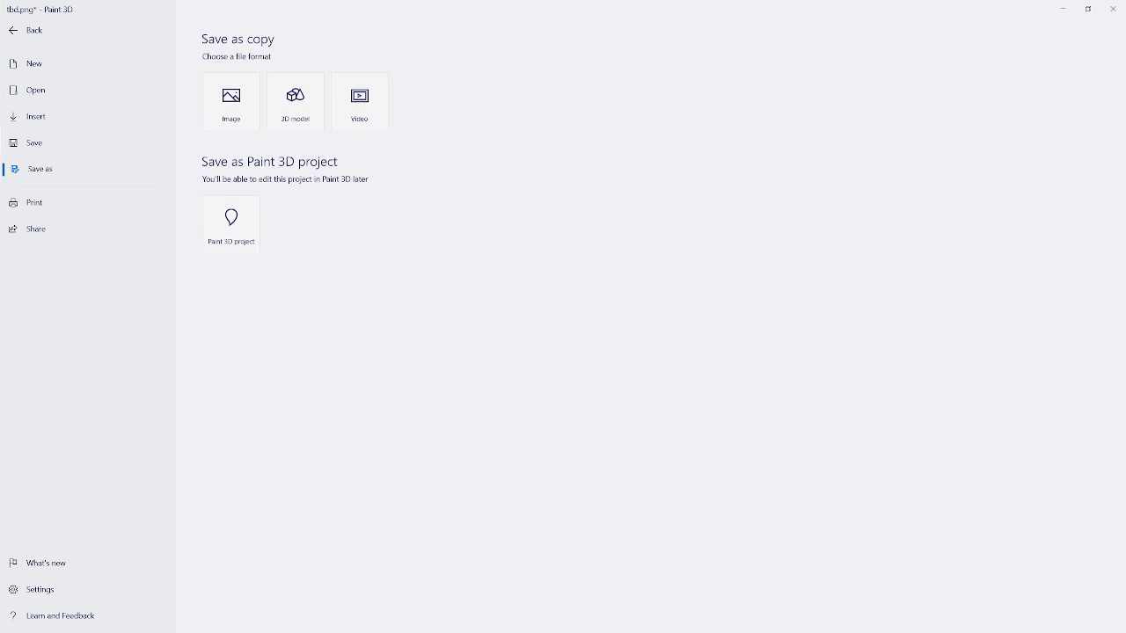
left_click(231, 99)
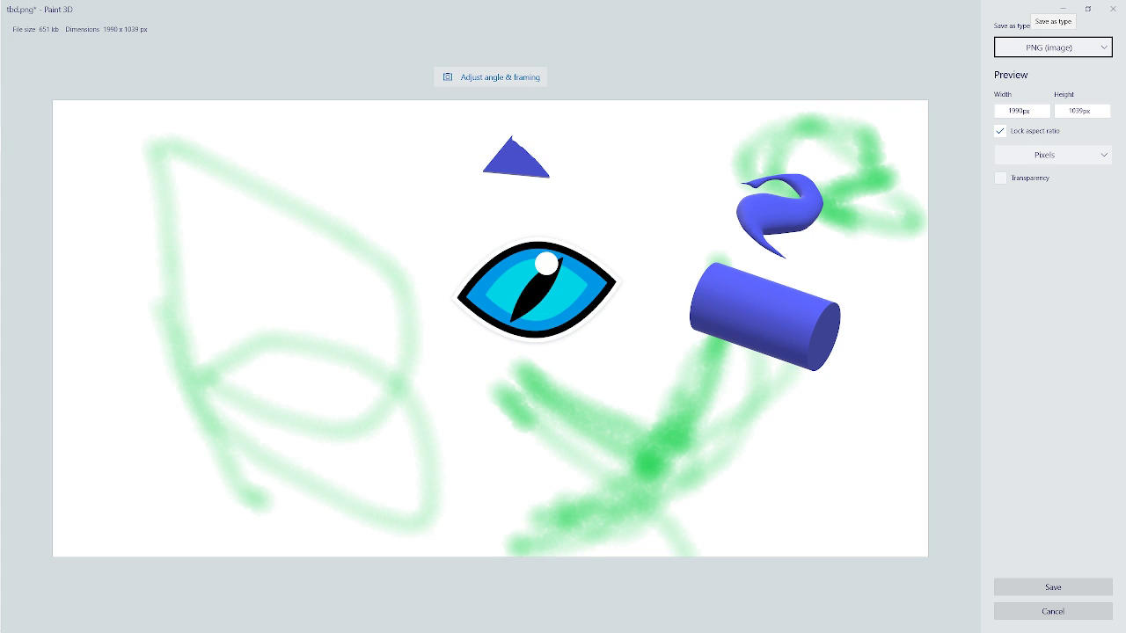
left_click(1053, 587)
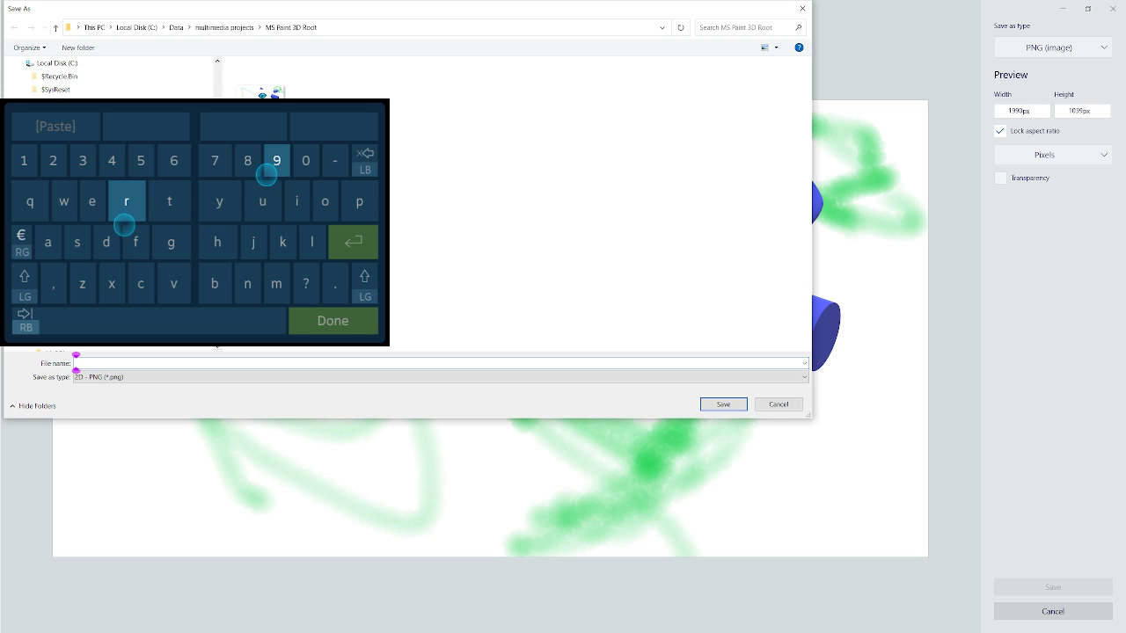
type("txd")
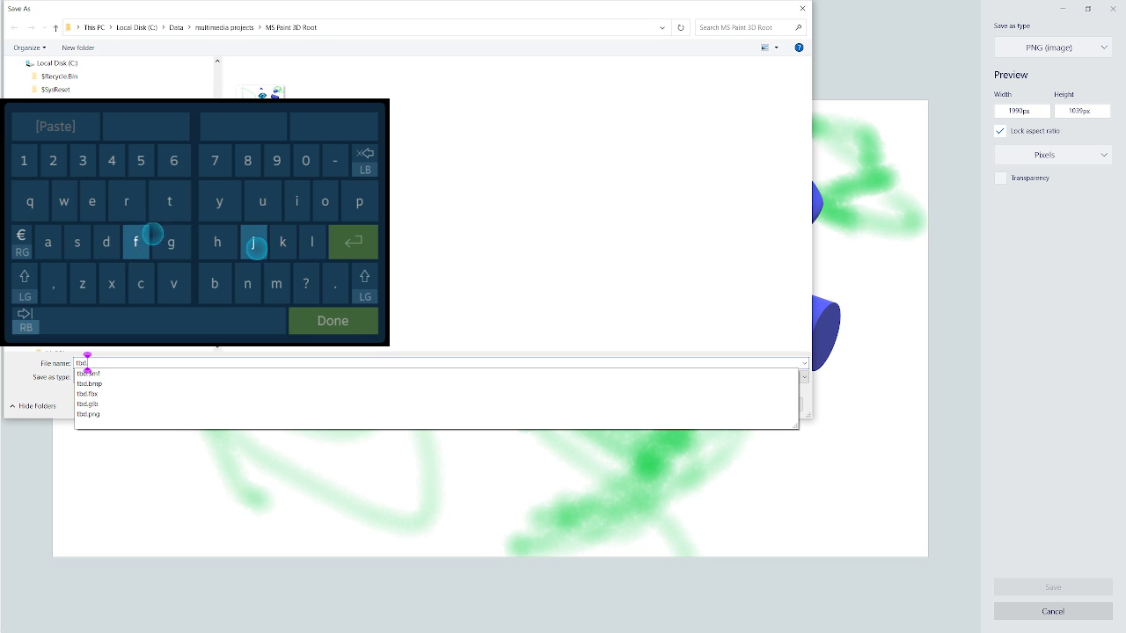
type(".op")
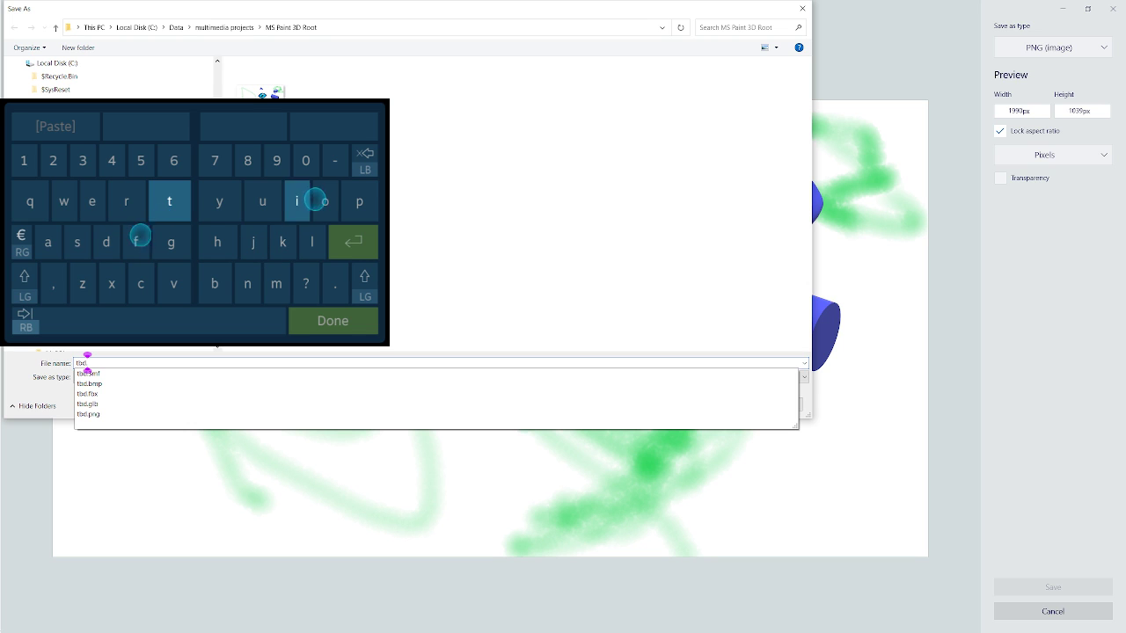
type("aque")
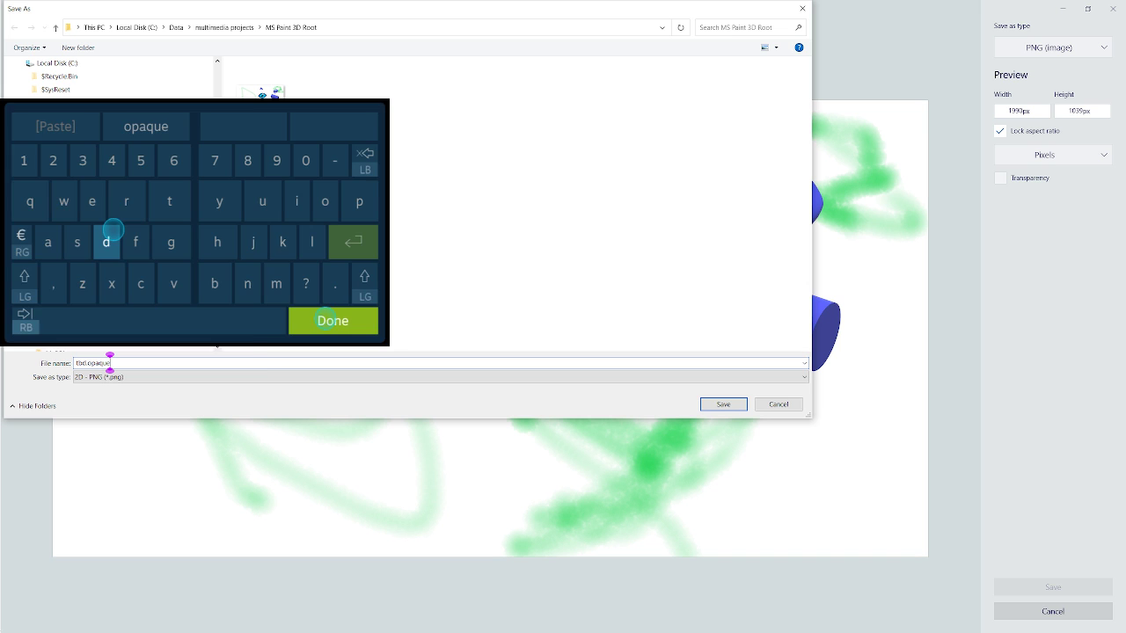
left_click(326, 318)
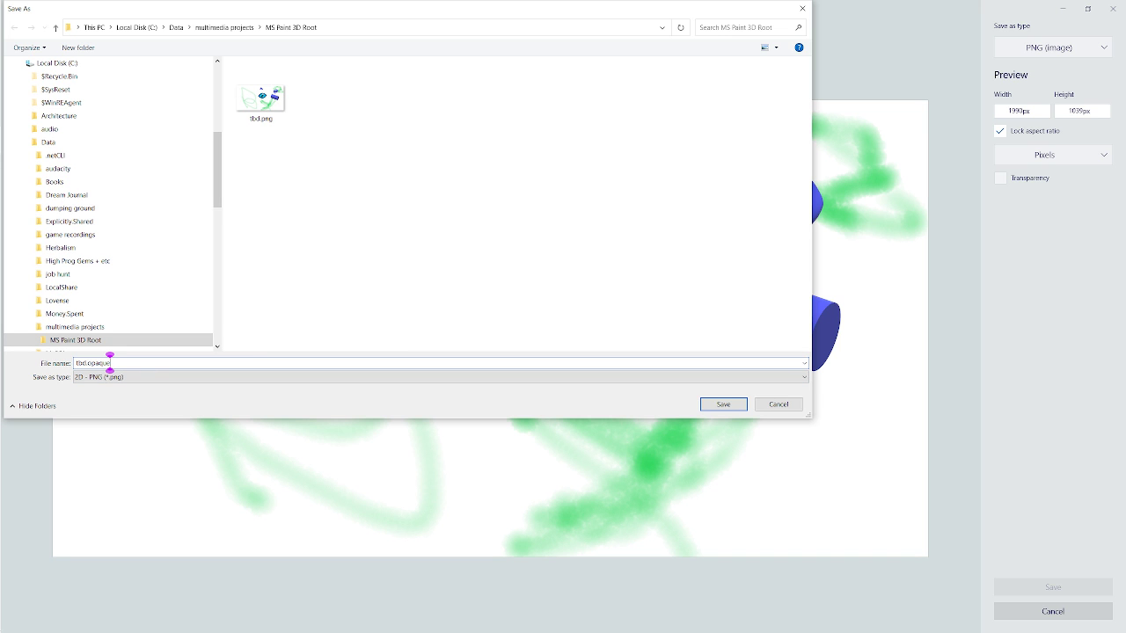
left_click(723, 405)
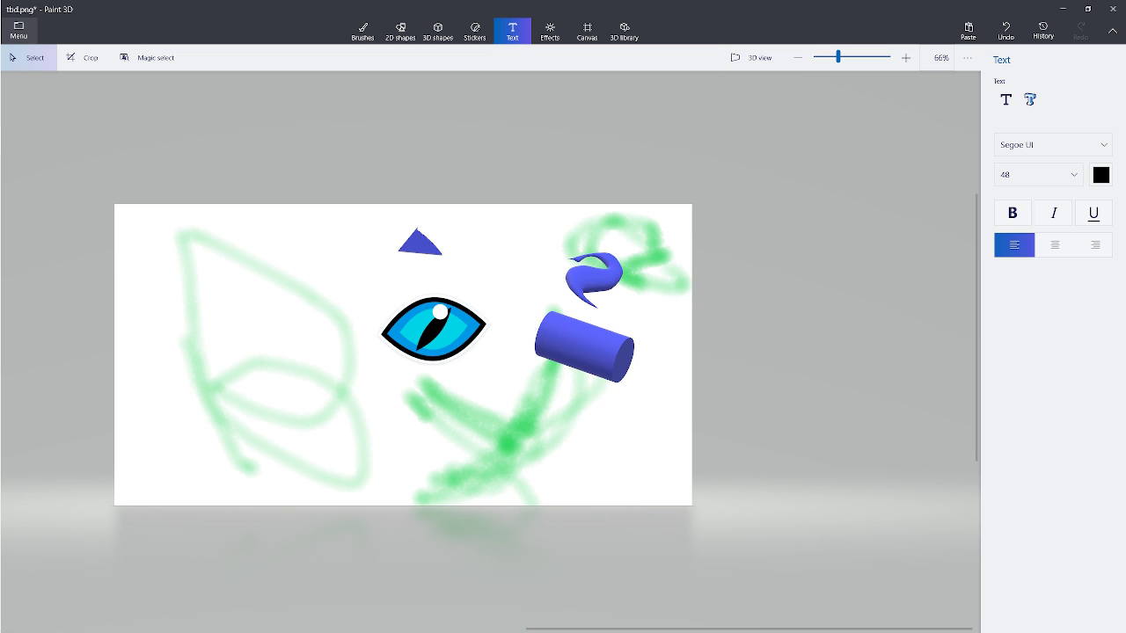
- Start saving a video copy of the drawing as MP4 with the Turntable animation
left_click(19, 31)
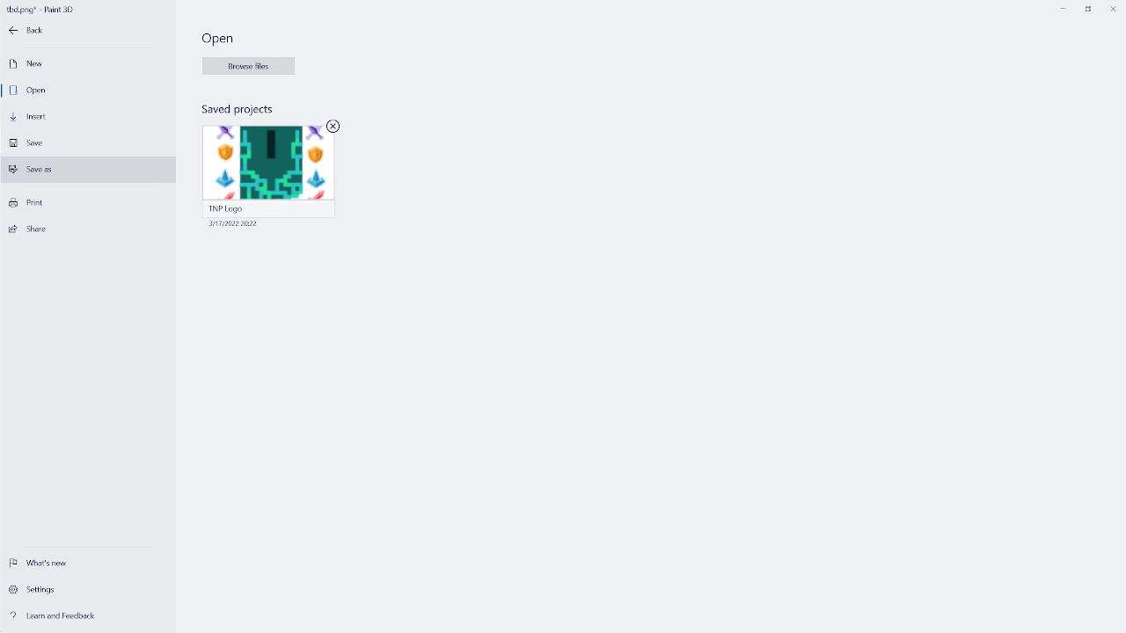
left_click(40, 169)
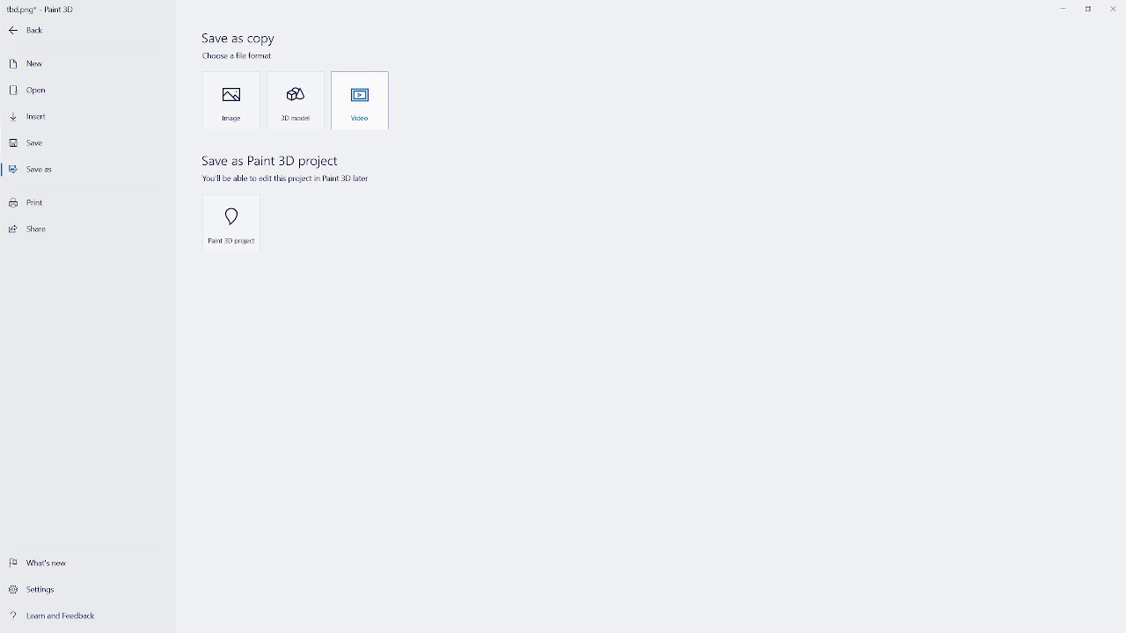
left_click(359, 101)
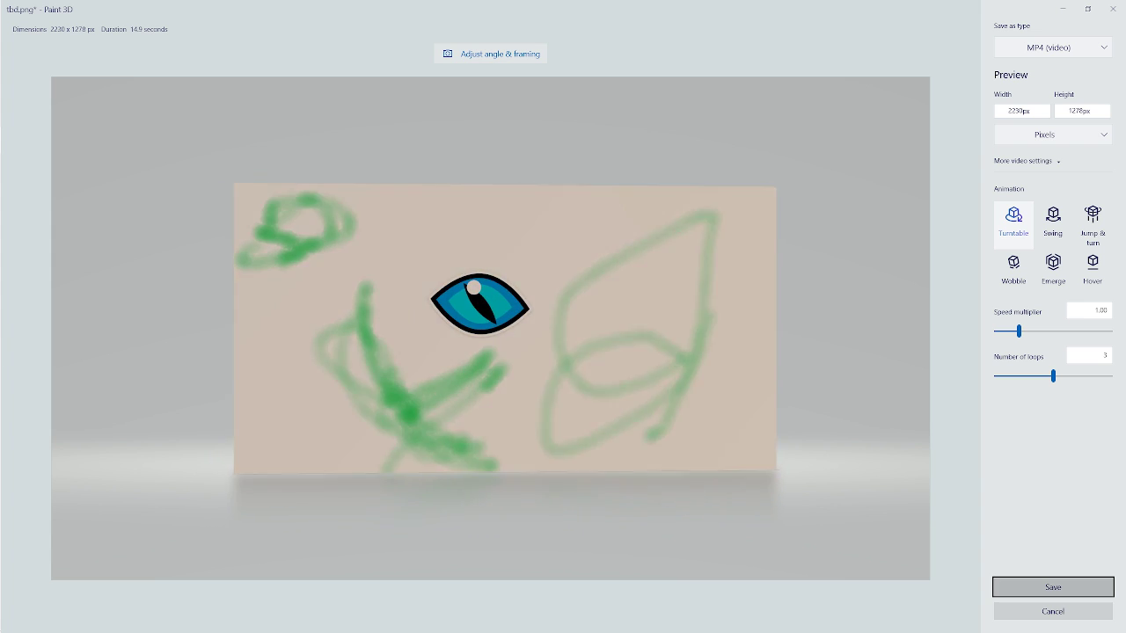
key("Return")
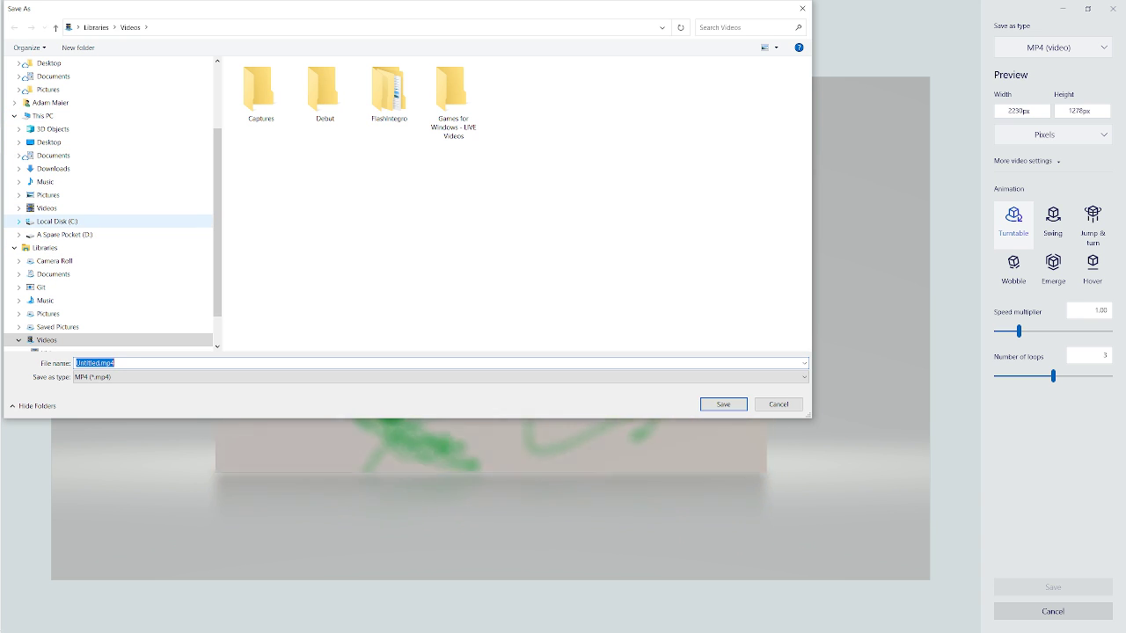
- Set the video's save location to the MS Paint 3D Root folder inside Data, multimedia projects on Local Disk (C:)
left_click(58, 221)
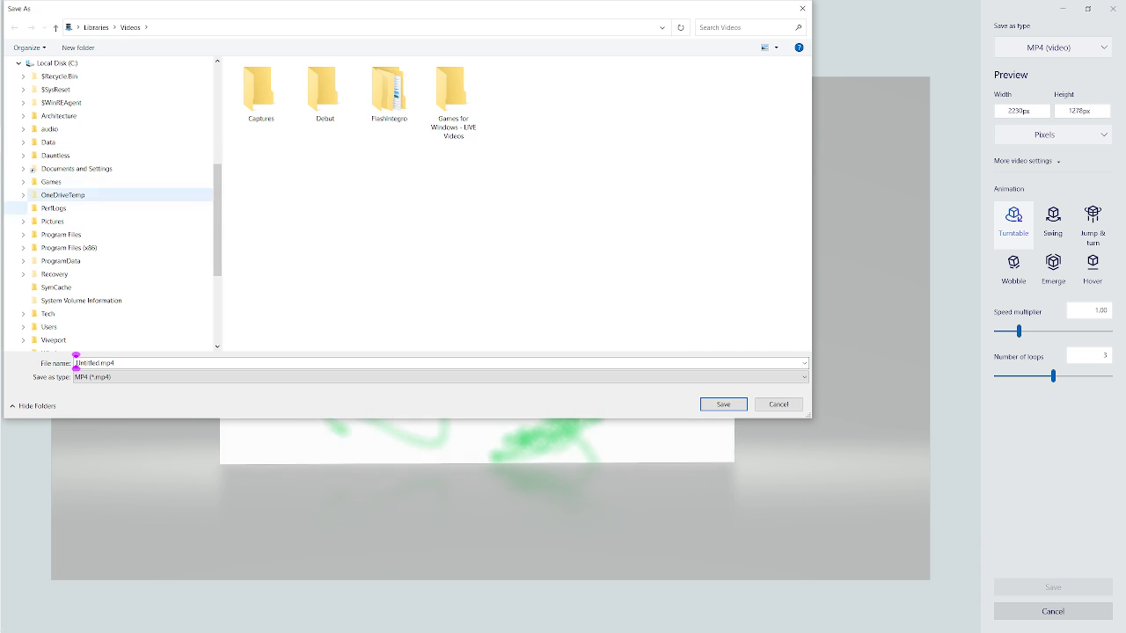
left_click(49, 141)
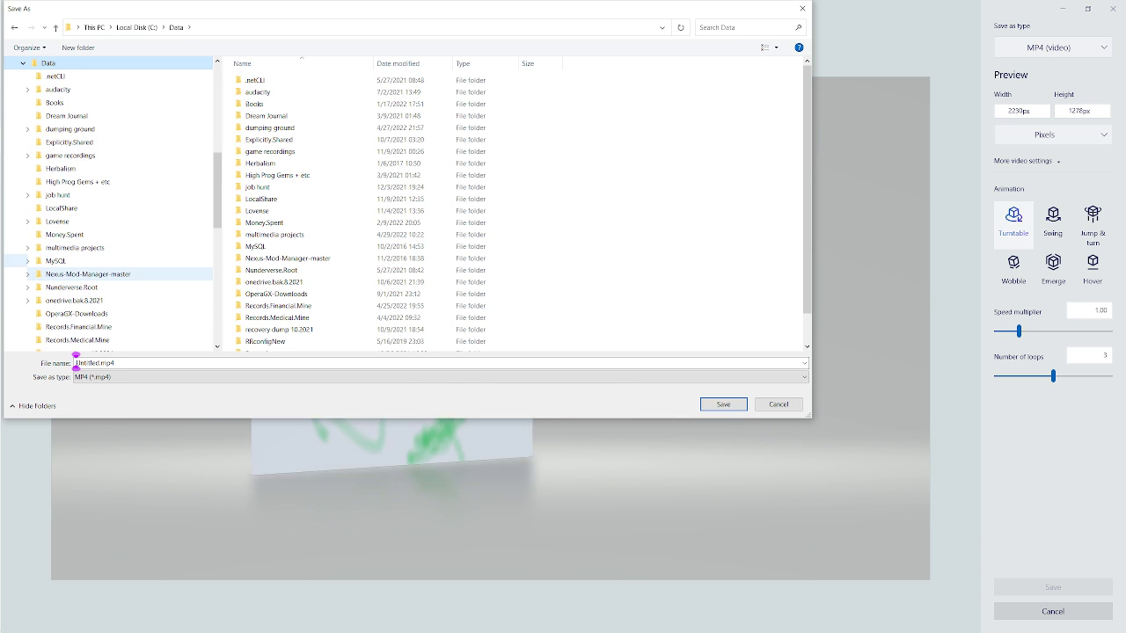
left_click(75, 248)
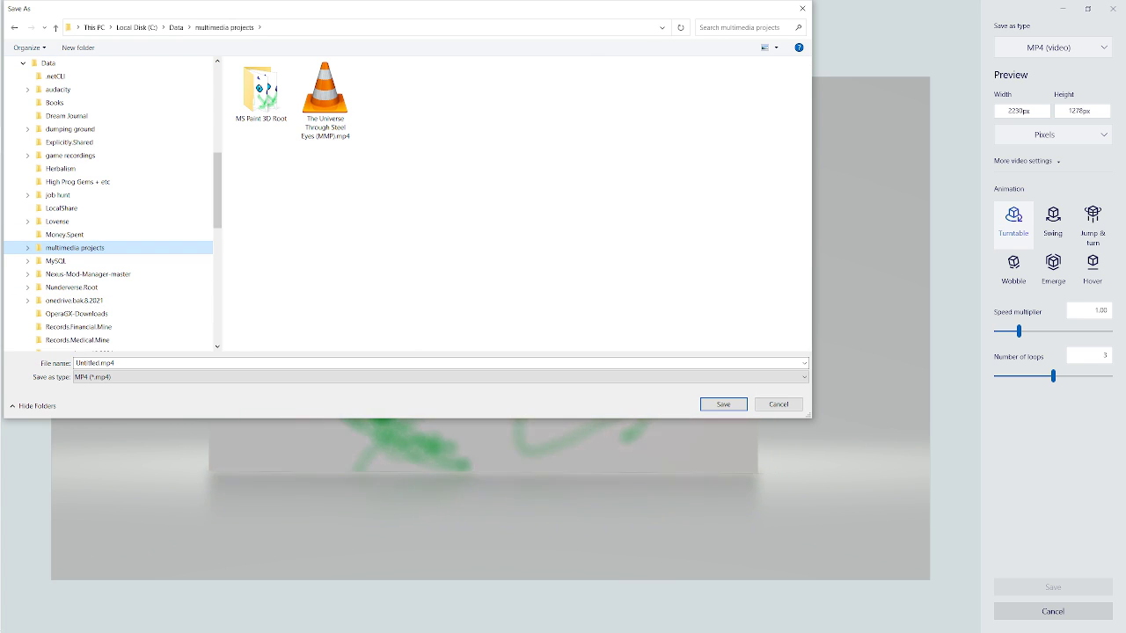
double_click(260, 92)
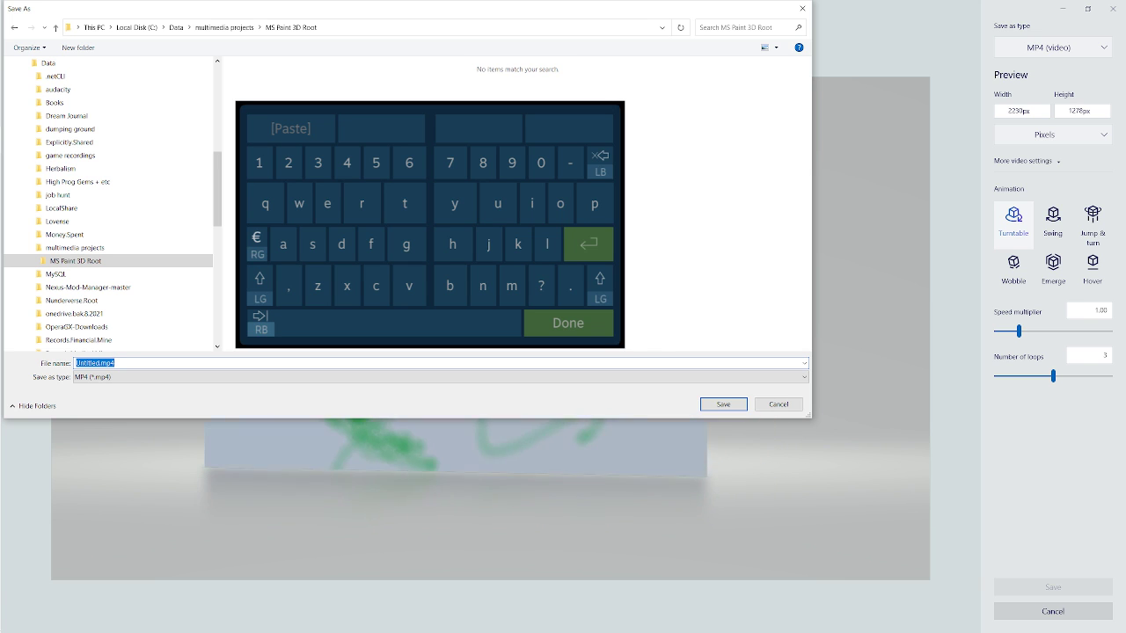
- Name the MP4 video tbd.turntable and save it
type("t")
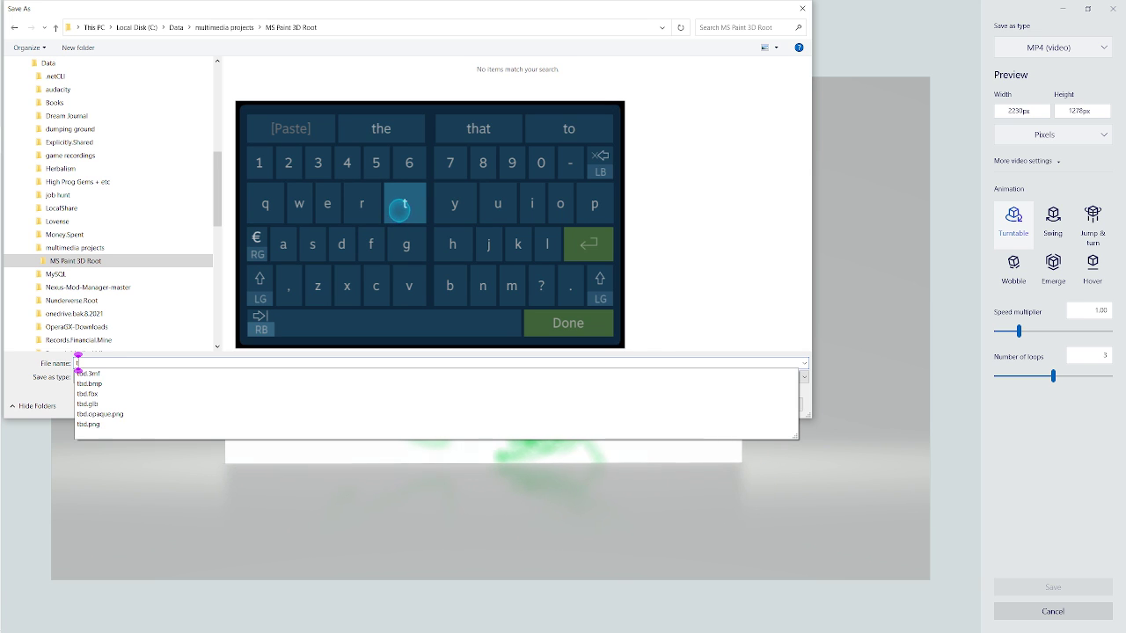
type("b")
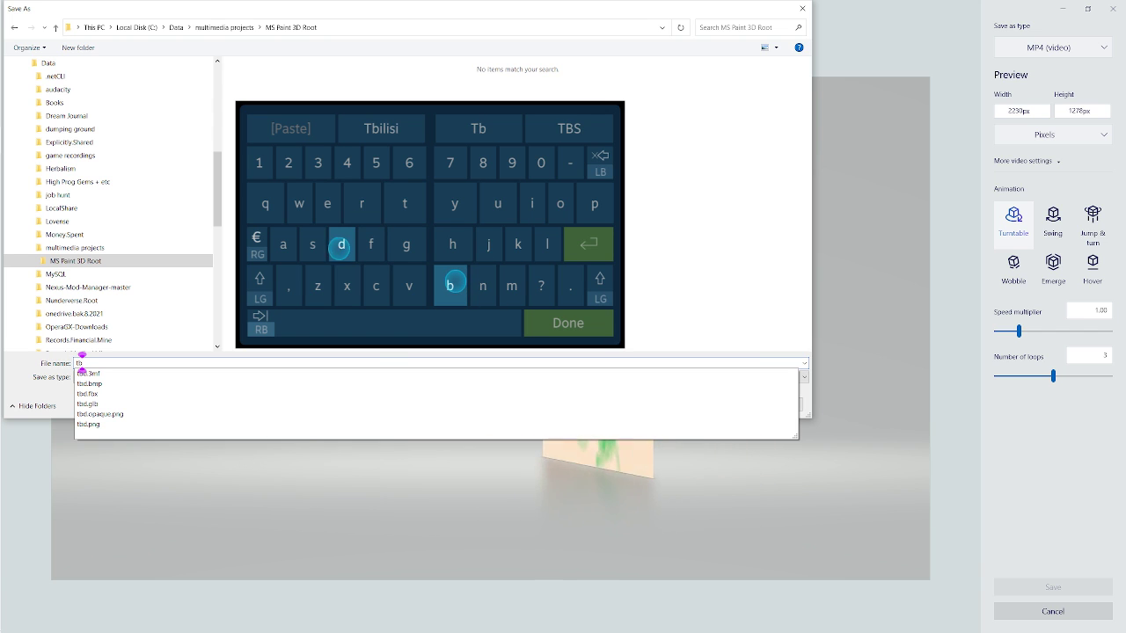
type("d")
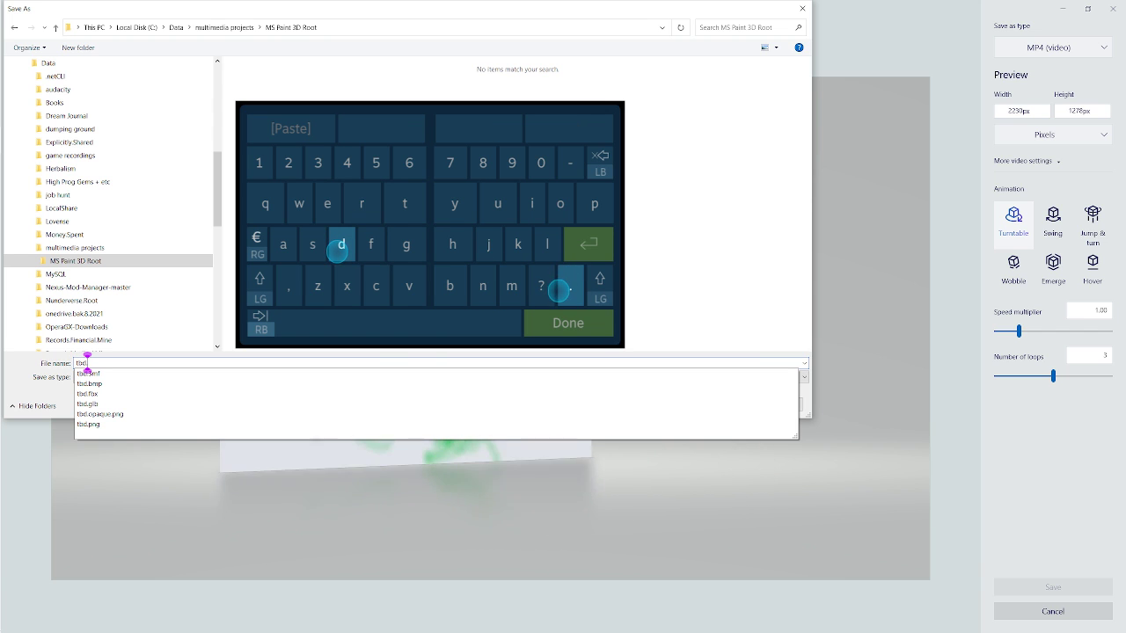
type(".tu")
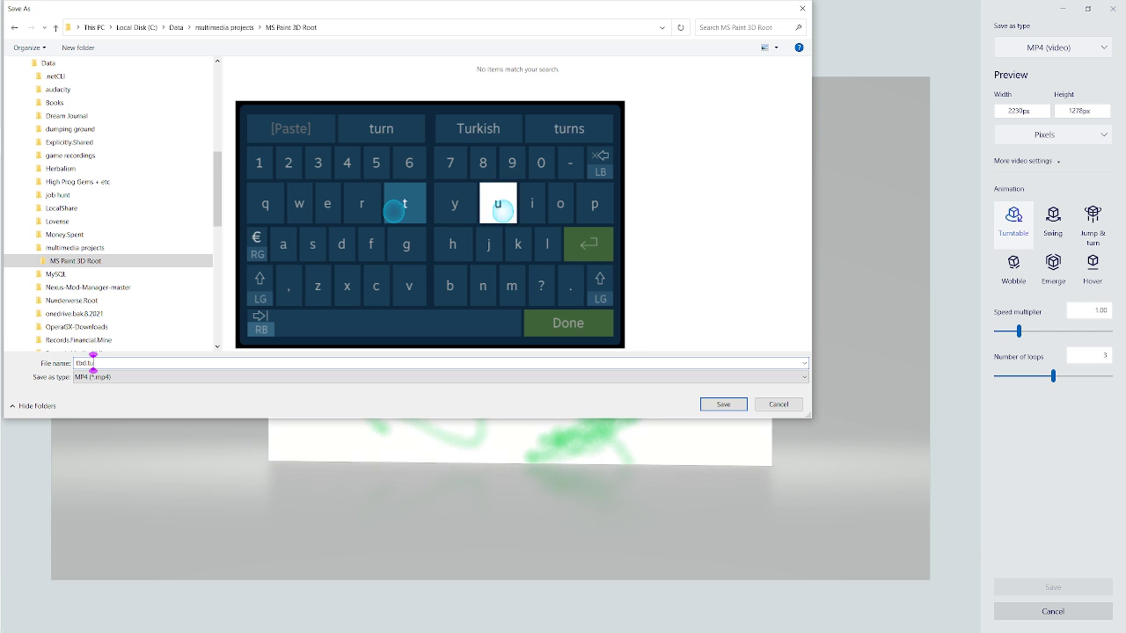
type("rn")
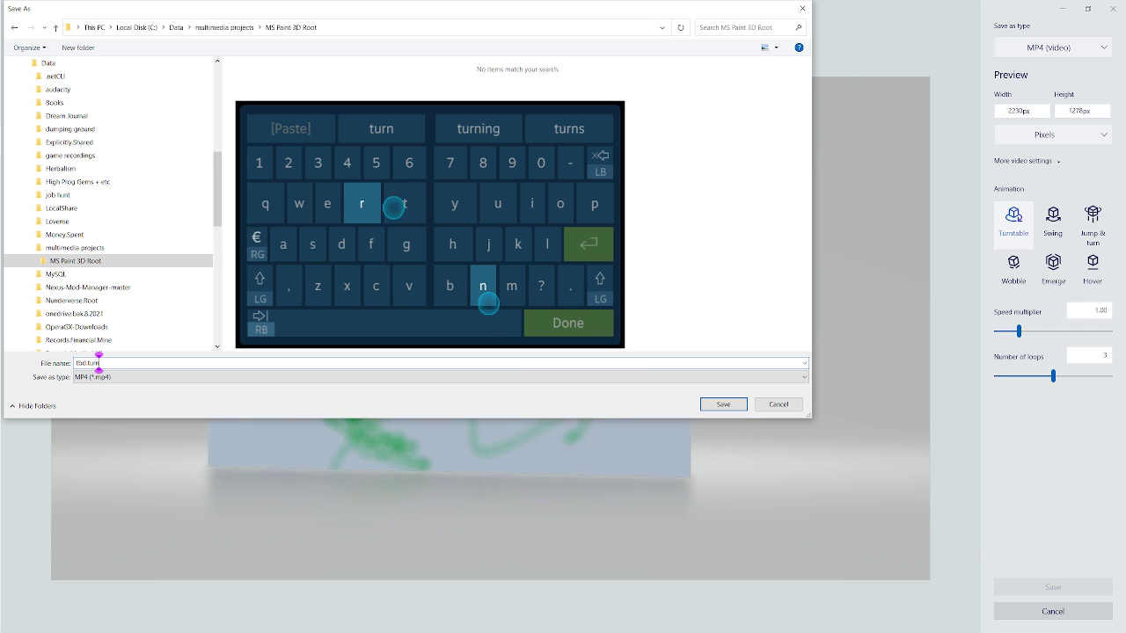
type("ta")
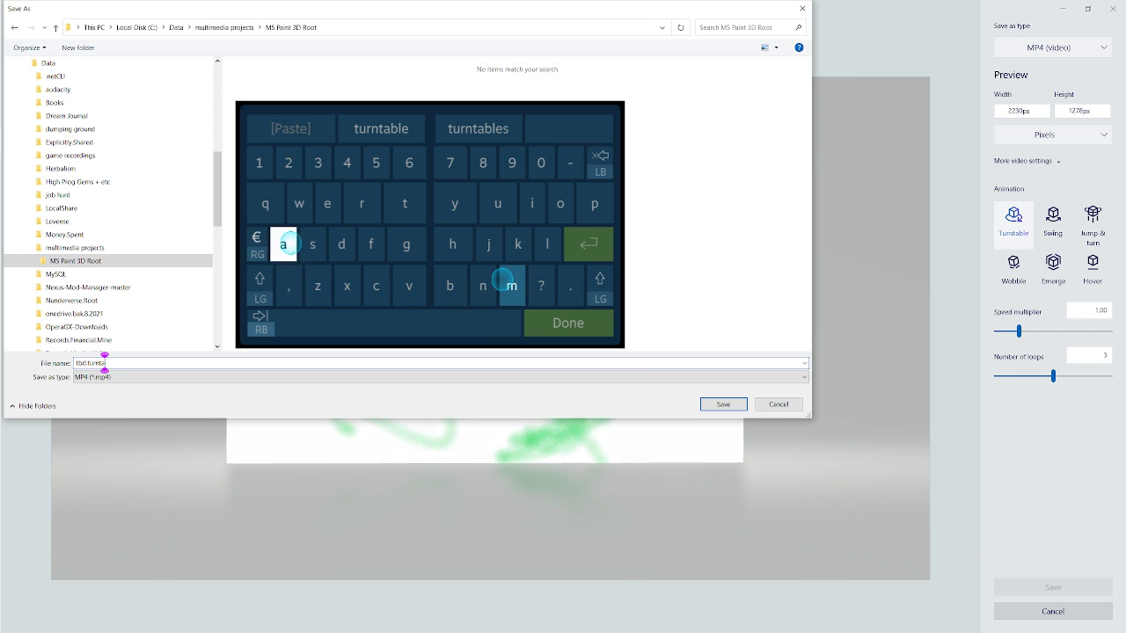
type("bl")
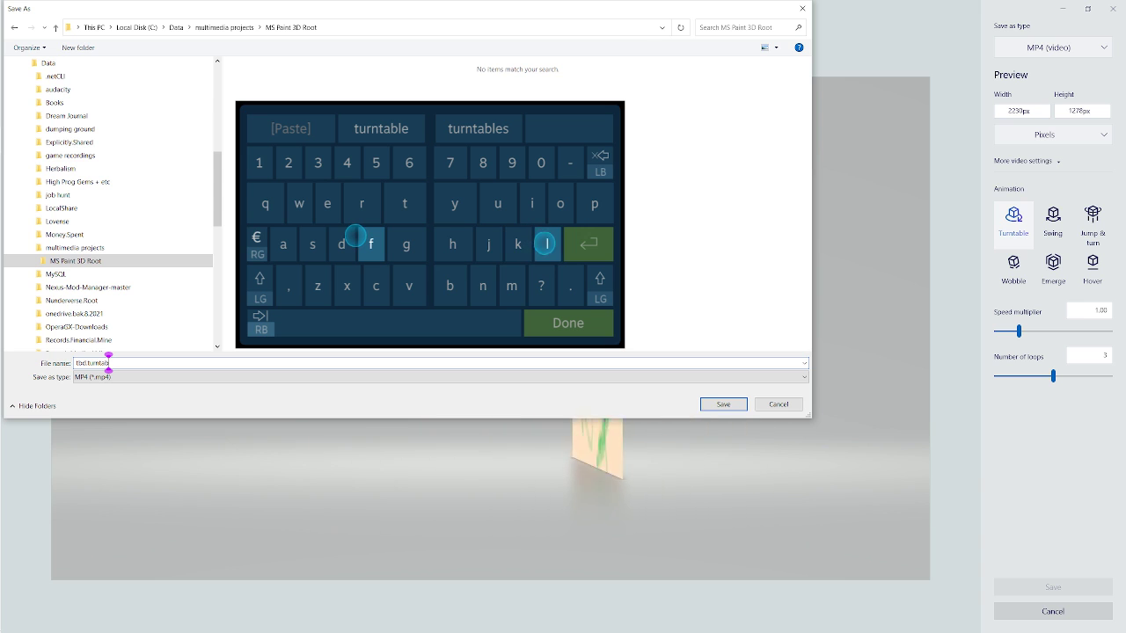
type("e")
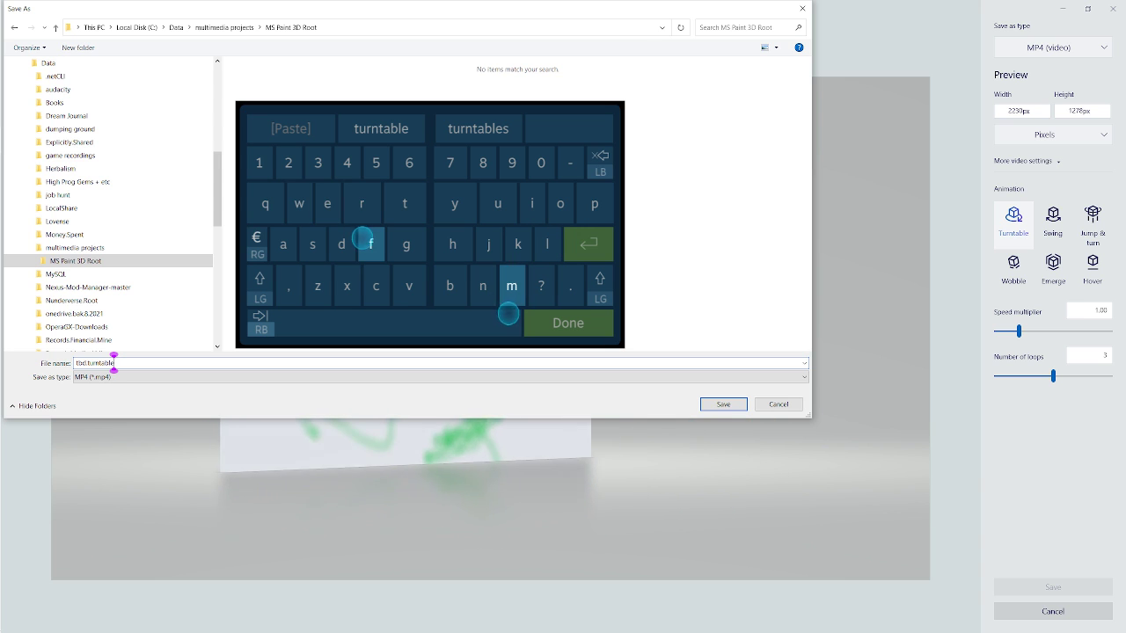
left_click(556, 322)
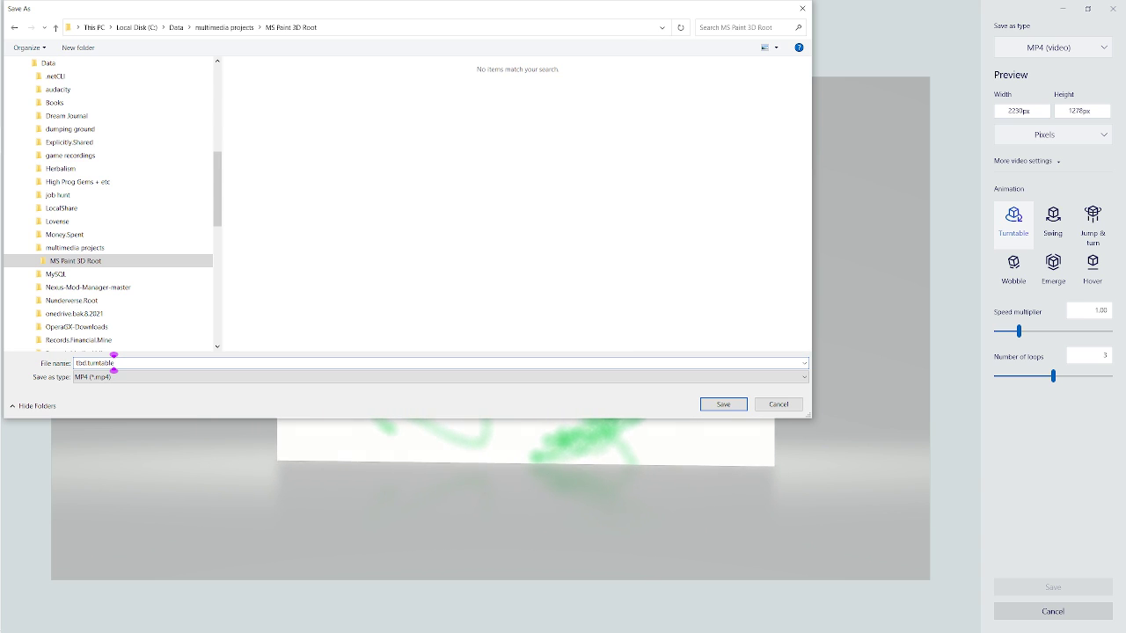
key("Return")
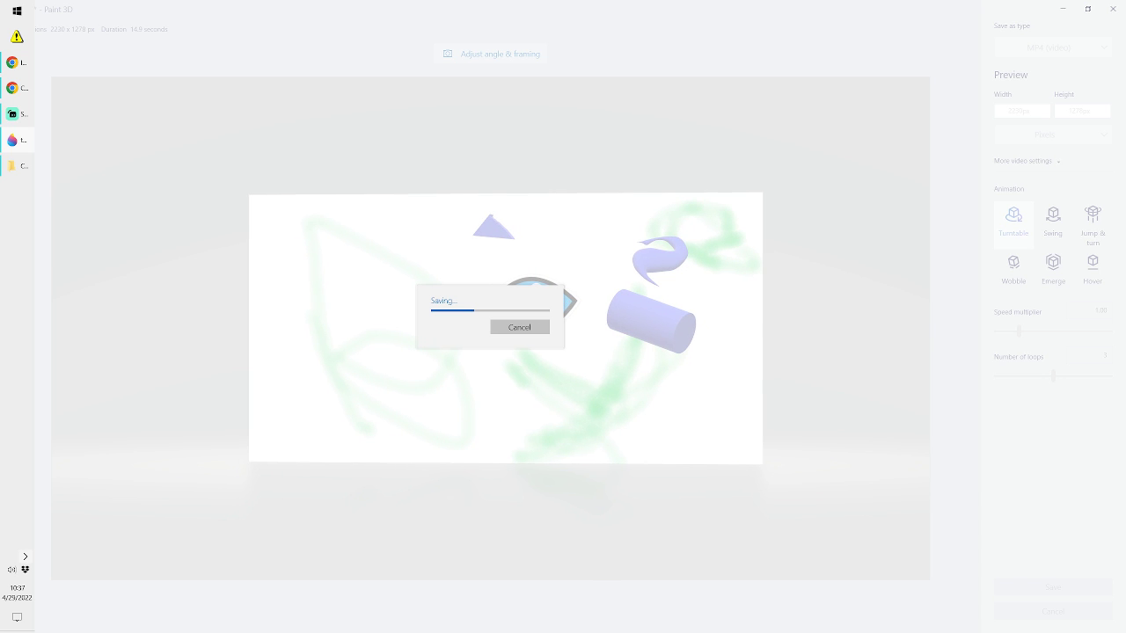
- Launch NVIDIA GeForce Experience while the video is being saved
left_click(25, 557)
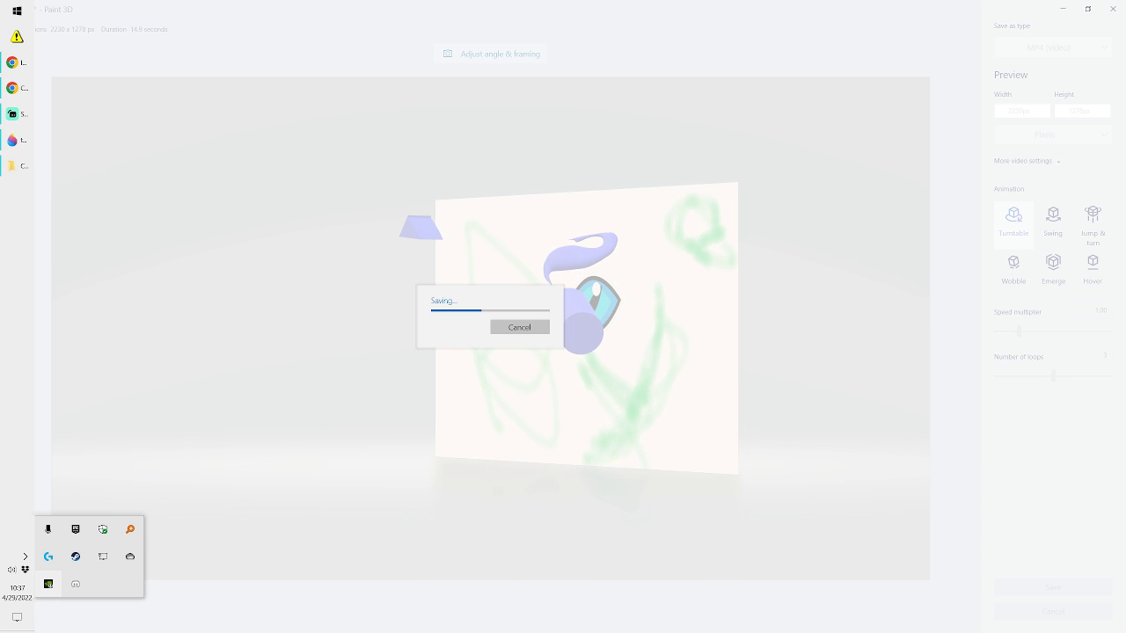
right_click(49, 583)
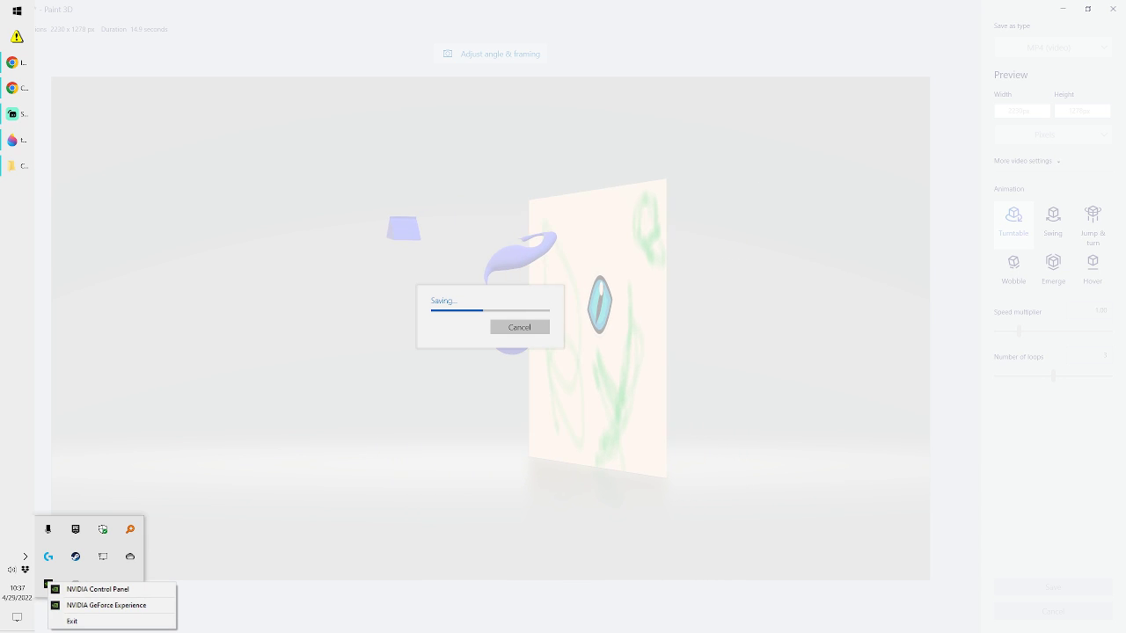
left_click(106, 606)
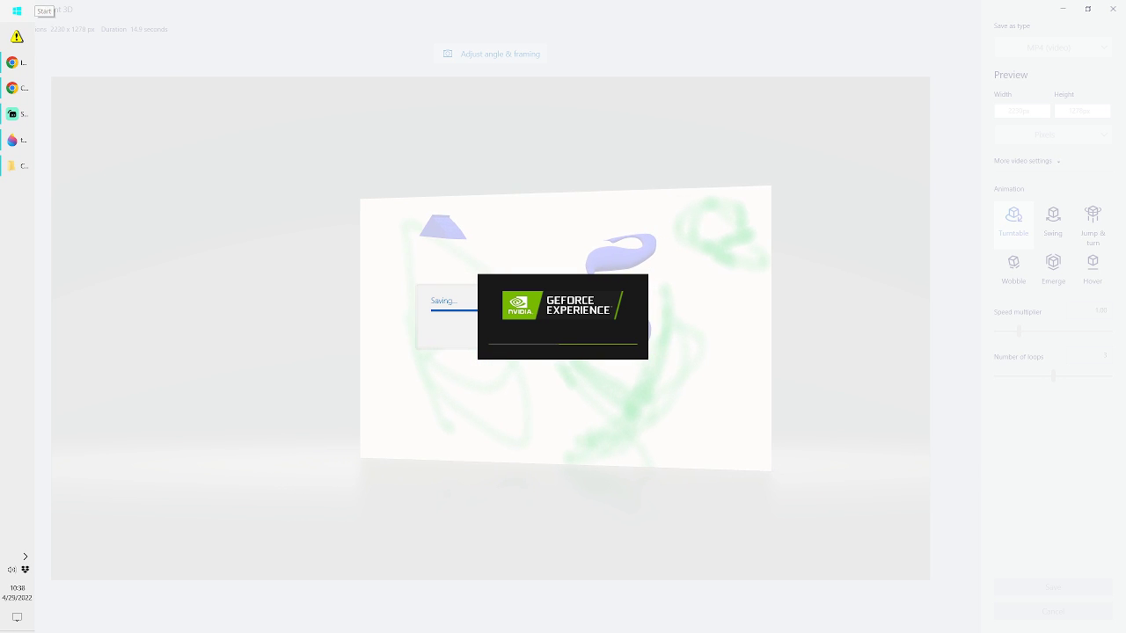
- Open the Windows Apps & features settings and switch back to Paint 3D's video saving progress
right_click(17, 10)
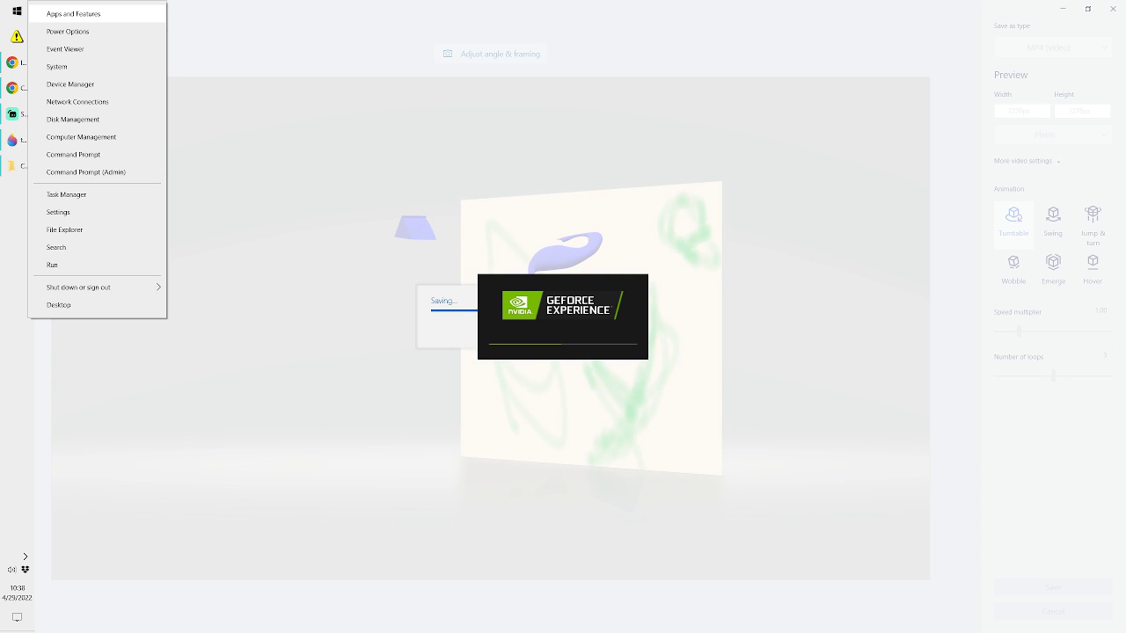
left_click(17, 11)
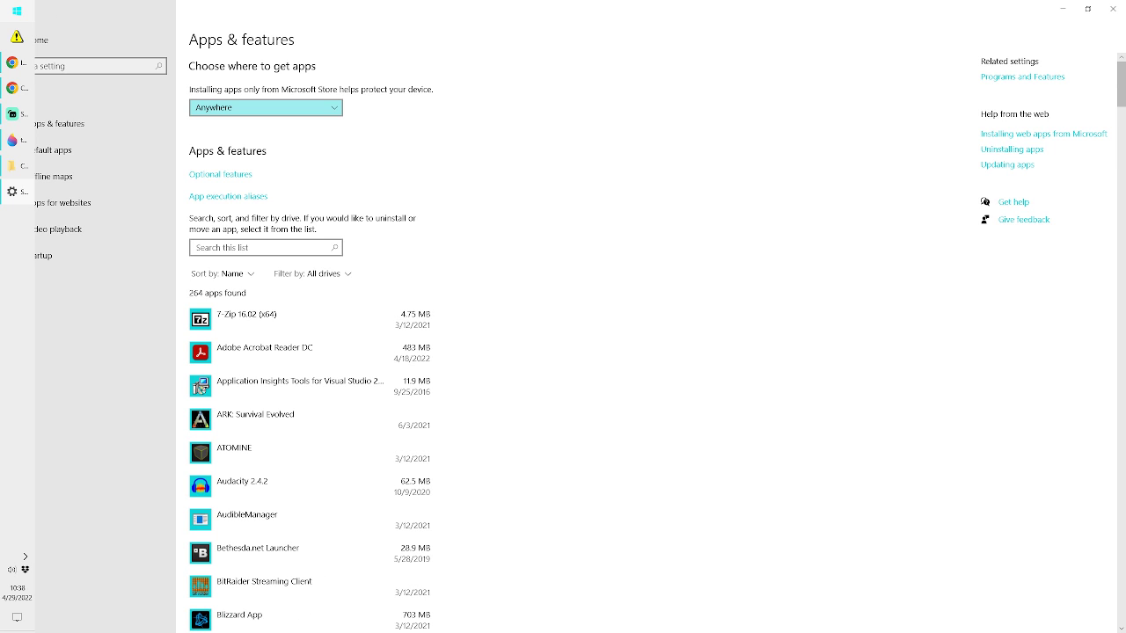
key("alt+Tab")
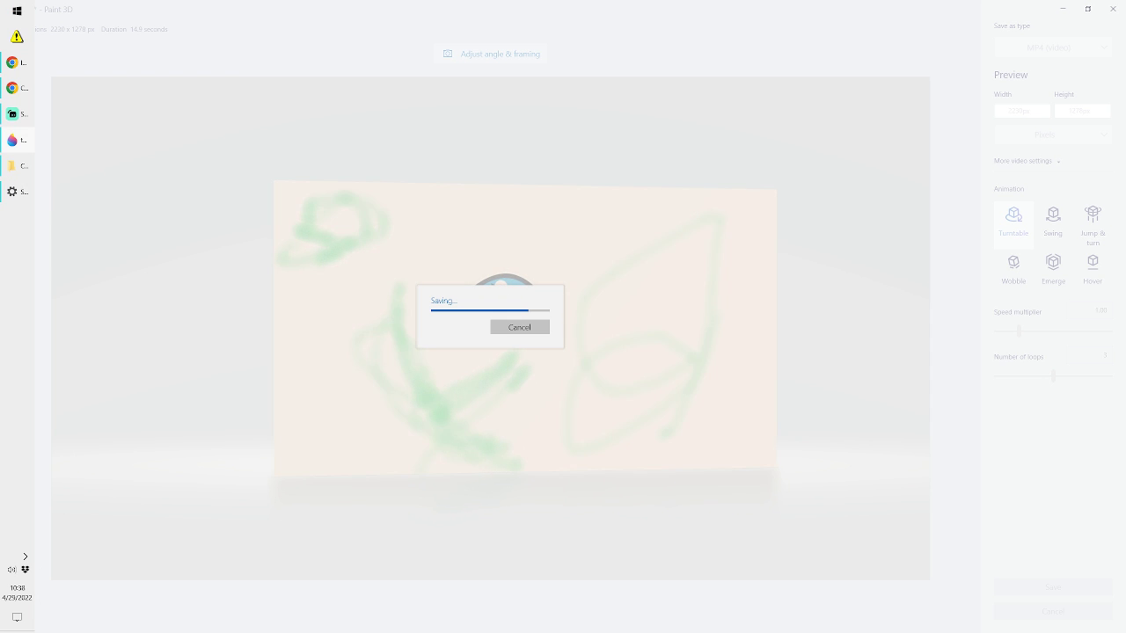
key("alt+Tab")
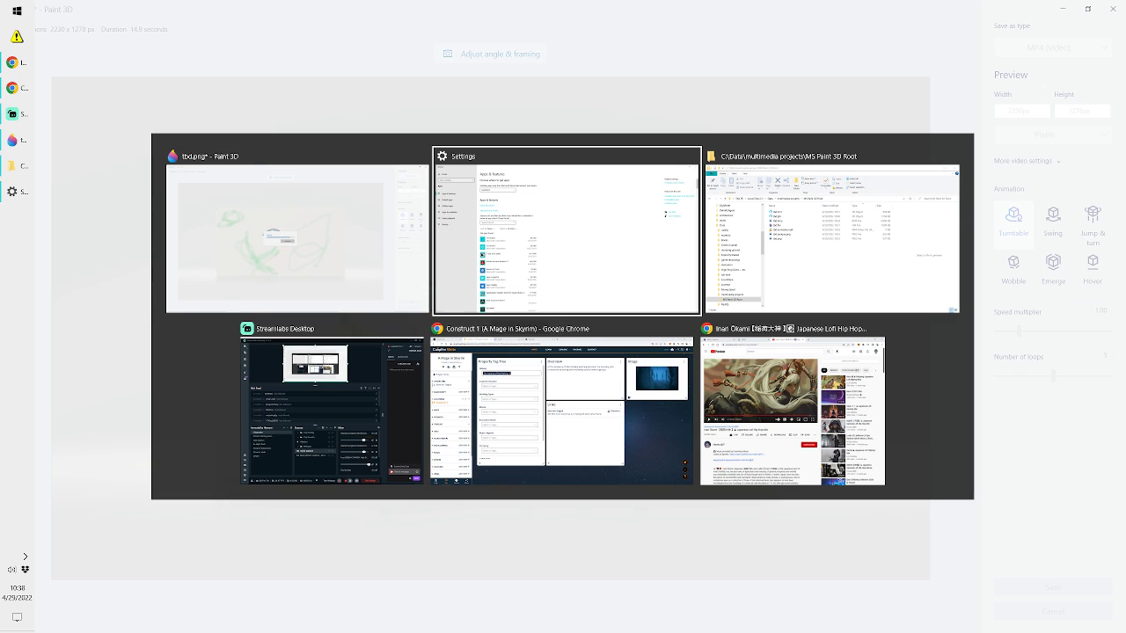
key("alt+shift+Tab")
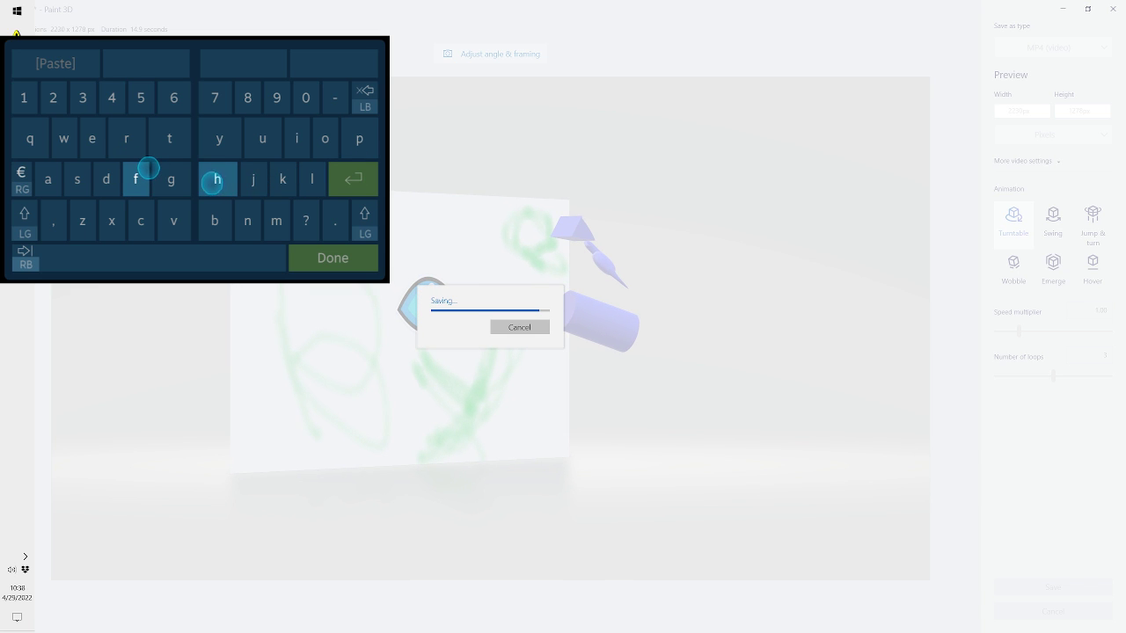
type("hold")
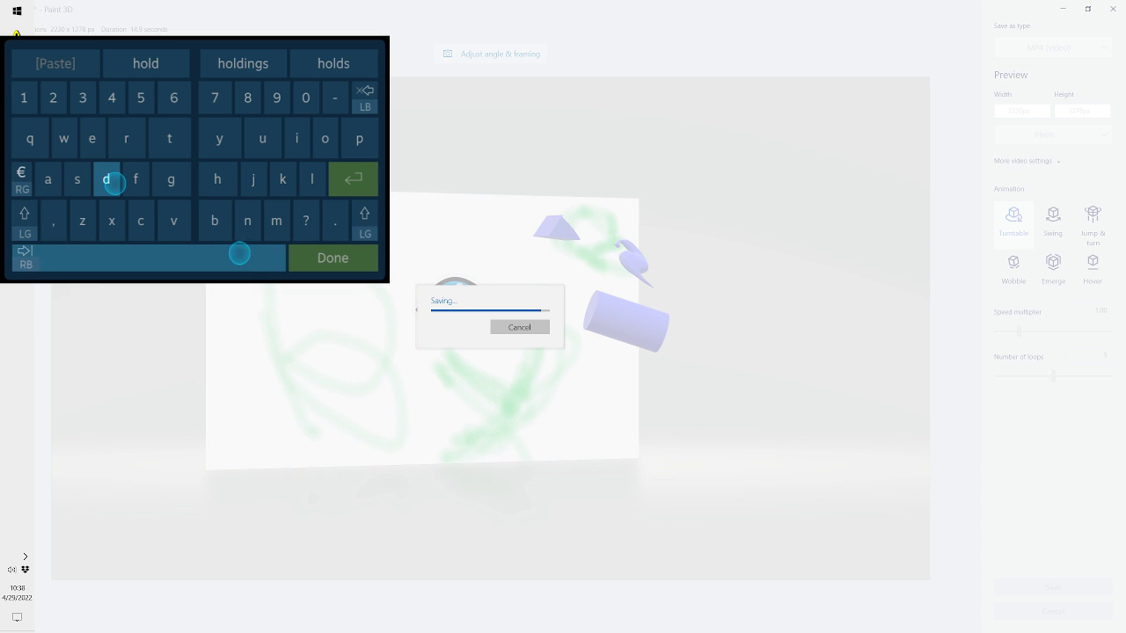
type(" up")
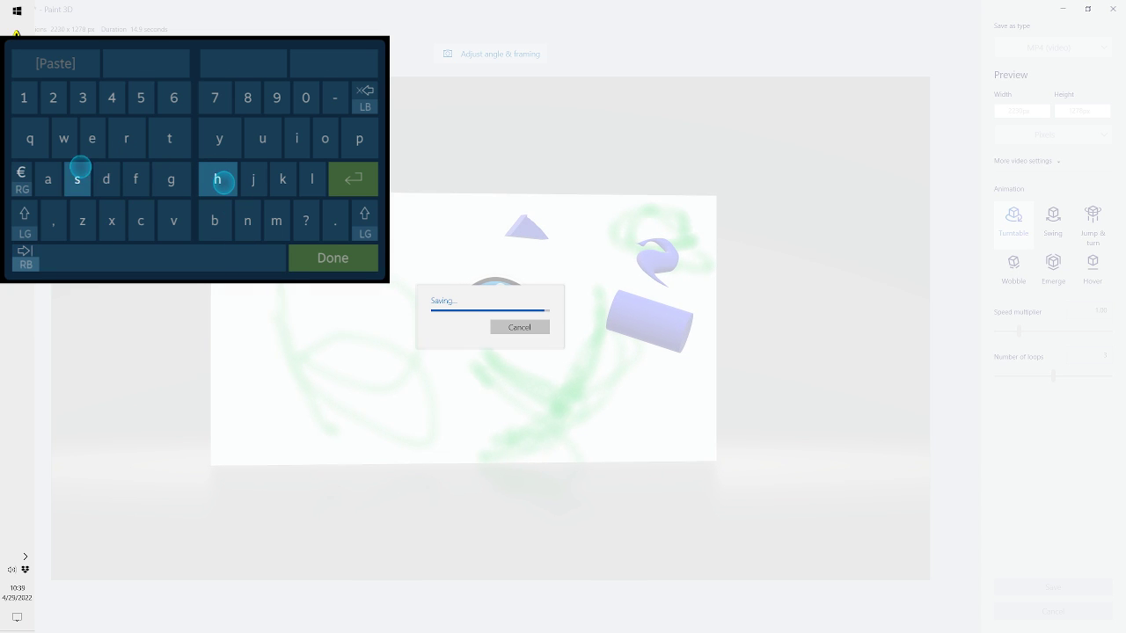
type(" st")
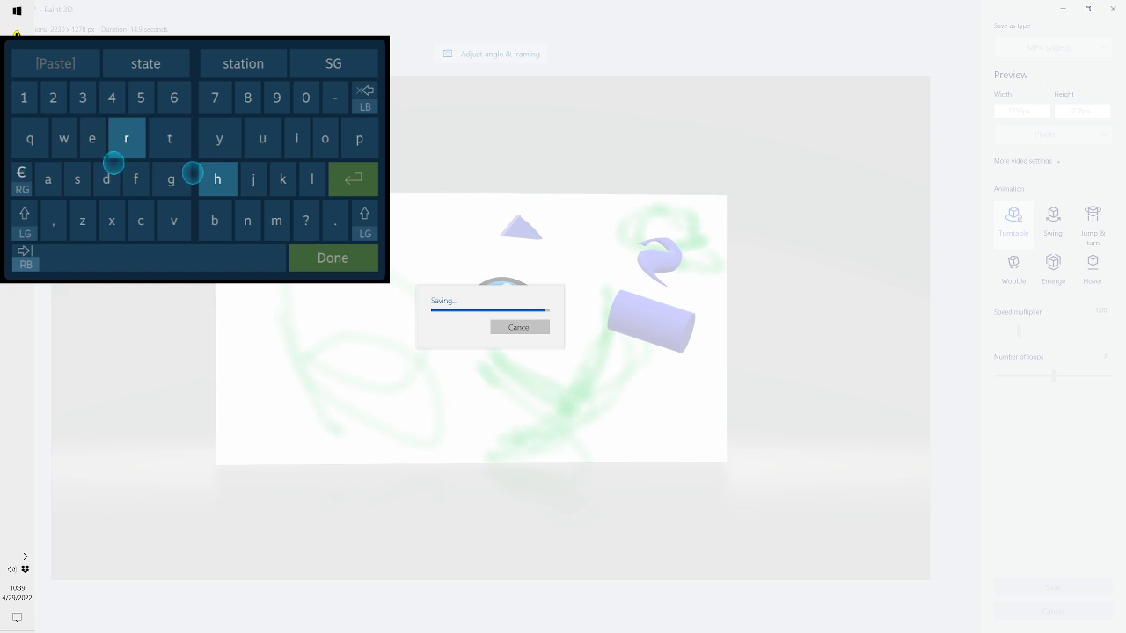
type("ac")
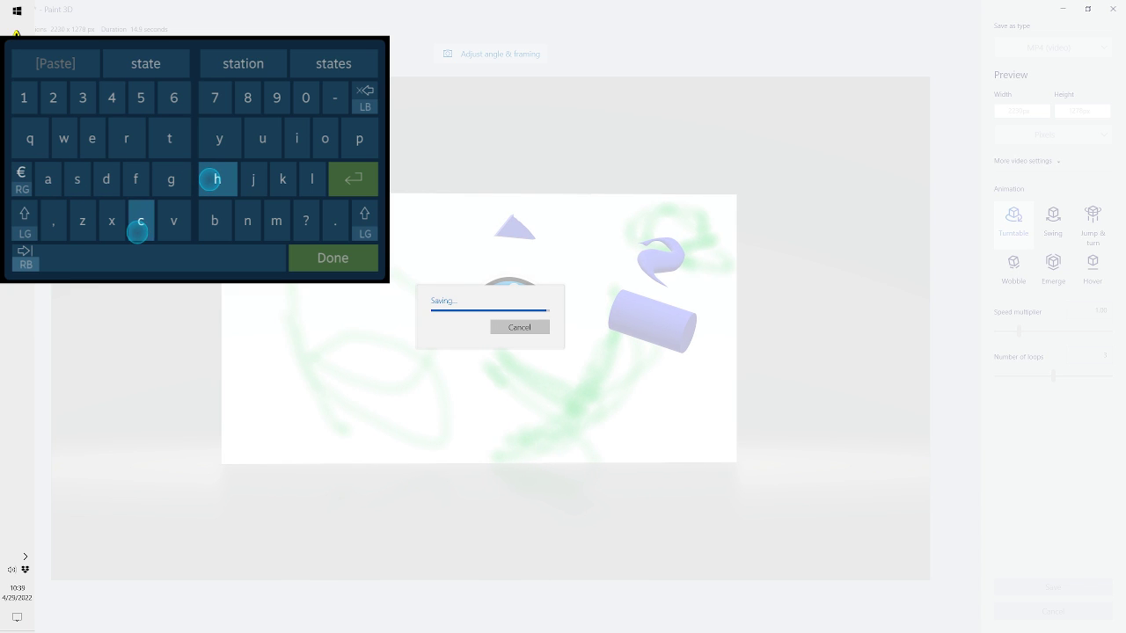
type("k ")
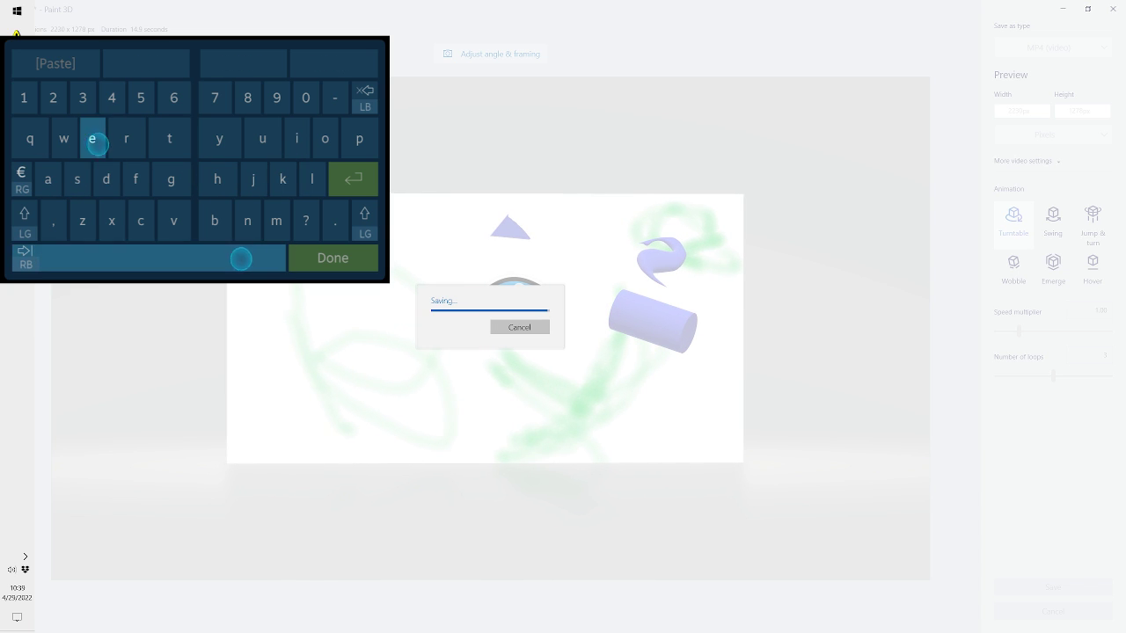
type("bo")
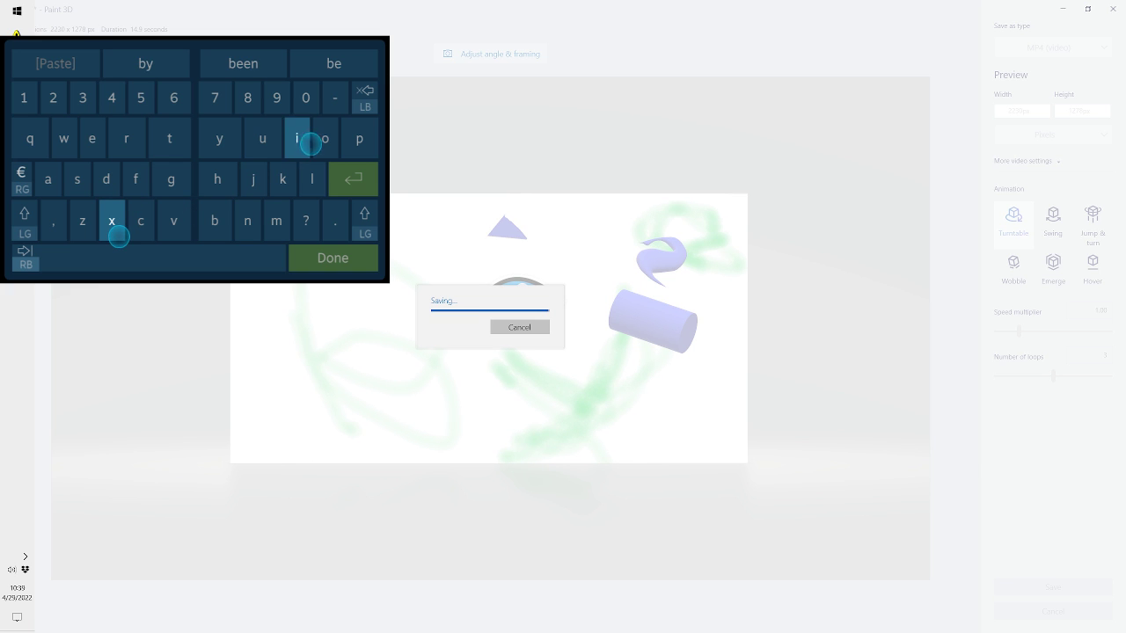
type("un")
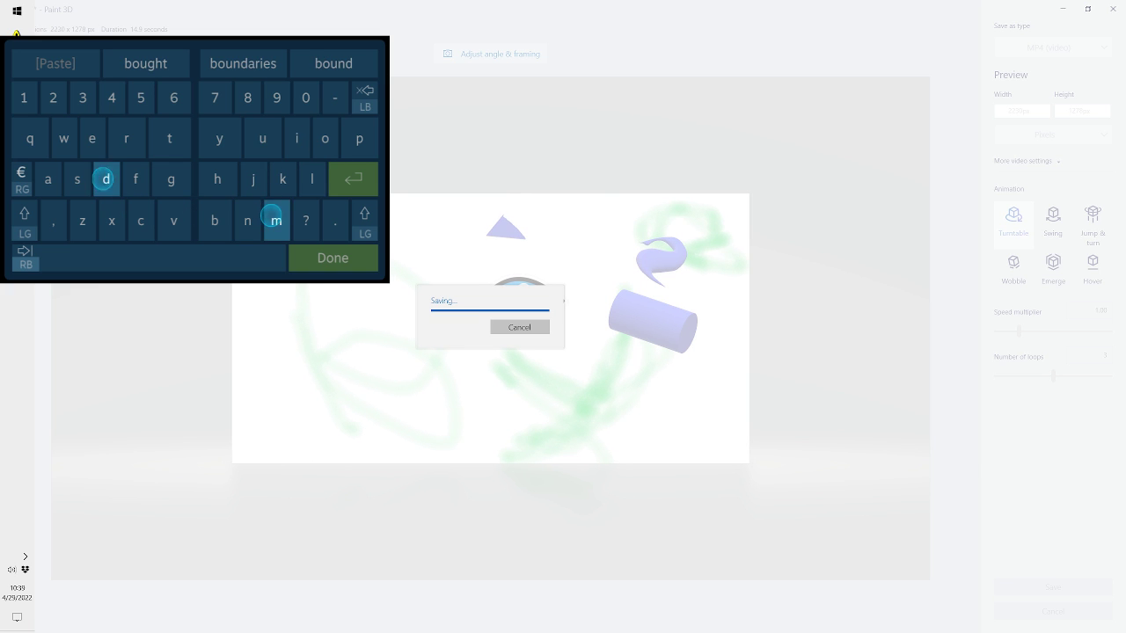
type("c")
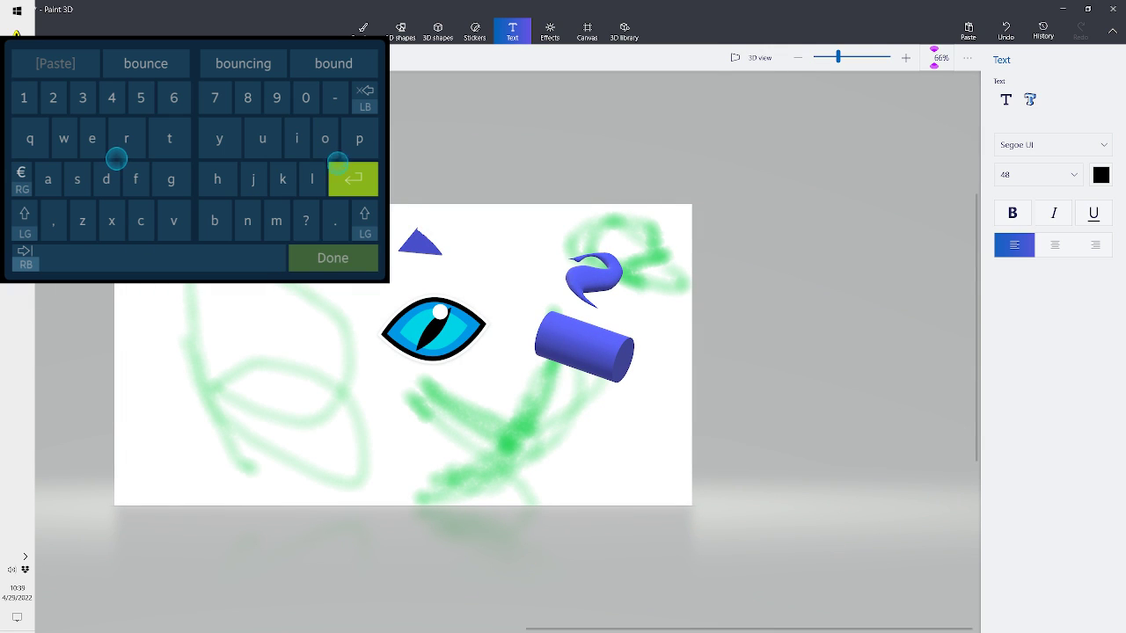
left_click(332, 258)
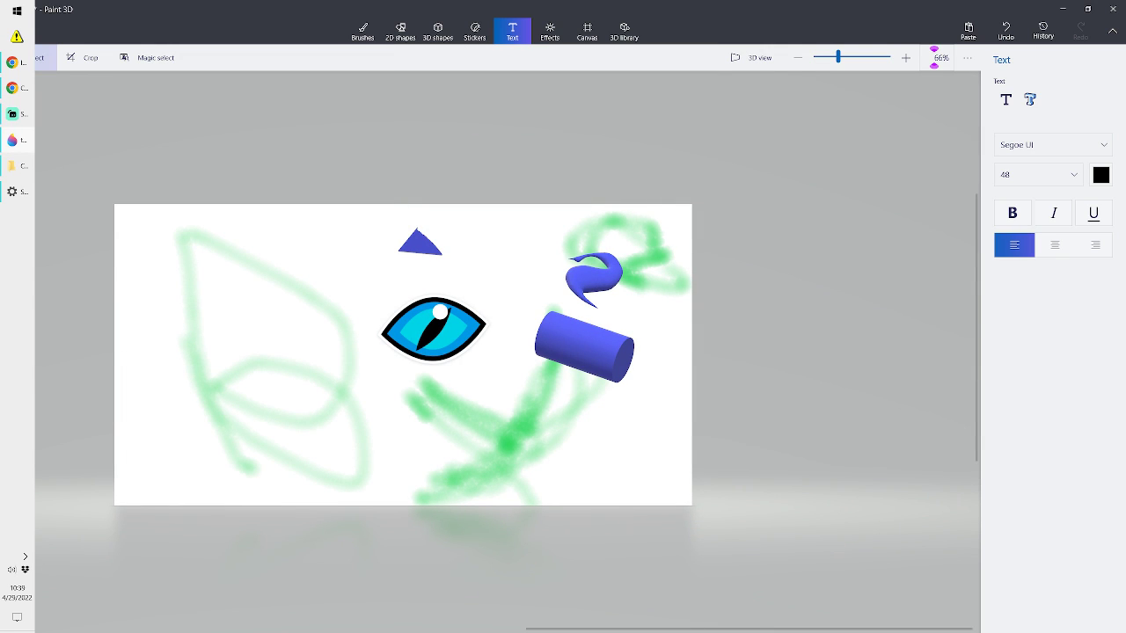
- Switch to File Explorer to check the exported files in MS Paint 3D Root, view the Herbalism folder and return to Paint 3D
key("alt+Tab")
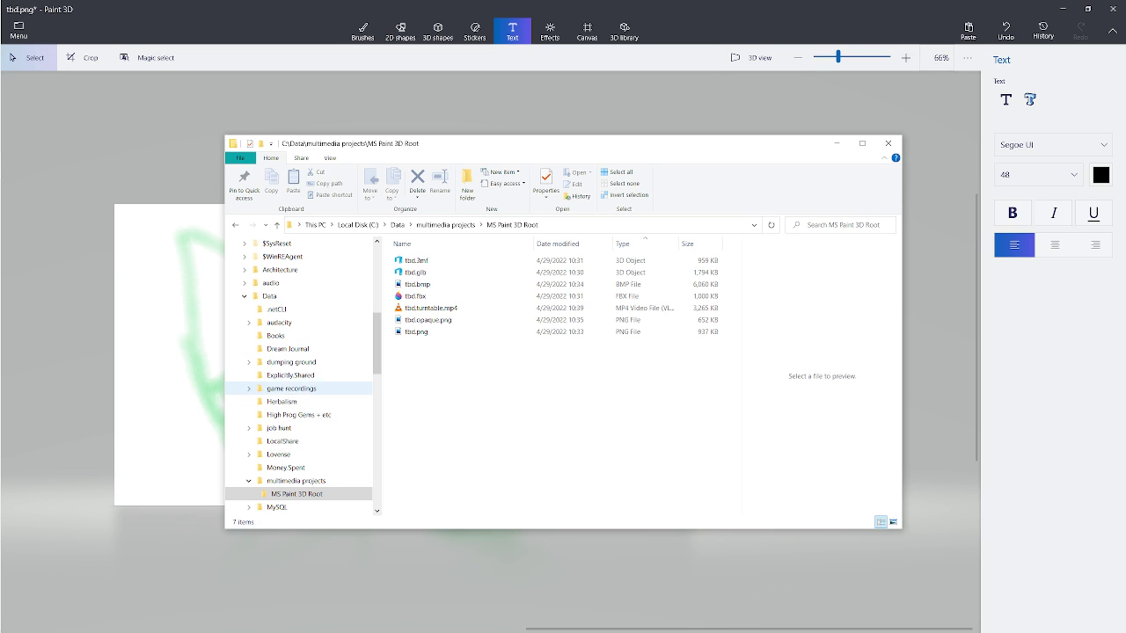
left_click(281, 401)
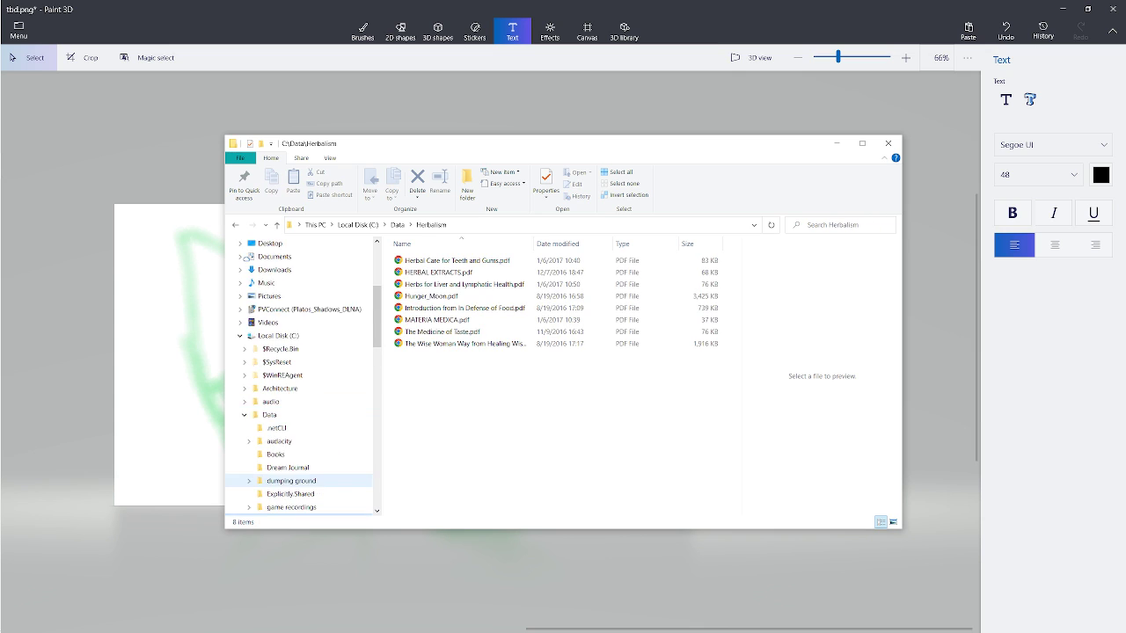
scroll(290, 402, "down", 2)
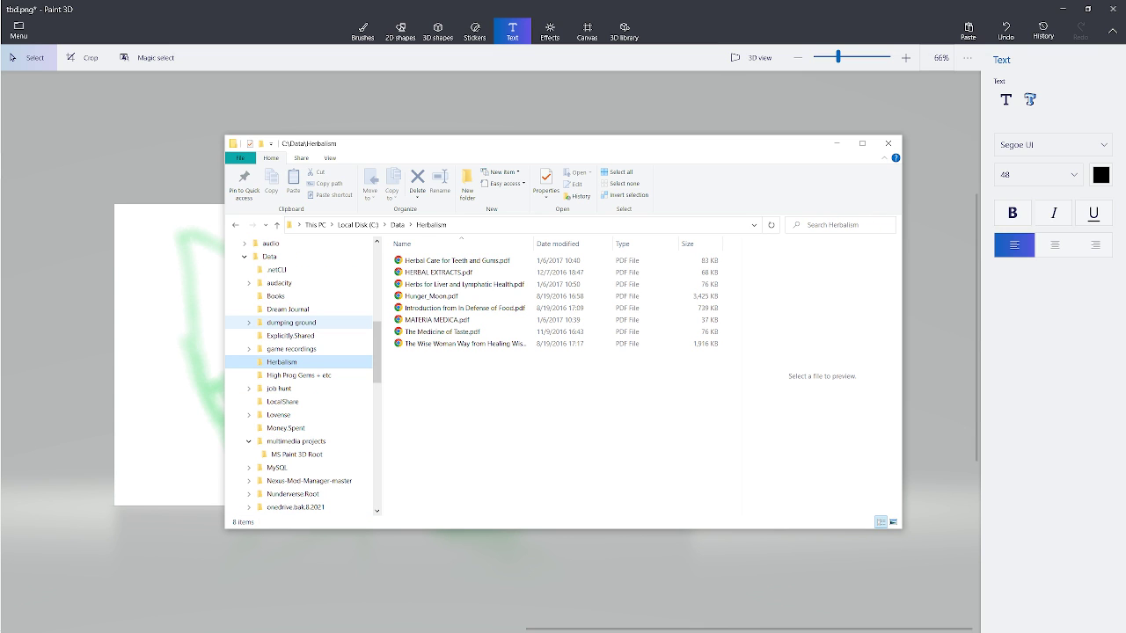
scroll(290, 401, "down", 2)
scroll(290, 401, "up", 2)
scroll(299, 375, "up", 1)
scroll(300, 375, "down", 1)
scroll(299, 376, "up", 1)
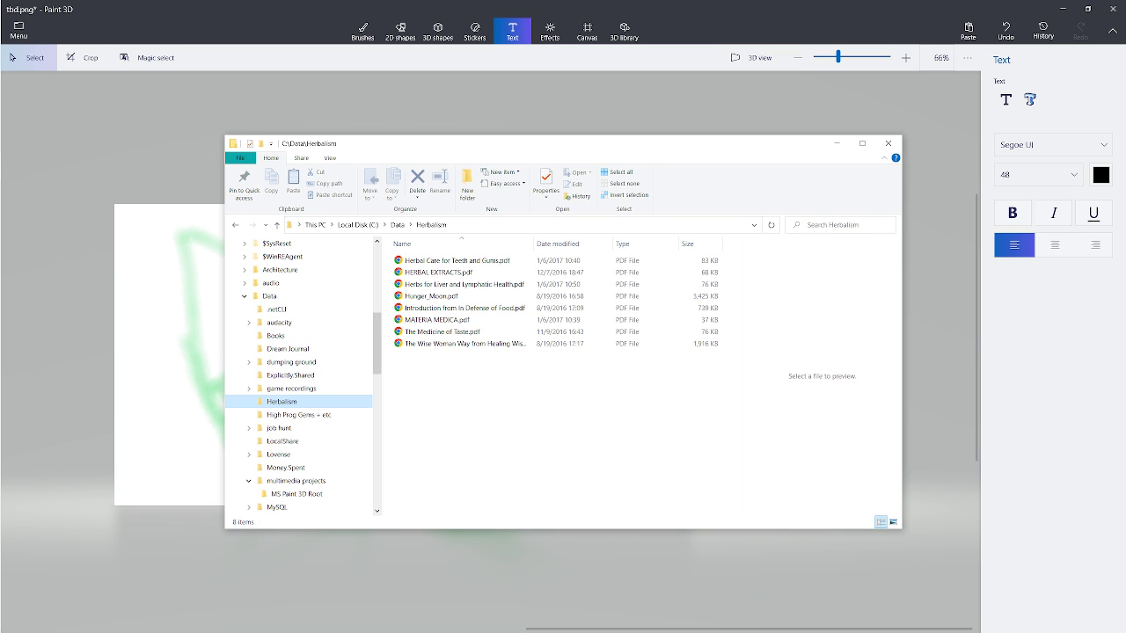
key("alt+Tab")
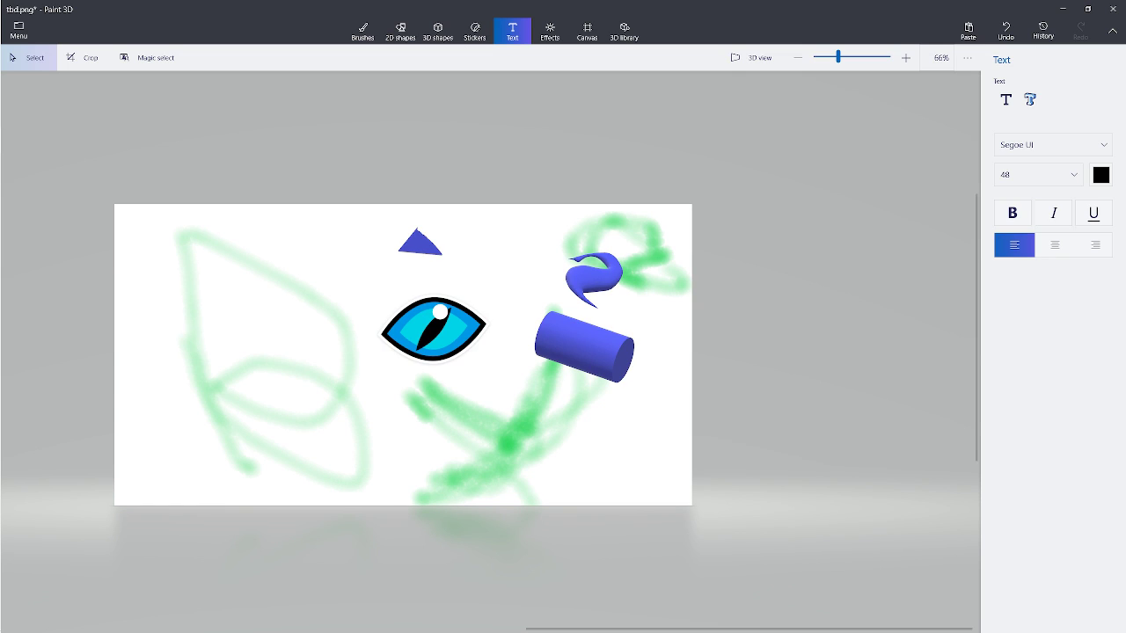
- Start saving a video copy of the drawing and set its file type to GIF (video)
mouse_move(7, 151)
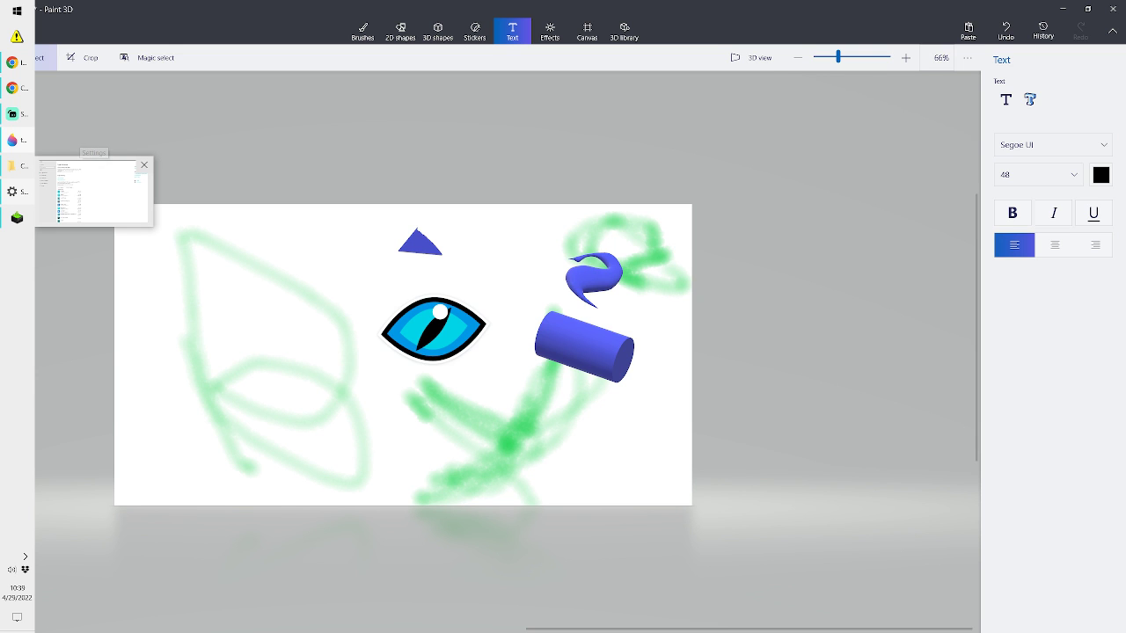
mouse_move(95, 194)
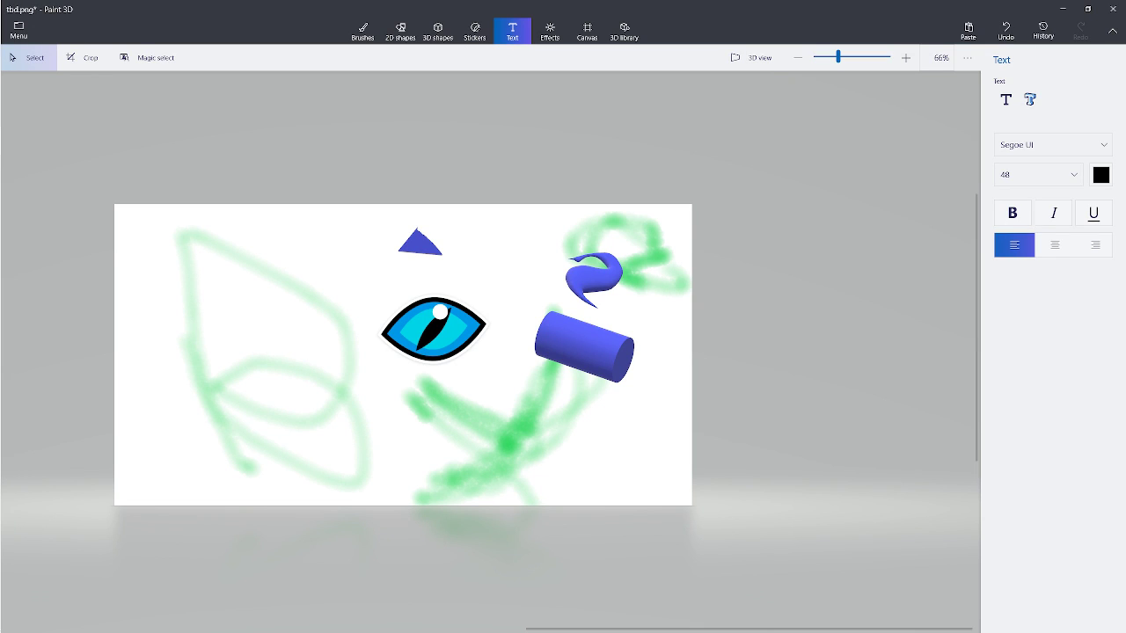
left_click(18, 31)
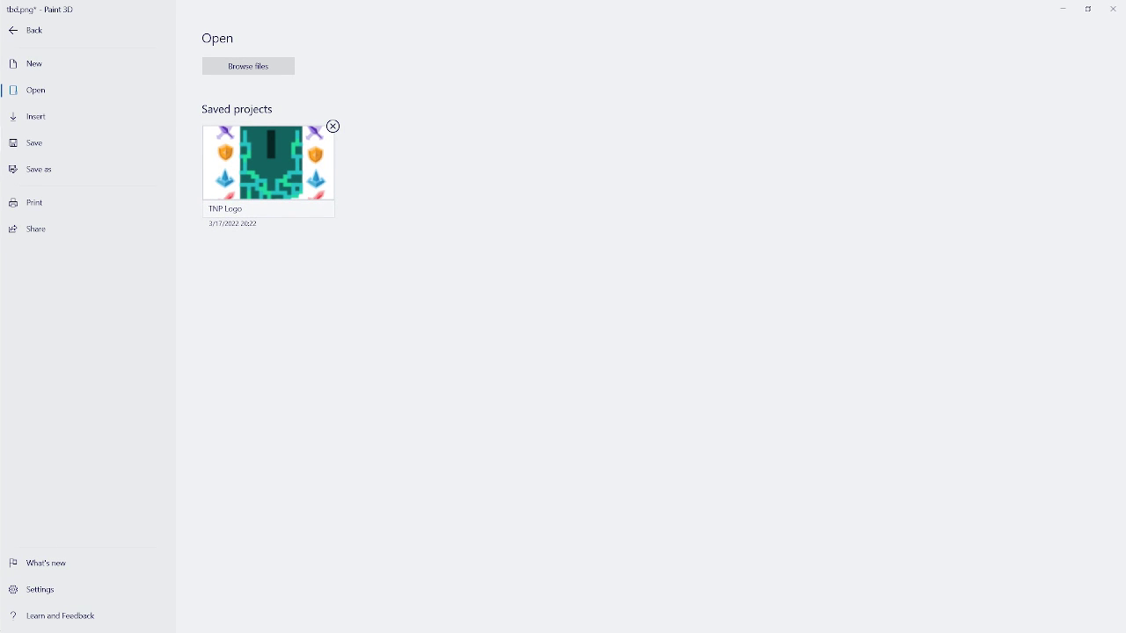
left_click(39, 169)
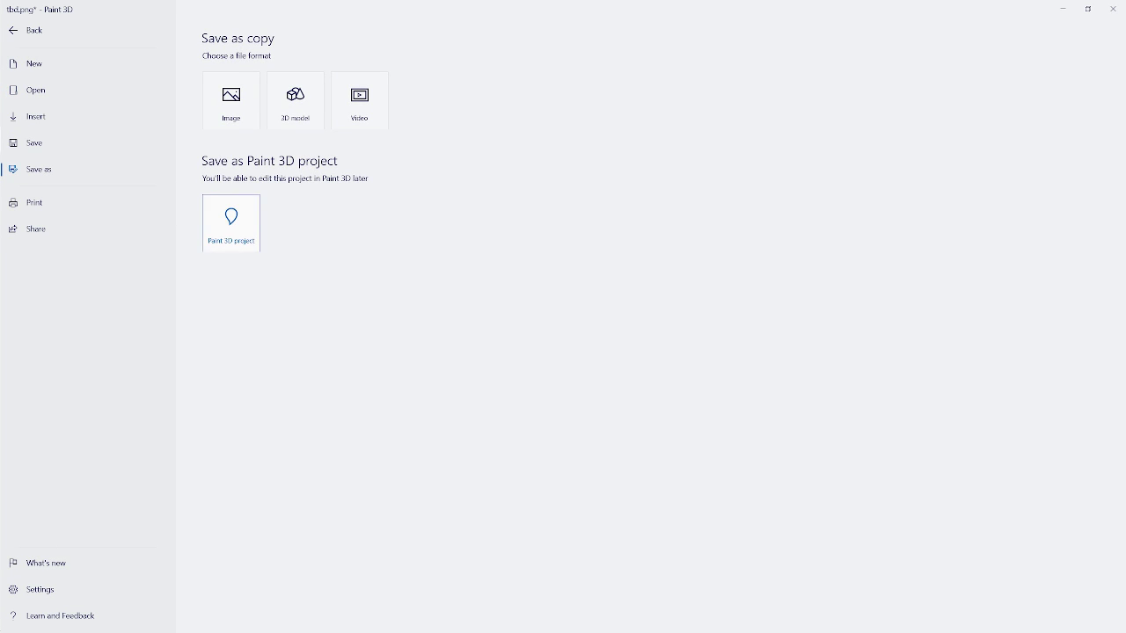
left_click(360, 100)
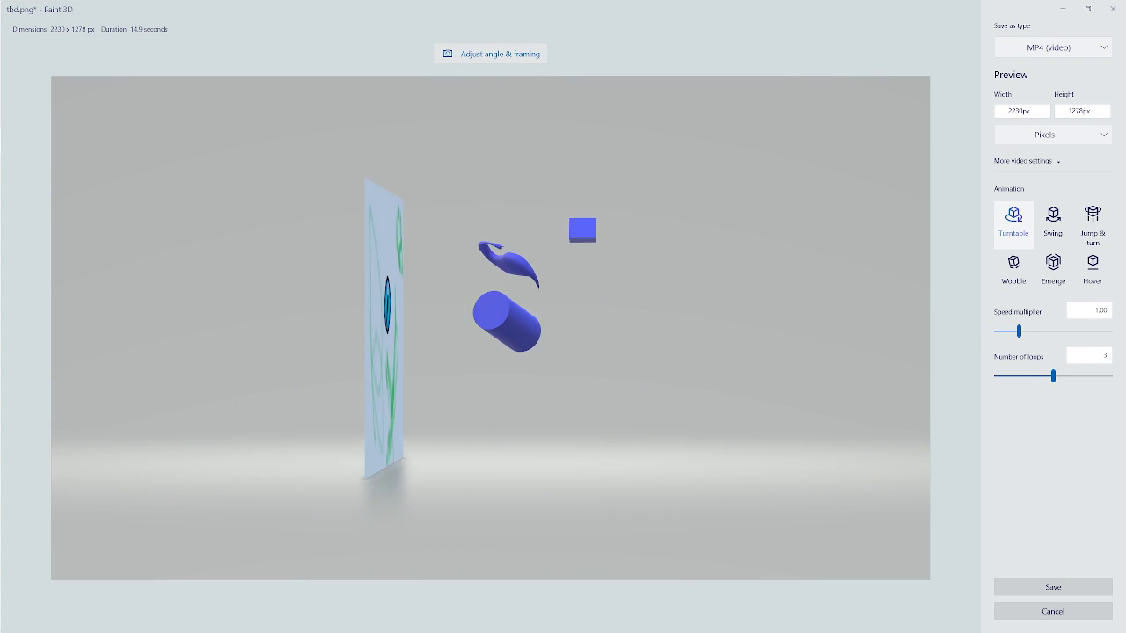
left_click(1055, 46)
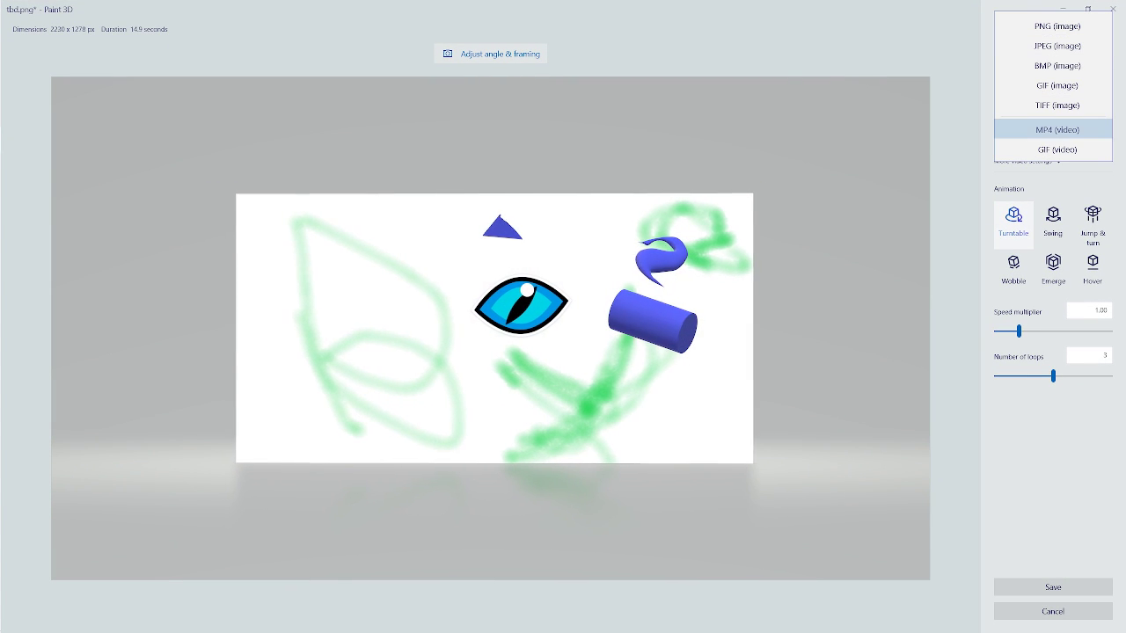
left_click(1056, 150)
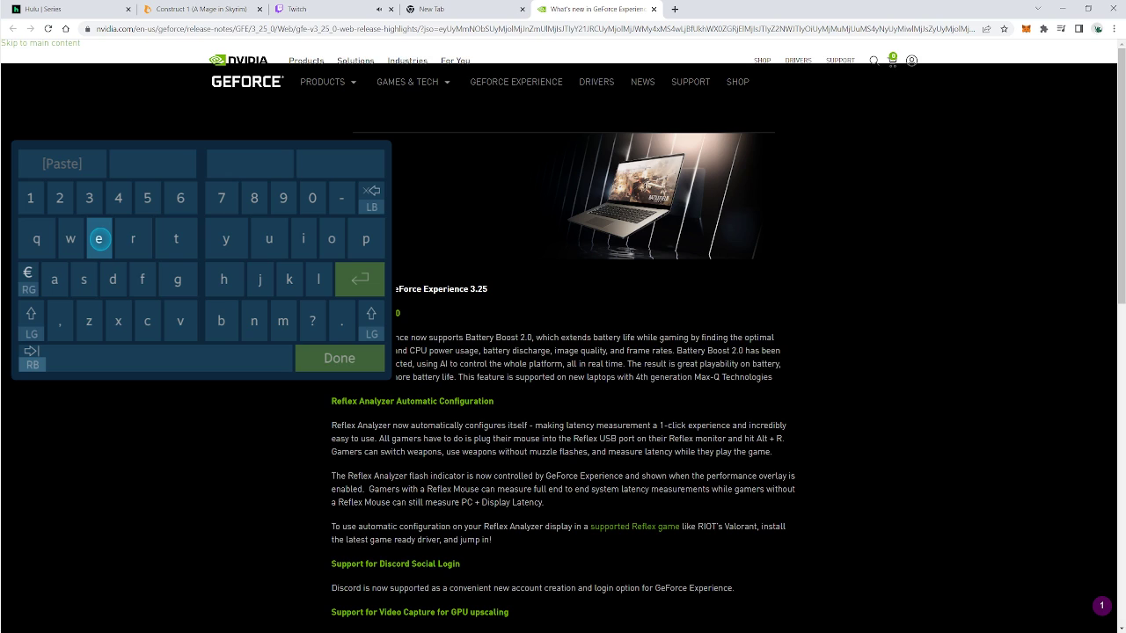
- Close the GeForce Experience release notes page in the browser and switch back to Paint 3D's video export
key("Escape")
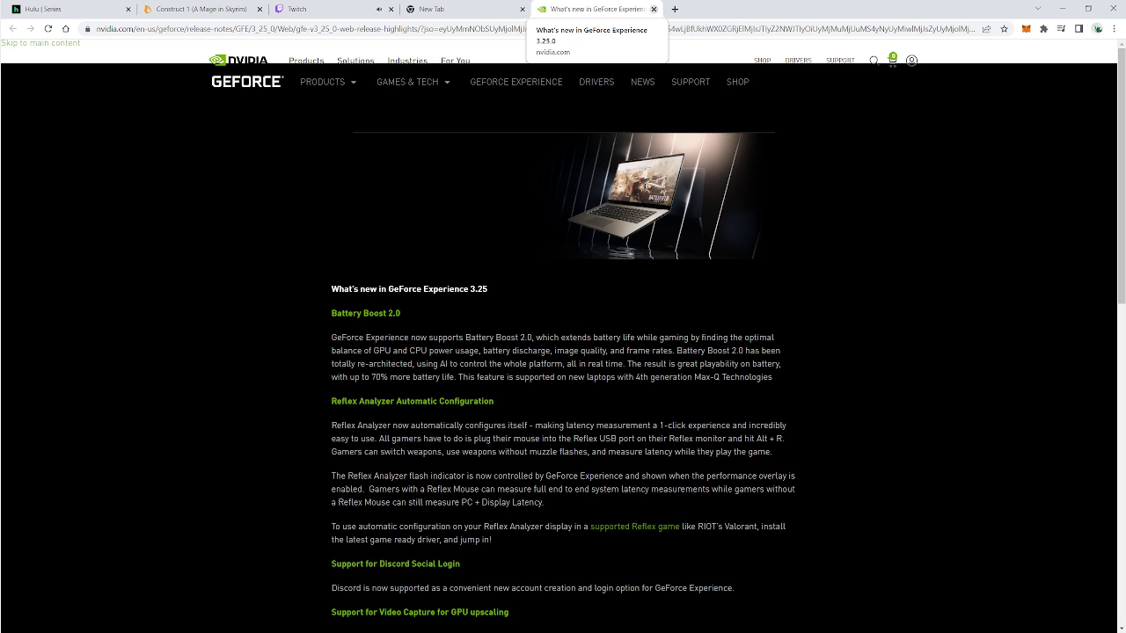
left_click(653, 8)
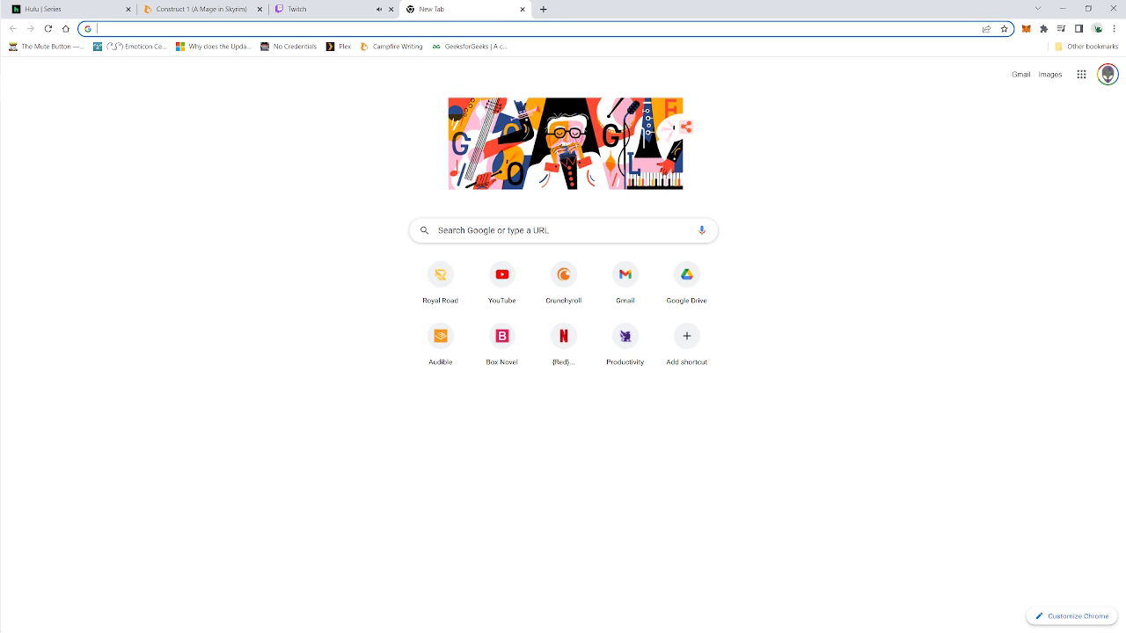
mouse_move(2, 191)
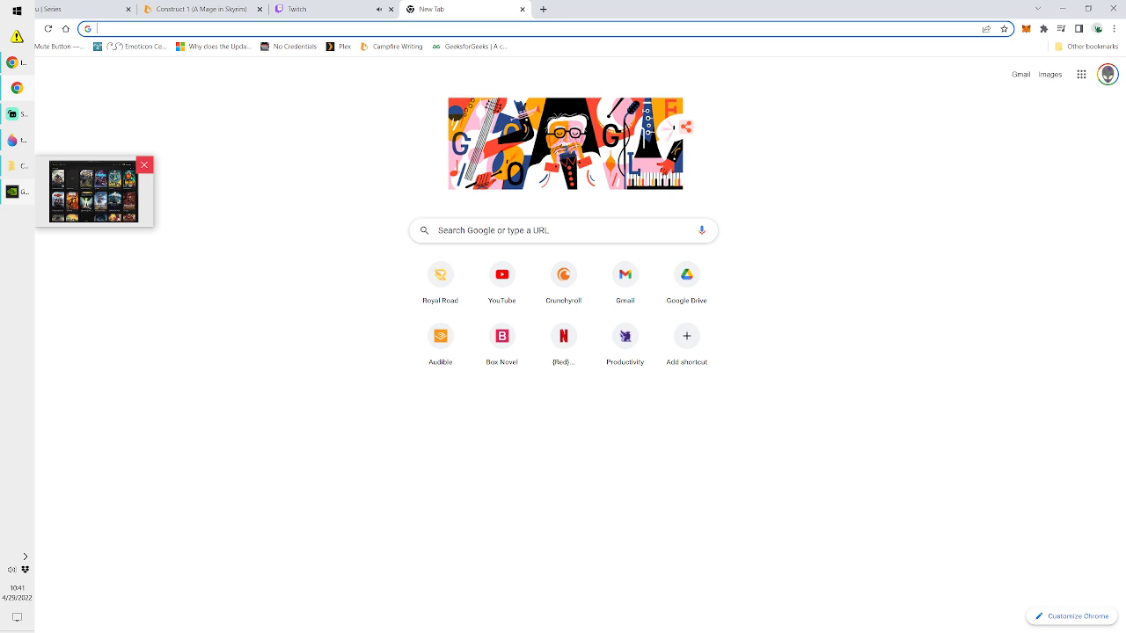
mouse_move(13, 165)
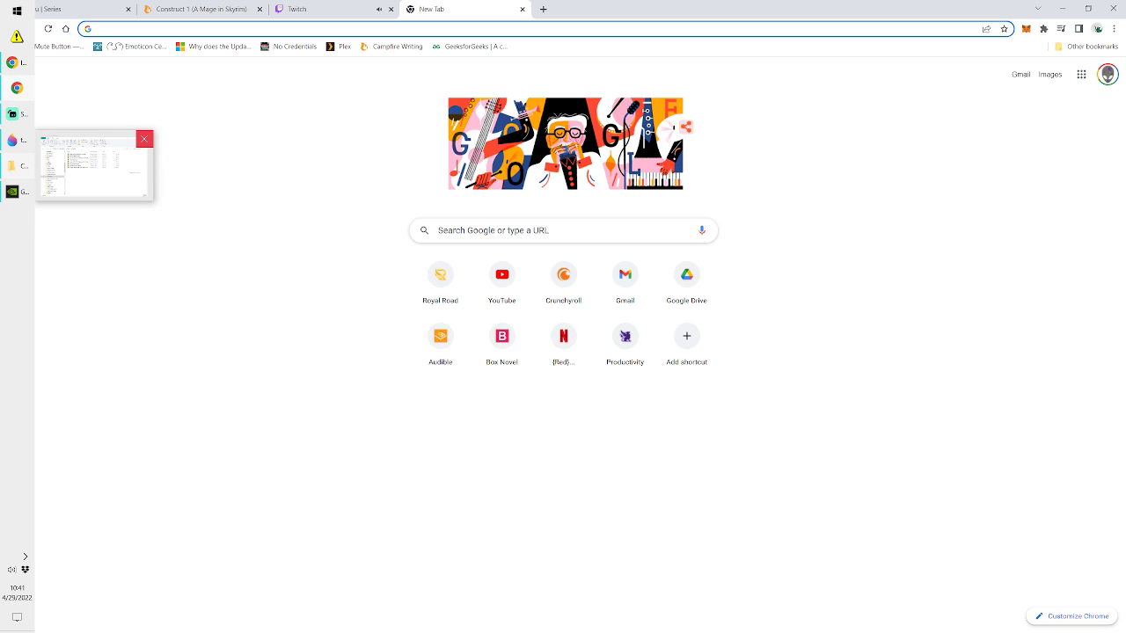
left_click(94, 165)
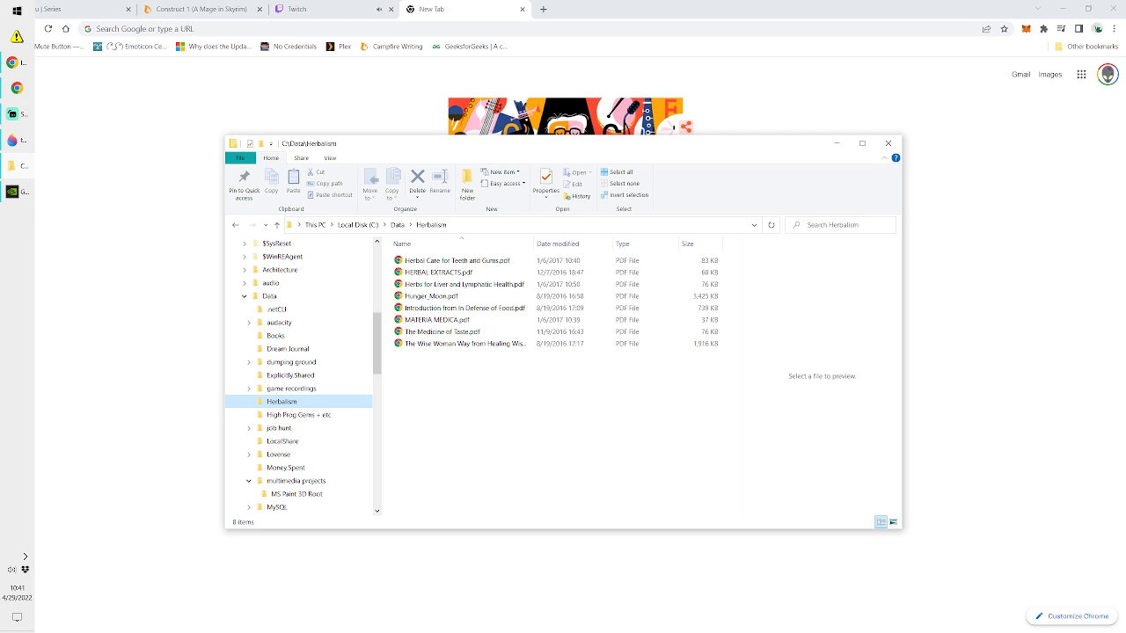
mouse_move(13, 140)
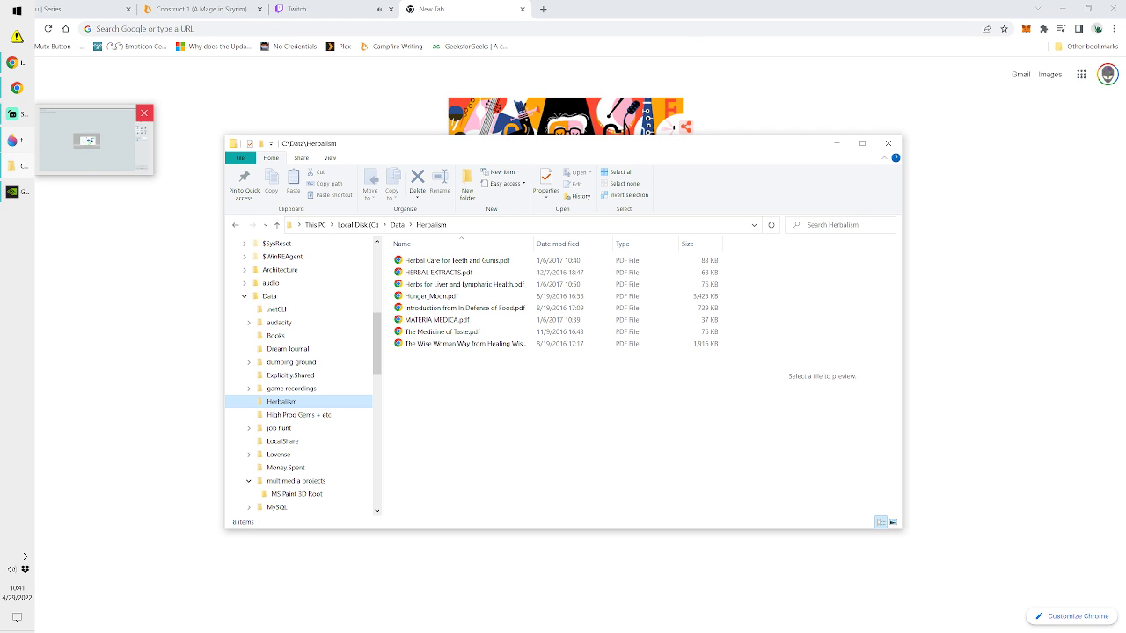
left_click(86, 139)
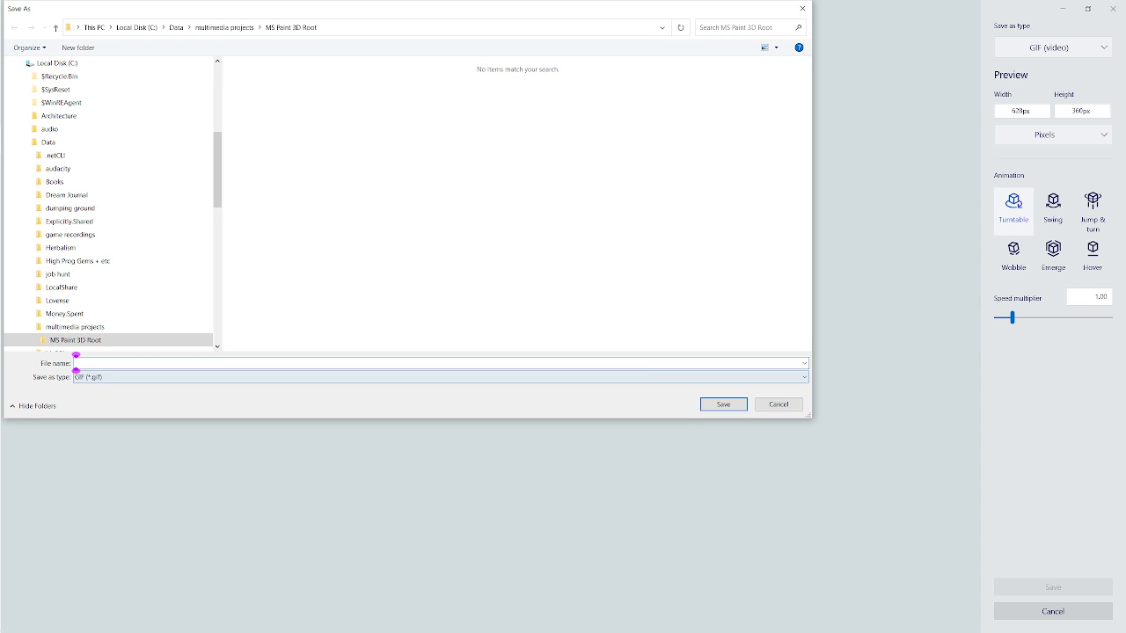
- Name the GIF video tbd.turntable and save it in the MS Paint 3D Root folder
left_click(76, 362)
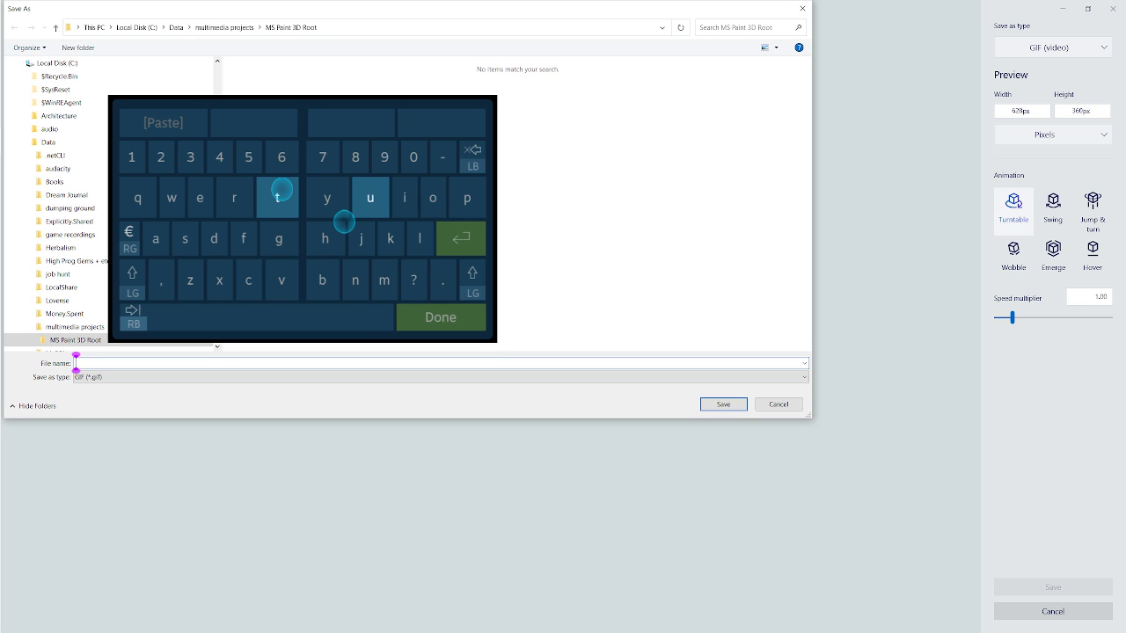
type("t")
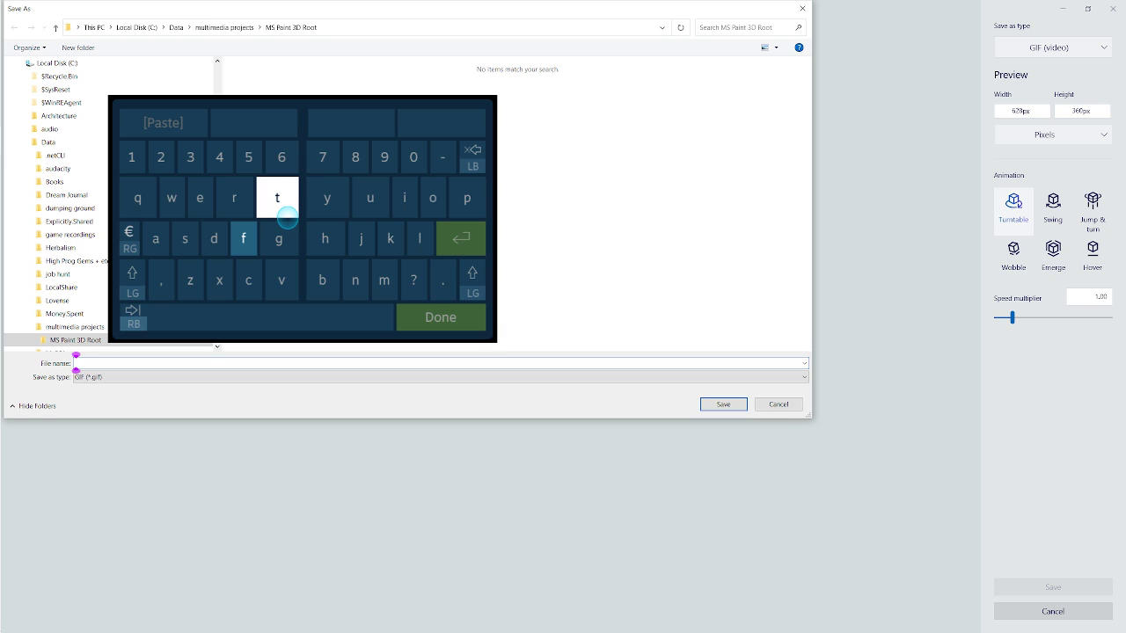
type("tbd")
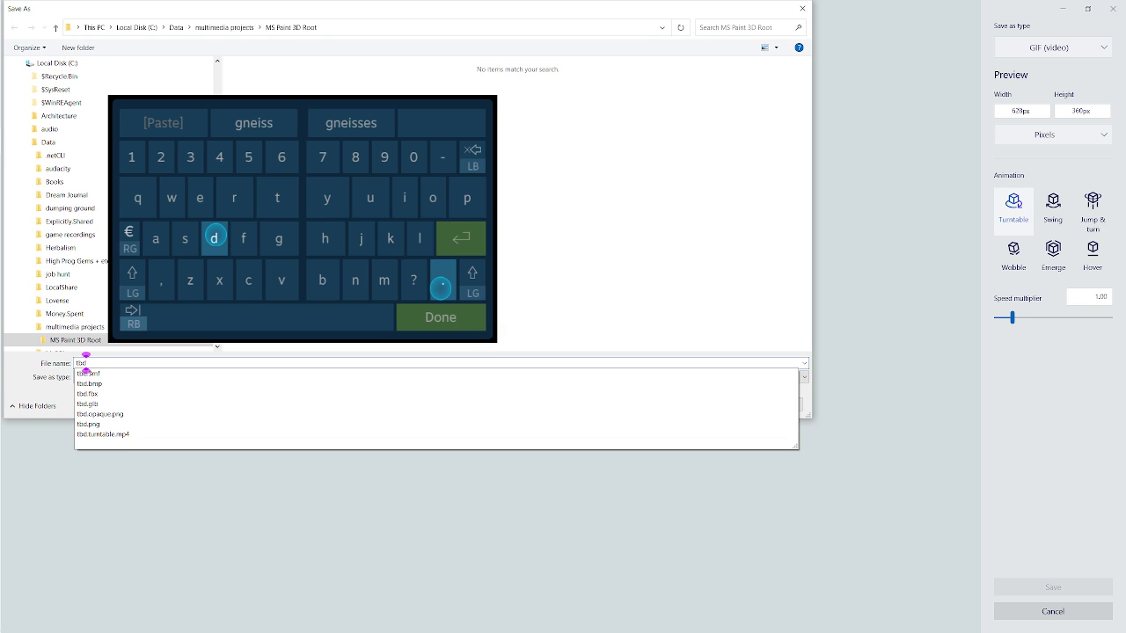
type(".turnt")
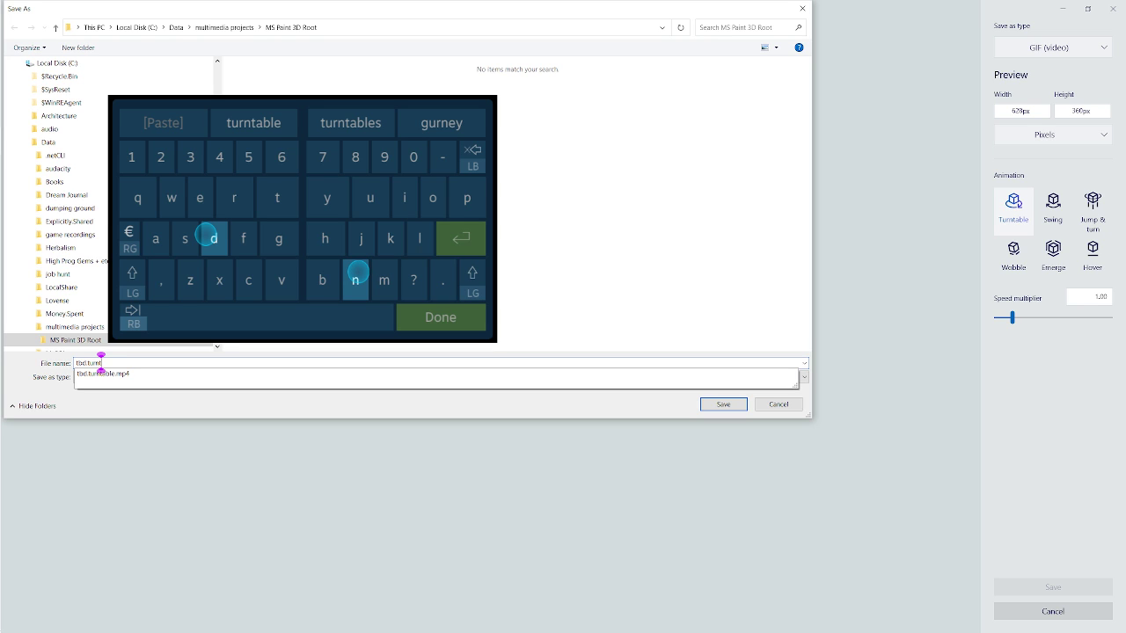
type("able")
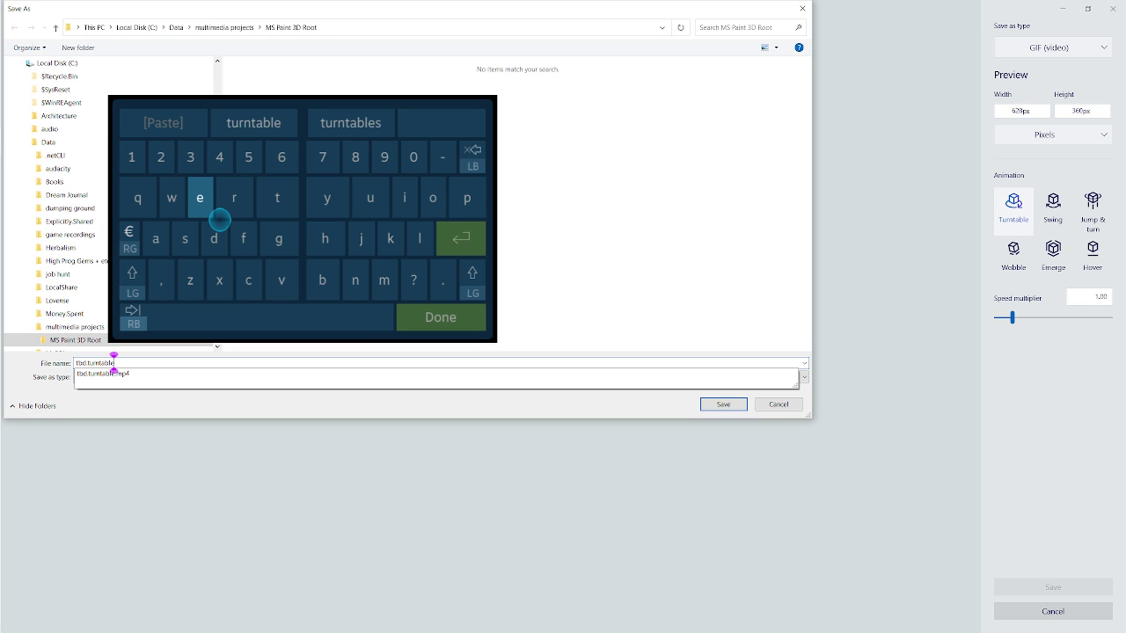
key("Escape")
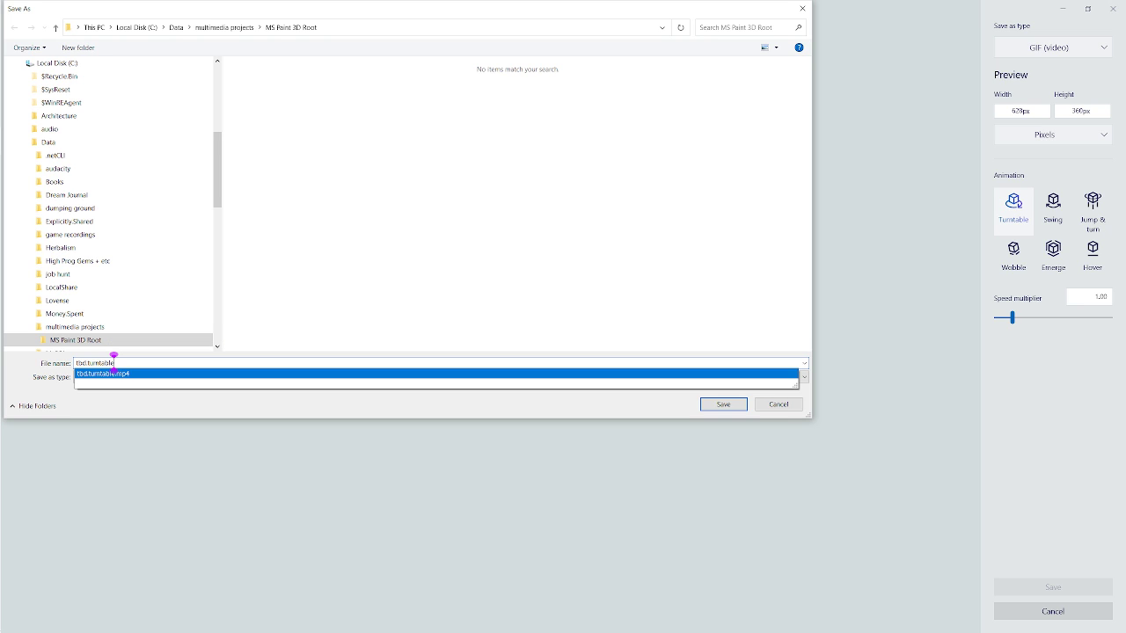
key("Return")
key("Return")
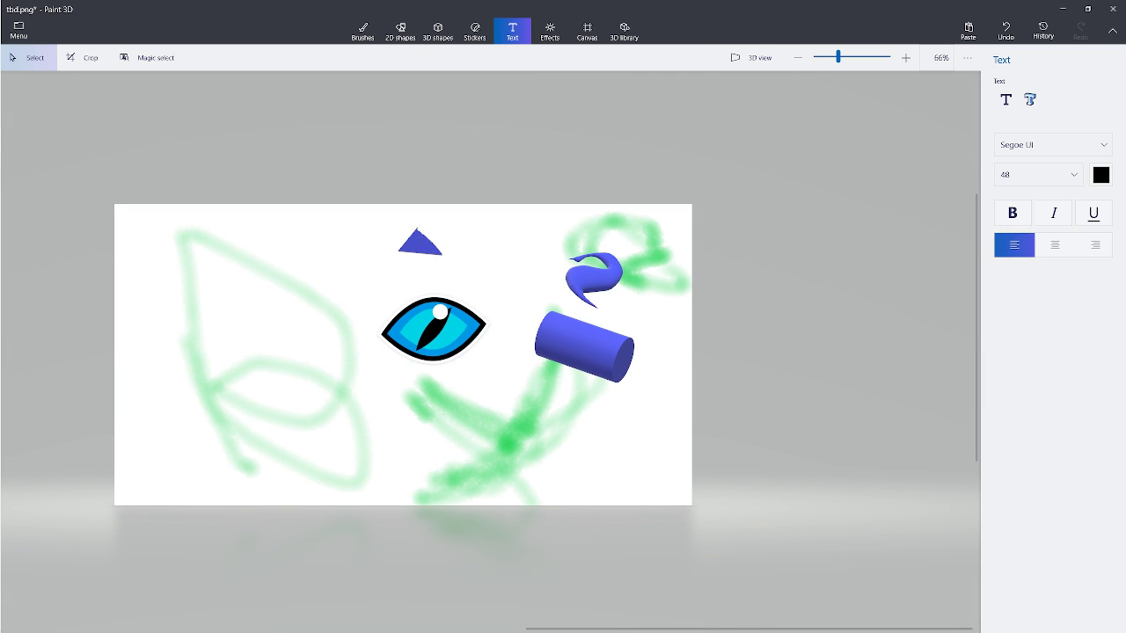
- Cancel closing Paint 3D and start saving the drawing as a Paint 3D project
left_click(1113, 8)
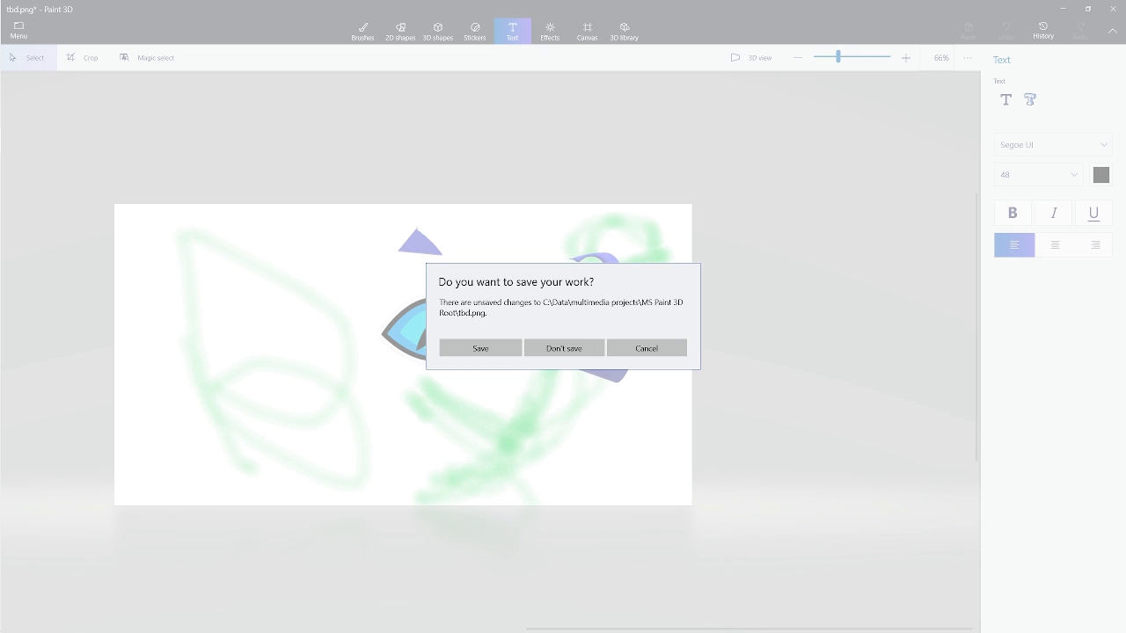
left_click(646, 349)
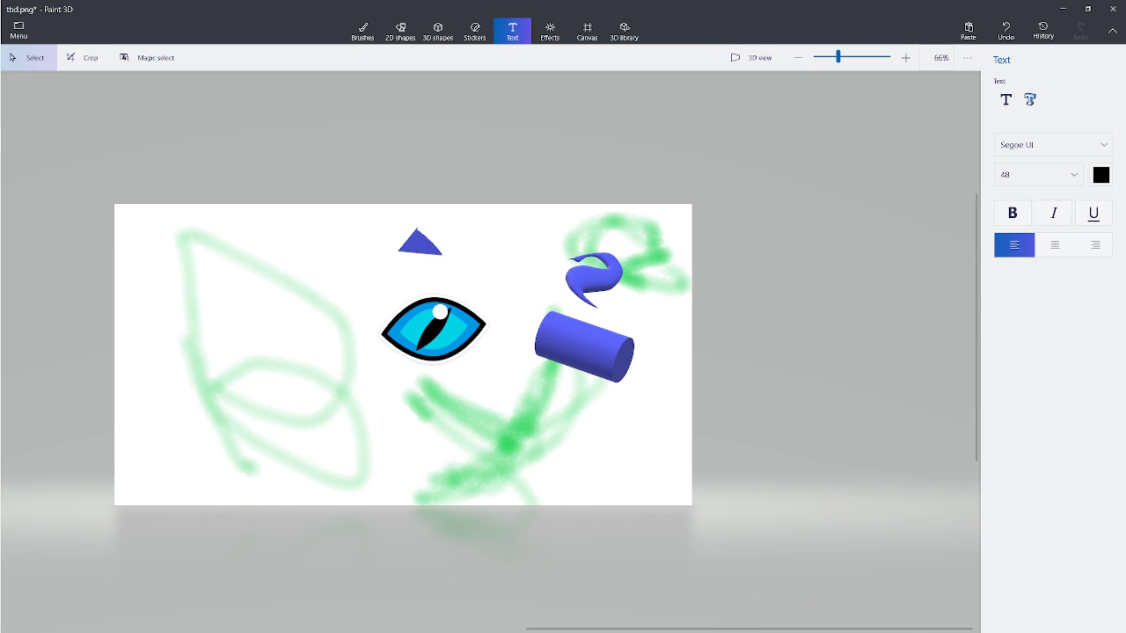
left_click(19, 29)
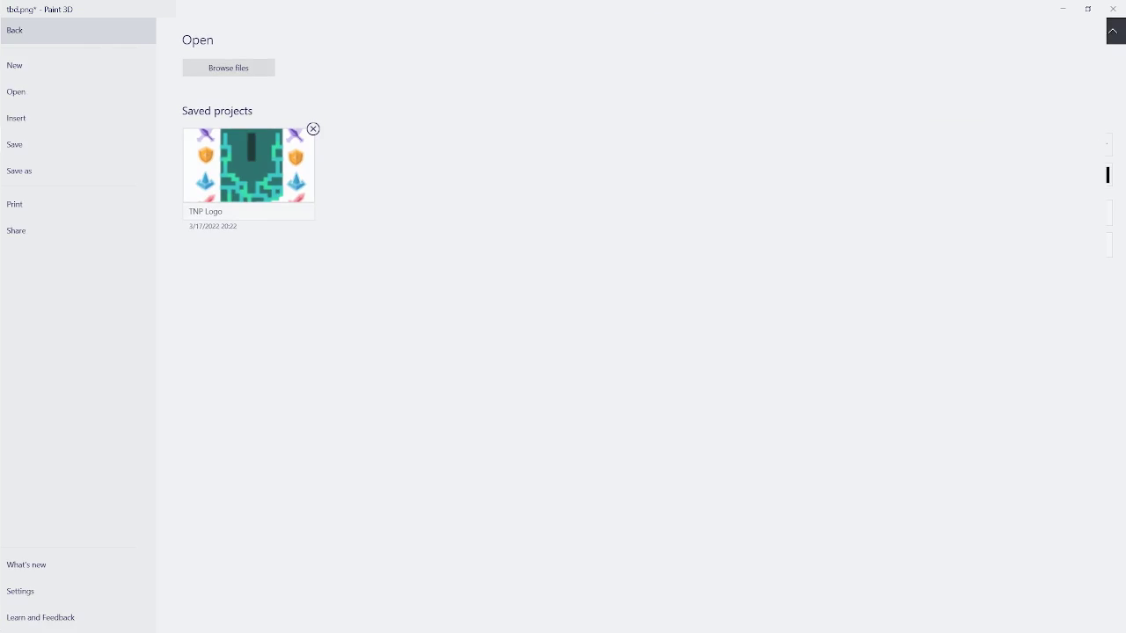
left_click(39, 169)
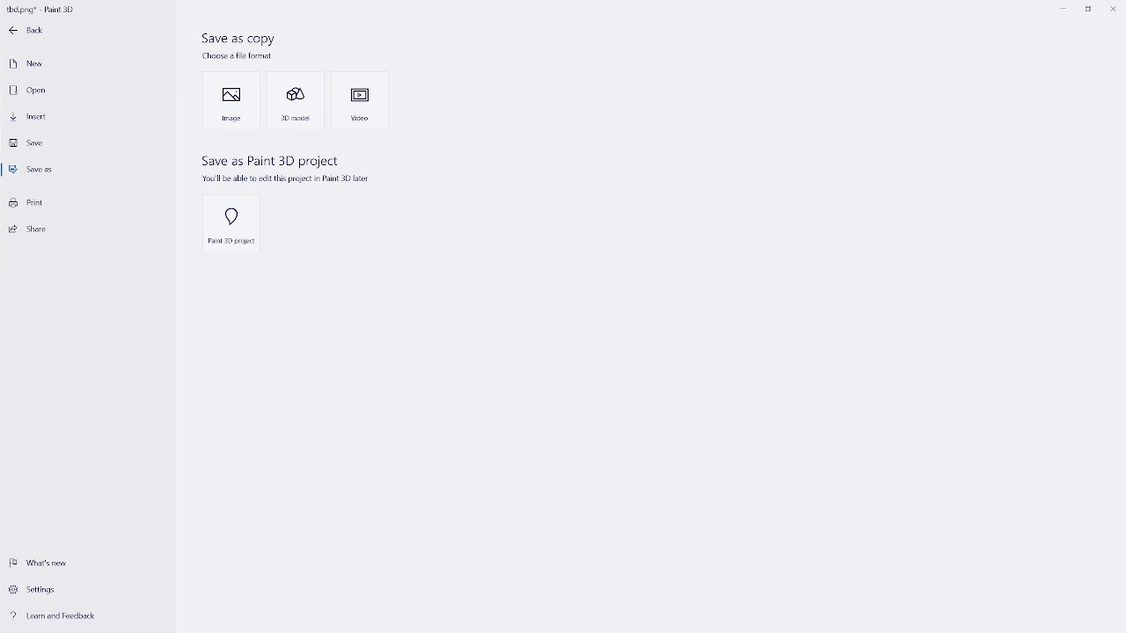
left_click(232, 224)
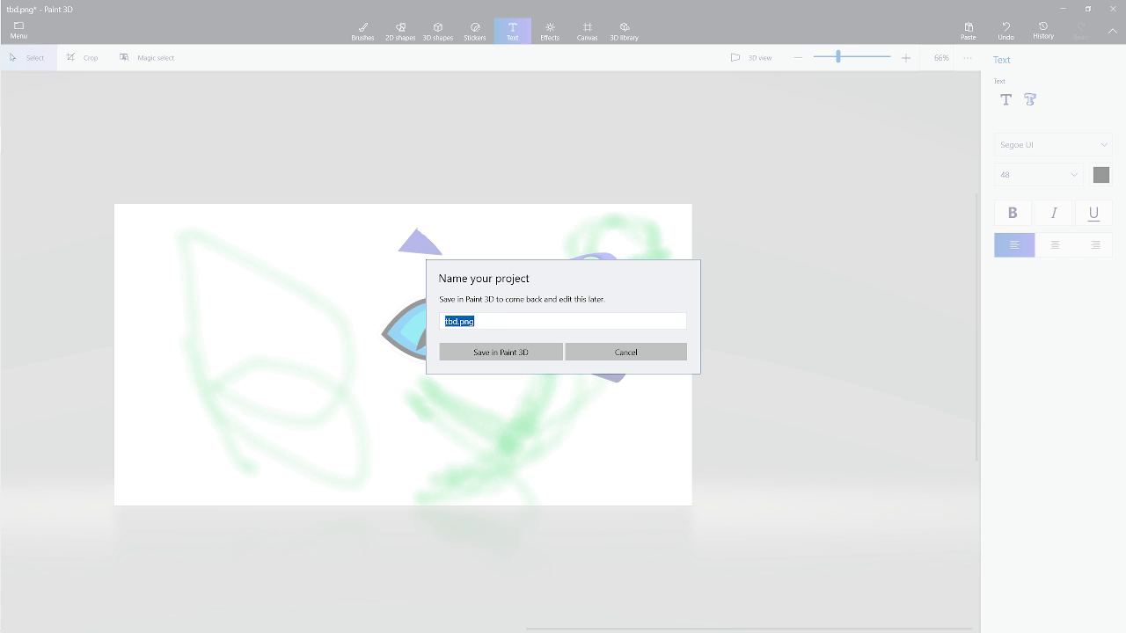
- Name the project tbd.root.project and save it in Paint 3D
right_click(475, 321)
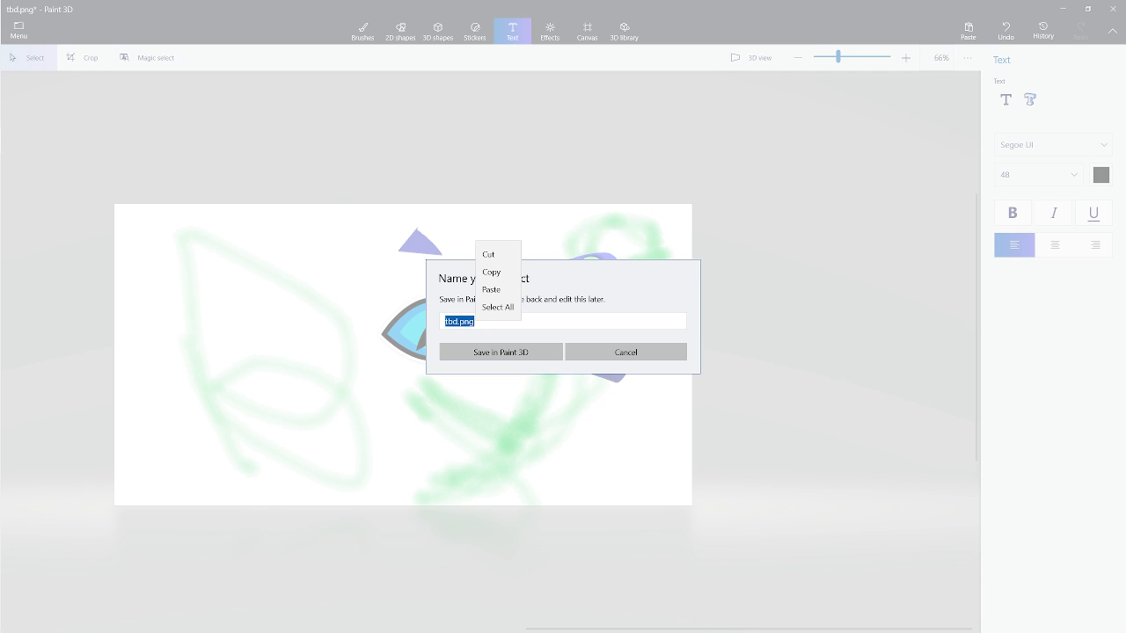
key("Escape")
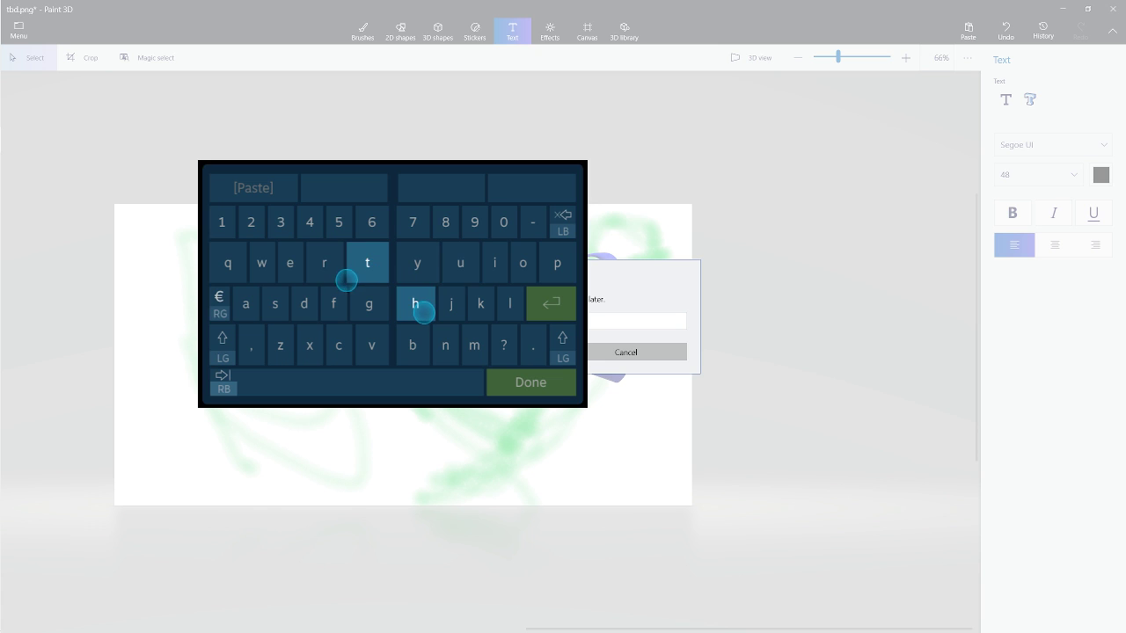
type("tb")
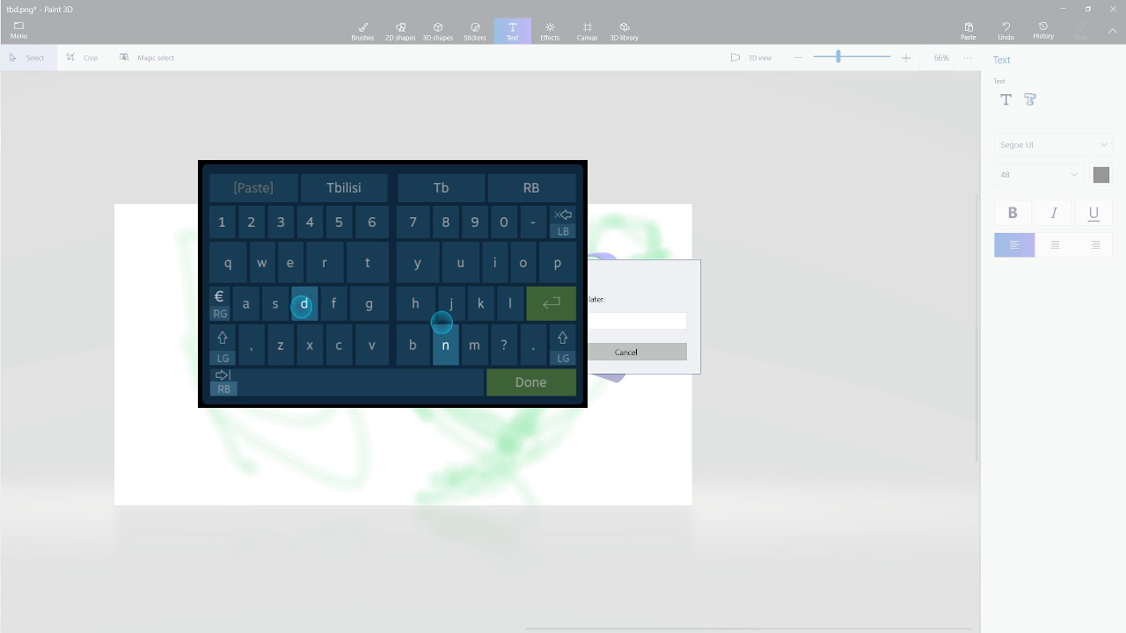
type("d")
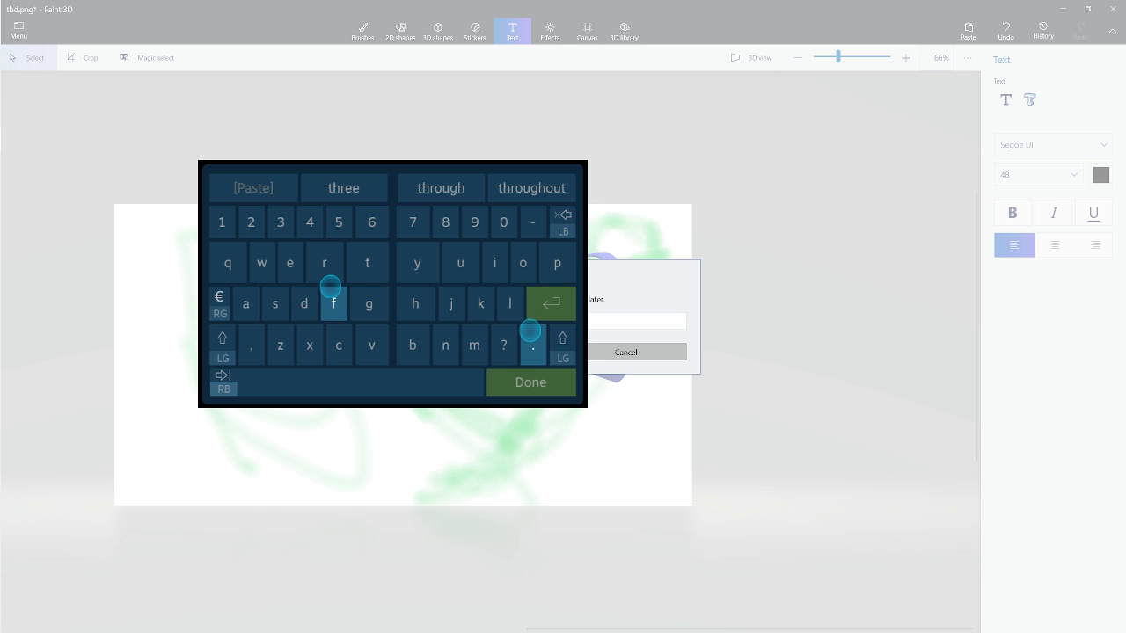
type(".")
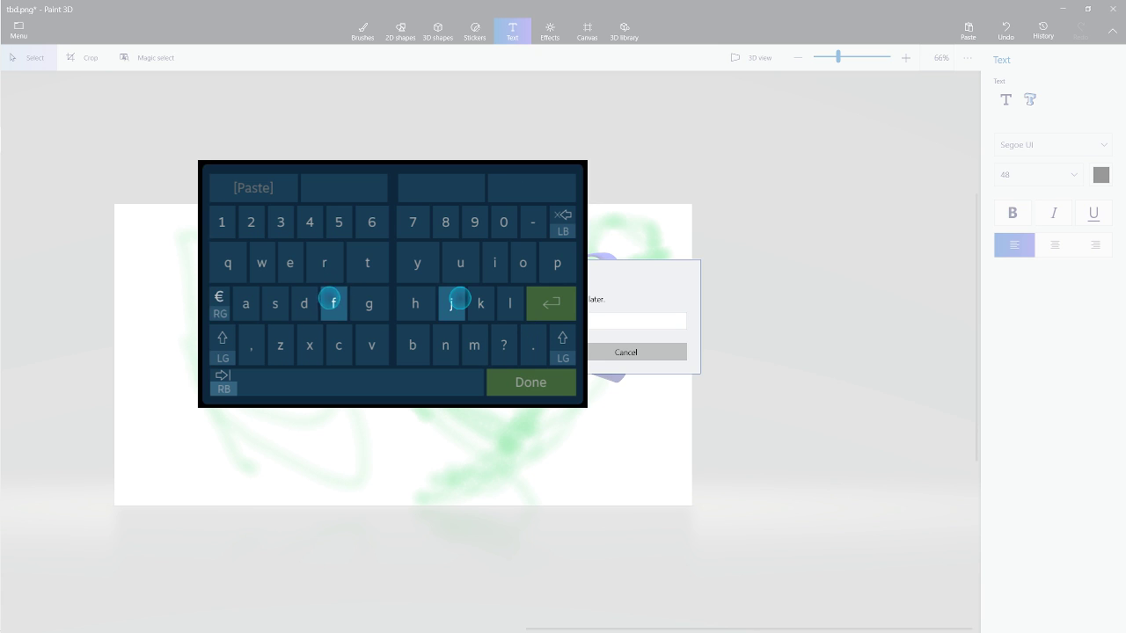
type("roo")
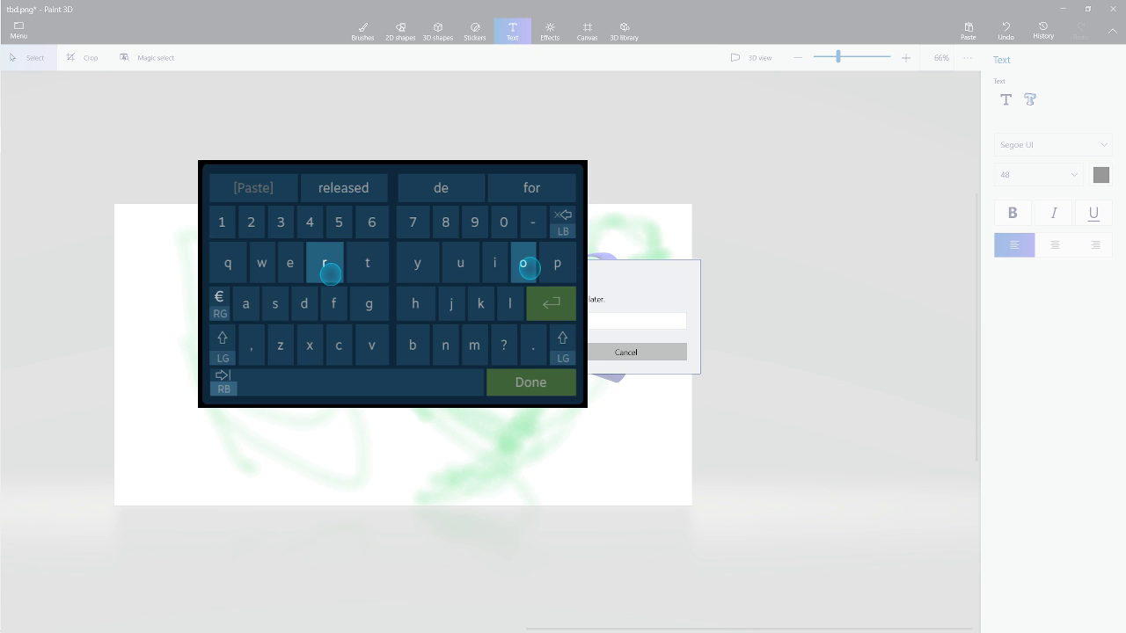
type("t")
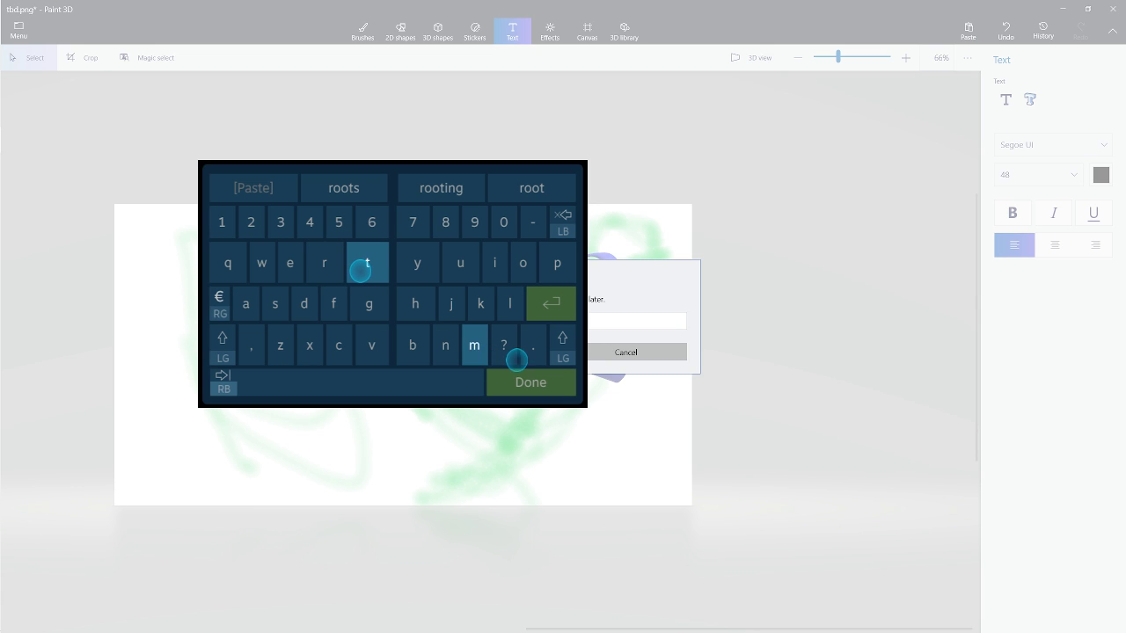
type(".")
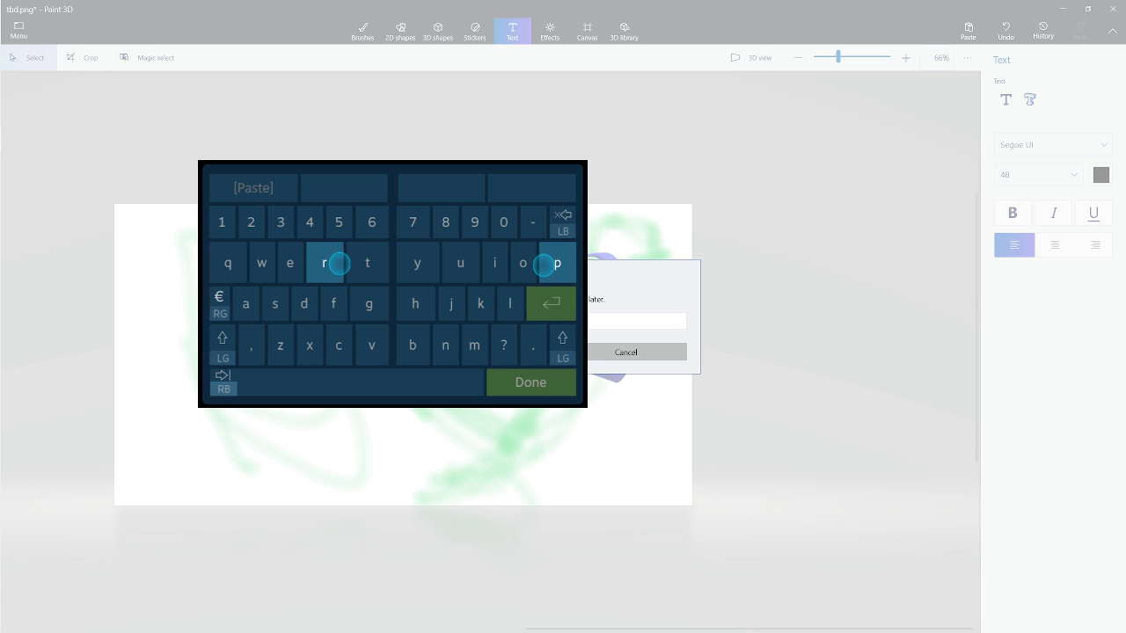
type("pr")
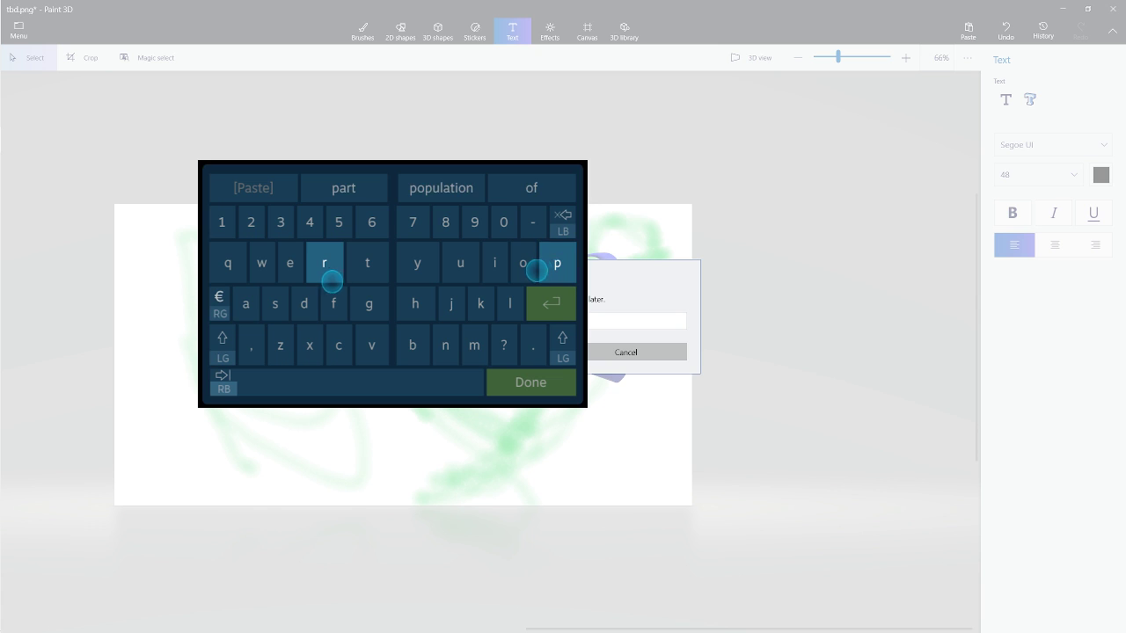
type("ojec")
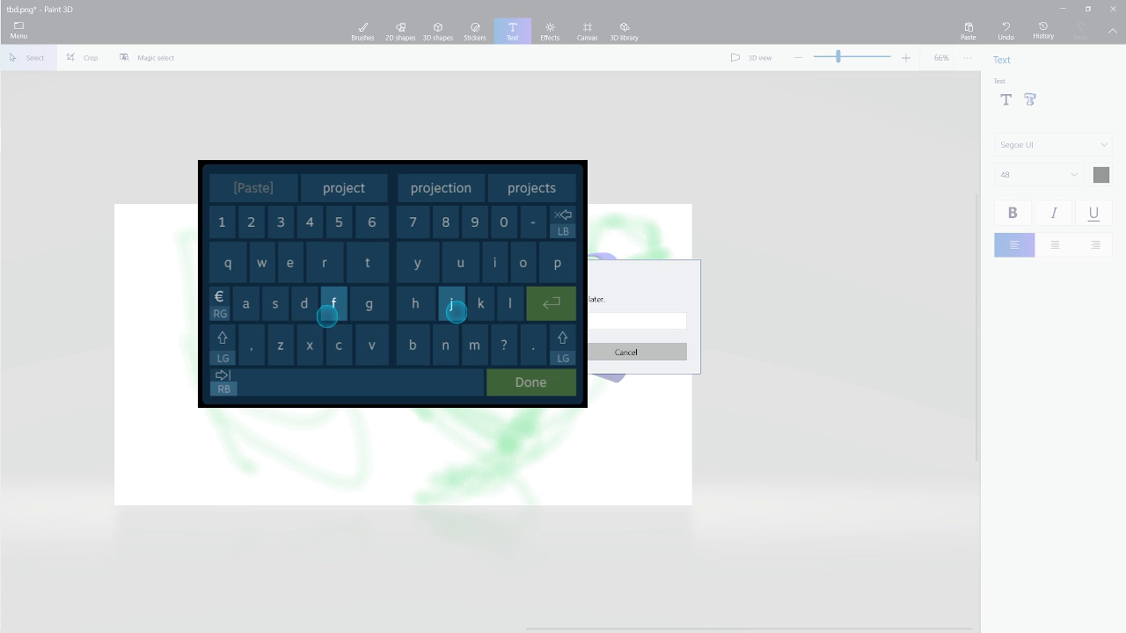
type("t")
left_click(531, 382)
key("Tab")
key("Return")
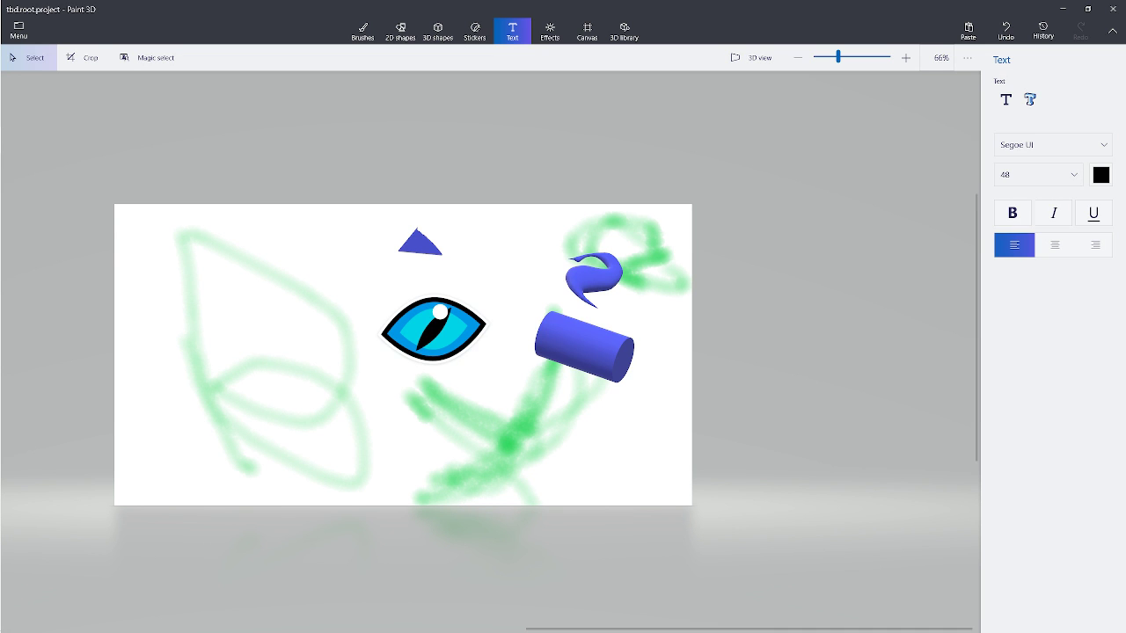
- Close Paint 3D and check the MS Paint 3D Root and multimedia projects folders in File Explorer
left_click(1112, 8)
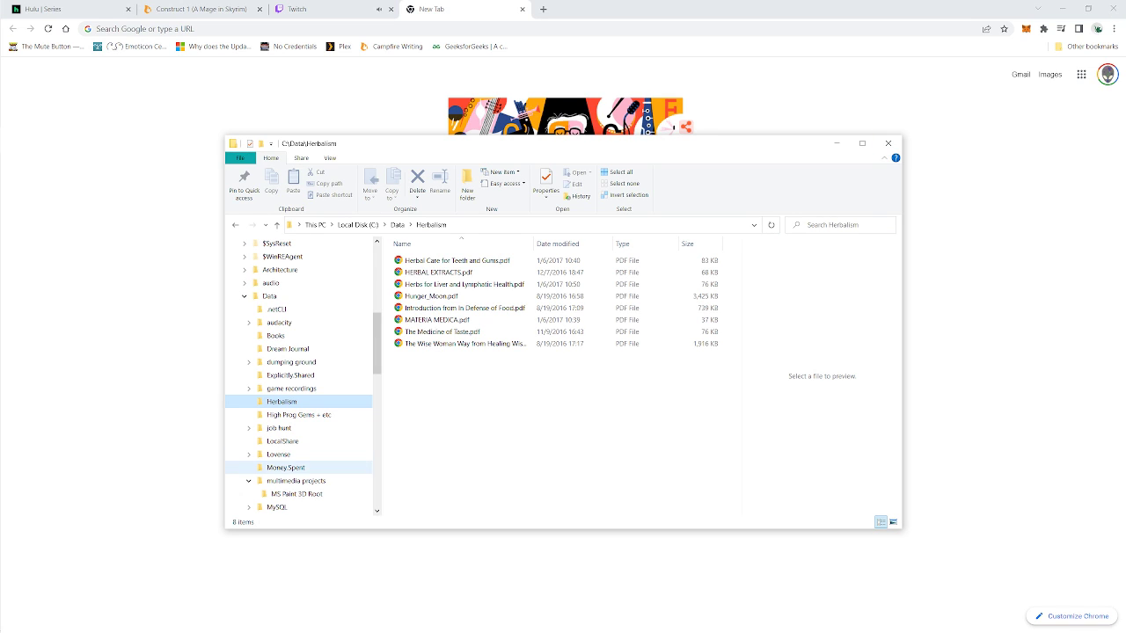
left_click(296, 494)
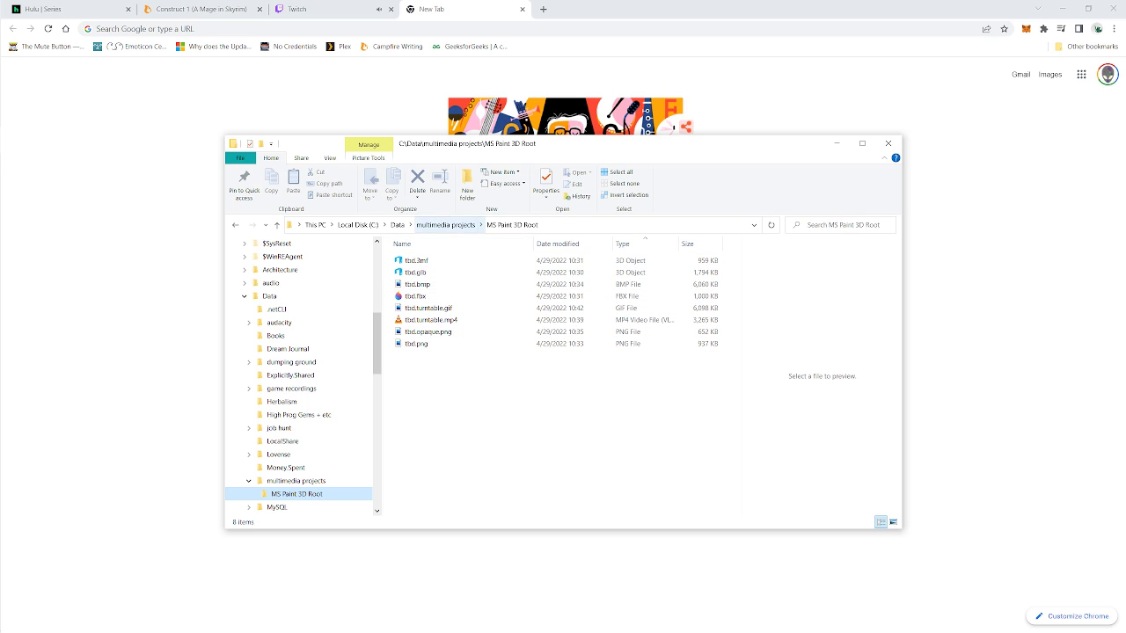
left_click(446, 225)
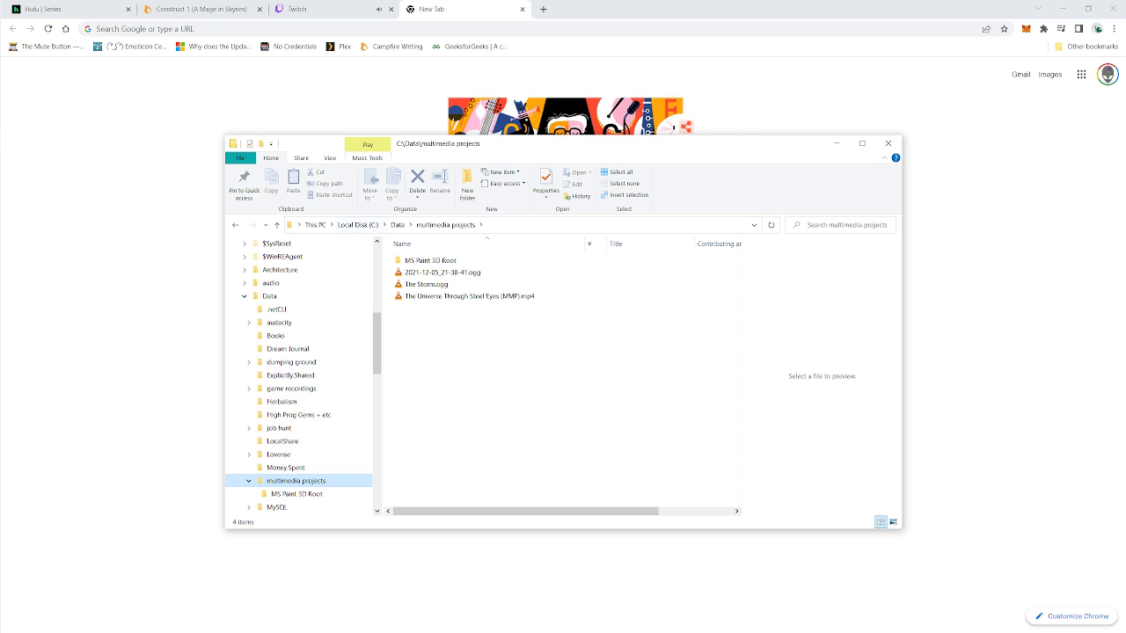
- Launch Paint 3D again and open the saved project tbd.root.project
mouse_move(6, 11)
left_click(16, 12)
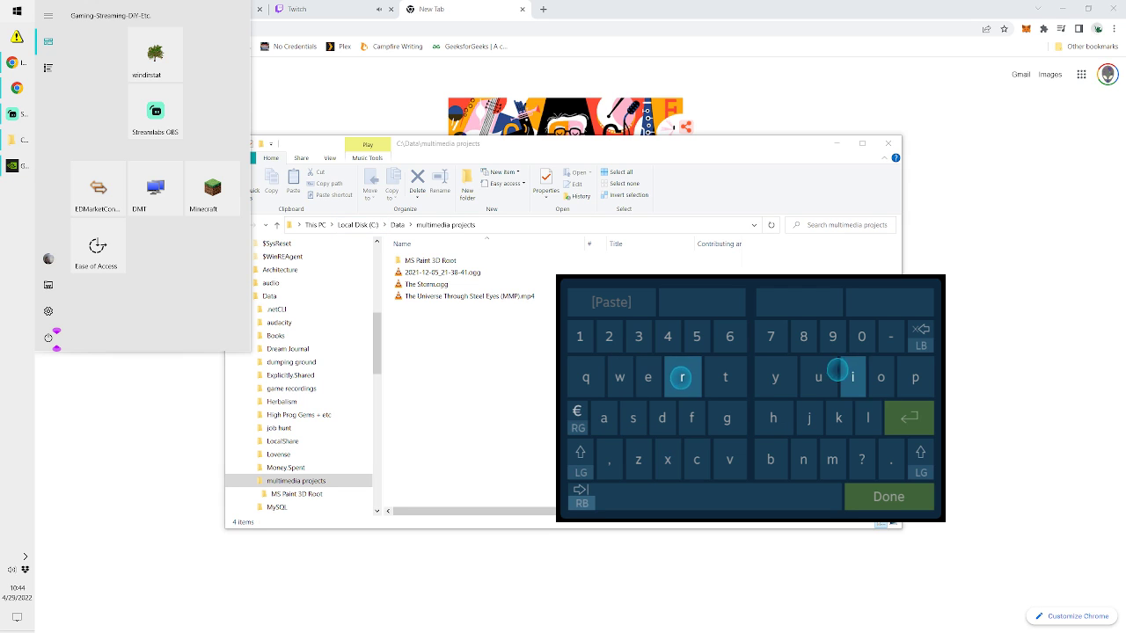
type("pa")
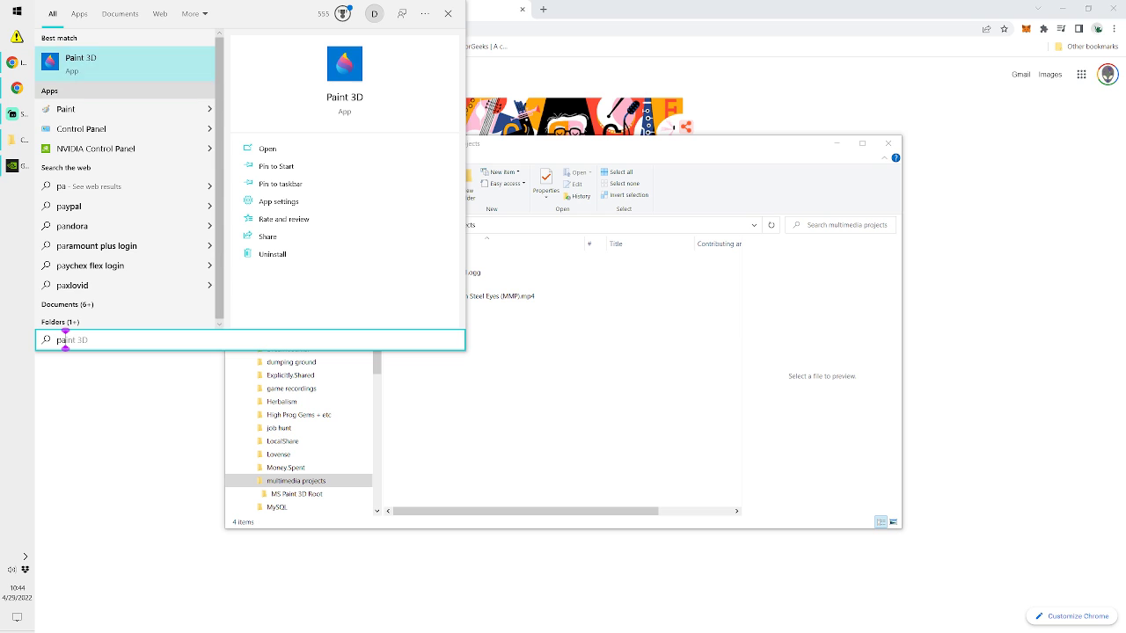
left_click(125, 64)
key("Return")
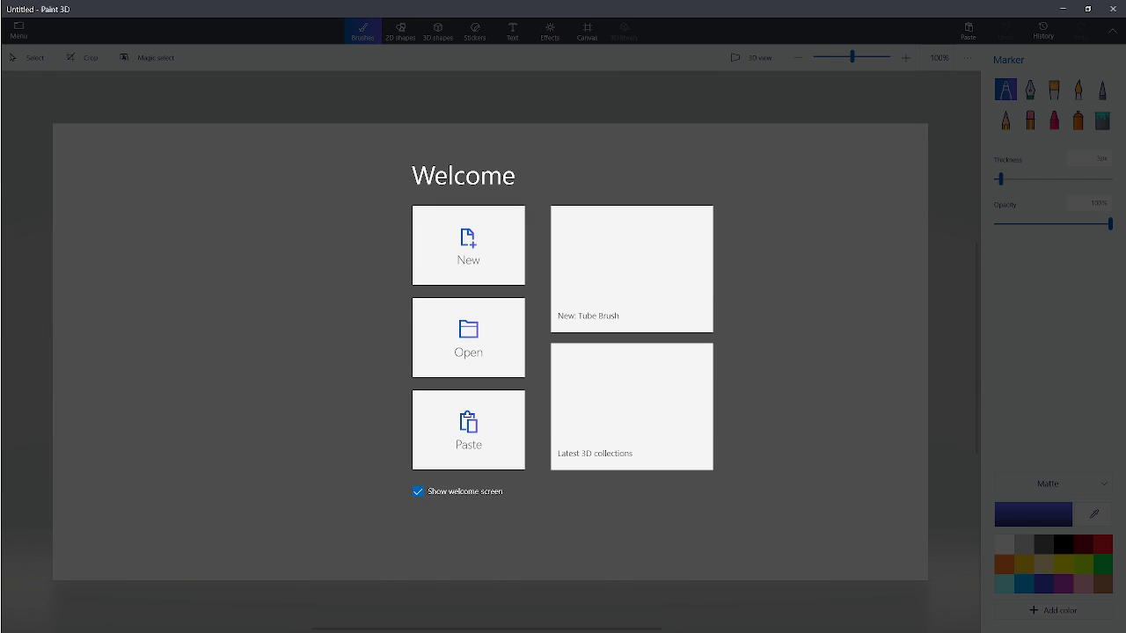
left_click(469, 338)
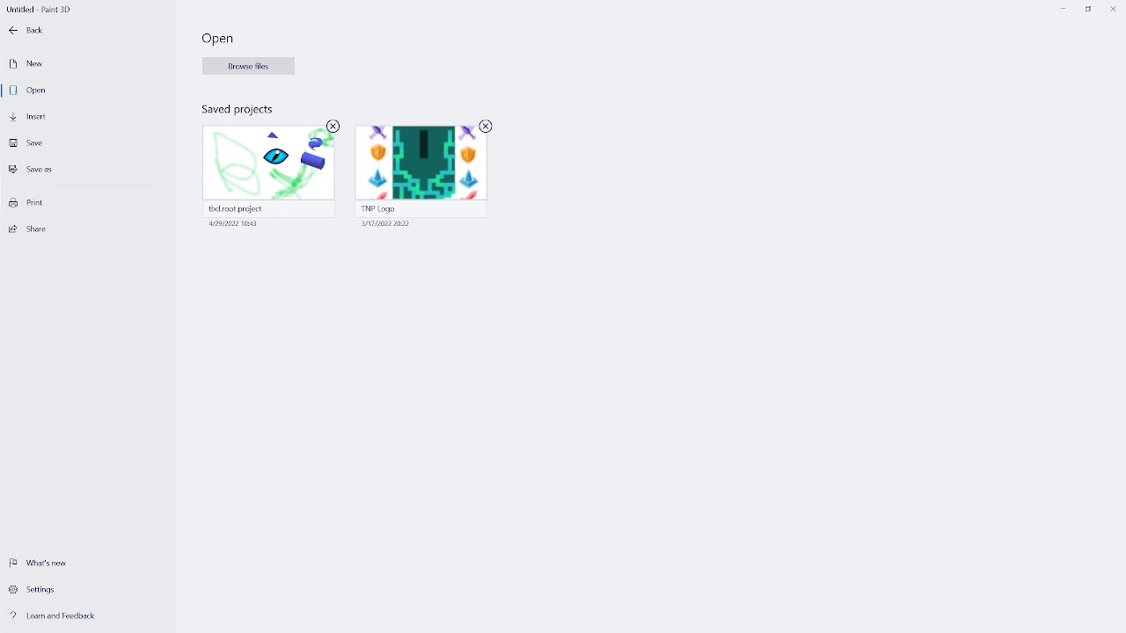
left_click(268, 168)
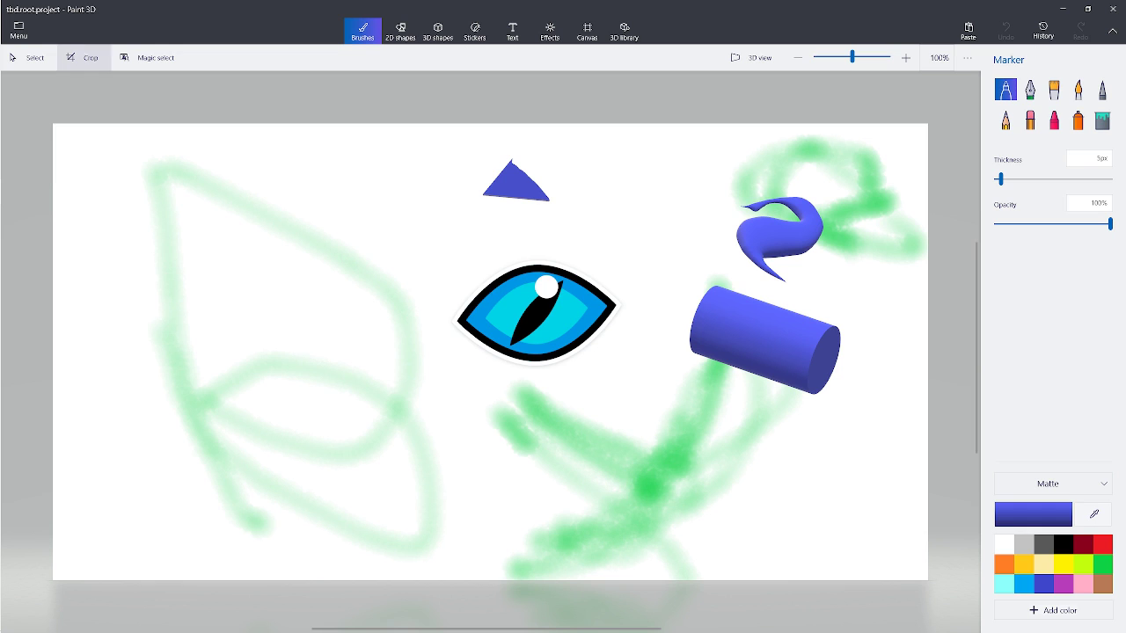
left_click(18, 31)
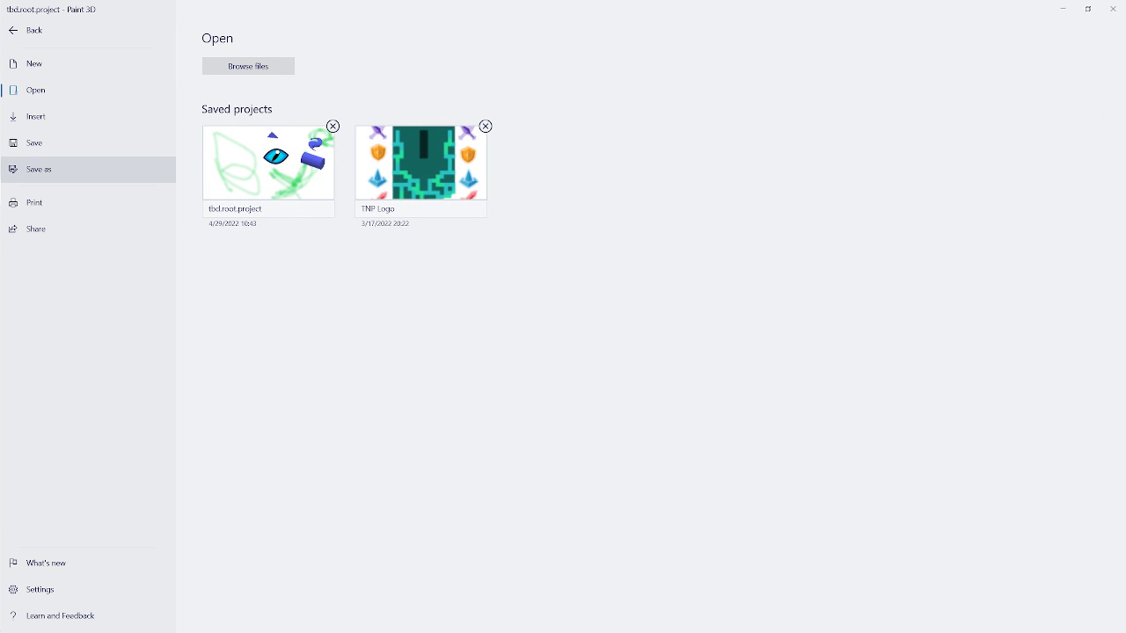
left_click(39, 169)
left_click(231, 220)
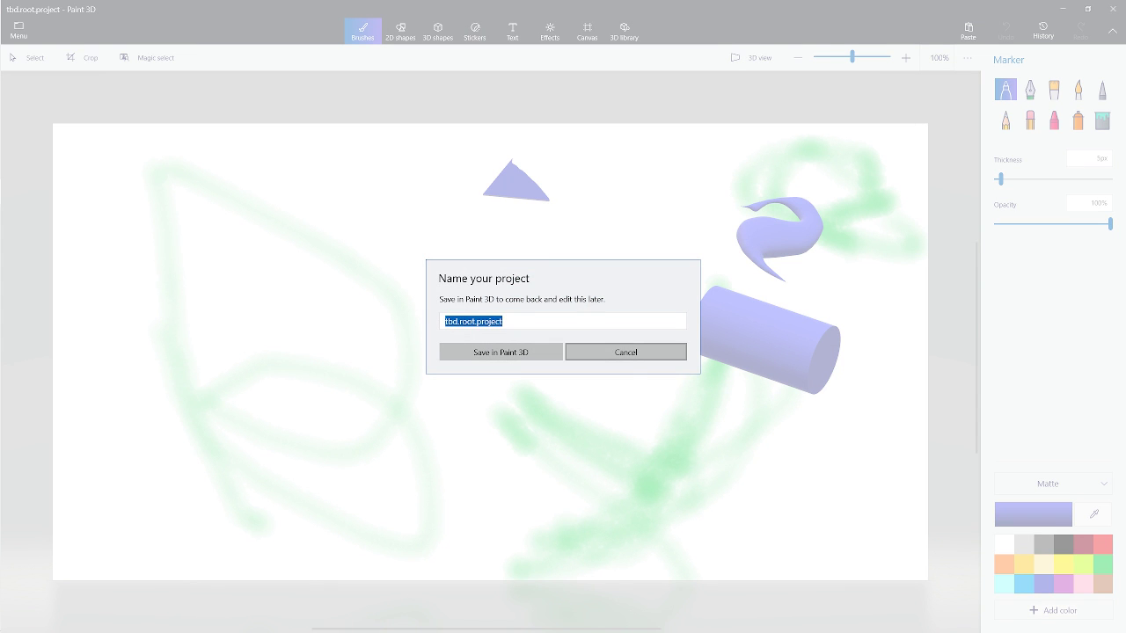
left_click(626, 352)
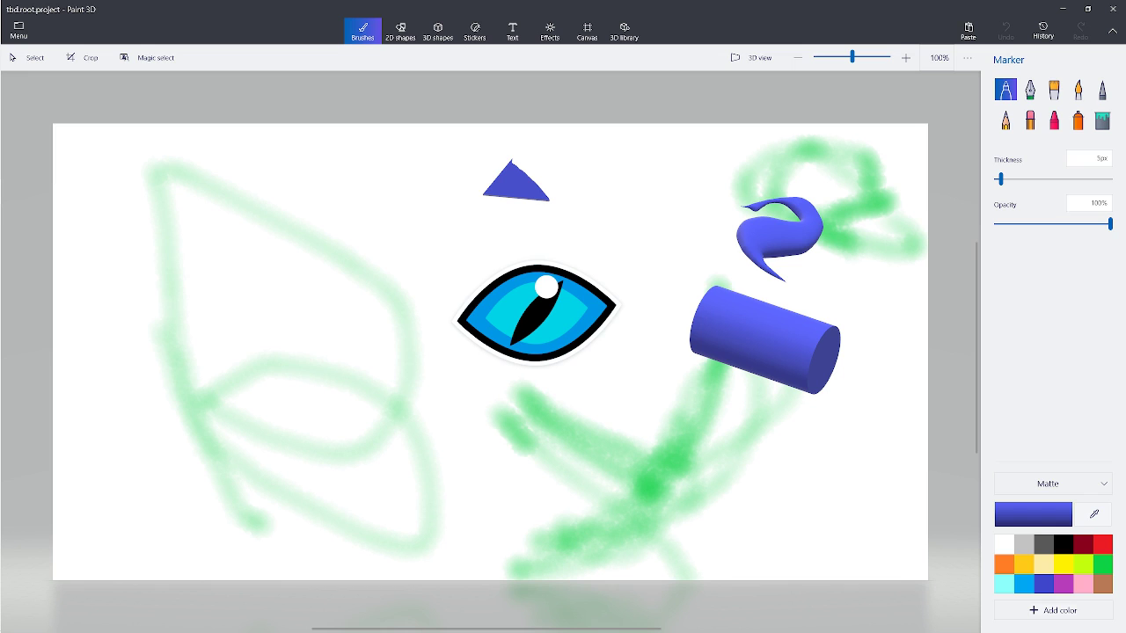
- Review the Paint 3D settings page and return to the drawing
left_click(18, 31)
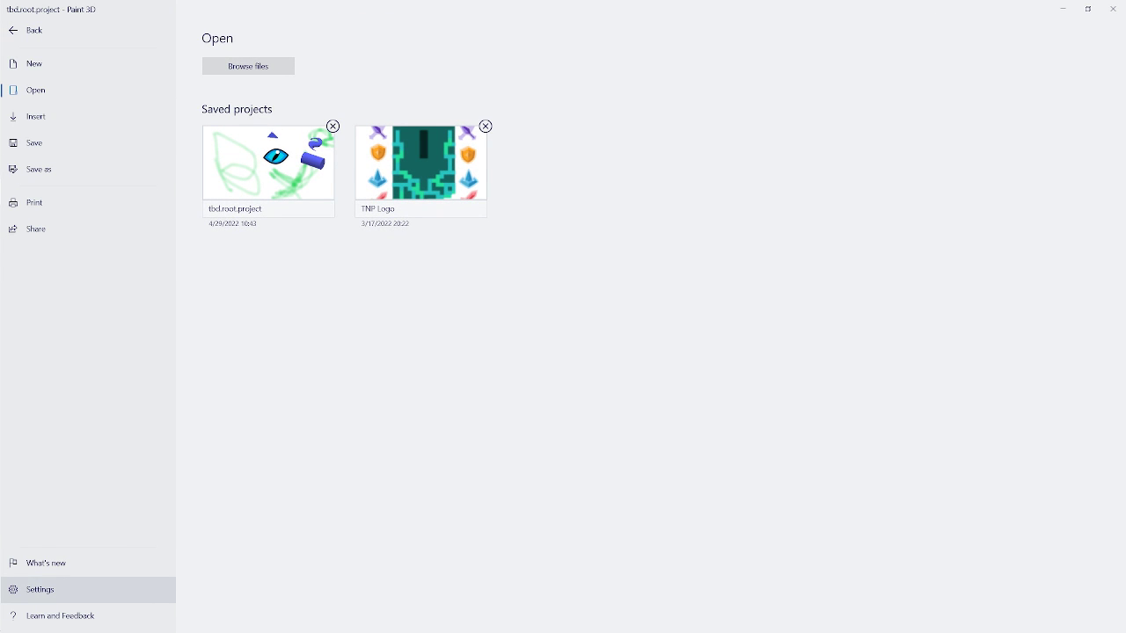
left_click(37, 589)
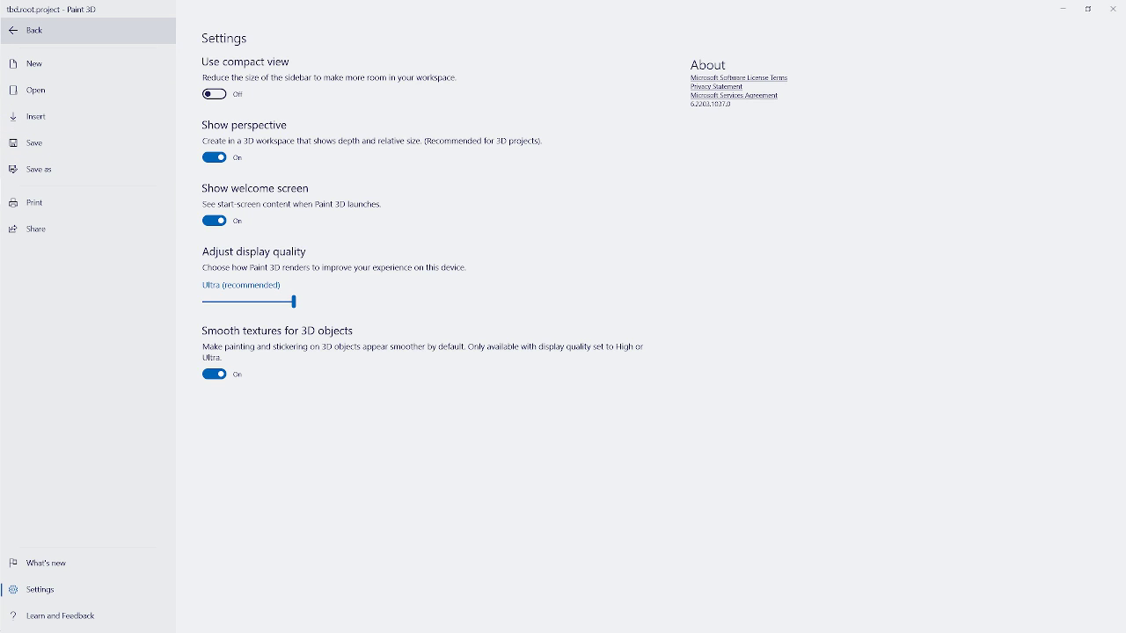
left_click(35, 30)
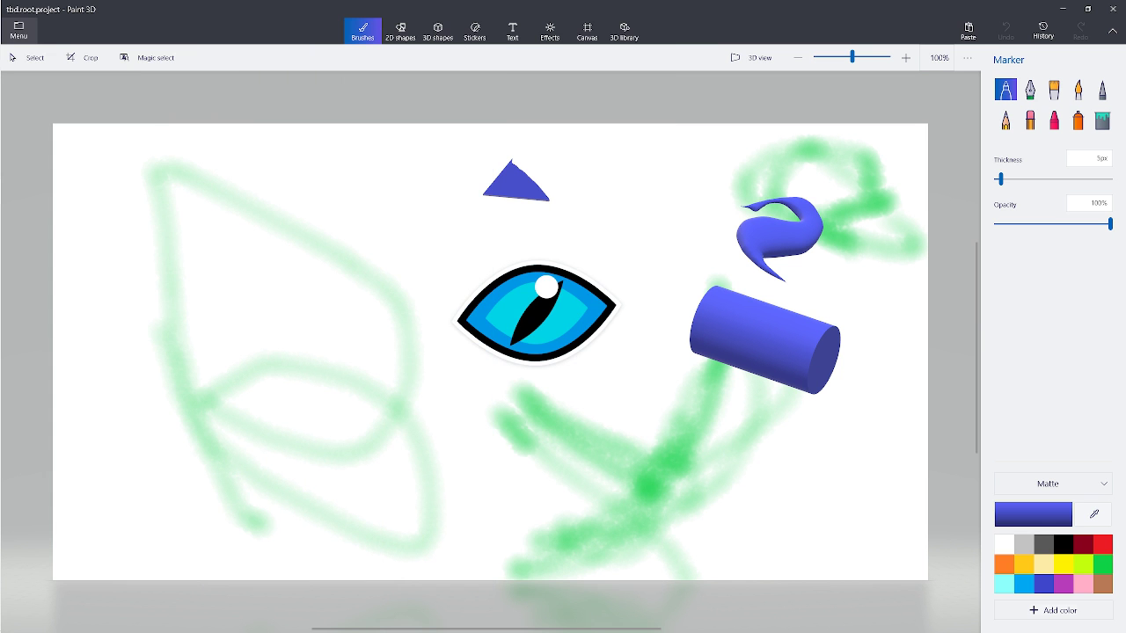
- Switch to the Everything search tool and search the disk for tbd.root
mouse_move(1, 113)
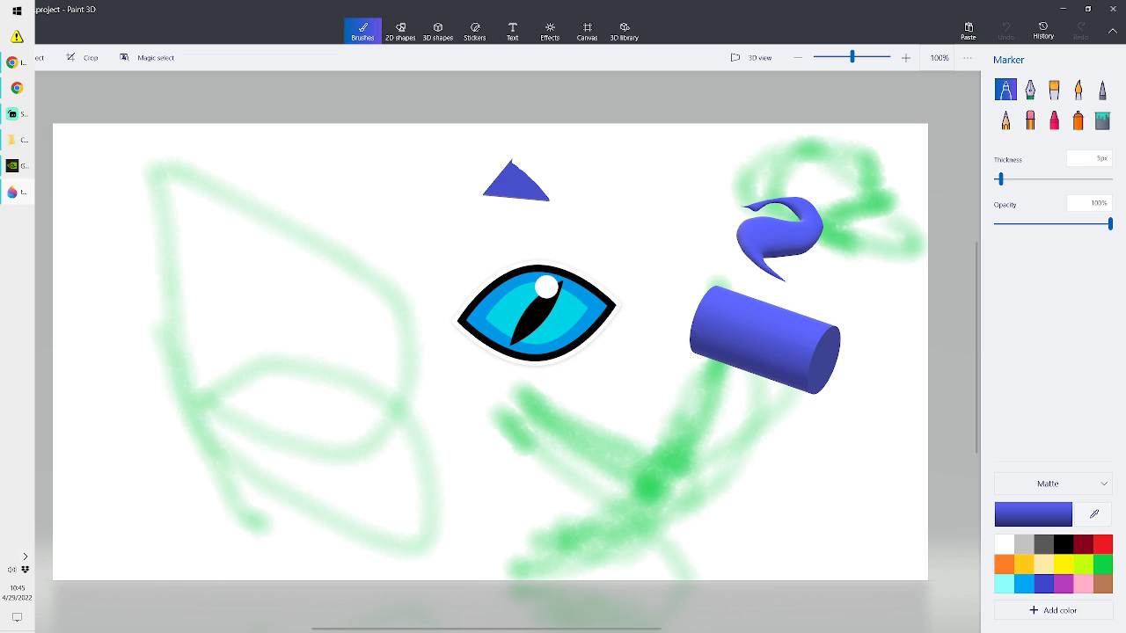
left_click(25, 557)
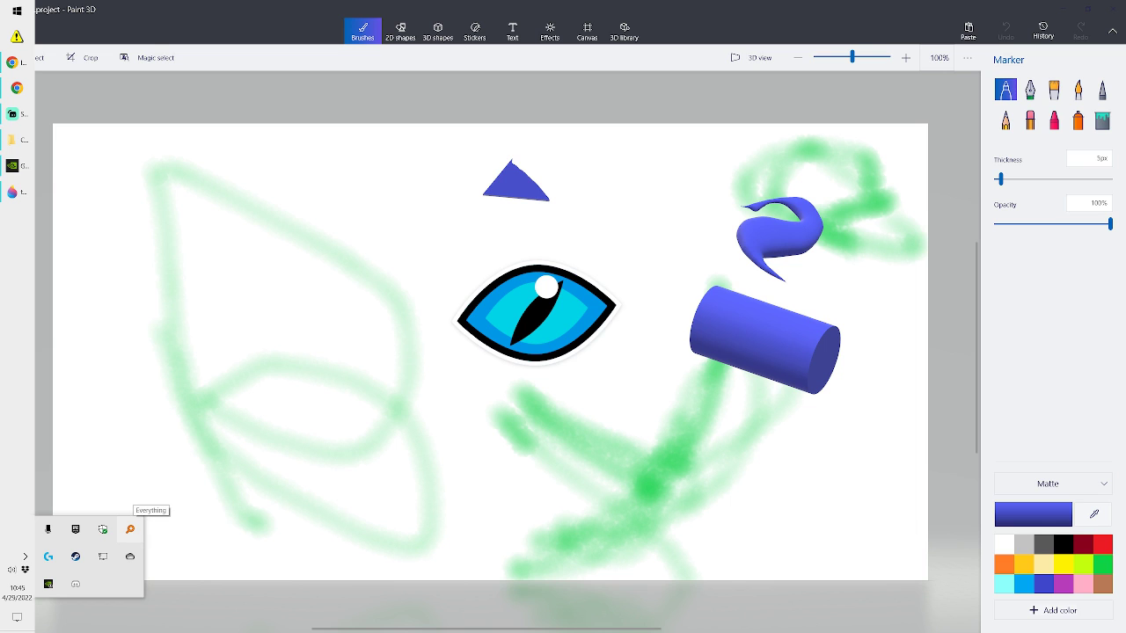
right_click(131, 529)
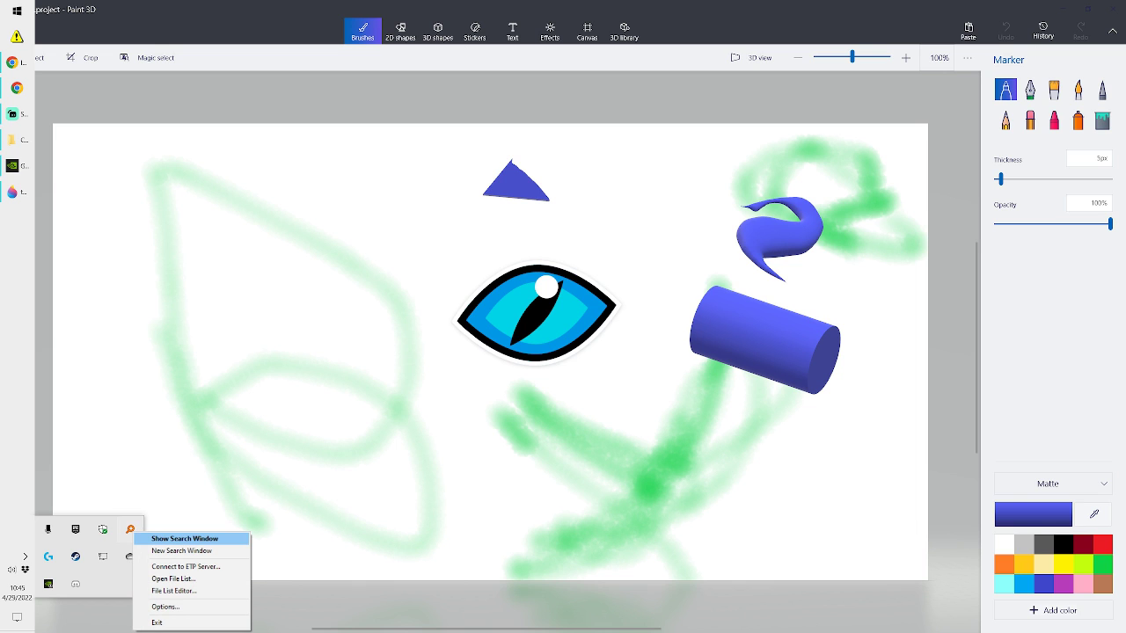
left_click(185, 539)
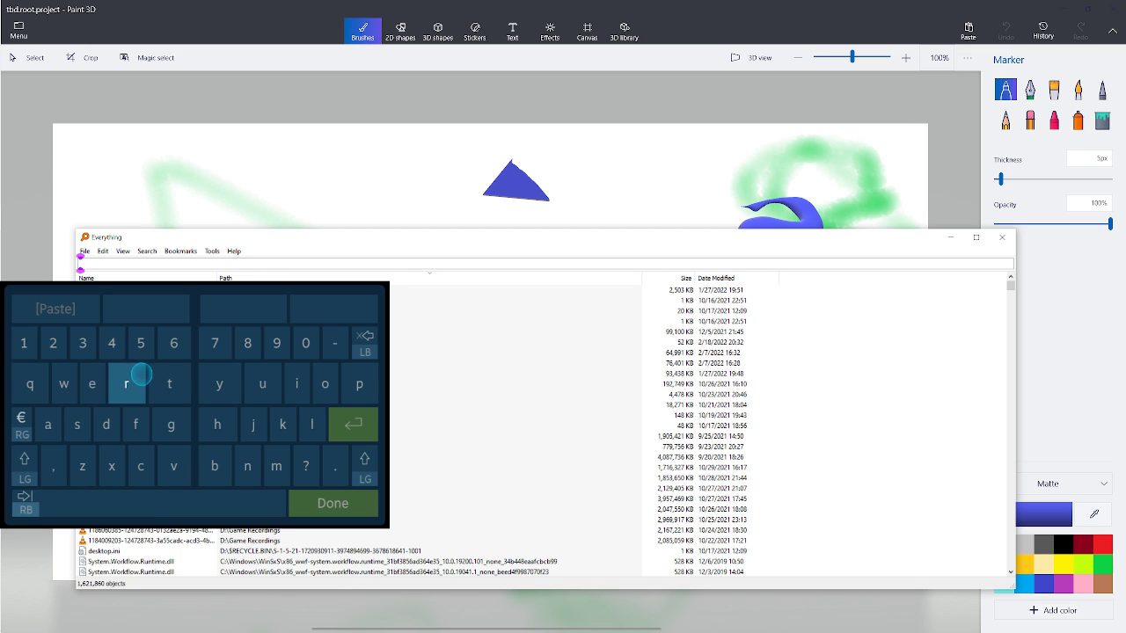
type("t")
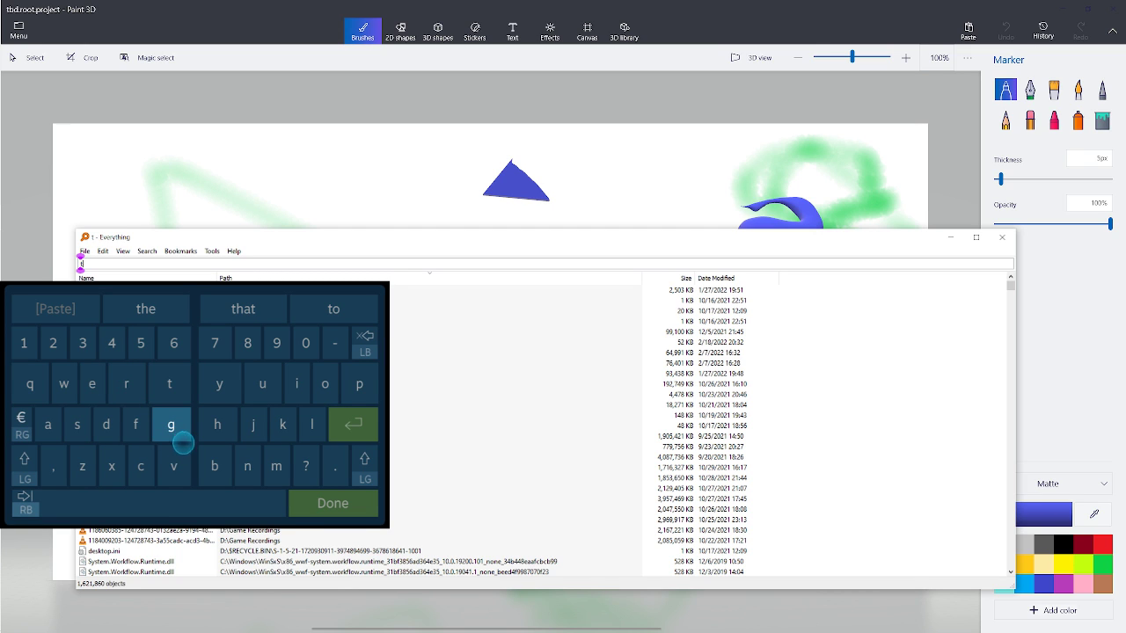
type("bd")
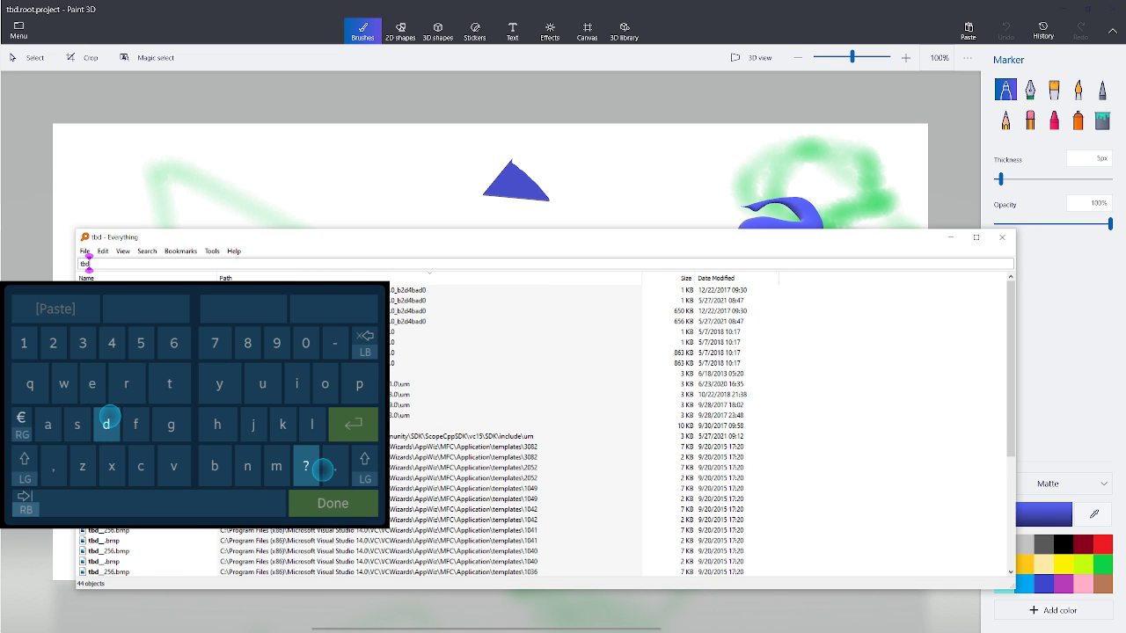
type(".r")
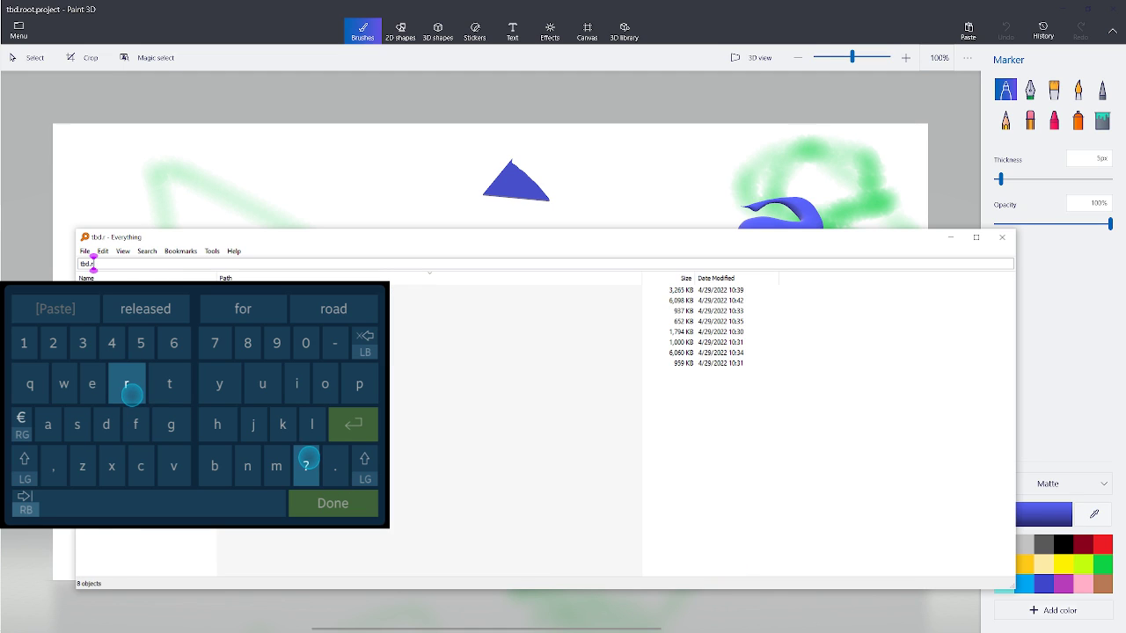
type("oot")
key("Return")
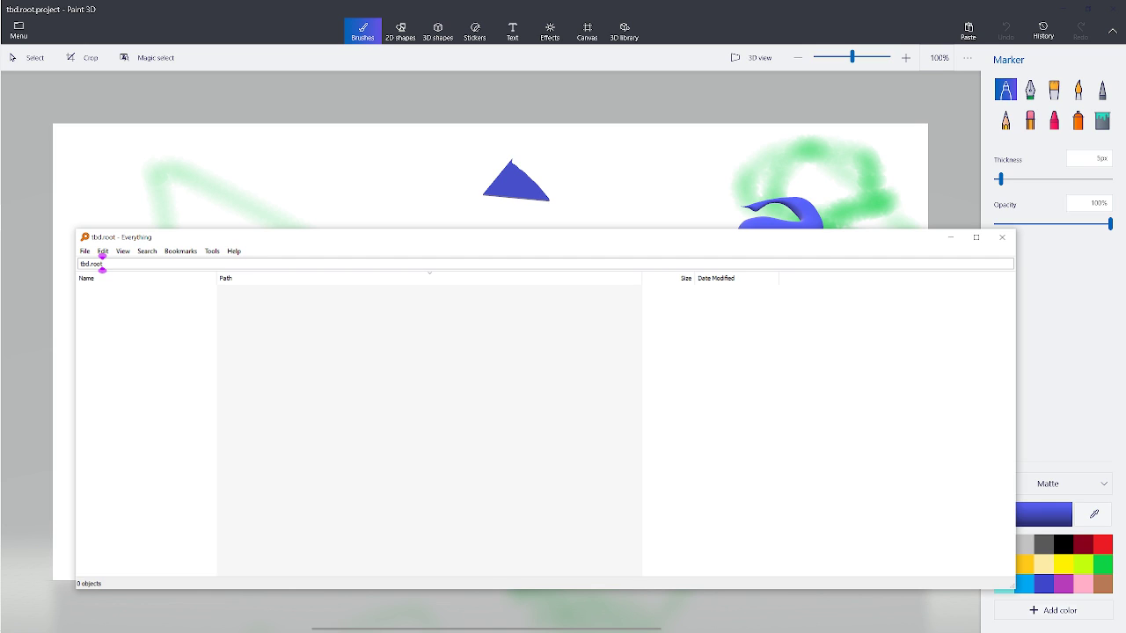
- Shorten the Everything search term to "tbd.", review the matching files and close the search window
left_click(102, 264)
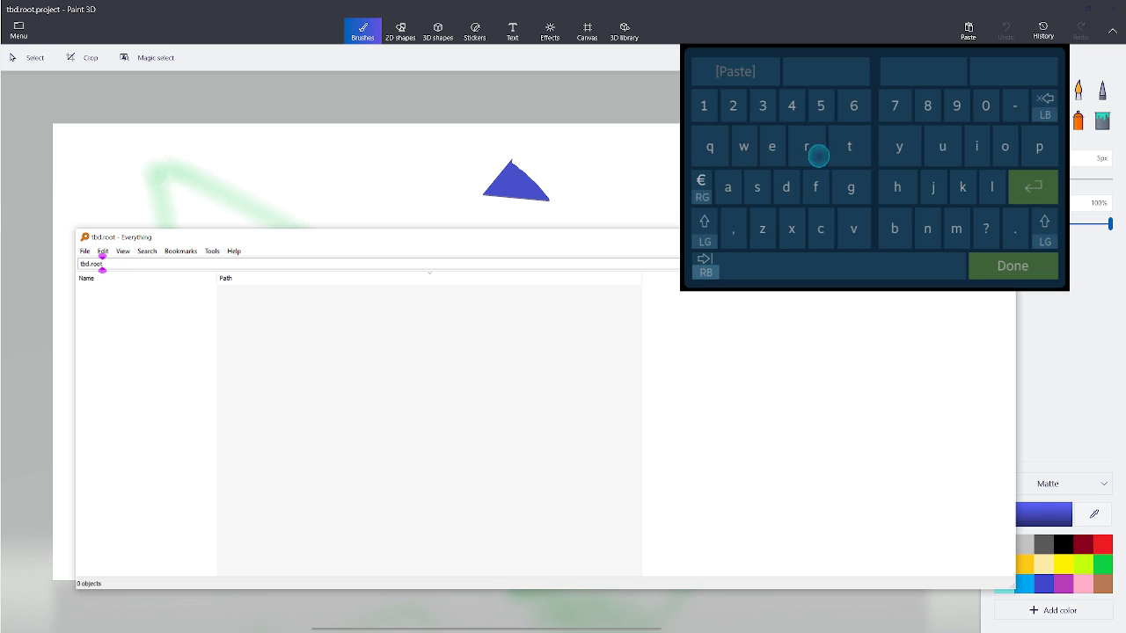
key("BackSpace")
key("BackSpace")
key("BackSpace")
key("BackSpace")
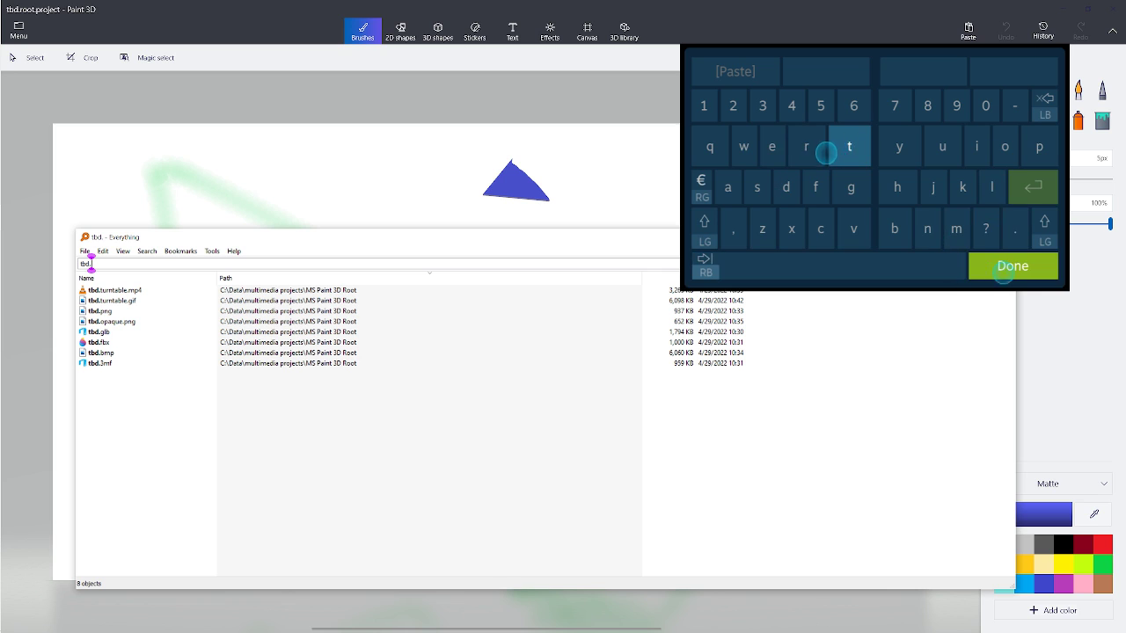
left_click(1013, 265)
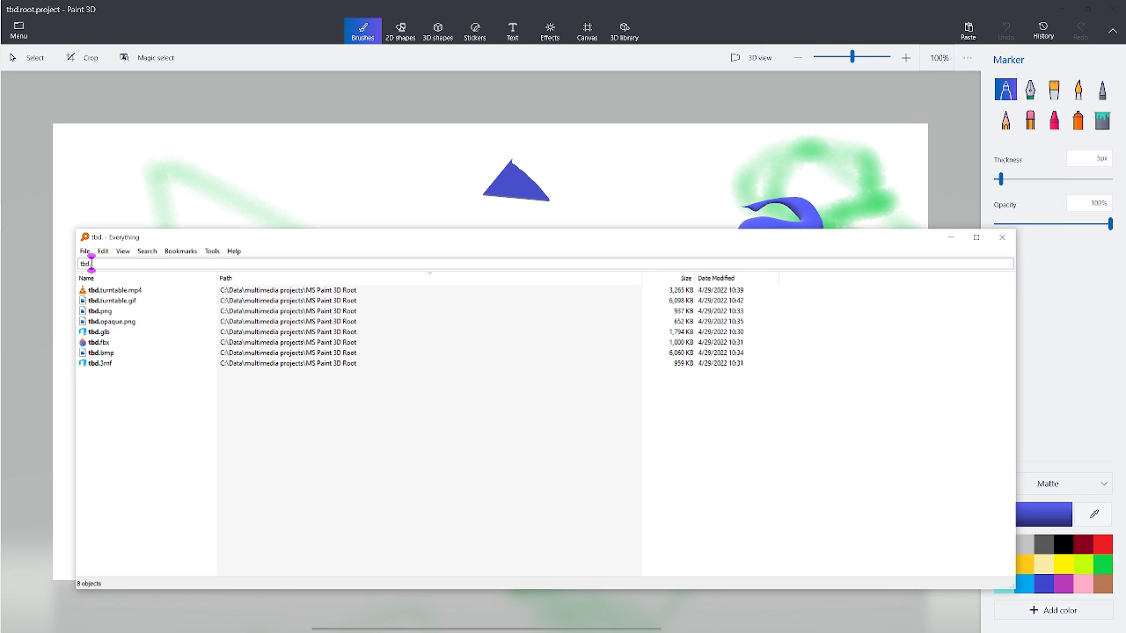
left_click(1002, 238)
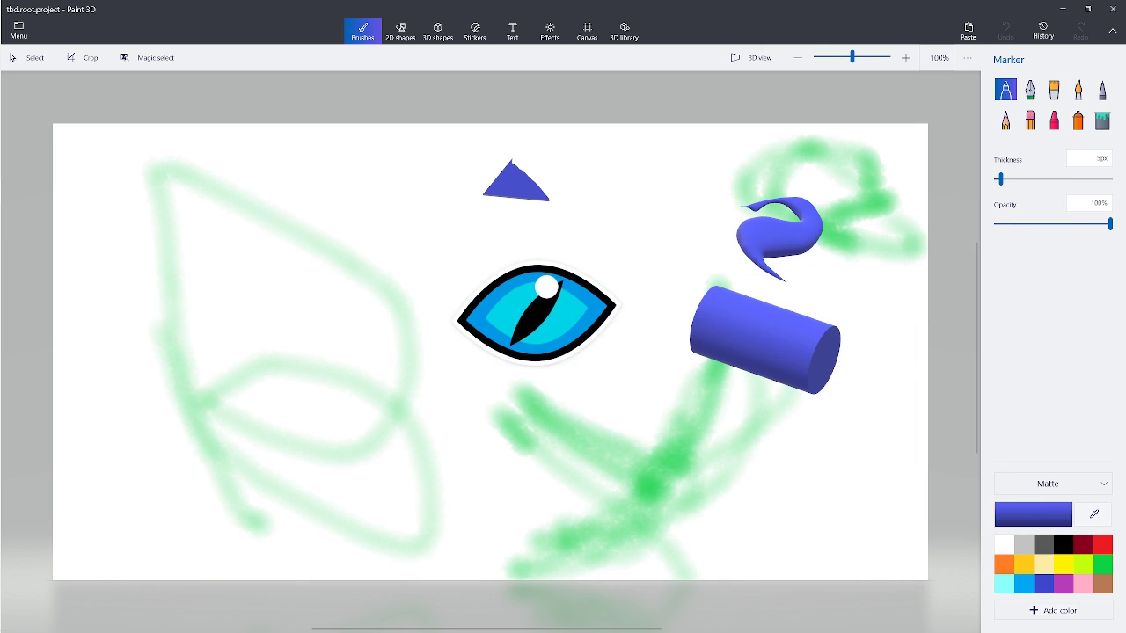
- Switch to File Explorer and collapse This PC, Libraries and Quick access in the folder tree
mouse_move(0, 317)
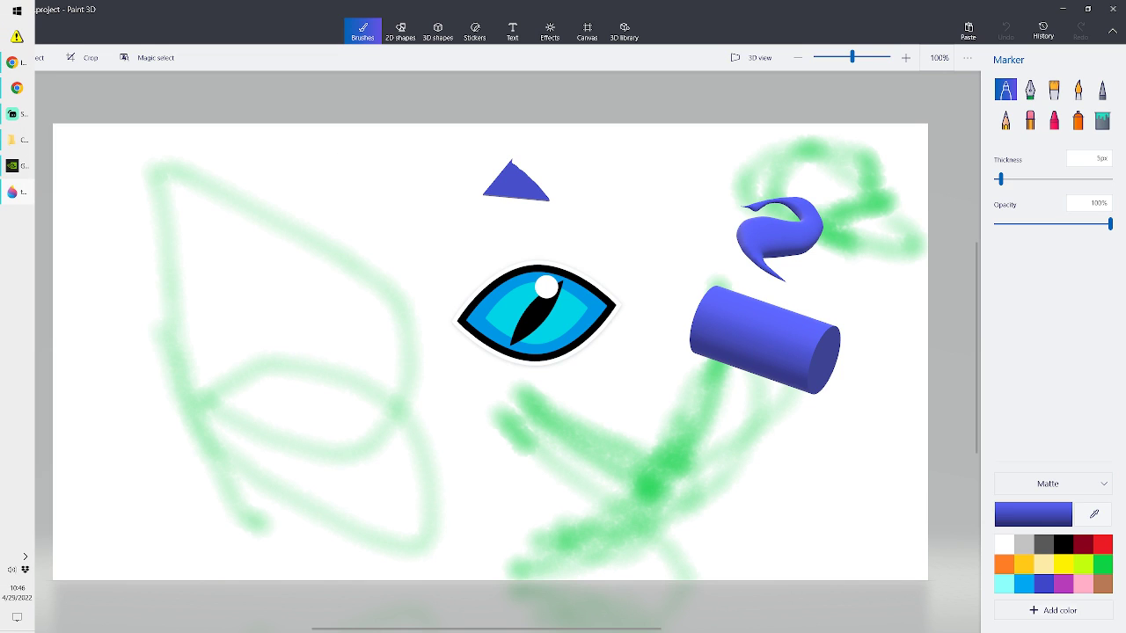
left_click(18, 140)
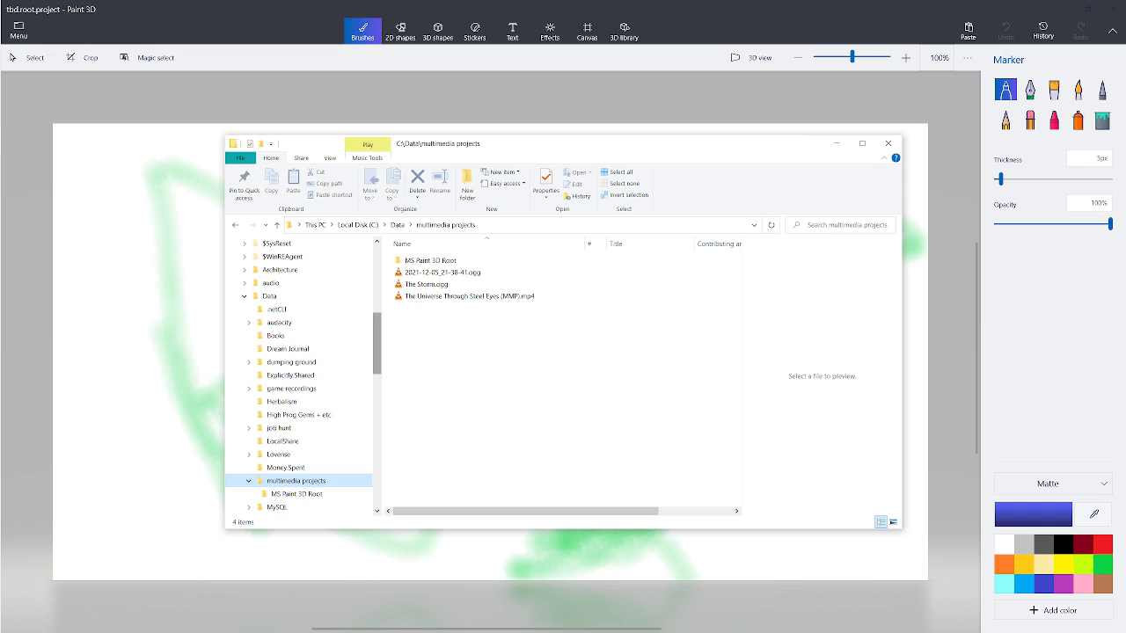
scroll(299, 377, "up", 8)
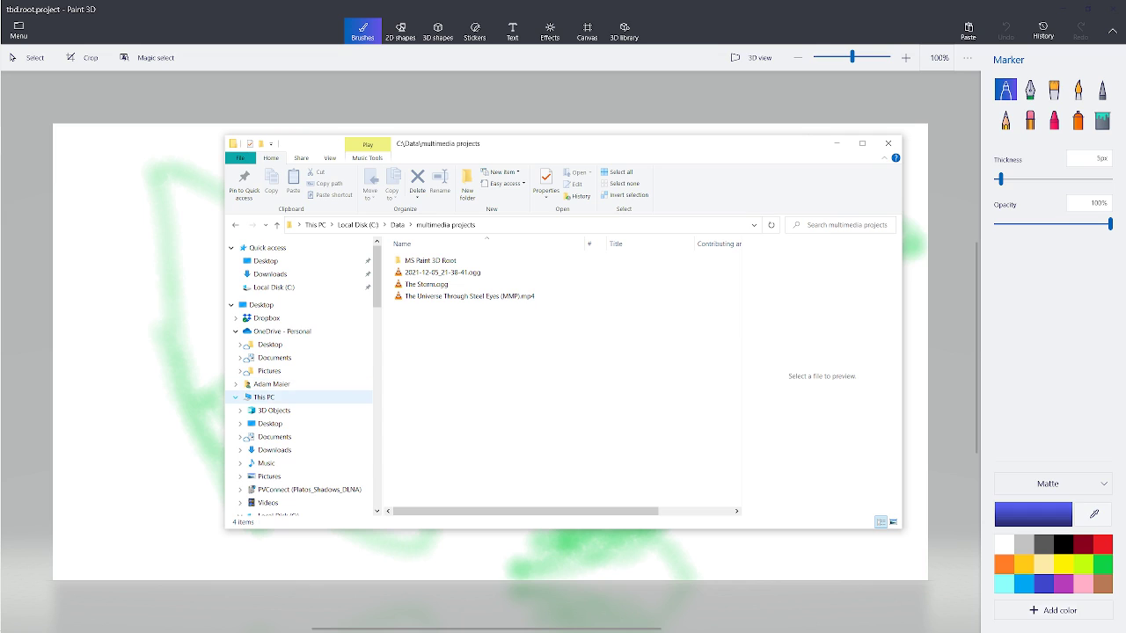
left_click(236, 397)
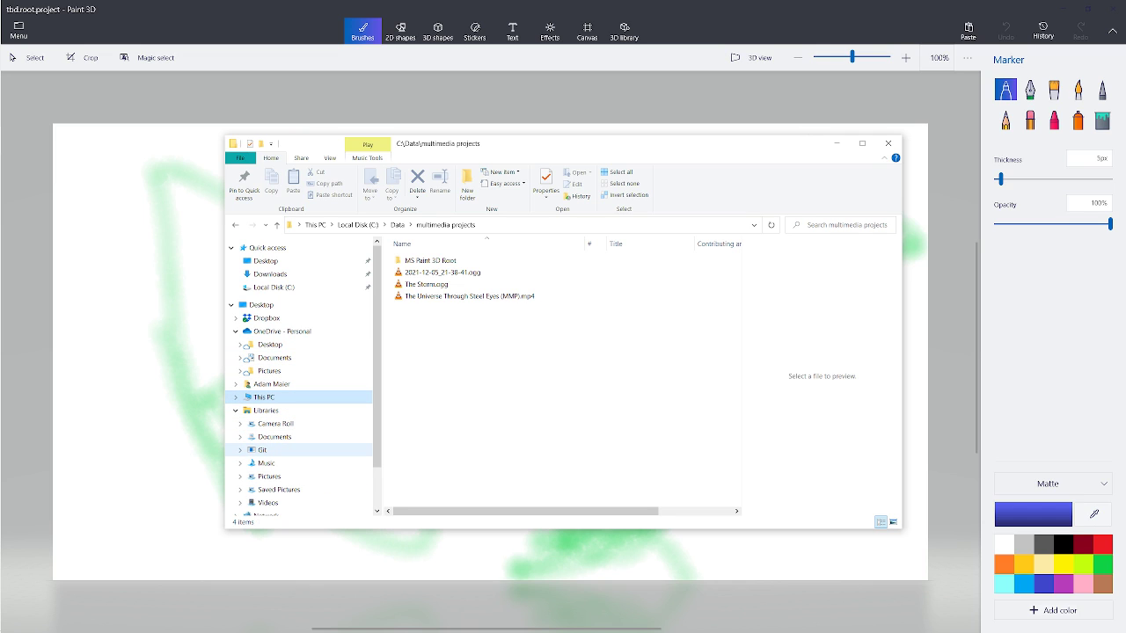
scroll(299, 449, "down", 2)
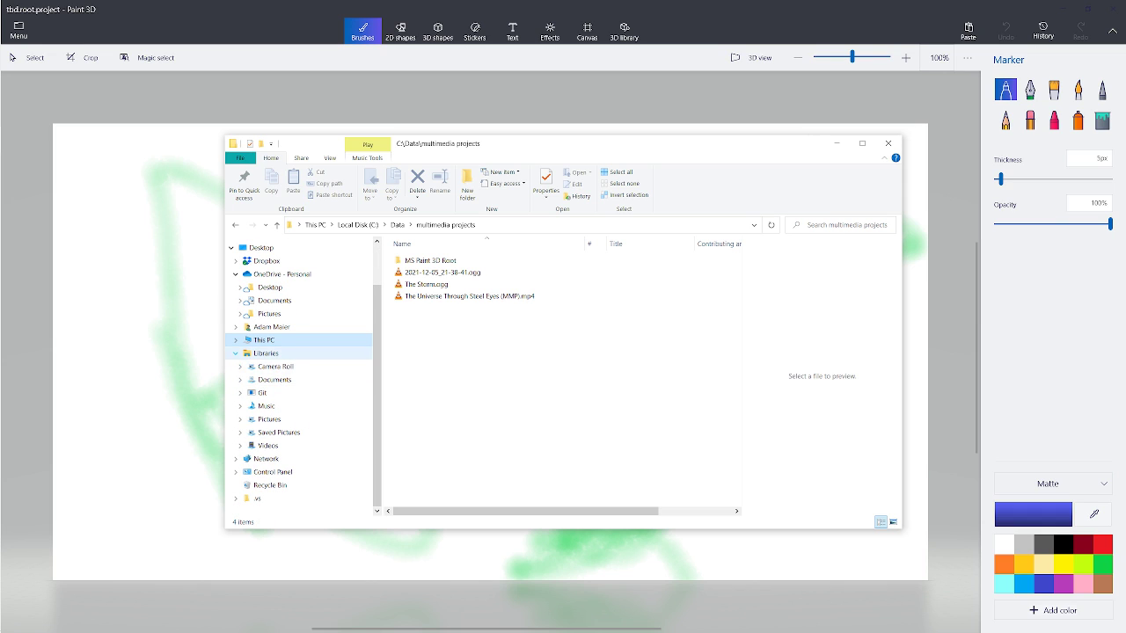
left_click(236, 353)
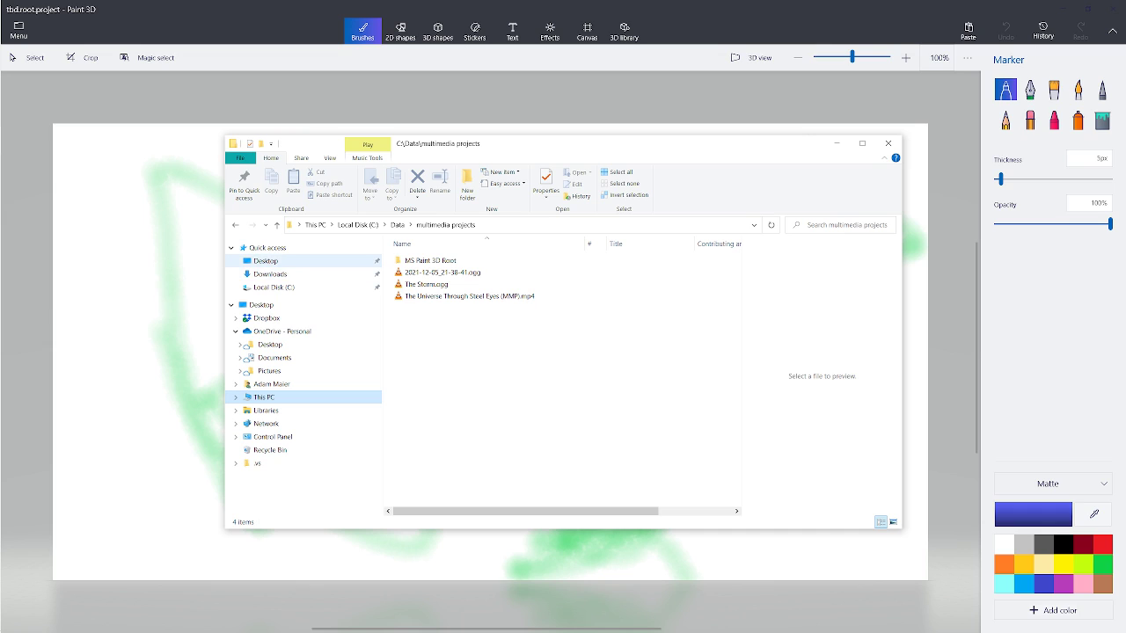
left_click(232, 247)
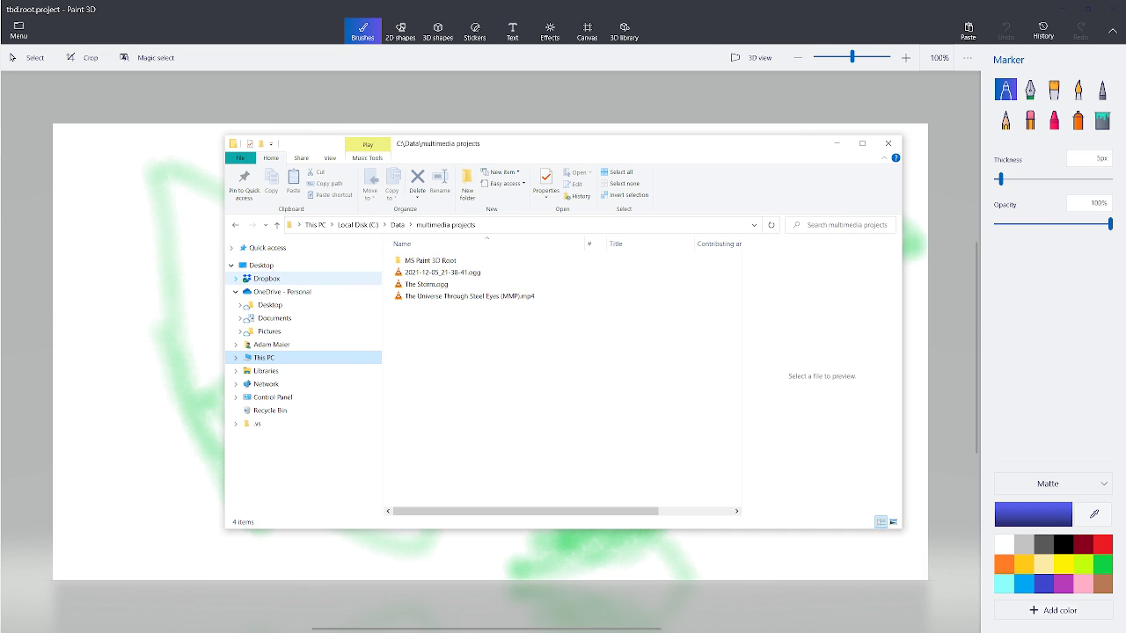
- Look through the OneDrive Documents folder for the saved Paint 3D project
left_click(274, 319)
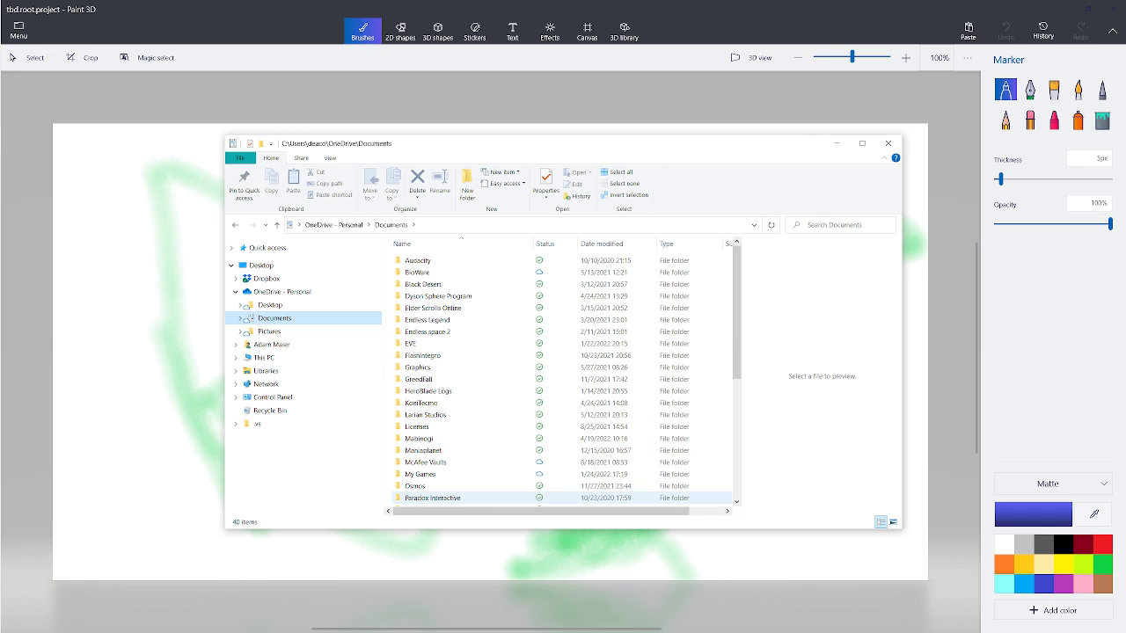
left_click(422, 450)
scroll(422, 450, "down", 6)
left_click(421, 453)
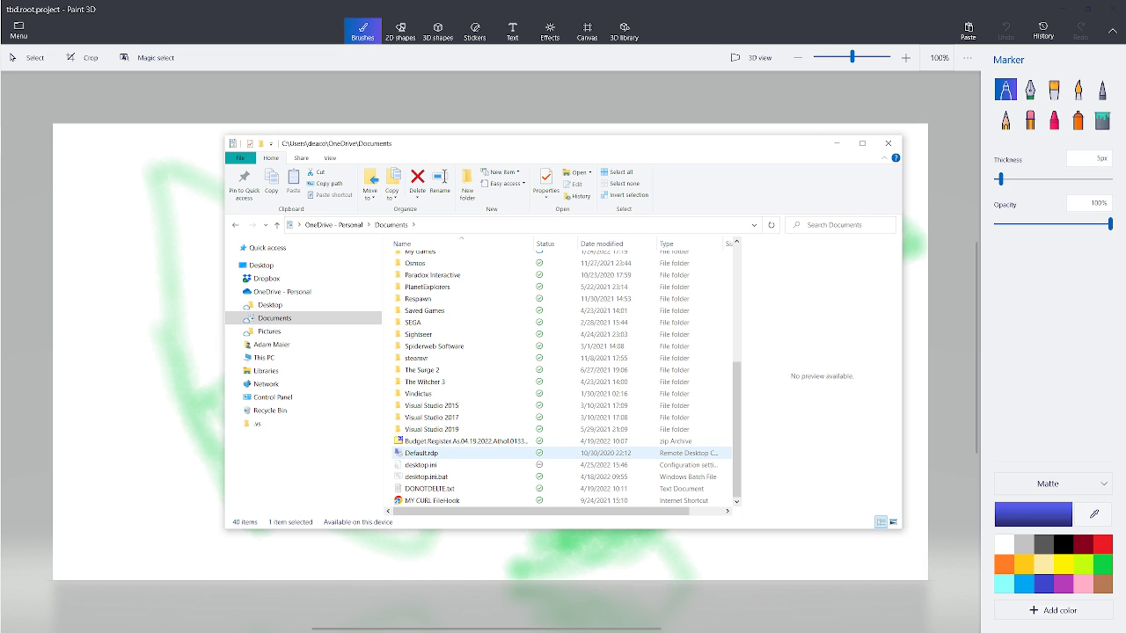
scroll(566, 379, "up", 6)
left_click(422, 451)
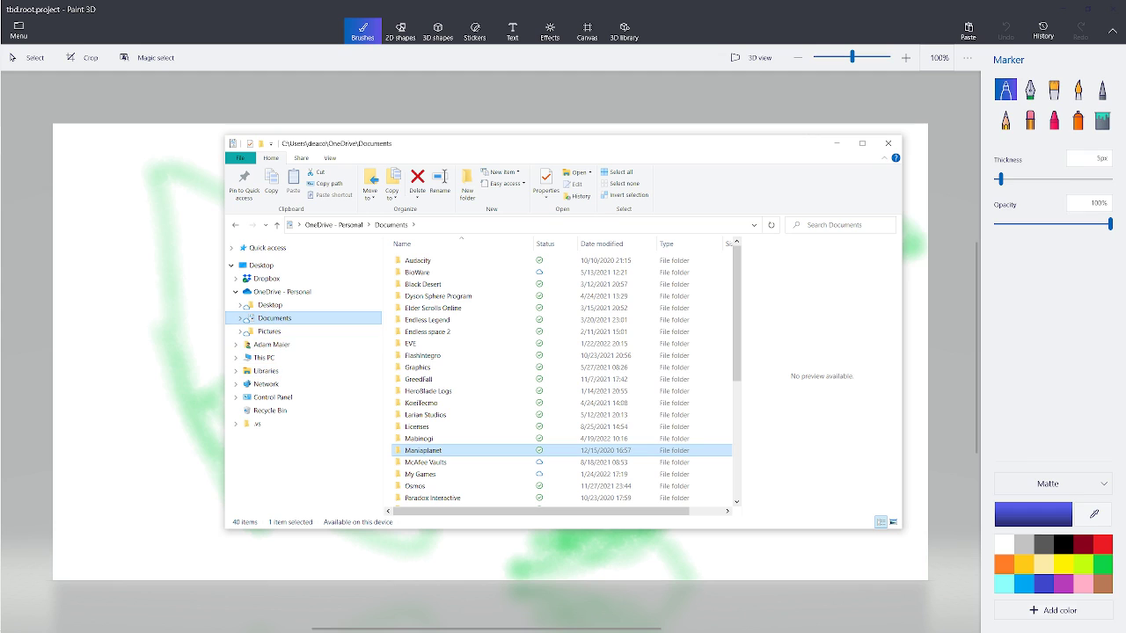
- Check the OneDrive Pictures folder and its Screenshots subfolder for the project, then collapse Pictures in the folder tree
left_click(269, 331)
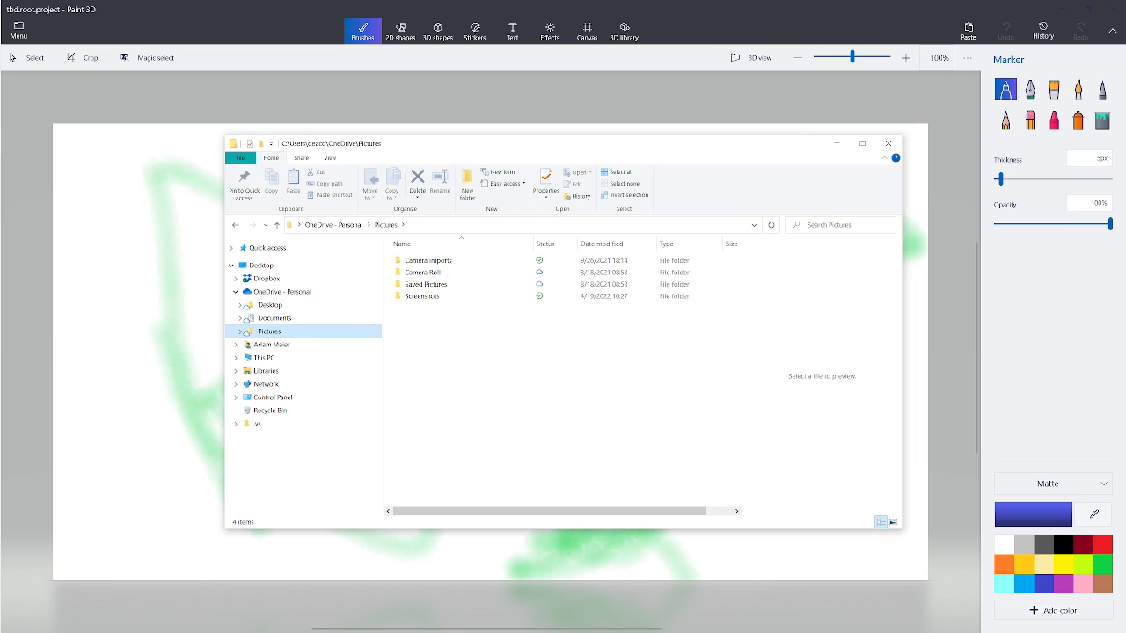
double_click(422, 295)
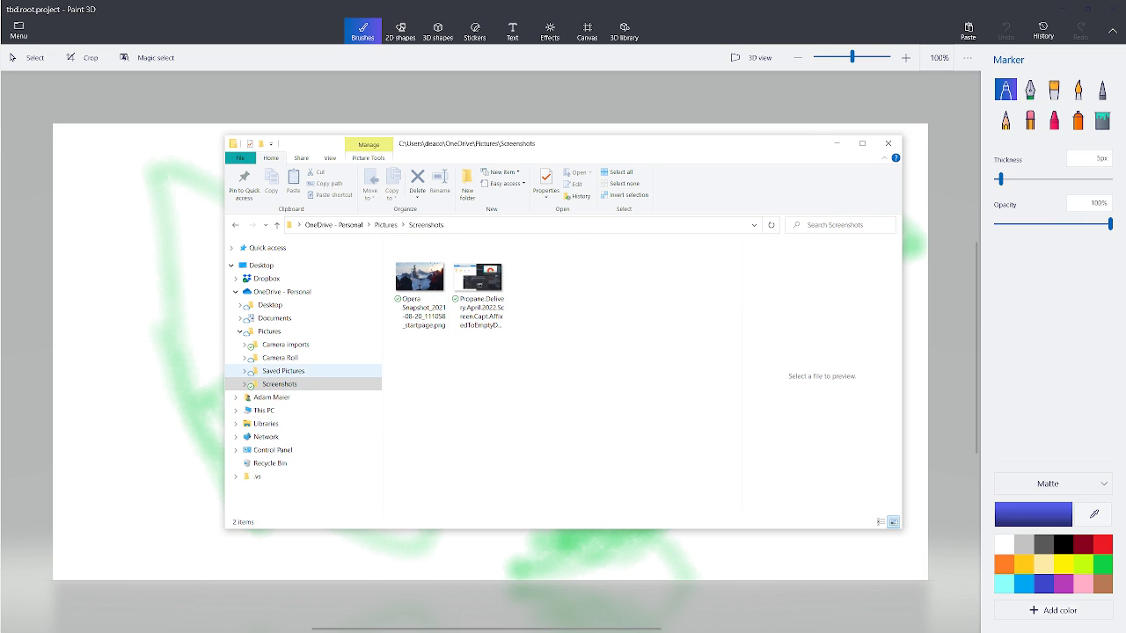
left_click(279, 383)
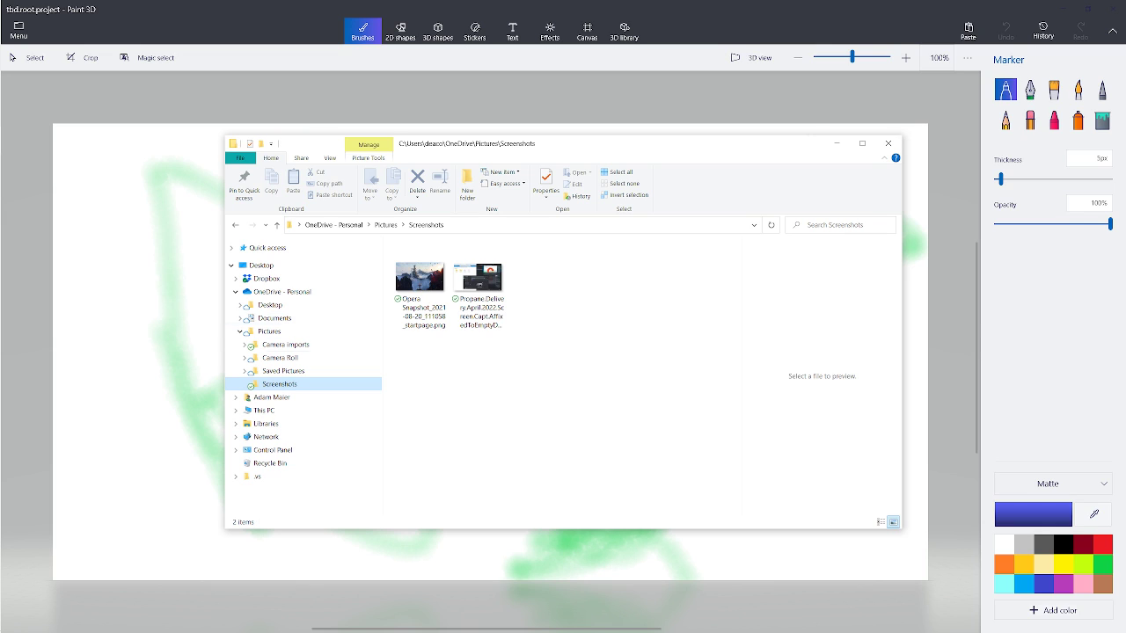
left_click(240, 332)
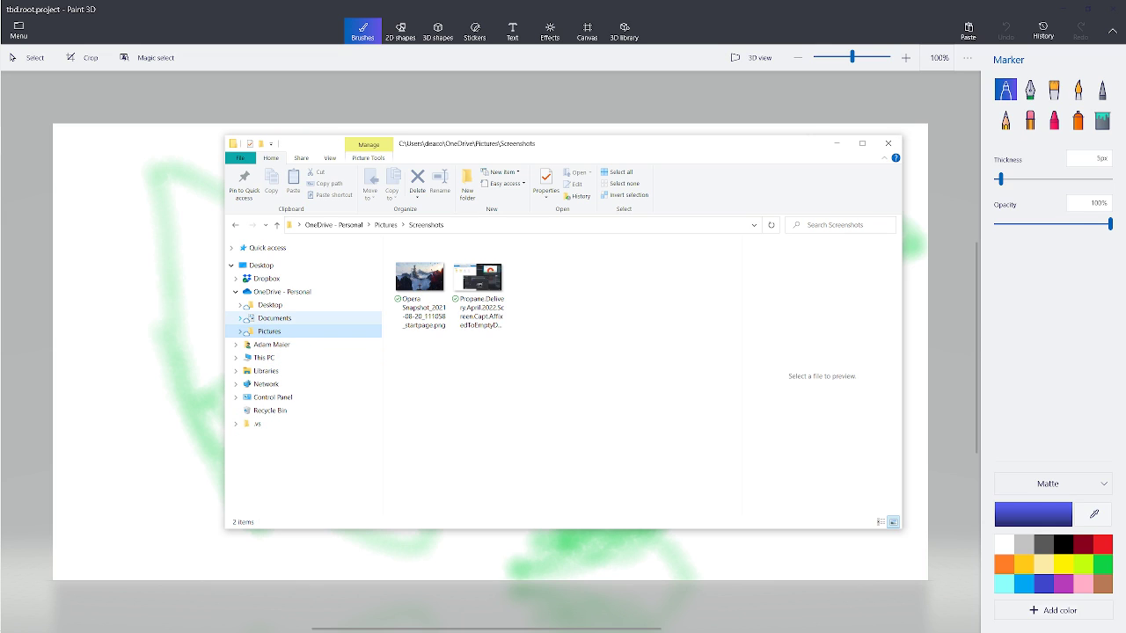
- Expand OneDrive Documents in the folder tree, scan its subfolders for a Paint 3D folder, and collapse it again
left_click(240, 318)
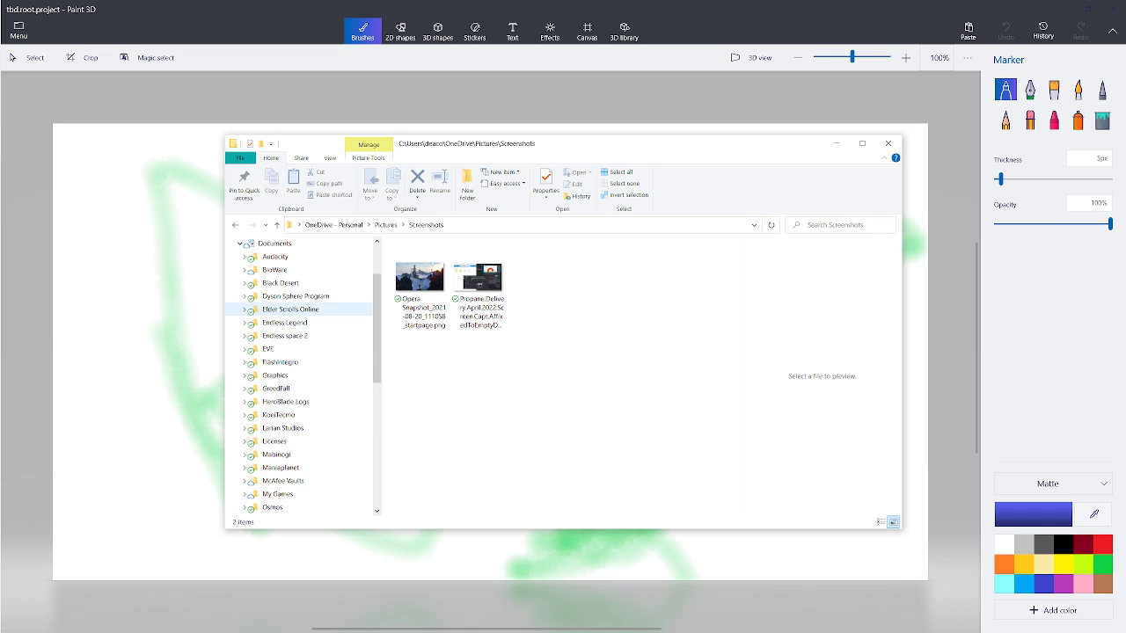
scroll(299, 362, "down", 1)
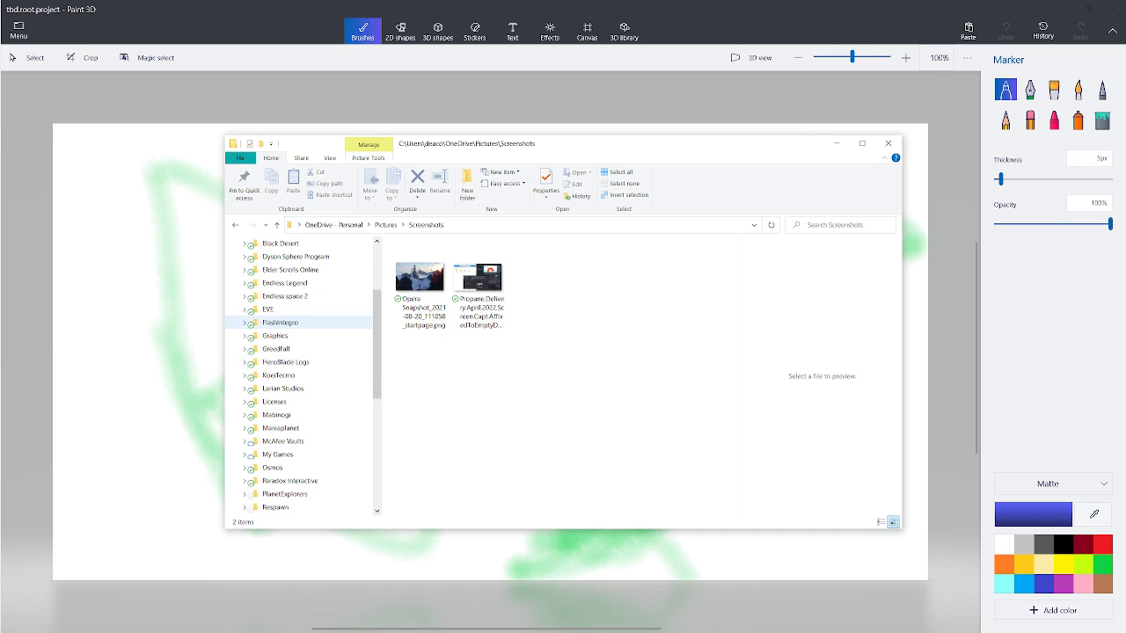
scroll(299, 361, "down", 3)
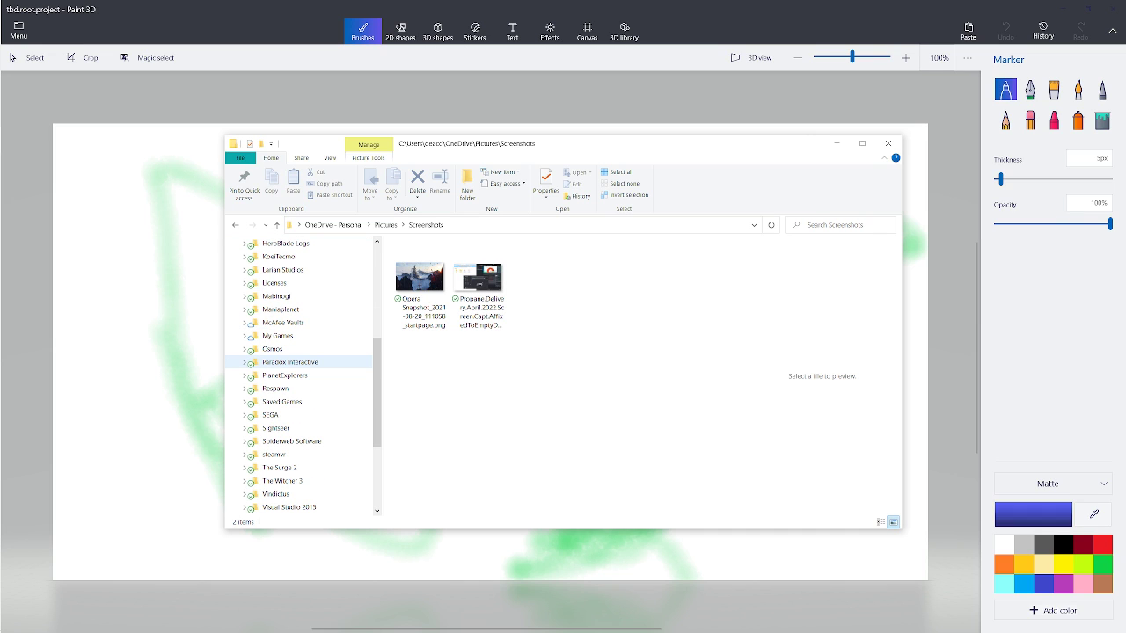
scroll(299, 362, "down", 2)
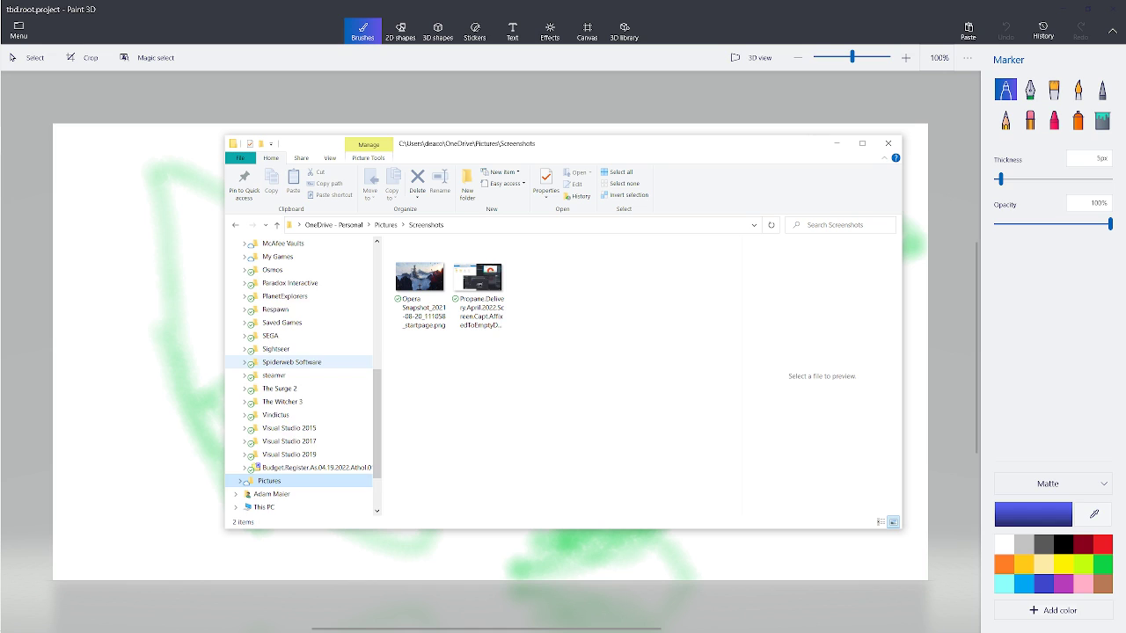
scroll(299, 361, "down", 1)
scroll(299, 362, "up", 10)
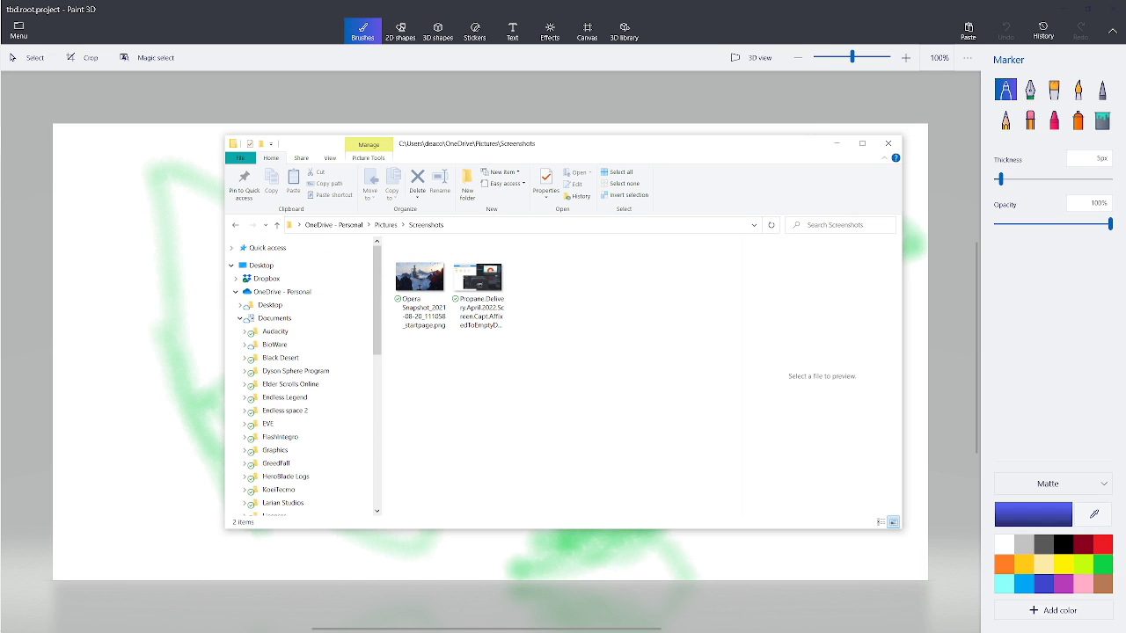
left_click(240, 317)
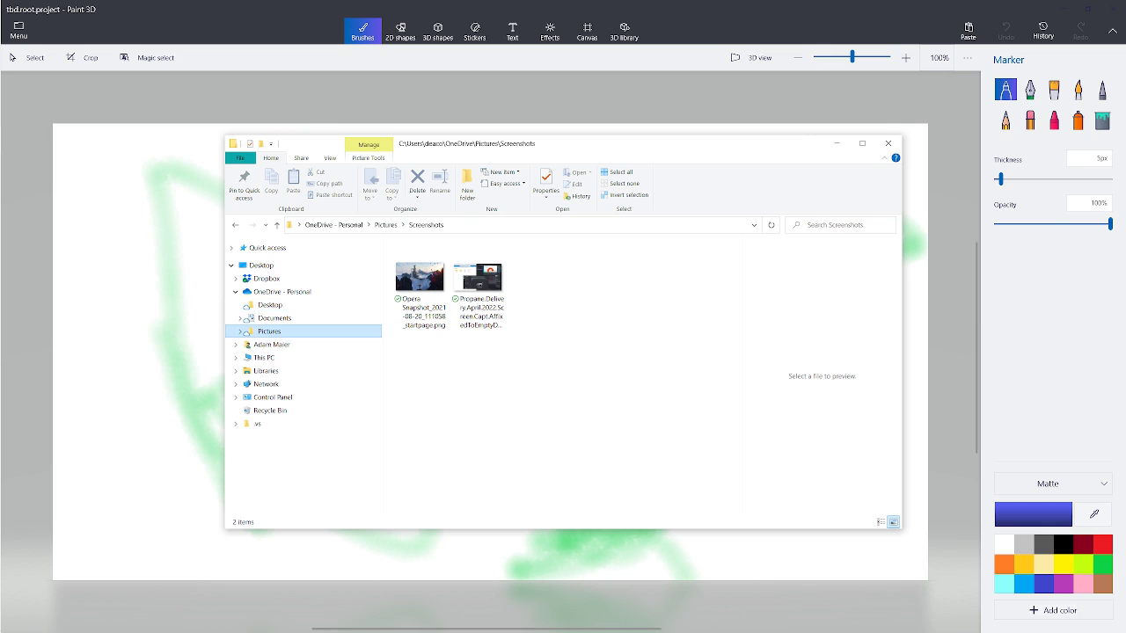
- Check the OneDrive Desktop folder for the project and collapse the OneDrive branch of the folder tree
left_click(270, 305)
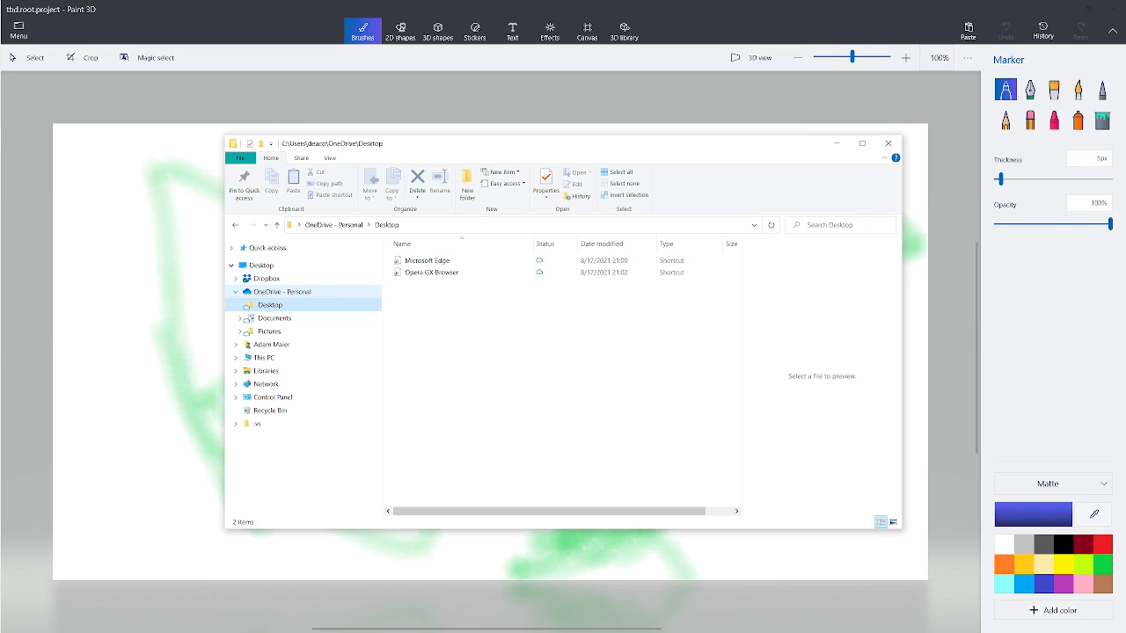
key("Left")
key("Left")
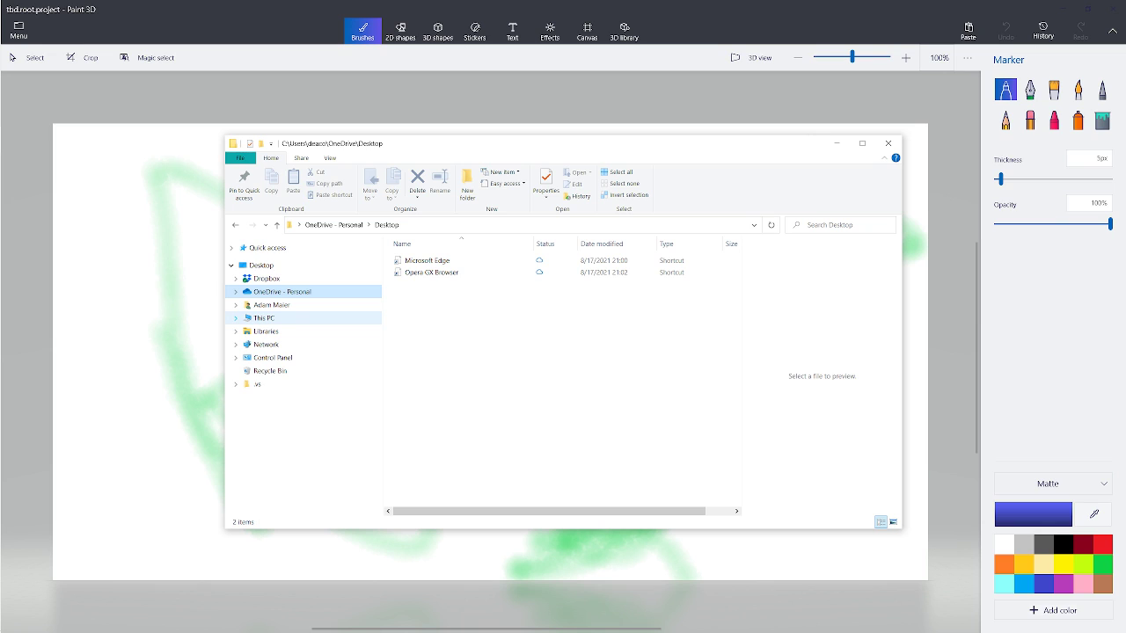
- Expand This PC, check the Videos subfolders Games for Windows - LIVE Videos, Debut, Captures and FlashIntegro for the project, and collapse Videos
left_click(236, 315)
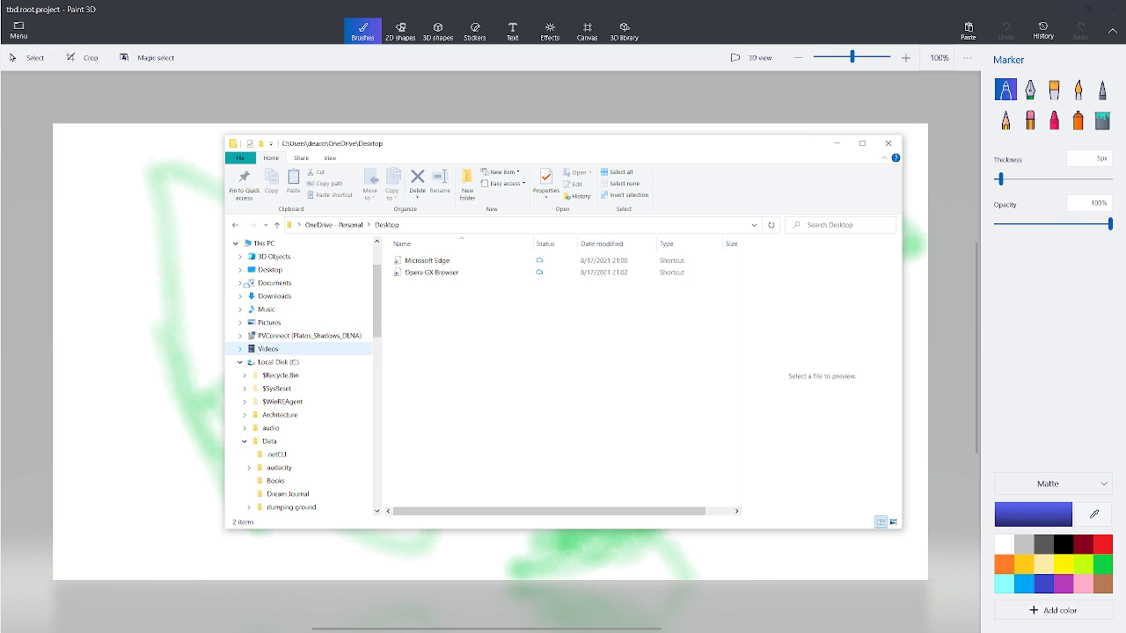
left_click(240, 348)
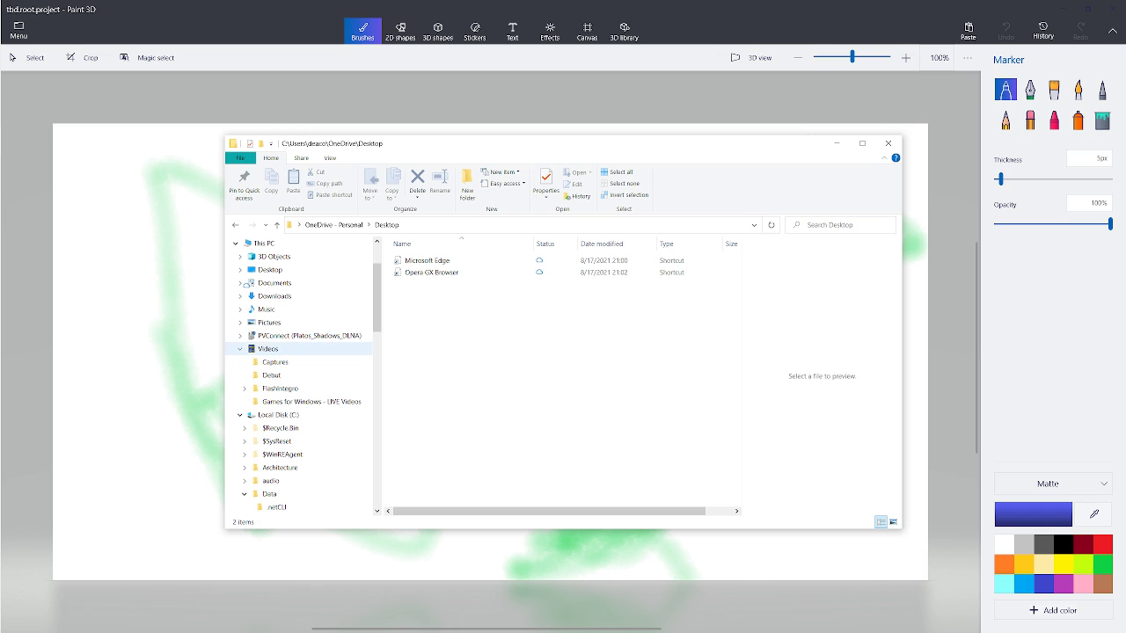
left_click(240, 348)
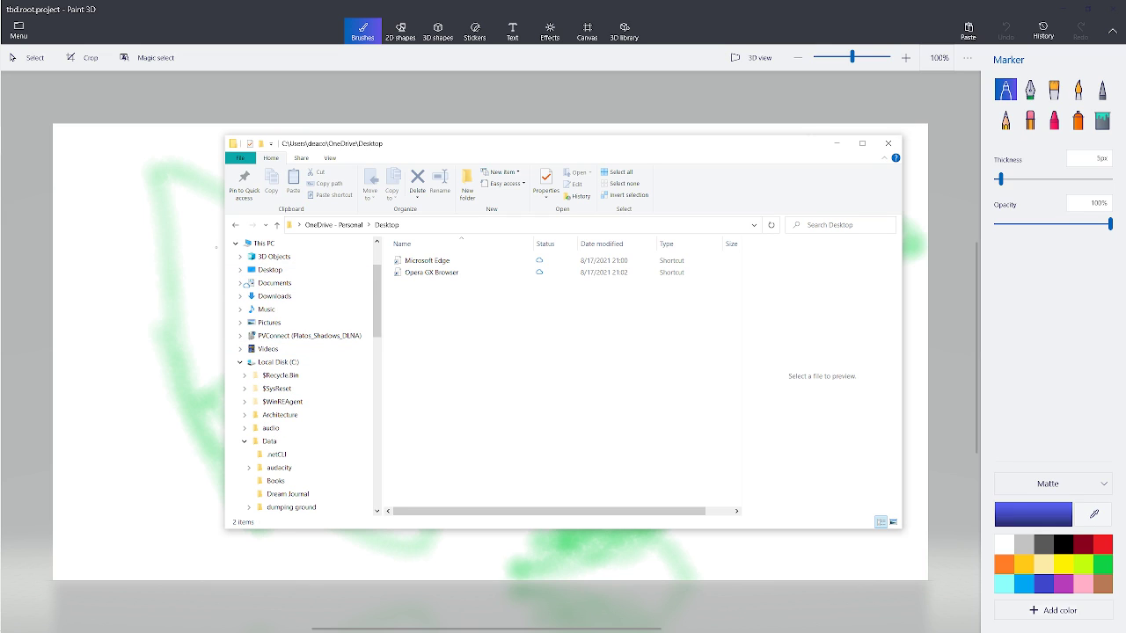
left_click(240, 348)
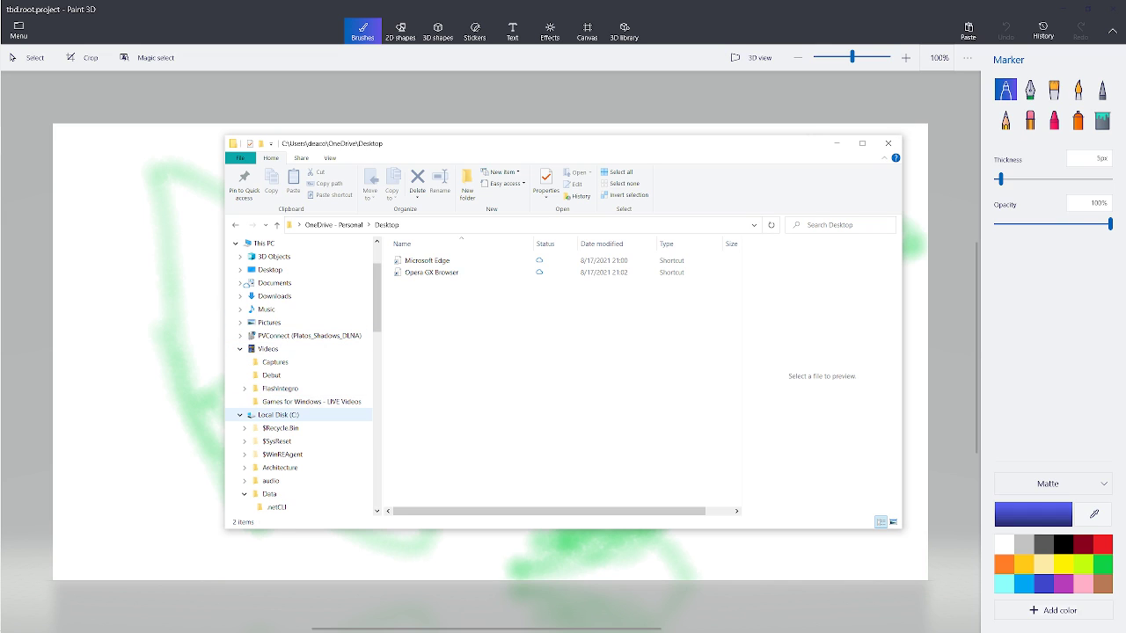
left_click(312, 402)
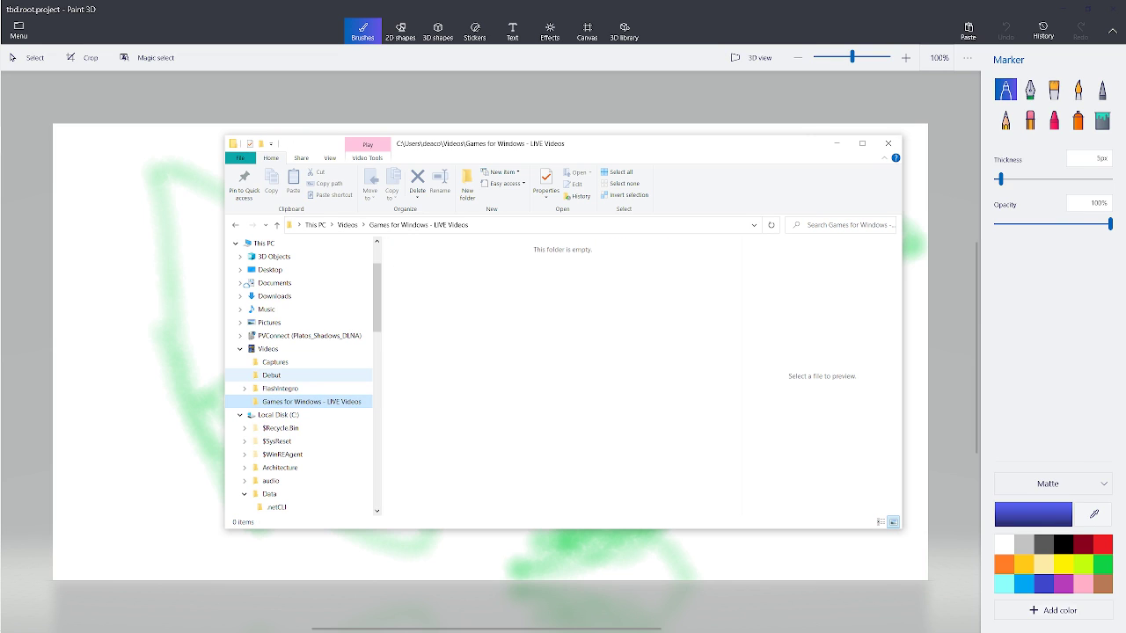
left_click(272, 374)
left_click(274, 361)
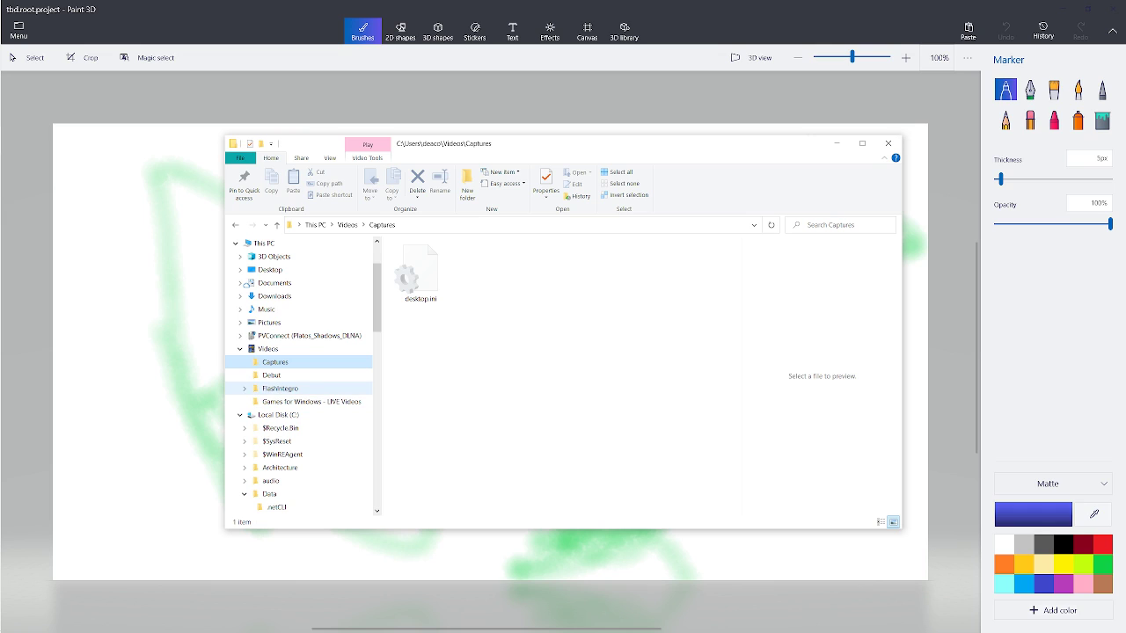
left_click(280, 388)
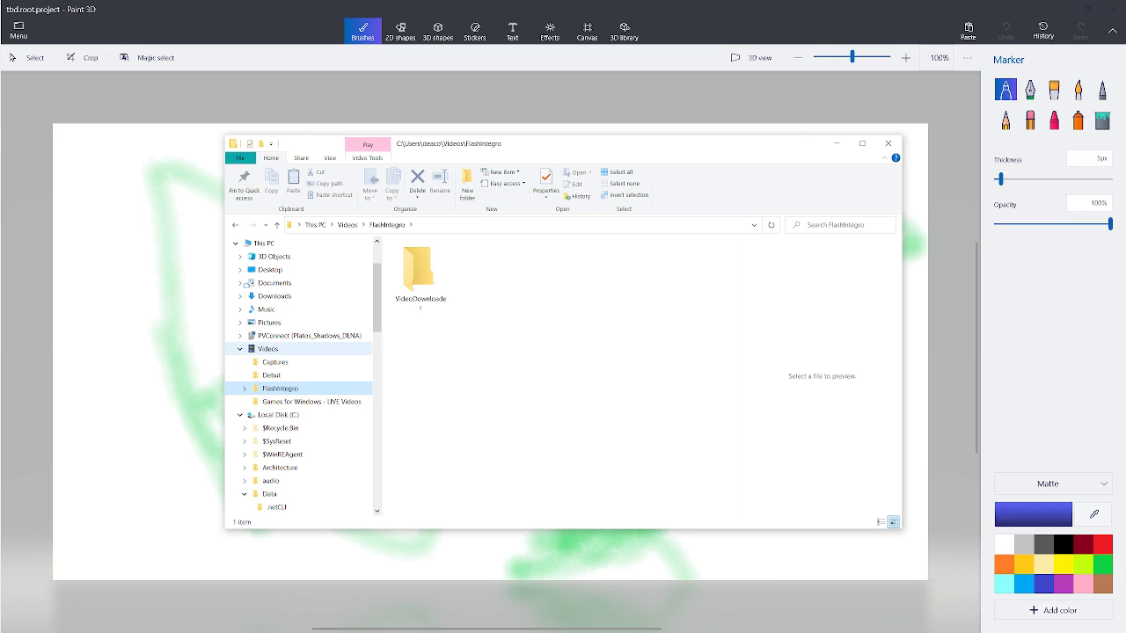
left_click(239, 348)
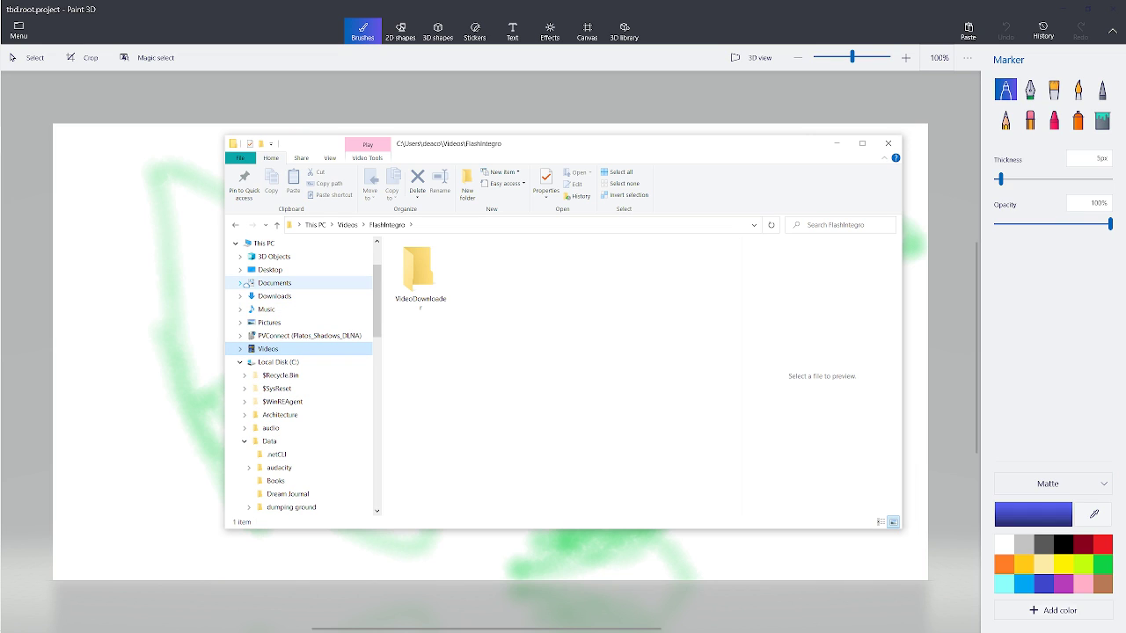
- Scan the Documents subfolders under This PC, including Saved Games, for the project, then collapse Documents and Local Disk (C:) and close File Explorer
left_click(243, 283)
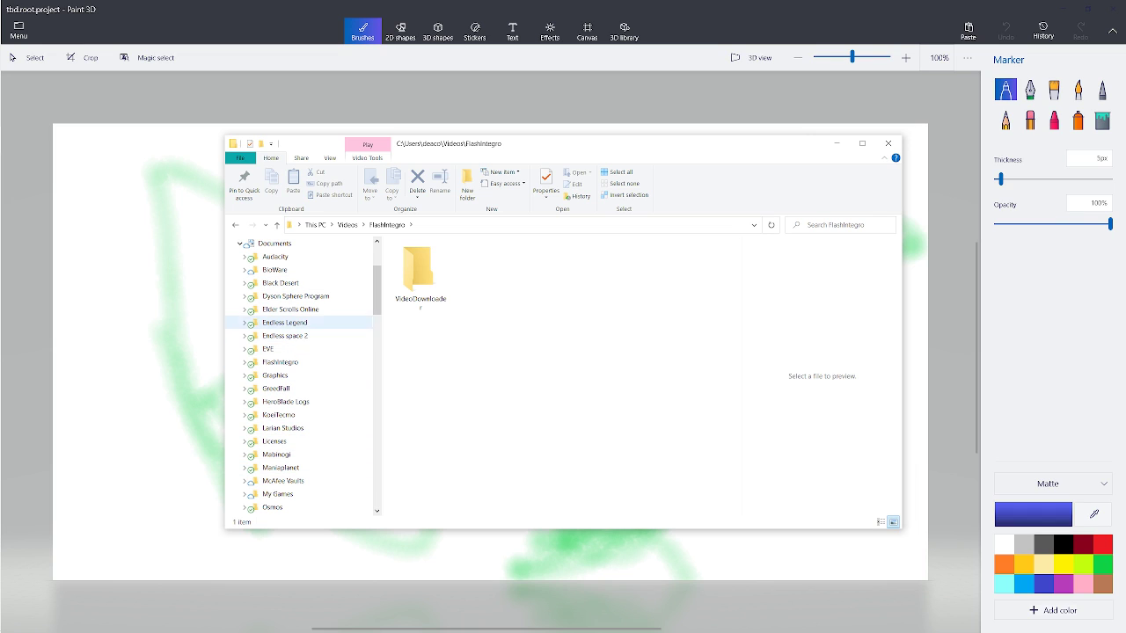
scroll(291, 335, "down", 2)
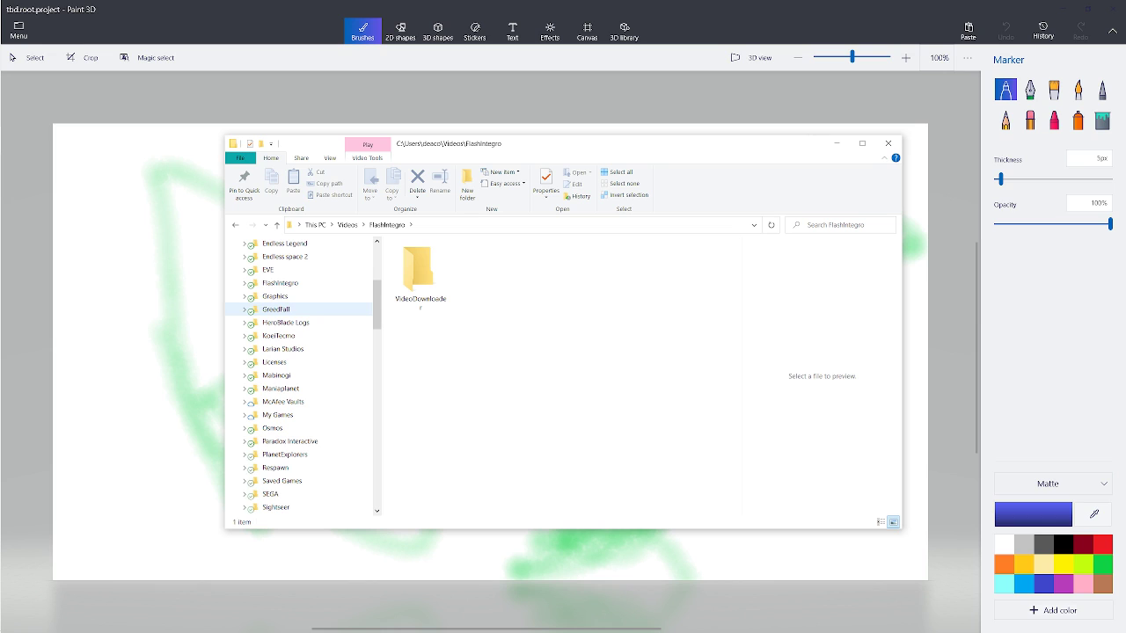
scroll(299, 374, "down", 5)
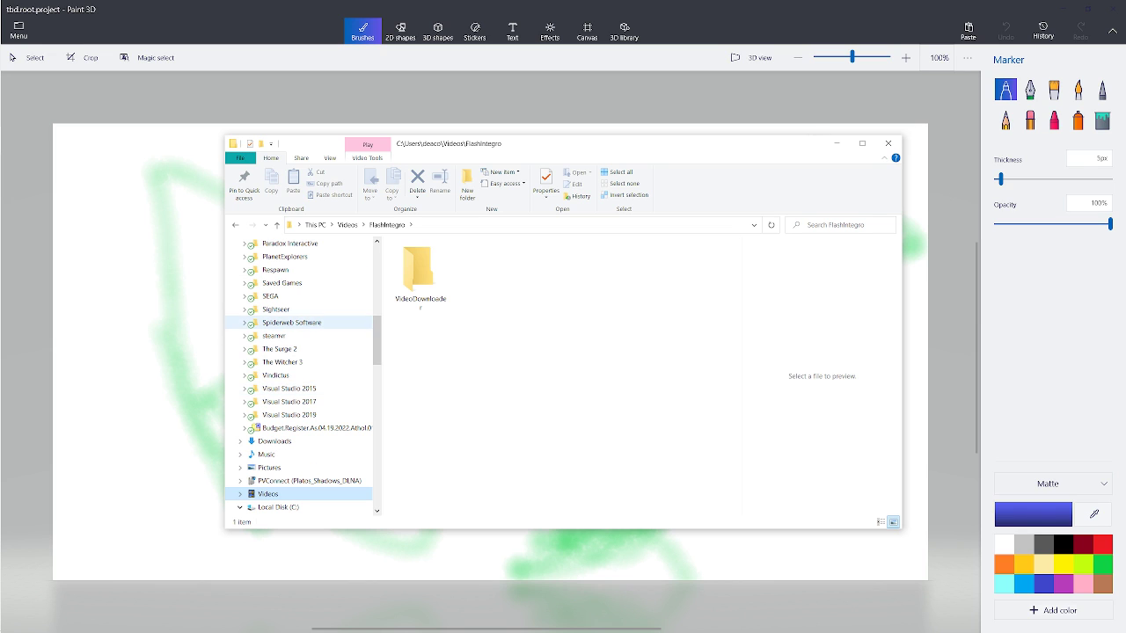
left_click(282, 282)
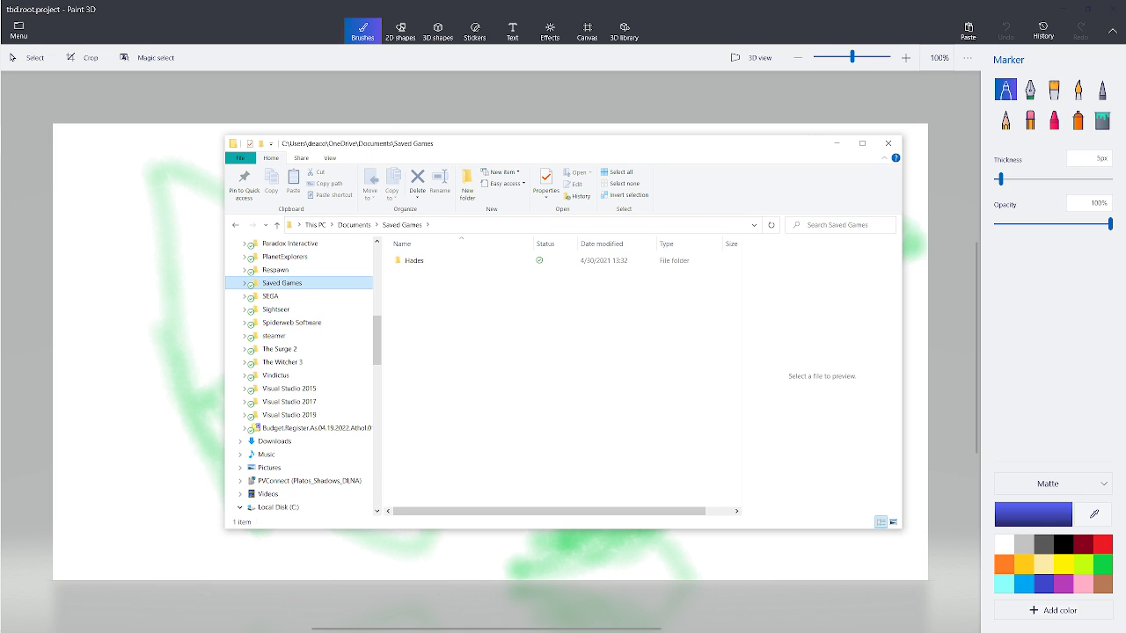
scroll(246, 323, "up", 10)
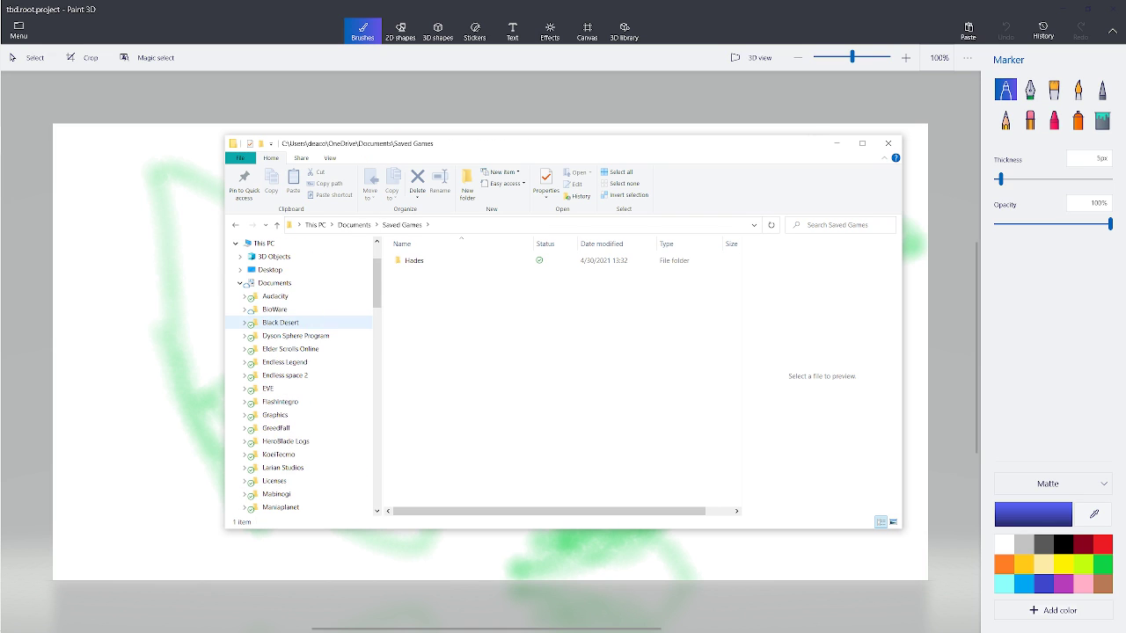
left_click(247, 323)
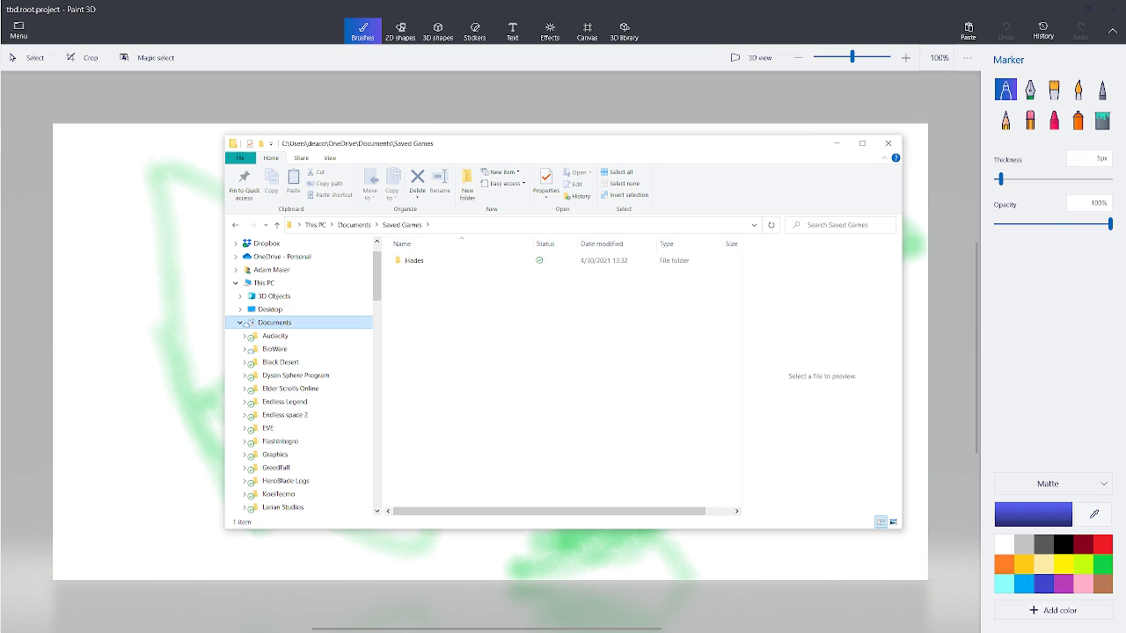
left_click(243, 323)
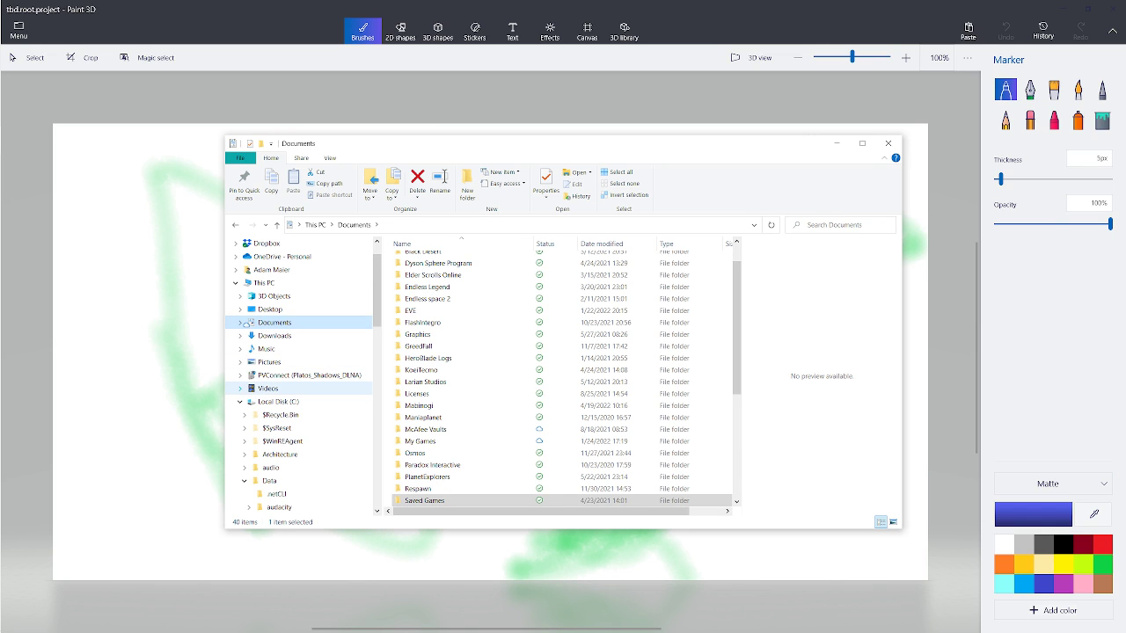
left_click(240, 402)
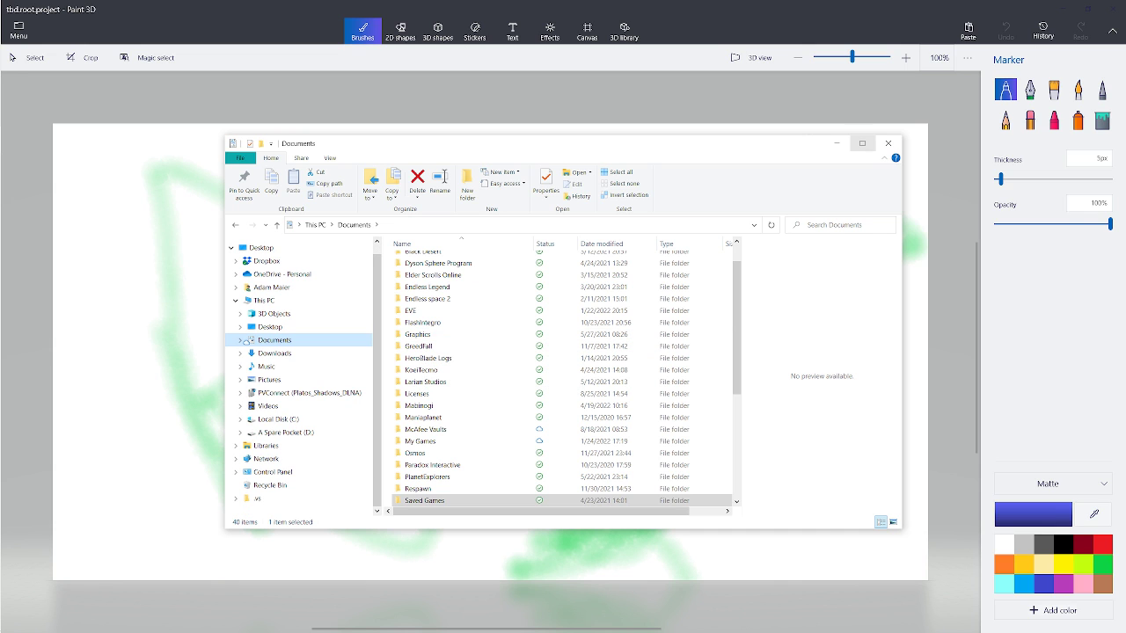
left_click(889, 144)
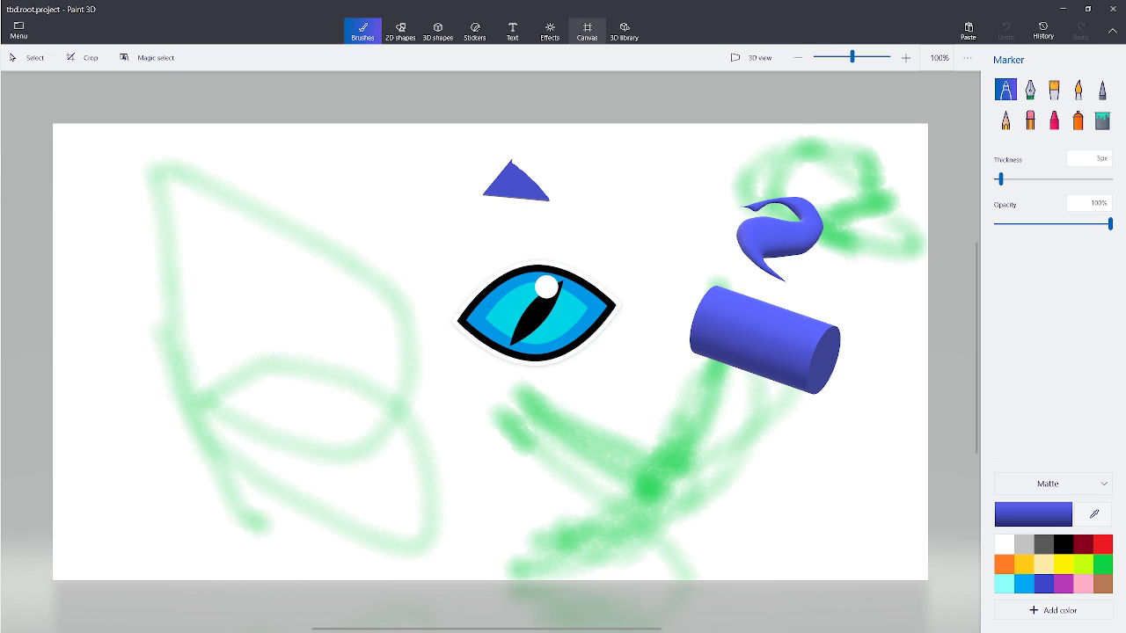
- Open the canvas settings in Paint 3D, hide the canvas and show it again
left_click(586, 32)
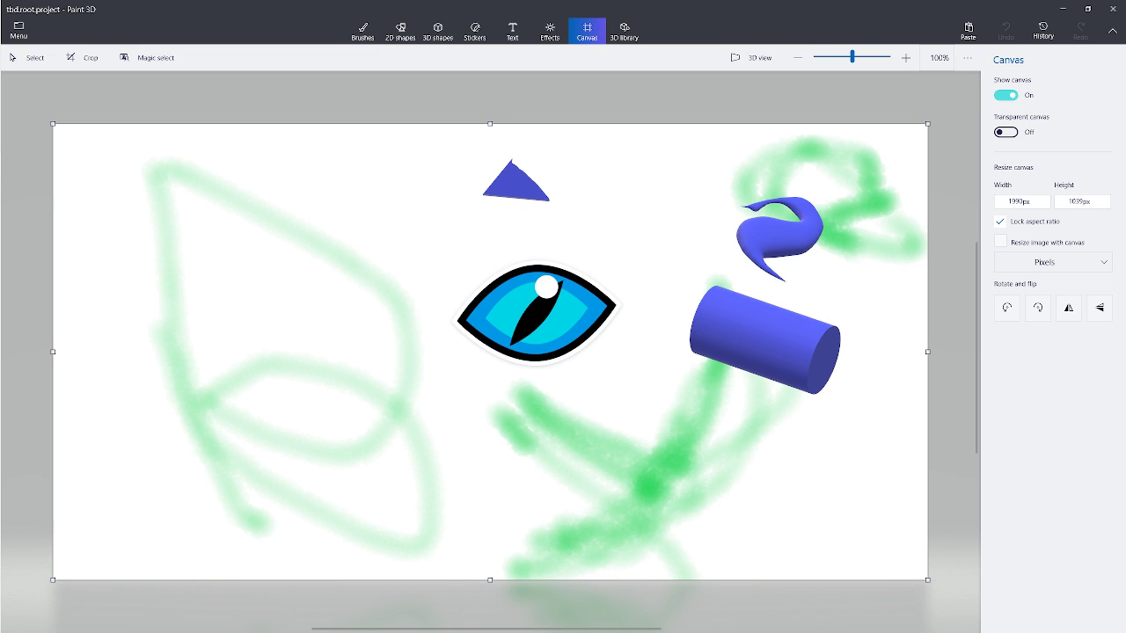
left_click(1005, 95)
left_click(1005, 95)
left_click(1005, 95)
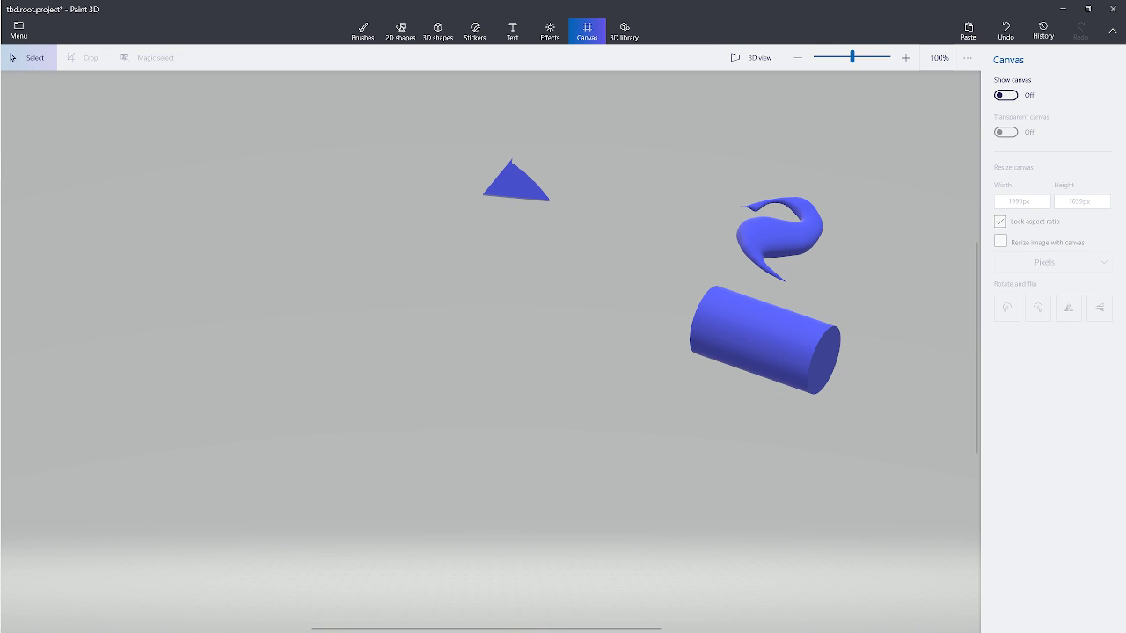
left_click(1005, 95)
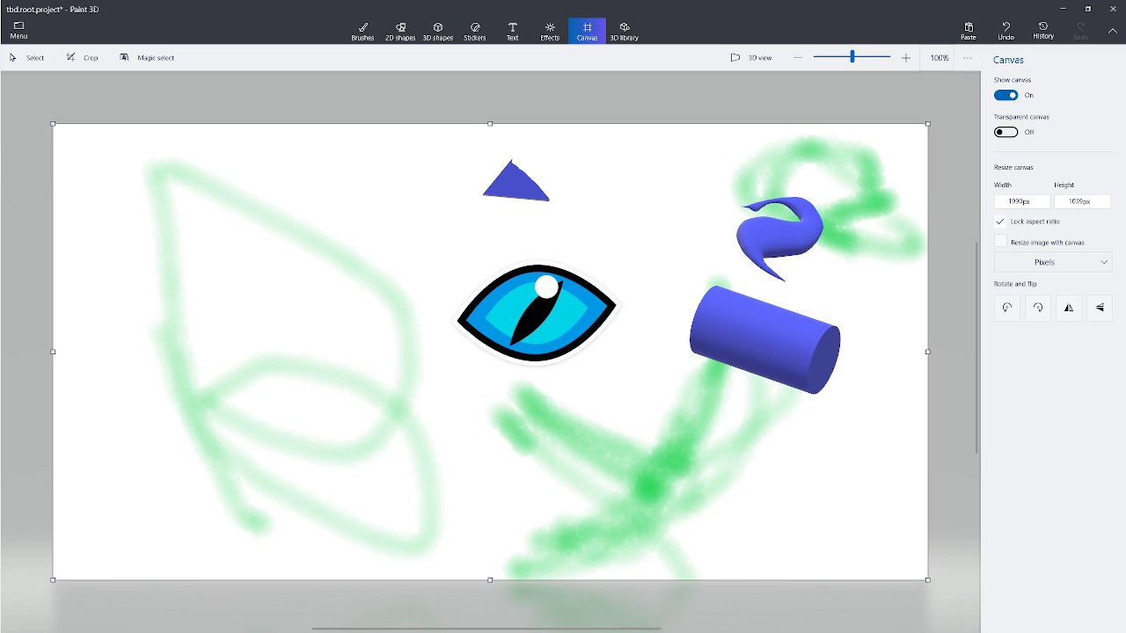
- Try the Transparent canvas option by switching it on and back off
left_click(1006, 132)
left_click(1005, 132)
left_click(1006, 132)
left_click(1005, 132)
- Open the 3D library and look through its model categories
left_click(625, 31)
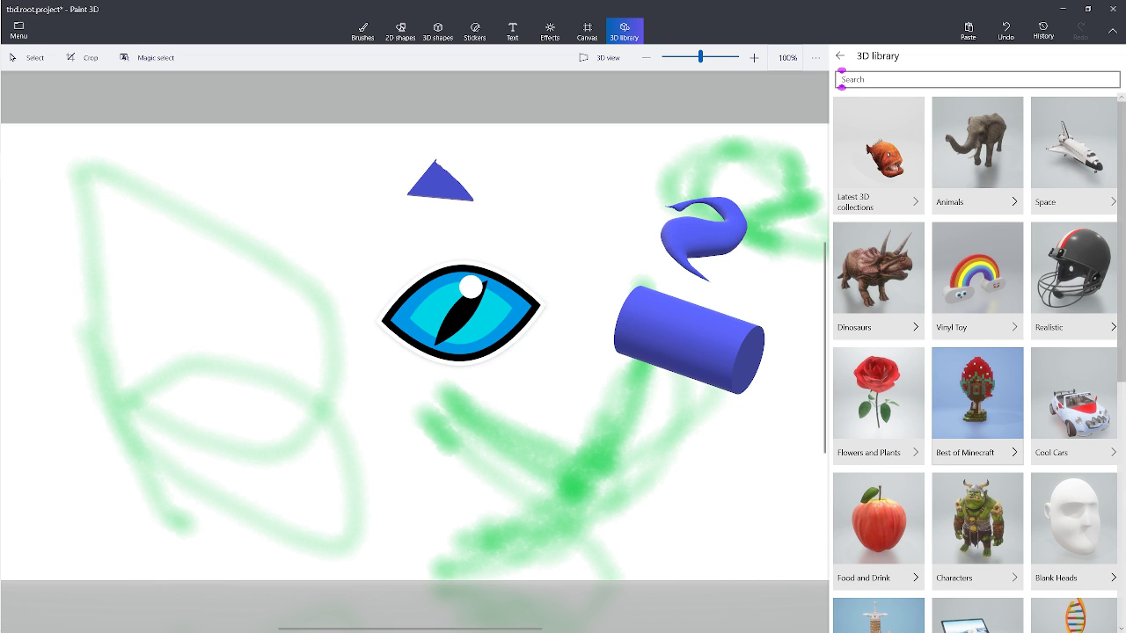
scroll(977, 360, "down", 5)
scroll(977, 360, "up", 2)
scroll(977, 360, "down", 3)
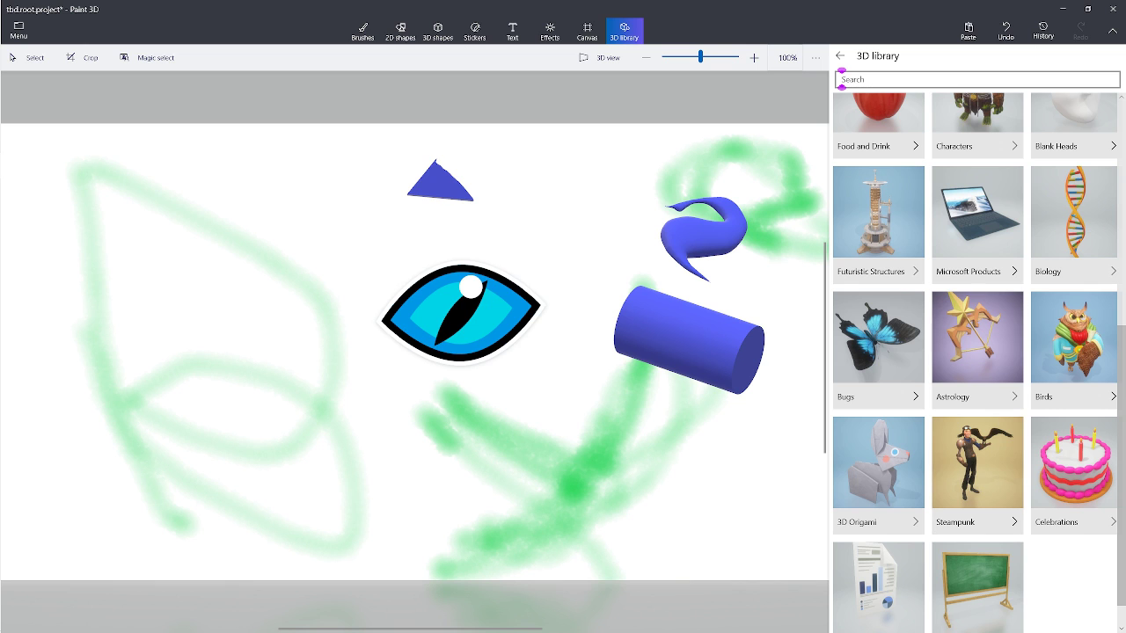
scroll(977, 360, "up", 3)
scroll(976, 361, "down", 3)
scroll(977, 361, "up", 5)
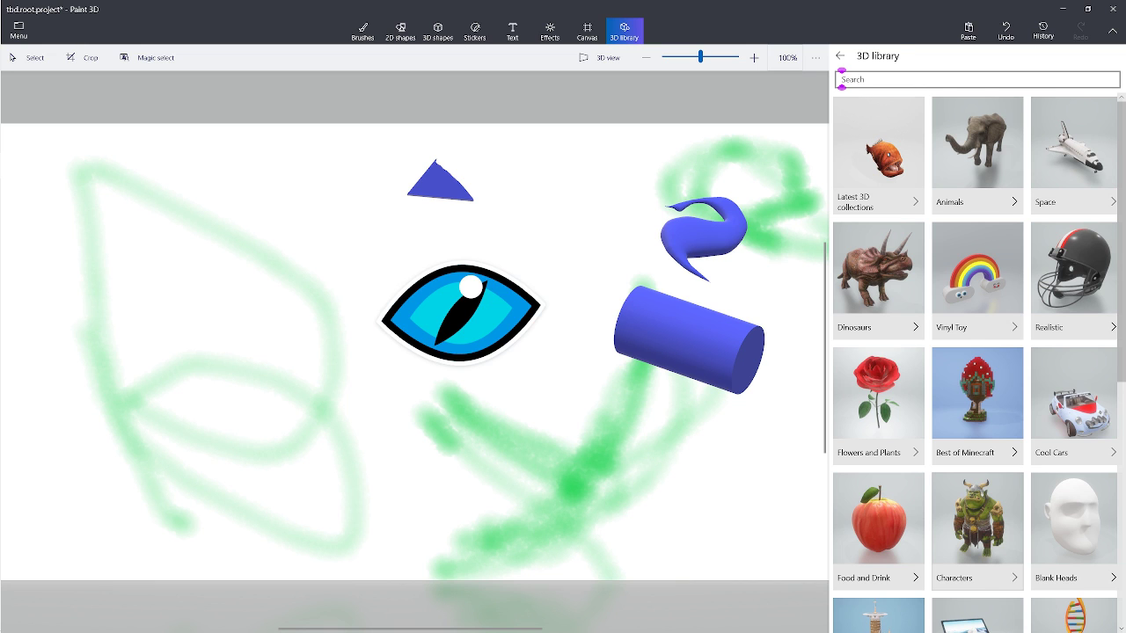
- Open the Characters category of the 3D library and search for "mage"
left_click(977, 528)
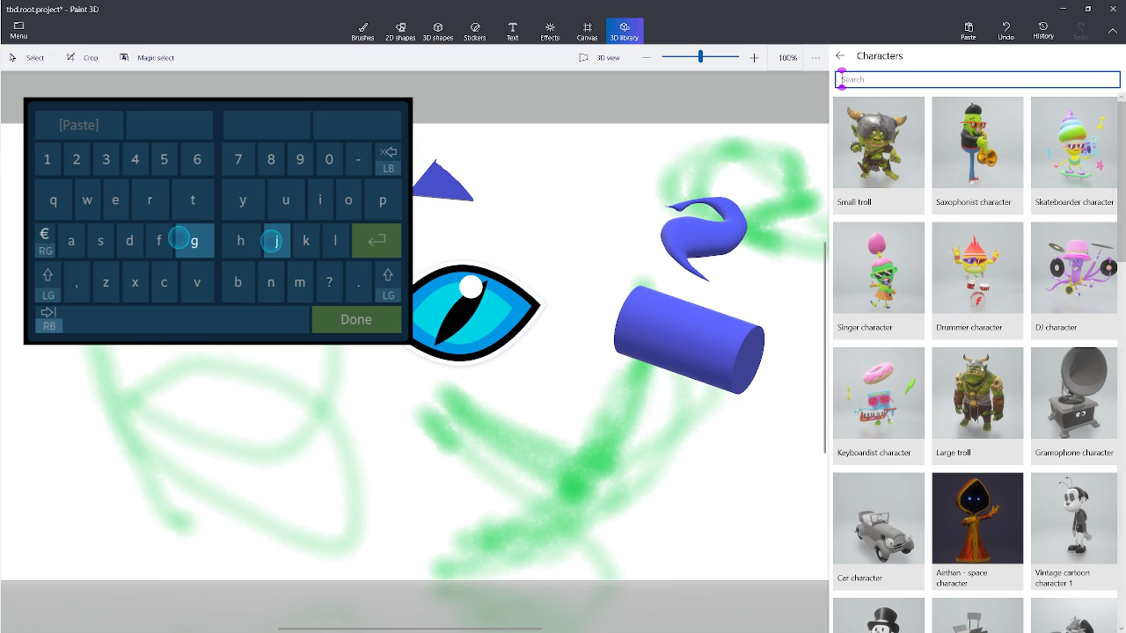
type("m")
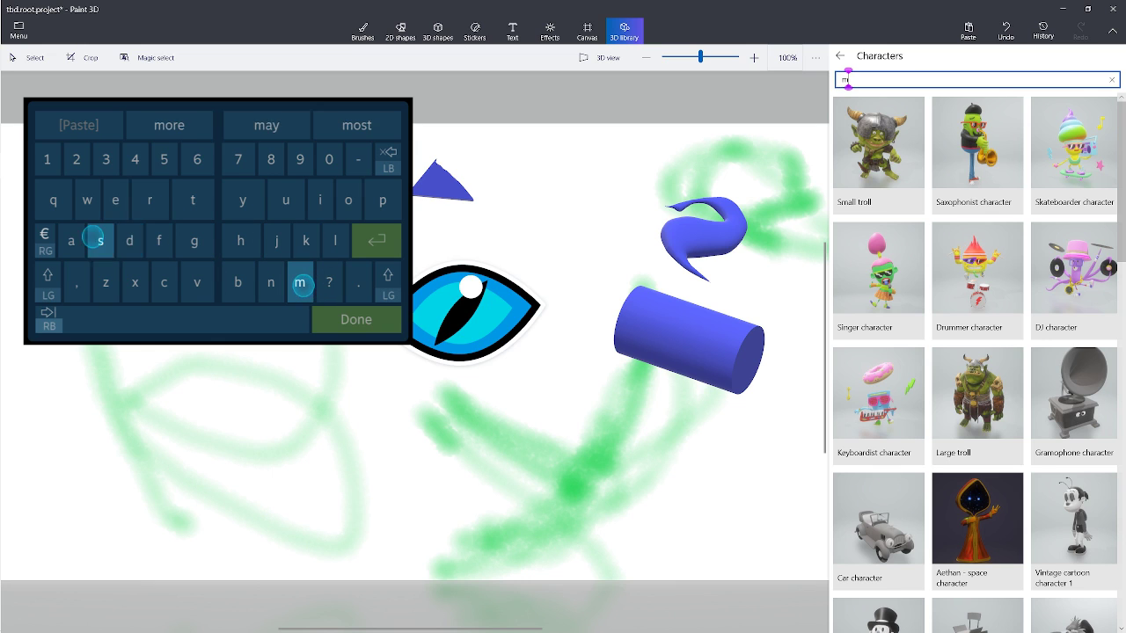
type("a")
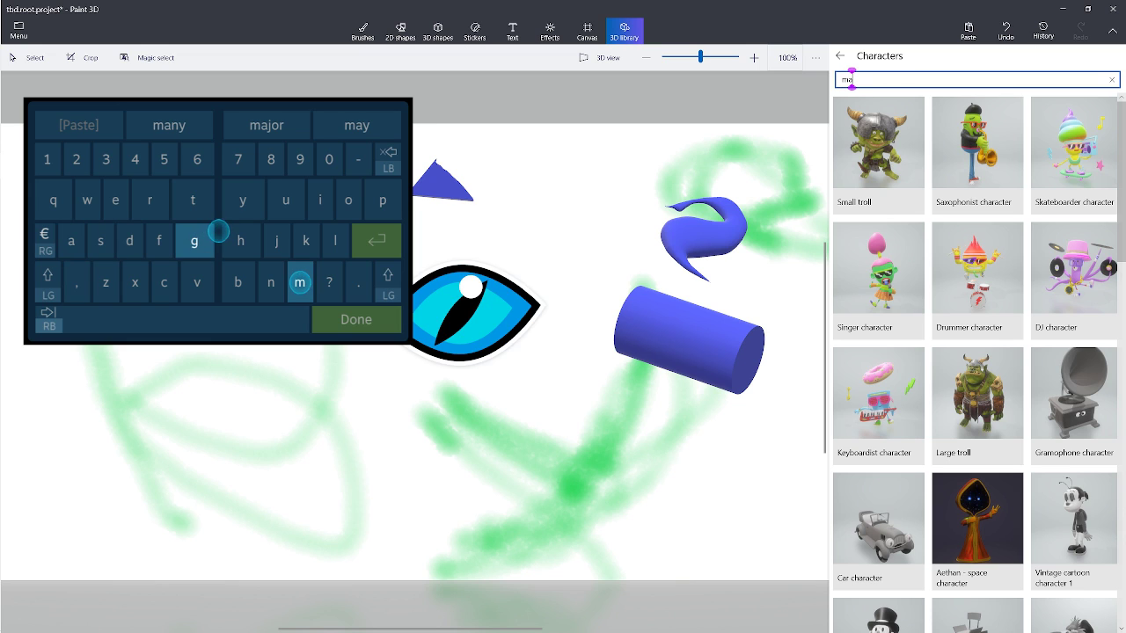
type("ge")
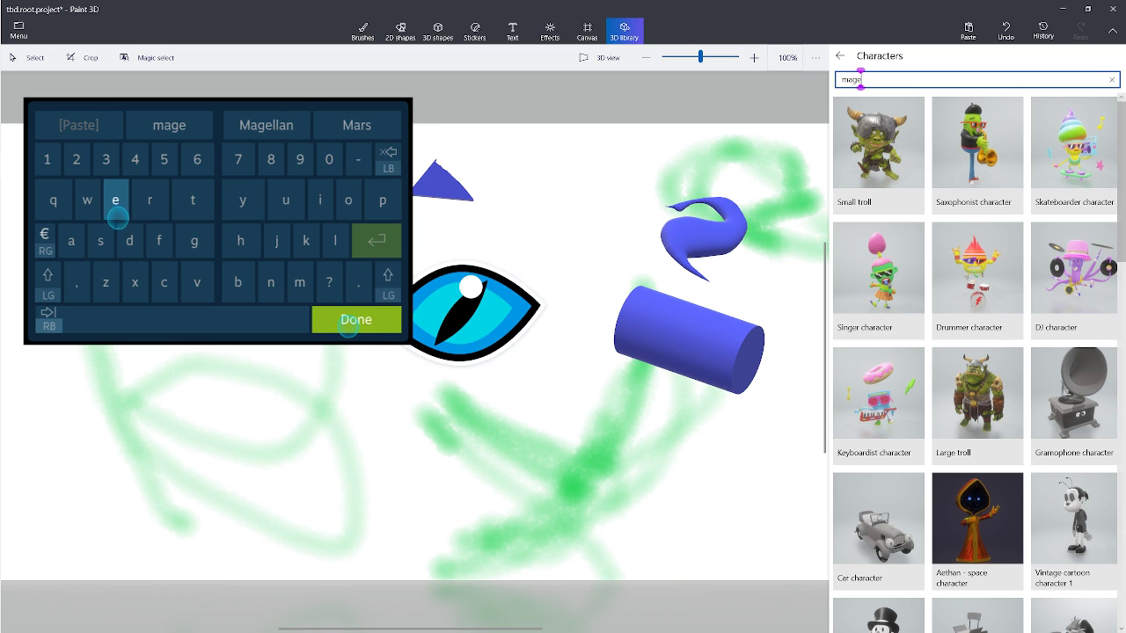
left_click(356, 320)
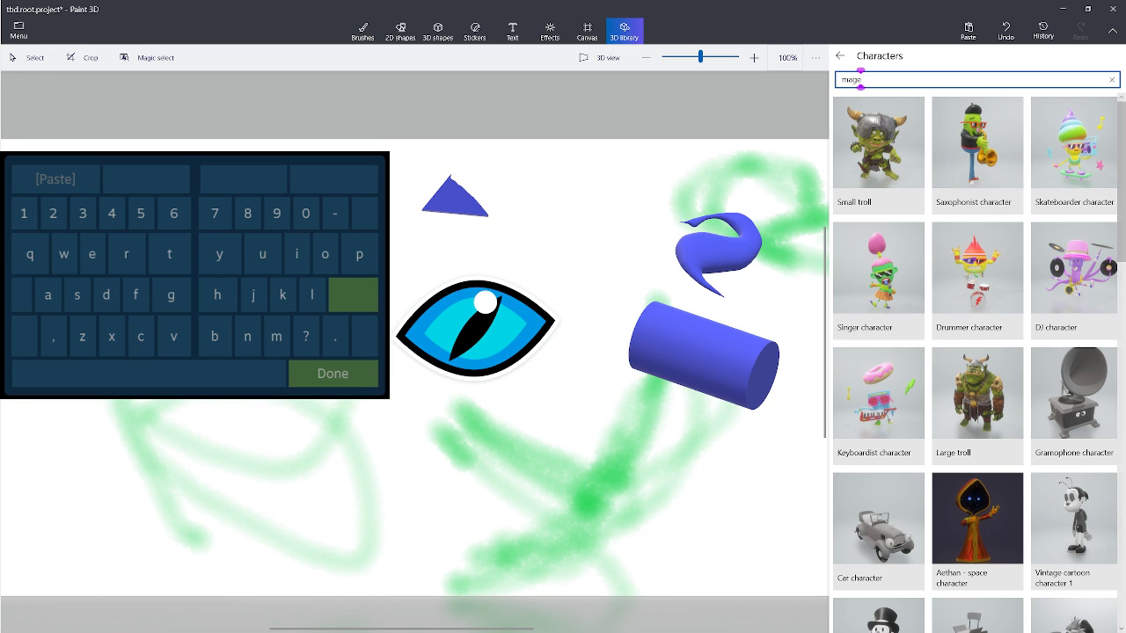
key("Return")
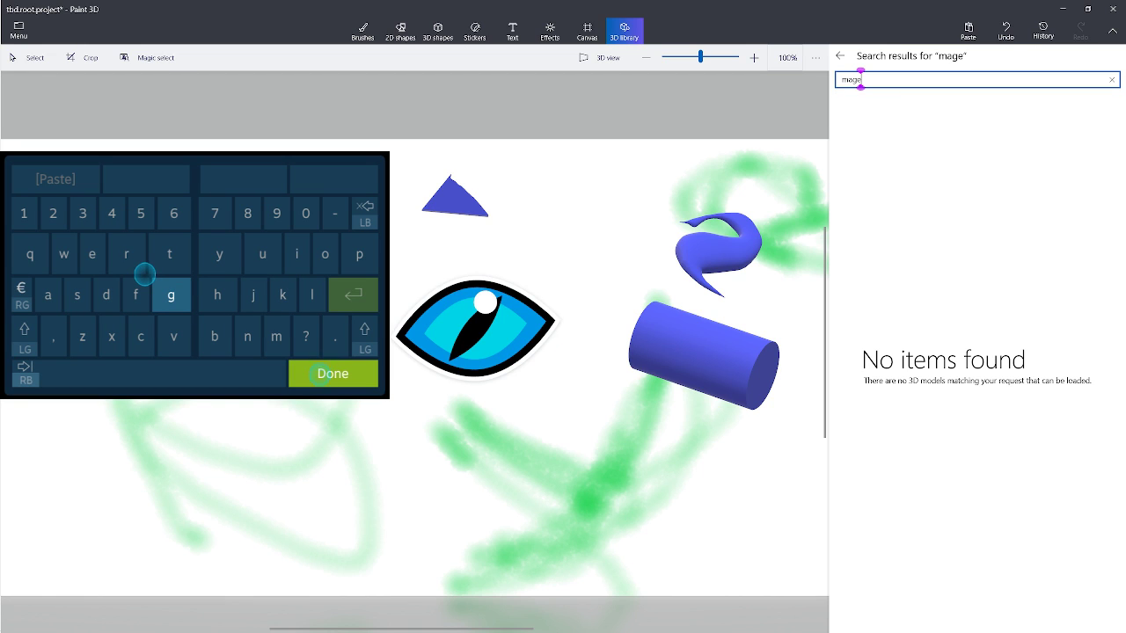
- Clear the "mage" search text and go back to the Characters category
key("BackSpace")
key("BackSpace")
key("BackSpace")
key("BackSpace")
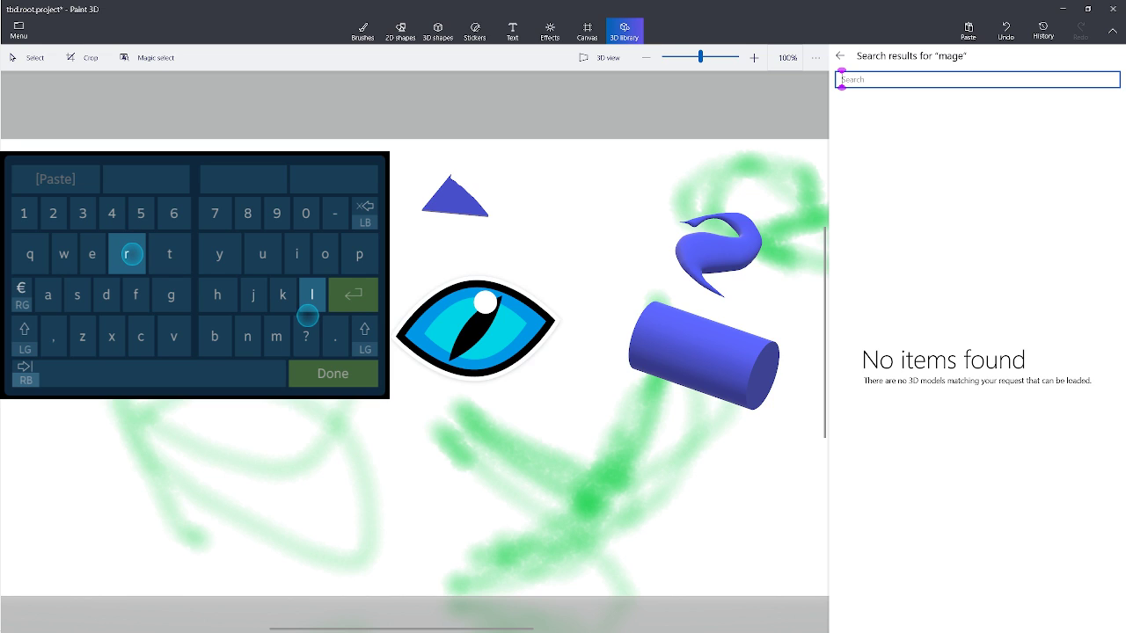
left_click(333, 374)
scroll(176, 126, "up", 3)
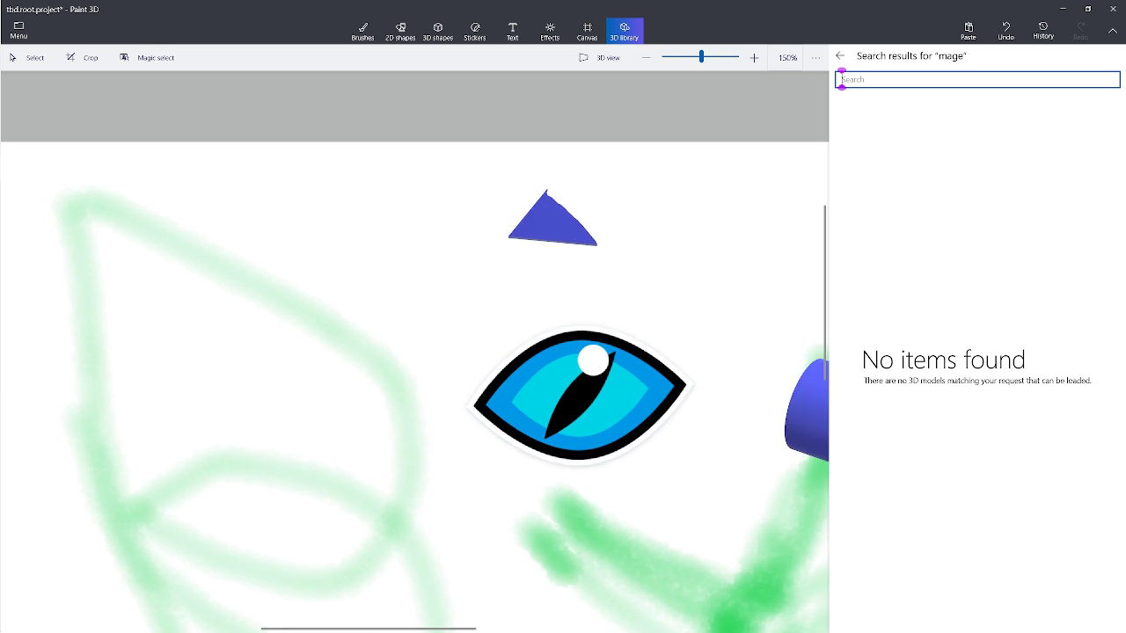
scroll(176, 125, "down", 1)
key("ctrl+minus")
key("ctrl+minus")
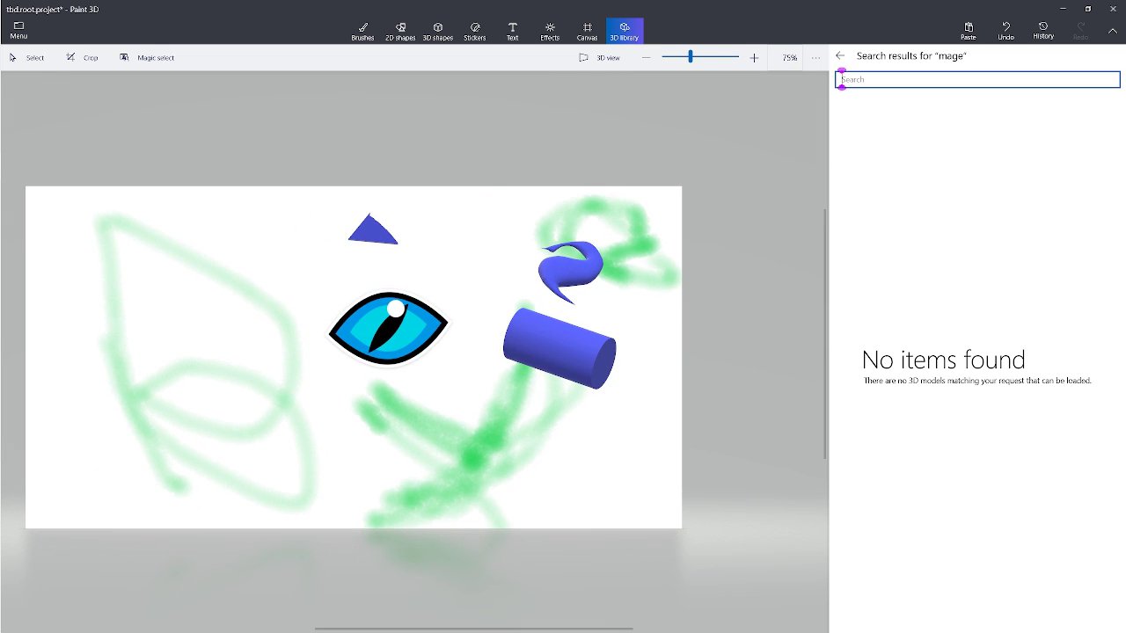
left_click(840, 55)
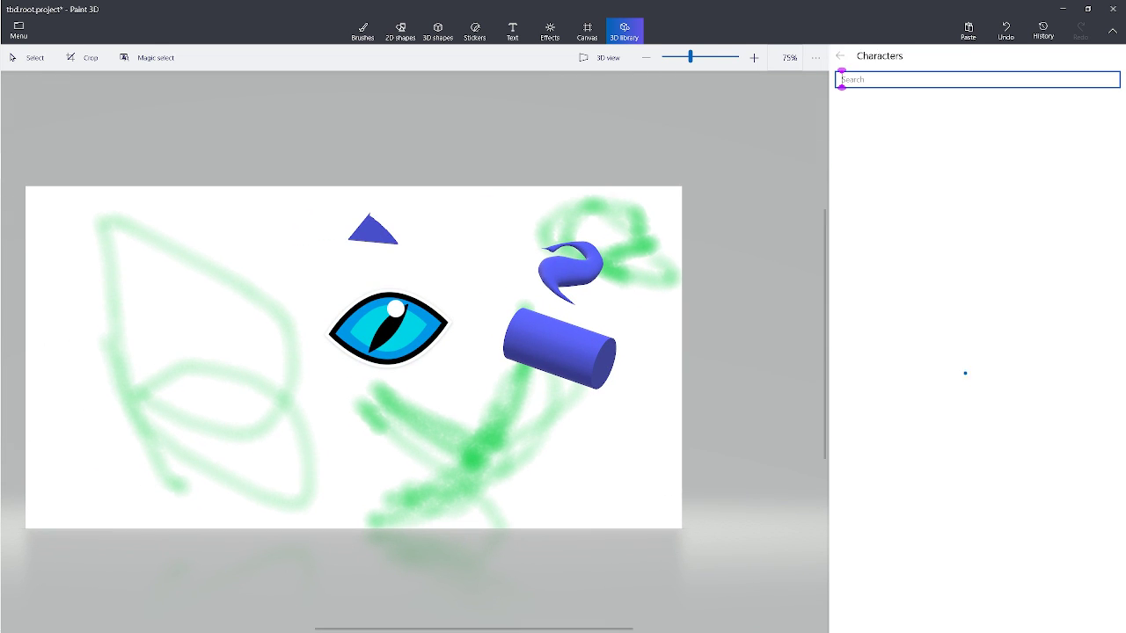
- Insert the Gorill-bot model from the 3D library's Characters category into the drawing
key("Down")
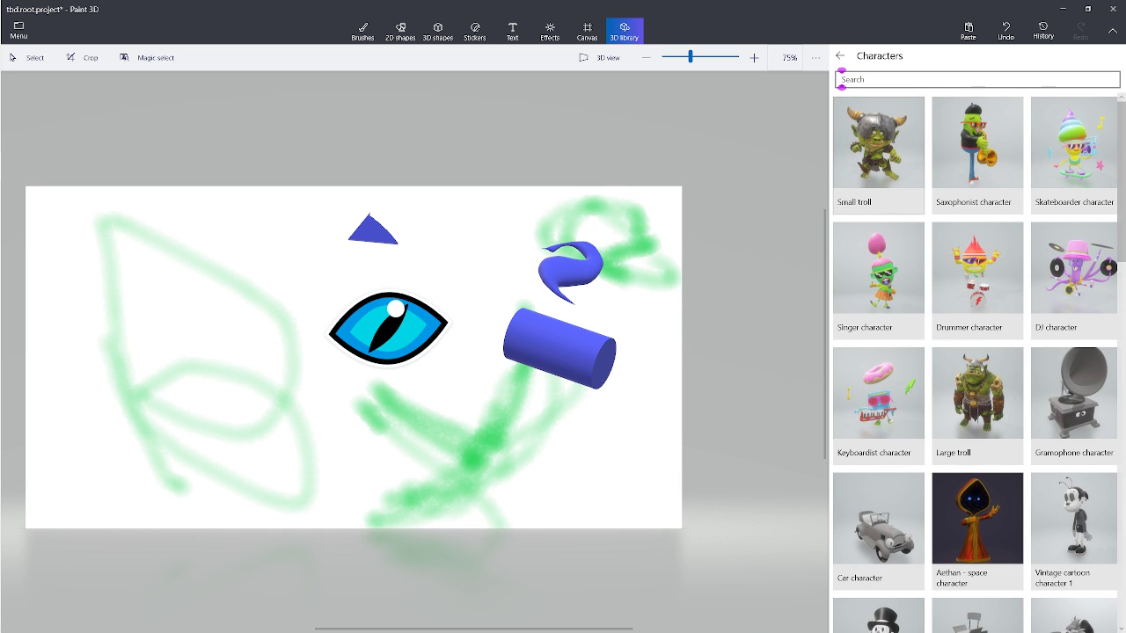
key("Down")
key("Right")
key("Left")
key("Down")
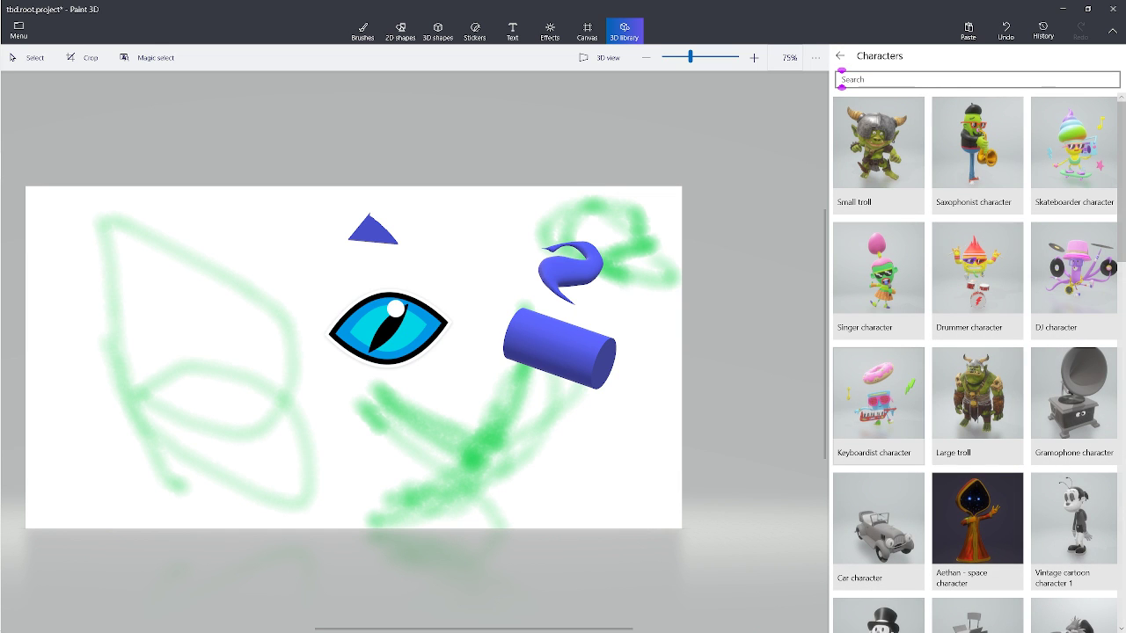
key("Down")
scroll(979, 360, "down", 10)
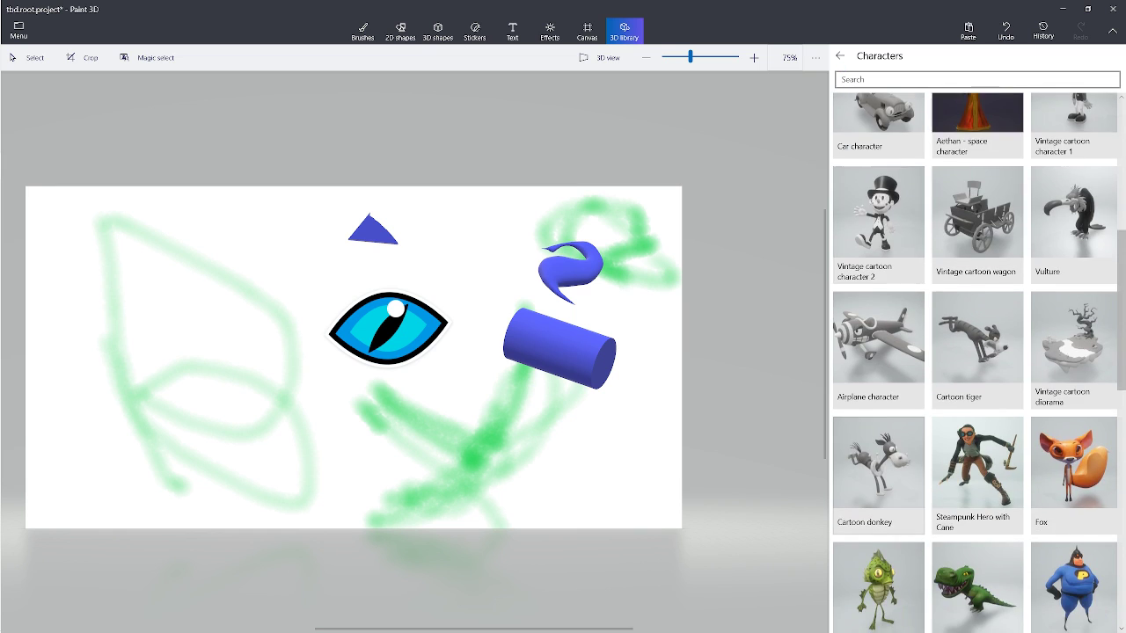
scroll(880, 395, "down", 1)
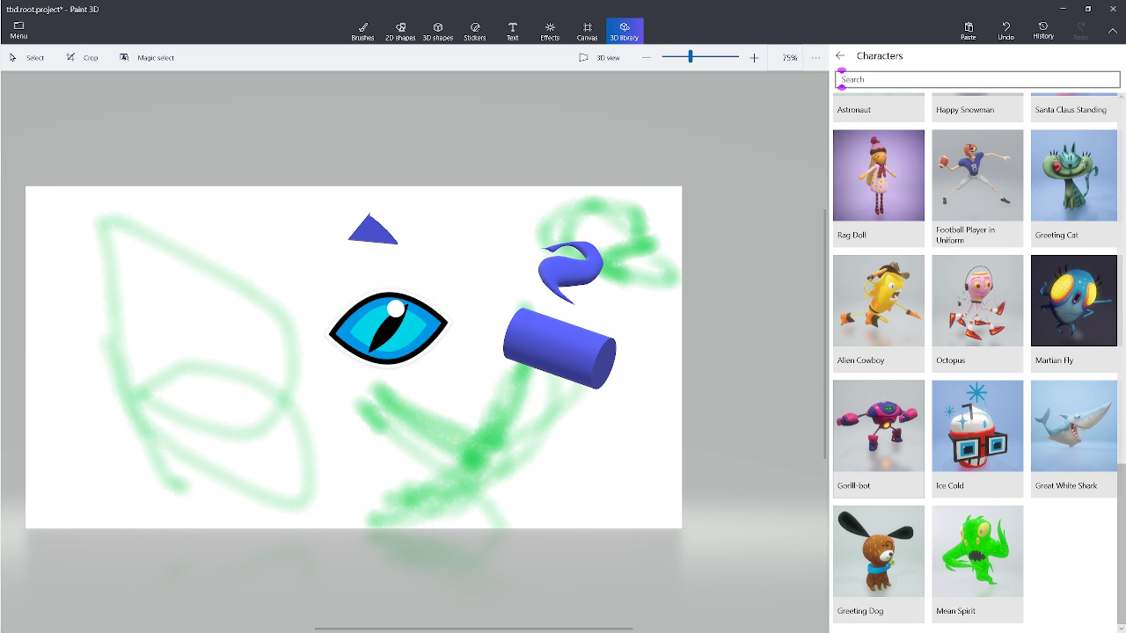
left_click(879, 427)
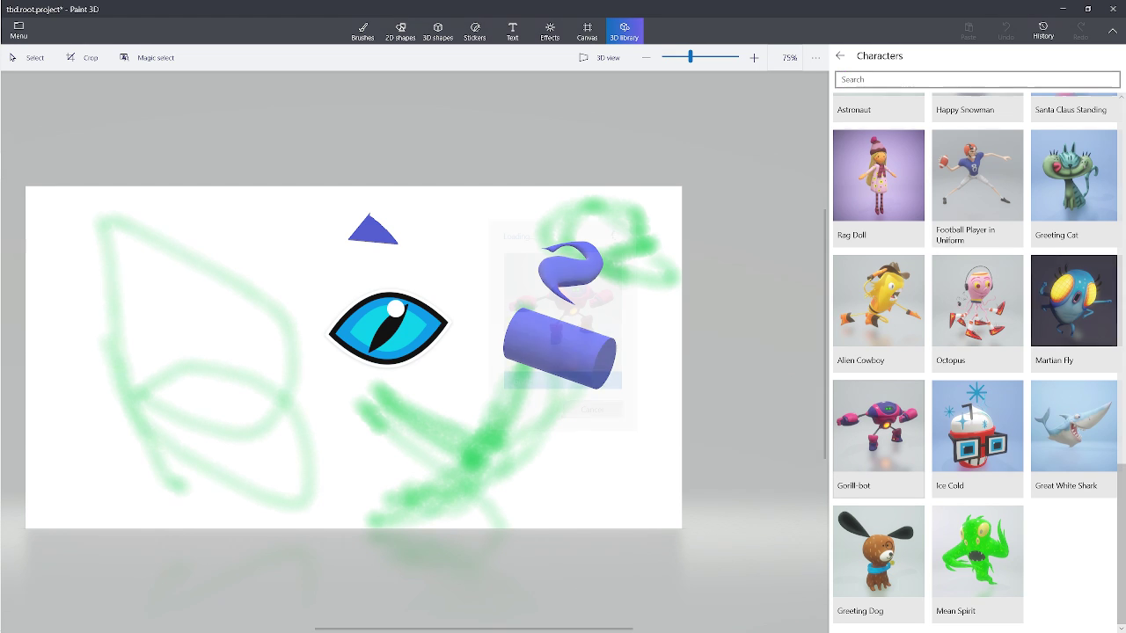
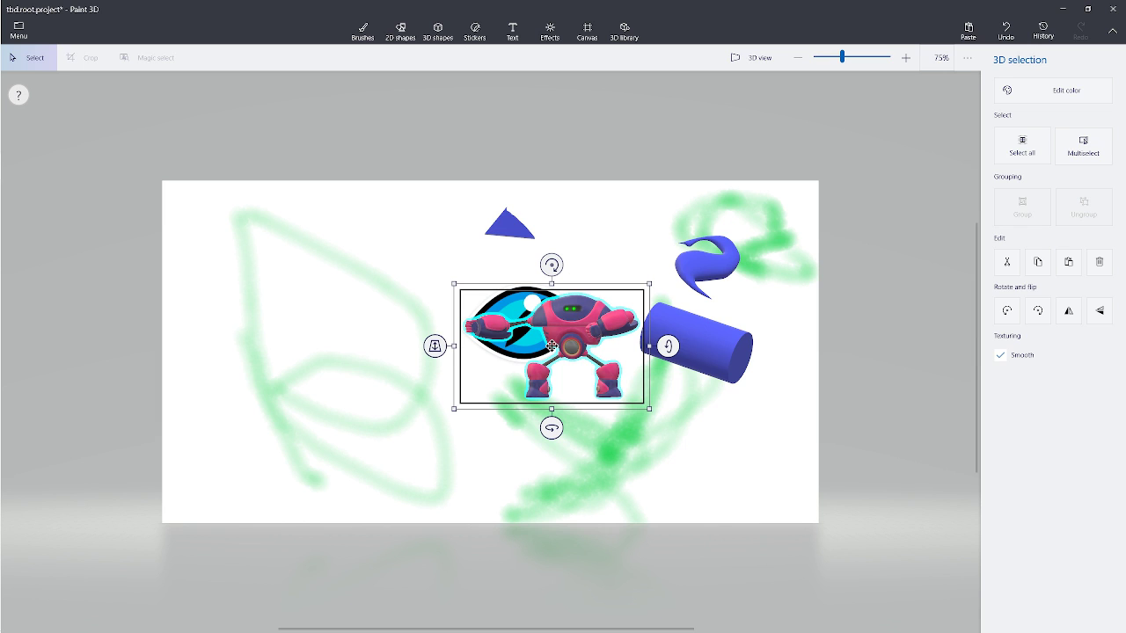
- Move the robot down to the middle of the canvas's lower edge and turn it sideways about its vertical axis
left_click_drag(552, 345, 412, 494)
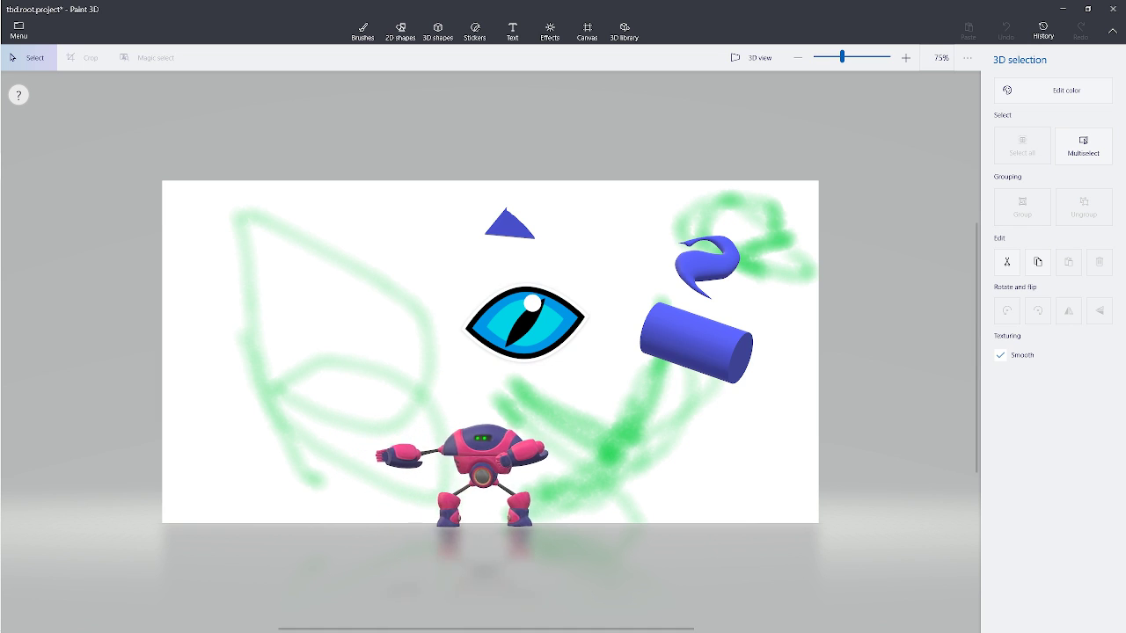
left_click(484, 476)
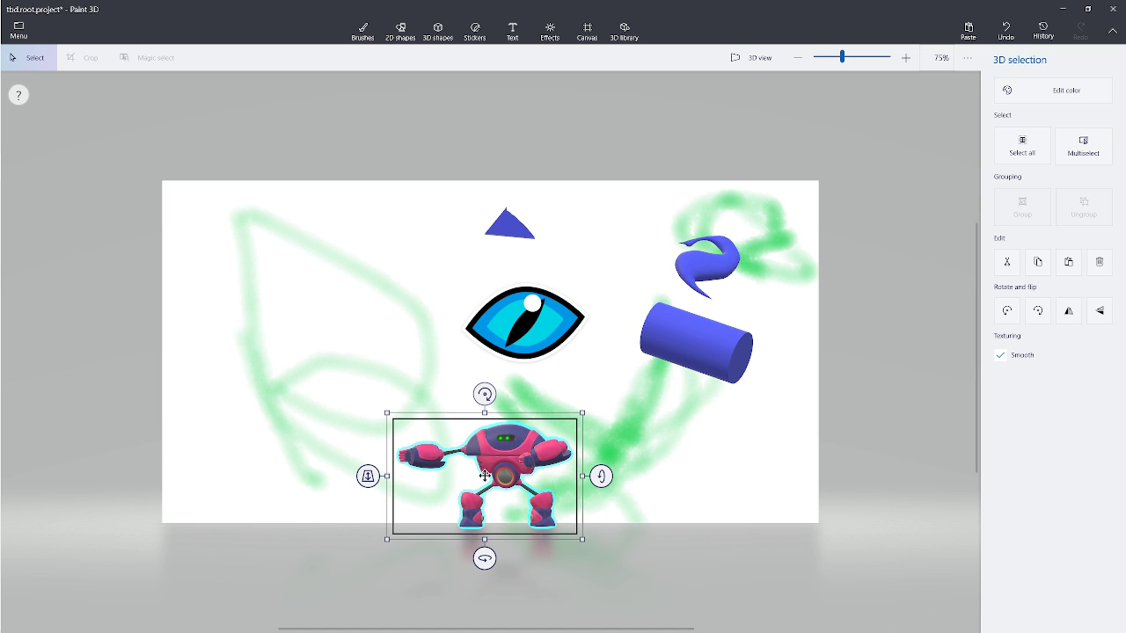
mouse_move(368, 476)
left_mouse_down()
mouse_move(368, 520)
mouse_move(367, 472)
mouse_move(367, 492)
left_mouse_up()
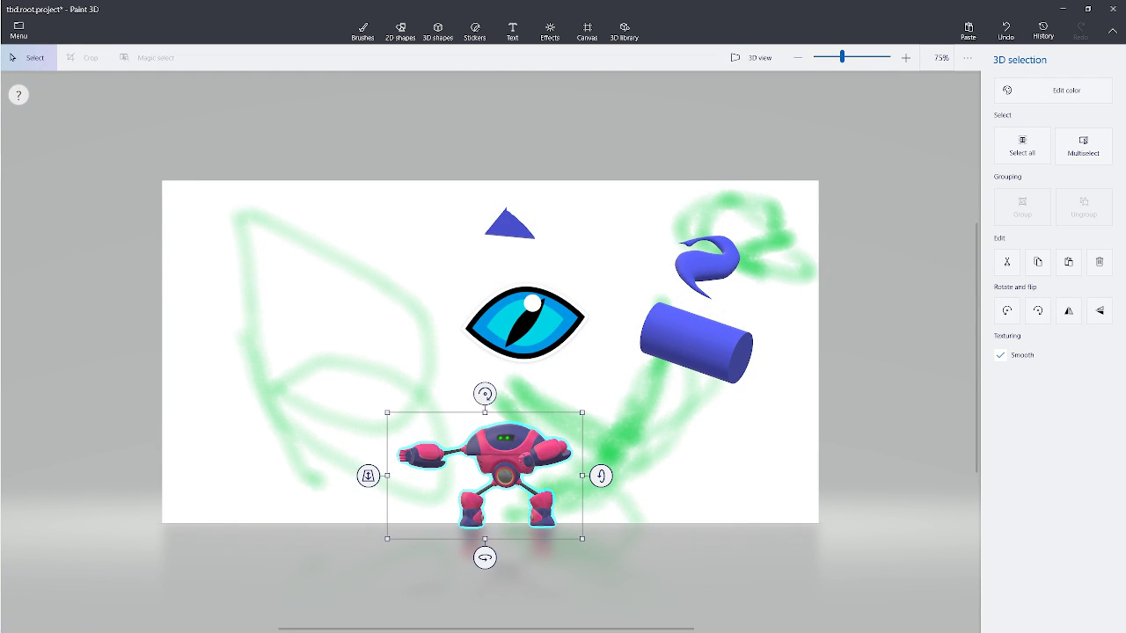
left_click_drag(485, 557, 538, 556)
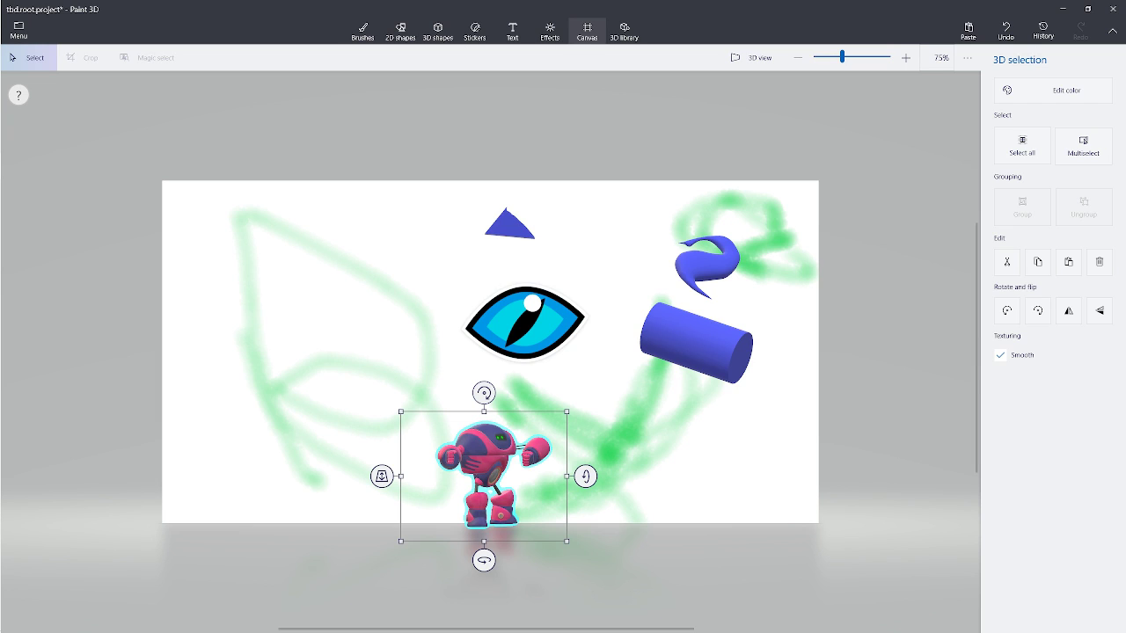
- Show the Effects filters and light wheel, and save the project under its existing name
left_click(548, 28)
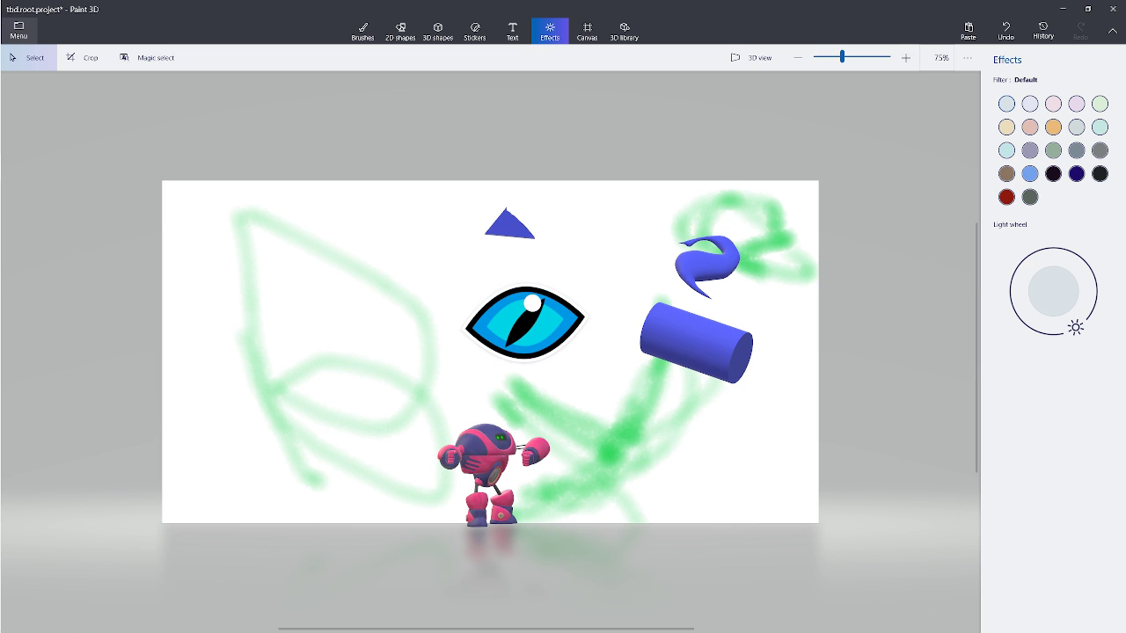
left_click(17, 31)
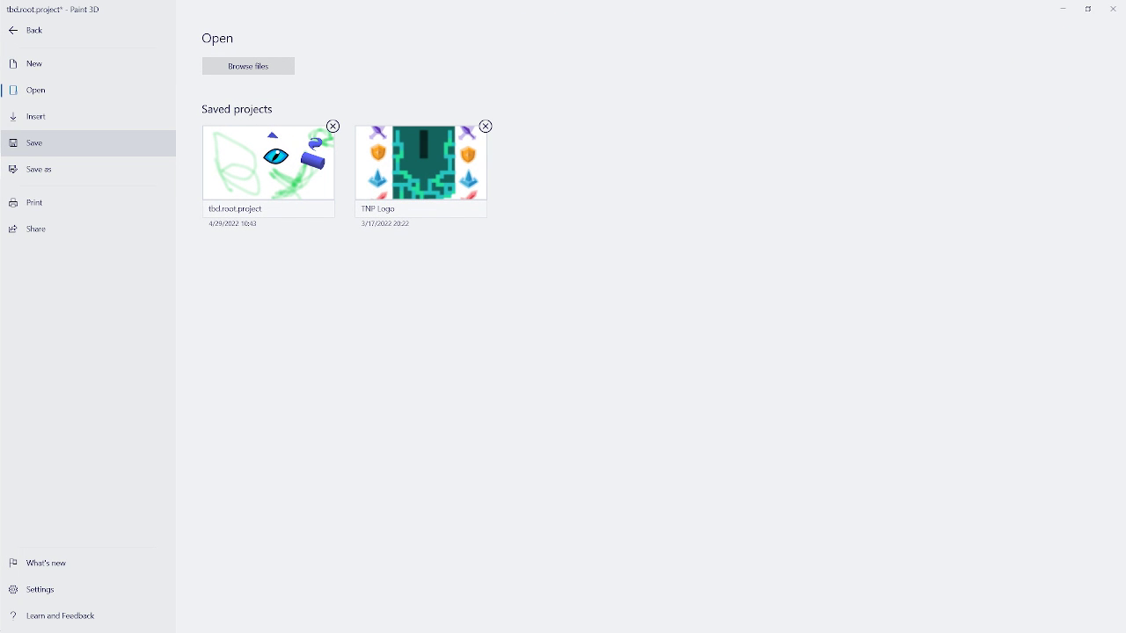
left_click(35, 142)
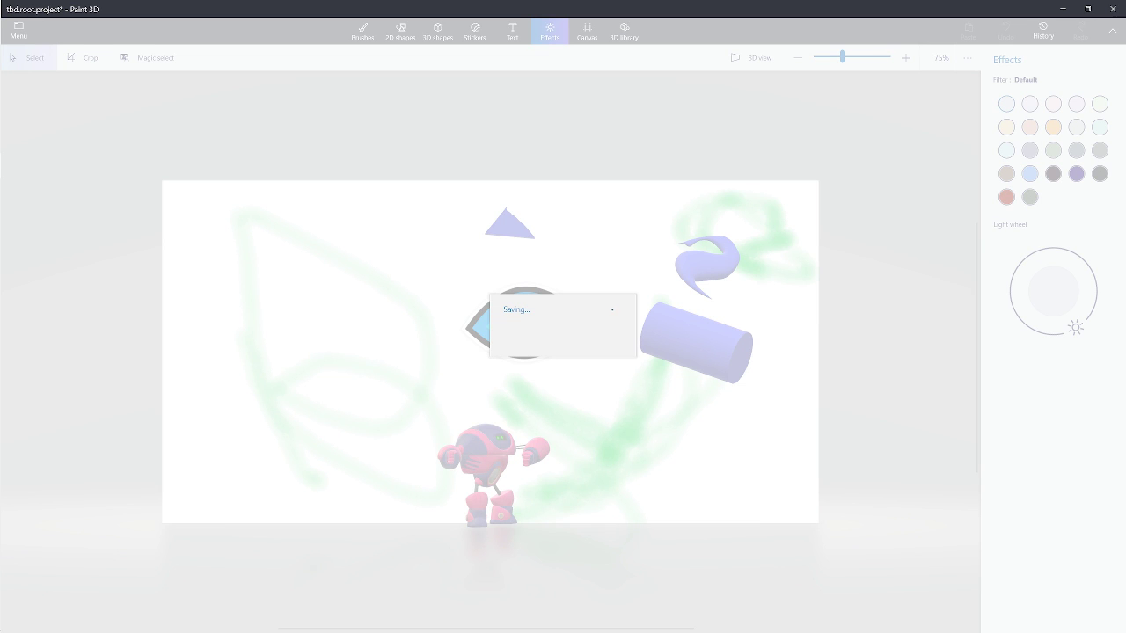
- Open a File Explorer window and close Paint 3D behind it
mouse_move(2, 113)
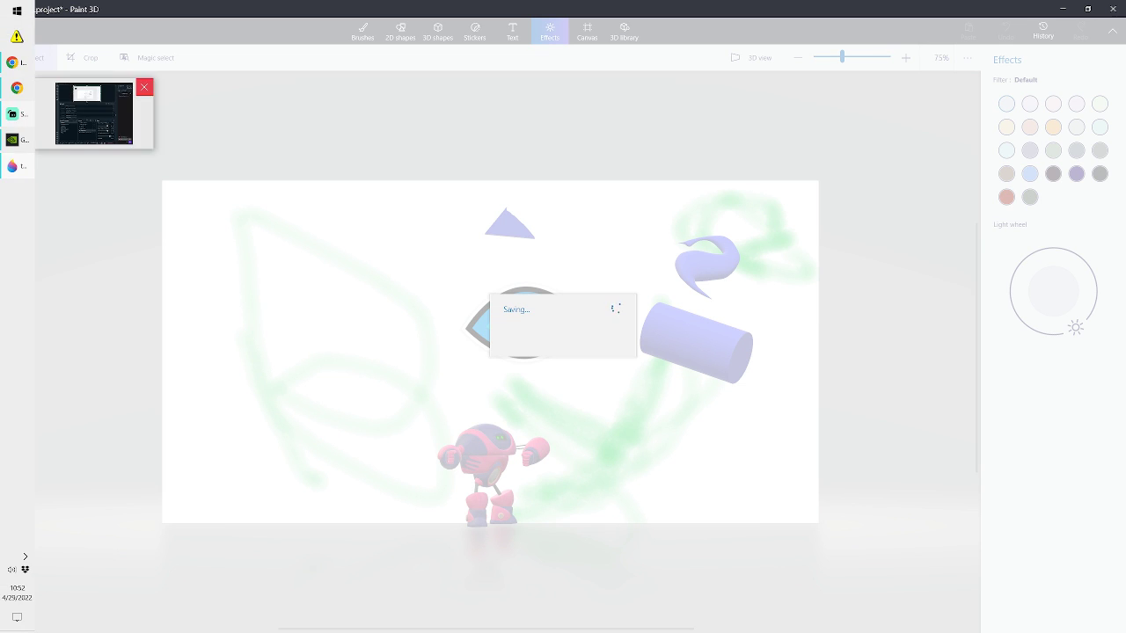
left_click(16, 12)
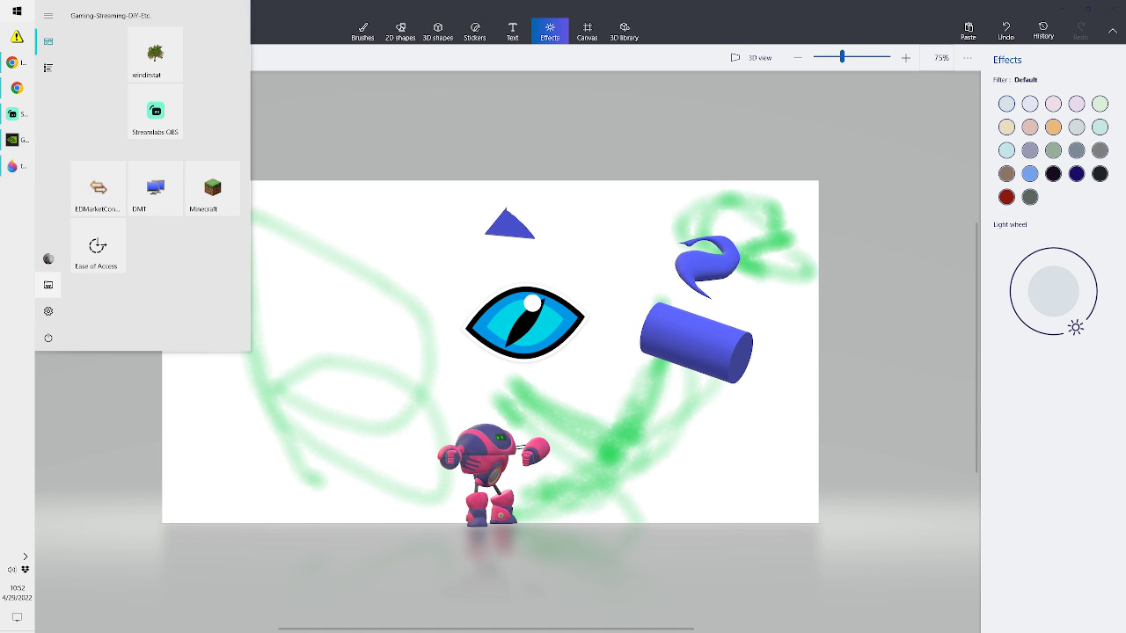
left_click(49, 284)
key("super+e")
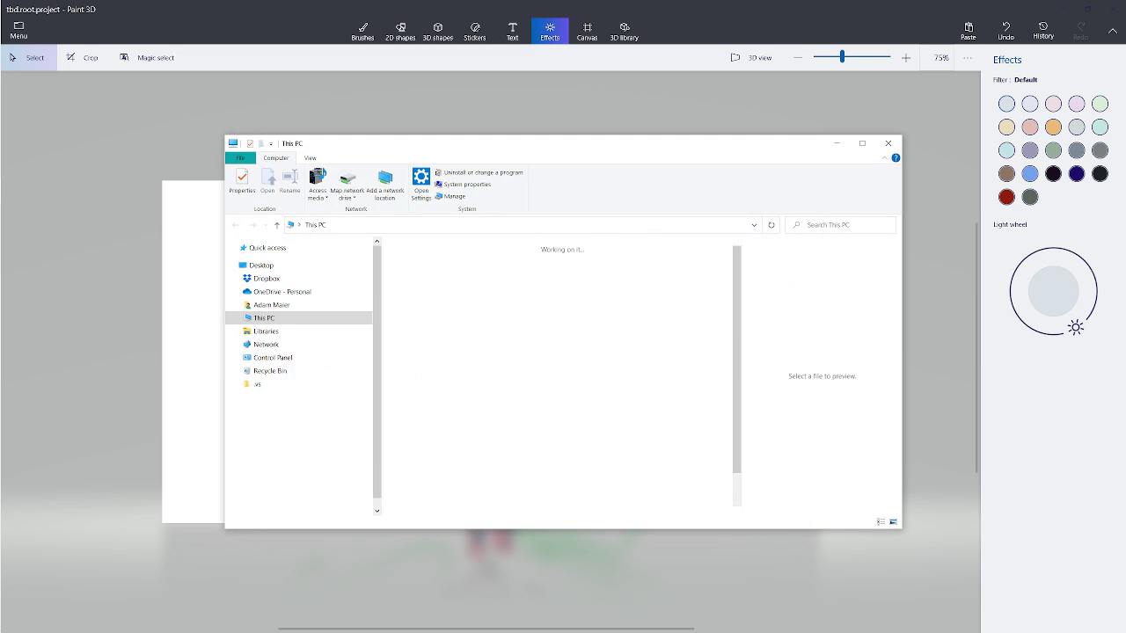
left_click(1113, 9)
left_click(1114, 8)
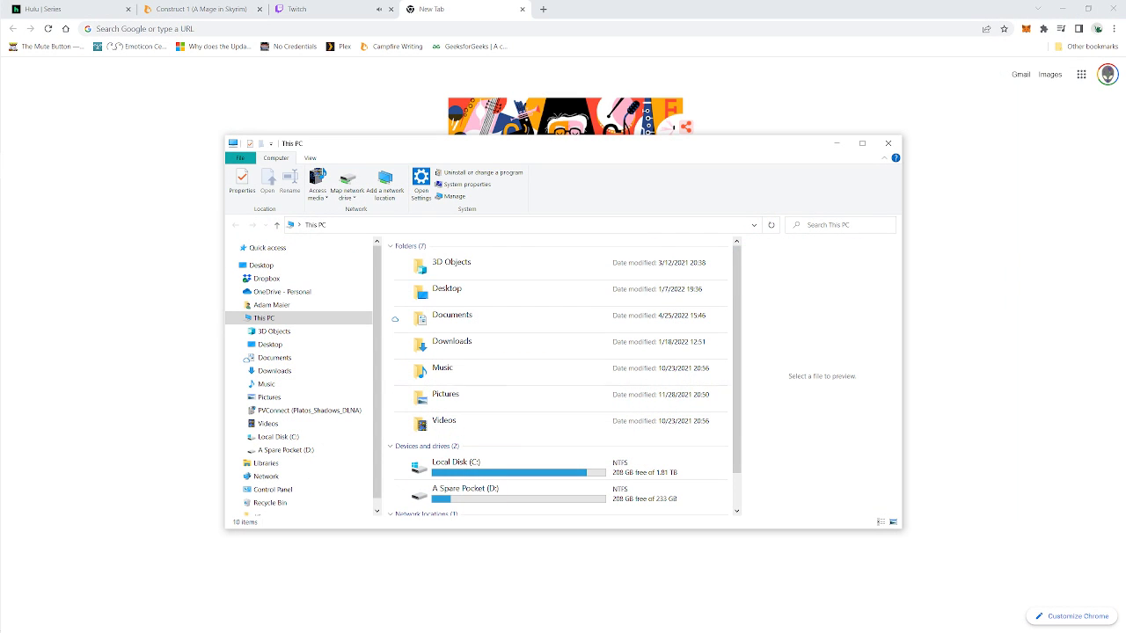
- In File Explorer, go to the MS Paint 3D Root folder under C:\Data\multimedia projects
left_click(528, 467)
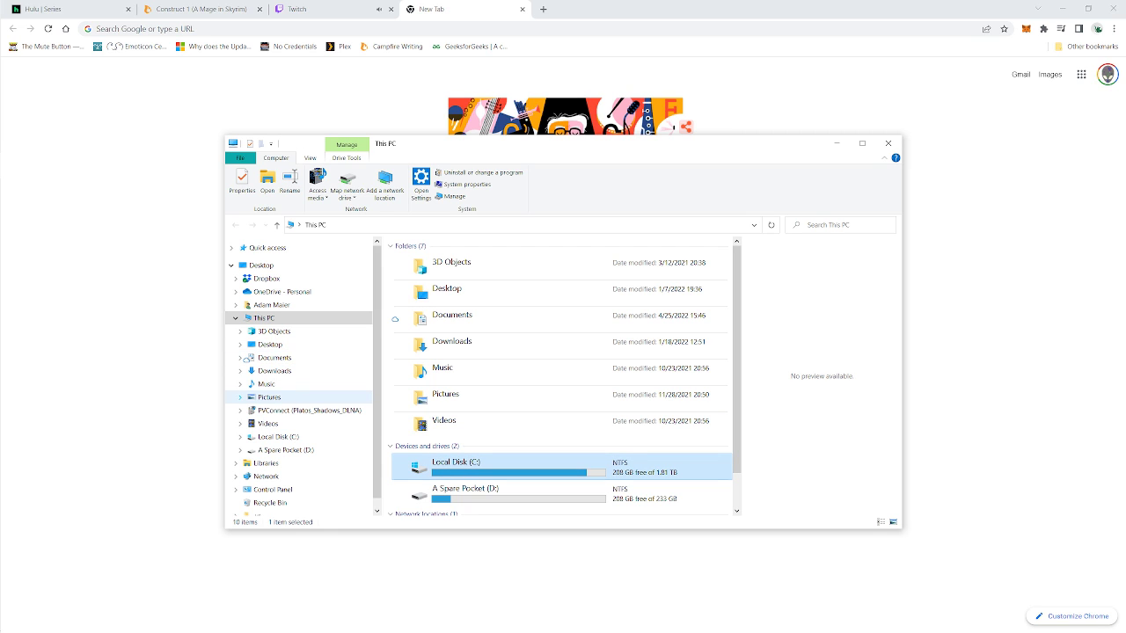
left_click(240, 436)
scroll(299, 401, "down", 2)
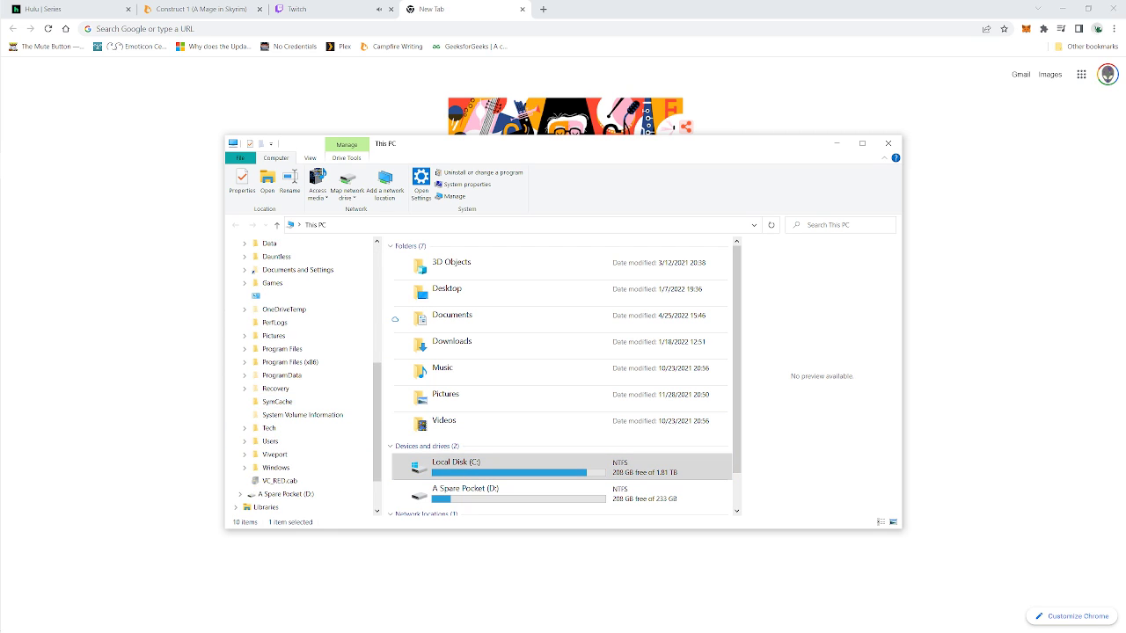
left_click(245, 243)
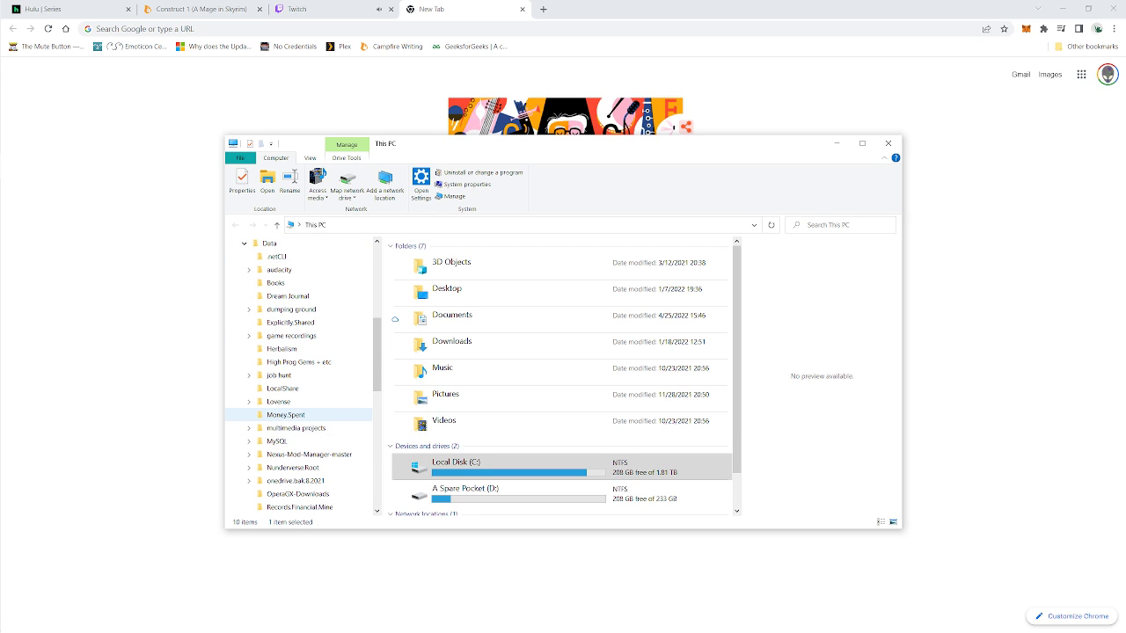
left_click(297, 428)
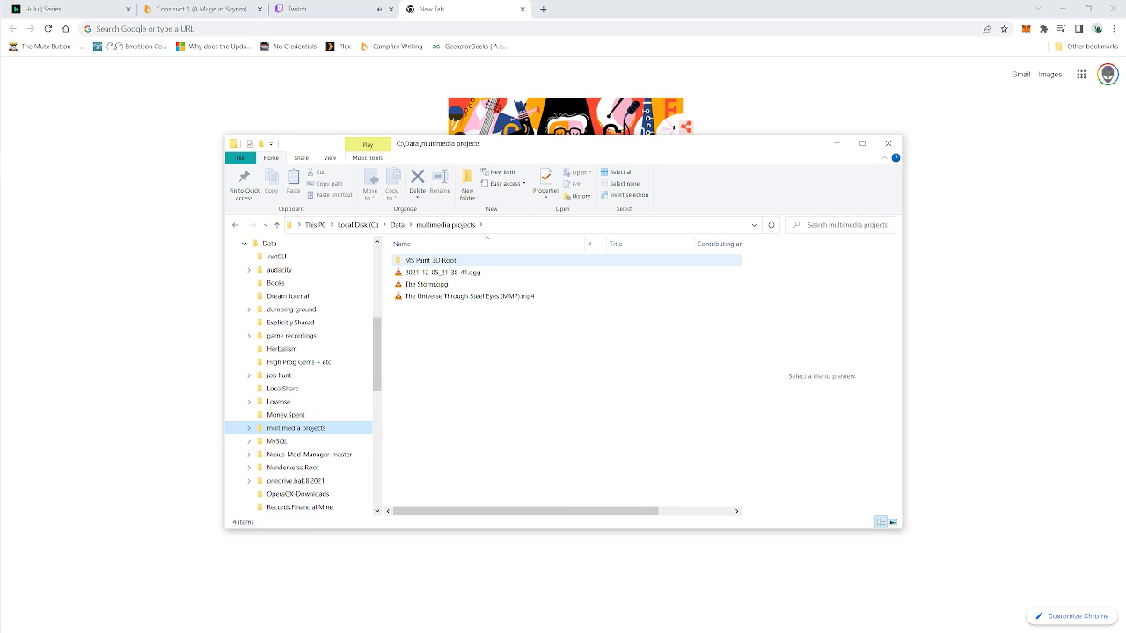
double_click(430, 260)
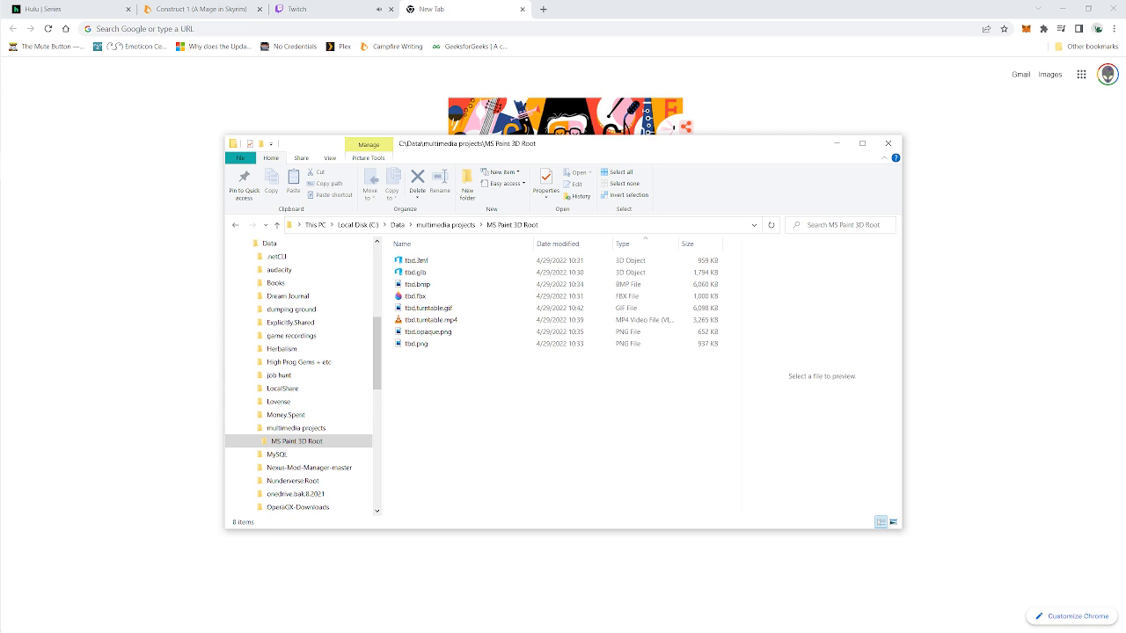
right_click(537, 404)
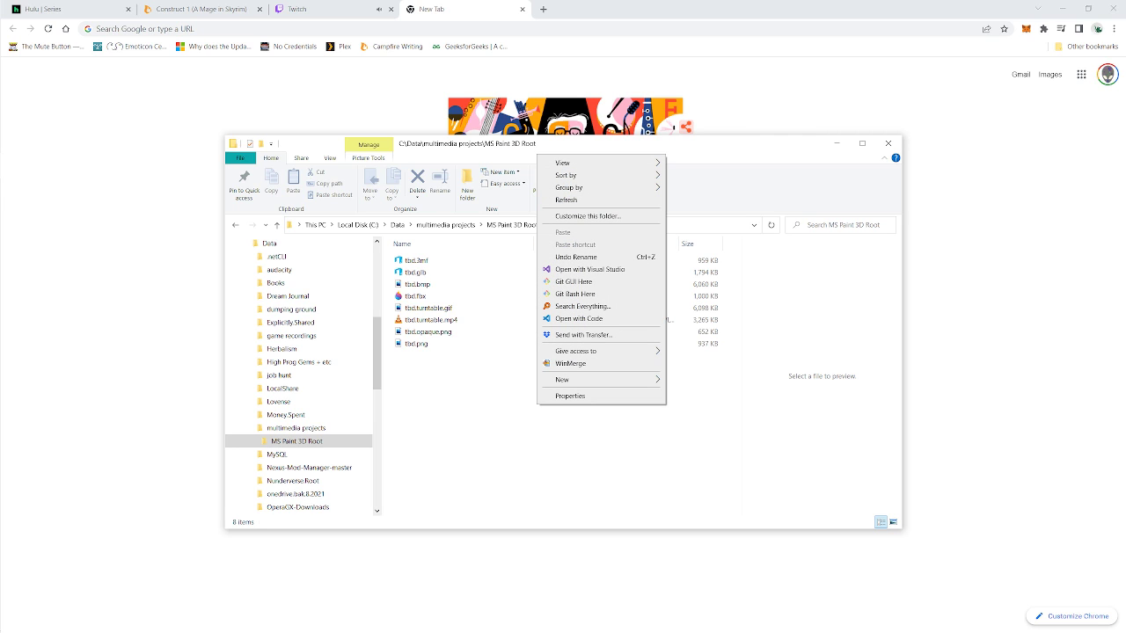
mouse_move(581, 380)
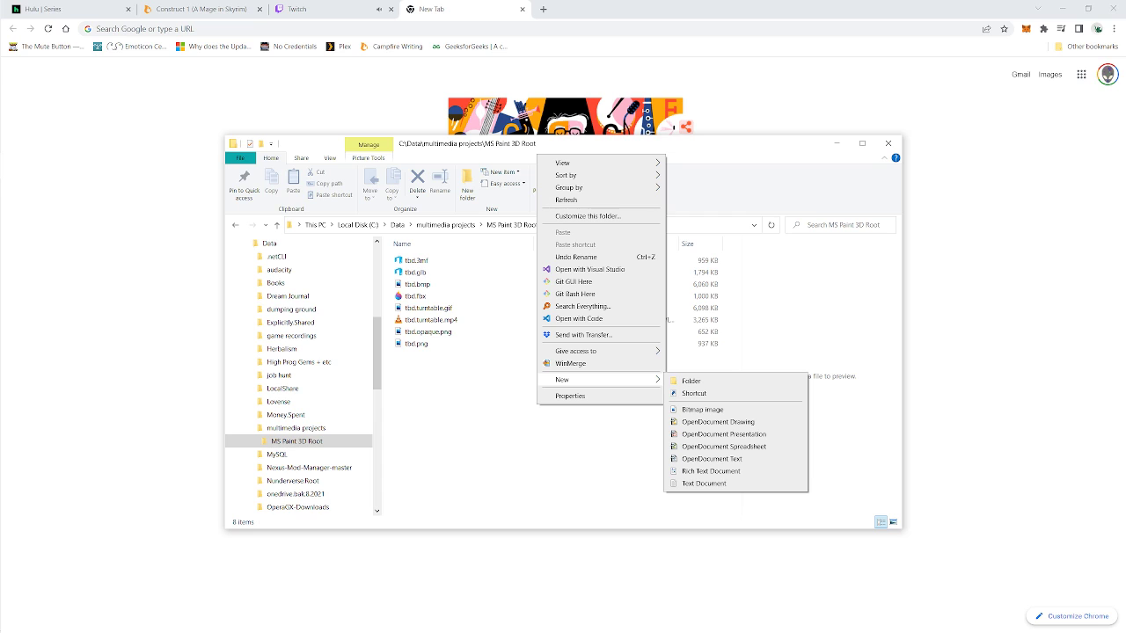
key("Escape")
key("Escape")
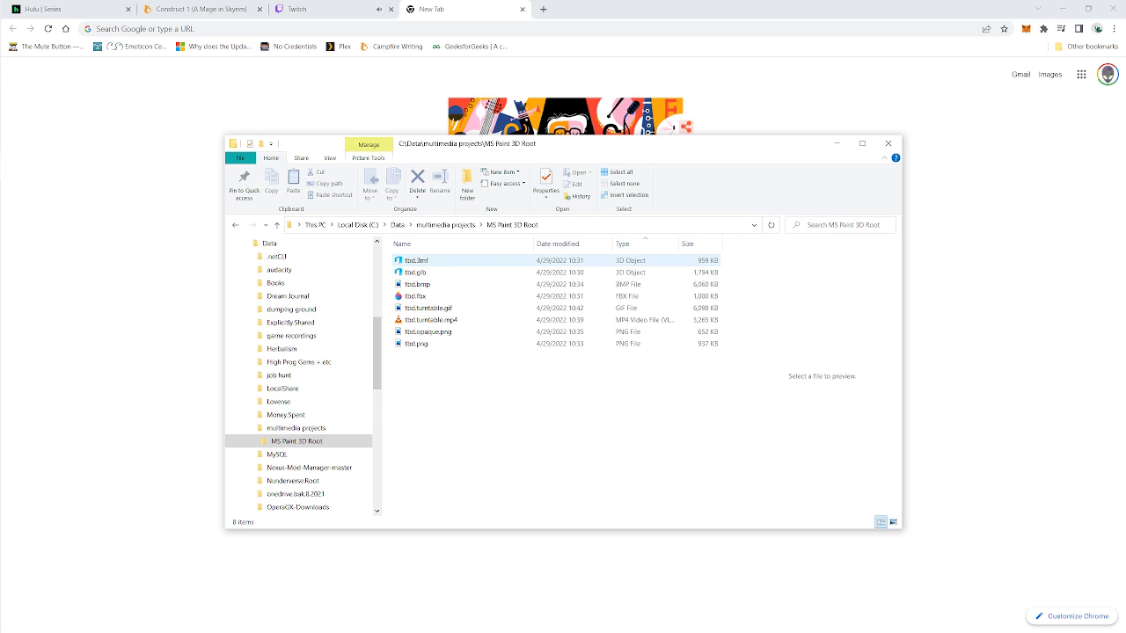
- Go up to the multimedia projects folder and rename the MS Paint 3D Root folder as MS Paint 3D Scene Sample Outputs
left_click(416, 260)
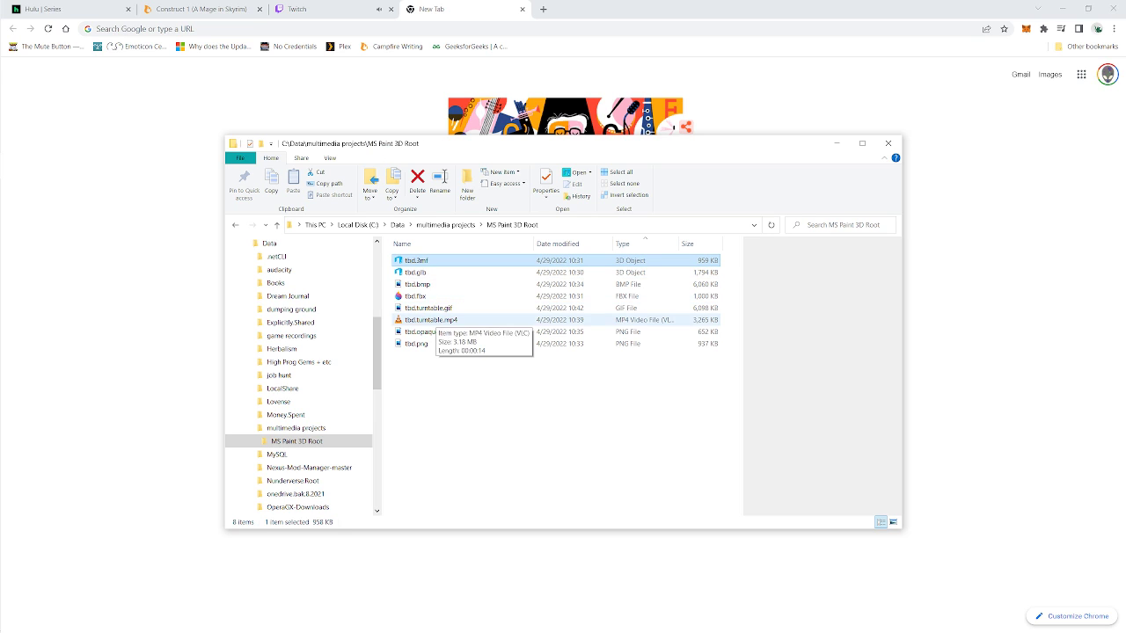
left_click(445, 224)
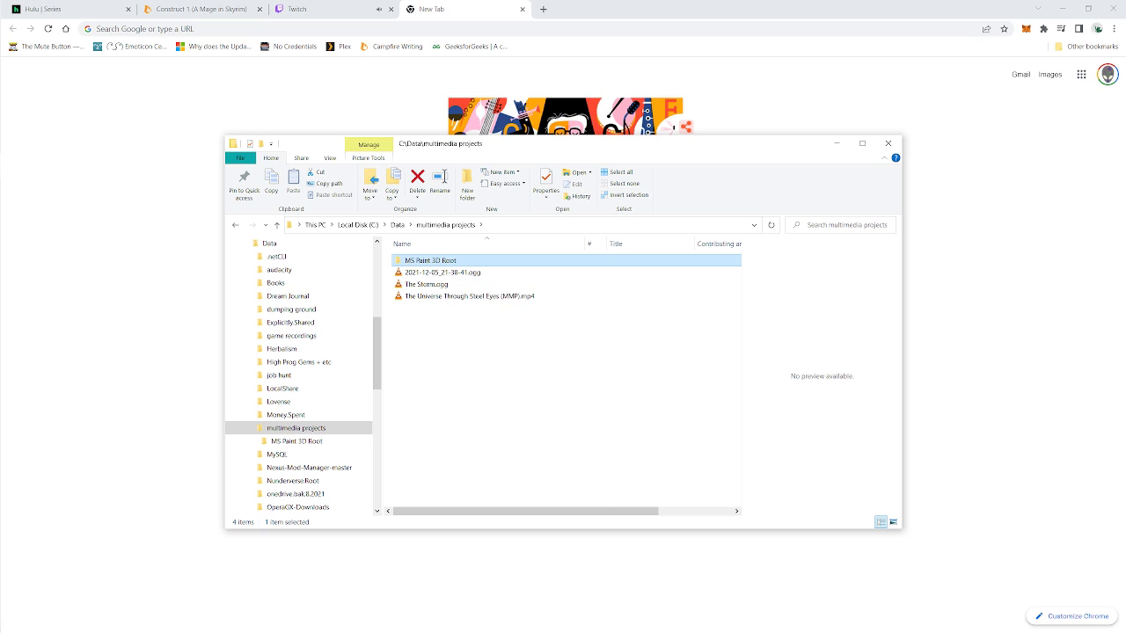
right_click(452, 262)
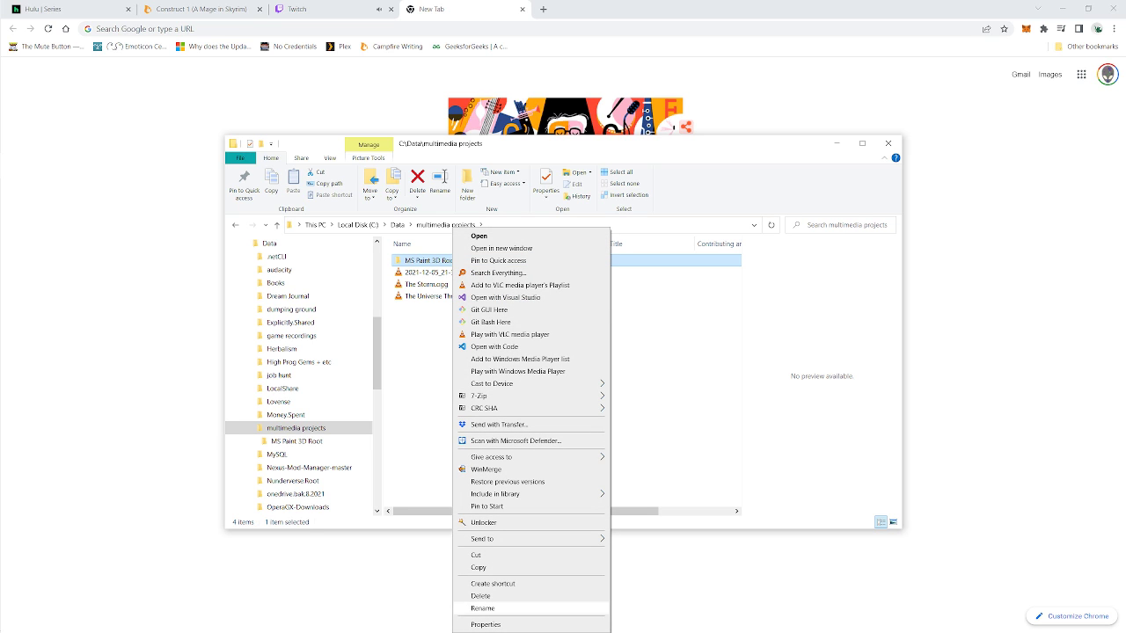
left_click(482, 608)
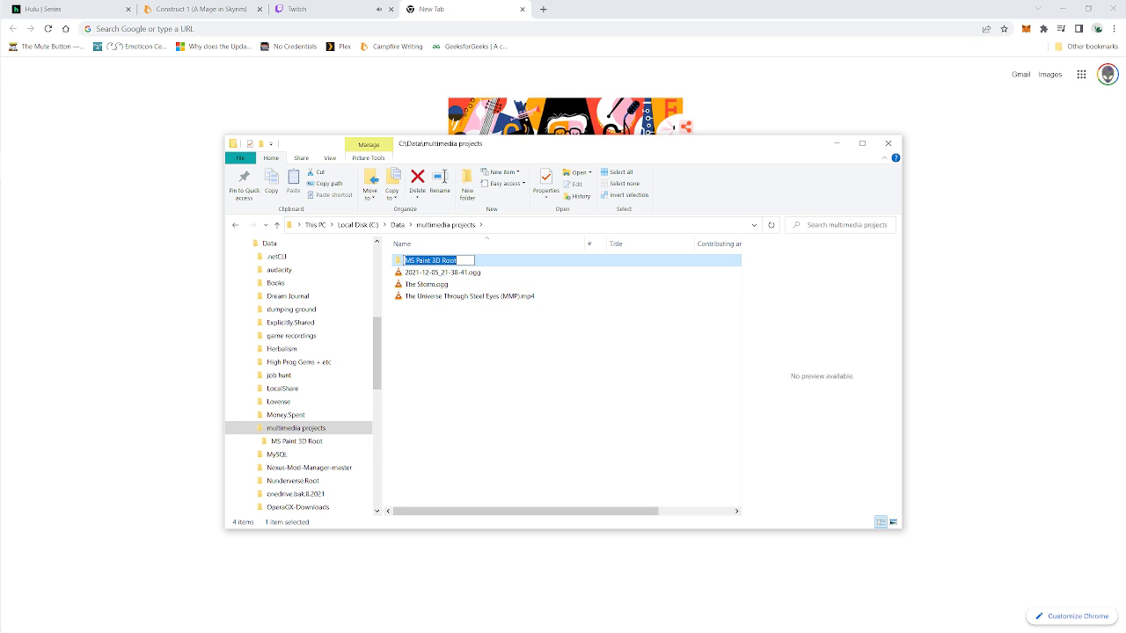
left_click(455, 260)
key("BackSpace")
key("BackSpace")
key("BackSpace")
key("BackSpace")
key("BackSpace")
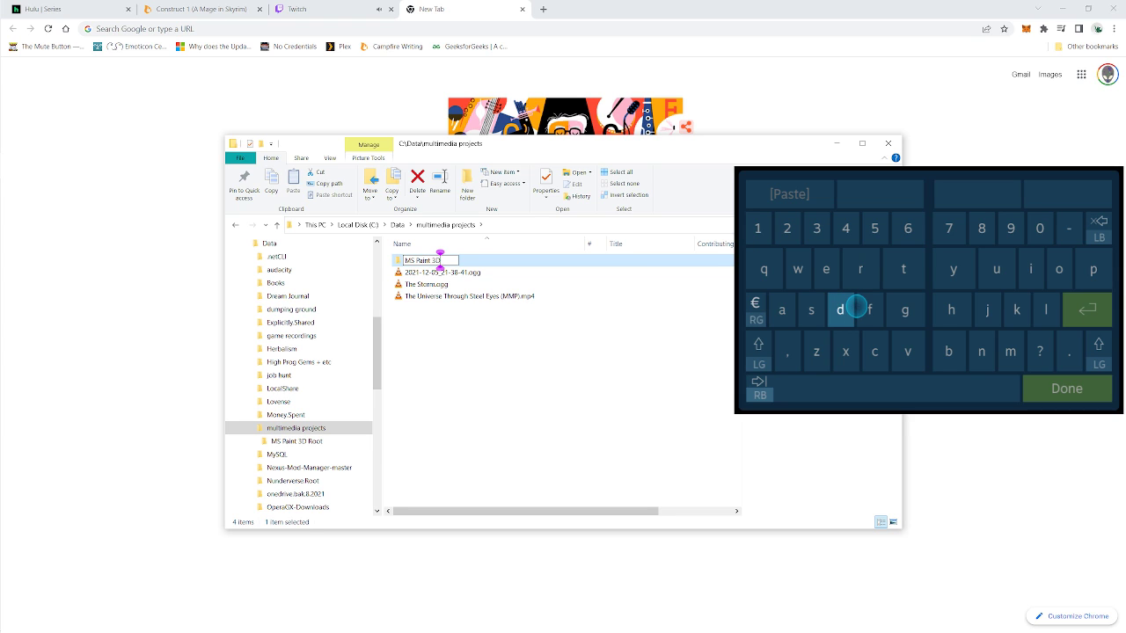
key("shift")
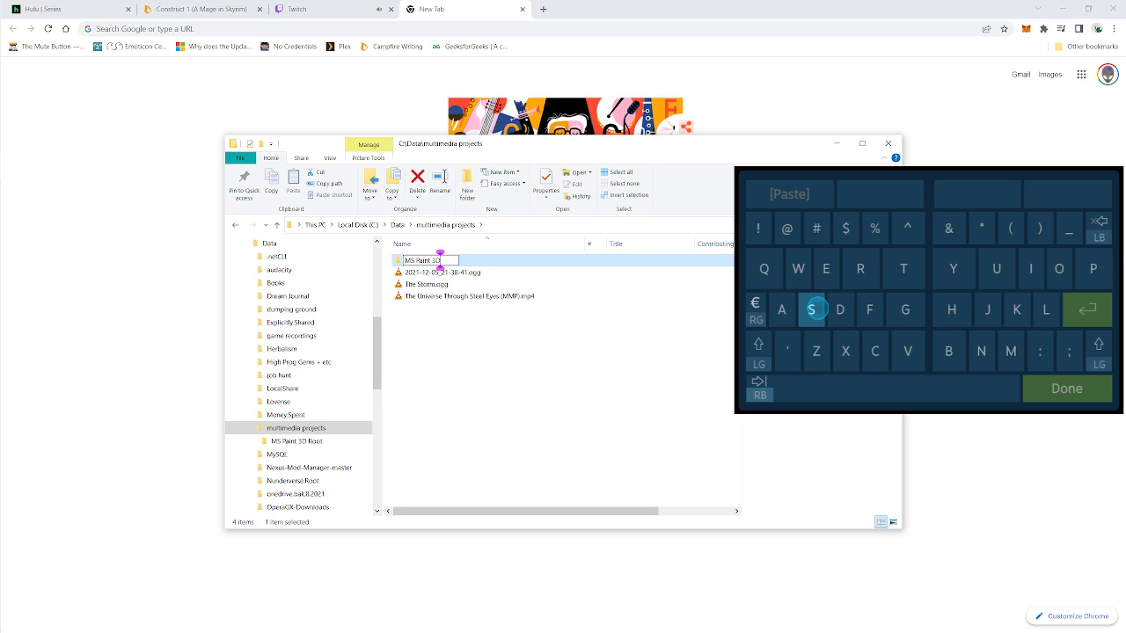
type("Sc")
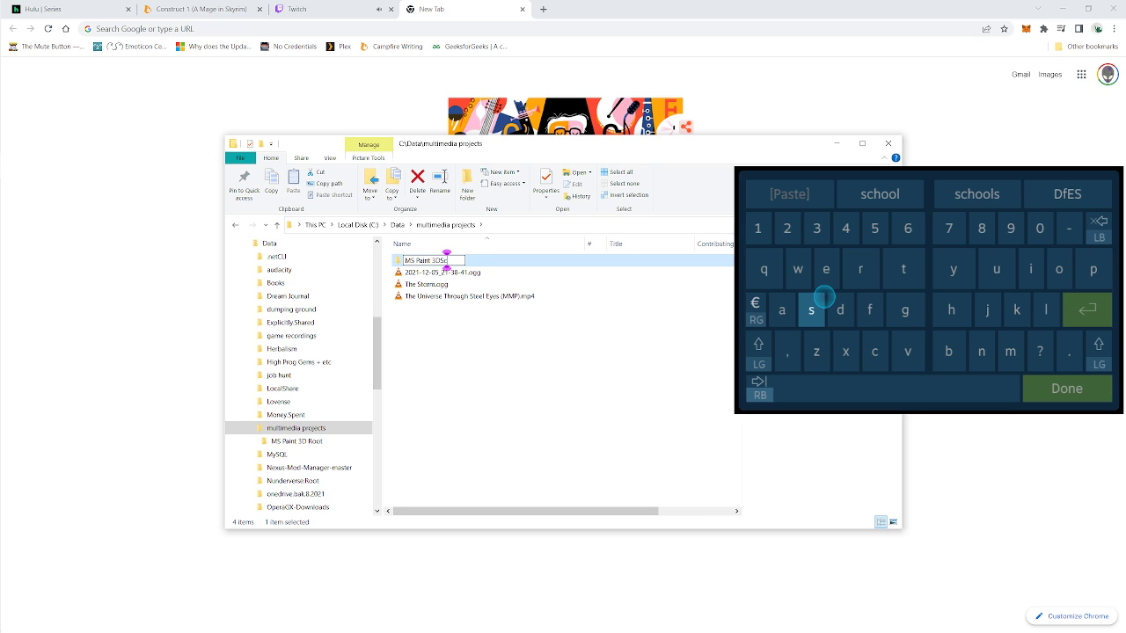
key("BackSpace")
key("BackSpace")
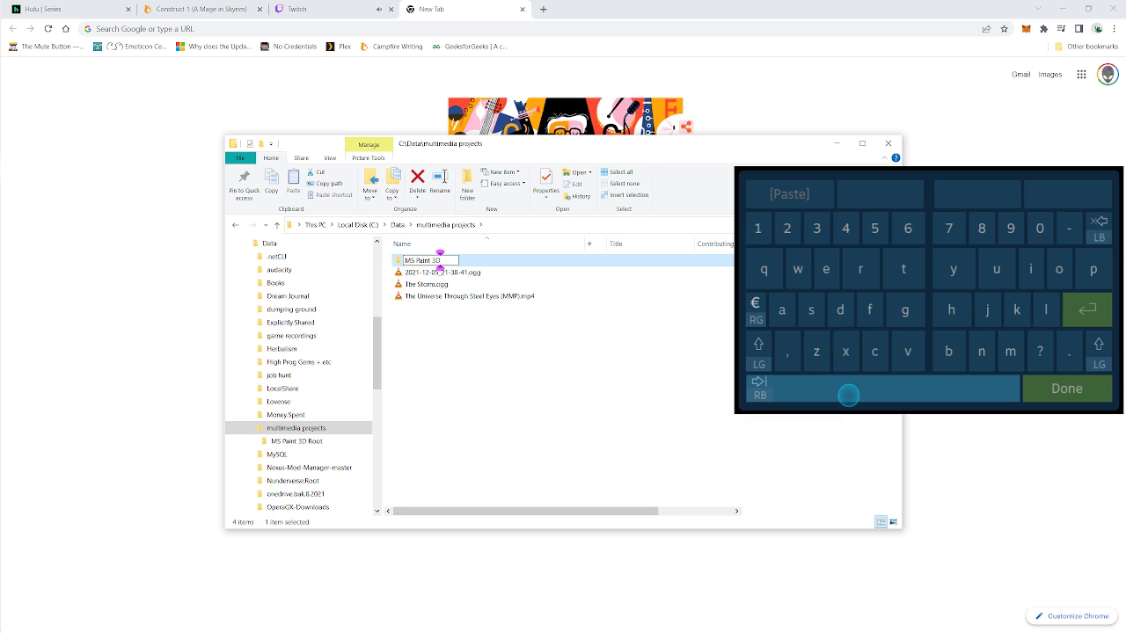
key("shift")
type("S")
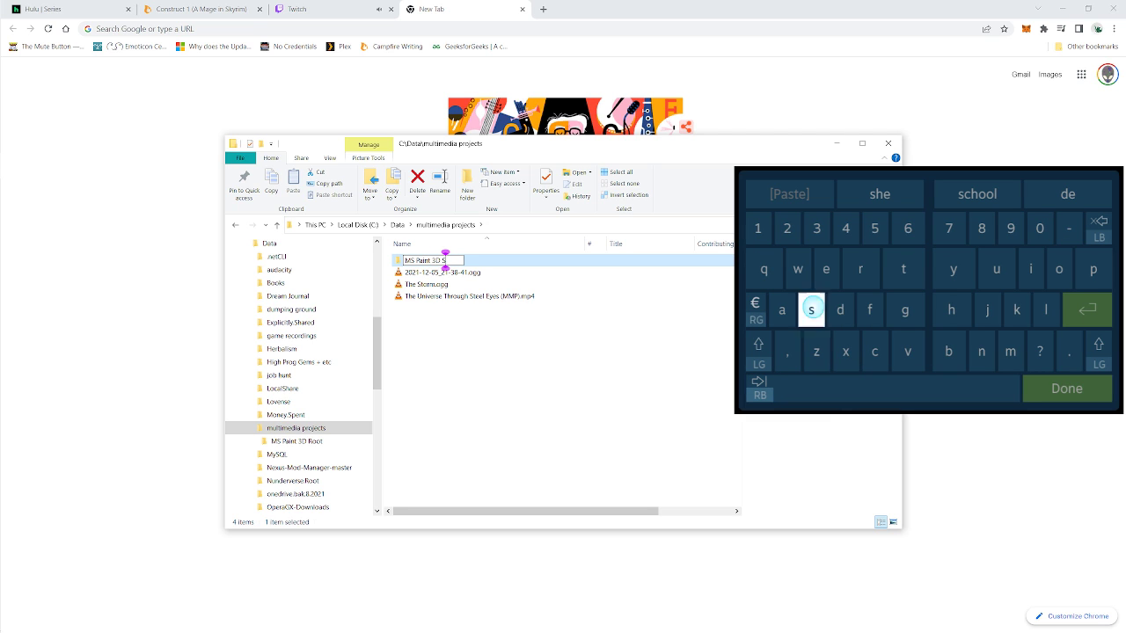
type("ce")
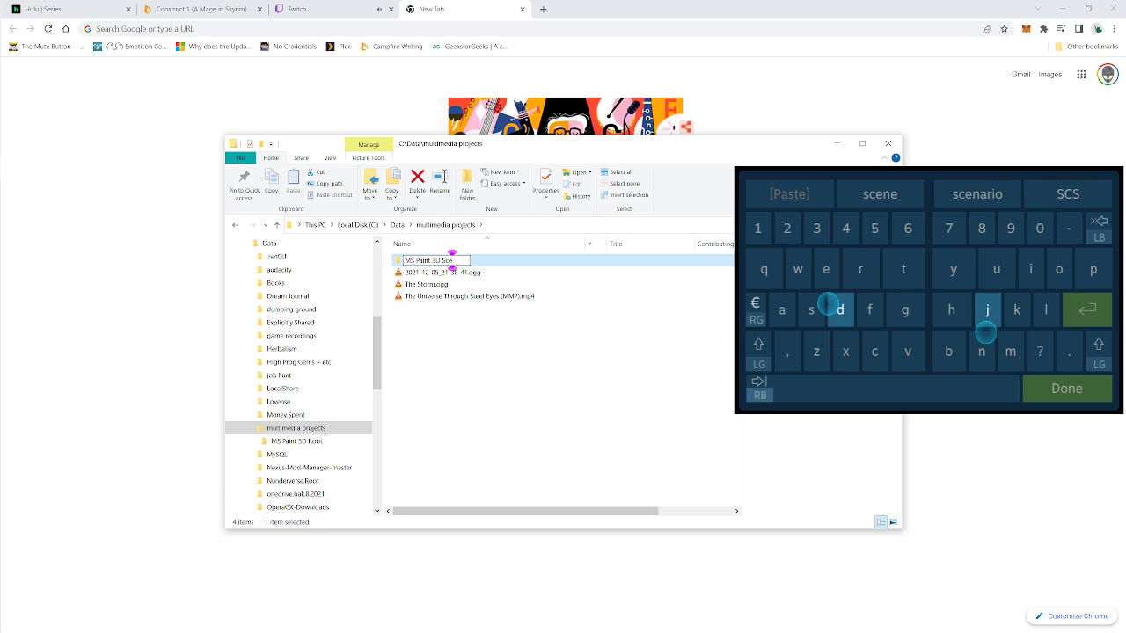
type("ne ")
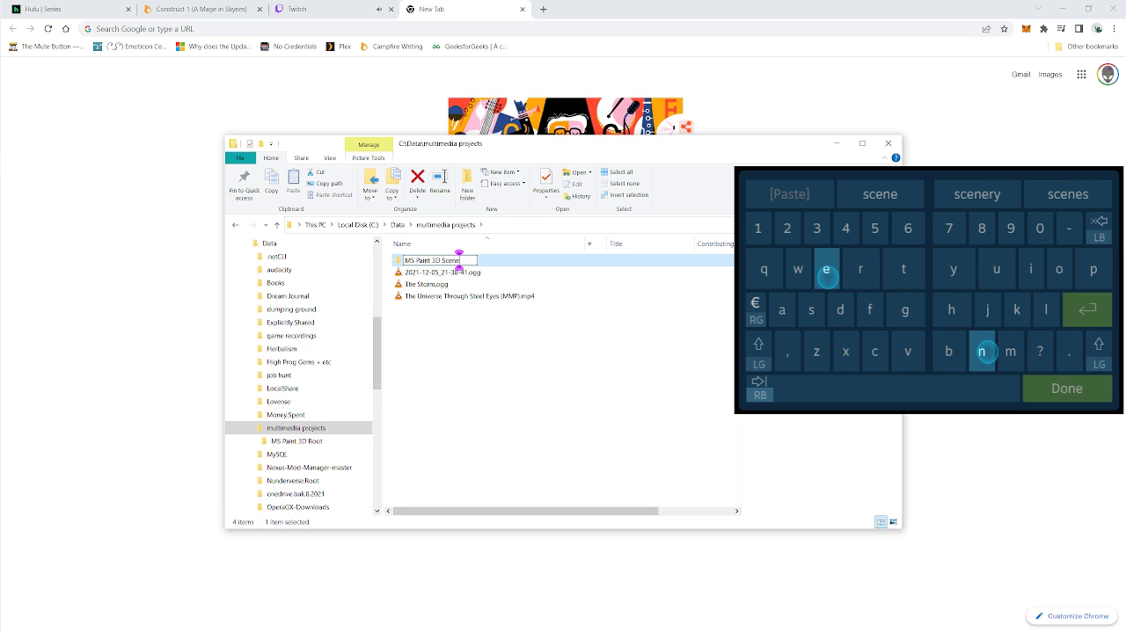
type("Sa")
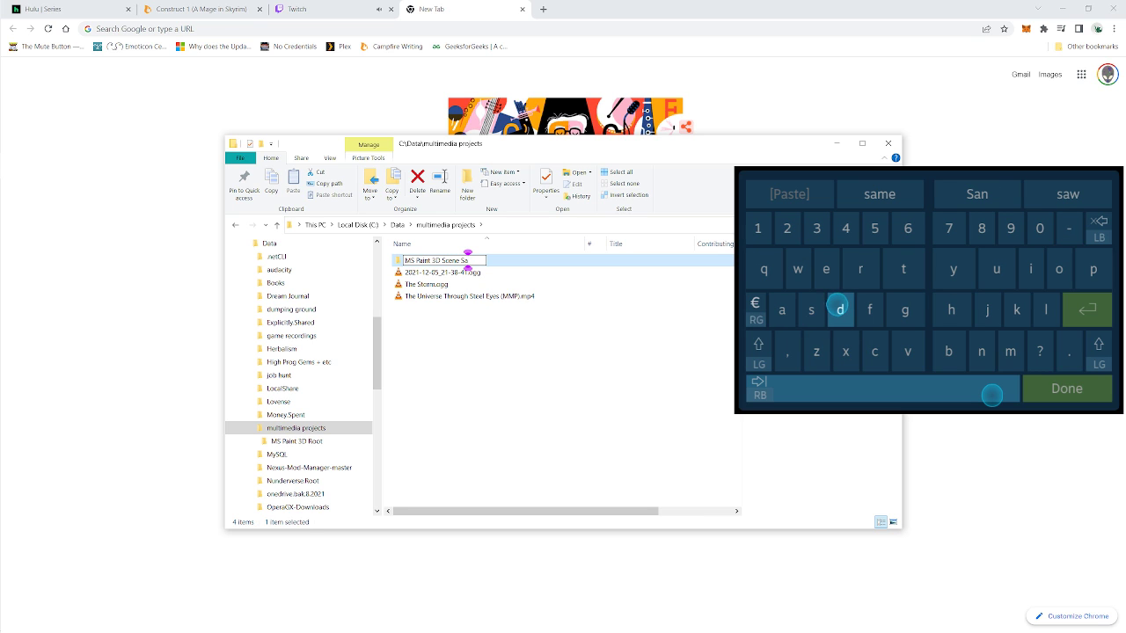
type("m")
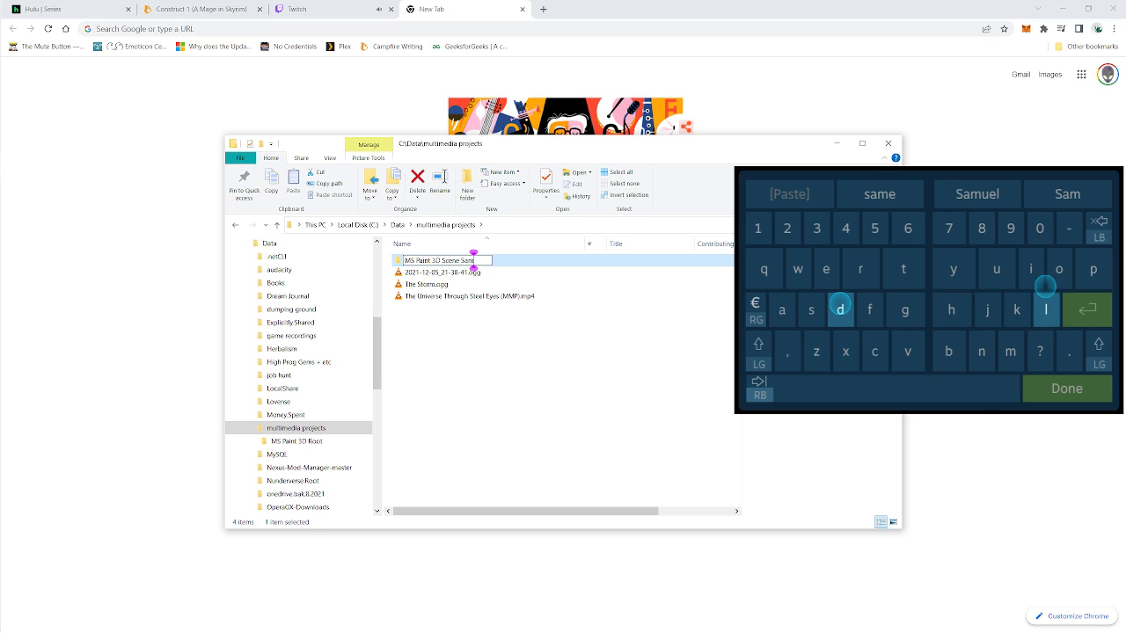
type("ple")
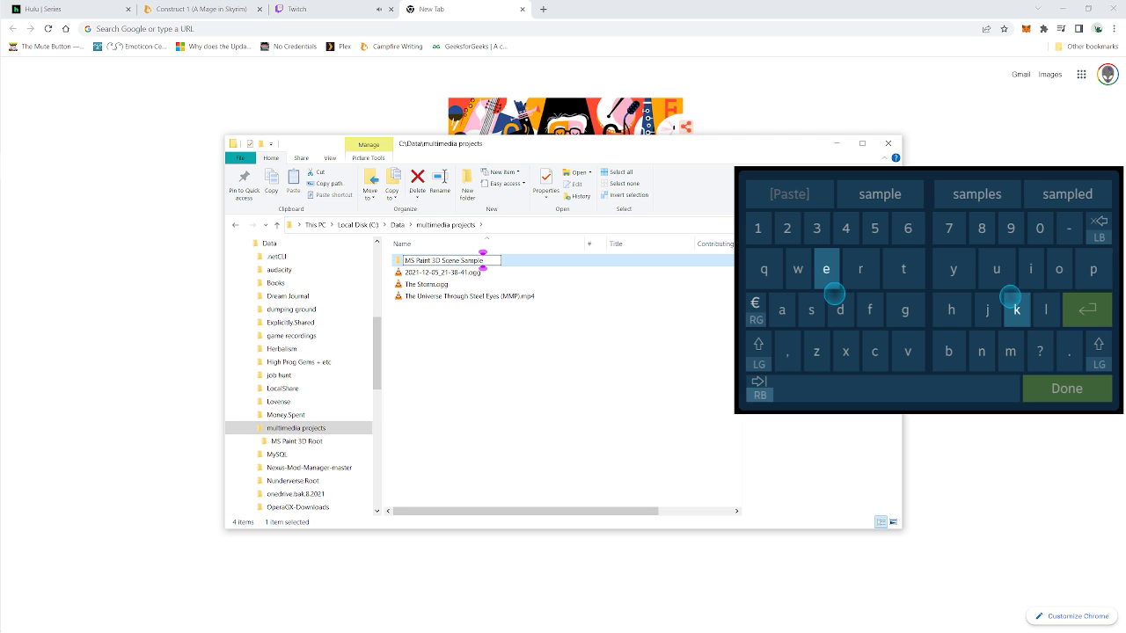
key("shift")
type("Outp")
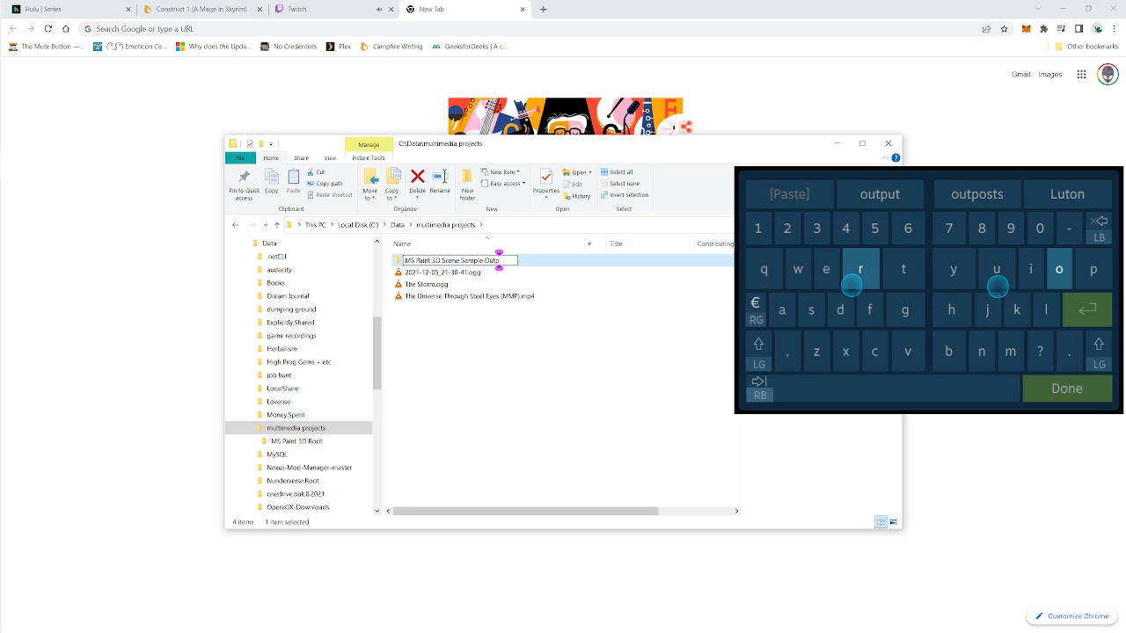
type("ut")
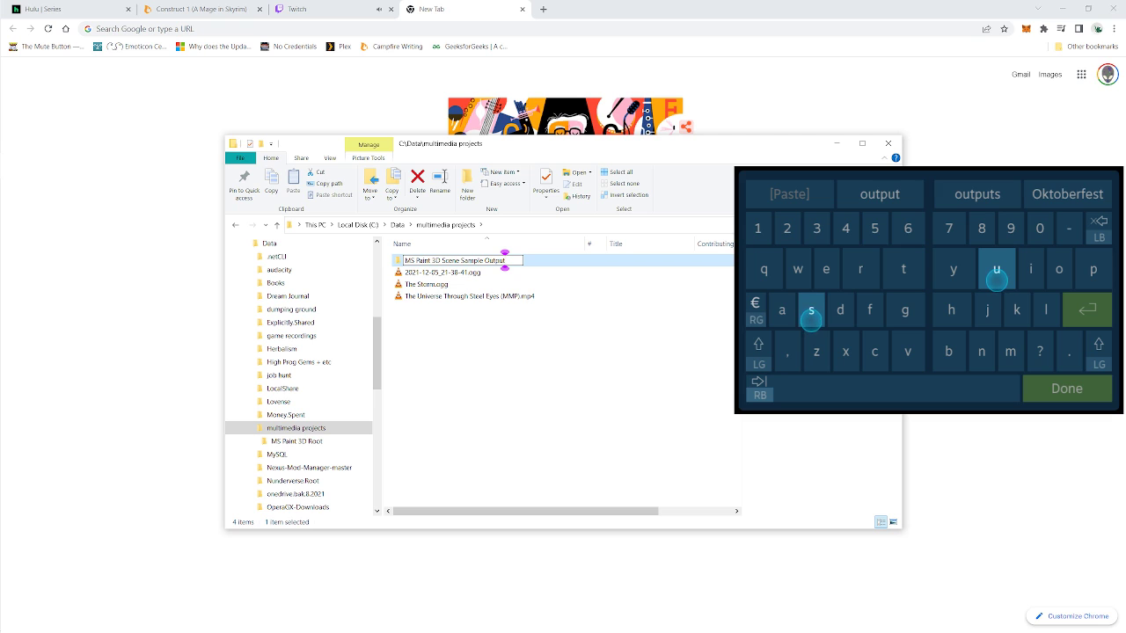
type("s")
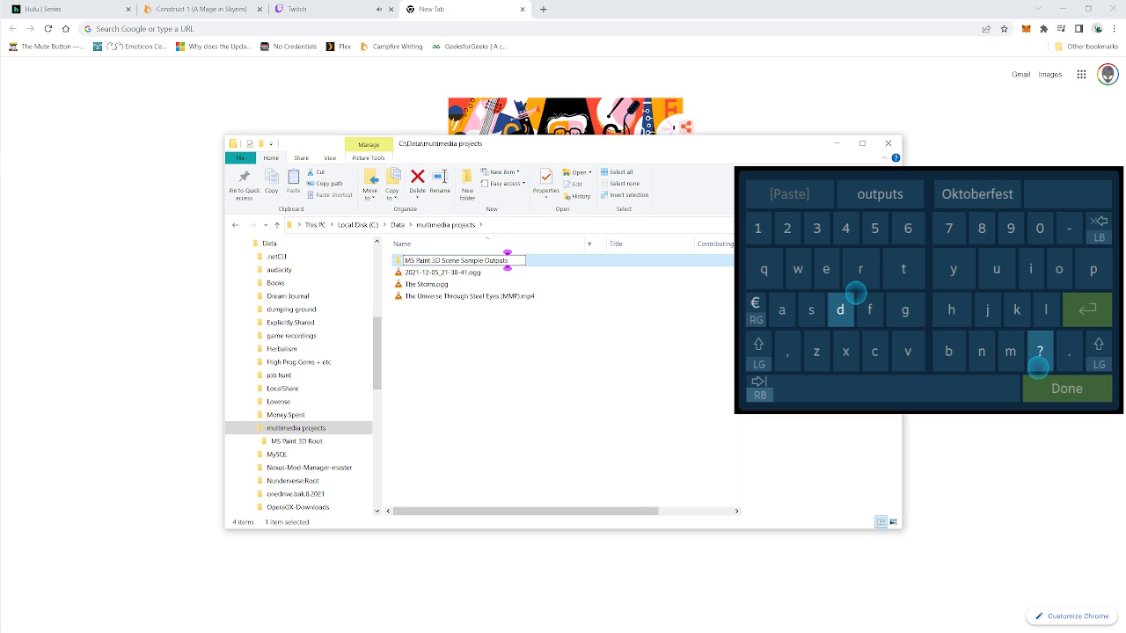
left_click(1067, 388)
key("Return")
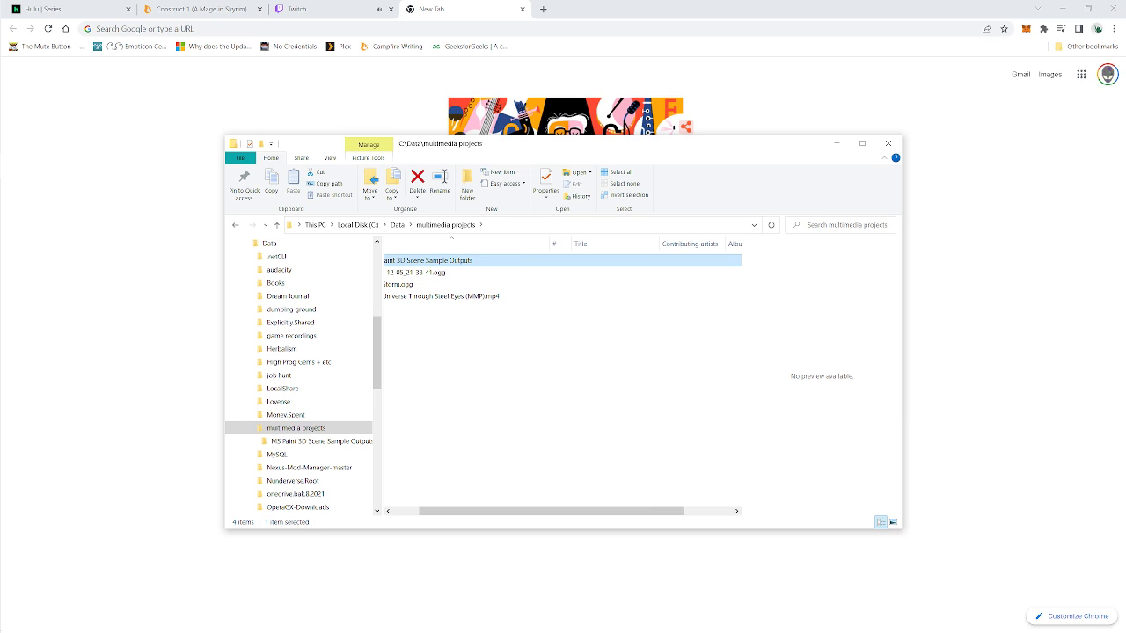
- Compress the MS Paint 3D Scene Sample Outputs folder with 7-Zip into a .7z archive of the same name
scroll(563, 185, "down", 1)
scroll(563, 378, "right", 2)
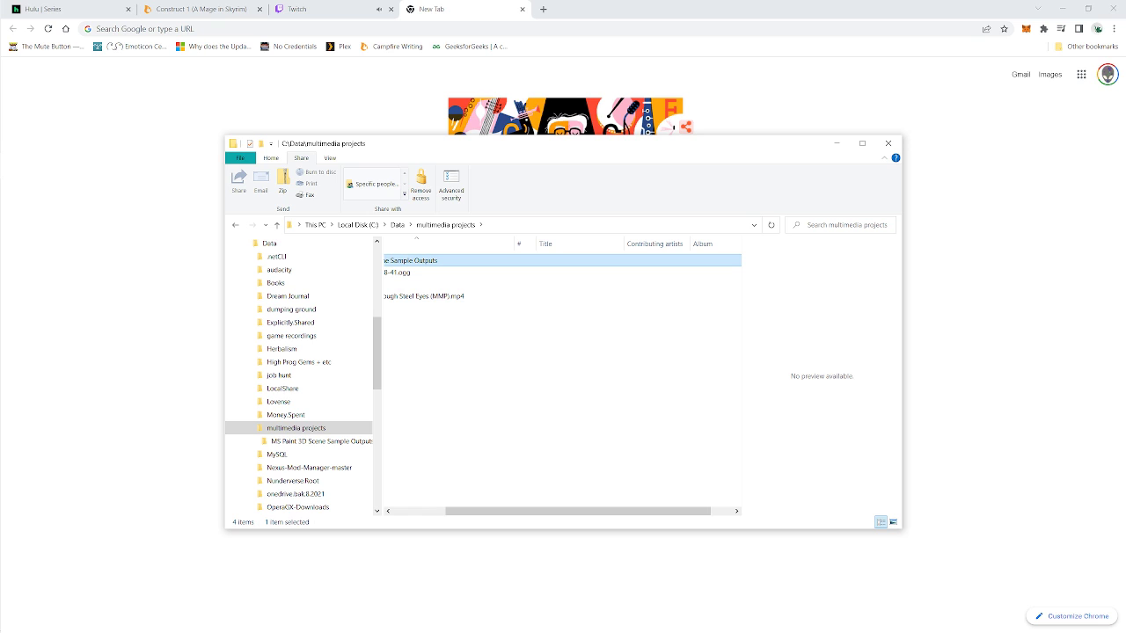
scroll(563, 378, "left", 2)
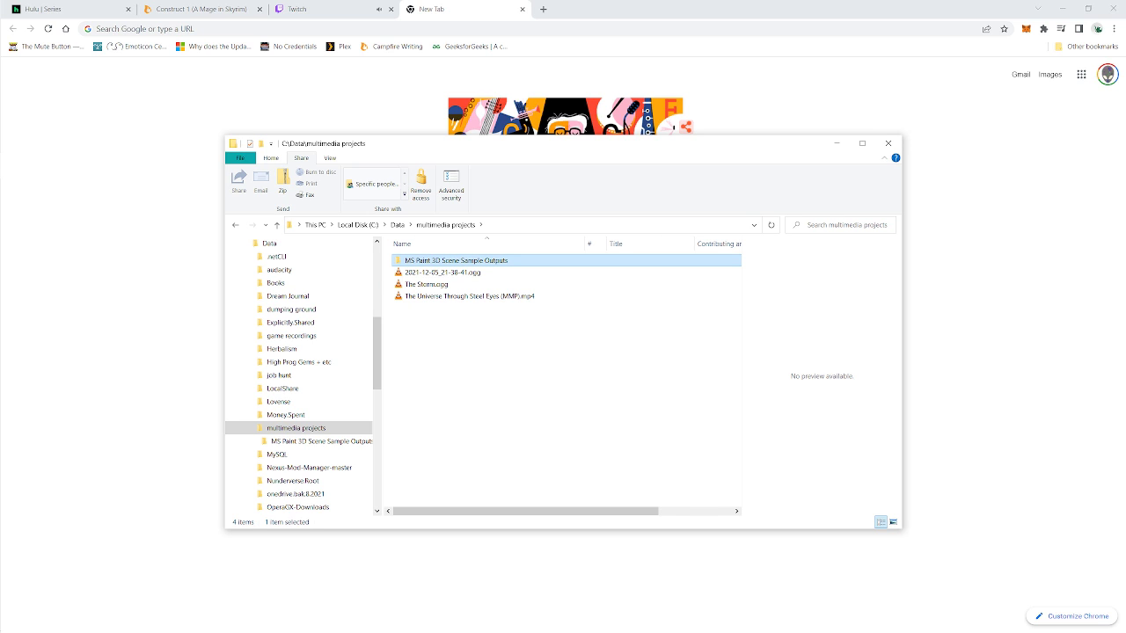
right_click(479, 260)
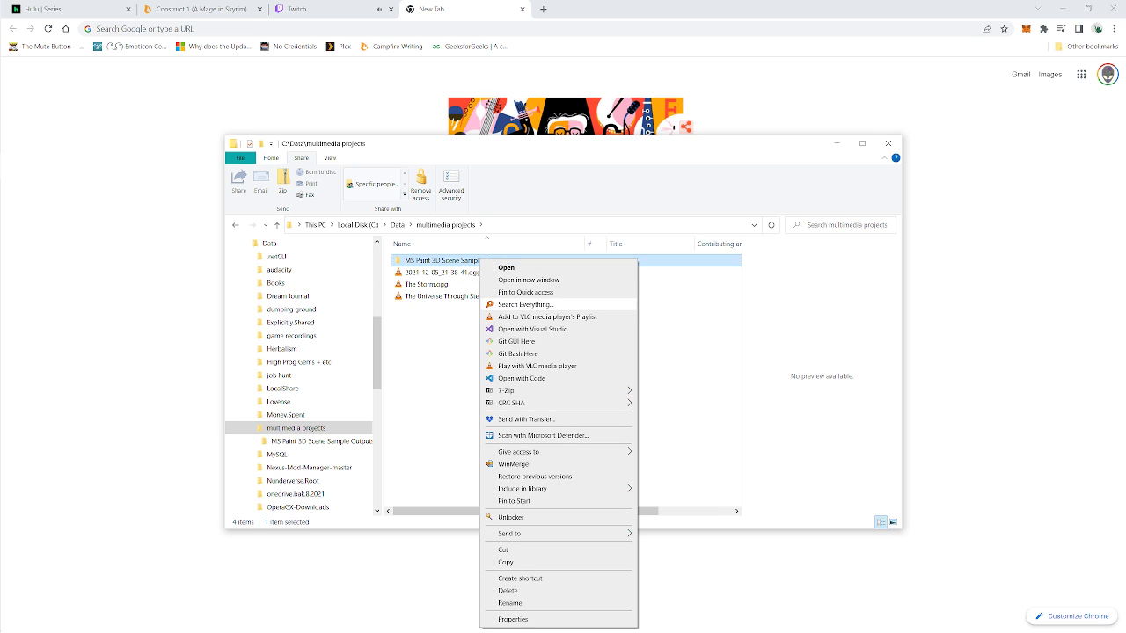
mouse_move(528, 391)
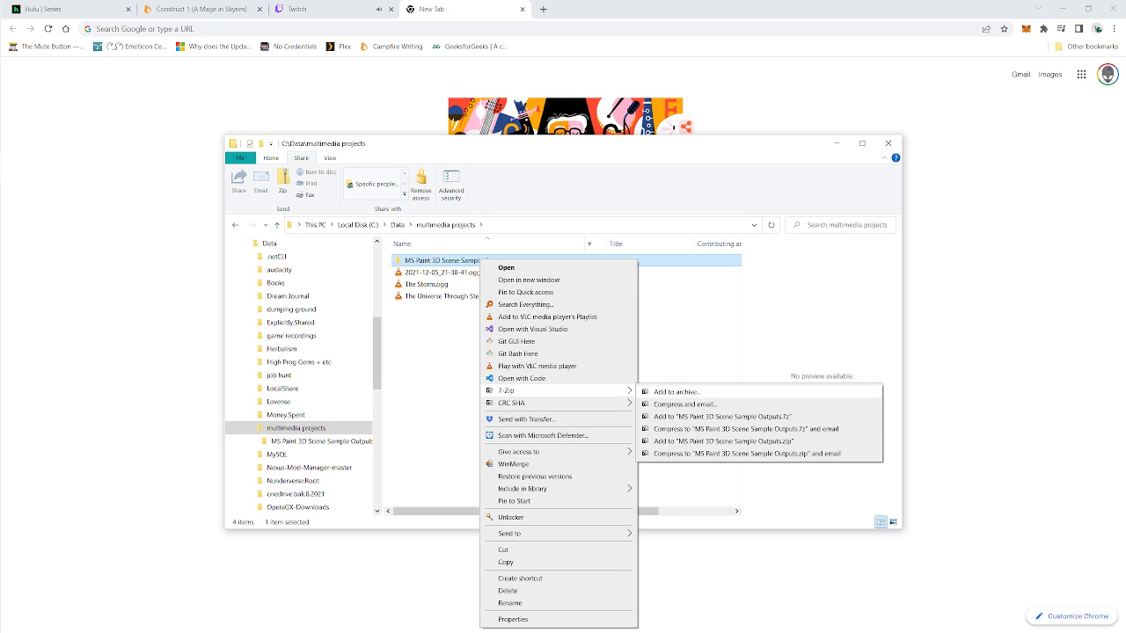
left_click(721, 416)
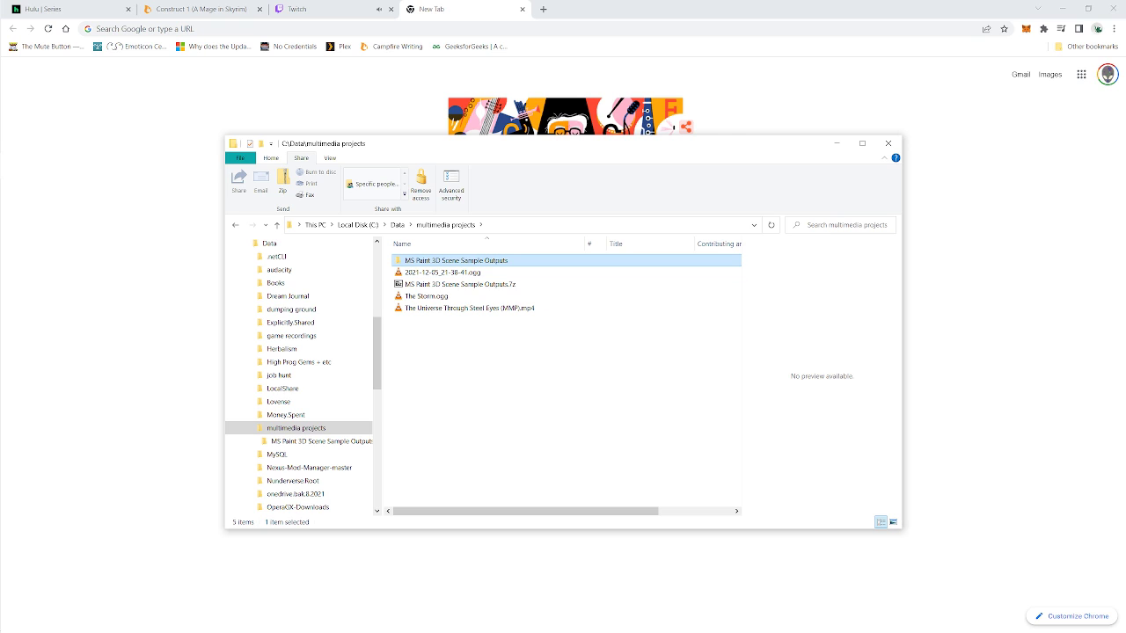
- Compress the MS Paint 3D Scene Sample Outputs folder with 7-Zip into a .zip archive of the same name
left_click(456, 261)
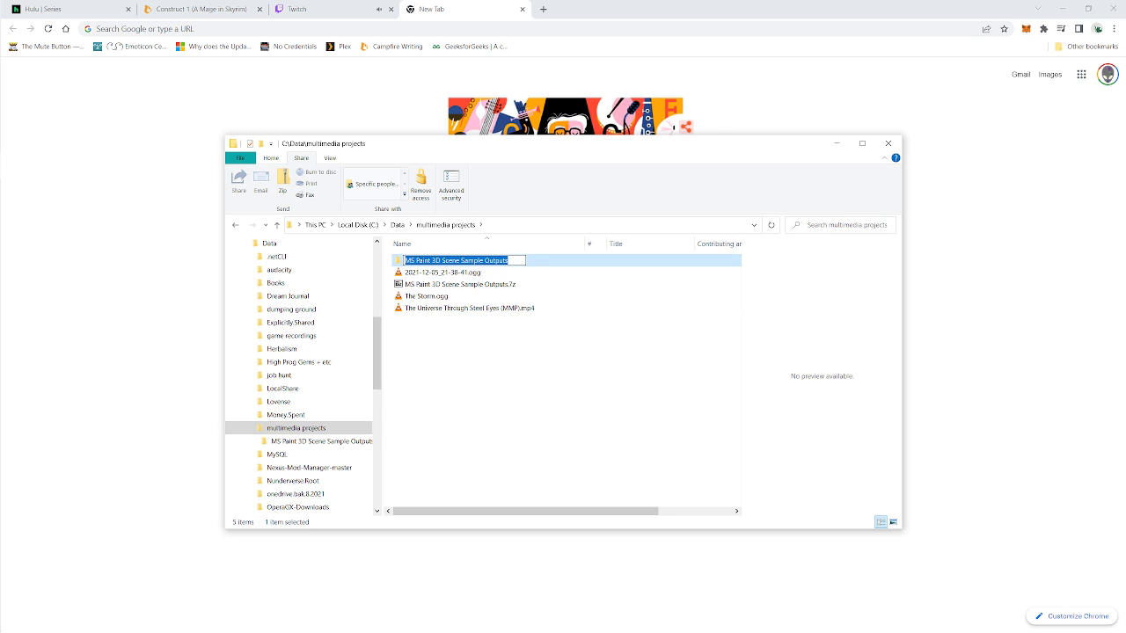
left_click(554, 378)
key("Up")
key("Up")
key("Up")
key("Up")
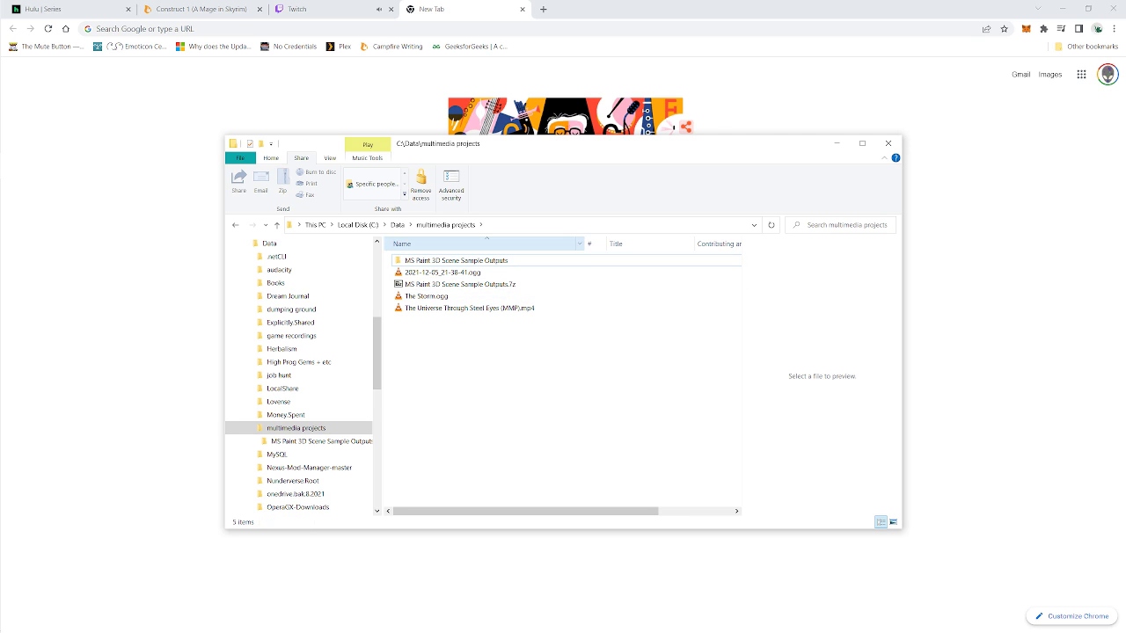
key("shift+F10")
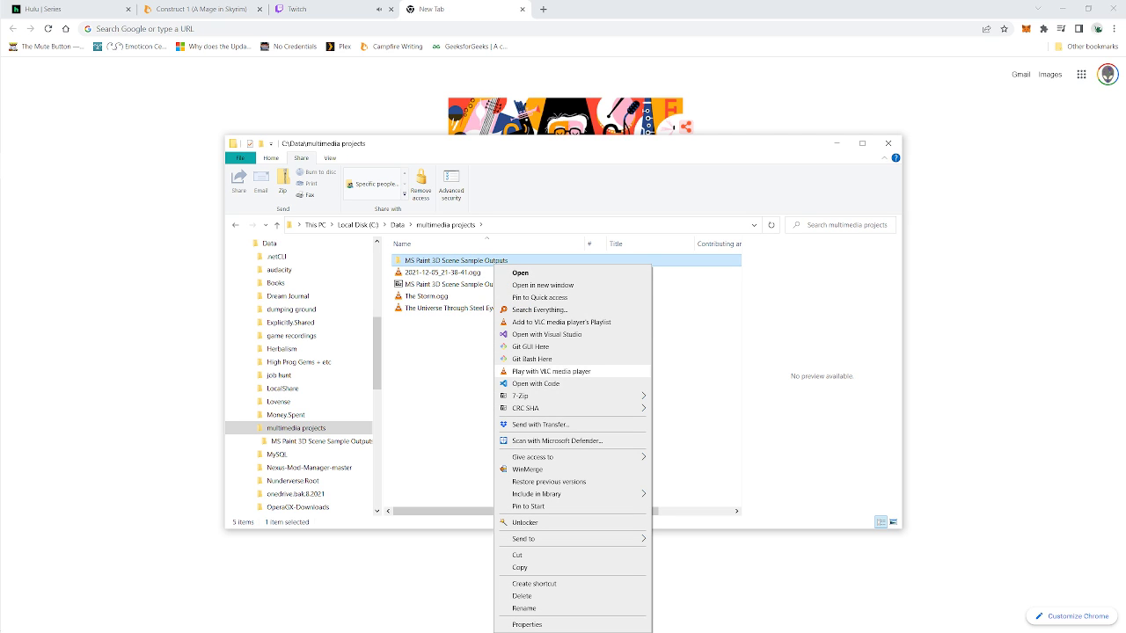
mouse_move(547, 396)
key("Down")
key("Down")
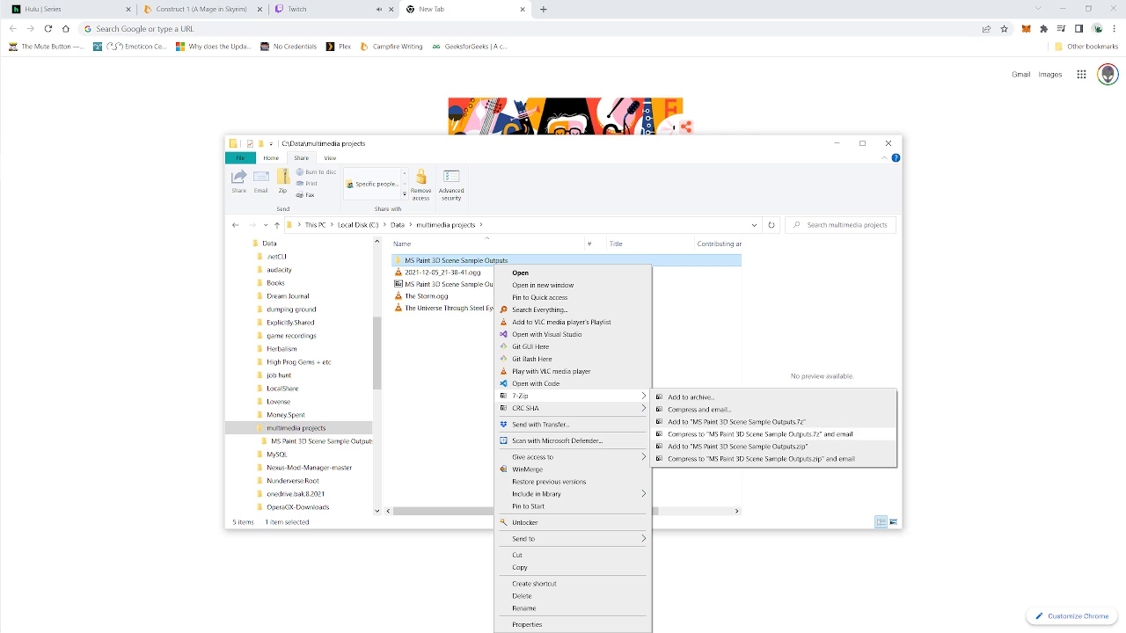
key("Return")
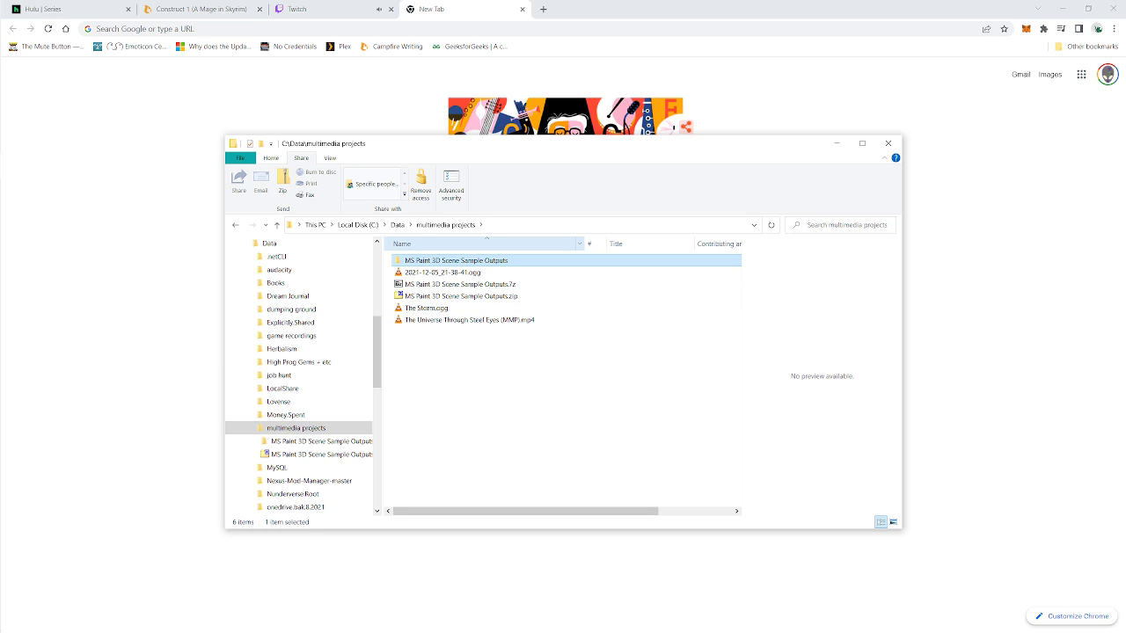
- Narrow the file list's Name column slightly, clear the selection and toggle the sorting by name twice
left_click_drag(585, 244, 565, 243)
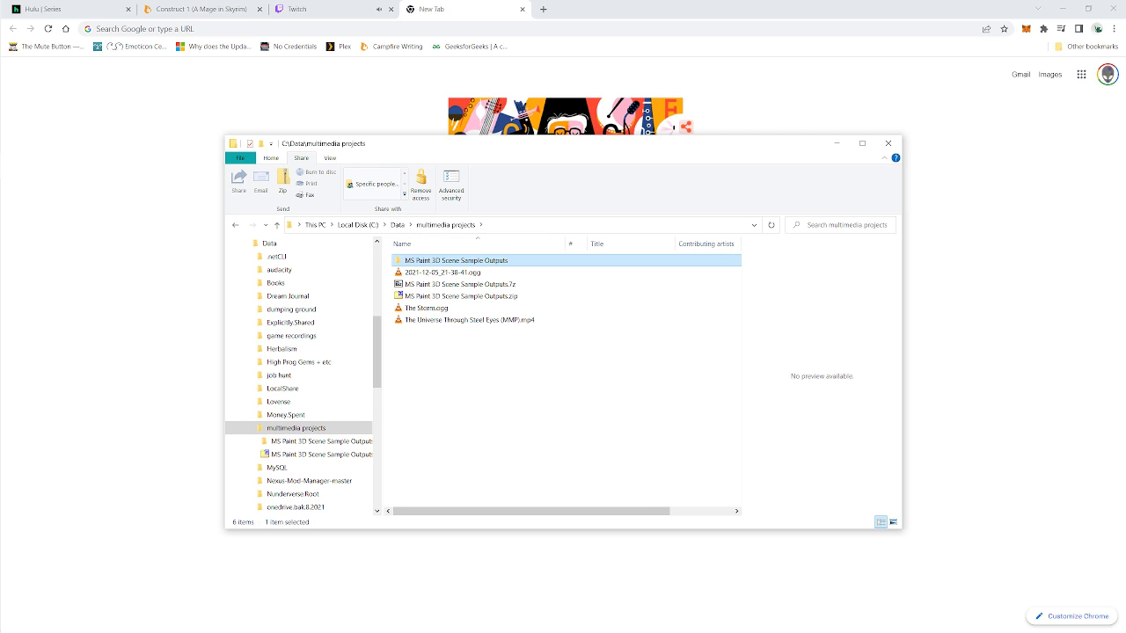
left_click(563, 378)
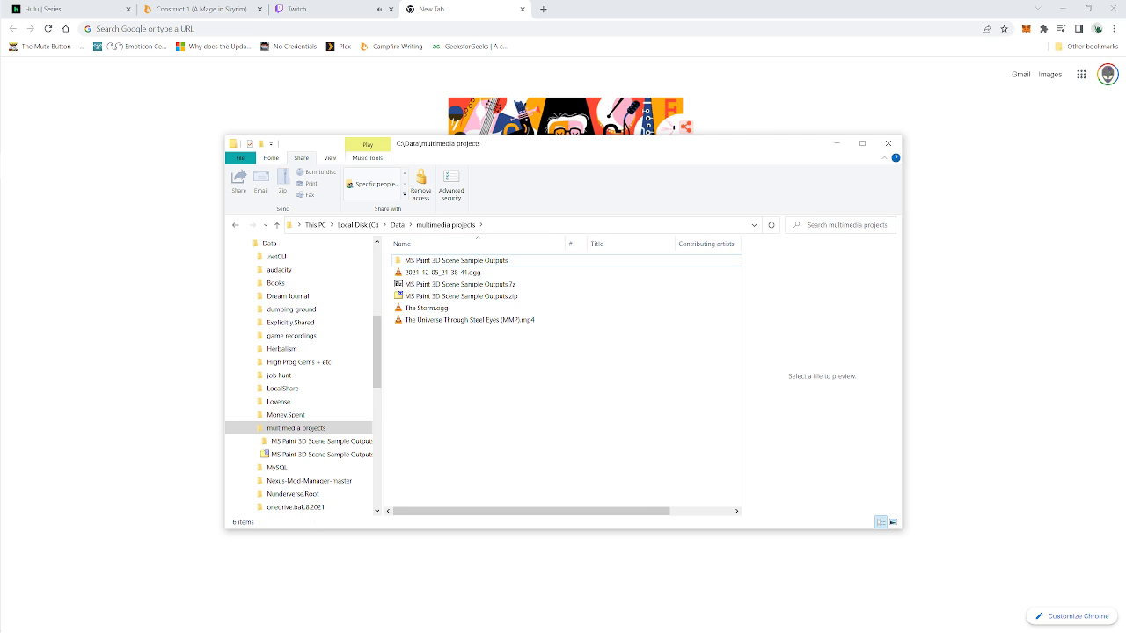
left_click(475, 244)
left_click(475, 243)
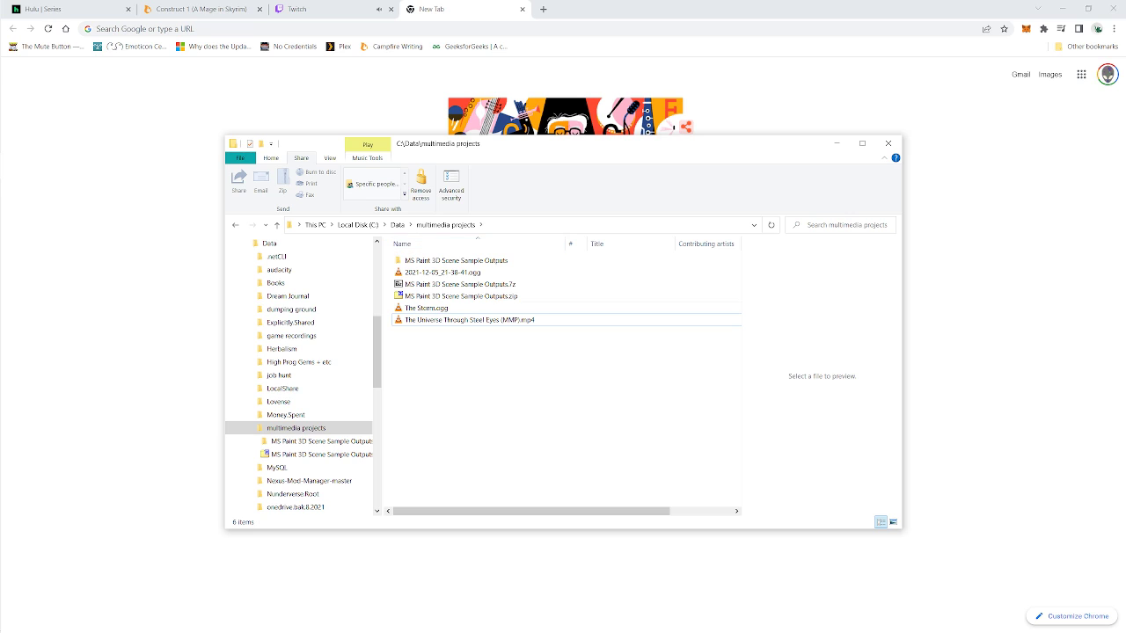